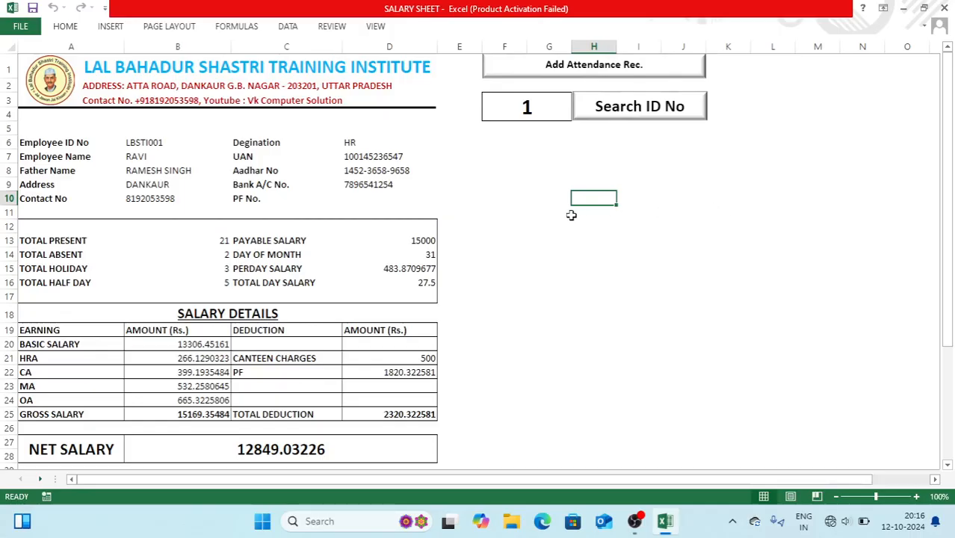
Open the print preview of the current payslip, then close it and return to the sheet
left_click(500, 196)
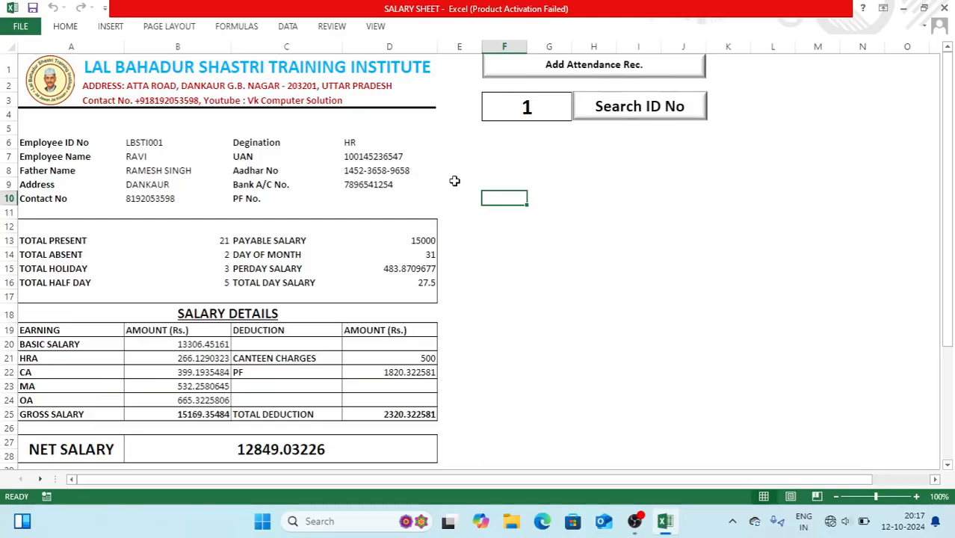
key("ctrl+p")
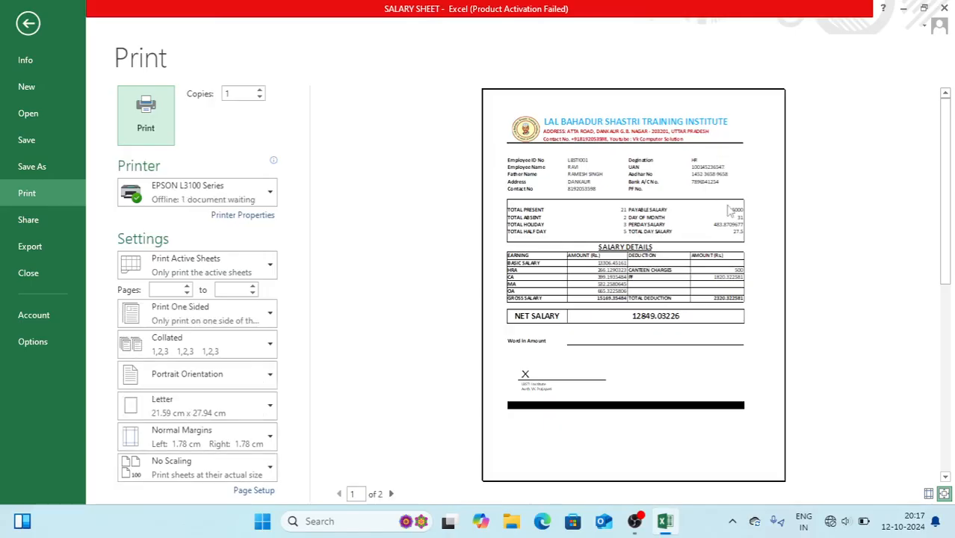
left_click(28, 25)
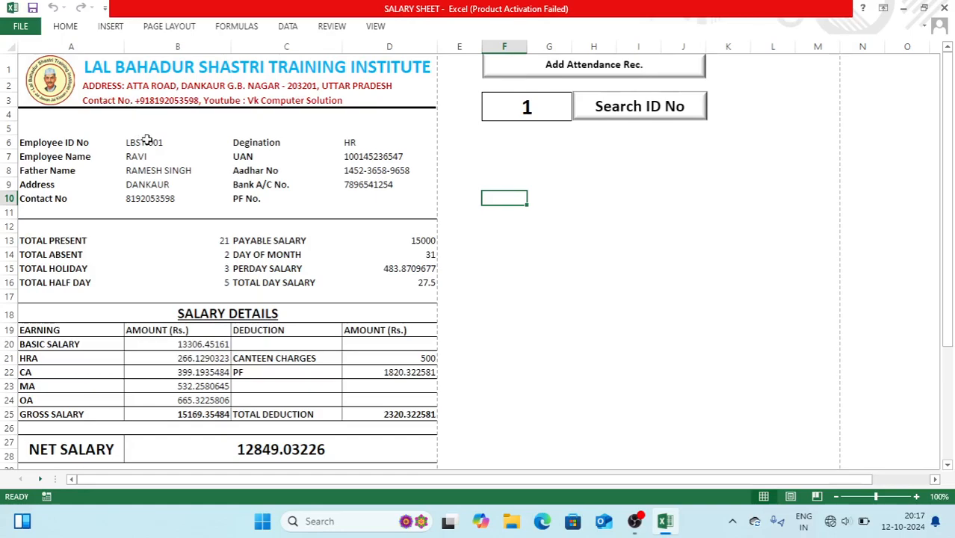
Review the payslip's employee details, salary details, TOTAL PRESENT count and NET SALARY figure
left_click(147, 141)
left_click(142, 158)
left_click(146, 171)
left_click_drag(148, 184, 161, 203)
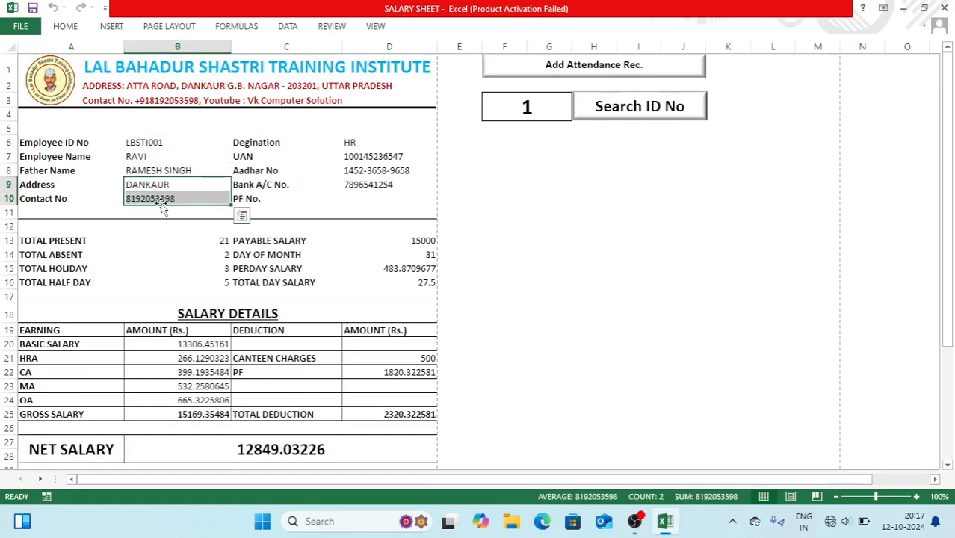
key("Right")
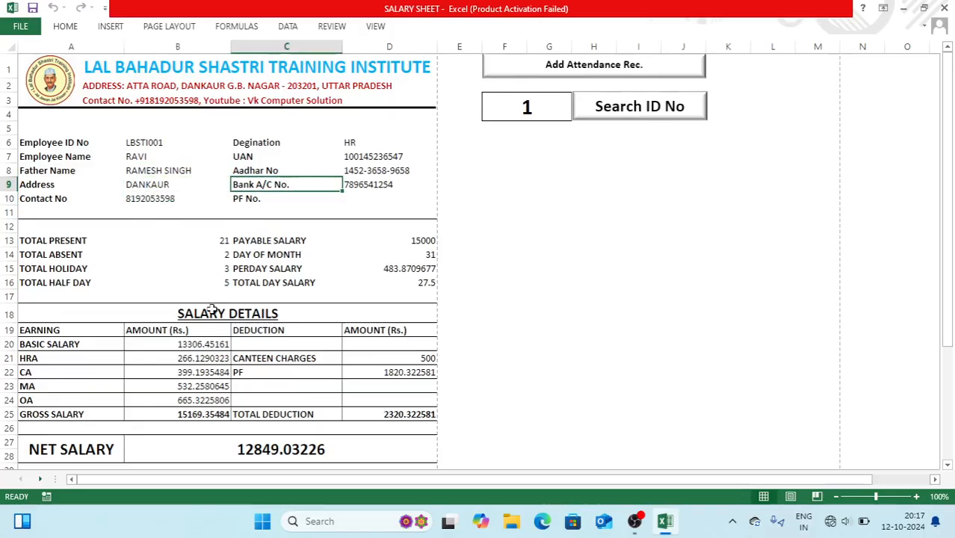
left_click(212, 311)
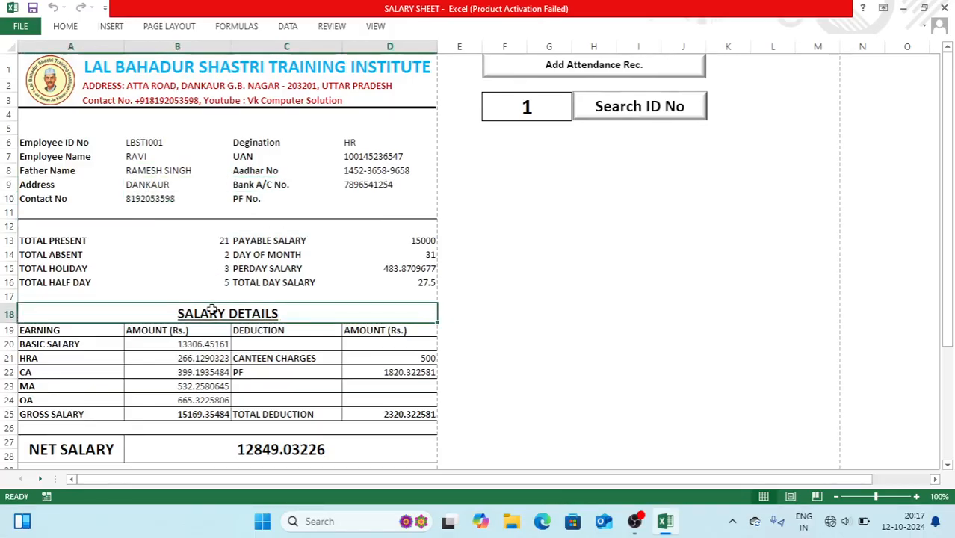
left_click(183, 243)
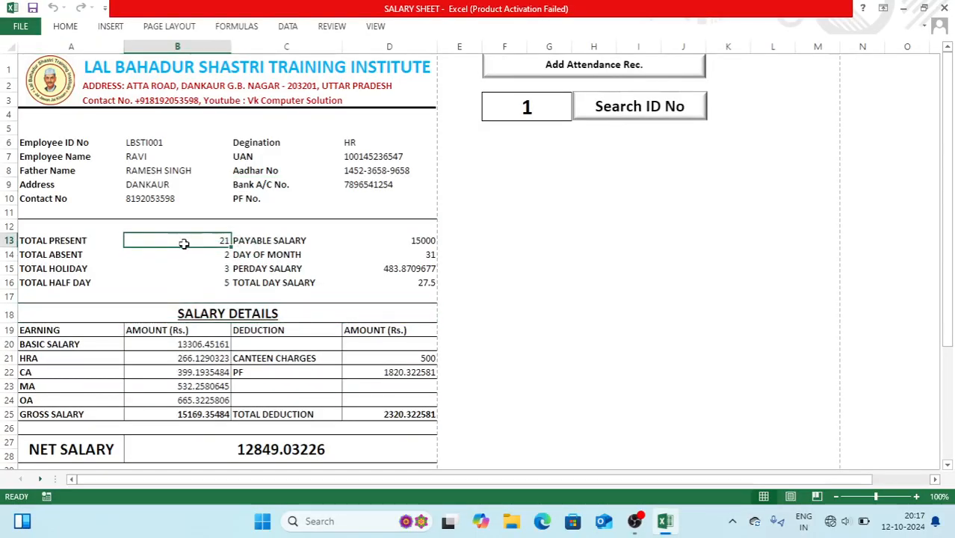
left_click(262, 441)
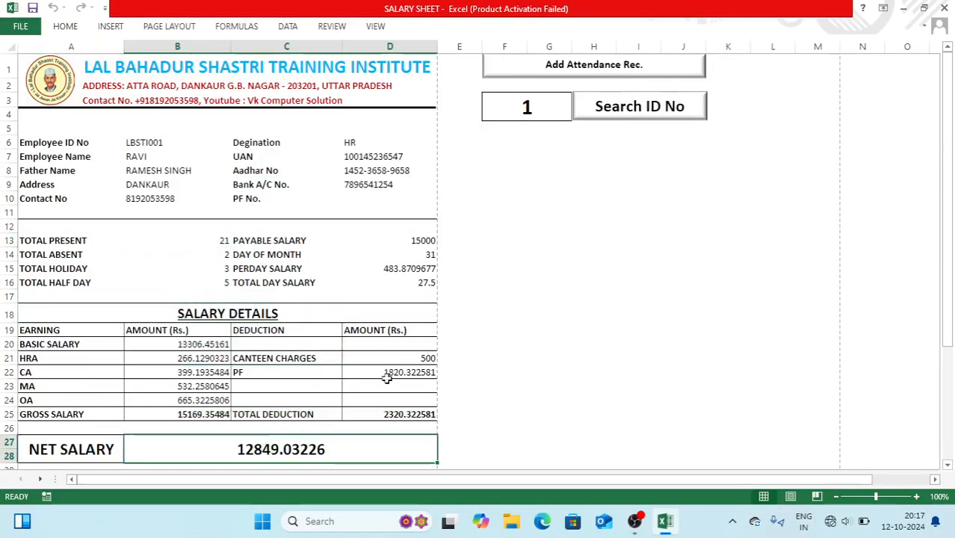
left_click(550, 183)
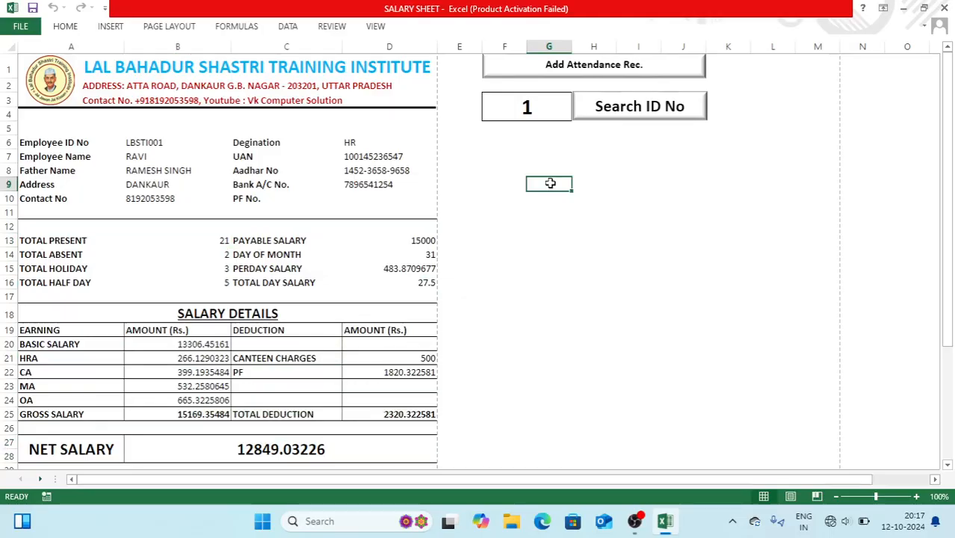
Look up employee IDs 2, 3 and then 10 in F3 using Search ID No
left_click(527, 105)
type("1")
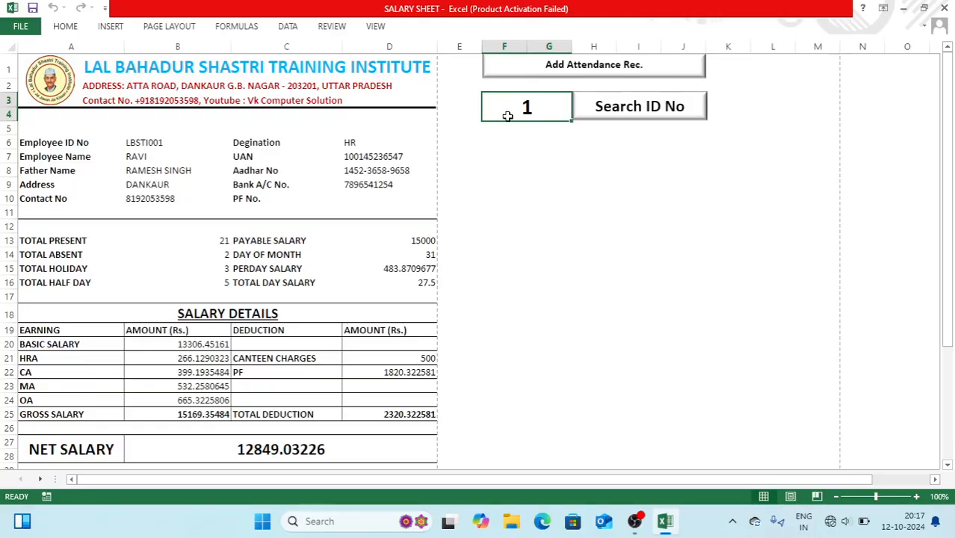
type("2")
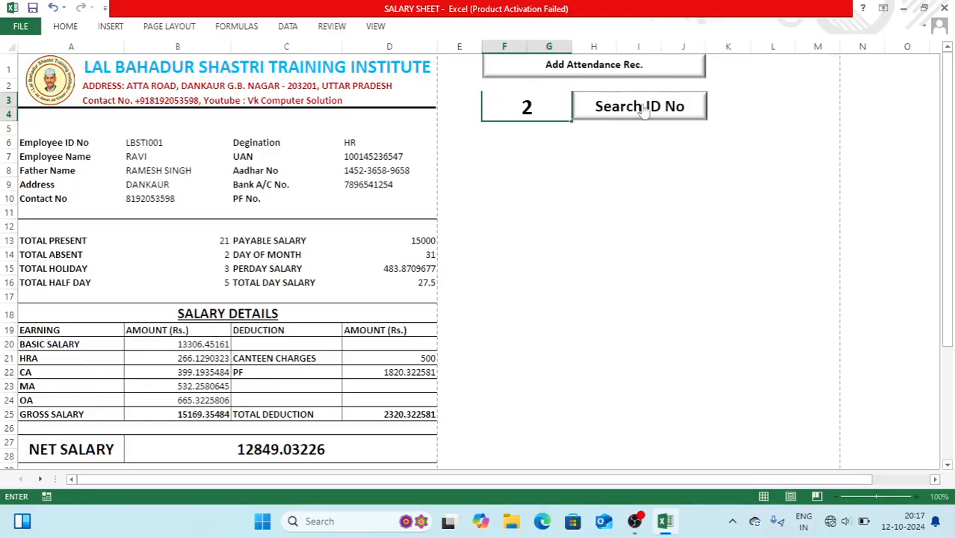
left_click(641, 116)
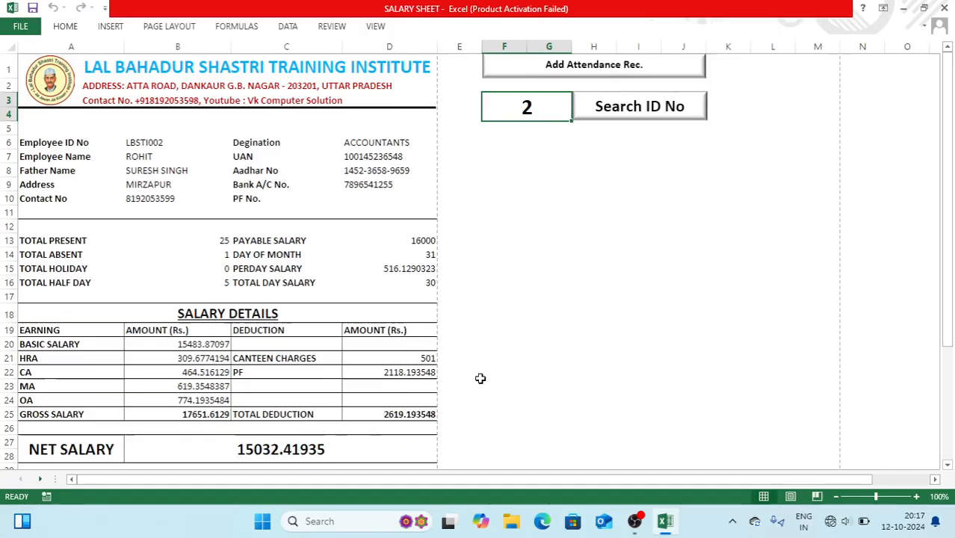
type("3")
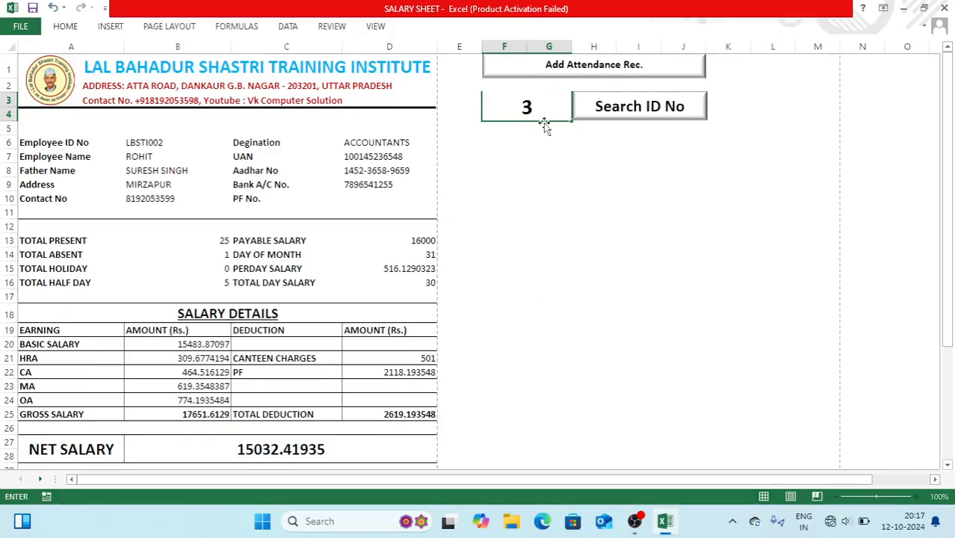
left_click(611, 109)
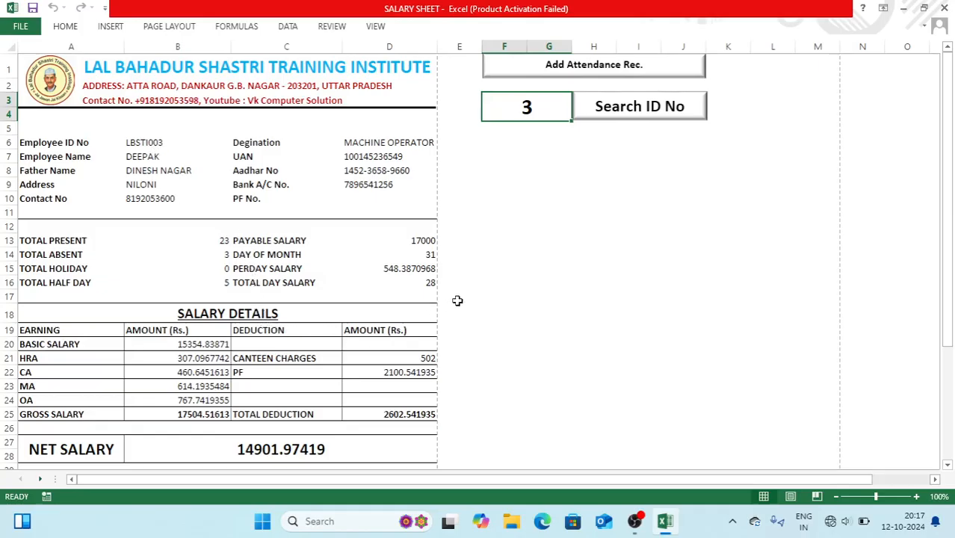
type("10")
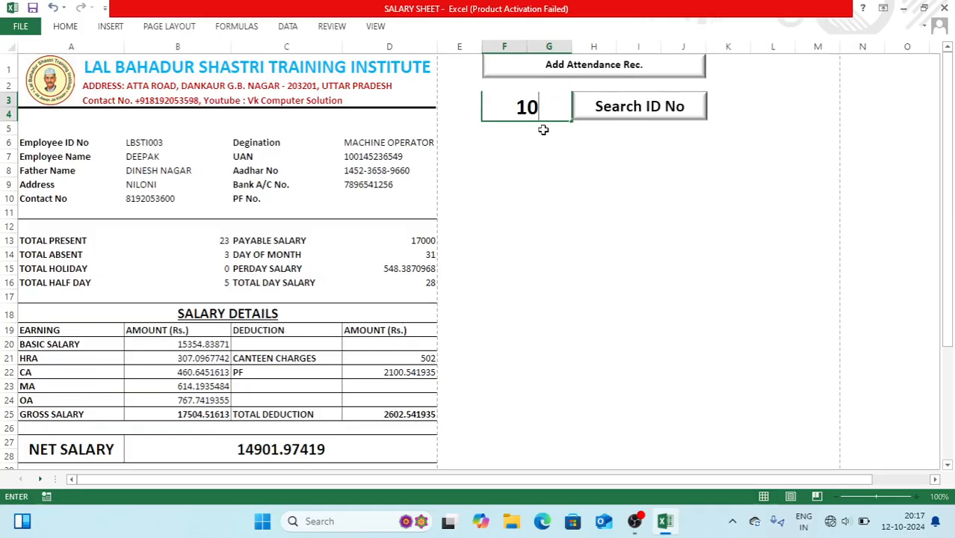
left_click(622, 114)
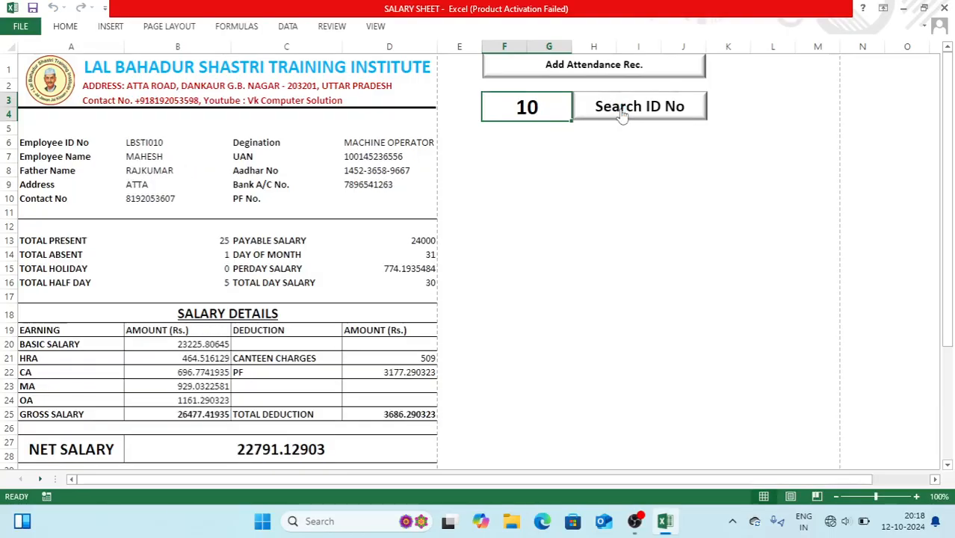
Review the ATTENDANCE sheet's employee table, then go back to the payslip
left_click(562, 73)
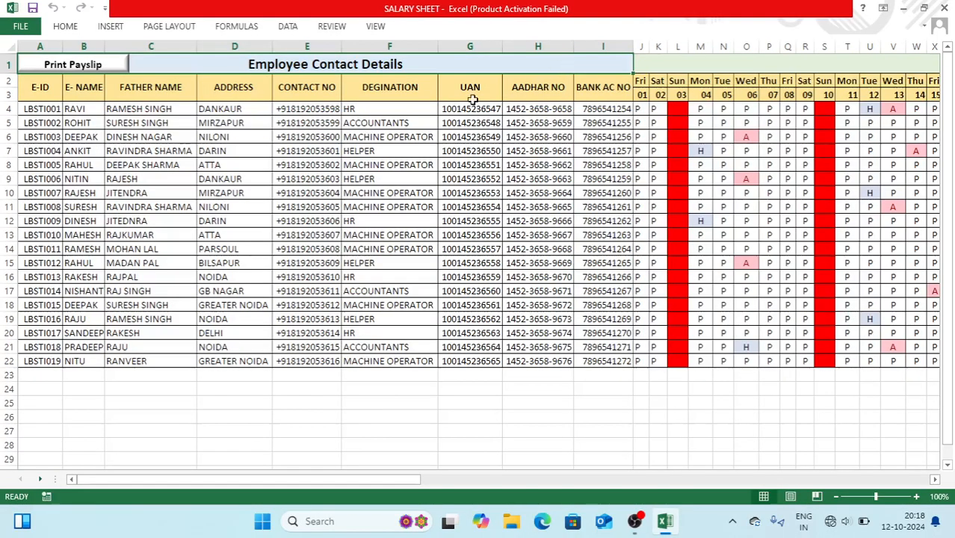
left_click(44, 374)
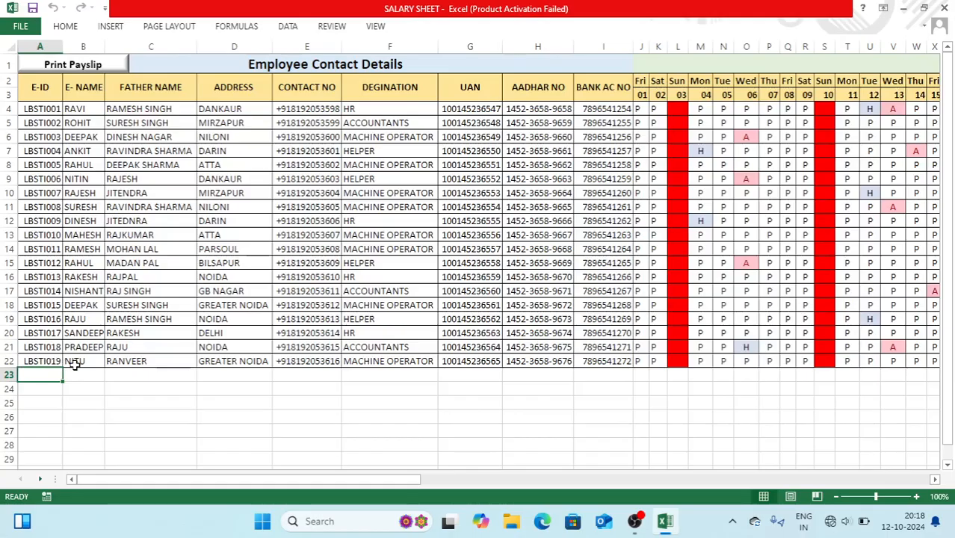
left_click(88, 69)
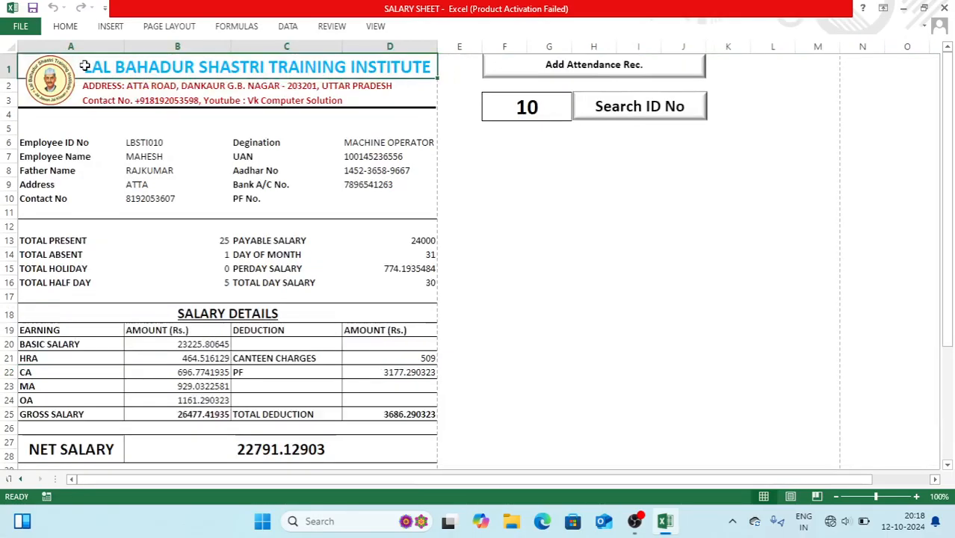
Load the payslip for ID 19, showing net salary 32053.63871
left_click(524, 116)
type("19")
left_click(598, 116)
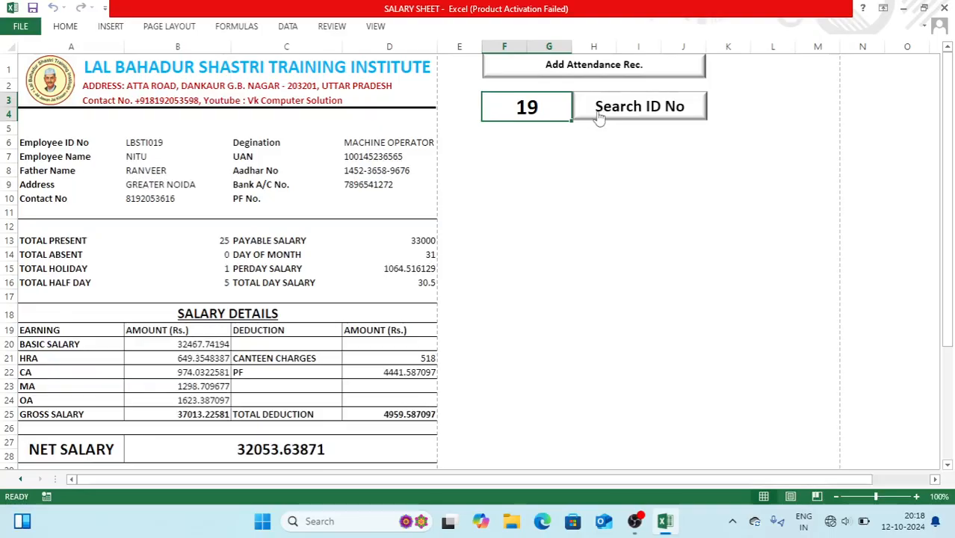
left_click(533, 184)
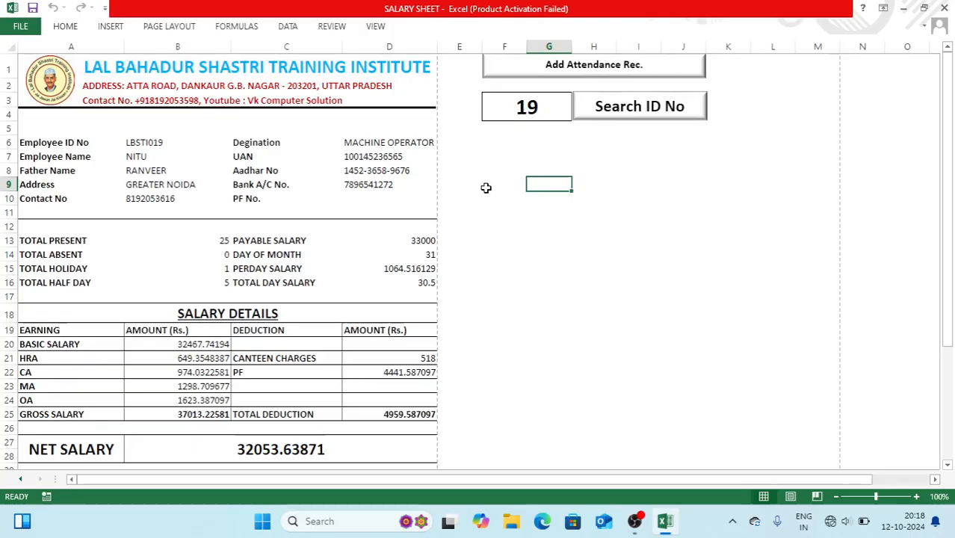
left_click_drag(484, 188, 686, 276)
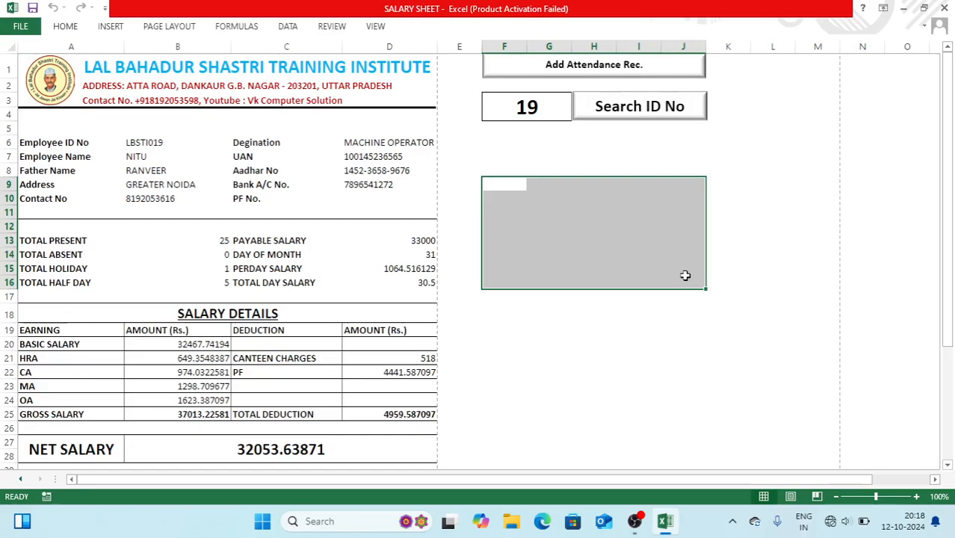
left_click(686, 275)
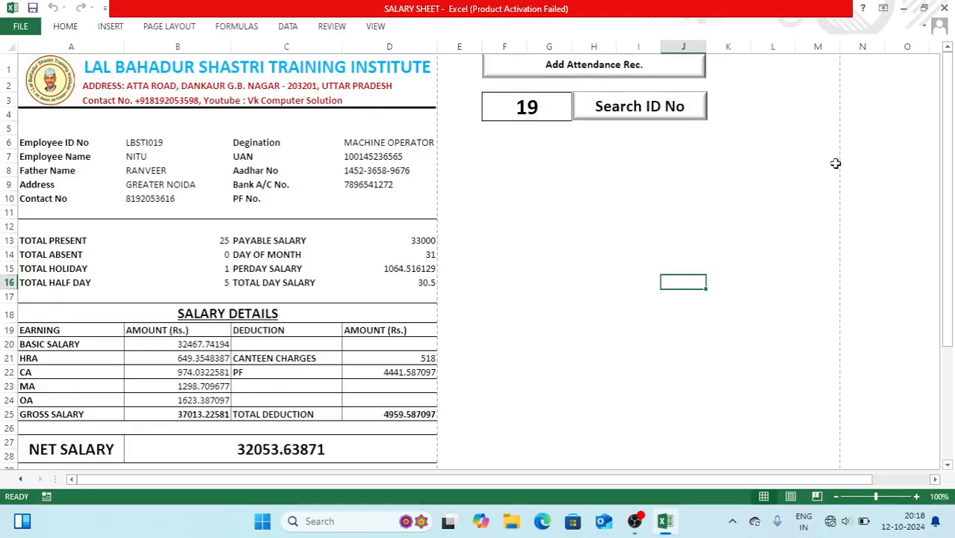
In a new workbook, merge A1:A2 and copy that merged two-row cell across to column I
key("ctrl+n")
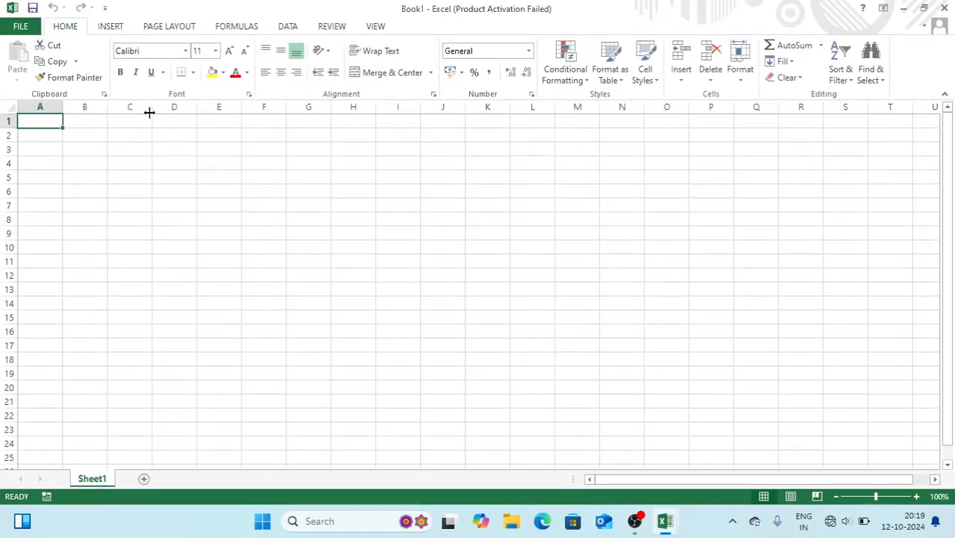
left_click_drag(49, 119, 49, 133)
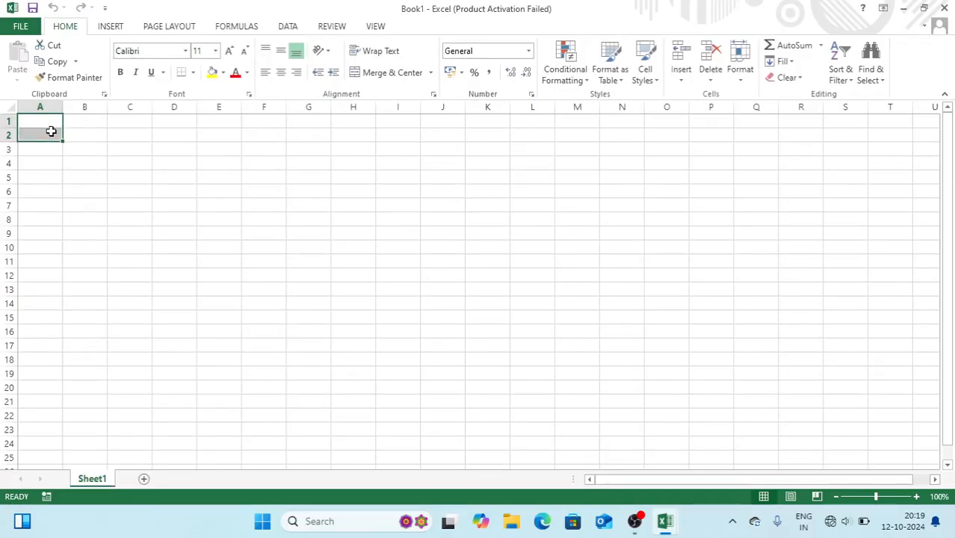
left_click(386, 74)
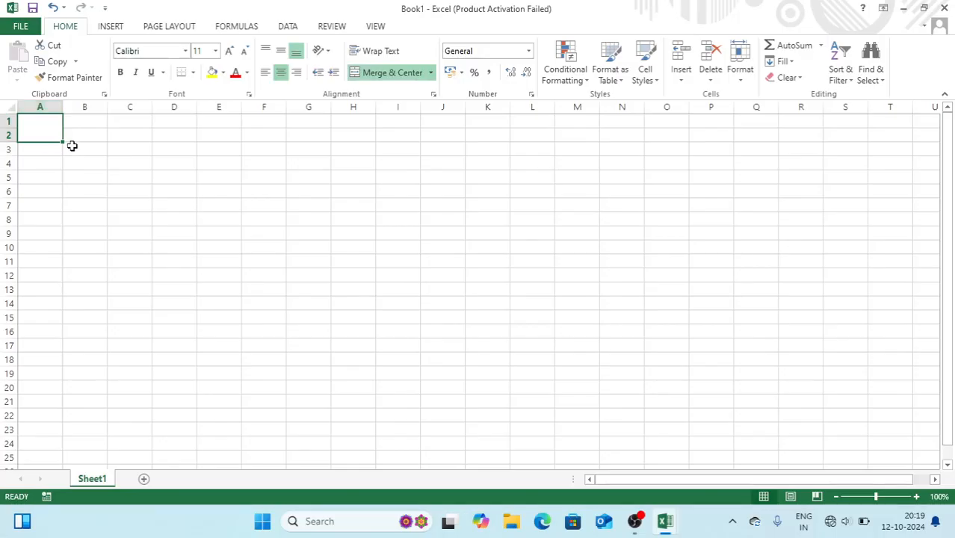
left_click_drag(63, 142, 400, 148)
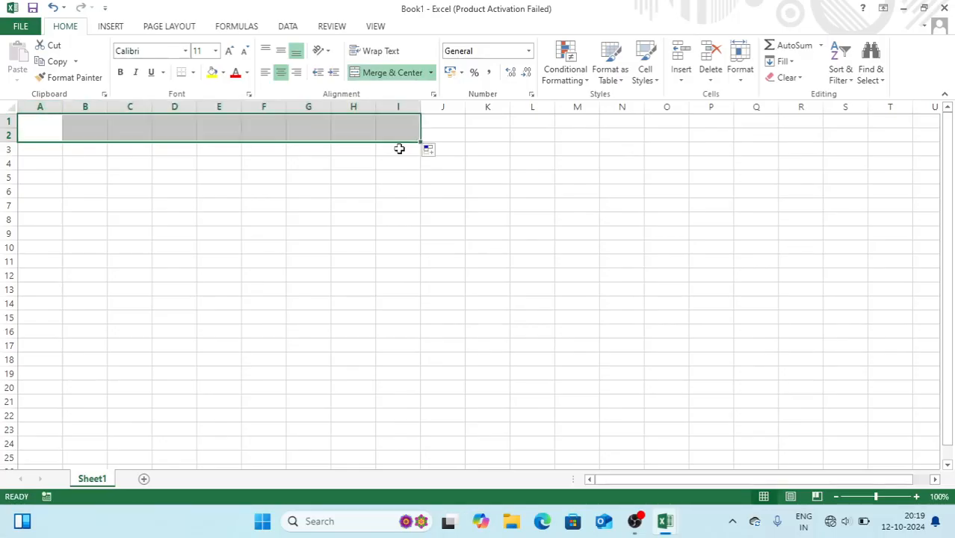
left_click(225, 205)
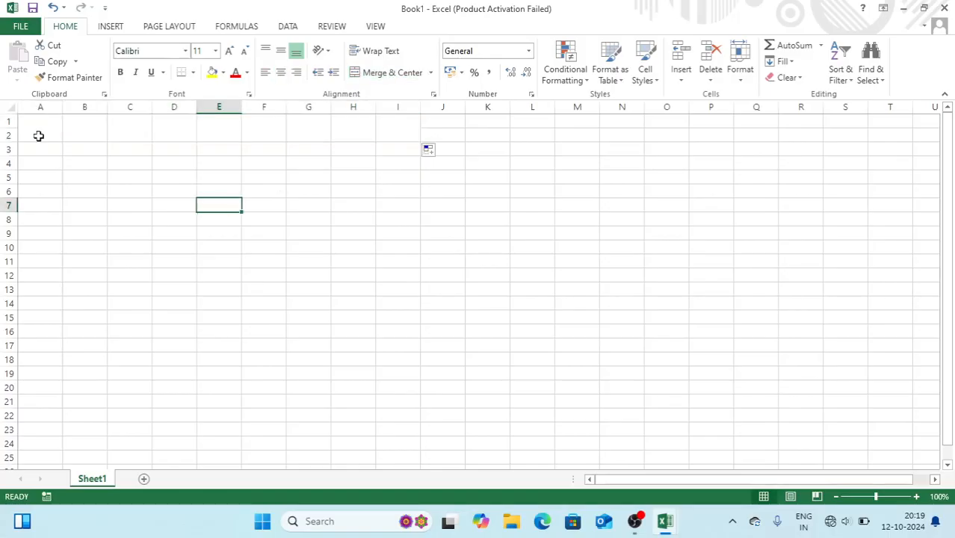
Enter the headers ID NO, E- NAME and FATHER NAME
left_click(39, 136)
type("sr")
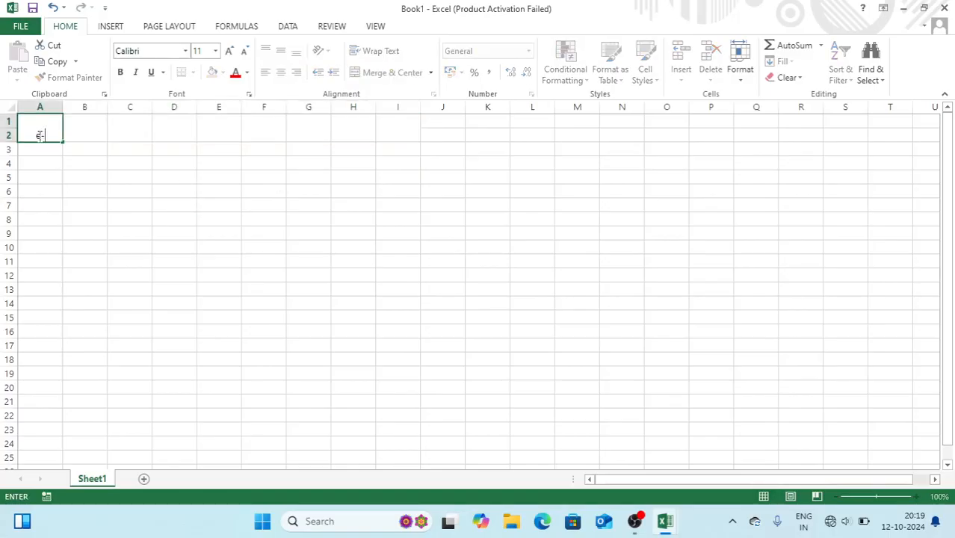
type("id")
key("BackSpace")
key("BackSpace")
key("BackSpace")
key("BackSpace")
type("ID IND")
key("BackSpace")
key("BackSpace")
key("BackSpace")
type("NO")
key("Tab")
type("N")
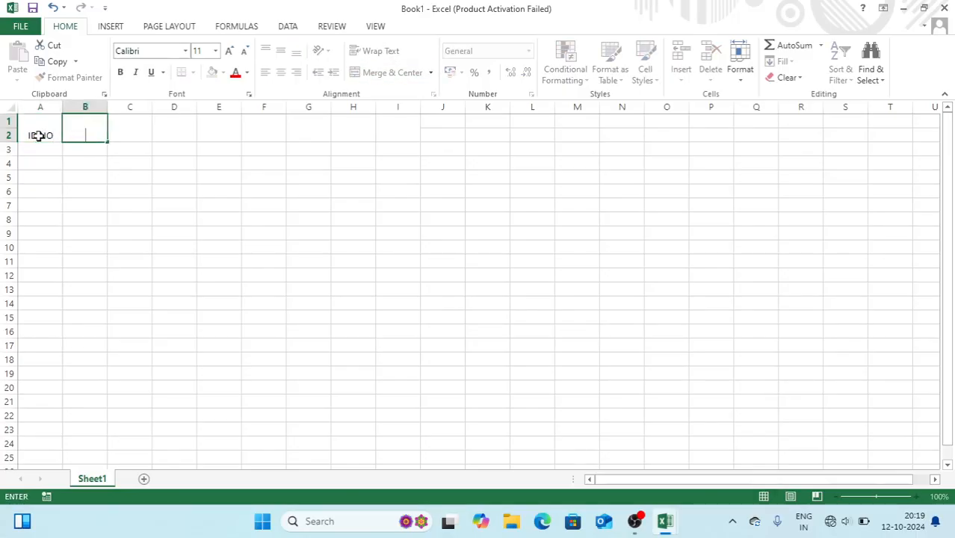
type("- NAME")
key("Tab")
type("FATHER NAME")
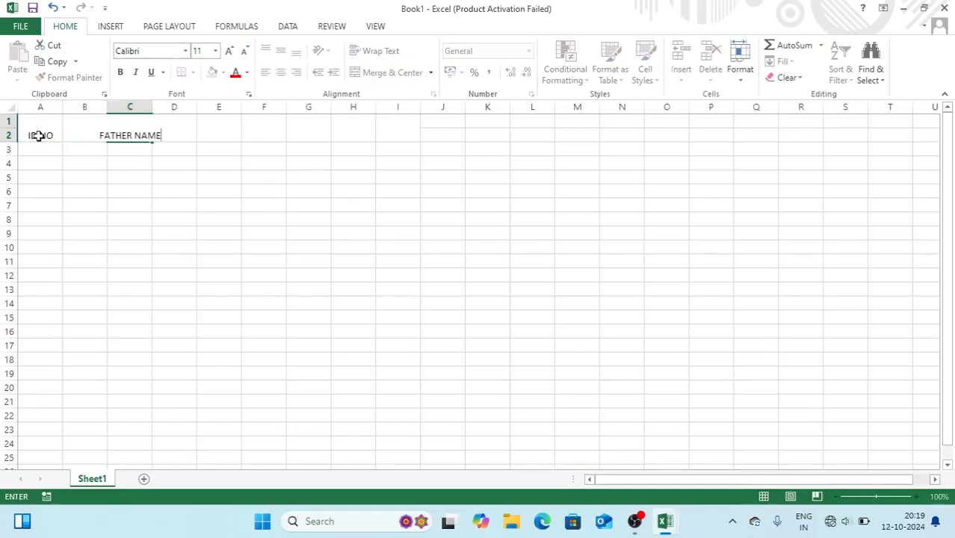
key("Tab")
Add the headers ADDRESS, CONTACT NO, DEGINATION, UAN, AADHAR NO and BANK AC NO
type("ADDRESS")
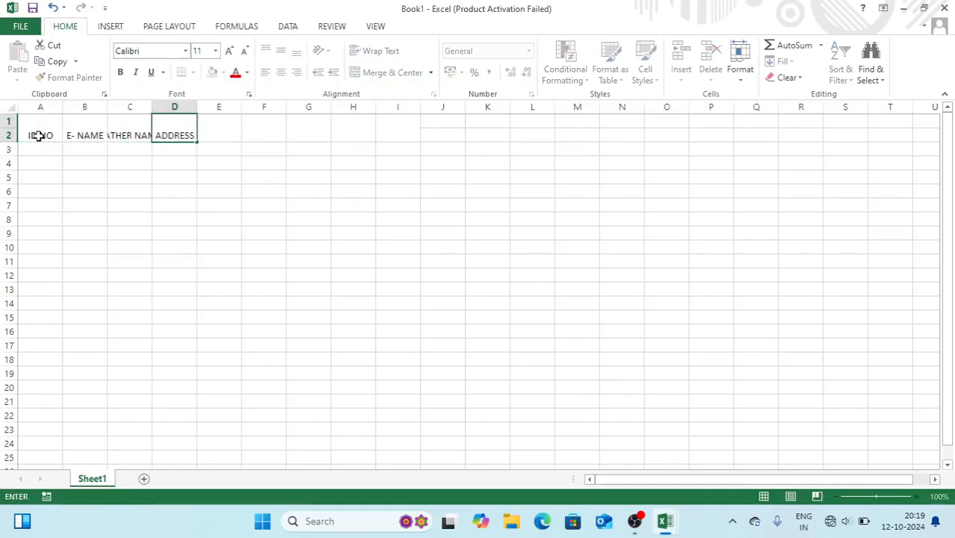
key("Tab")
type("CON")
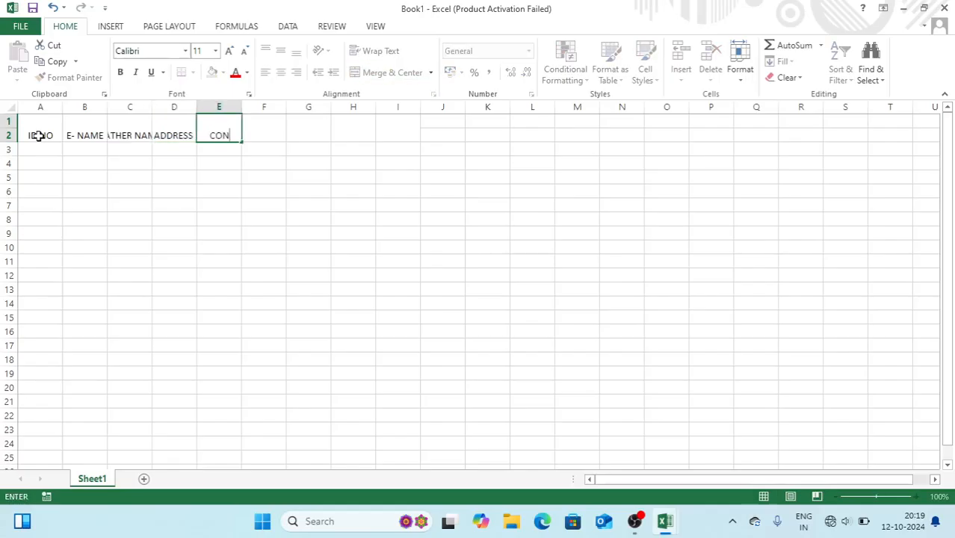
type("TACT NO")
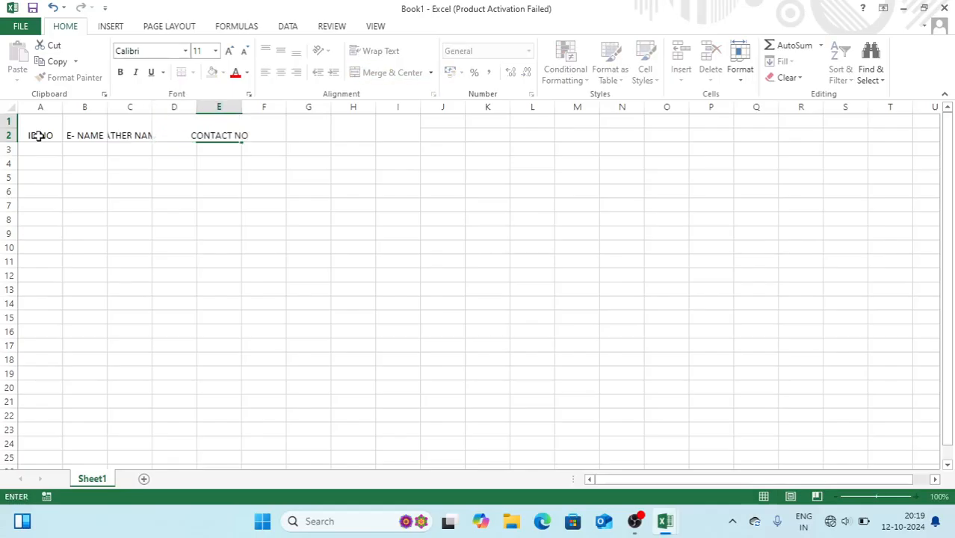
key("Tab")
type("DEGINATION")
key("Tab")
type("UAN")
key("Tab")
type("AAD")
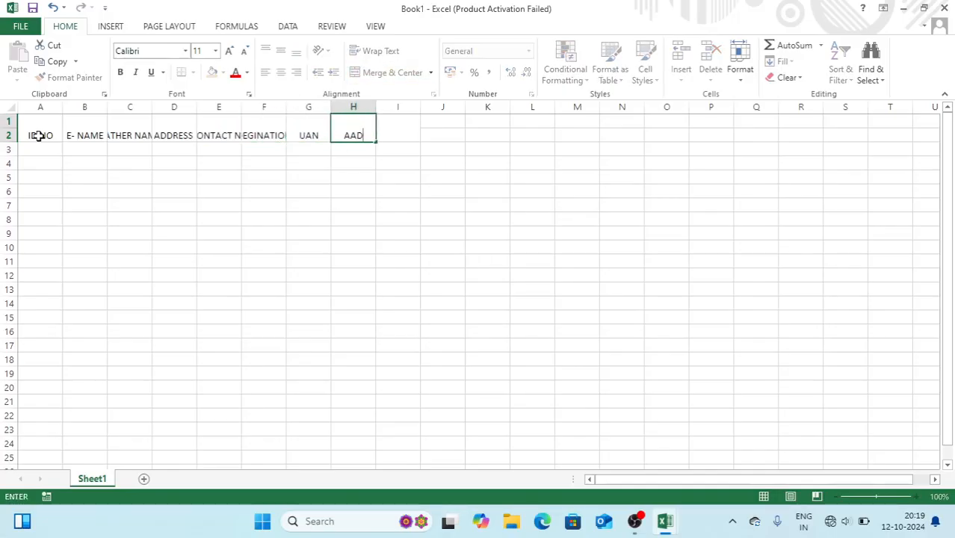
type("HAR NO")
key("Tab")
type("BANK")
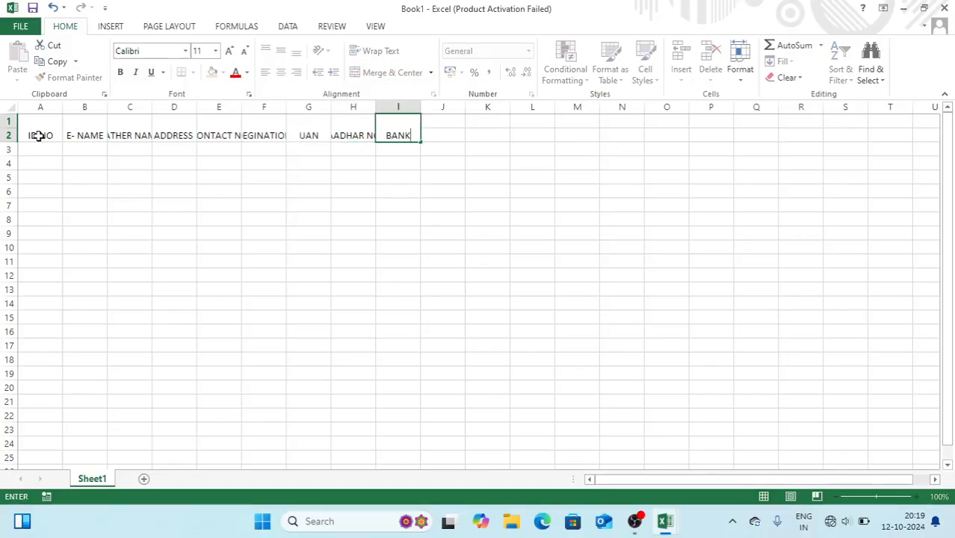
type(" AC NO")
key("Tab")
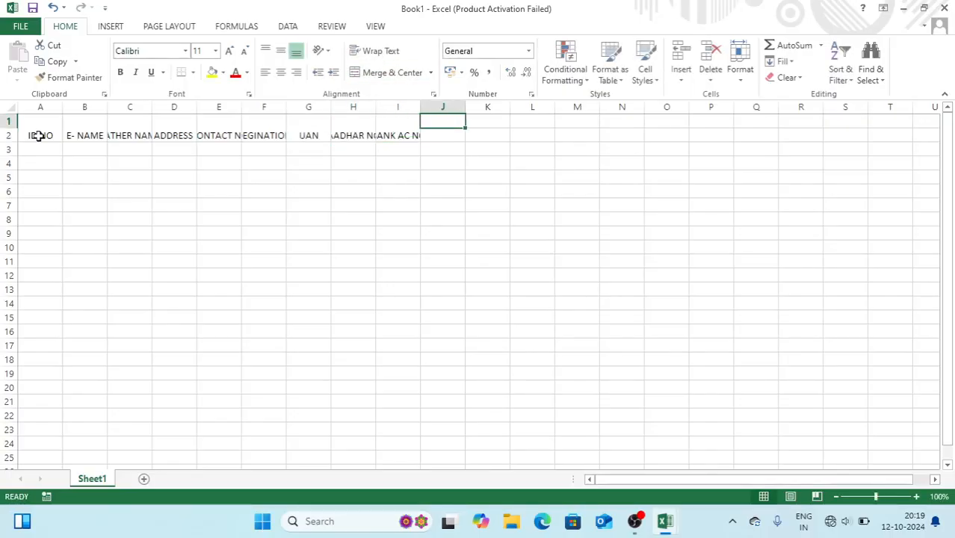
Autofit columns B through I to their header text
left_click_drag(79, 107, 383, 79)
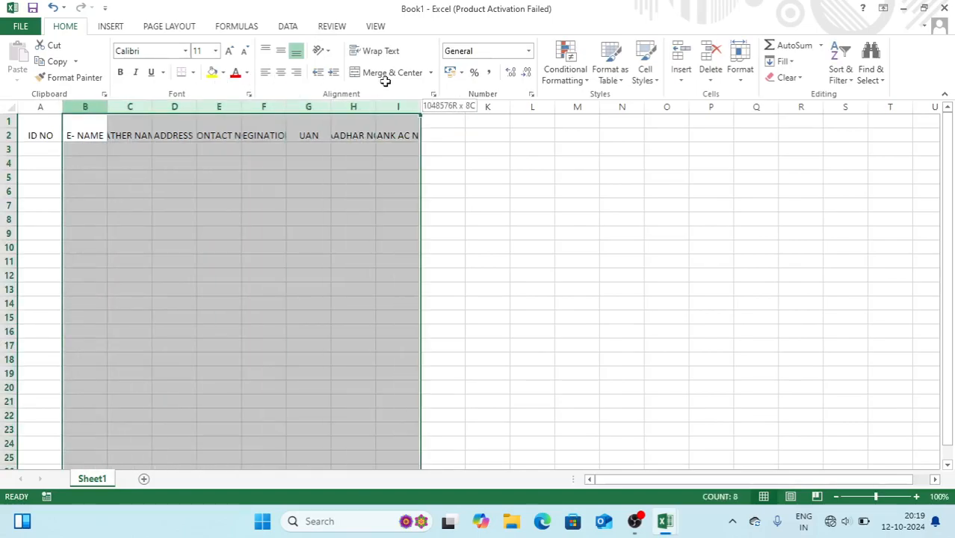
double_click(419, 101)
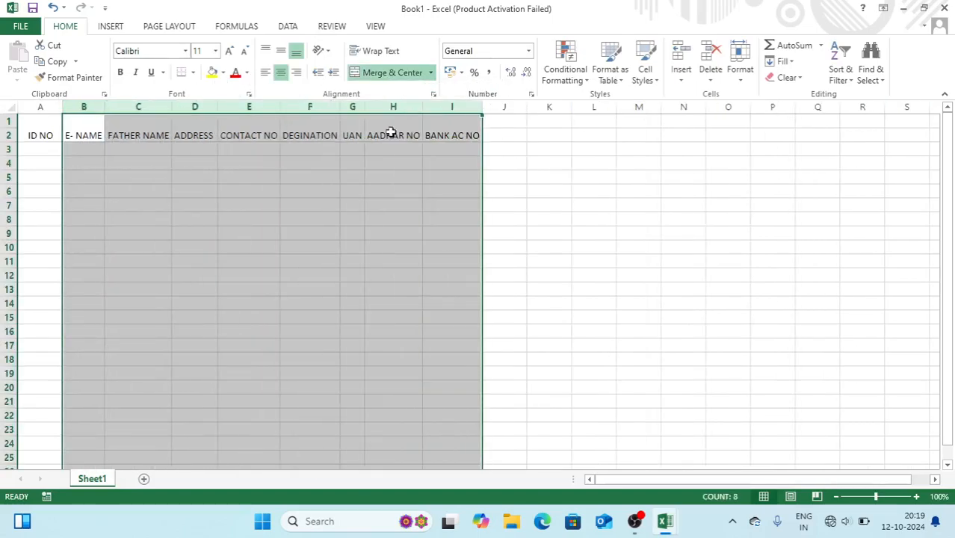
left_click(338, 177)
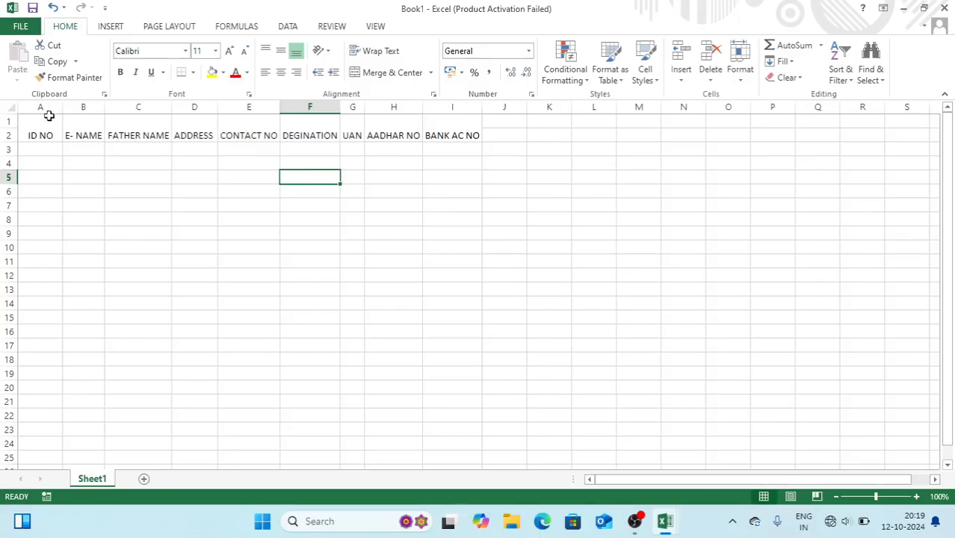
Make header cells A1:I2 middle-aligned, gold-filled and bold
left_click_drag(40, 128, 446, 121)
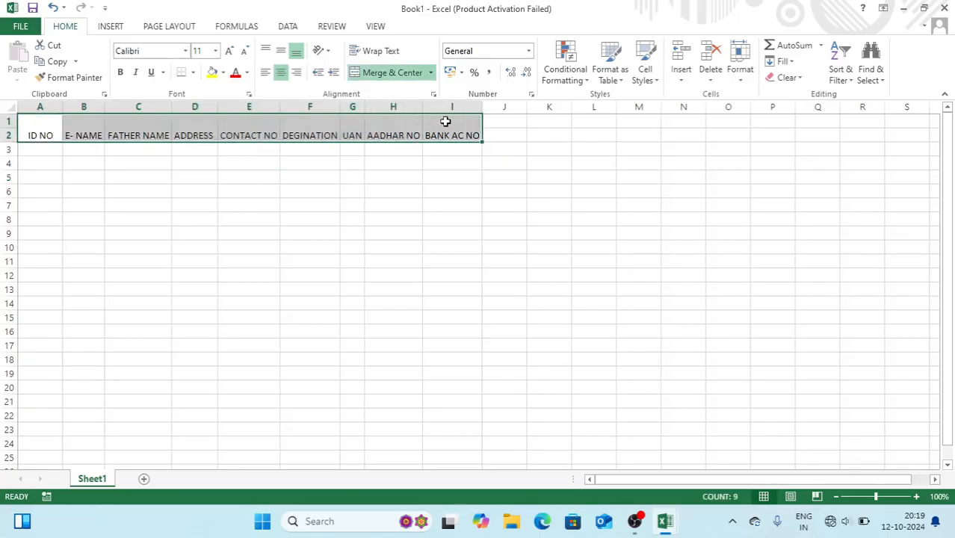
left_click(280, 51)
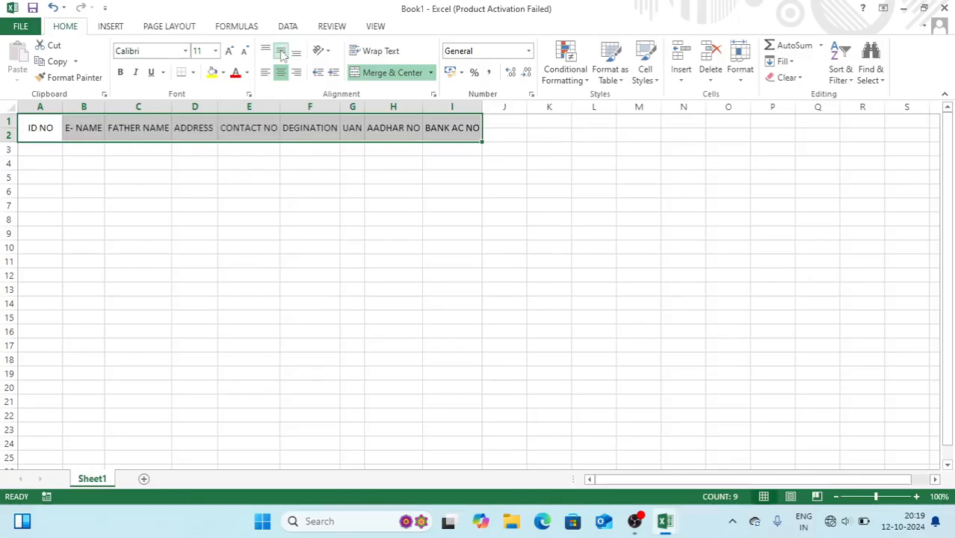
left_click(223, 75)
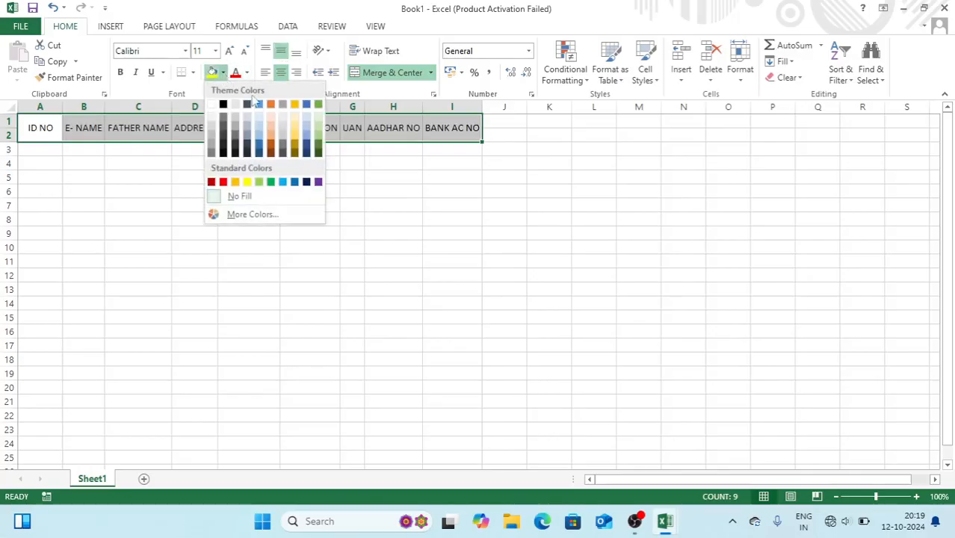
left_click(290, 128)
left_click(122, 73)
Extend the selection to A1:I19 and apply All Borders to every cell
key("shift+Down")
key("shift+Down")
key("shift+Down")
key("shift+Down")
key("shift+Down")
key("shift+Down")
key("shift+Down")
key("shift+Down")
key("shift+Down")
key("shift+Down")
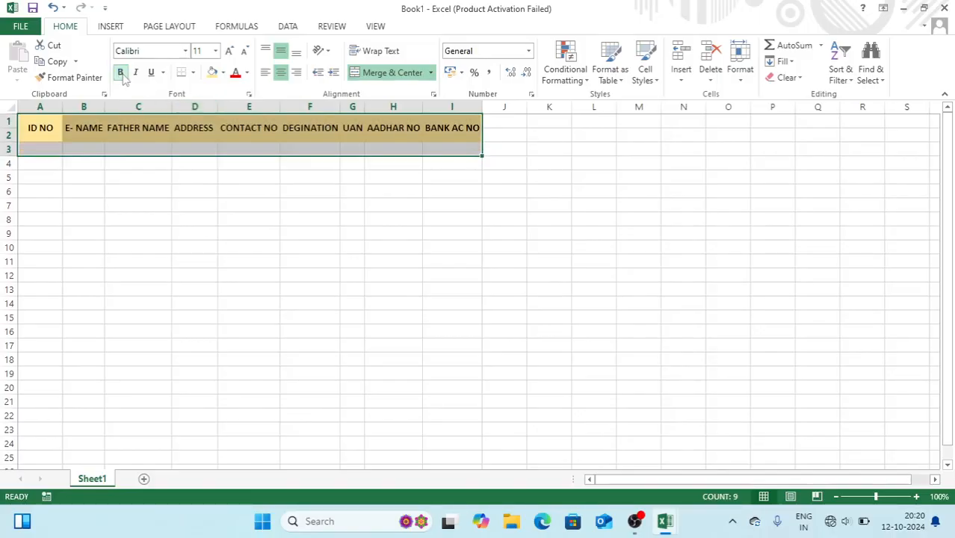
key("shift+Down")
key("shift+Down")
key("shift+Down")
key("shift+Down")
key("shift+Down")
key("shift+Down")
key("shift+Down")
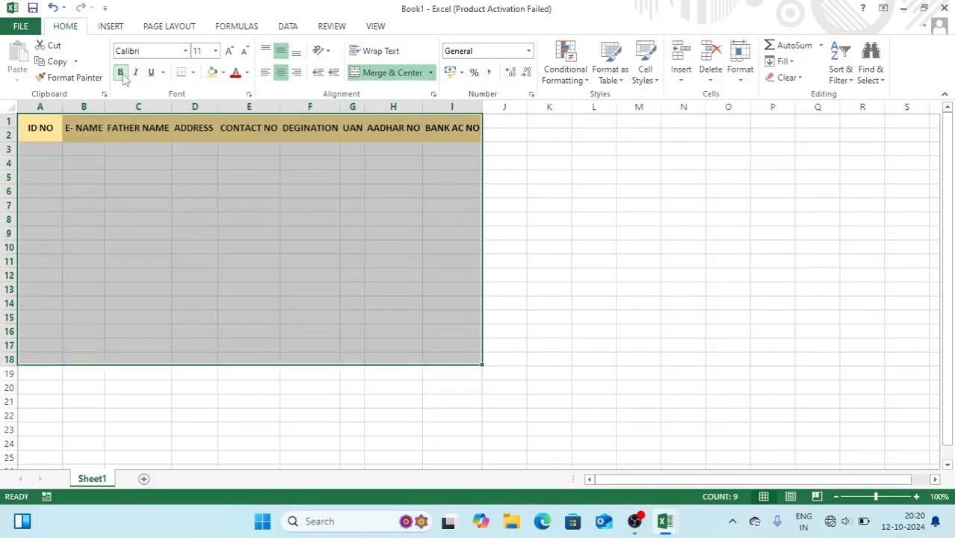
left_click(193, 73)
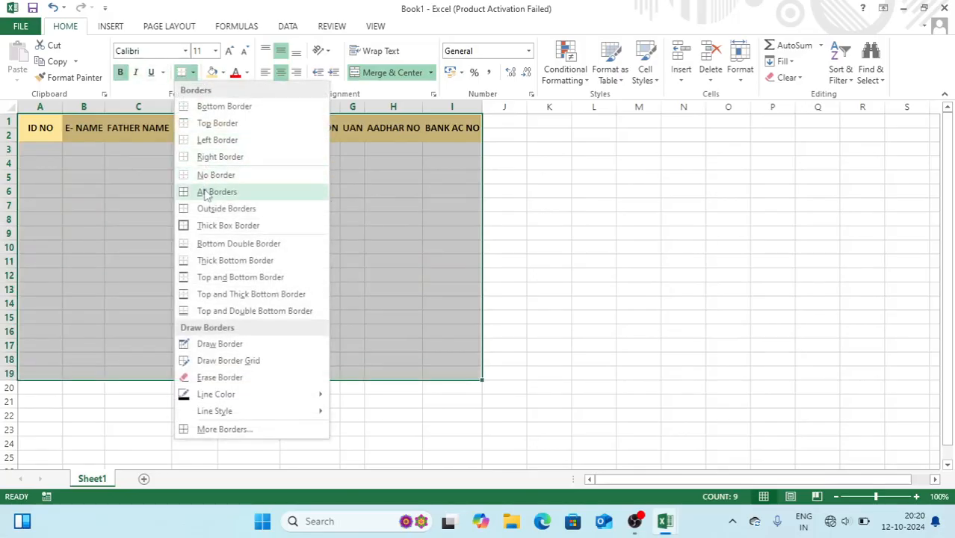
left_click(207, 192)
left_click(308, 217)
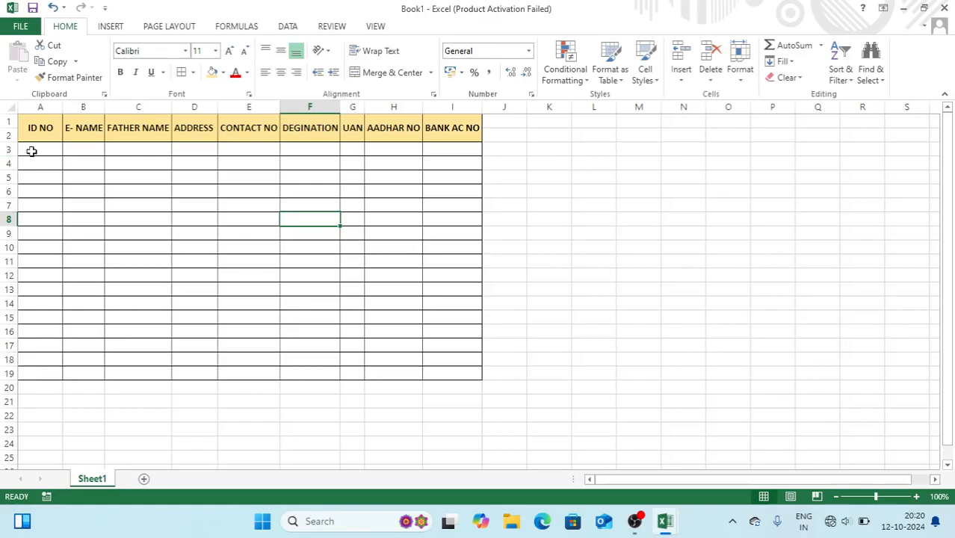
left_click(31, 152)
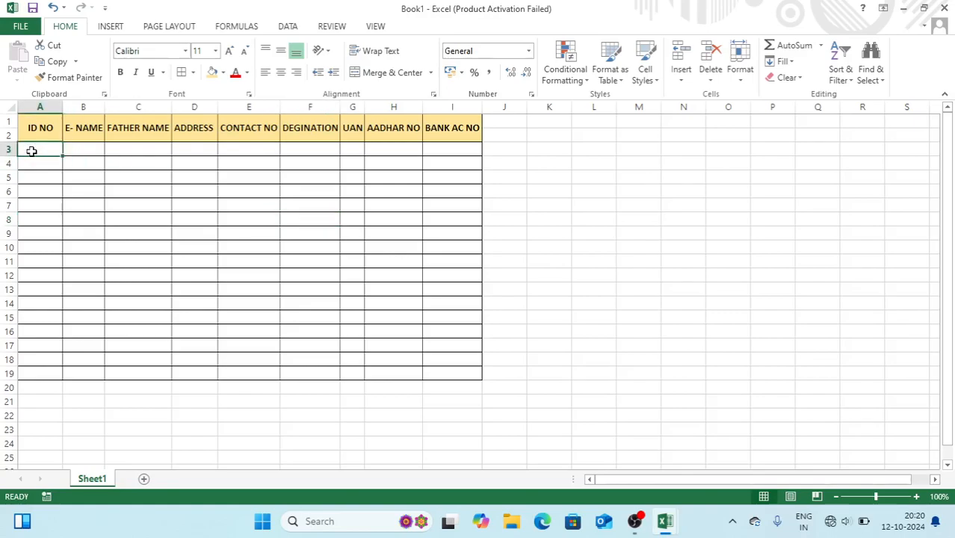
Apply the custom number format "LBSTI"000 to ID cells A3:A19
left_click_drag(32, 152, 28, 378)
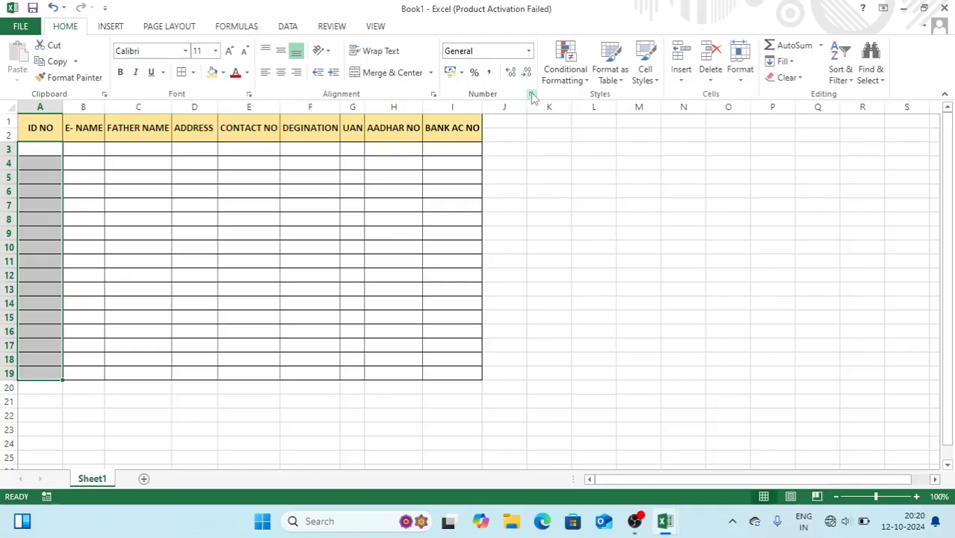
left_click(531, 94)
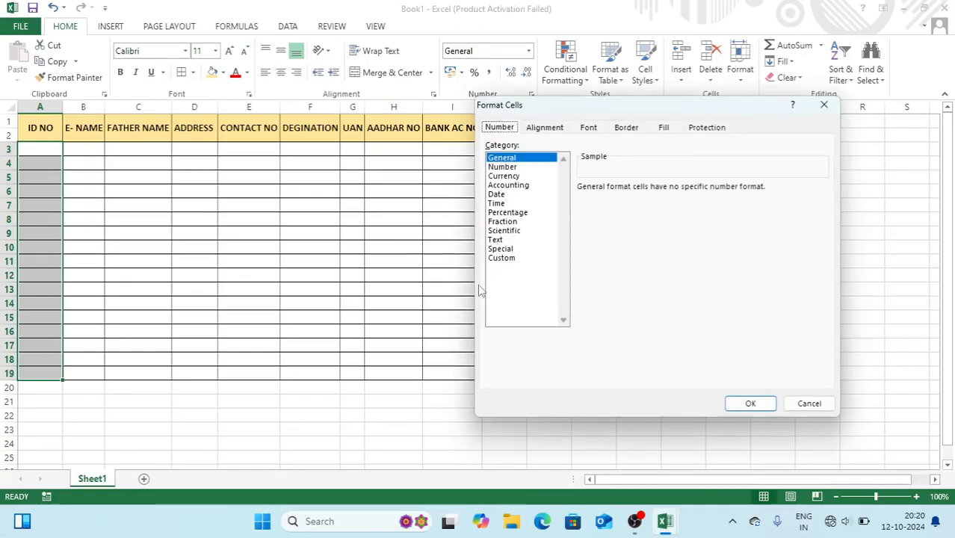
left_click(502, 258)
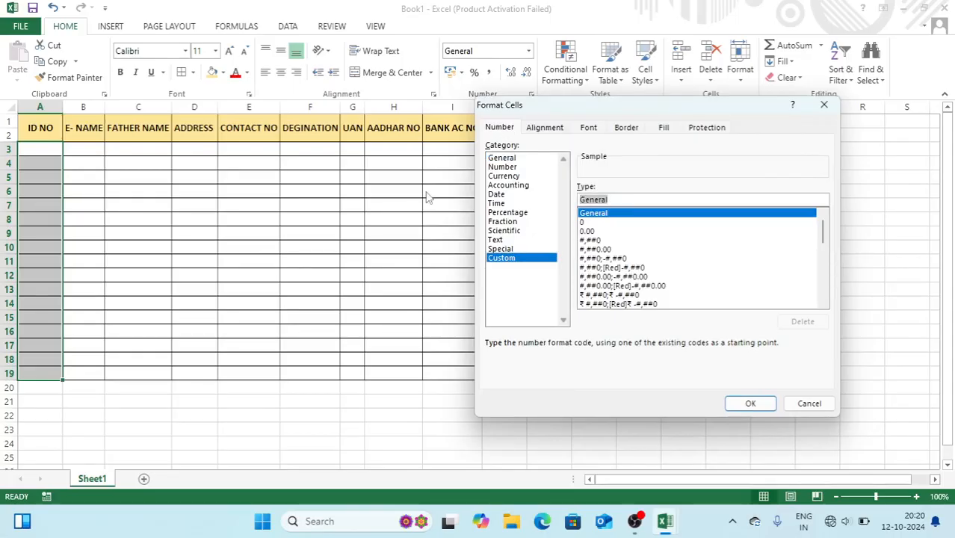
type("\"LBSTI")
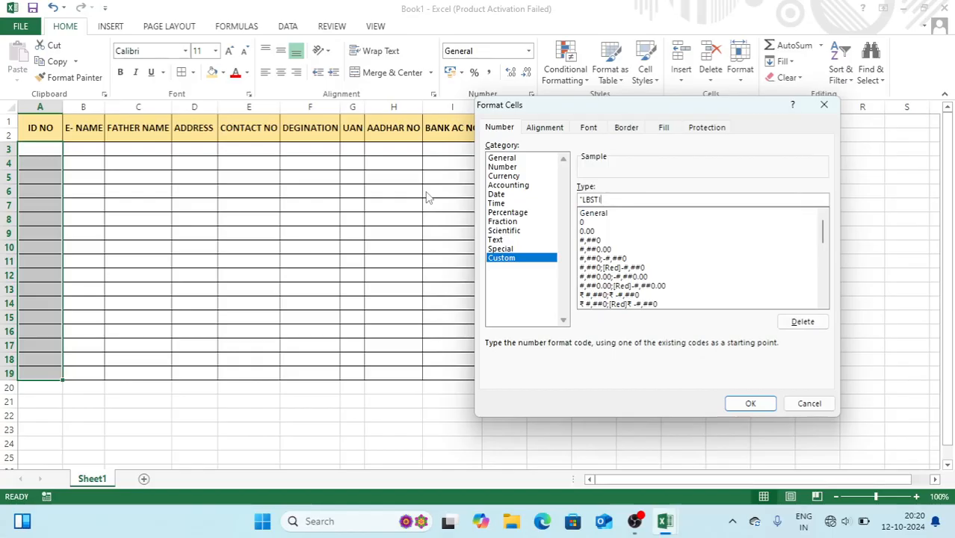
type("\"000")
key("Return")
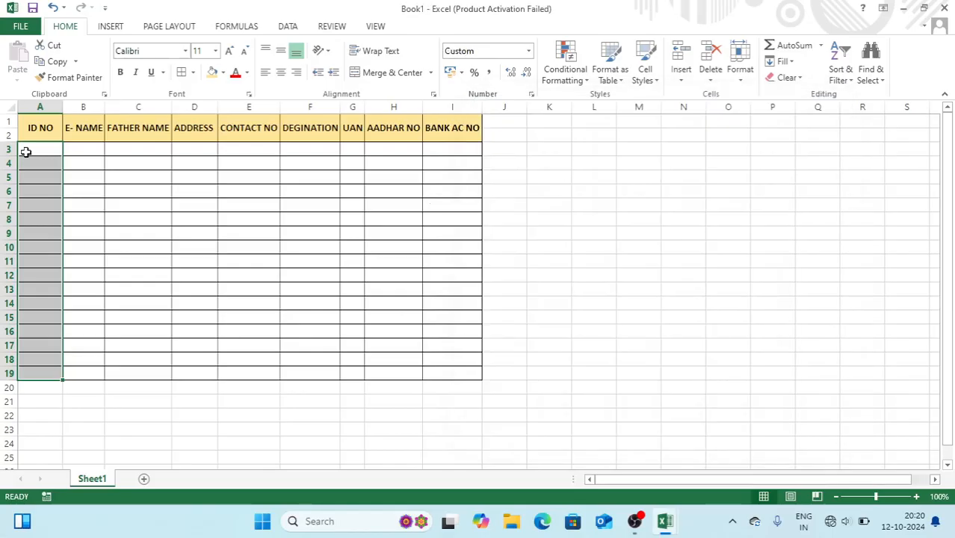
Enter IDs 1 to 4 in A3:A6 and fill LBSTI004 down to row 19
left_click(25, 152)
type("1")
key("Return")
type("2")
key("Return")
type("3")
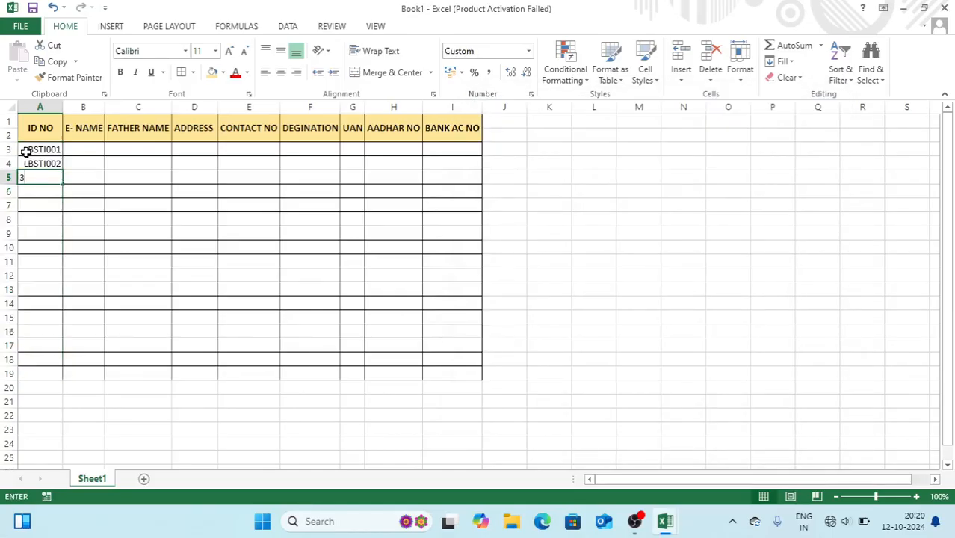
key("Return")
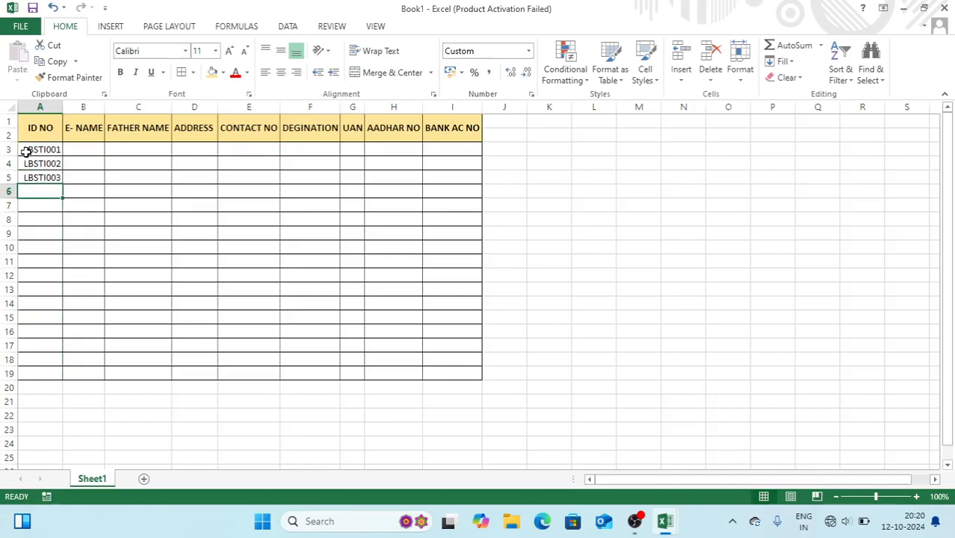
type("4")
left_click(48, 192)
left_click_drag(64, 198, 69, 376)
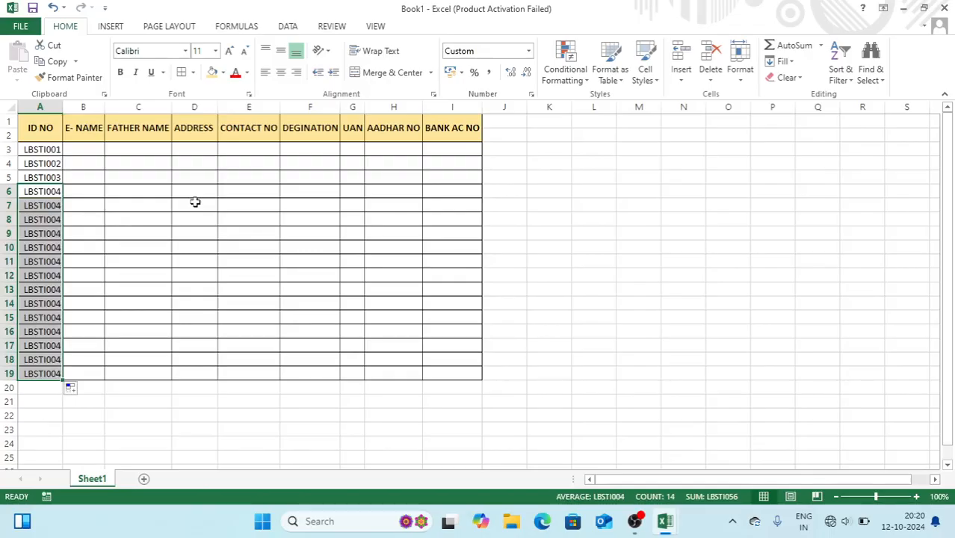
left_click_drag(249, 150, 249, 373)
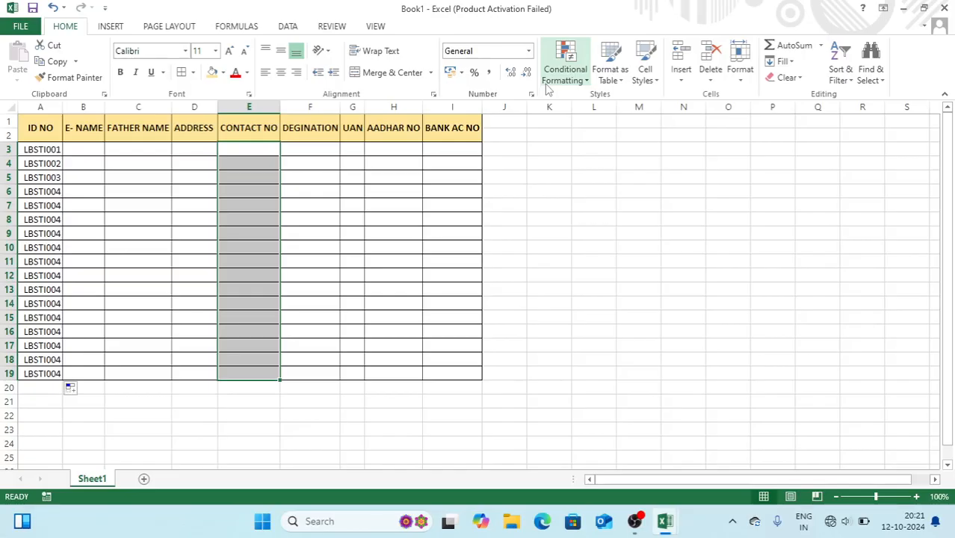
left_click(532, 94)
left_click(502, 258)
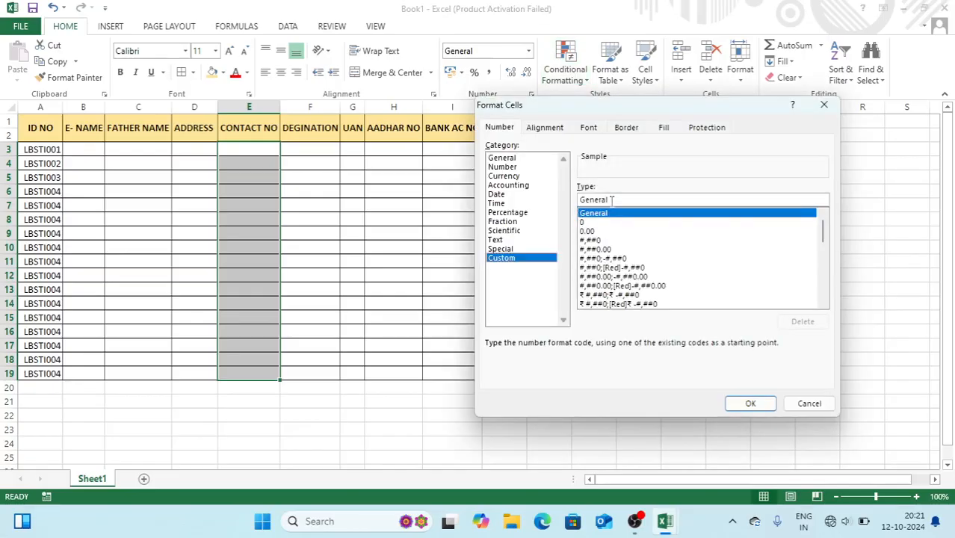
double_click(611, 199)
type("\"")
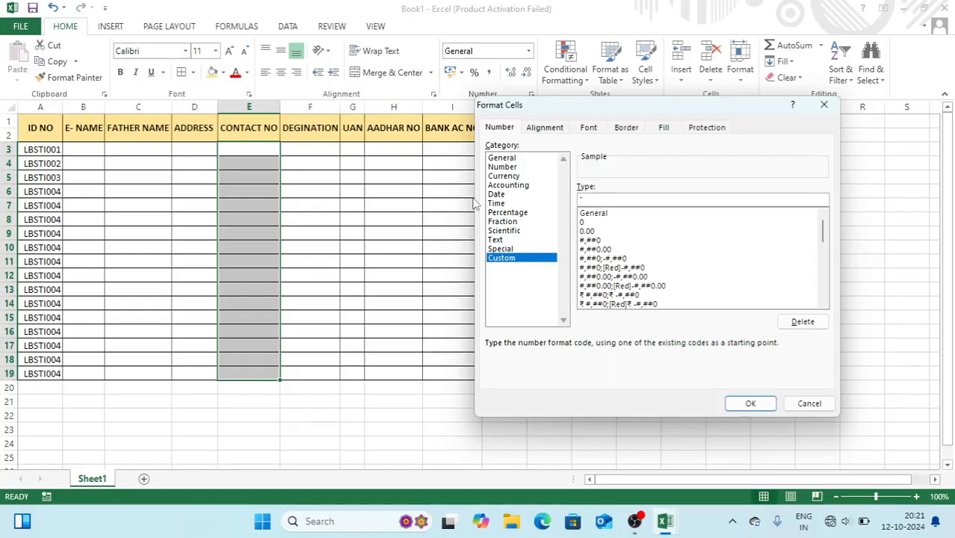
type("+91\"0000000000")
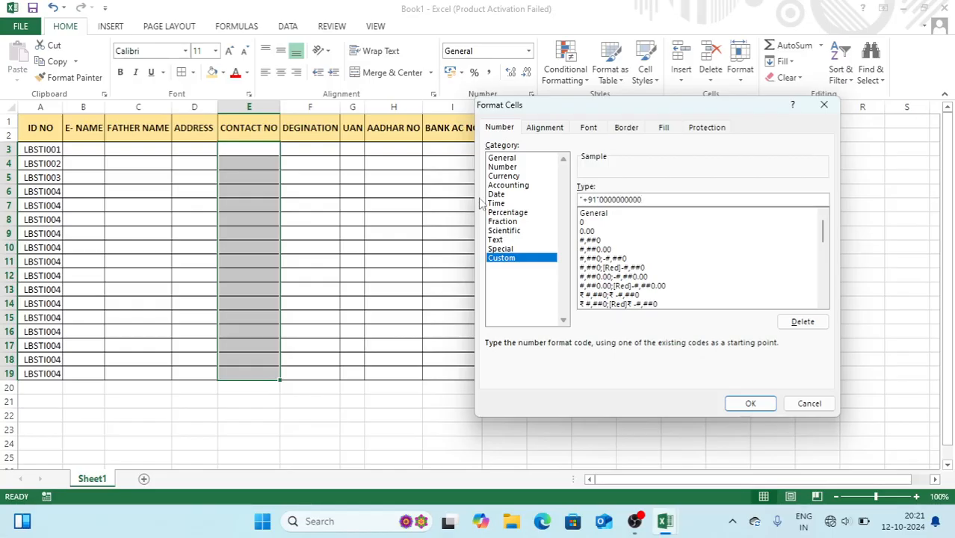
left_click(751, 403)
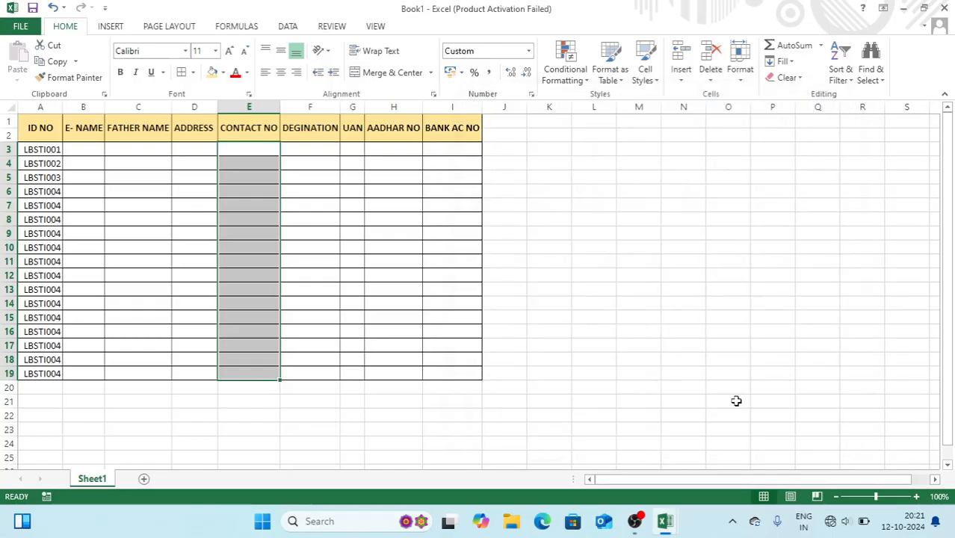
left_click_drag(281, 112, 312, 114)
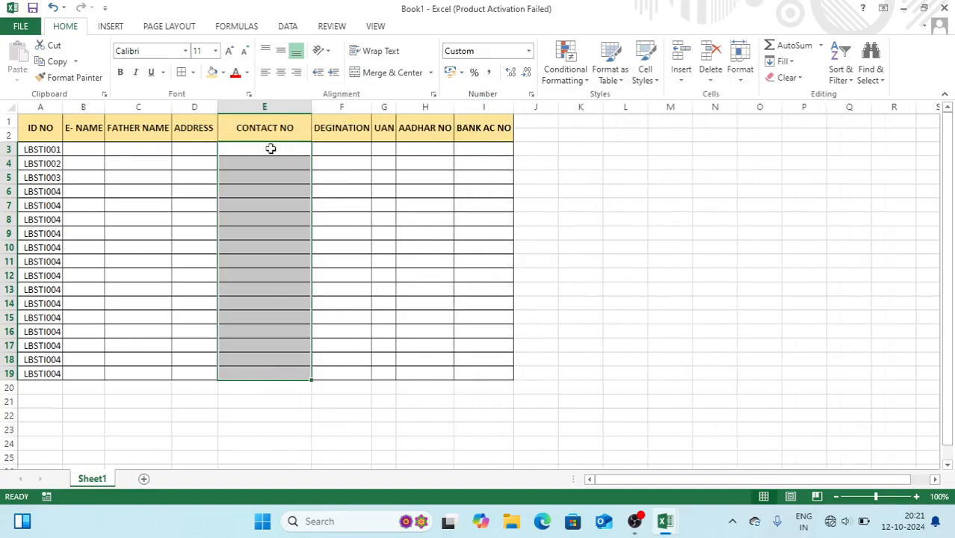
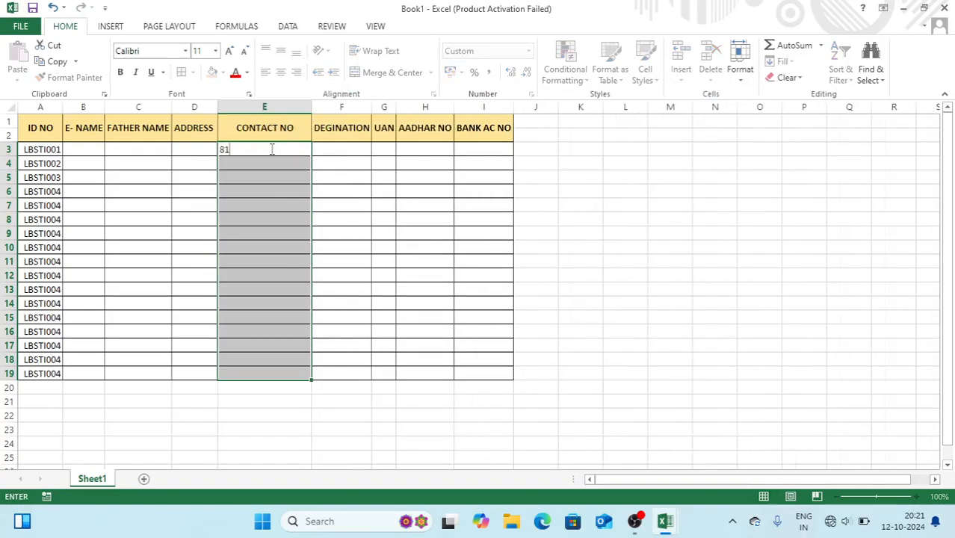
key("Return")
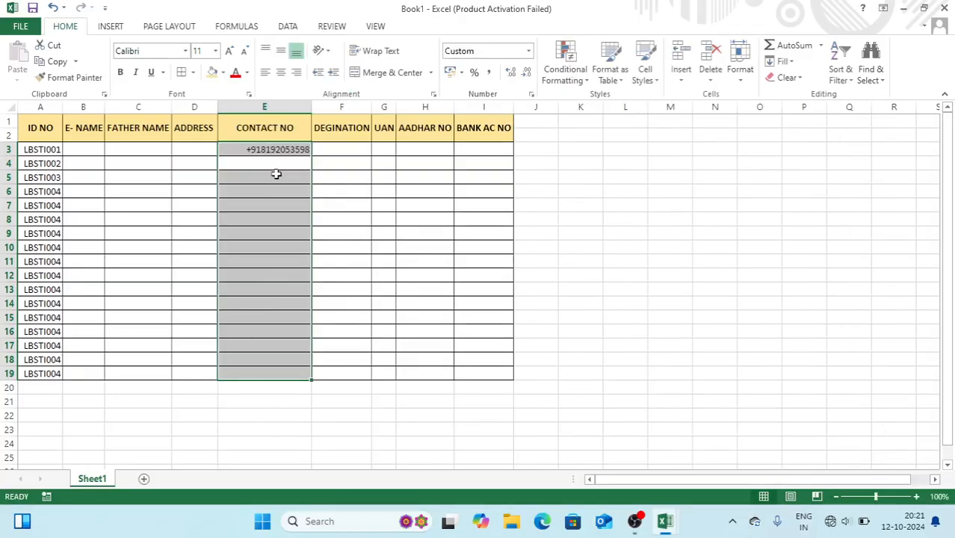
left_click(263, 164)
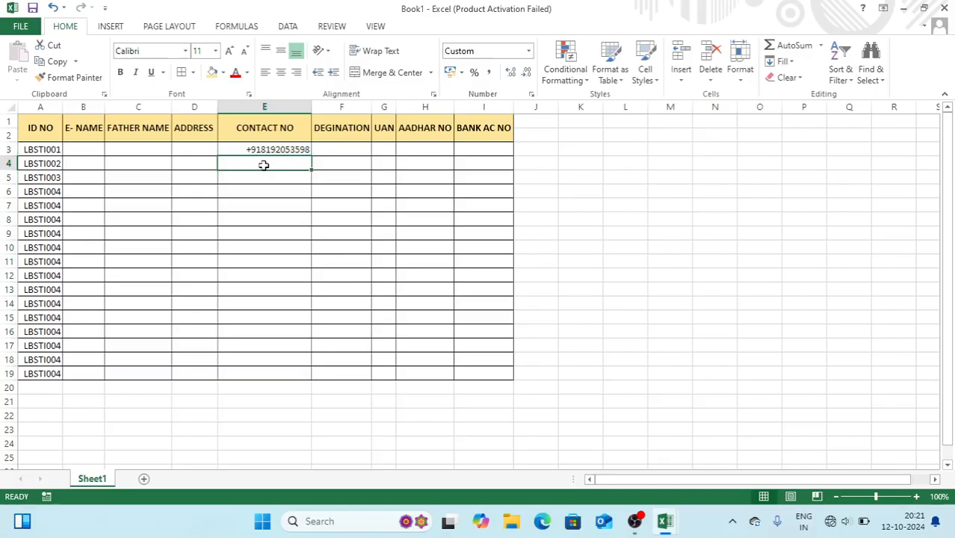
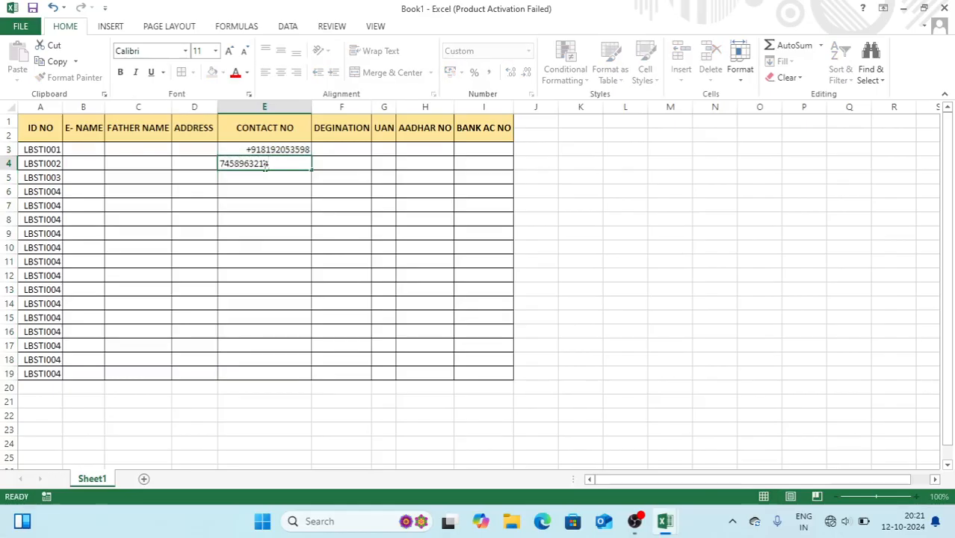
key("Return")
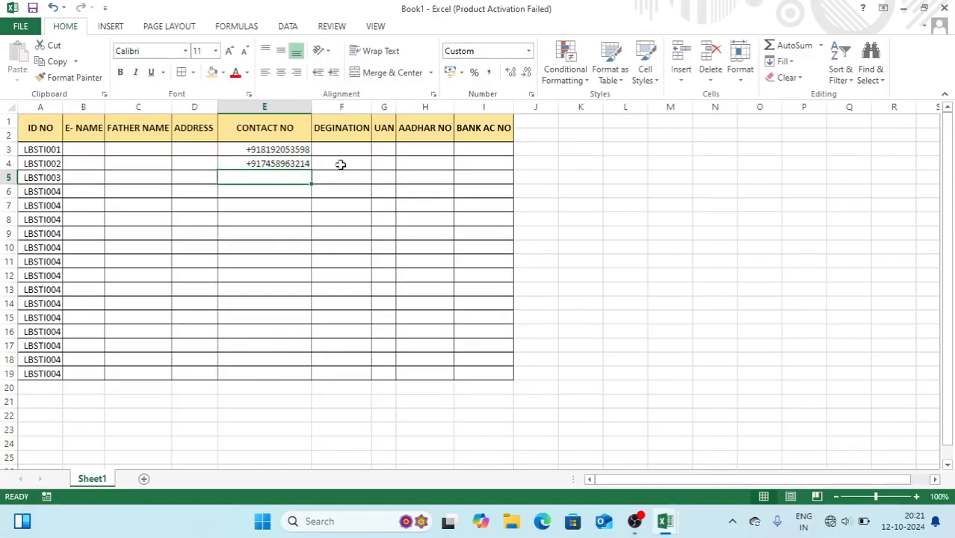
left_click(276, 162)
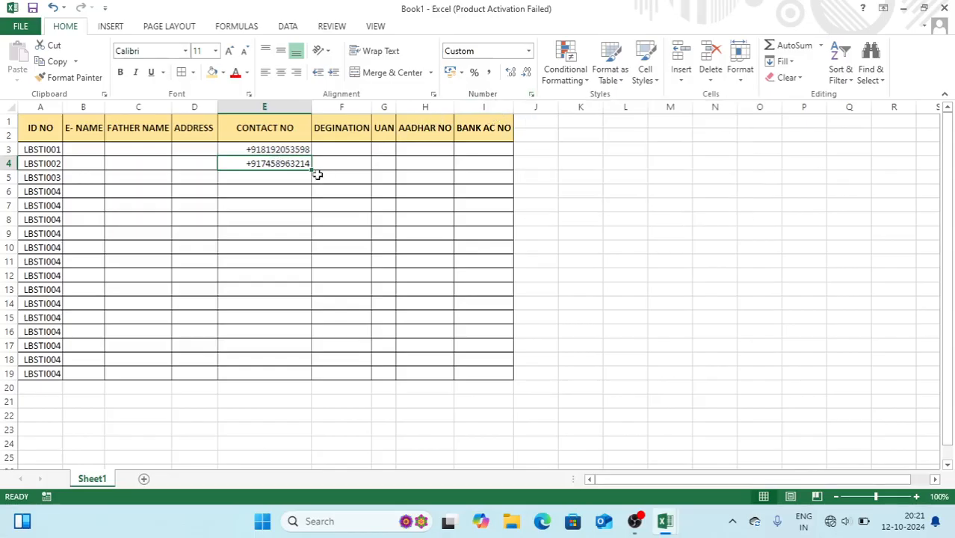
left_click_drag(312, 172, 314, 382)
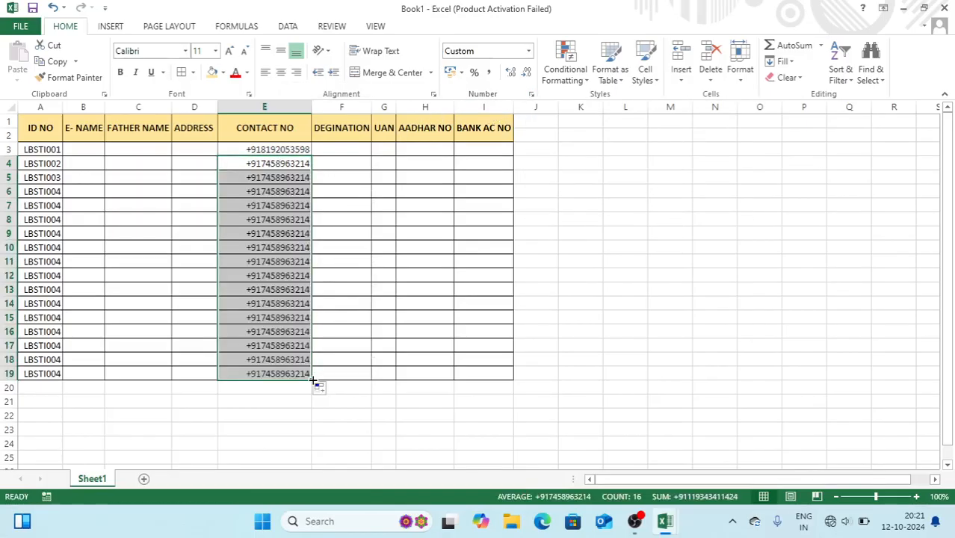
left_click(282, 163)
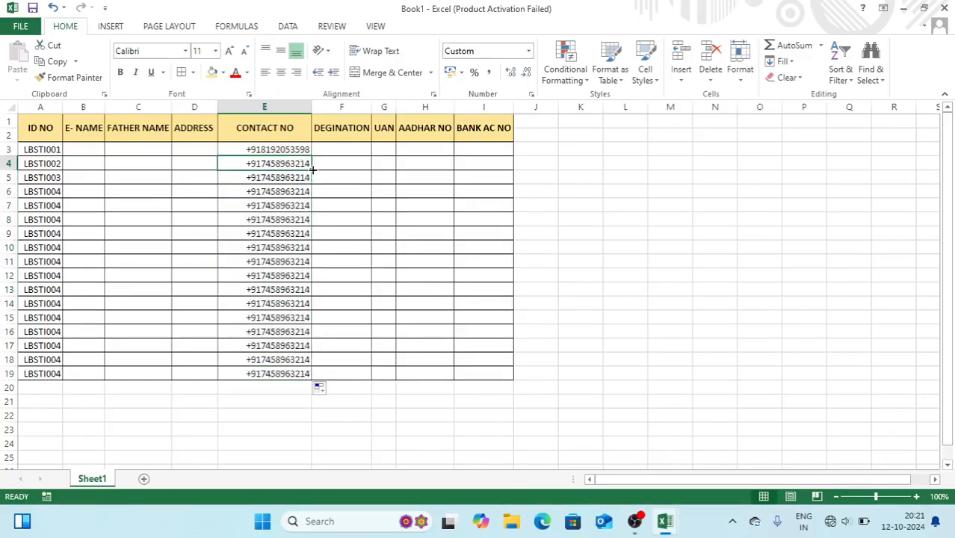
left_click_drag(312, 170, 310, 287)
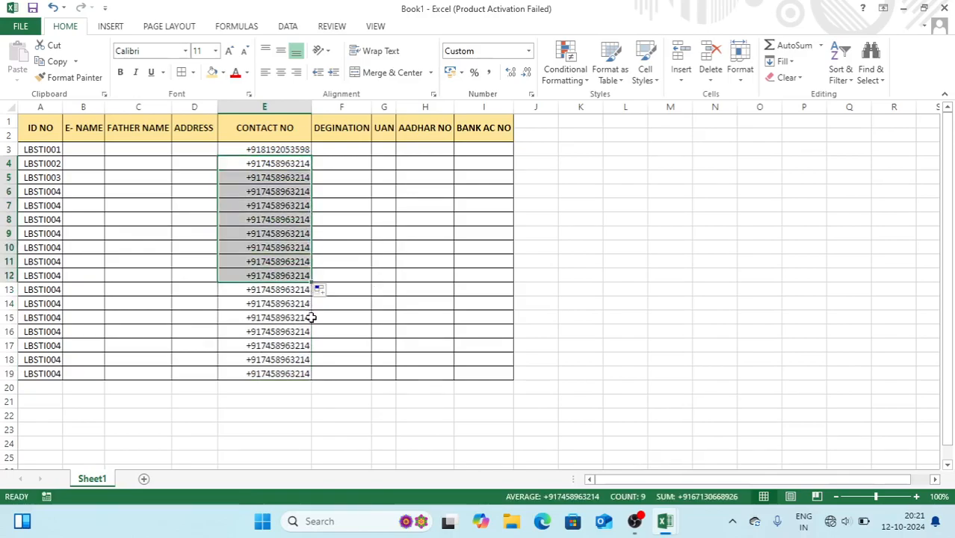
left_click(296, 151)
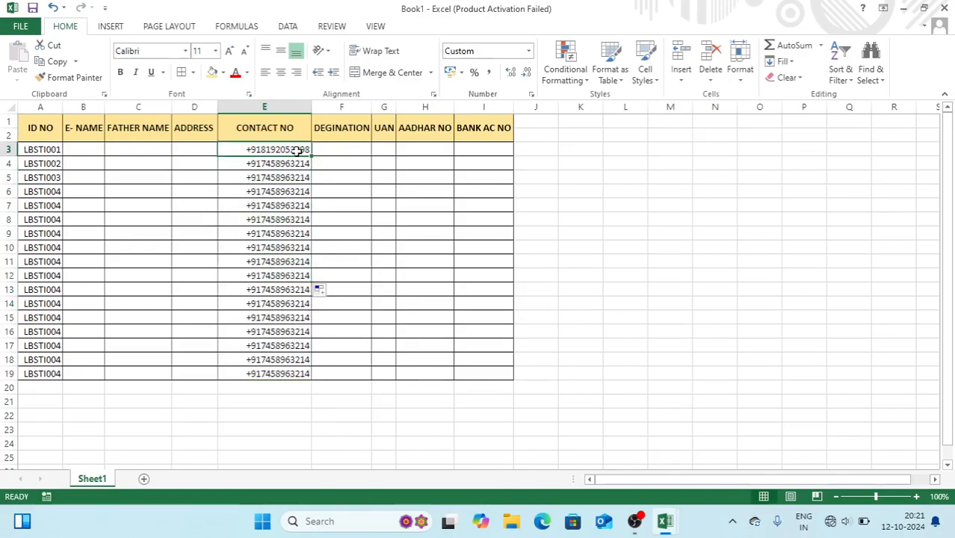
left_click_drag(314, 158, 332, 383)
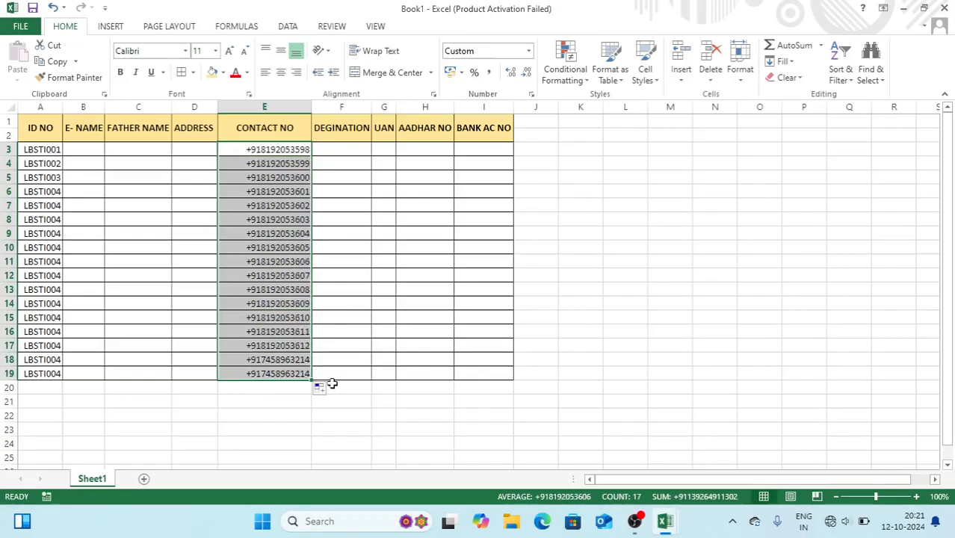
left_click(348, 230)
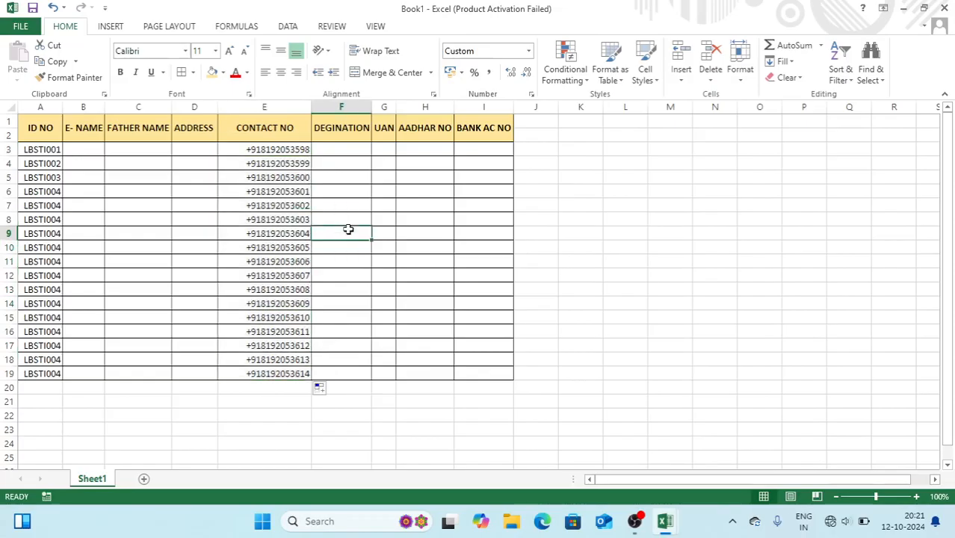
Enter the designations HP, MANAGER and OPERATOR in F3:F5
left_click(338, 154)
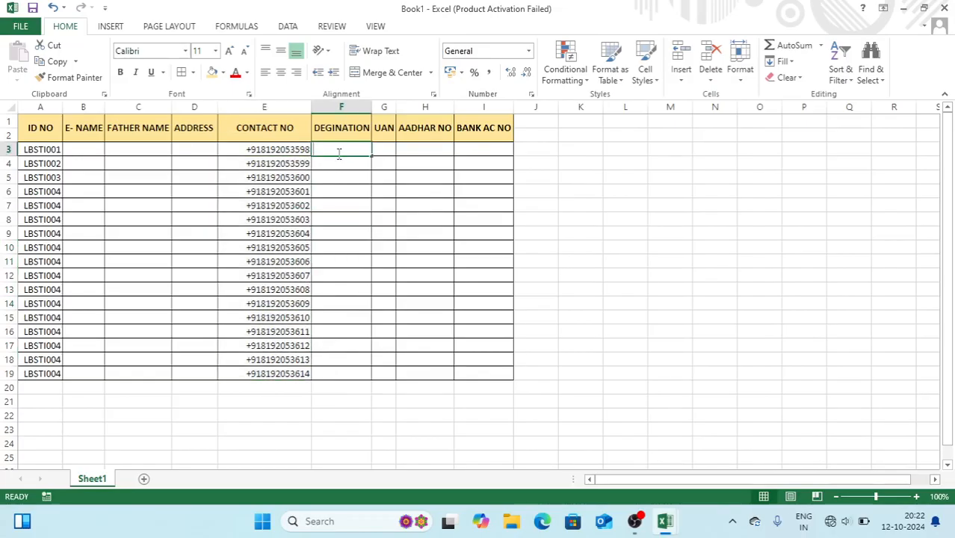
type("HP")
key("Return")
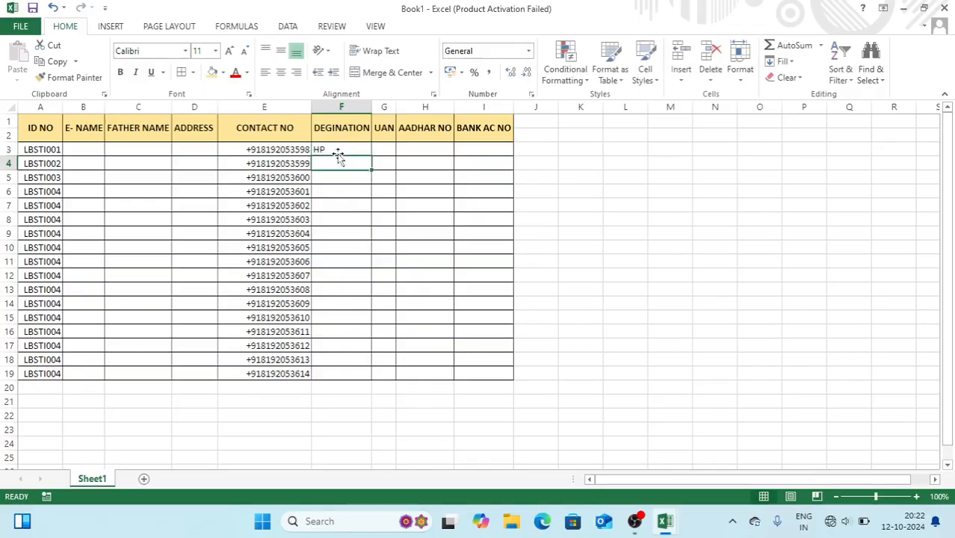
type("MANAGER")
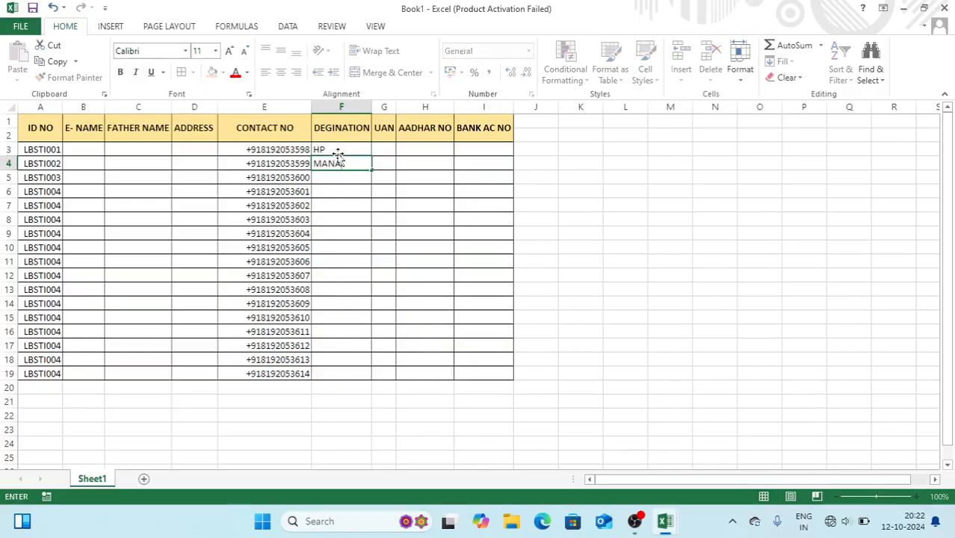
key("Return")
type("OPERATOR")
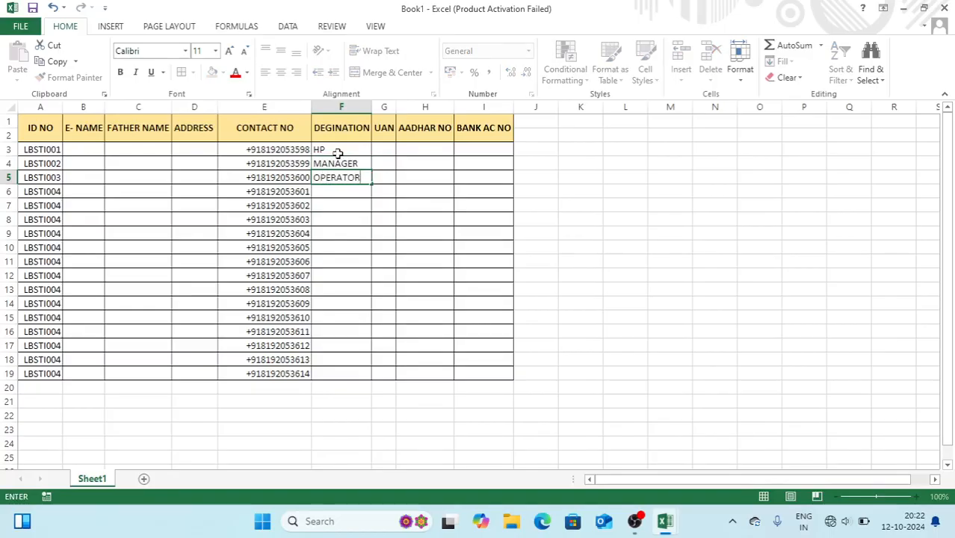
key("Return")
Add WORKER, HELPER and GARUD, repeat the designations to row 19, and widen column G
type("WORKER")
key("Return")
type("HEL")
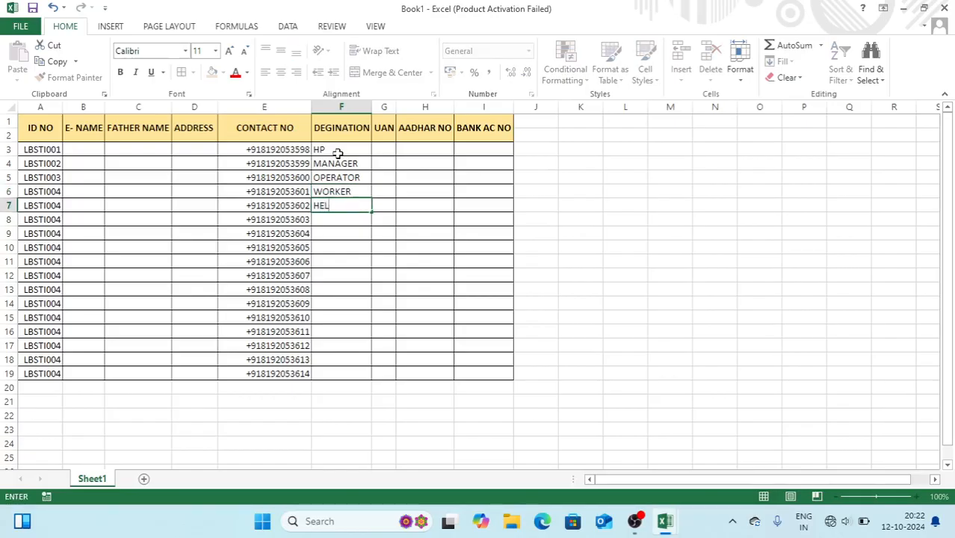
type("PER")
key("Return")
type("GARUD")
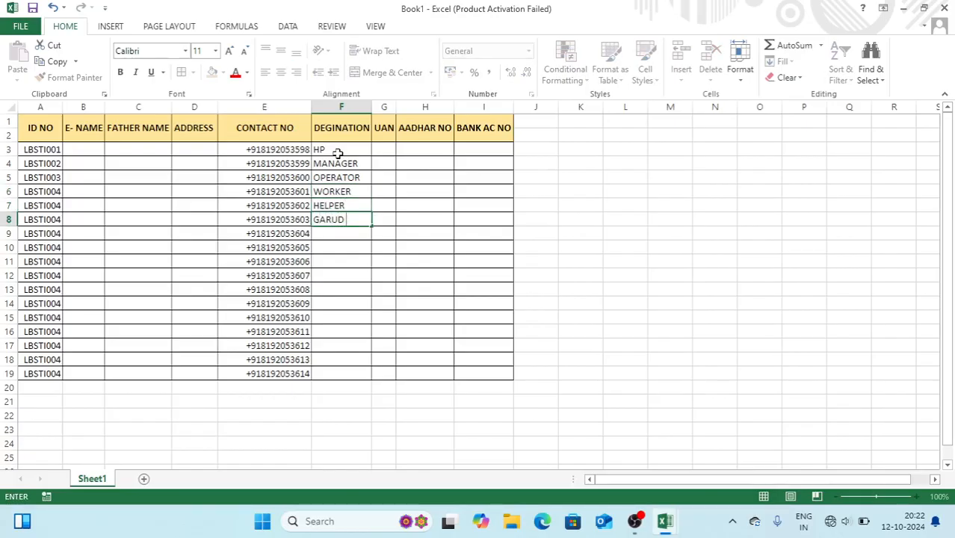
key("Return")
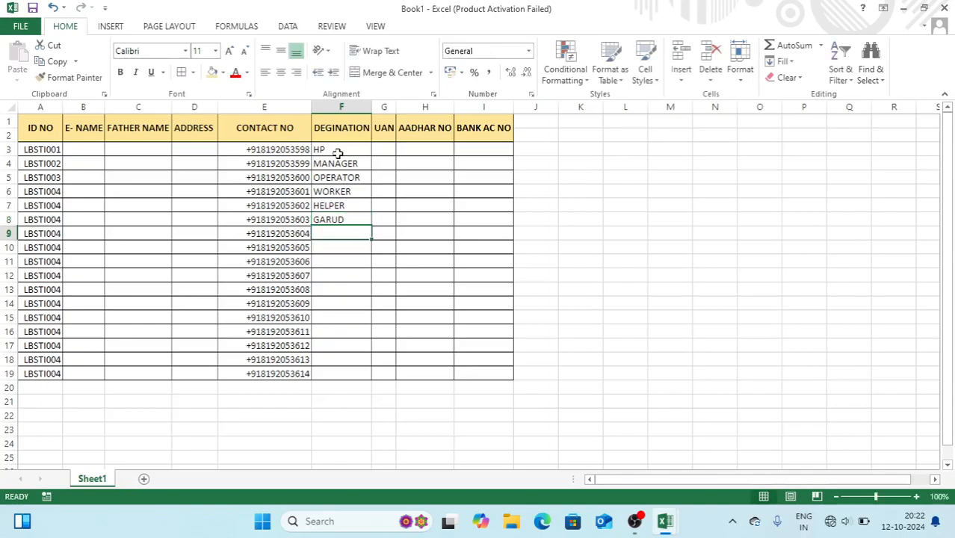
left_click_drag(343, 149, 372, 380)
left_click_drag(397, 107, 450, 110)
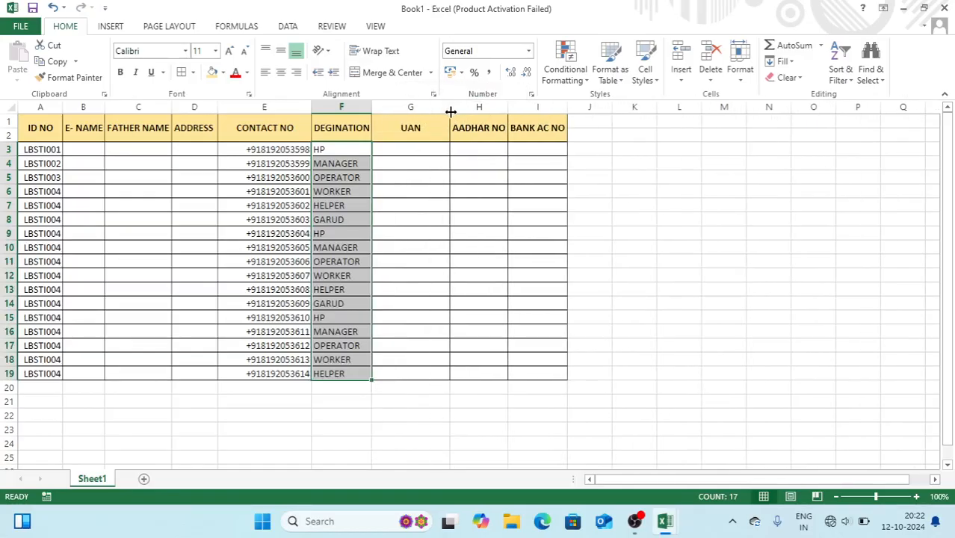
double_click(411, 148)
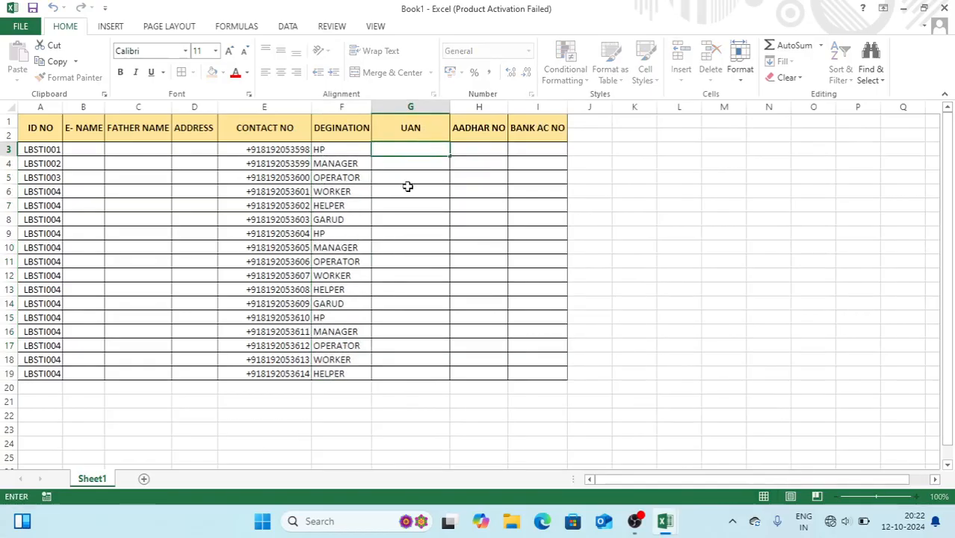
left_click(407, 186)
left_click(408, 149)
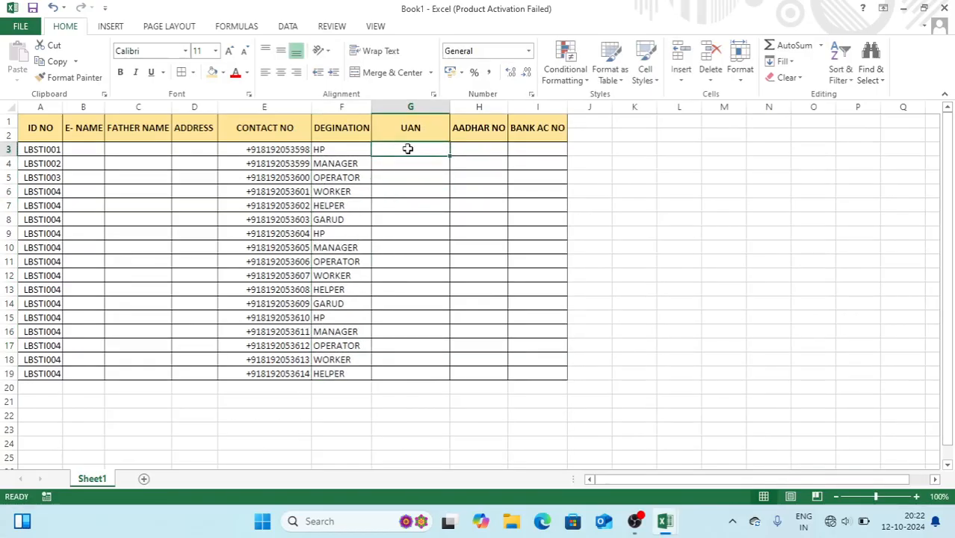
key("Return")
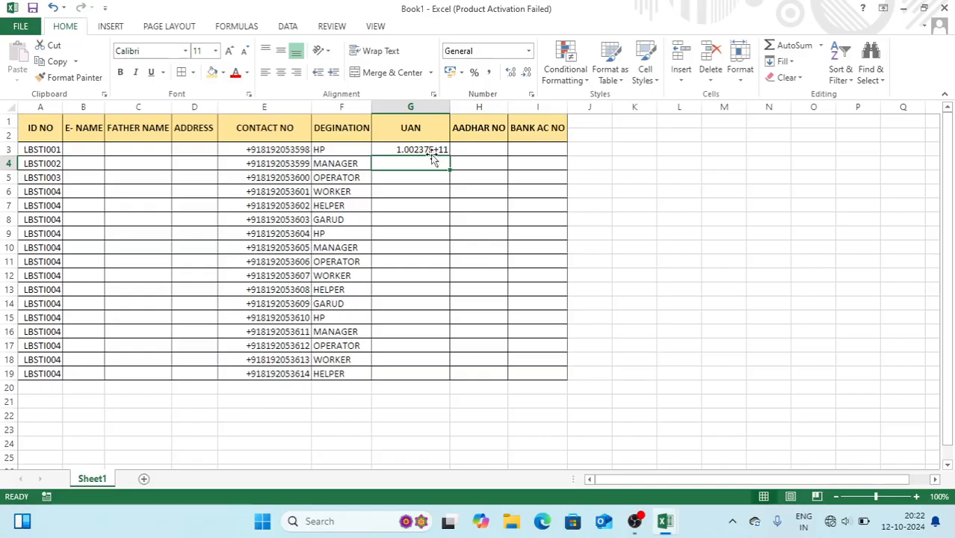
Apply the custom number format 000000000 to the UAN cells in column G
left_click_drag(424, 149, 414, 370)
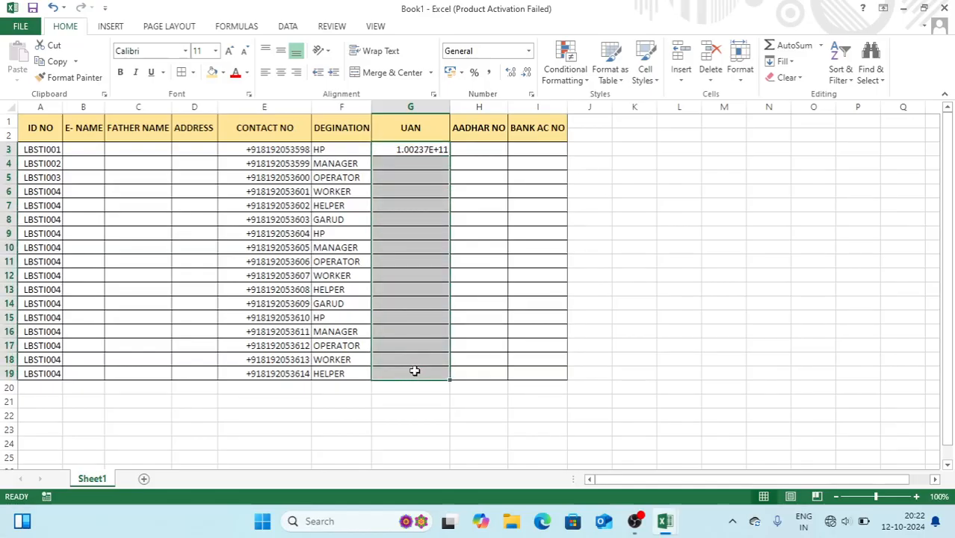
left_click(531, 94)
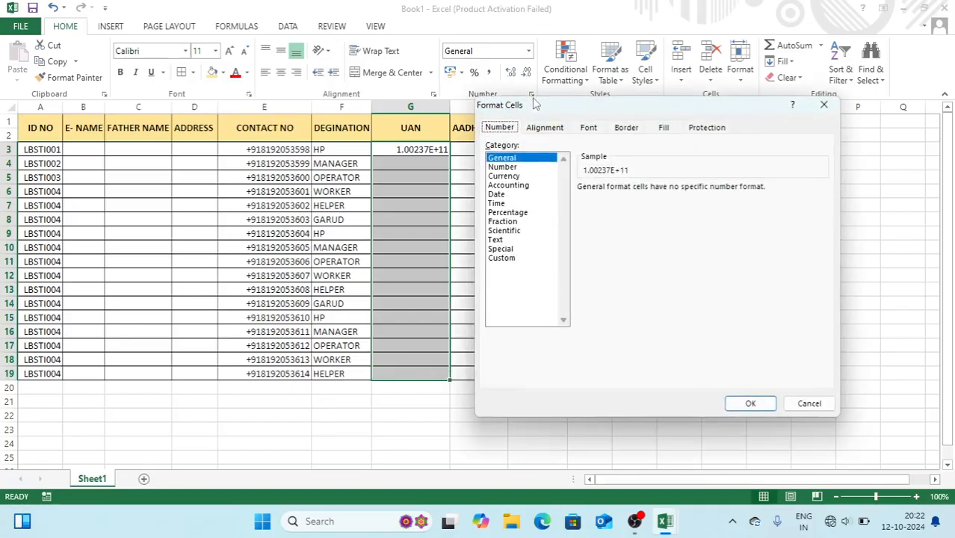
left_click(501, 257)
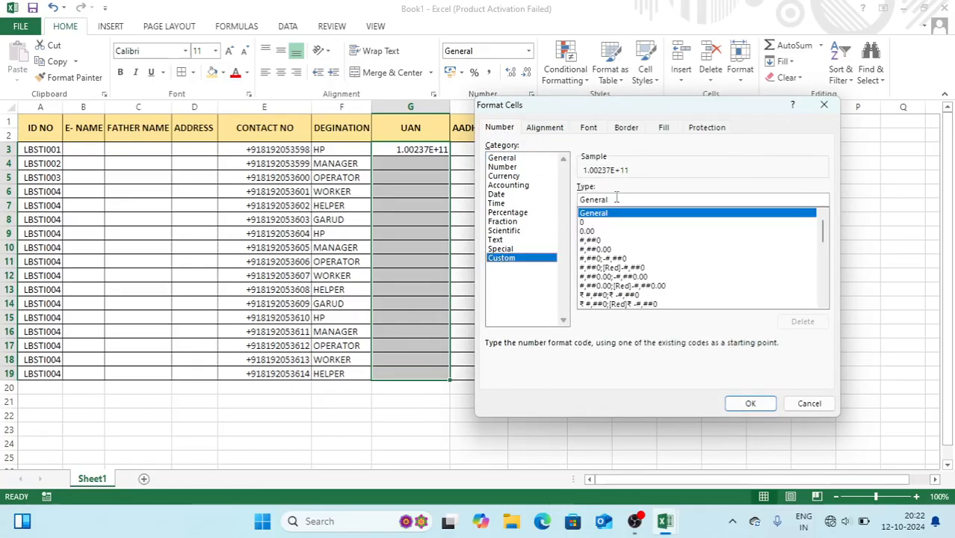
type("00000")
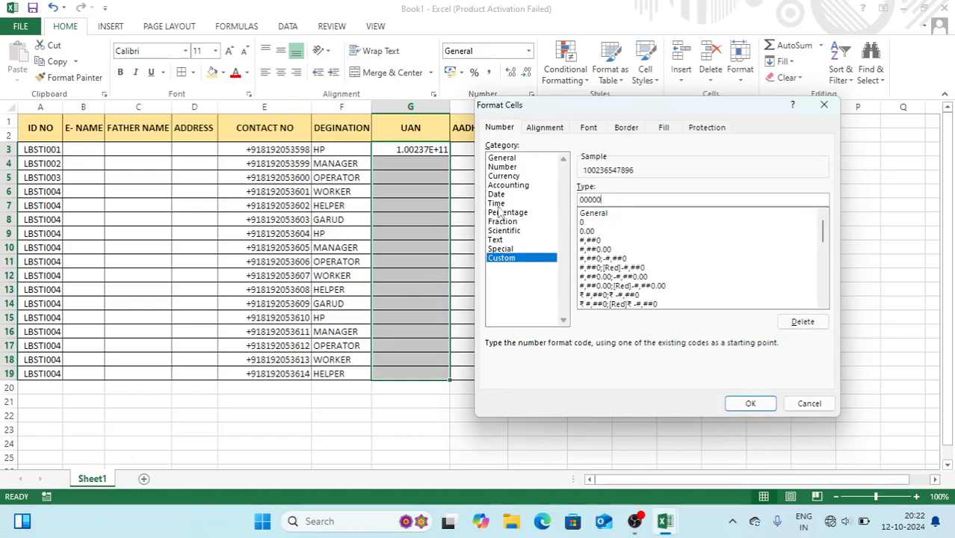
type("00000")
key("Return")
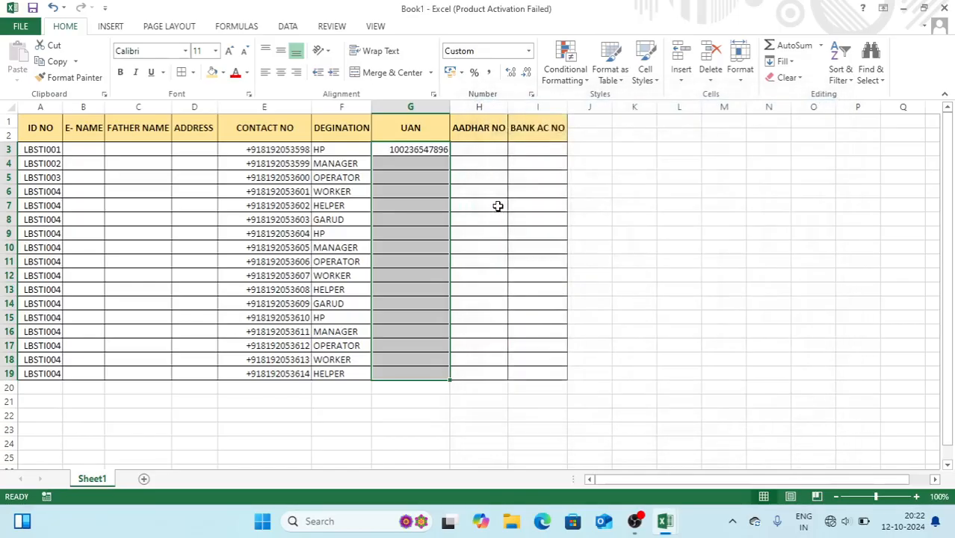
Fill consecutive UAN numbers from G3 down to row 19
left_click_drag(412, 165, 414, 169)
left_click(414, 169)
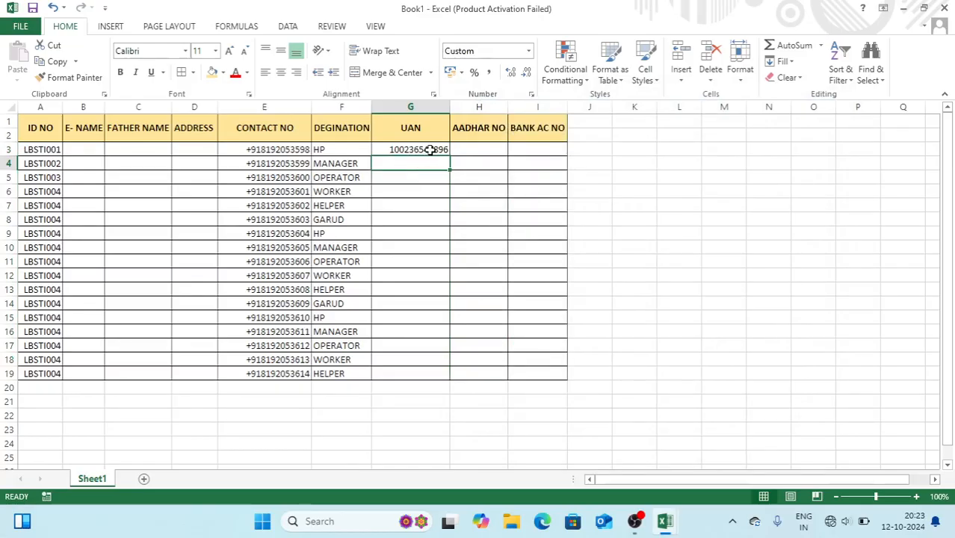
left_click(432, 151)
left_click_drag(448, 155, 450, 377)
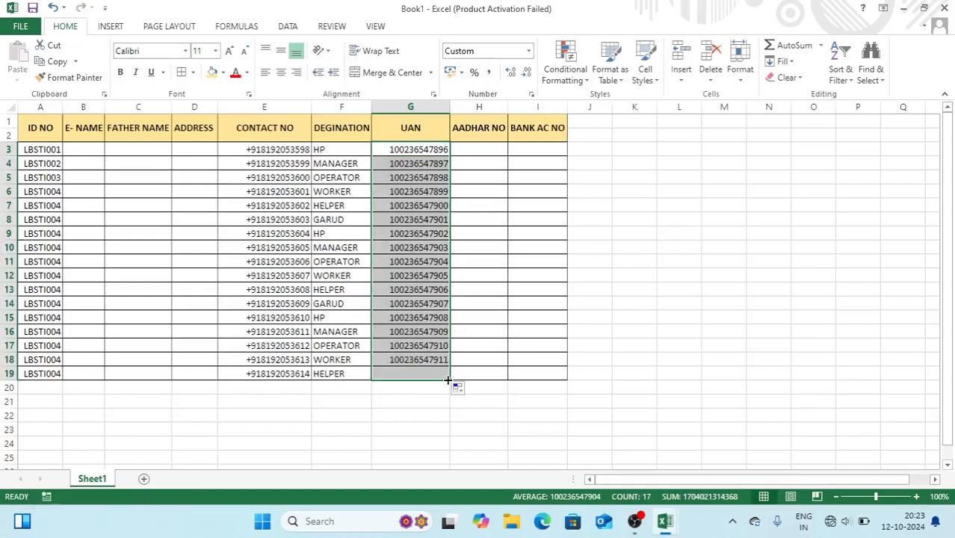
left_click(486, 148)
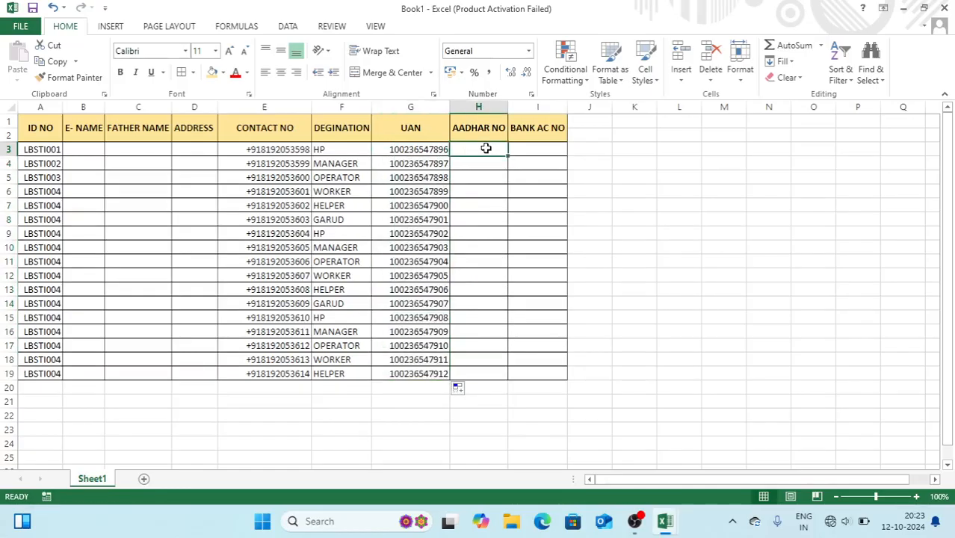
key("shift+Down")
key("shift+Down")
key("shift+Down")
key("shift+Down")
key("shift+Down")
key("shift+Down")
key("shift+Down")
key("shift+Down")
key("shift+Down")
key("shift+Down")
key("shift+Down")
key("shift+Down")
key("shift+Down")
key("shift+Down")
key("shift+Down")
key("shift+Down")
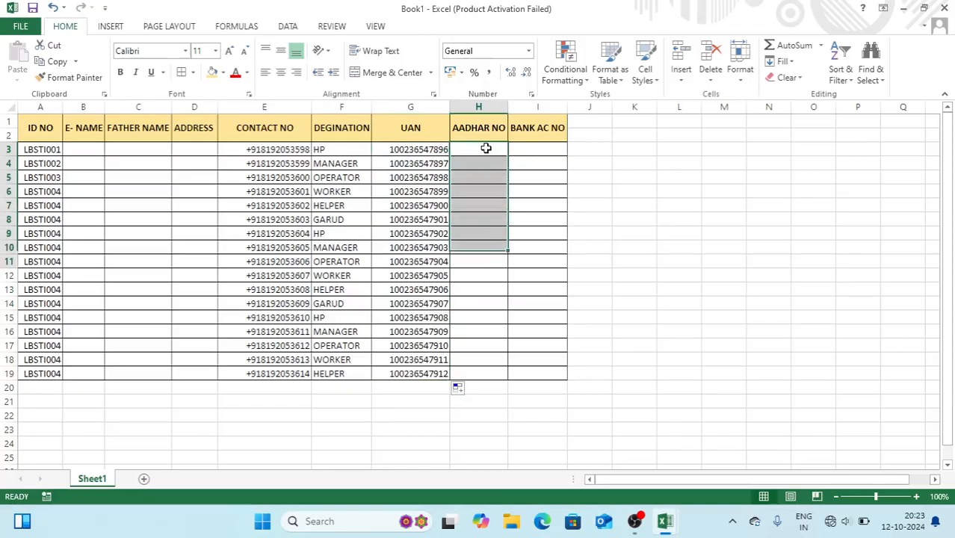
left_click(533, 95)
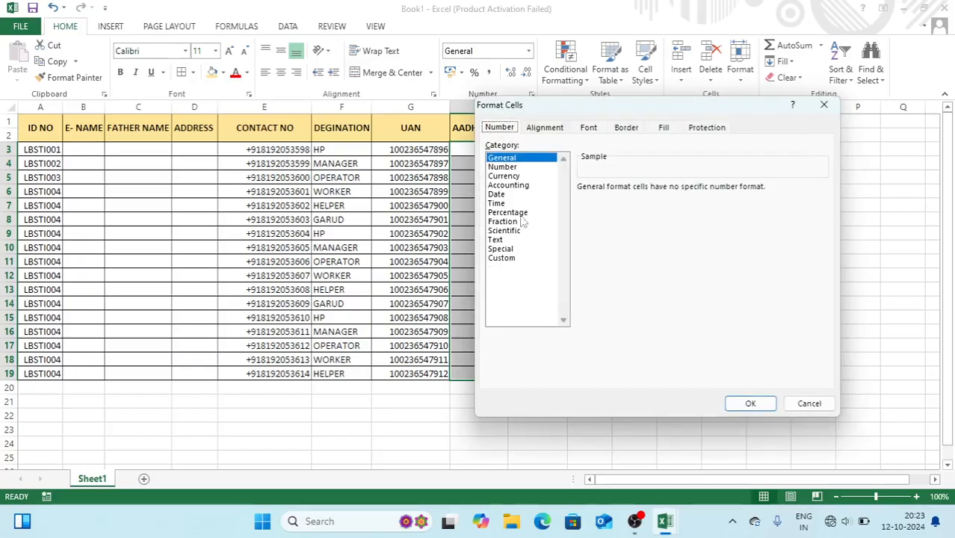
left_click(501, 258)
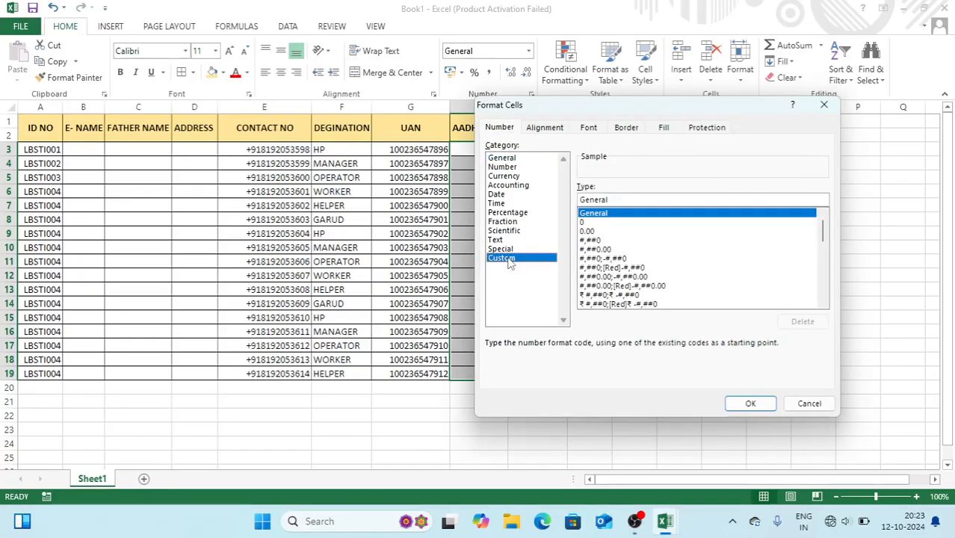
double_click(619, 198)
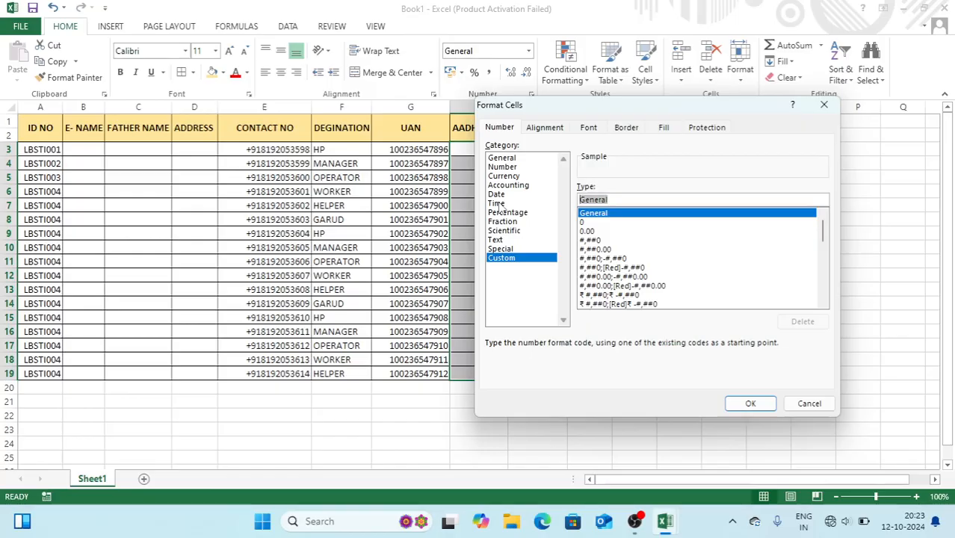
type("0000-0")
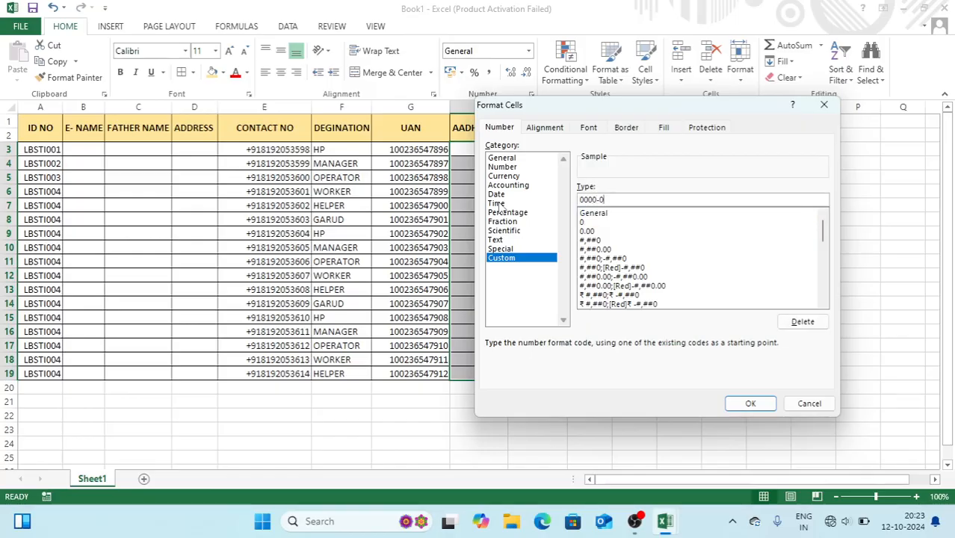
type("000-0000")
key("Return")
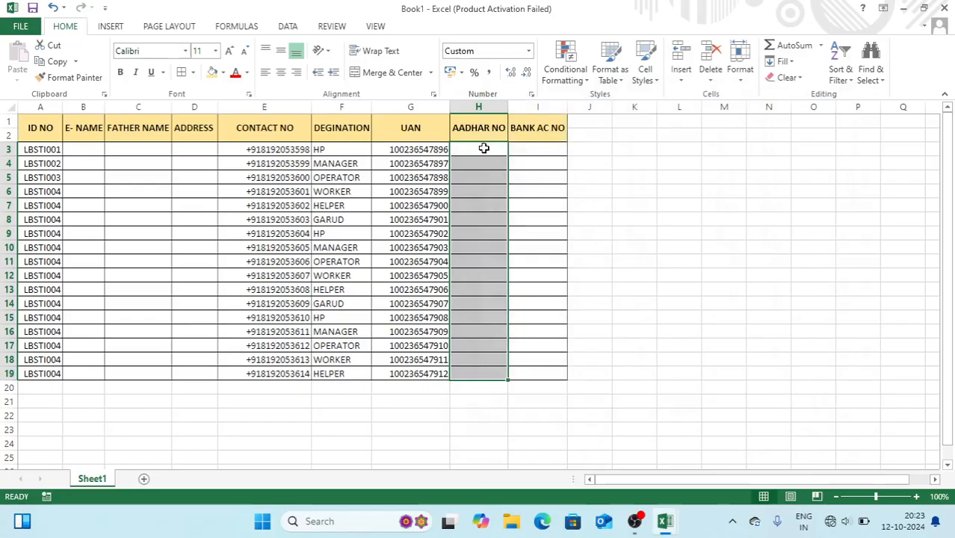
left_click(484, 148)
key("Return")
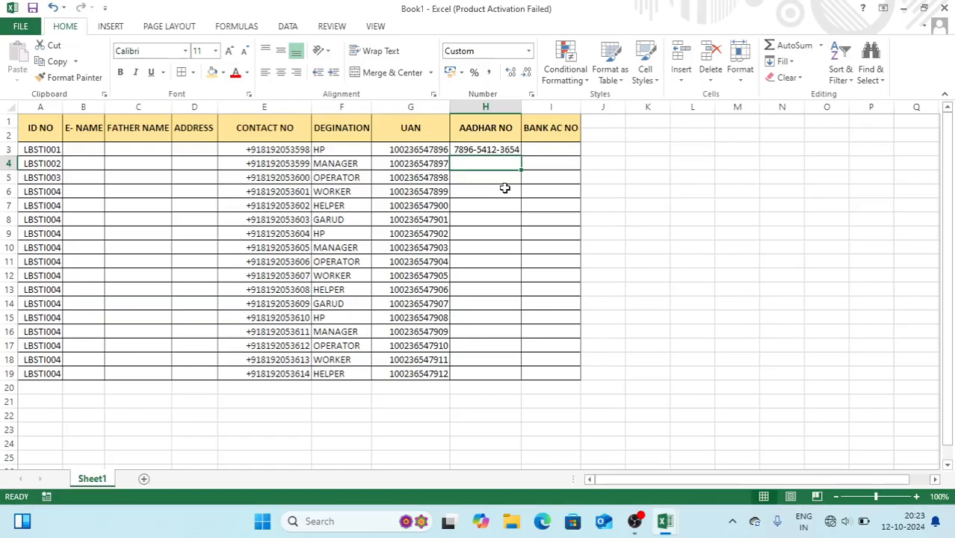
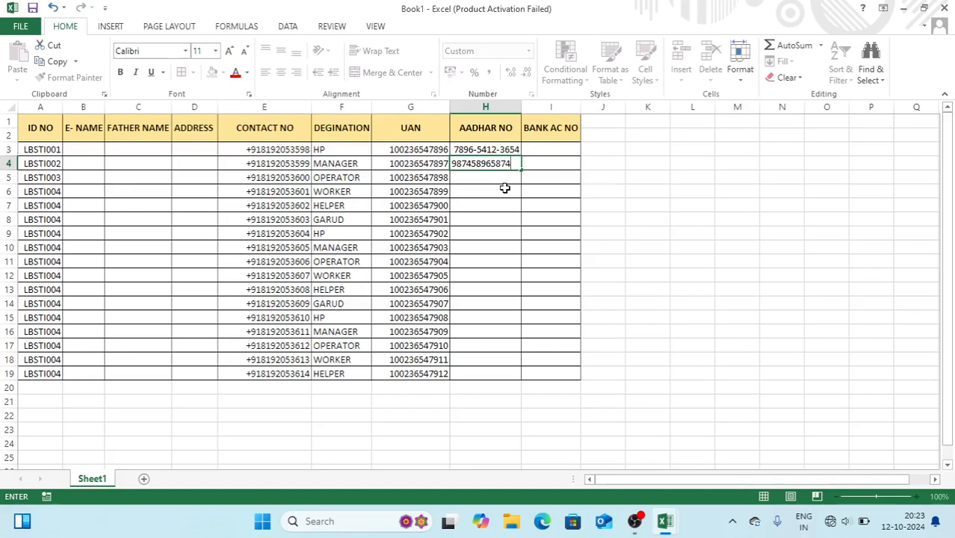
key("Return")
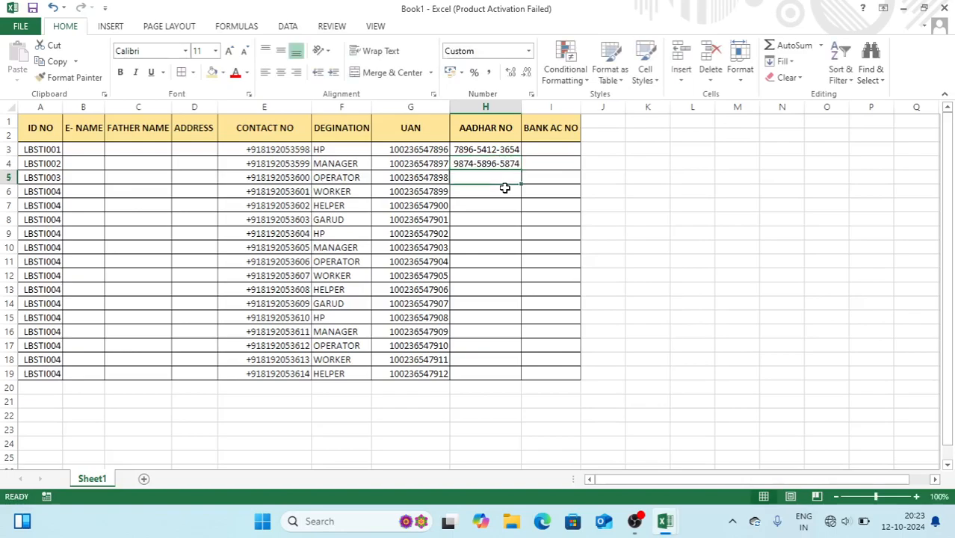
left_click(515, 163)
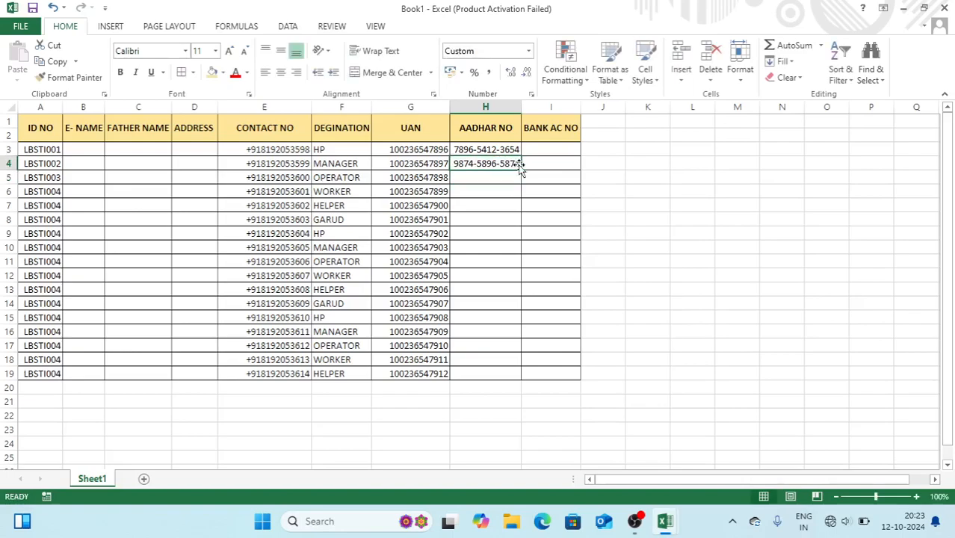
left_click_drag(522, 171, 522, 378)
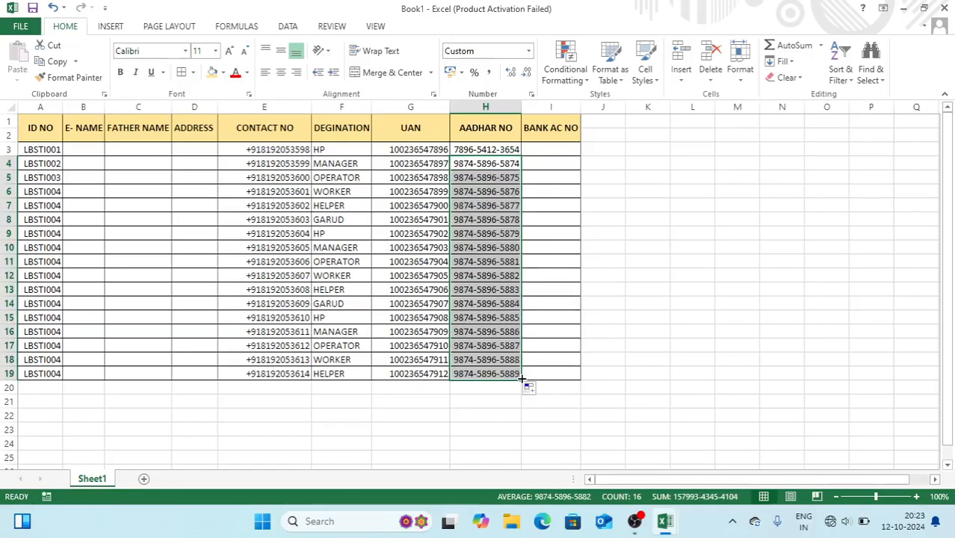
left_click(551, 153)
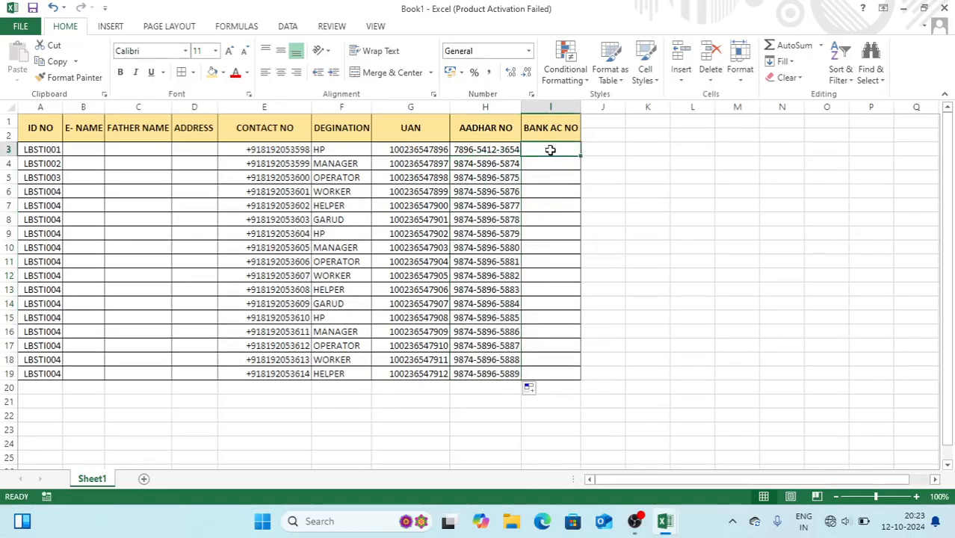
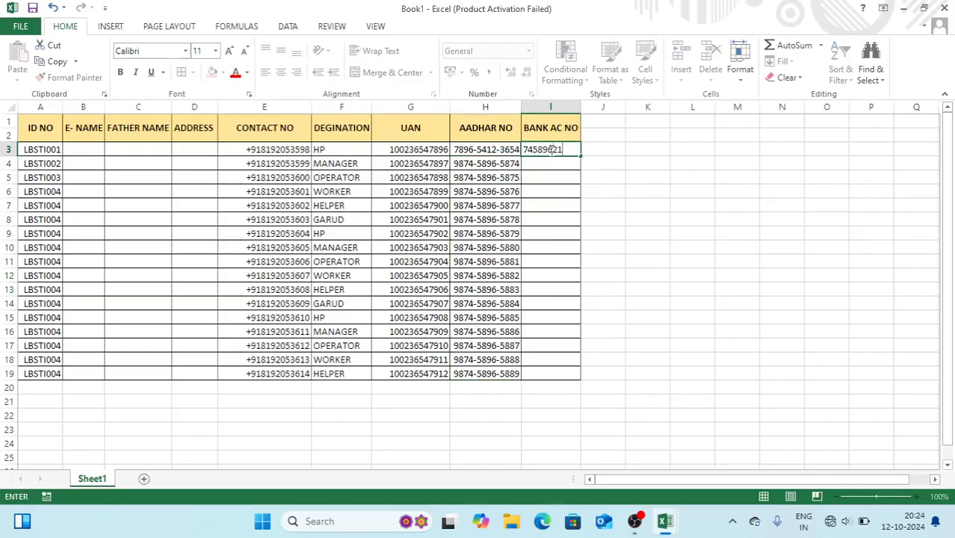
left_click(565, 150)
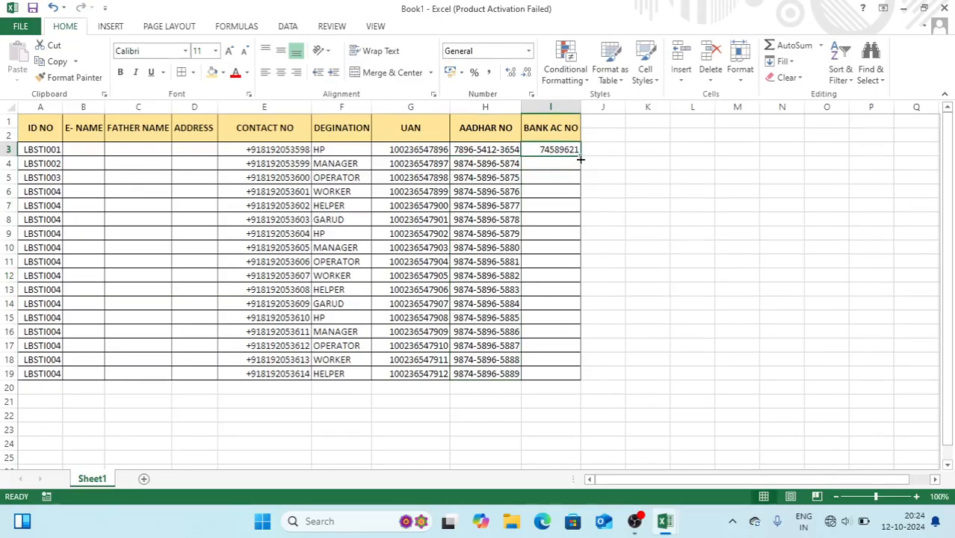
left_click_drag(583, 155, 587, 379)
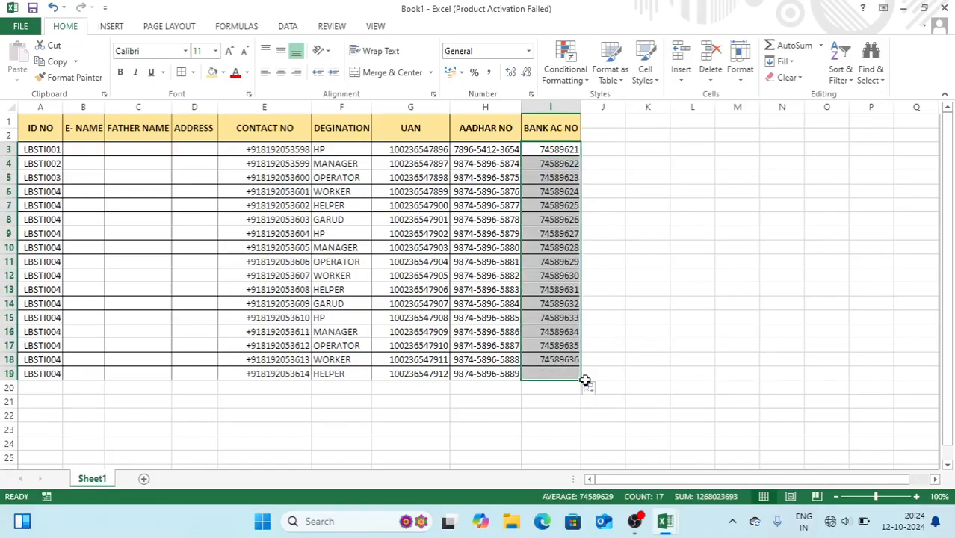
left_click(643, 304)
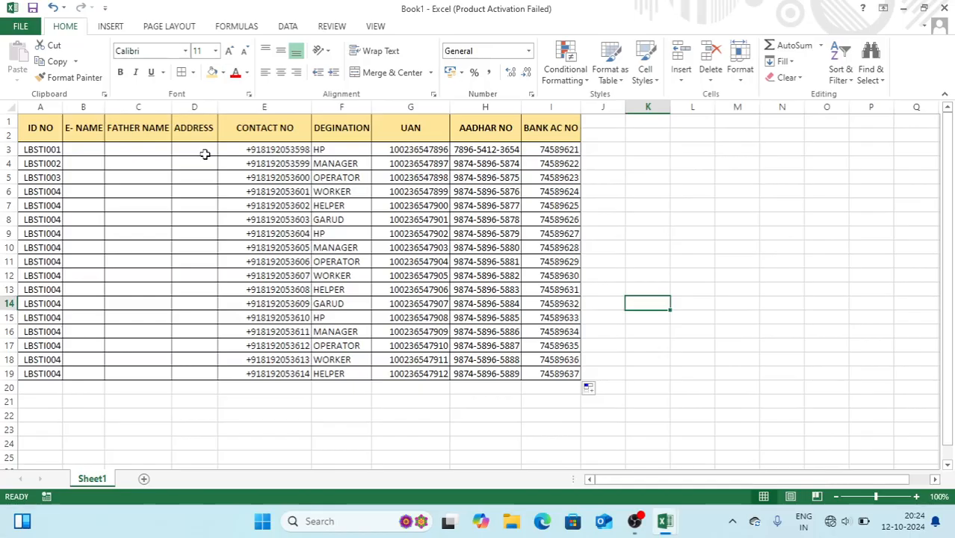
left_click(591, 138)
Enter the date 1-OCT-24 in J2, correcting the first mistyped entry
type("1")
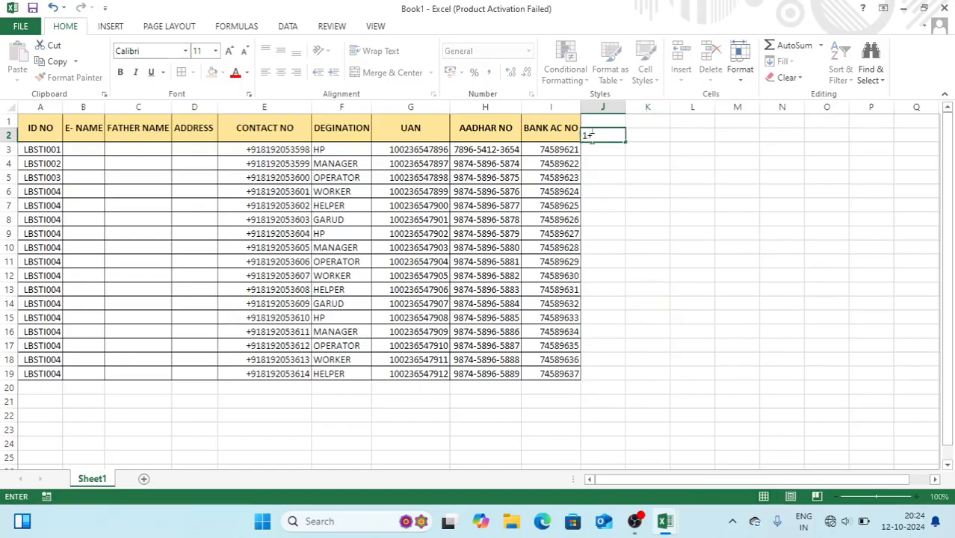
type("+OCT-24")
key("Return")
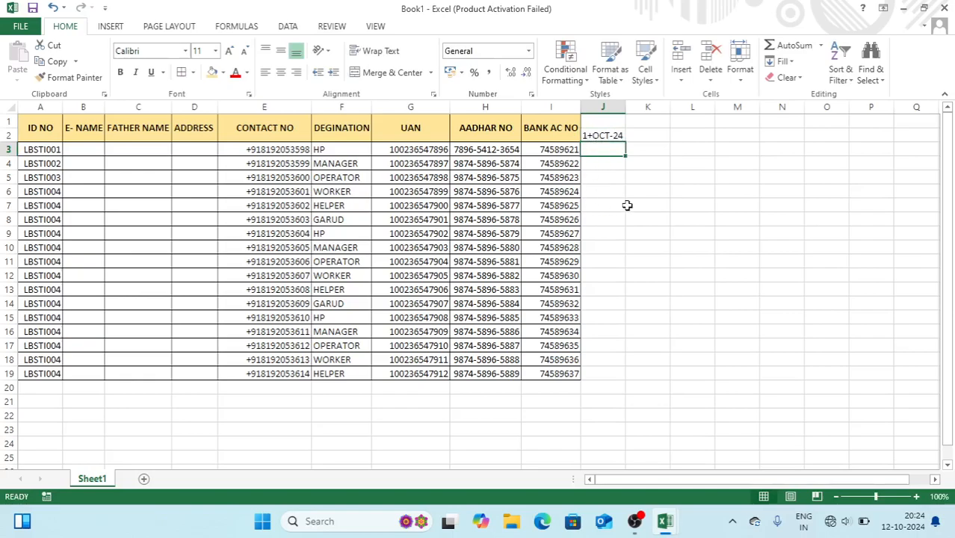
left_click(628, 207)
left_click(599, 135)
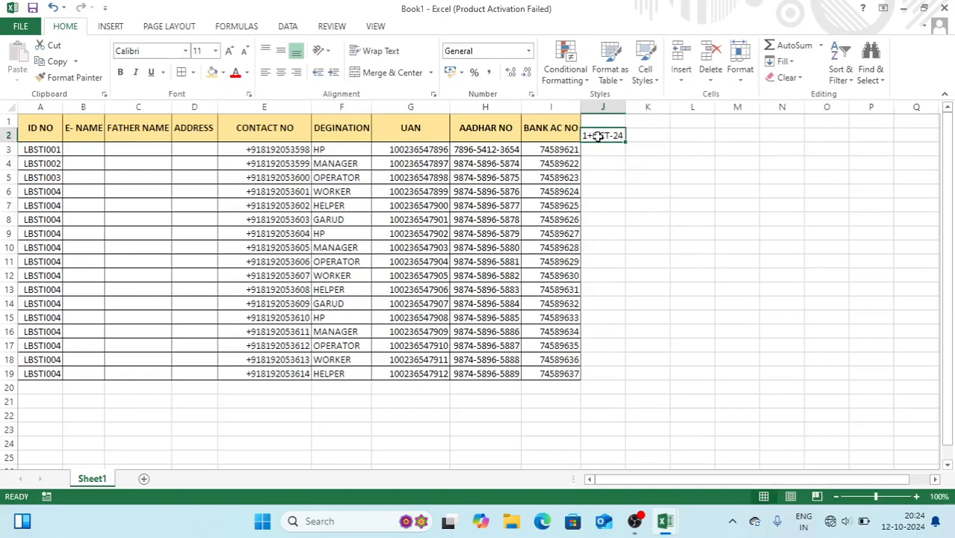
type("1")
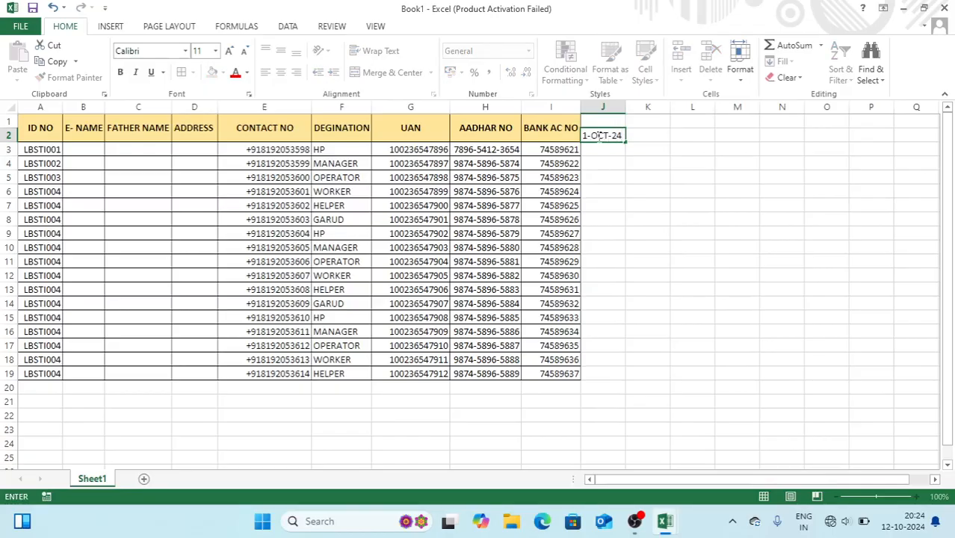
key("Return")
key("Down")
key("Down")
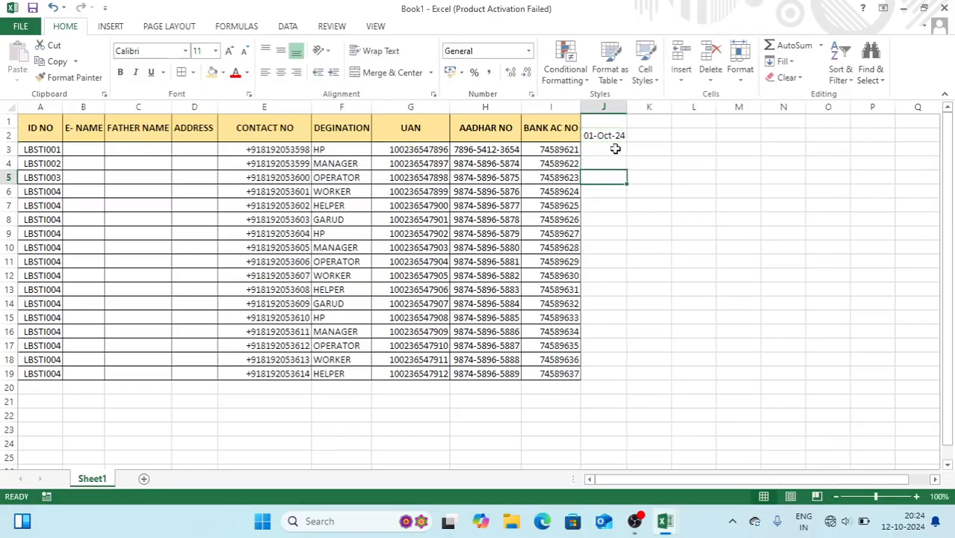
Put =TEXT(J2,"DDD") in J1 so it shows the weekday Tue
left_click(607, 123)
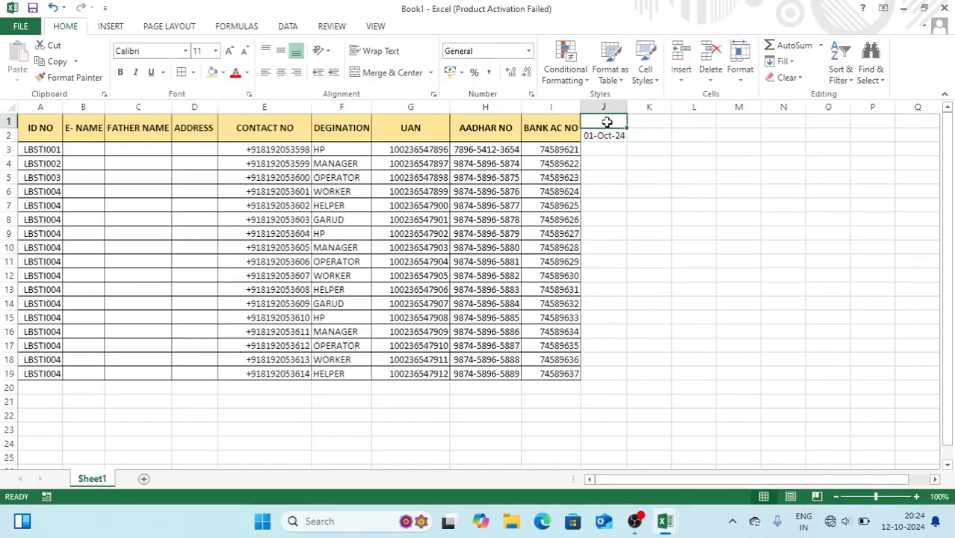
type("=TEXT")
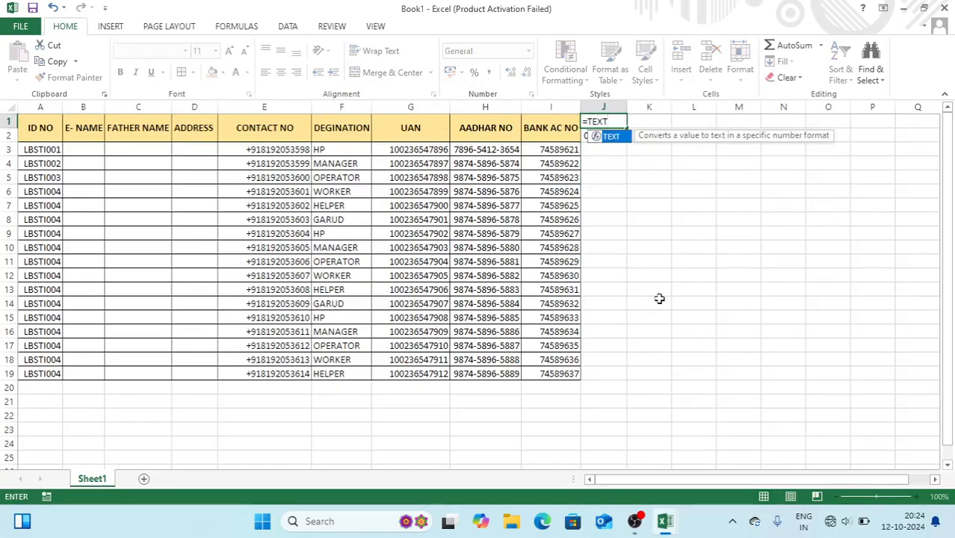
type("(")
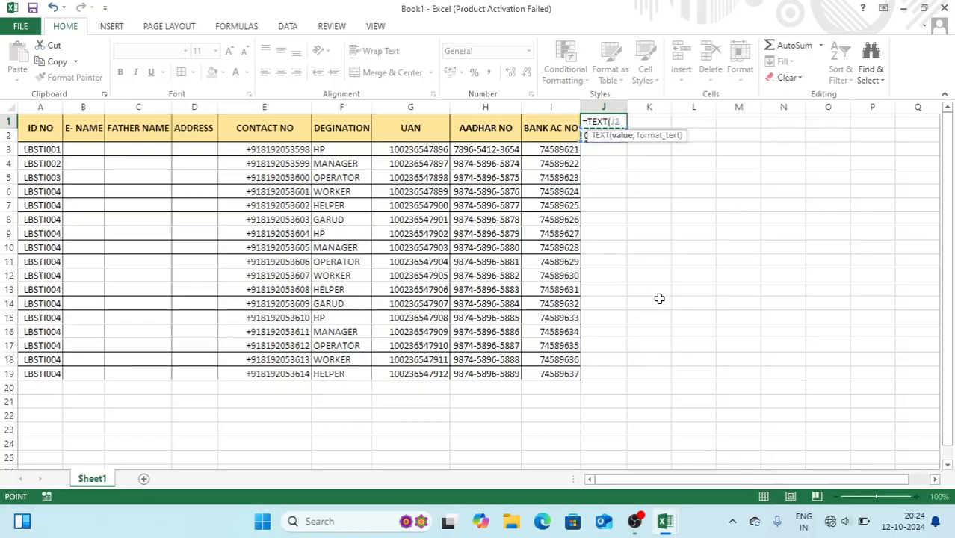
type(",\"DDD")
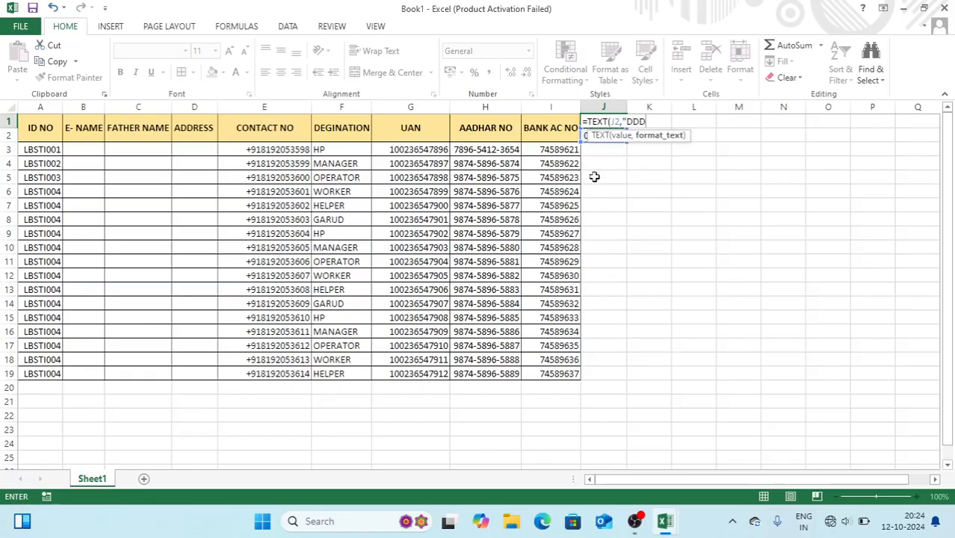
type(")")
key("Return")
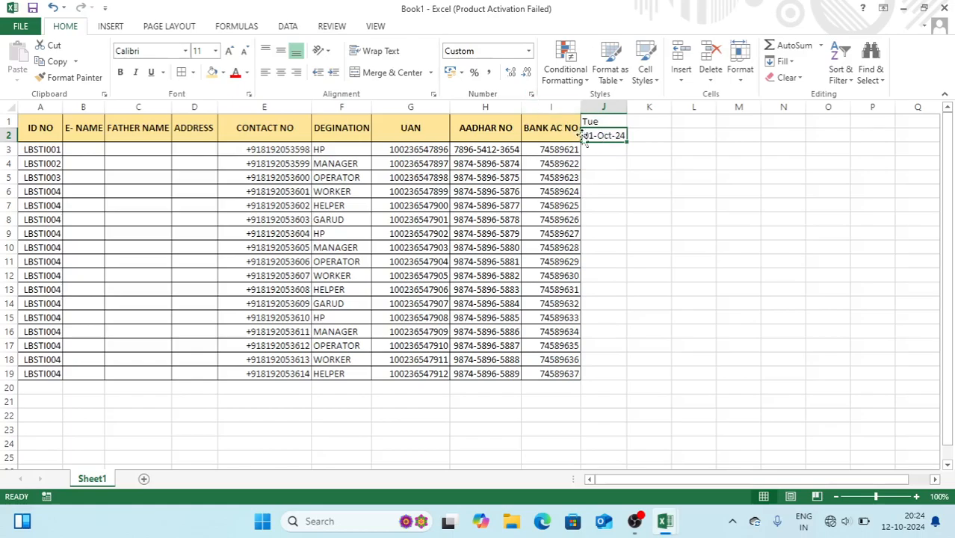
Format J2 with custom code DD and extend the weekday and date headers to column AN
left_click(532, 96)
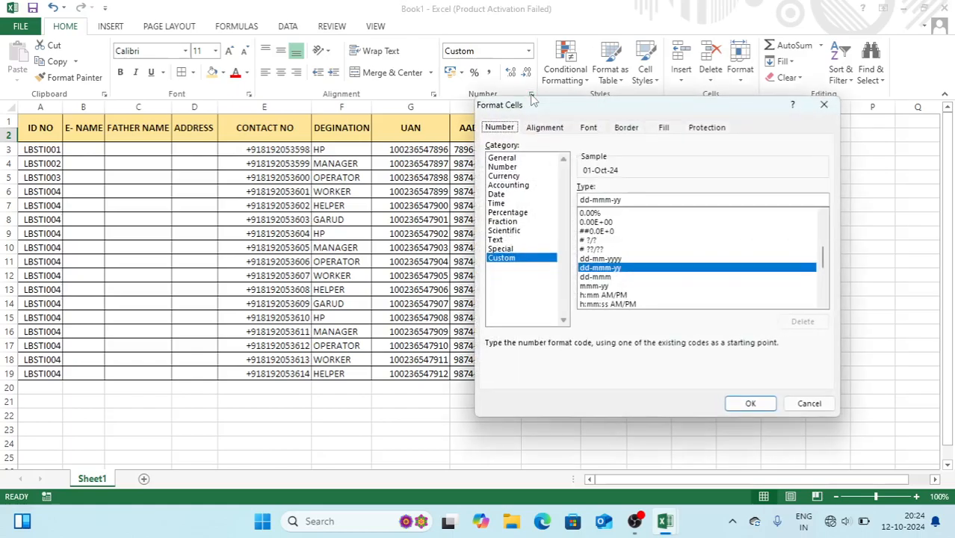
left_click(629, 199)
type("DD")
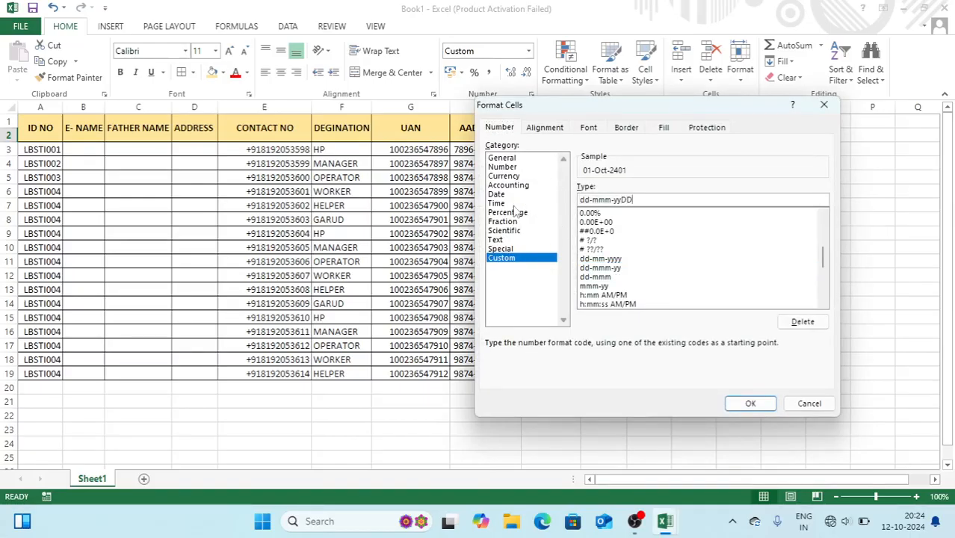
key("BackSpace")
key("BackSpace")
key("BackSpace")
key("BackSpace")
key("BackSpace")
key("BackSpace")
key("BackSpace")
key("BackSpace")
key("BackSpace")
key("BackSpace")
type("DD")
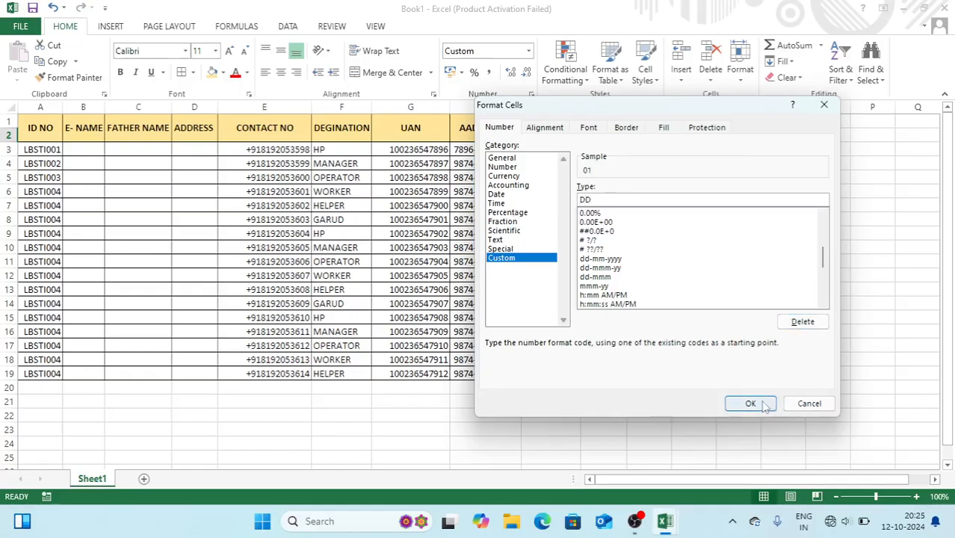
left_click(750, 403)
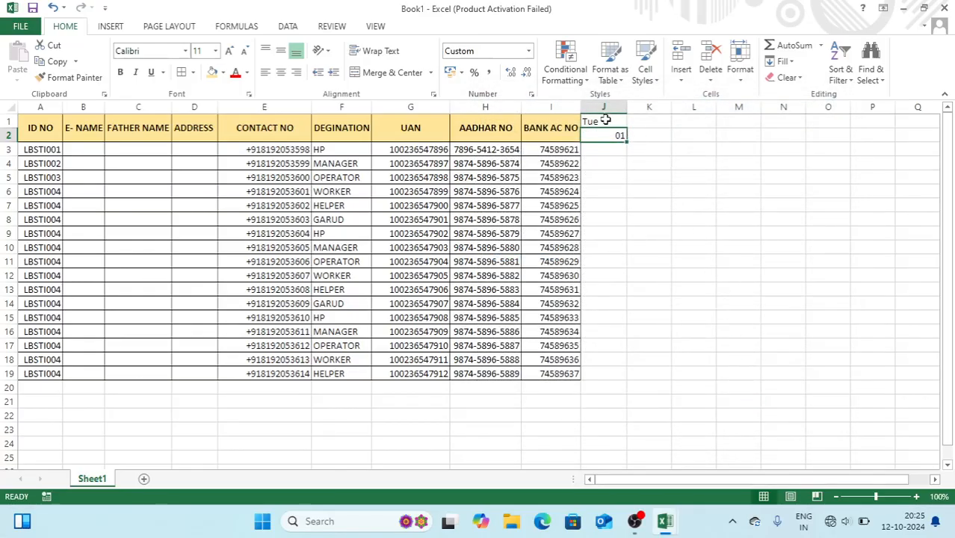
left_click_drag(605, 121, 899, 149)
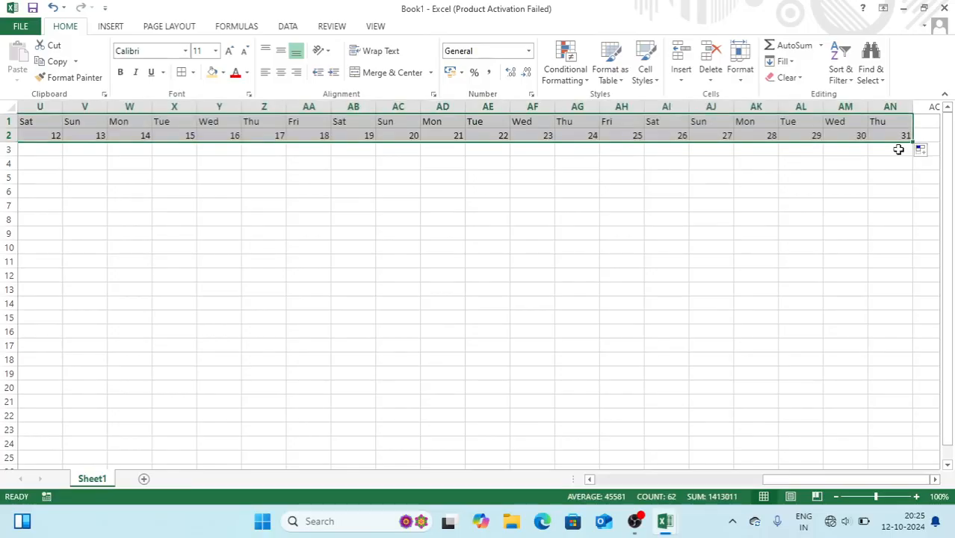
AutoFit the day columns' width and give the J1:AN2 header rows a tan fill
left_click(744, 75)
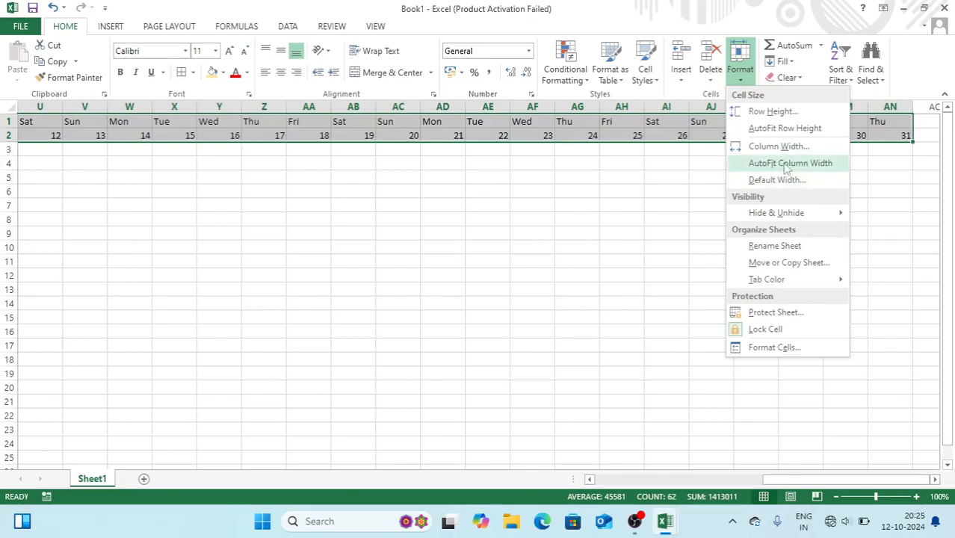
left_click(786, 165)
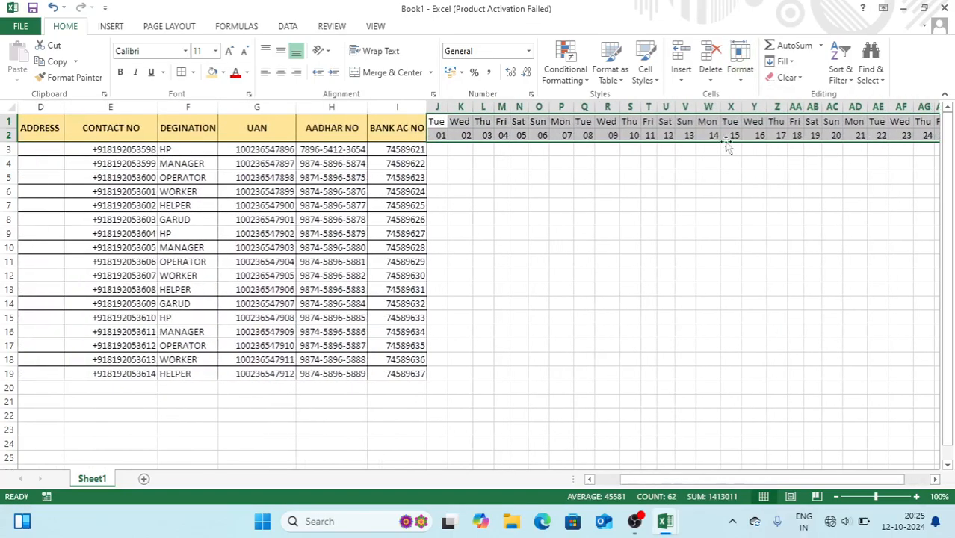
left_click(213, 73)
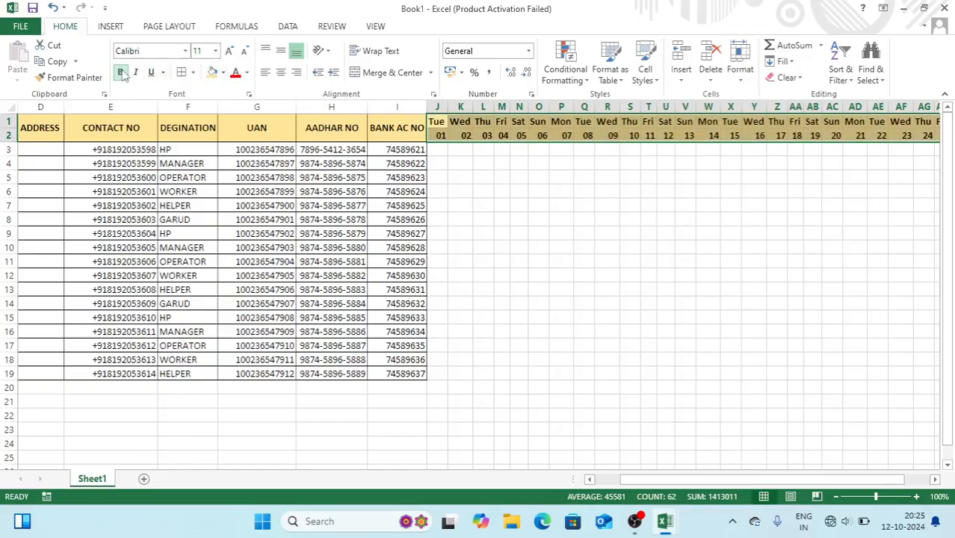
Apply All Borders to the attendance grid J1:AN19
key("shift+Down")
key("shift+Down")
key("shift+Down")
key("shift+Down")
key("shift+Down")
key("shift+Down")
key("shift+Down")
key("shift+Down")
key("shift+Down")
key("shift+Down")
key("shift+Down")
key("shift+Down")
key("shift+Down")
key("shift+Down")
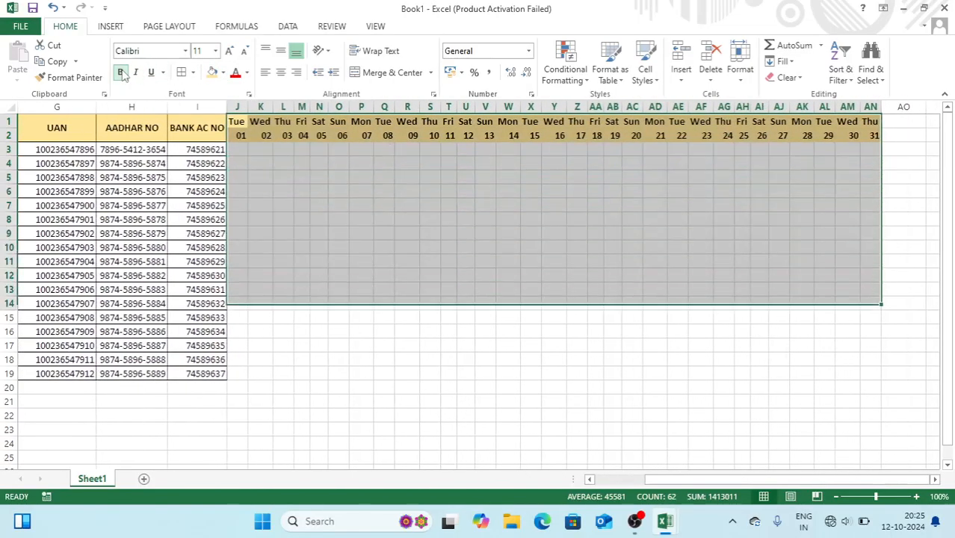
key("shift+Down")
key("shift+Down")
key("shift+Down")
key("shift+Up")
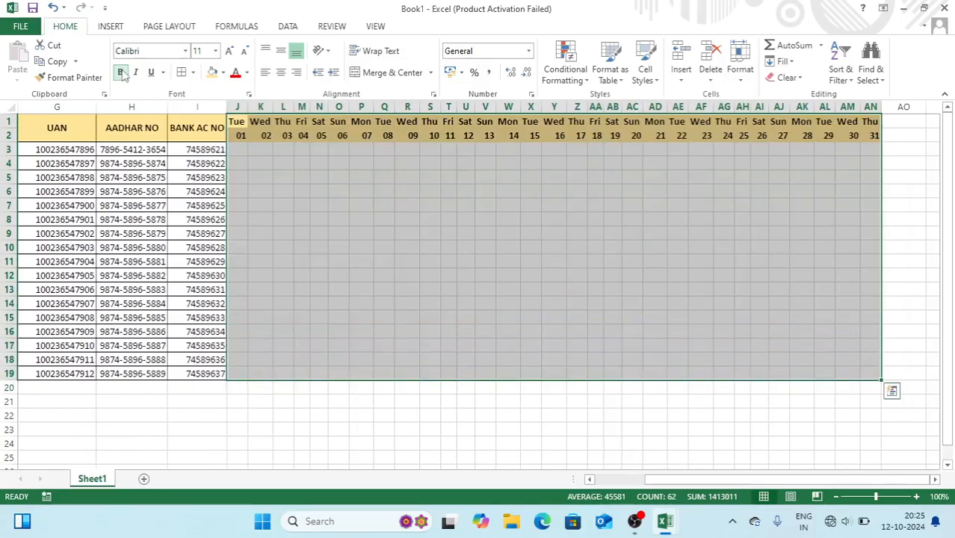
left_click(181, 72)
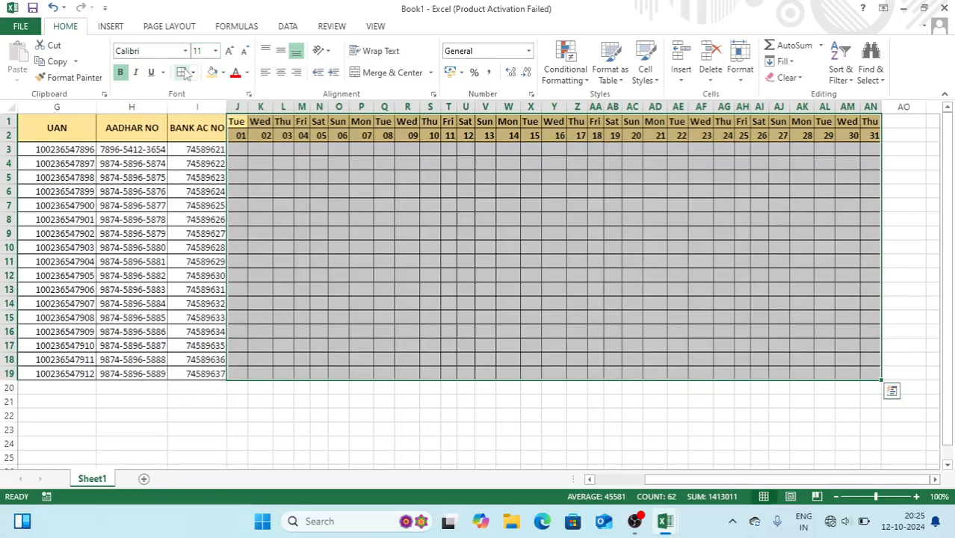
left_click(241, 150)
key("shift+Down")
key("shift+Down")
key("shift+Down")
key("shift+Down")
key("shift+Down")
key("shift+Down")
key("shift+Down")
key("shift+Down")
key("shift+Right")
key("shift+Right")
key("shift+Right")
key("shift+Right")
key("shift+Right")
key("shift+Right")
key("shift+Right")
key("shift+Right")
key("shift+Right")
key("shift+Right")
key("shift+Right")
key("shift+Right")
key("shift+Right")
key("shift+Right")
key("shift+Right")
key("shift+Right")
key("shift+Right")
key("shift+Right")
key("shift+Right")
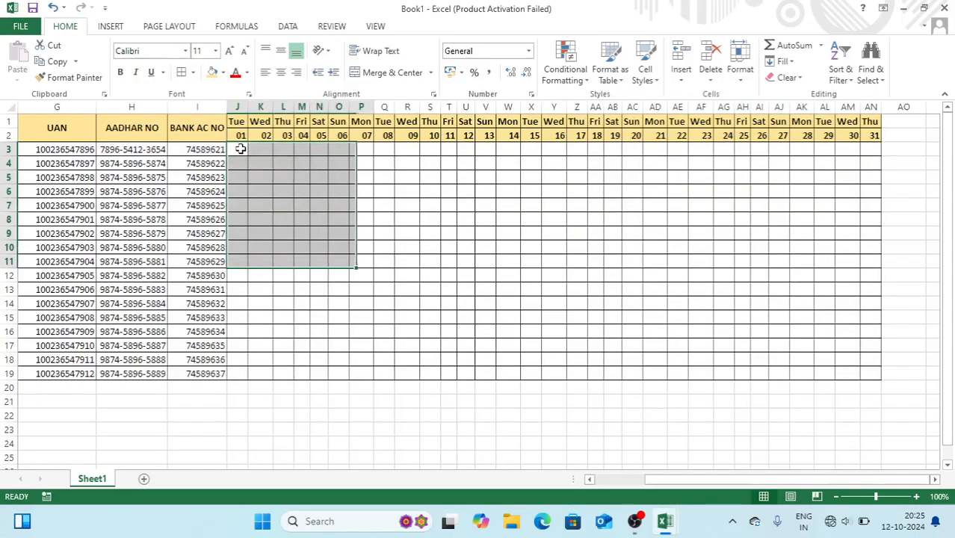
key("shift+Right")
key("shift+Right")
key("shift+Right")
key("shift+Right")
key("shift+Right")
key("shift+Right")
key("shift+Right")
key("shift+Right")
key("shift+Right")
key("shift+Right")
key("shift+Right")
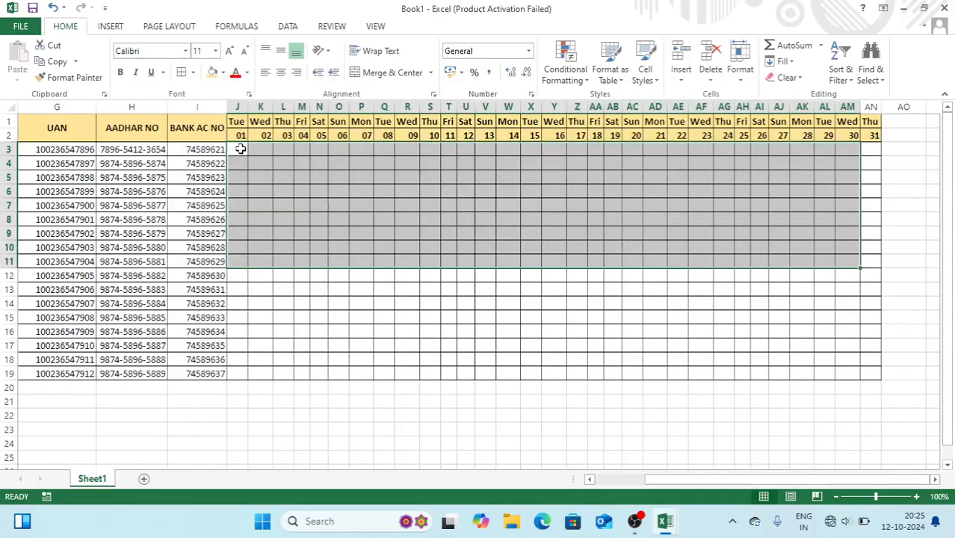
Create a formula-based conditional rule =J$1="Sun" for the attendance grid
key("shift+Down")
key("shift+Down")
key("shift+Down")
key("shift+Down")
key("shift+Down")
key("shift+Down")
key("shift+Down")
key("shift+Down")
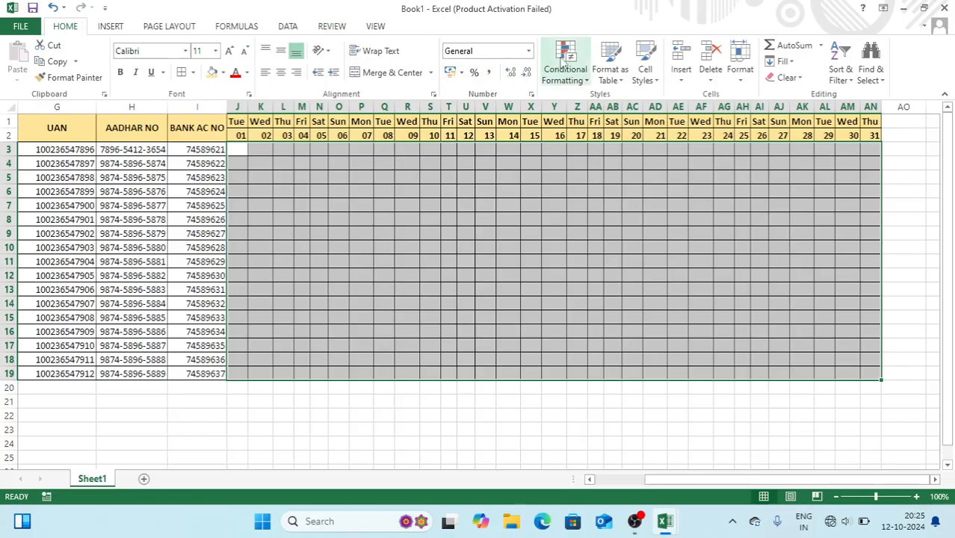
left_click(565, 63)
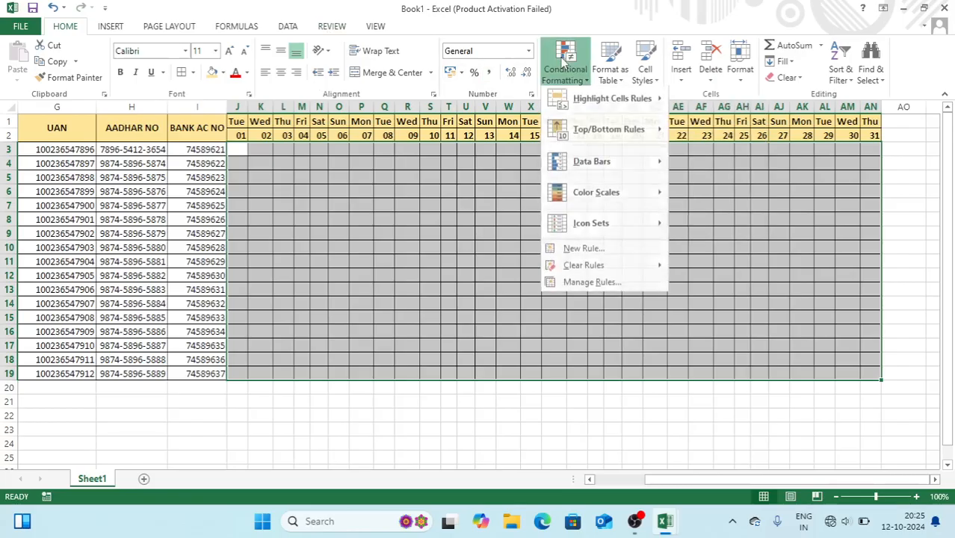
mouse_move(607, 195)
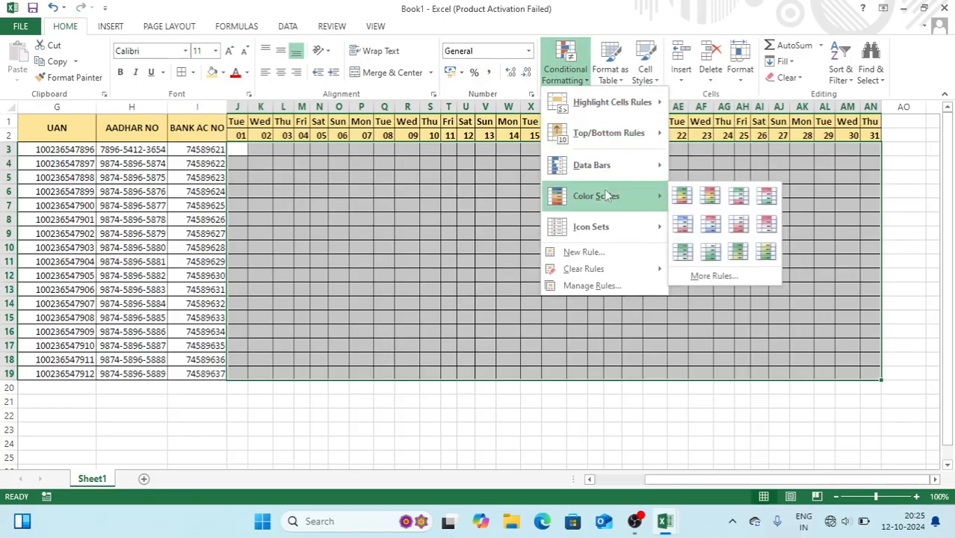
left_click(584, 252)
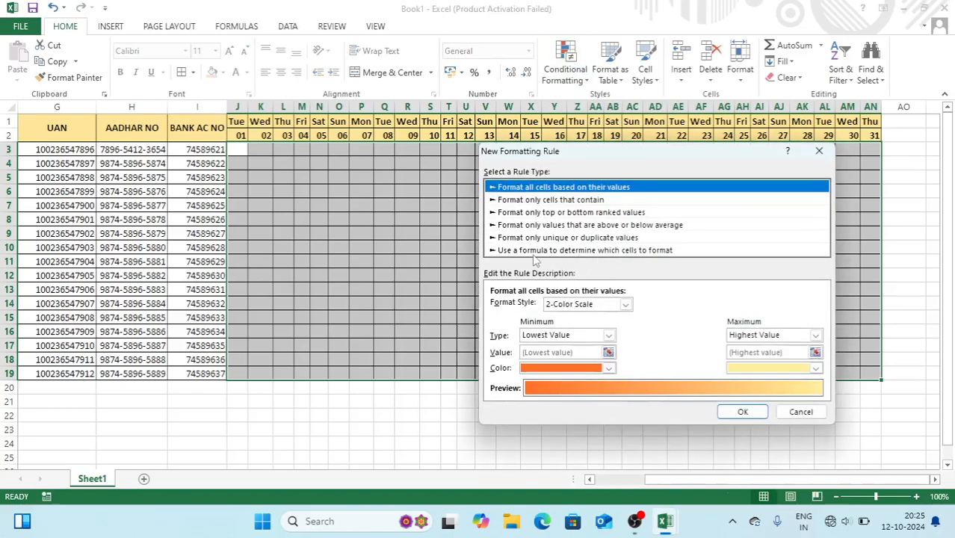
left_click(533, 251)
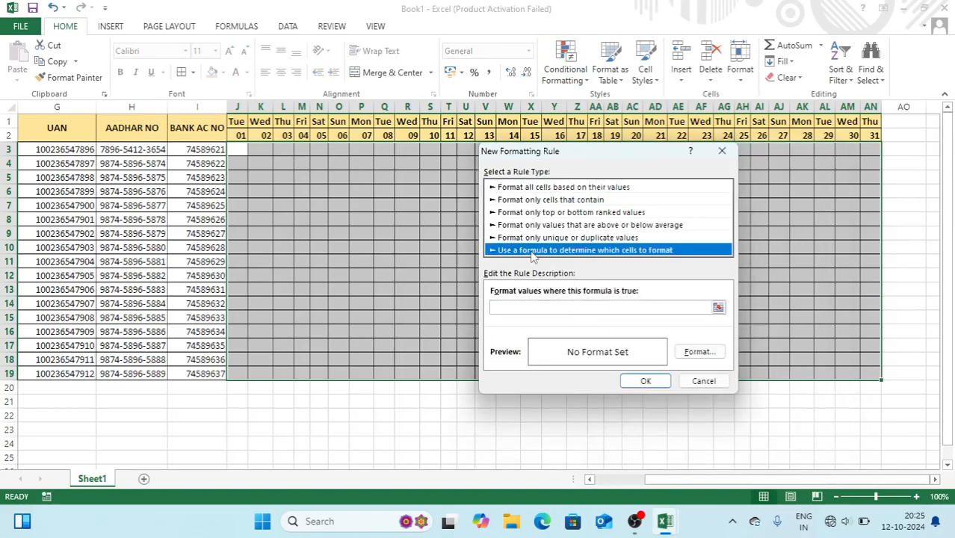
left_click(507, 309)
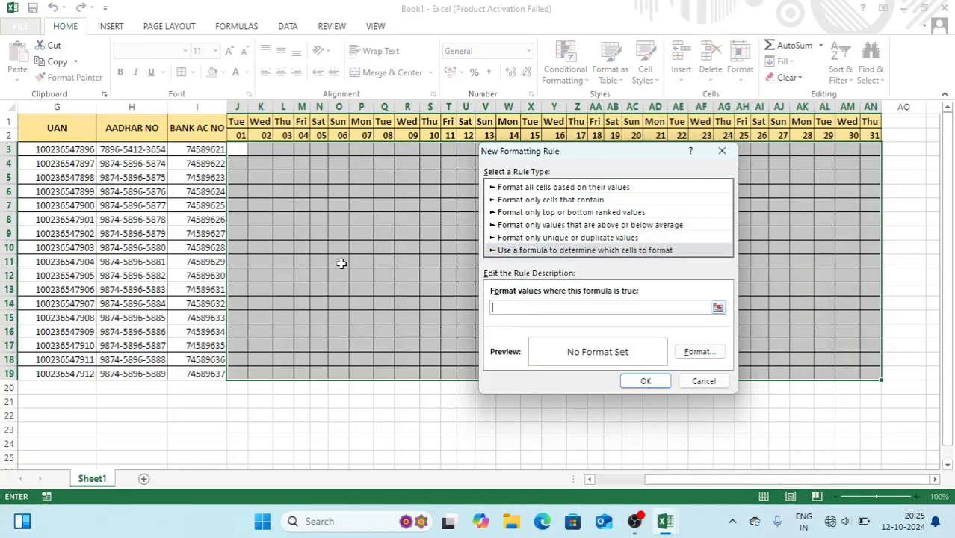
type("=")
left_click(237, 122)
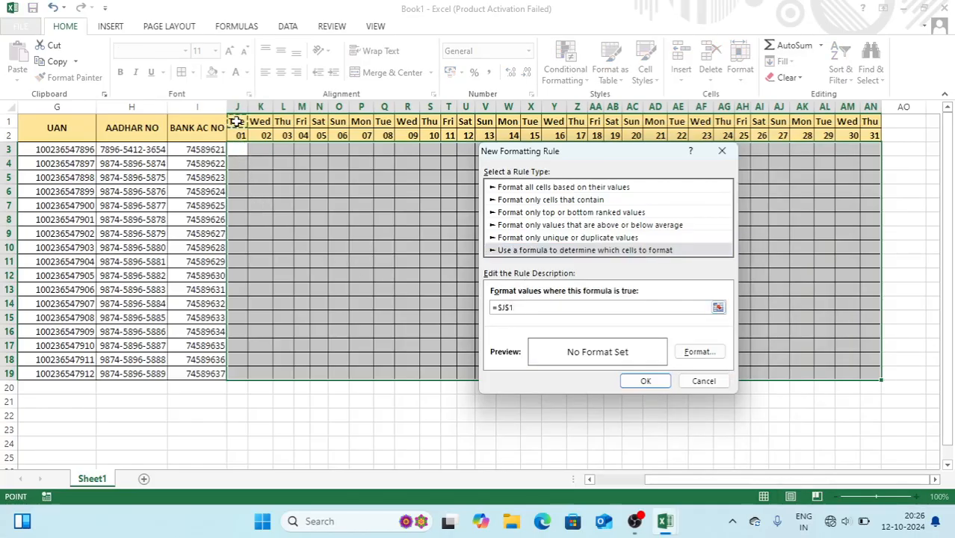
type("=\"Sun")
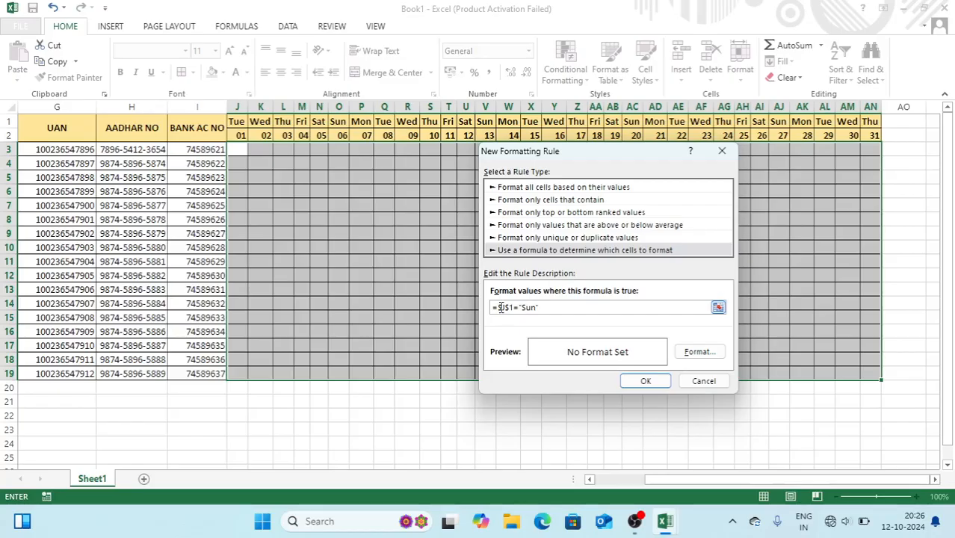
left_click(500, 307)
key("BackSpace")
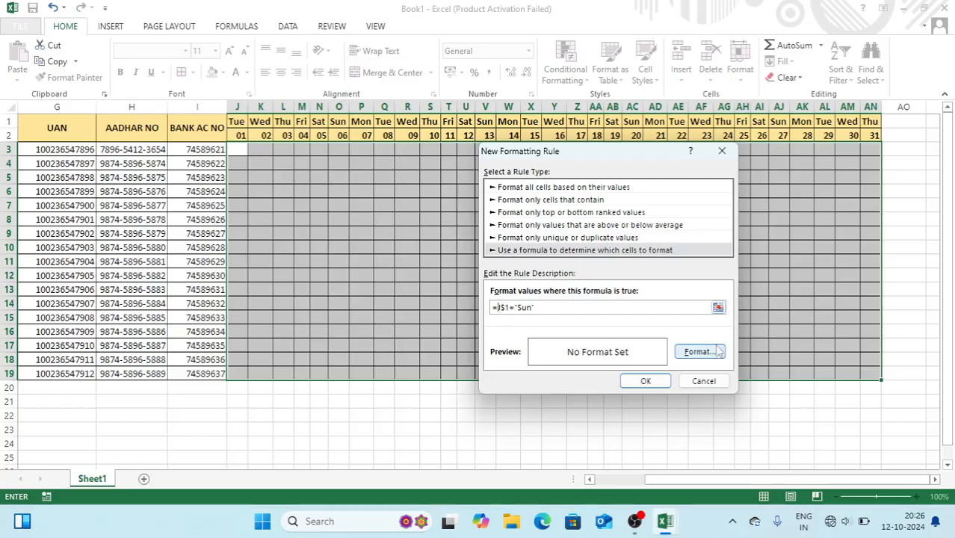
Give the Sunday rule a red fill and apply it to the grid
left_click(701, 352)
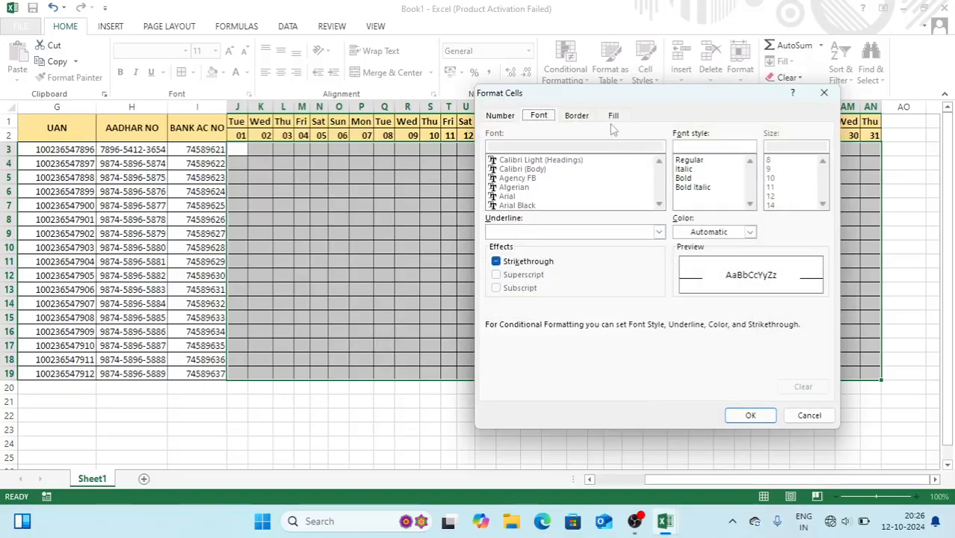
left_click(613, 116)
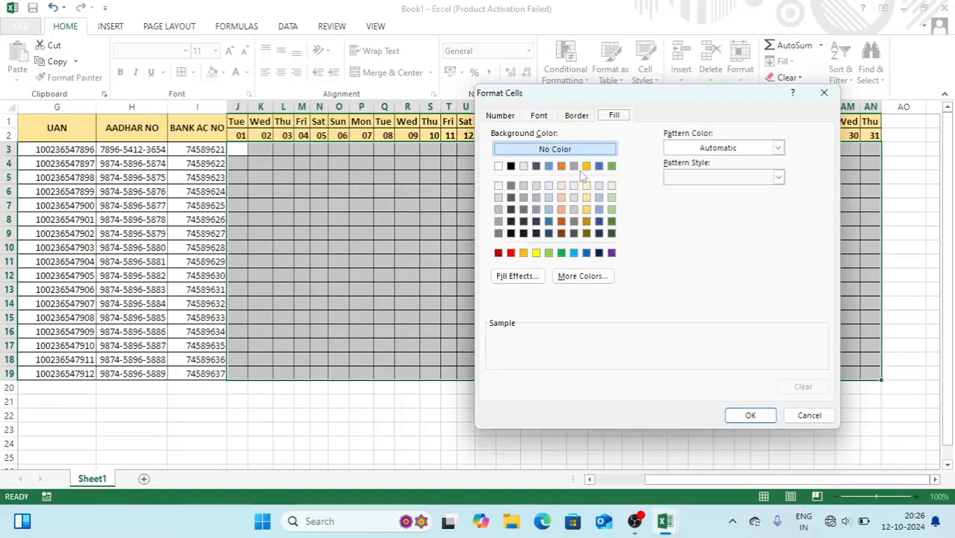
left_click(511, 253)
left_click(746, 415)
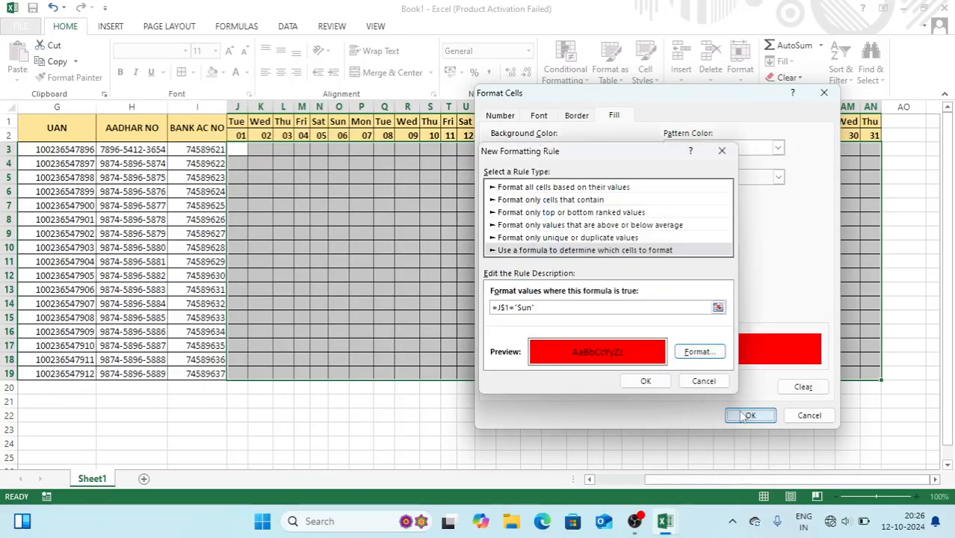
left_click(647, 382)
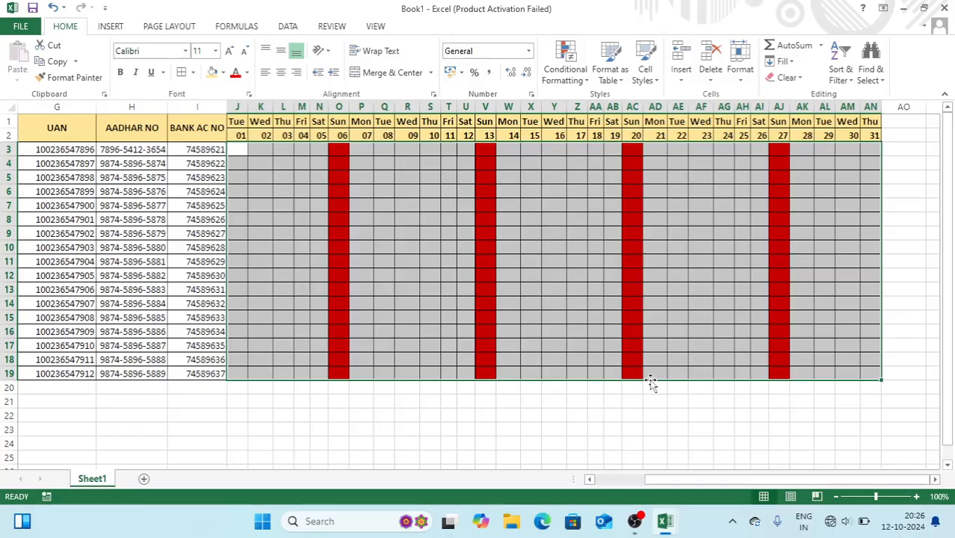
left_click(664, 259)
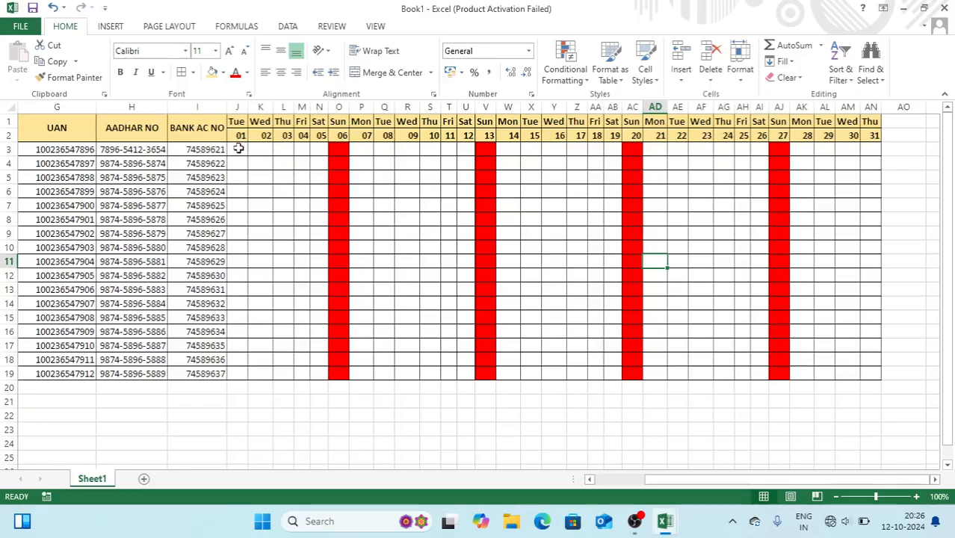
Highlight cells in J3:AN19 containing "A" with the light red Text That Contains rule
left_click(238, 149)
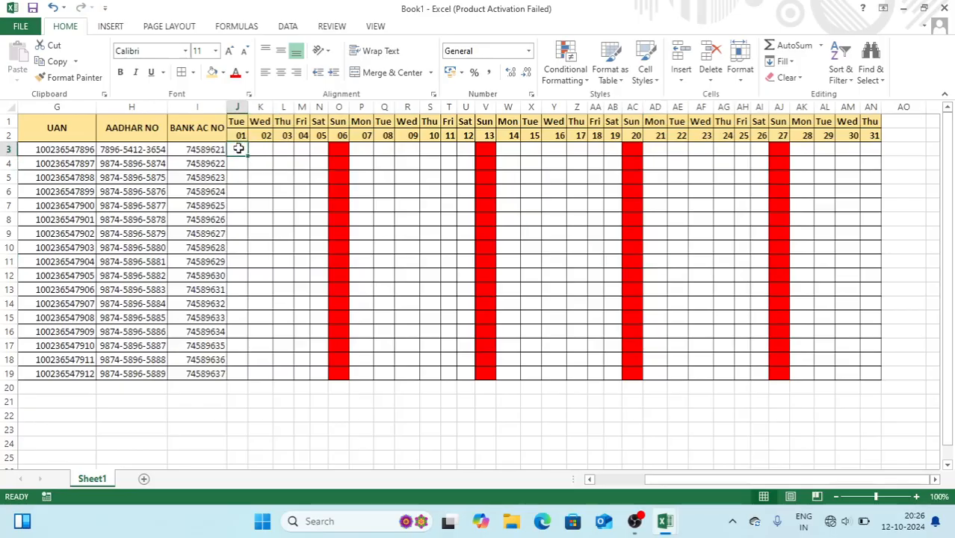
key("shift+Right")
key("shift+Right")
key("shift+Right")
key("shift+Right")
key("shift+Right")
key("shift+Right")
key("shift+Right")
key("shift+Right")
key("shift+Right")
key("shift+Right")
key("shift+Right")
key("shift+Right")
key("shift+Right")
key("shift+Right")
key("shift+Right")
key("shift+Right")
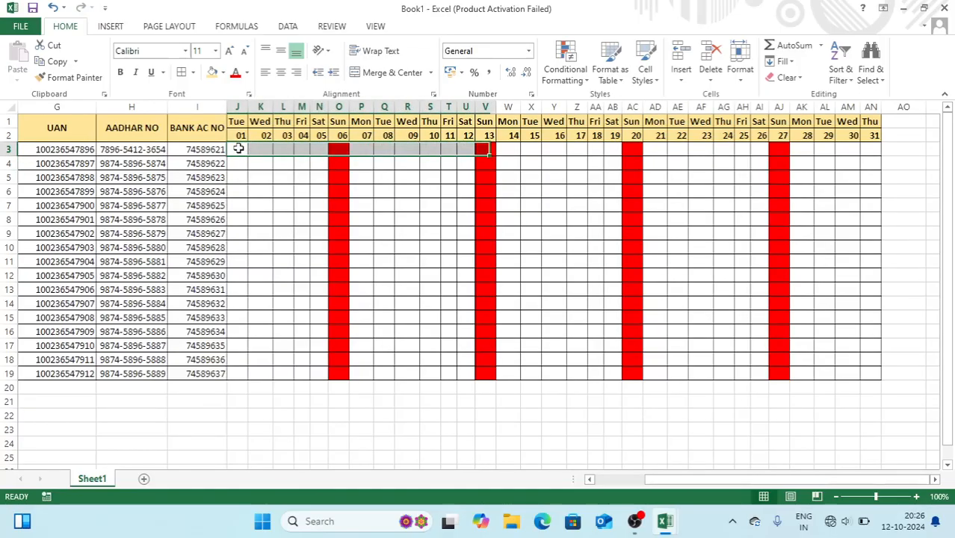
key("shift+Right")
key("shift+Right")
key("shift+Right")
key("shift+Right")
key("shift+Right")
key("shift+Right")
key("shift+Right")
key("shift+Right")
key("shift+Right")
key("shift+Right")
key("shift+Right")
key("shift+Right")
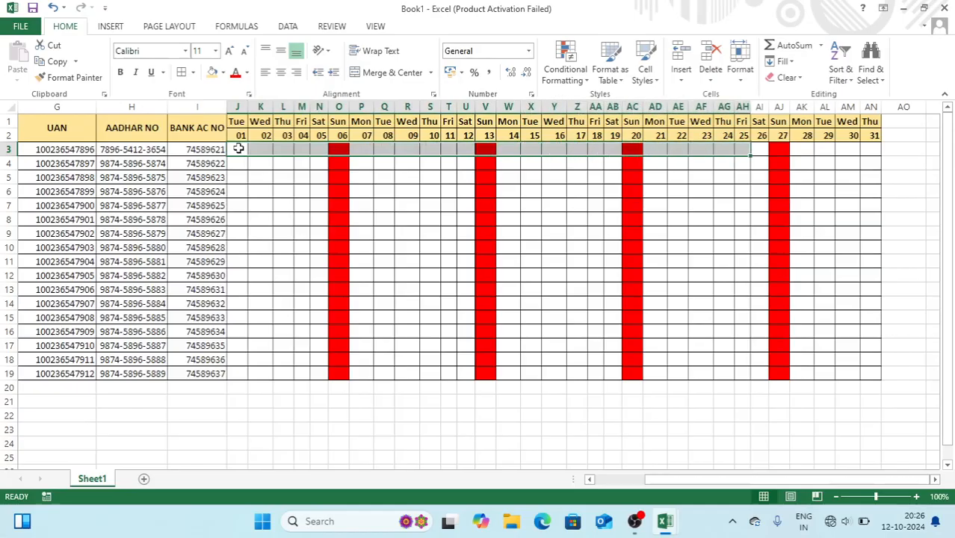
key("shift+Right")
key("shift+Right")
key("shift+Down")
key("shift+Down")
key("shift+Down")
key("shift+Down")
key("shift+Down")
key("shift+Down")
key("shift+Down")
key("shift+Down")
key("shift+Down")
key("shift+Down")
key("shift+Down")
key("shift+Down")
key("shift+Down")
key("shift+Down")
key("shift+Down")
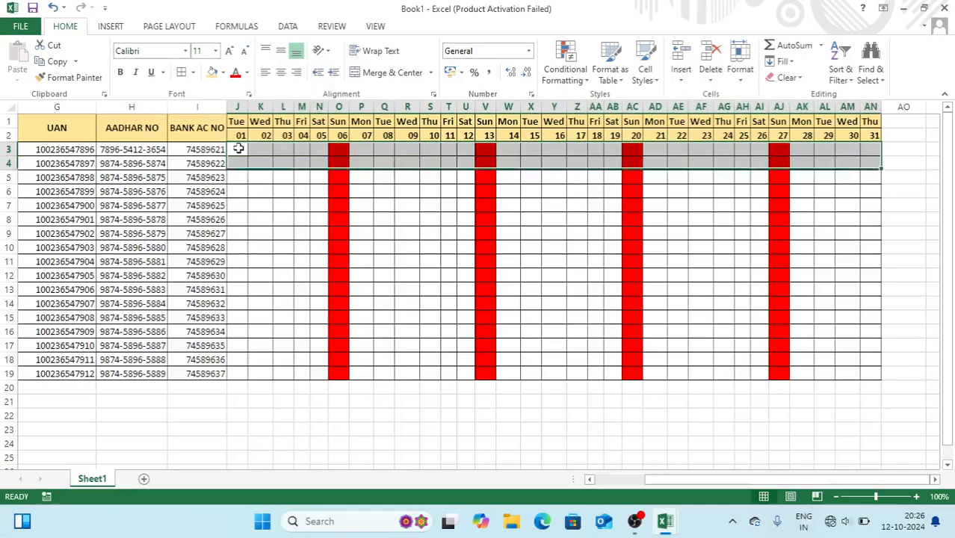
key("shift+Down")
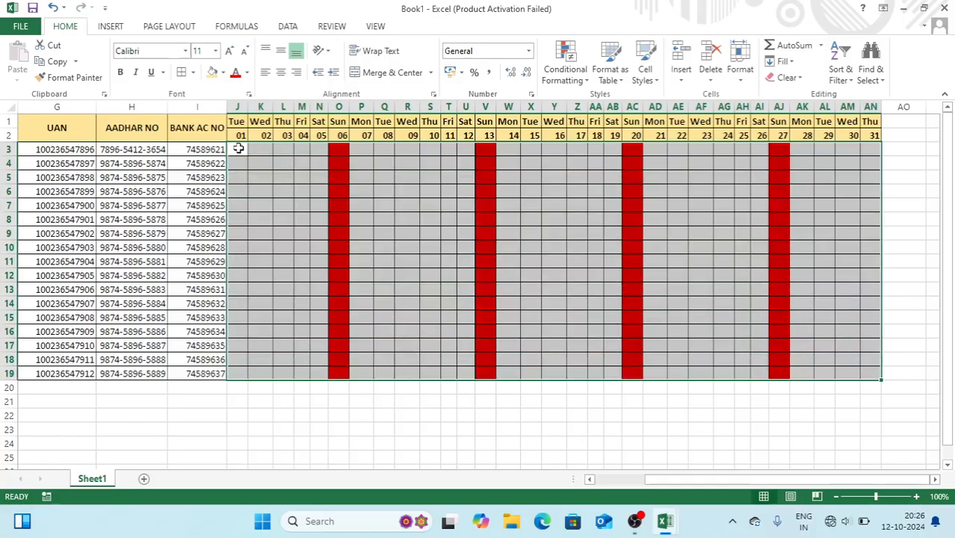
left_click(570, 71)
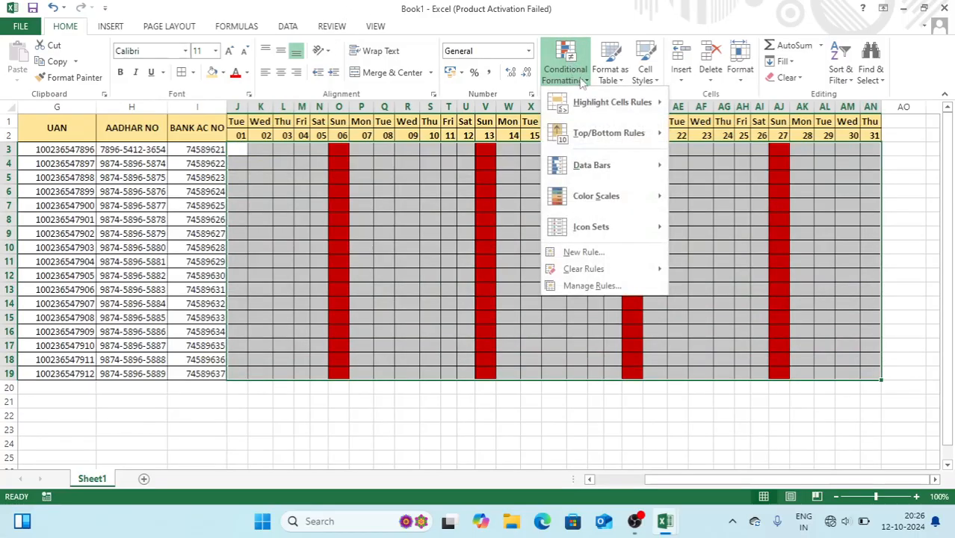
mouse_move(601, 105)
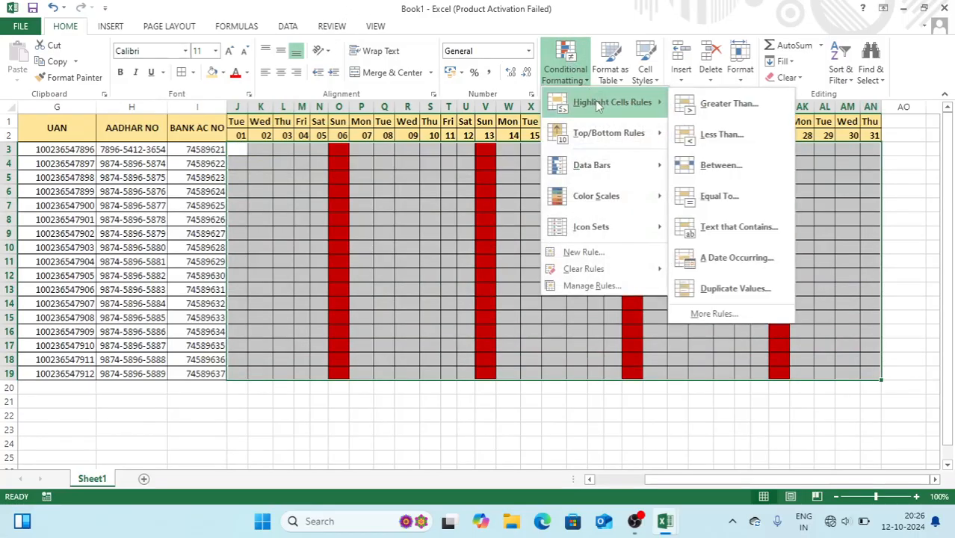
left_click(729, 227)
type("A")
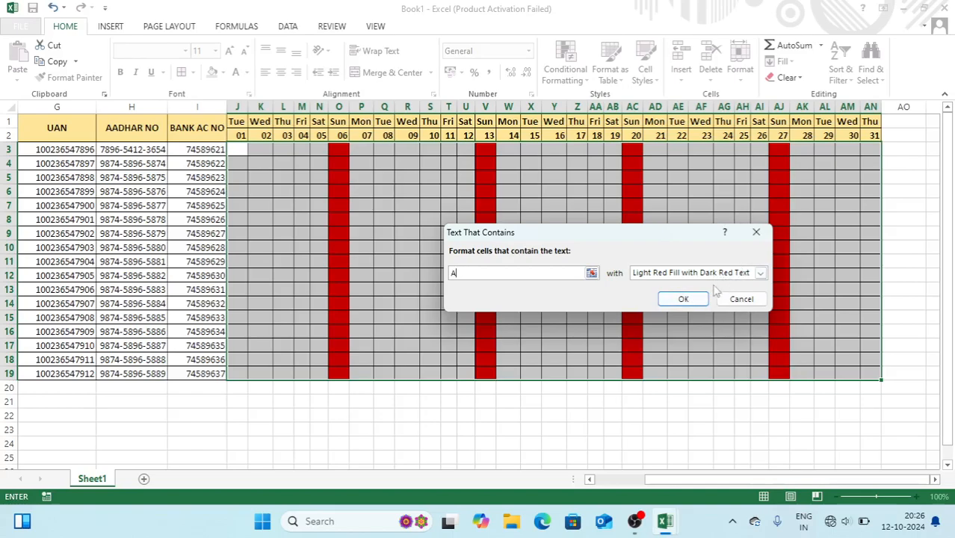
left_click(685, 299)
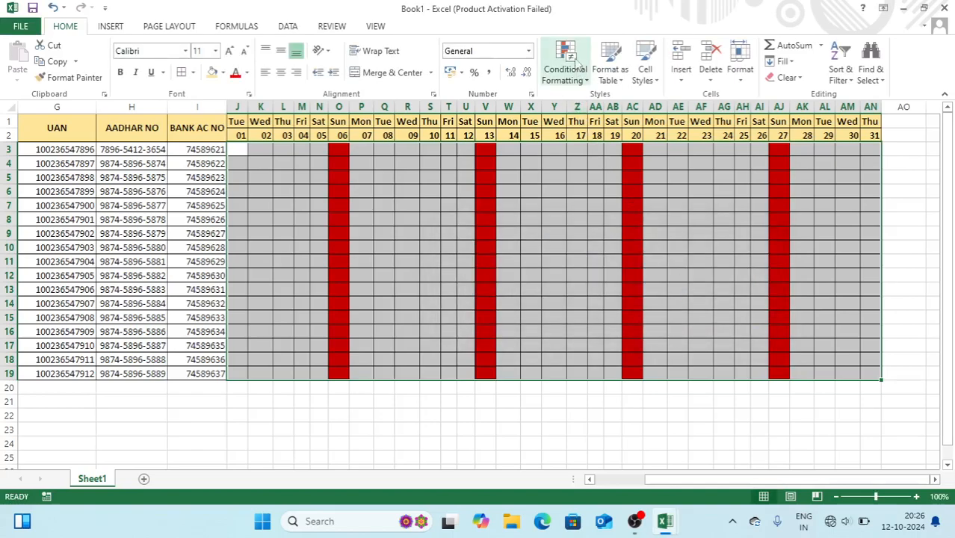
Add a Text That Contains rule giving cells with "H" a custom light blue fill
left_click(577, 63)
mouse_move(598, 105)
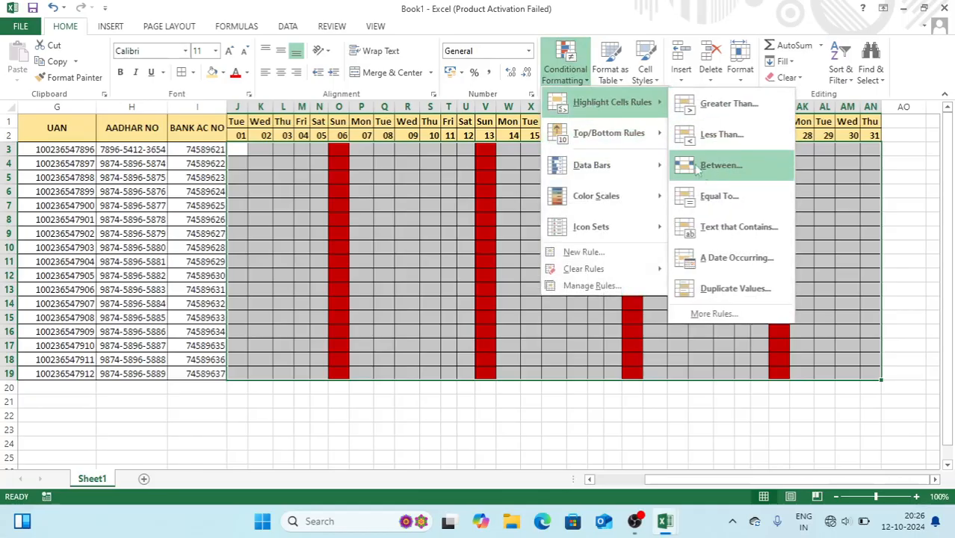
left_click(727, 228)
type("H")
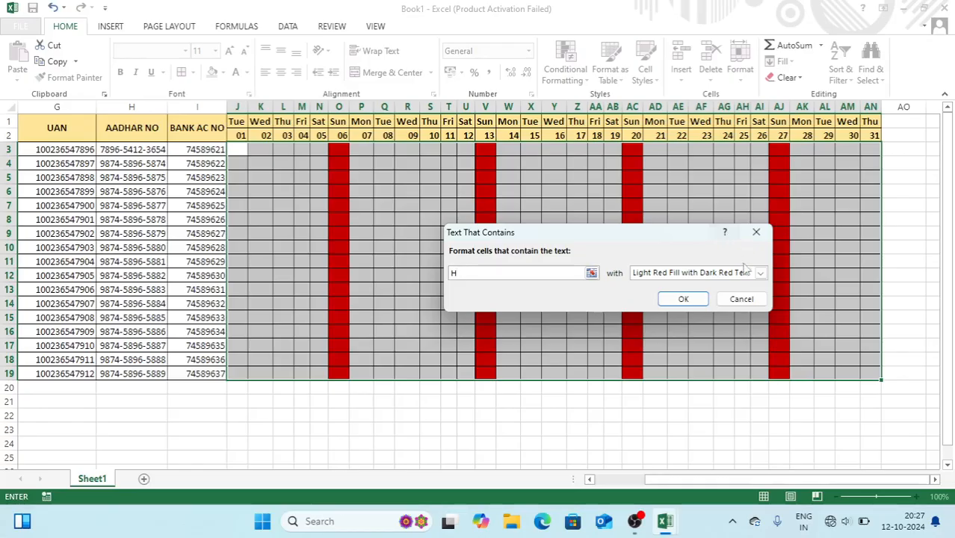
left_click(760, 273)
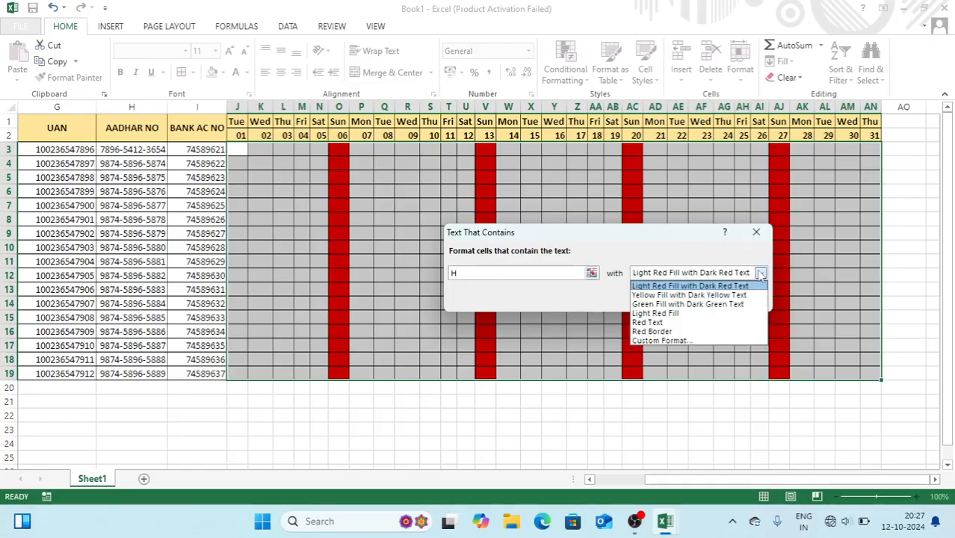
left_click(674, 341)
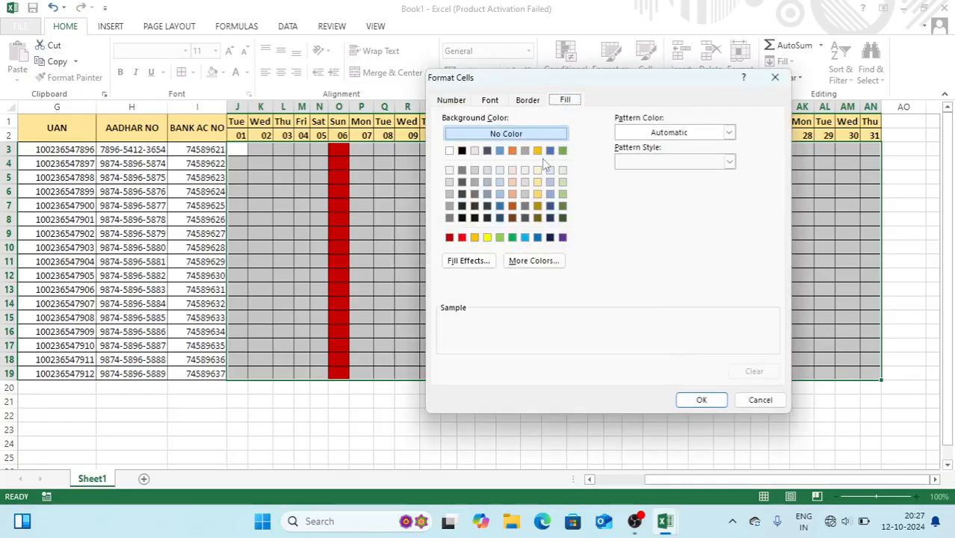
left_click(550, 182)
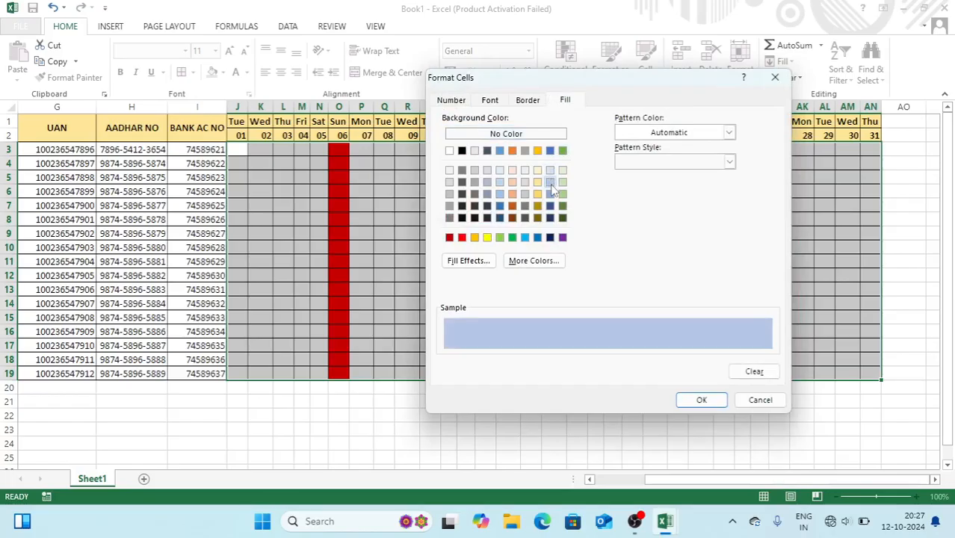
left_click(685, 402)
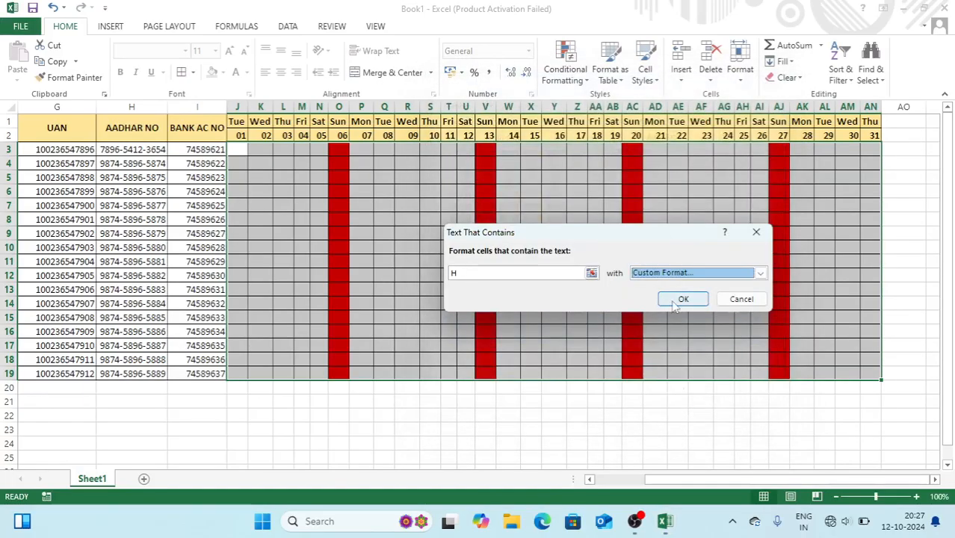
left_click(682, 299)
left_click_drag(235, 150, 235, 154)
left_click(235, 155)
Enter day 01 attendance for J3:J10 as P, P, P, A, P, P, P, H
type("P")
key("Return")
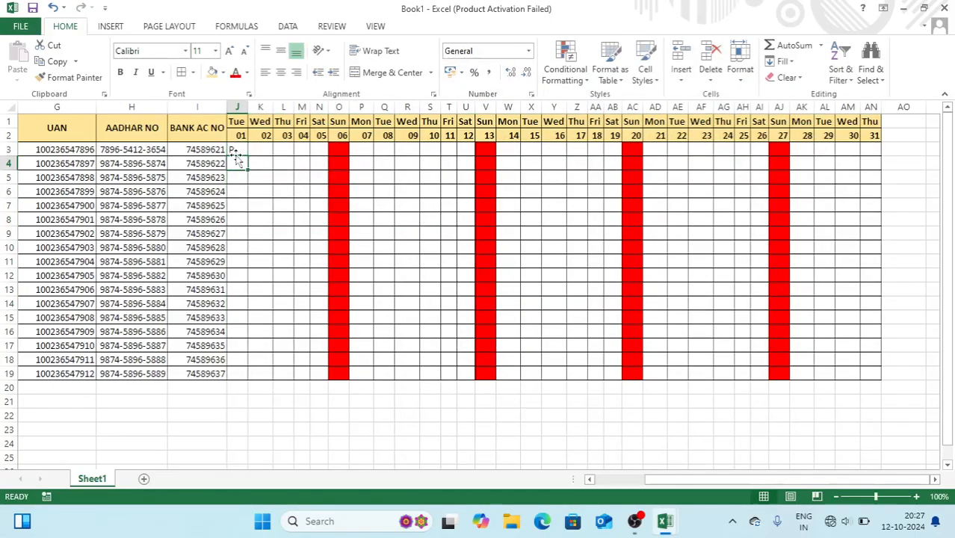
type("P")
key("Return")
type("P")
key("Return")
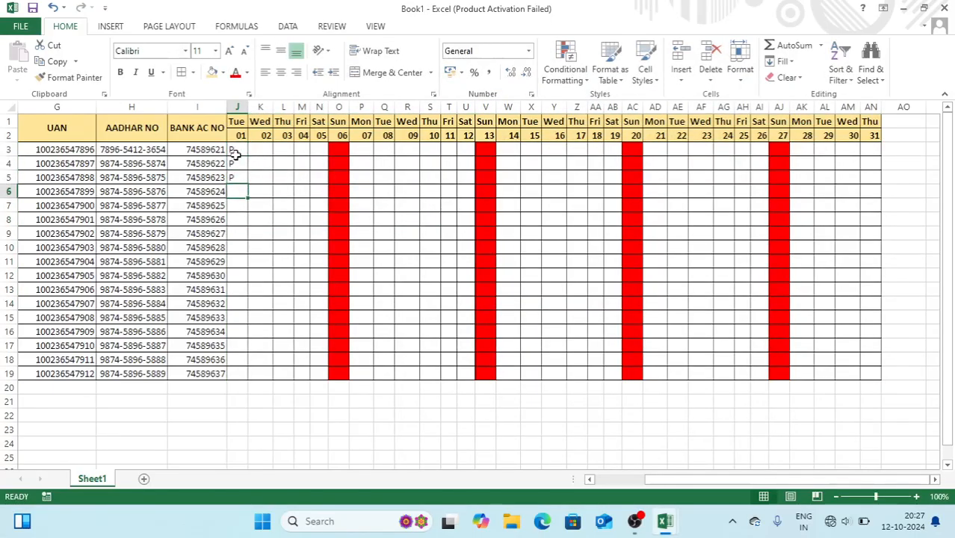
type("A")
key("Return")
type("P")
key("Return")
type("P")
key("Return")
type("P")
key("Return")
type("H")
key("Return")
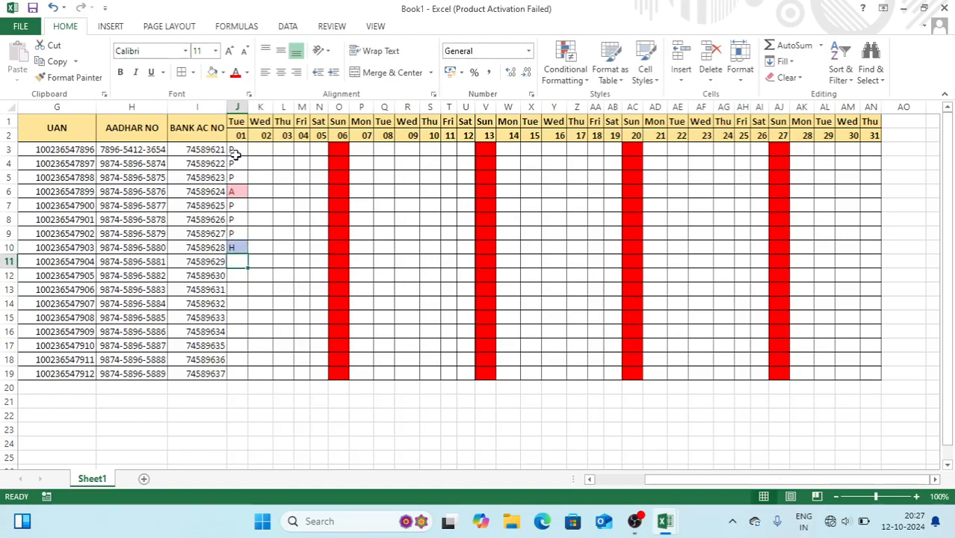
Enter day 01 attendance for J11:J19 as P, P, P, P, A, P, P, H, P
type("P")
key("Return")
type("P")
key("Return")
type("P")
key("Return")
type("P")
key("Return")
type("A")
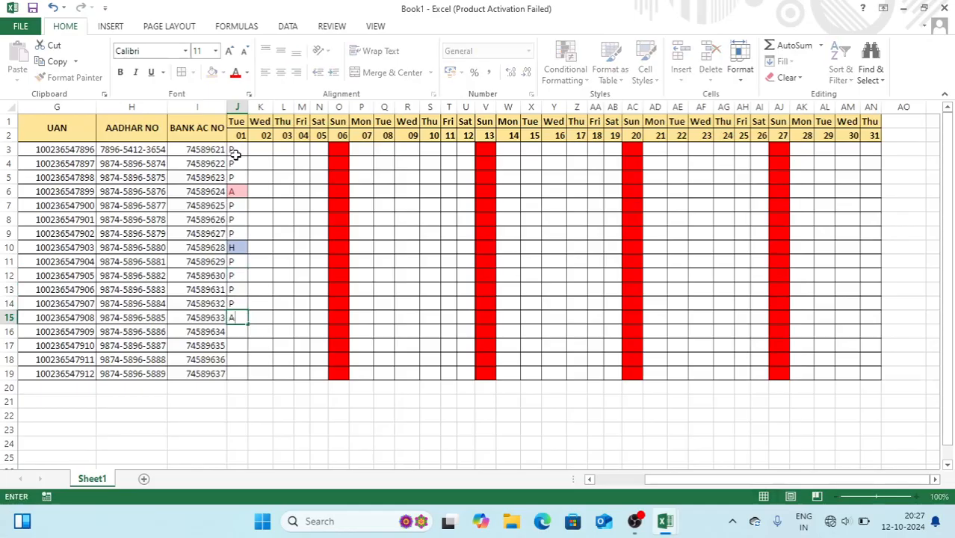
key("Return")
type("P")
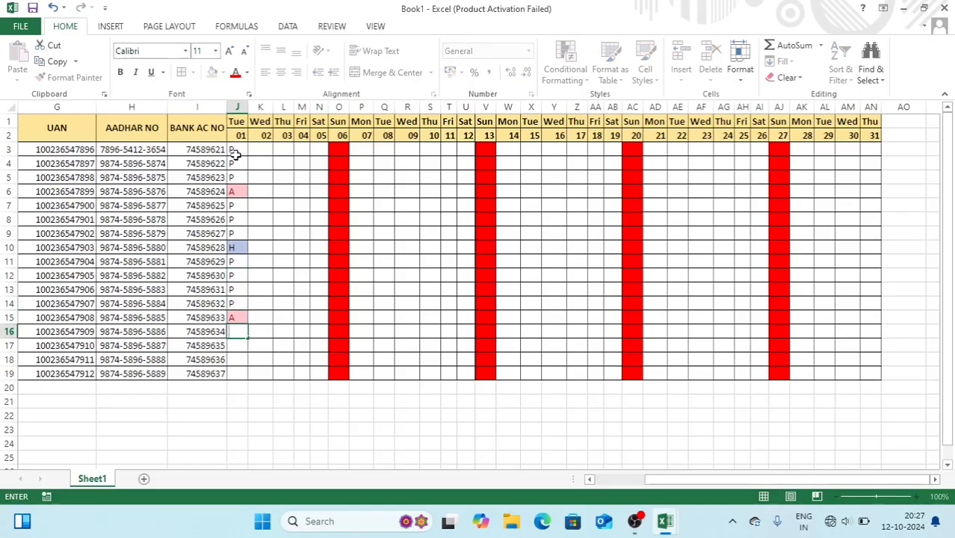
type("P")
key("Return")
type("P")
key("Return")
type("H")
key("Return")
type("P")
key("Return")
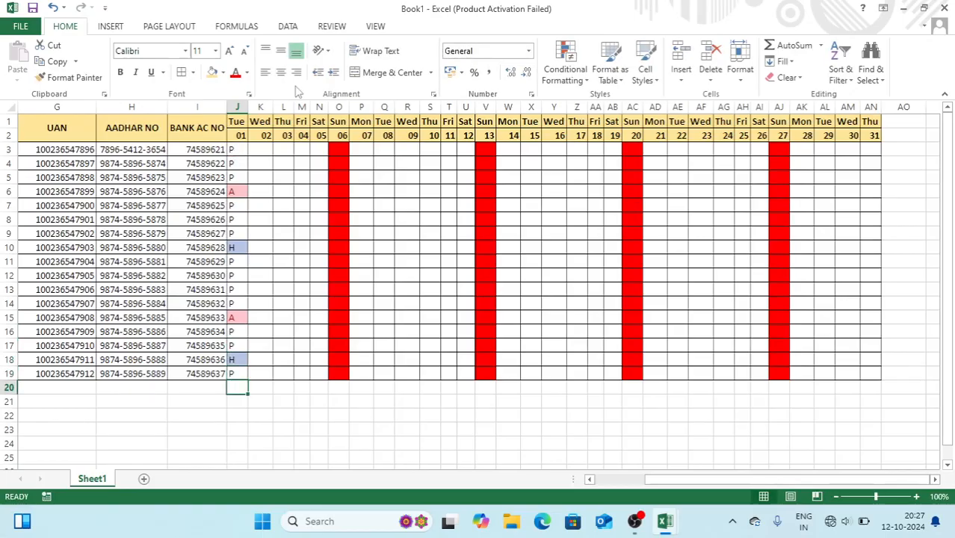
Fill the working-day cells for days 02–05, 07–12, 14–19, 21–26 and 28–31 with P
left_click_drag(260, 146, 320, 366)
type("P")
key("ctrl+Return")
left_click_drag(360, 152, 464, 368)
left_click_drag(504, 150, 611, 368)
left_click_drag(656, 150, 760, 369)
left_click_drag(797, 149, 870, 375)
type("P")
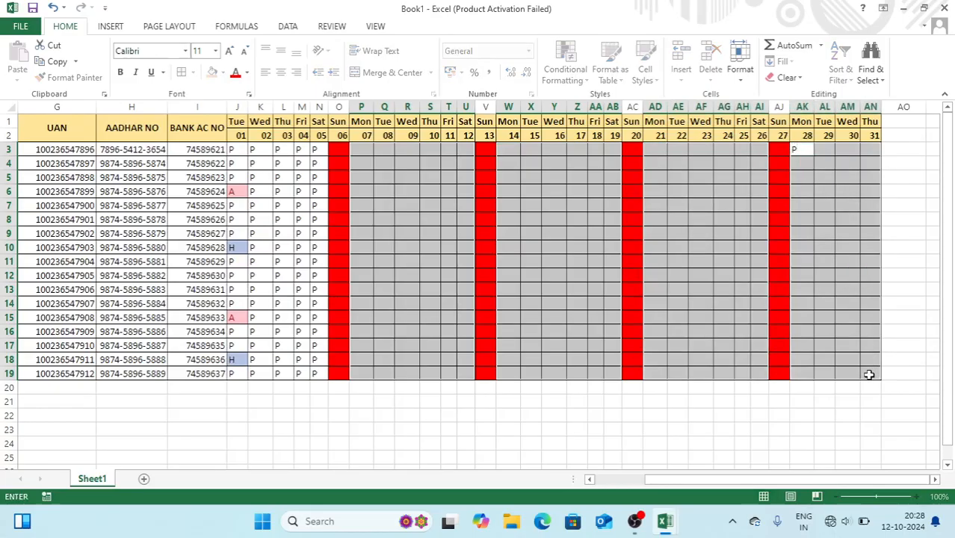
key("ctrl+Return")
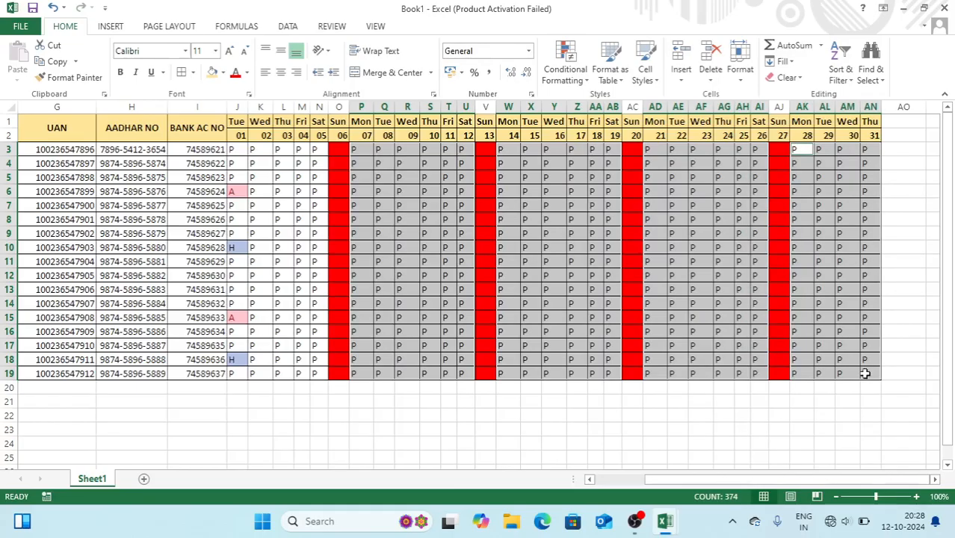
Mark cells R6, R10, Y6 and AF10 as absent with A
left_click(407, 191)
type("A")
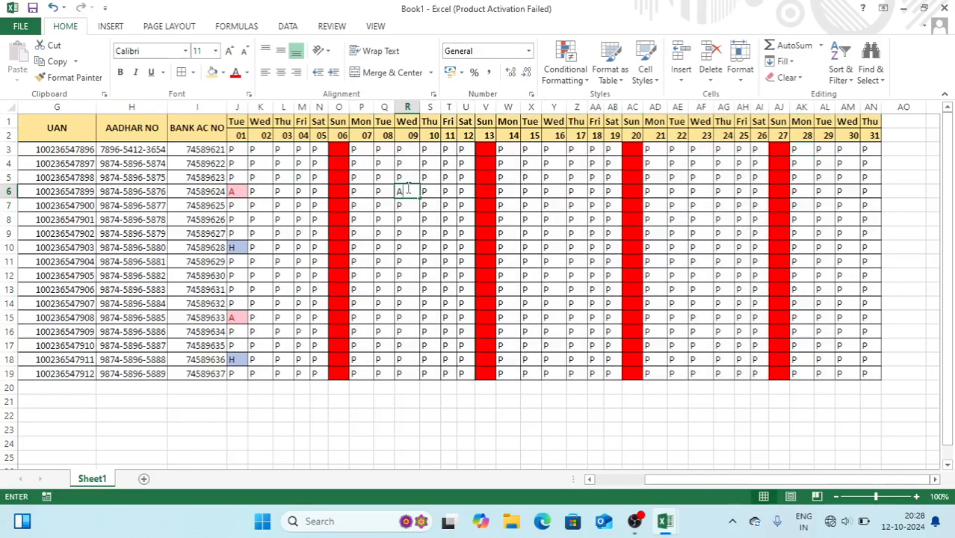
left_click(405, 249)
type("A")
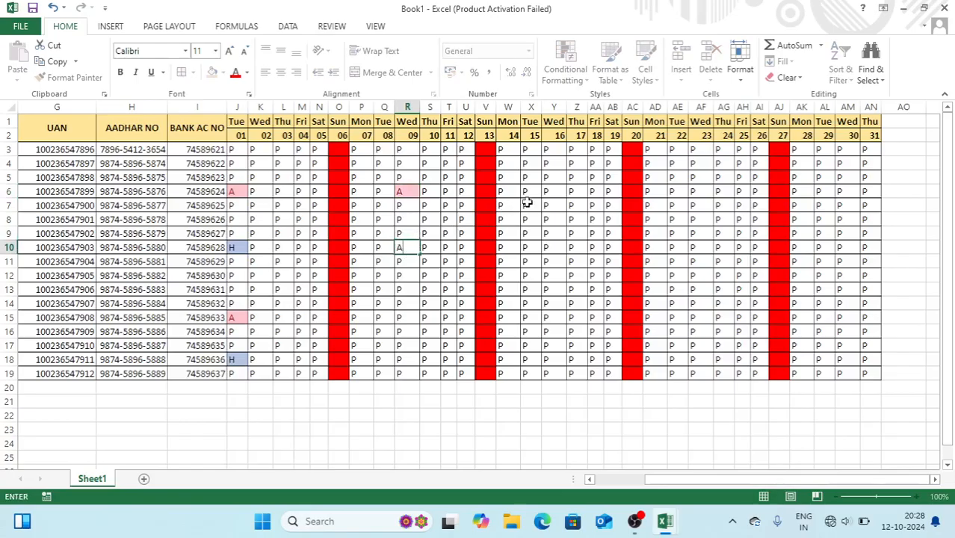
left_click(557, 191)
type("AA")
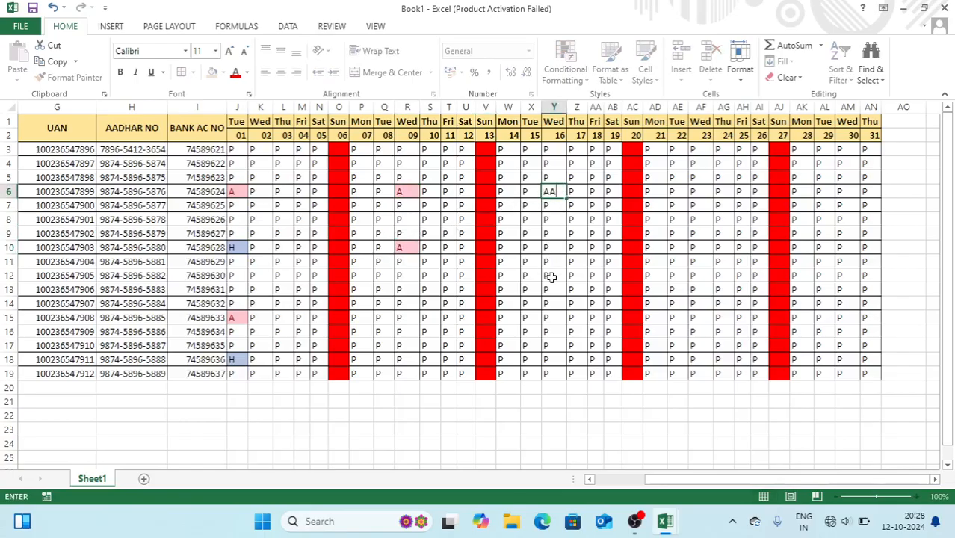
key("BackSpace")
key("Return")
left_click(553, 300)
left_click(695, 247)
type("A")
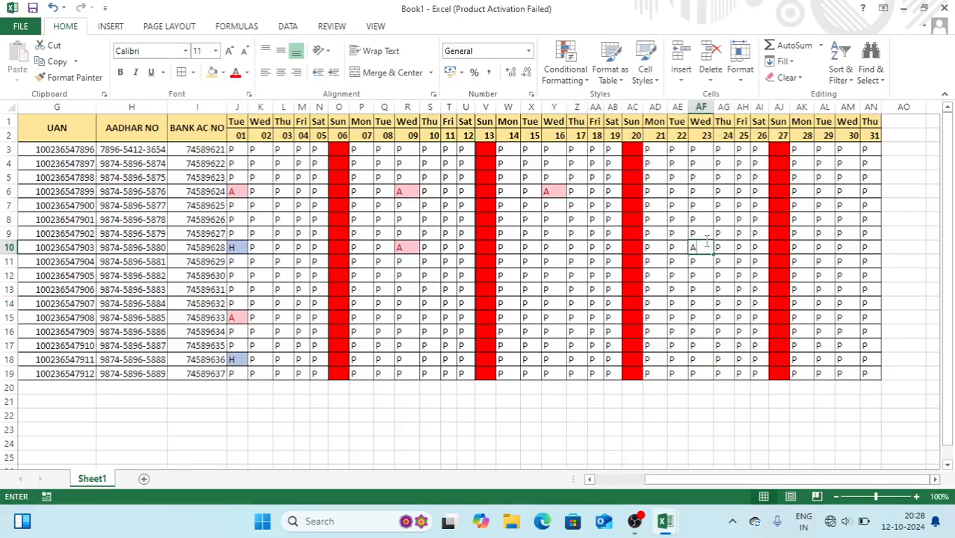
Mark cells AF3, AD5, AL4, AM13, AE17 and X16 as absent with A
left_click(701, 152)
type("A")
left_click(659, 179)
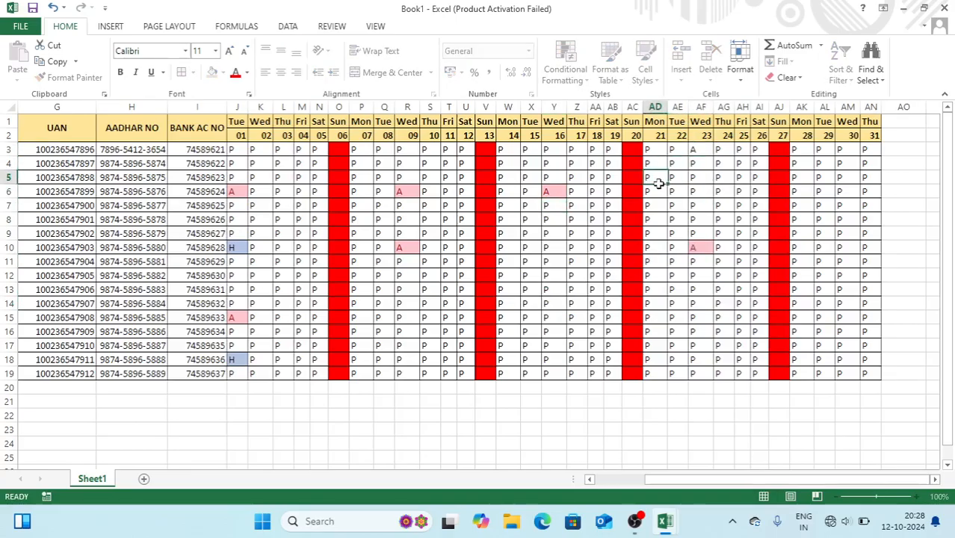
type("A")
left_click(821, 163)
type("A")
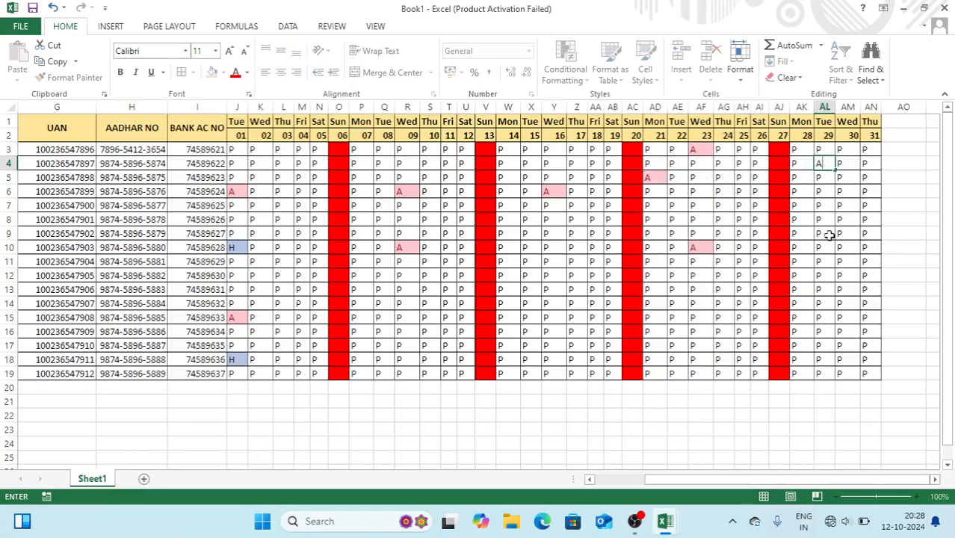
left_click(839, 289)
type("A")
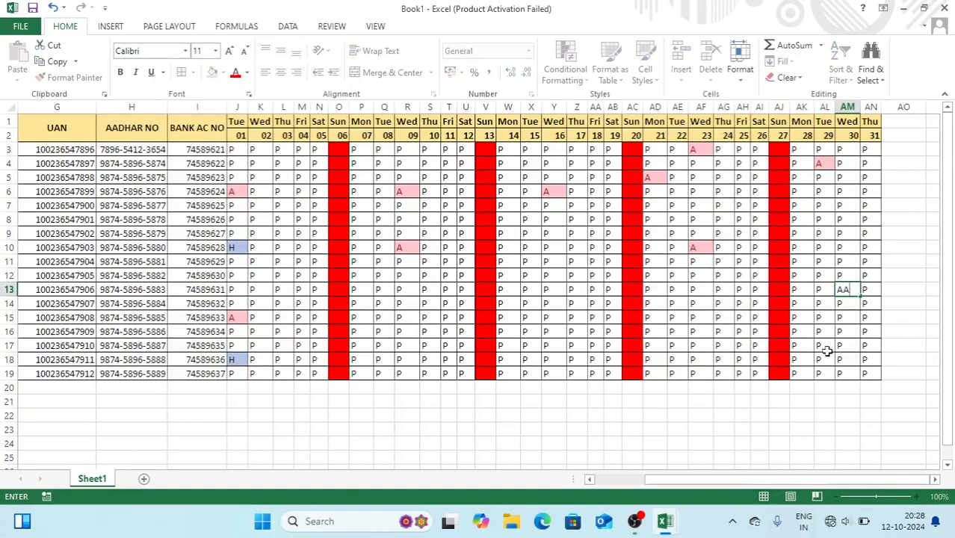
key("Return")
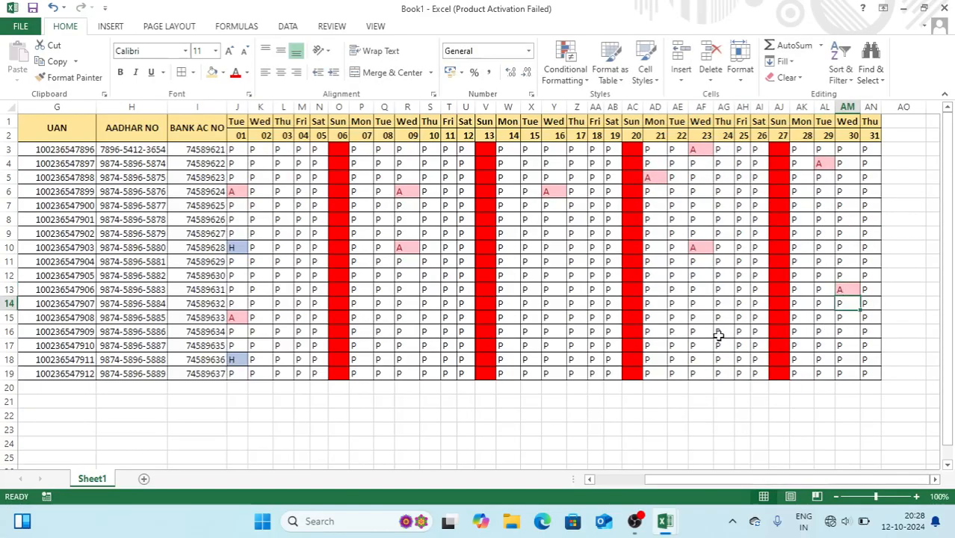
left_click(686, 344)
type("A")
key("Return")
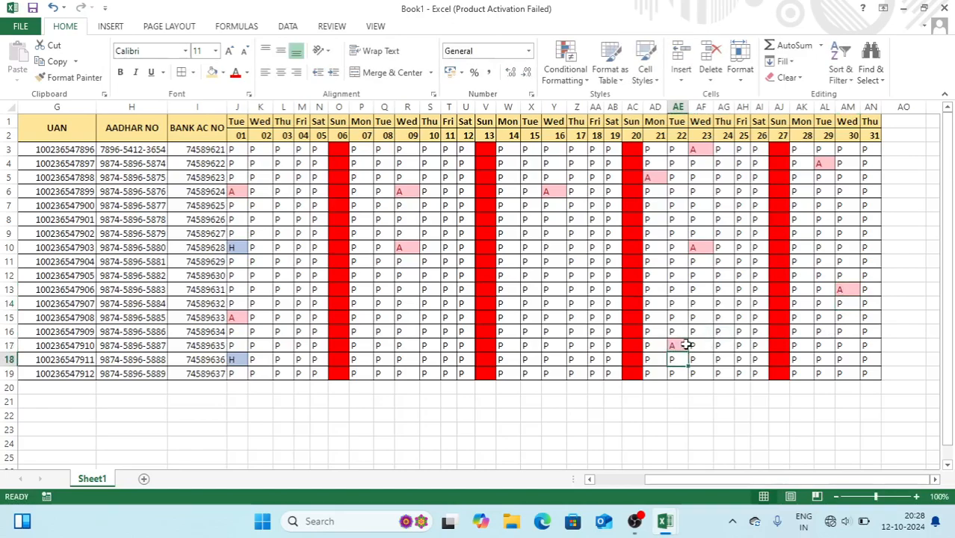
left_click(528, 330)
type("A")
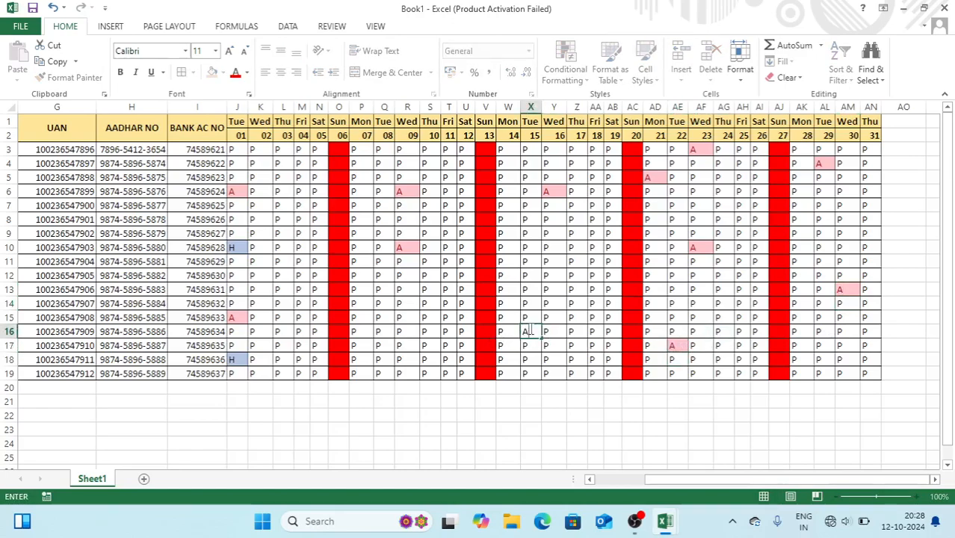
key("Return")
Enter H half-day marks in cells R13, T9 and AA4
left_click(415, 292)
type("H")
left_click(448, 234)
type("H")
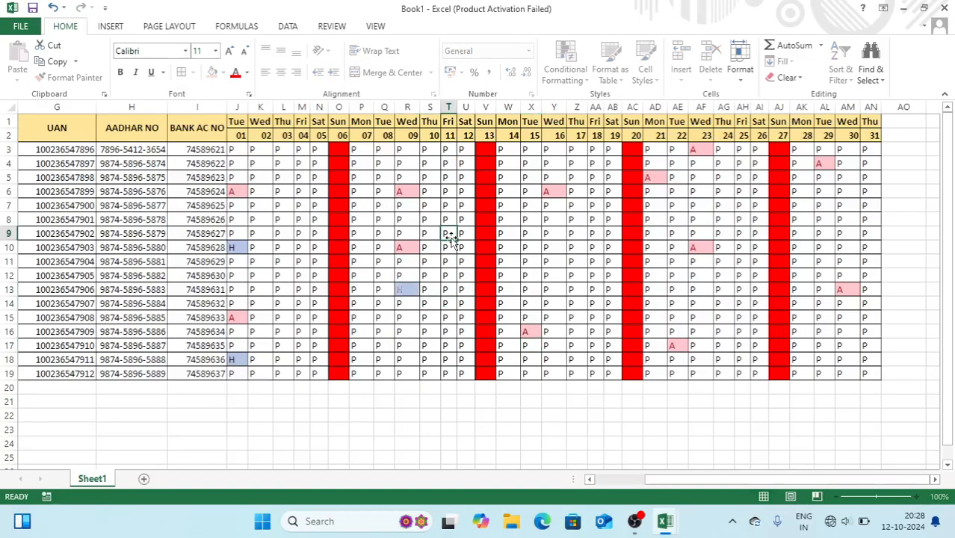
left_click(451, 152)
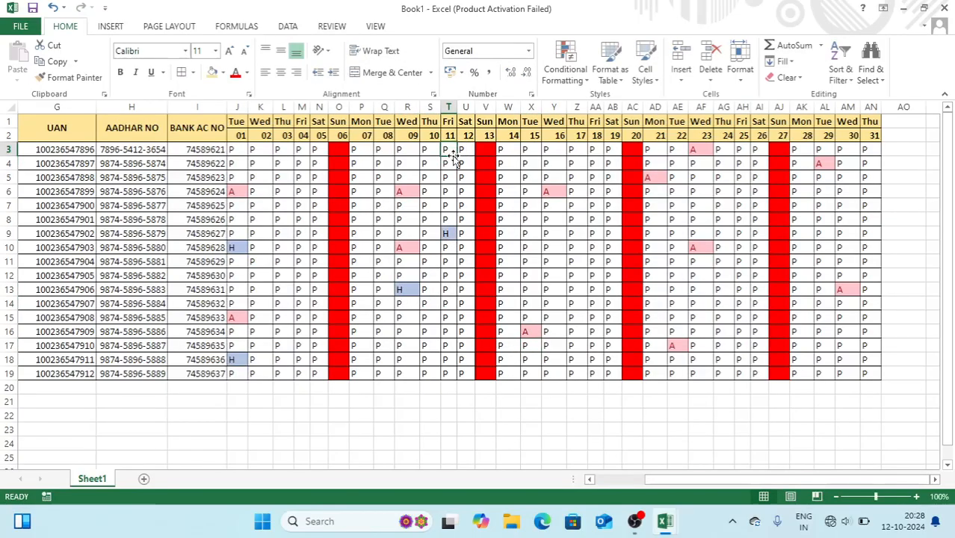
left_click(594, 163)
type("H")
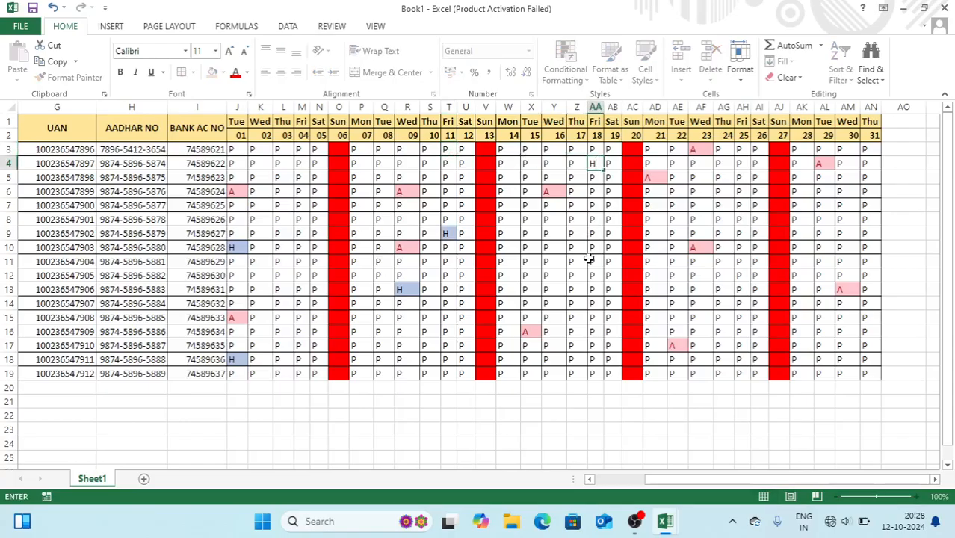
type("H")
key("BackSpace")
key("Return")
Enter H half-day marks in cells AG13, AM7 and AL18
left_click(728, 290)
type("H")
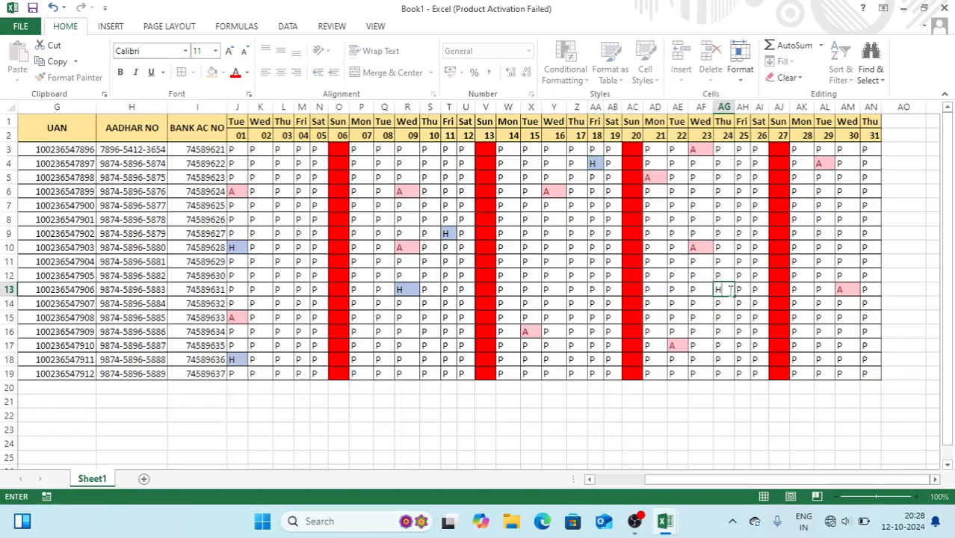
left_click(854, 209)
type("H")
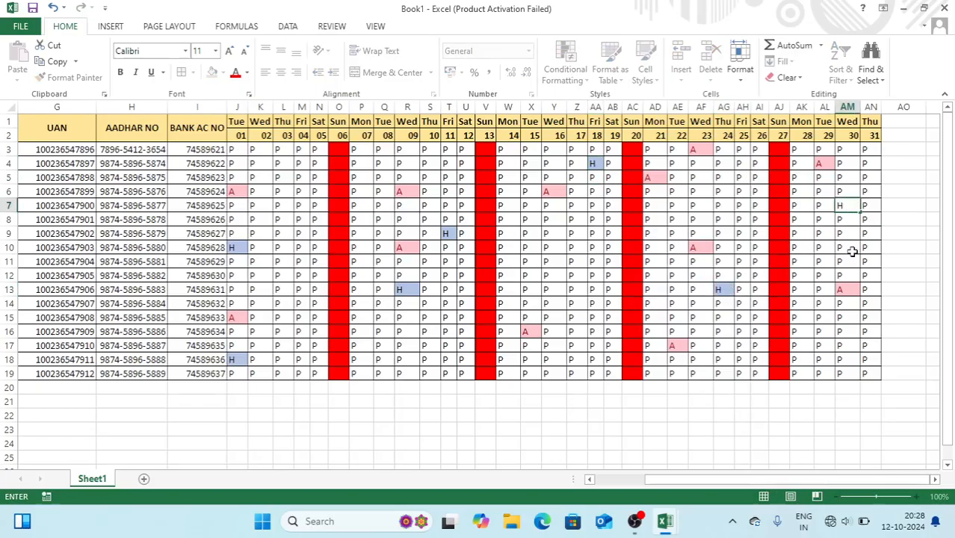
left_click(852, 252)
left_click(829, 359)
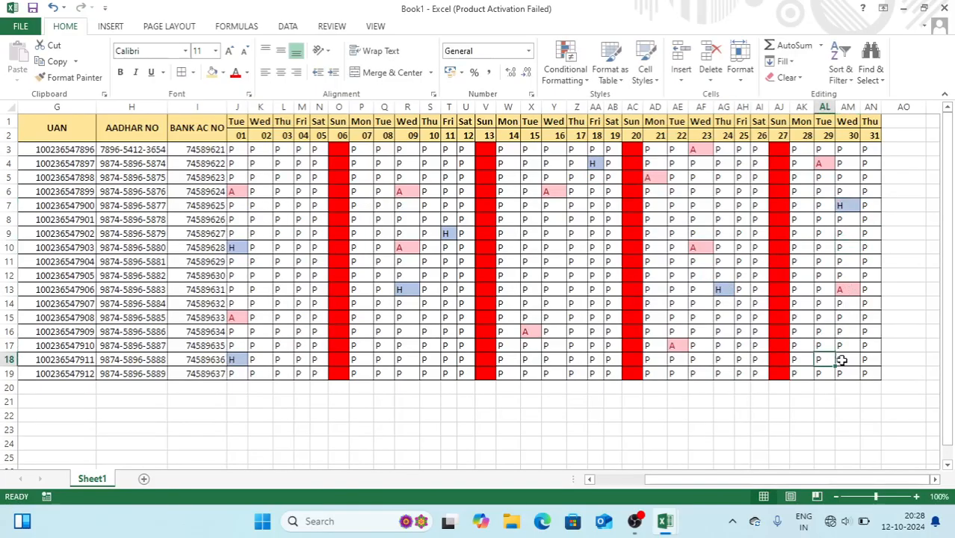
type("H")
key("Return")
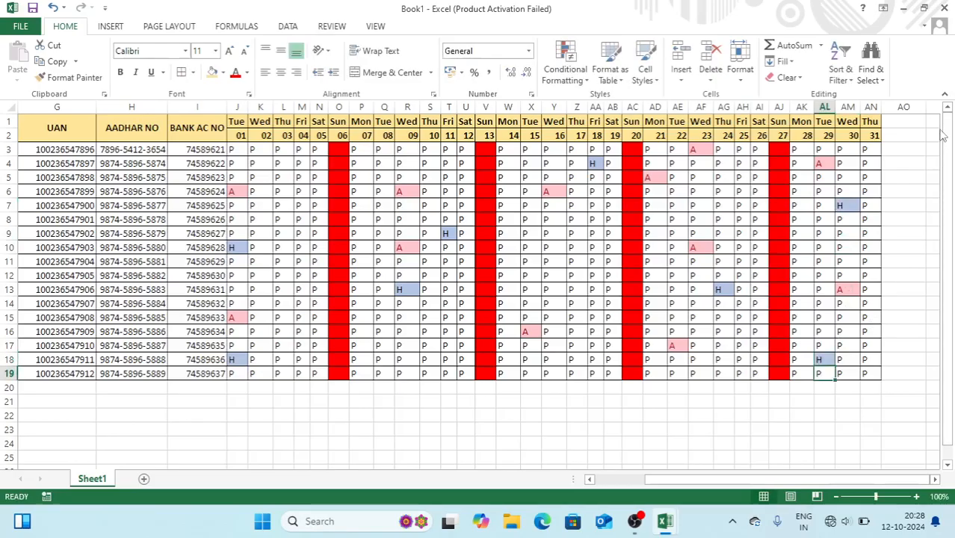
Merge AO1:AO2 into one heading cell and extend the merge across the summary columns
left_click_drag(902, 122, 903, 136)
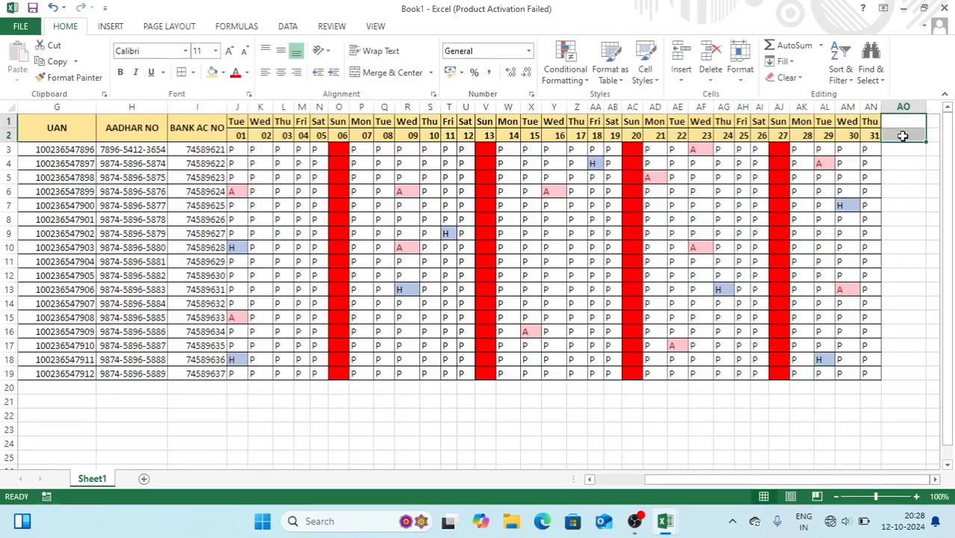
left_click(393, 73)
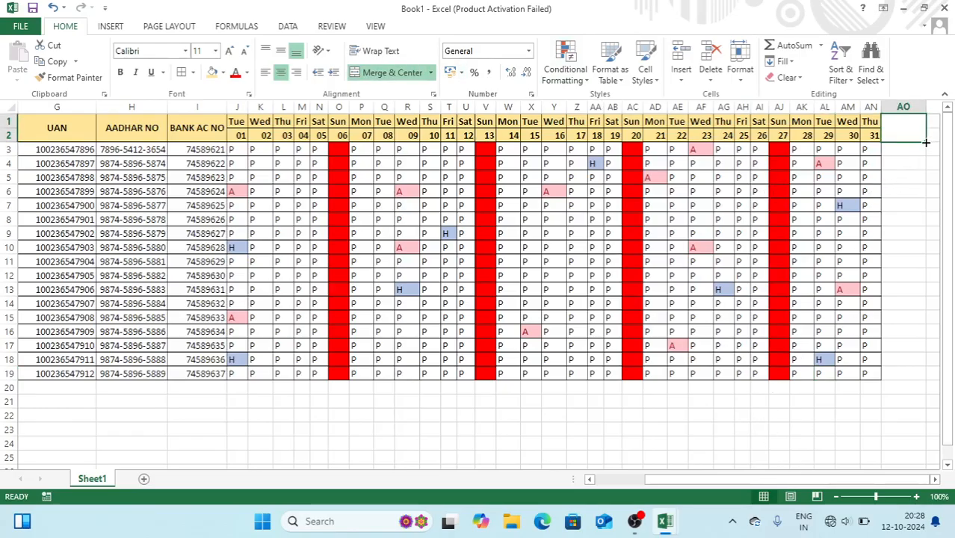
left_click_drag(926, 142, 883, 145)
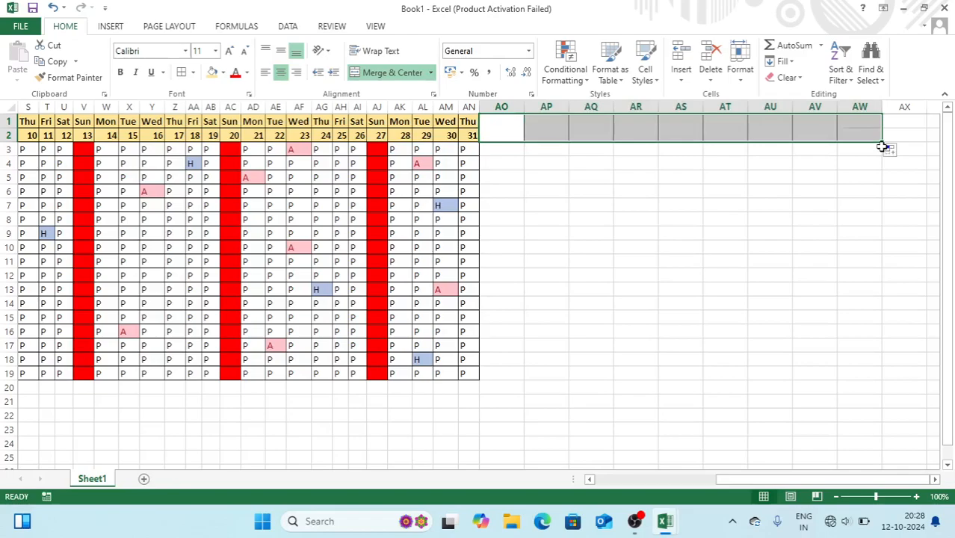
left_click(518, 131)
Enter headings TOTAL PRESENT, TOTAL ABSENT, TOTAL HALF DAY and TOTAL HOLIDAY, the last two on two lines
type("TOTAL ")
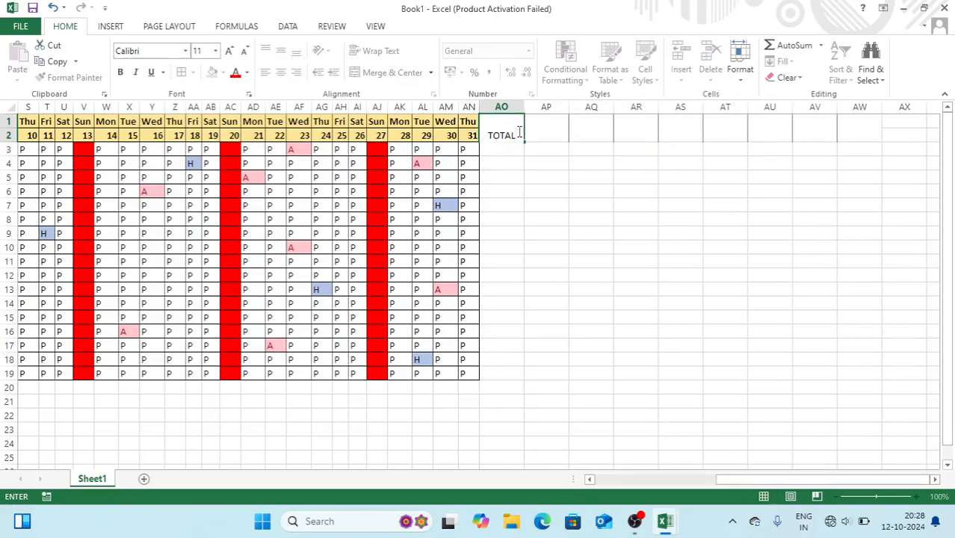
type("PRESENT")
key("Tab")
type("TOTAL ")
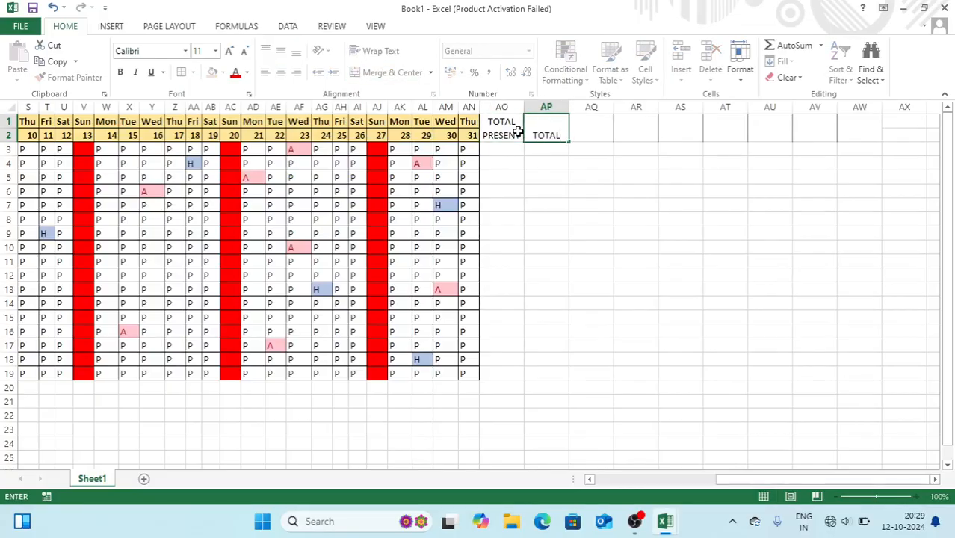
type("ABSENT")
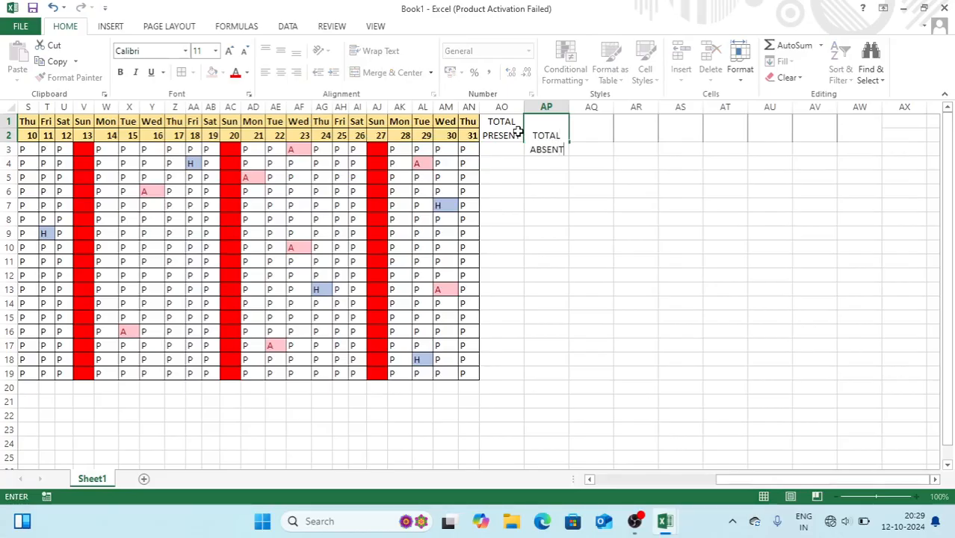
key("Tab")
type("TOTAL")
key("alt+Return")
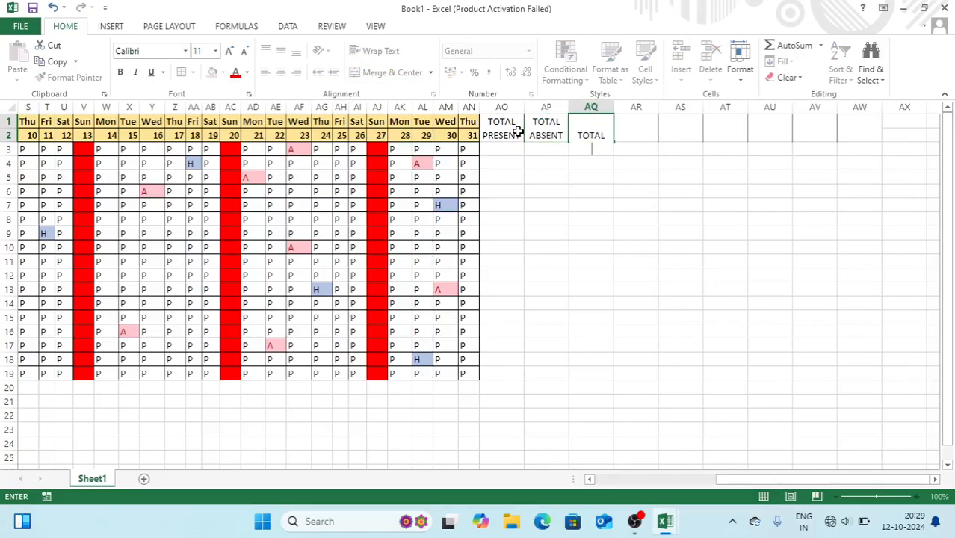
type("HALF DAY")
key("Tab")
type("TOTAL")
key("alt+Return")
type("HOLIDAY")
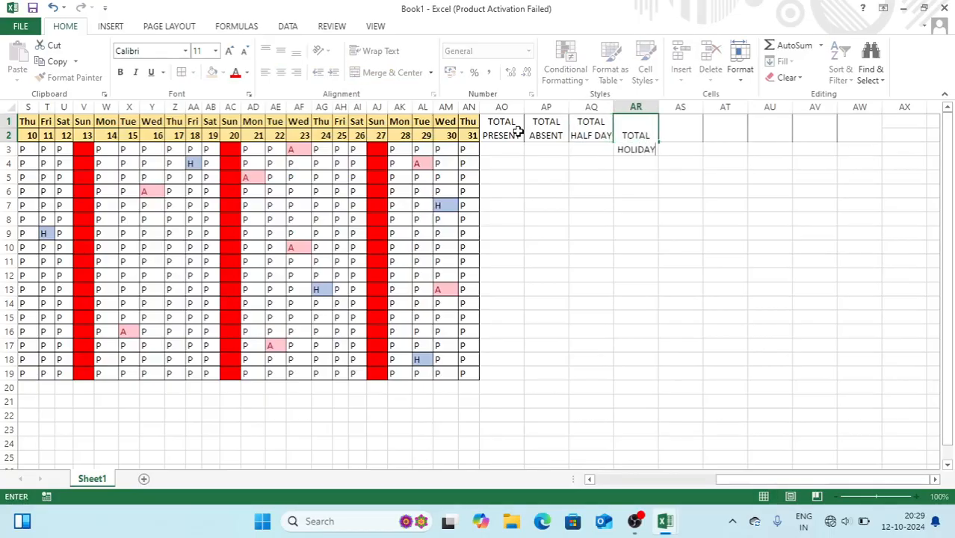
key("Tab")
Enter headings PAYABLE SALARY, MONTH DAY, PER DAY SALARY and BASIC SALARY
type("P")
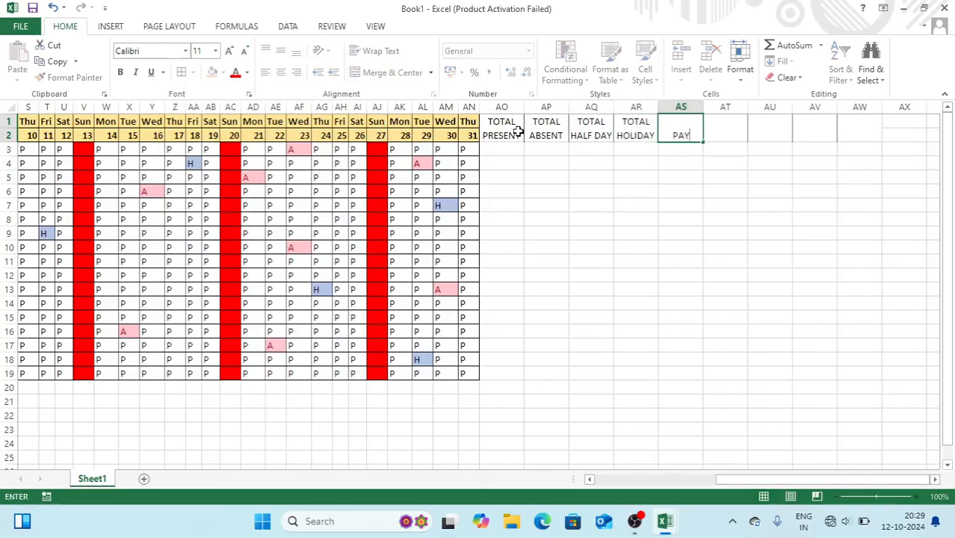
type("AYABLE SALARY")
key("Tab")
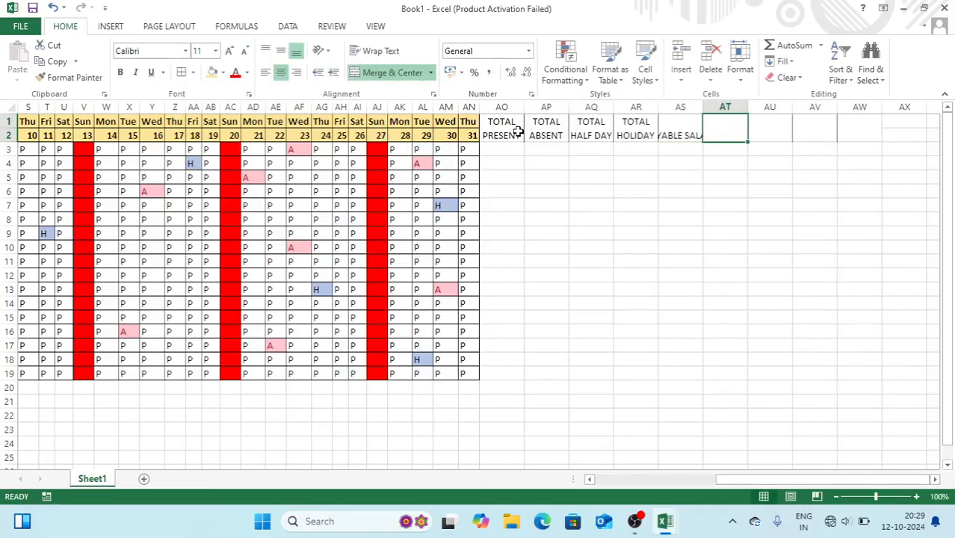
type("MONTH DAYY")
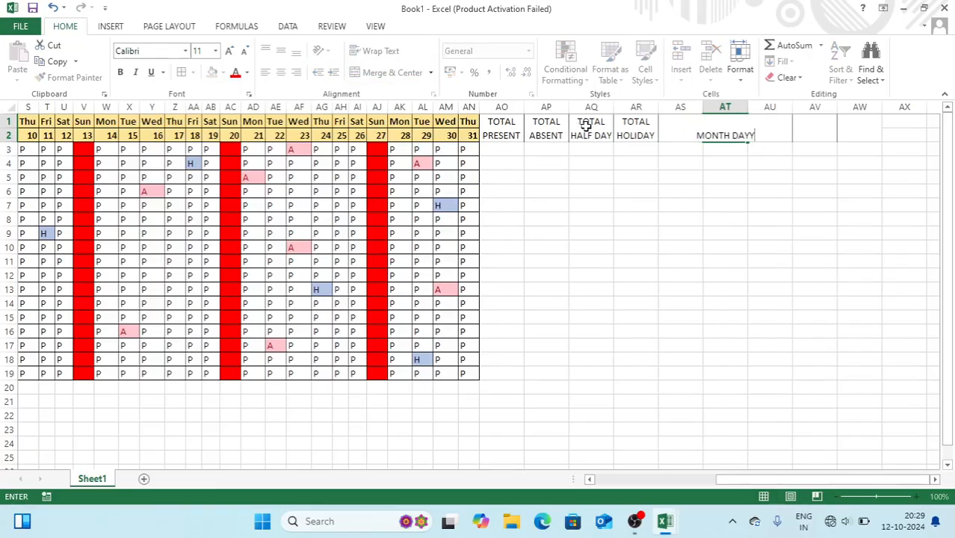
key("Tab")
type("PER ")
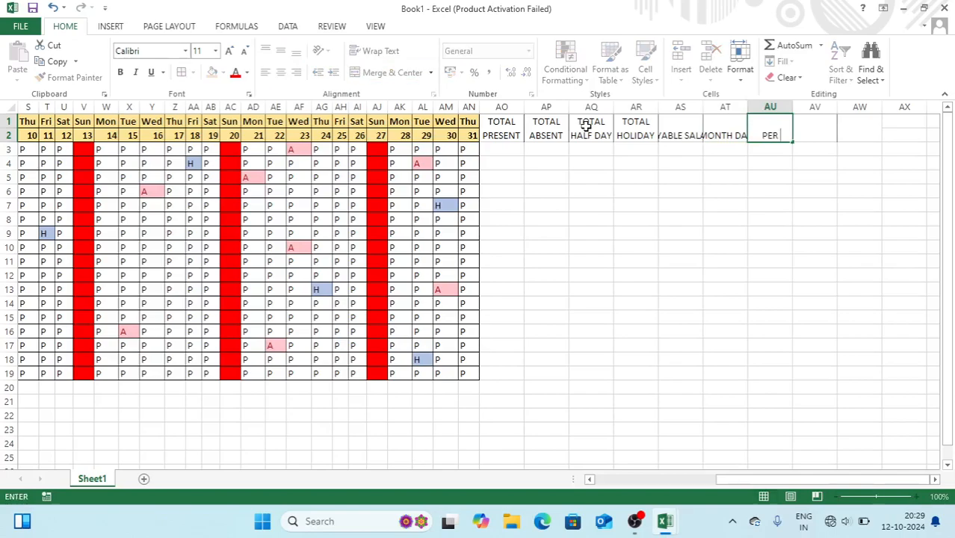
type("DAY SALARY")
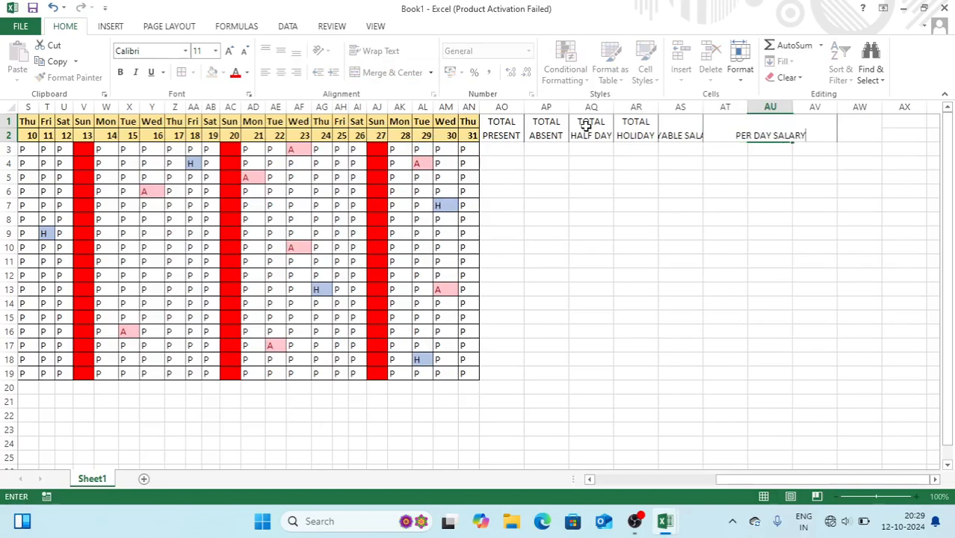
key("Tab")
type("BSIC=")
key("BackSpace")
key("BackSpace")
key("BackSpace")
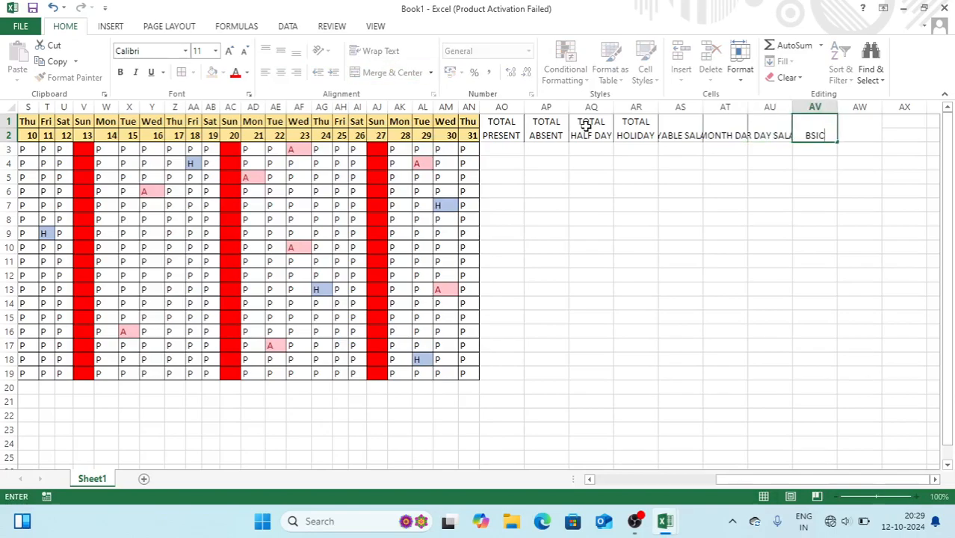
type("SIC SALARY")
key("Return")
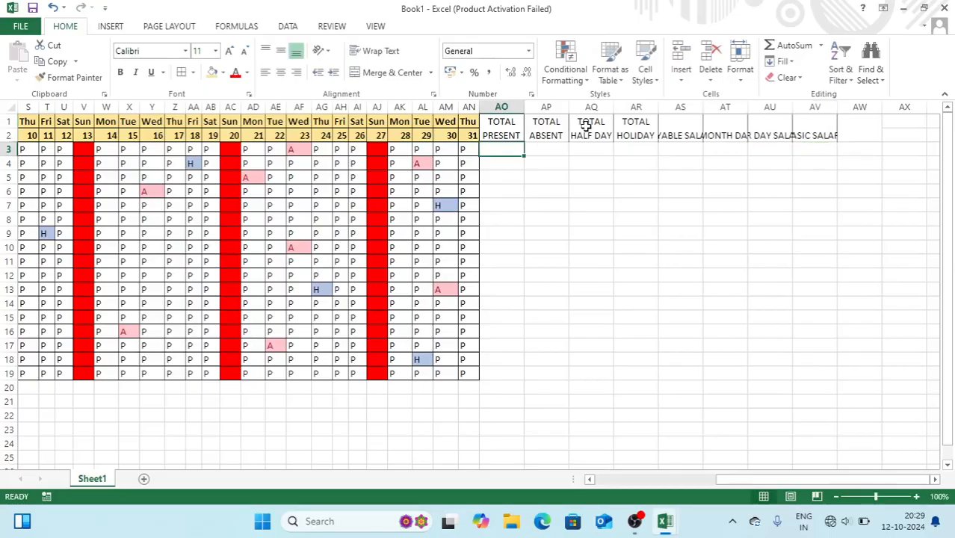
Wrap the AS–AV salary headings and add All Borders to AO1:AV19
left_click_drag(682, 120, 806, 130)
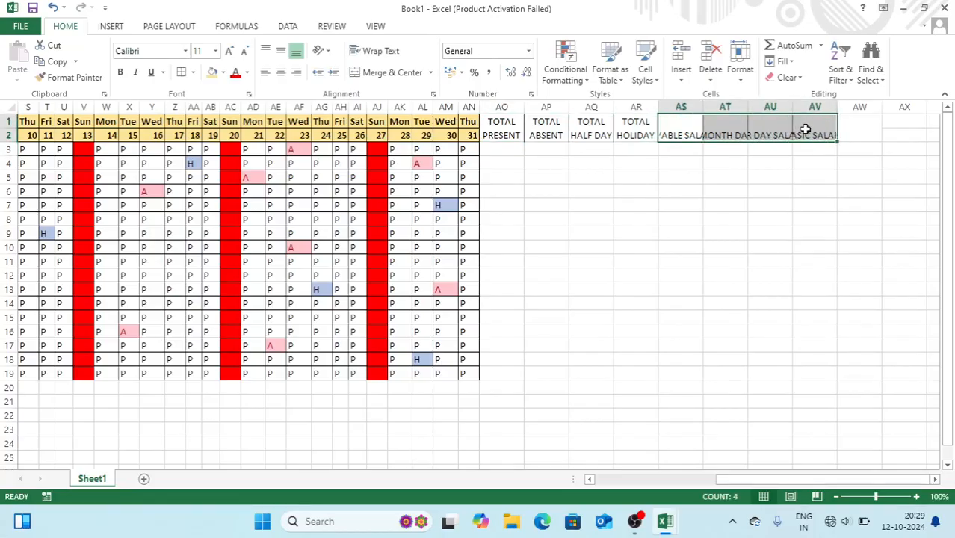
left_click(386, 52)
left_click_drag(493, 124, 798, 373)
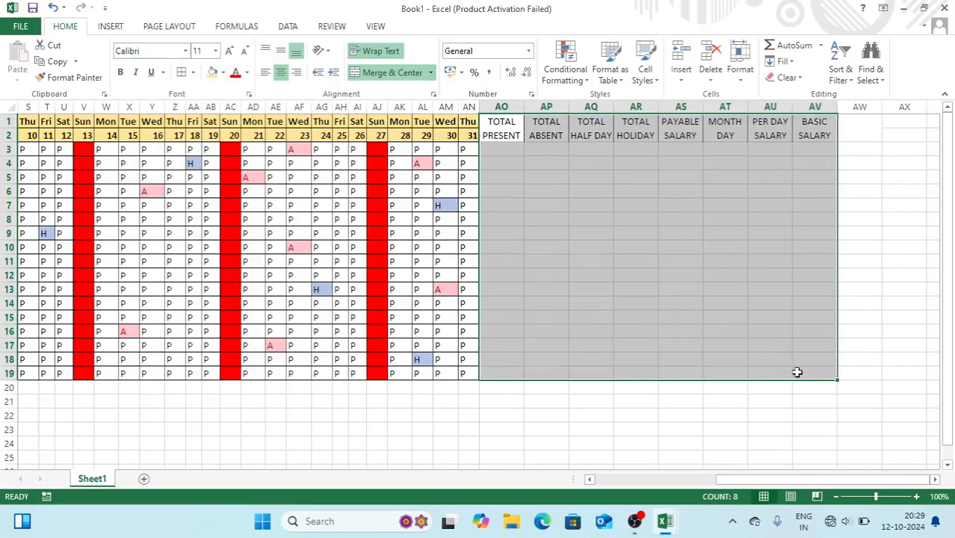
left_click(186, 77)
left_click(502, 124)
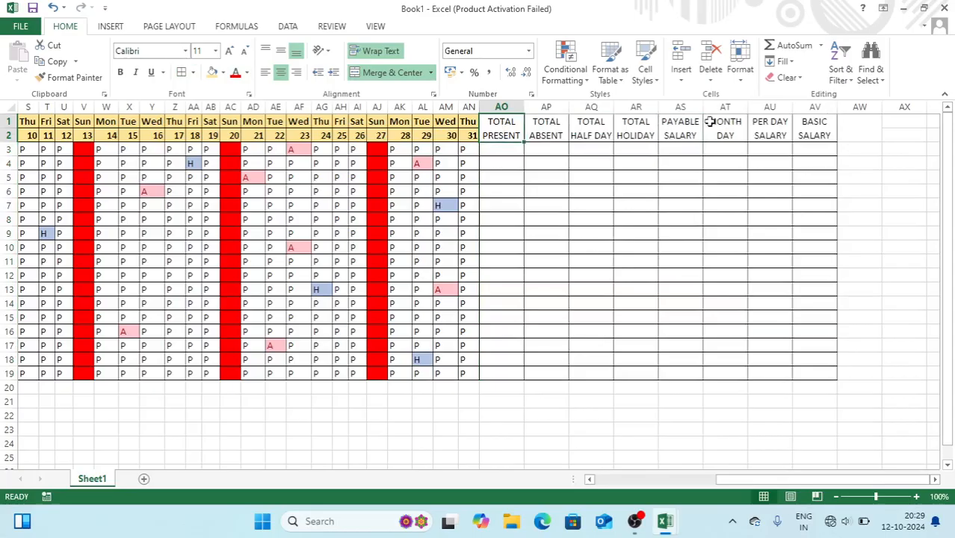
Make the summary headings bold with a tan fill colour
key("shift+Right")
key("shift+Right")
key("shift+Right")
key("shift+Right")
key("shift+Right")
key("shift+Right")
key("shift+Right")
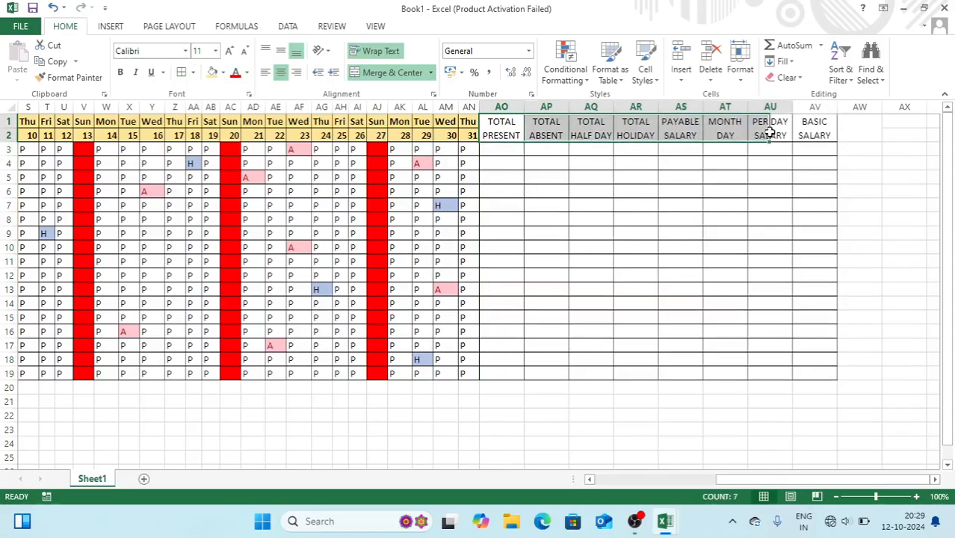
key("ctrl+b")
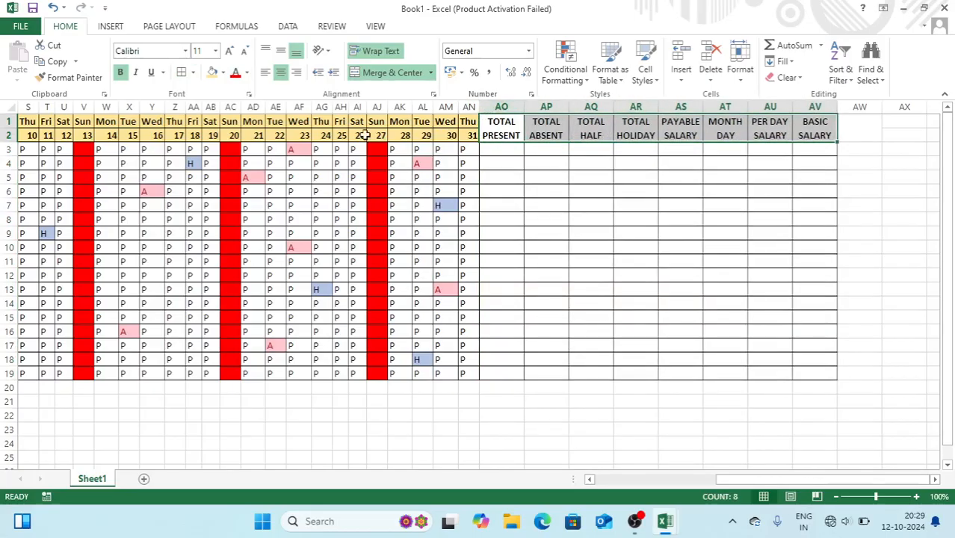
left_click(212, 72)
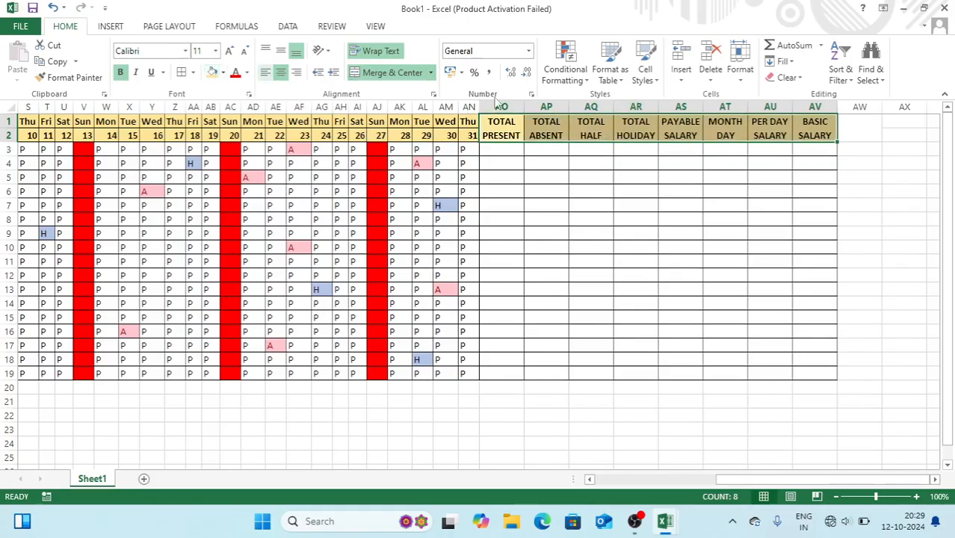
left_click(503, 152)
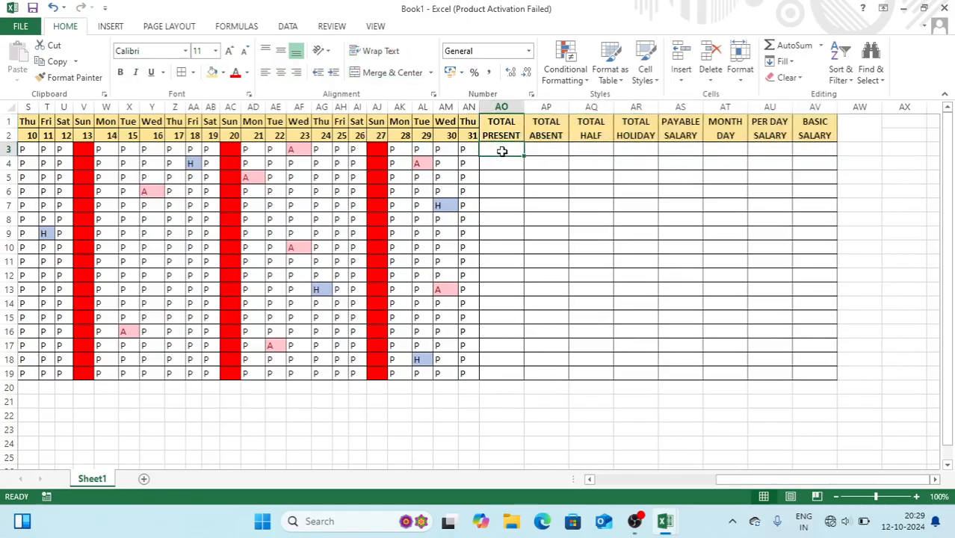
Enter =COUNTIF(J3:AN3,"P") in AO3 and copy it down to AO19
left_click_drag(745, 486, 673, 486)
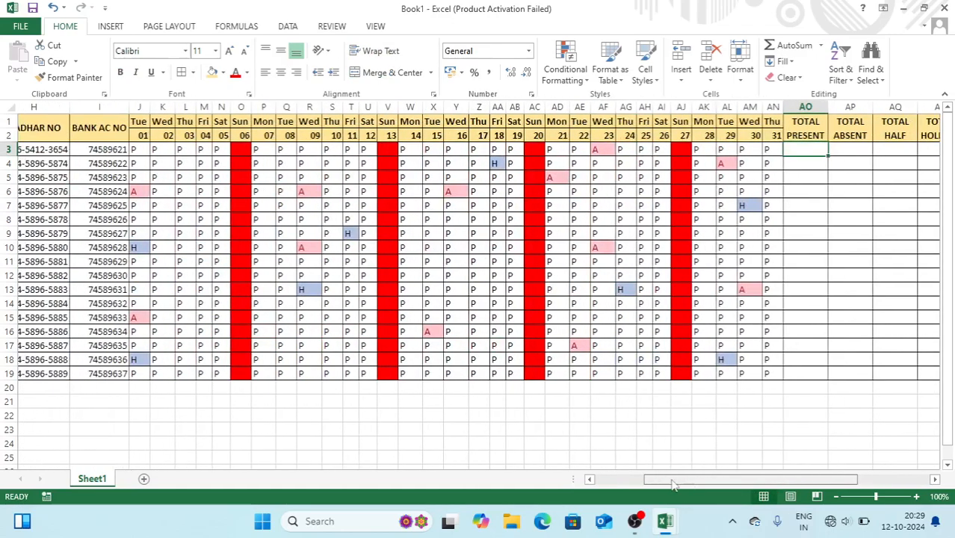
type("=")
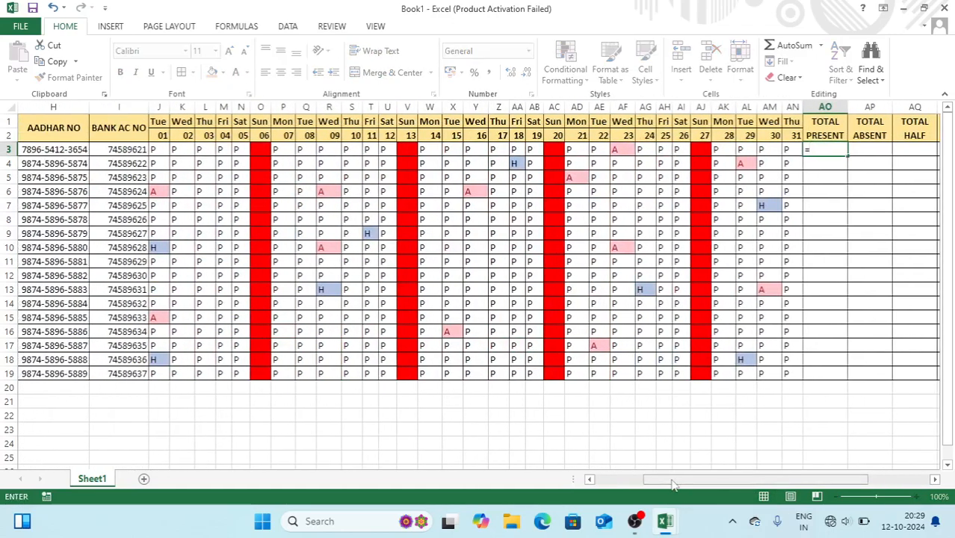
type("COUNTIF")
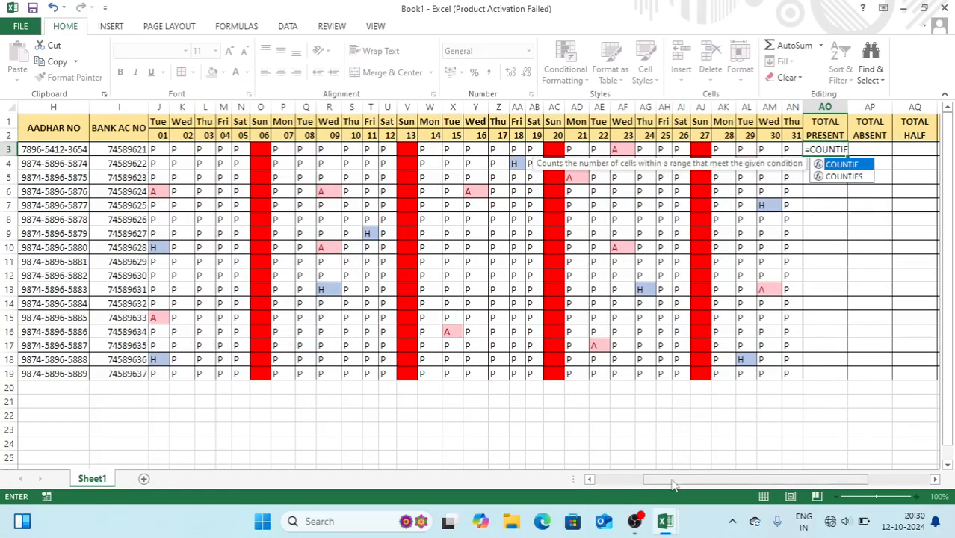
type("(")
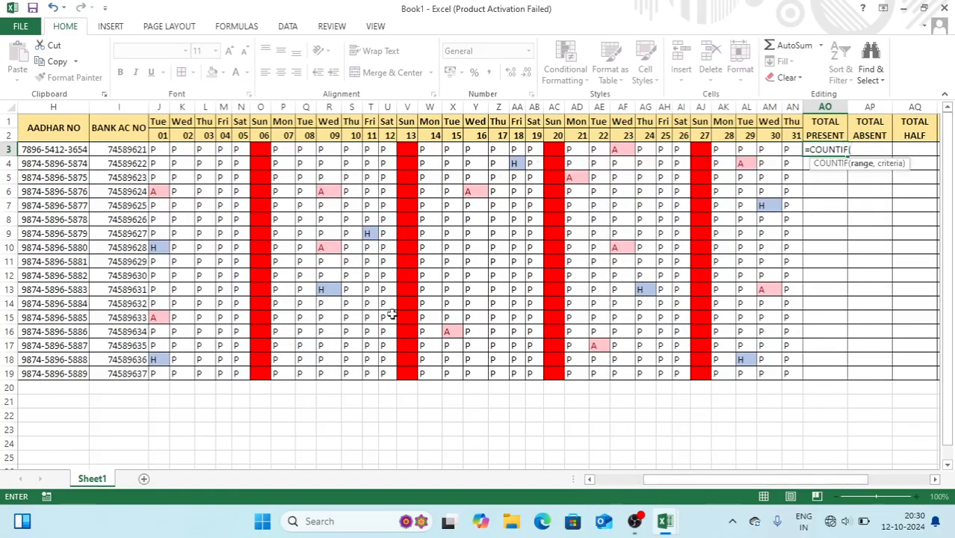
left_click_drag(157, 148, 788, 149)
type(",\"P")
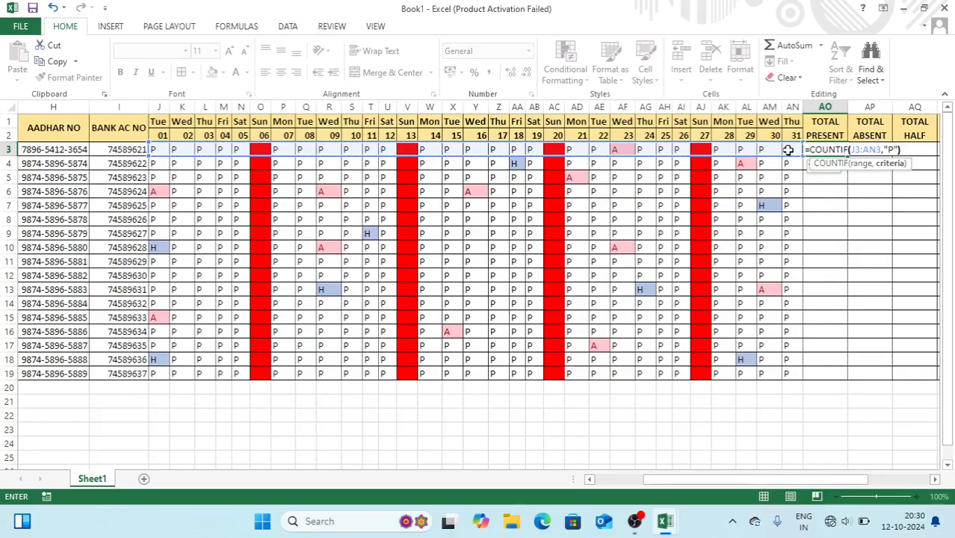
key("Return")
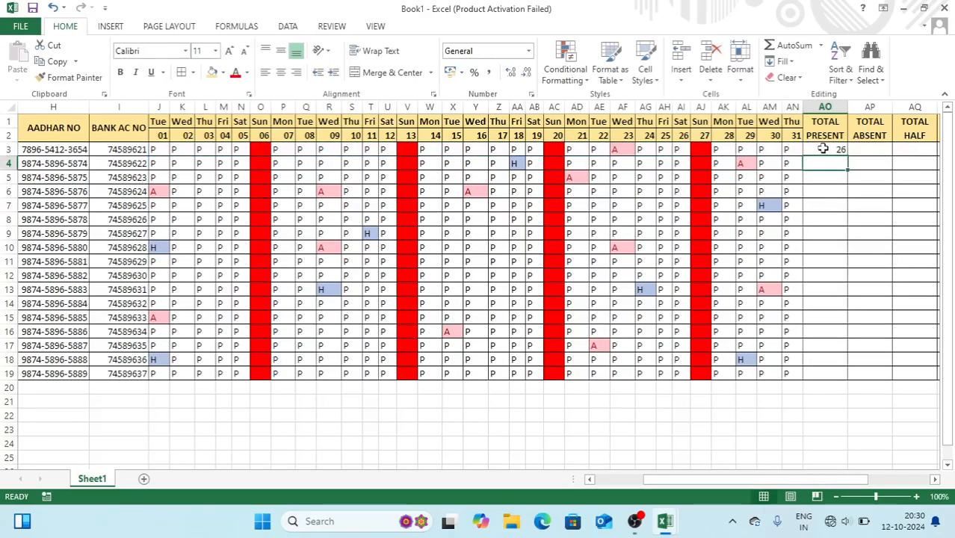
left_click(822, 149)
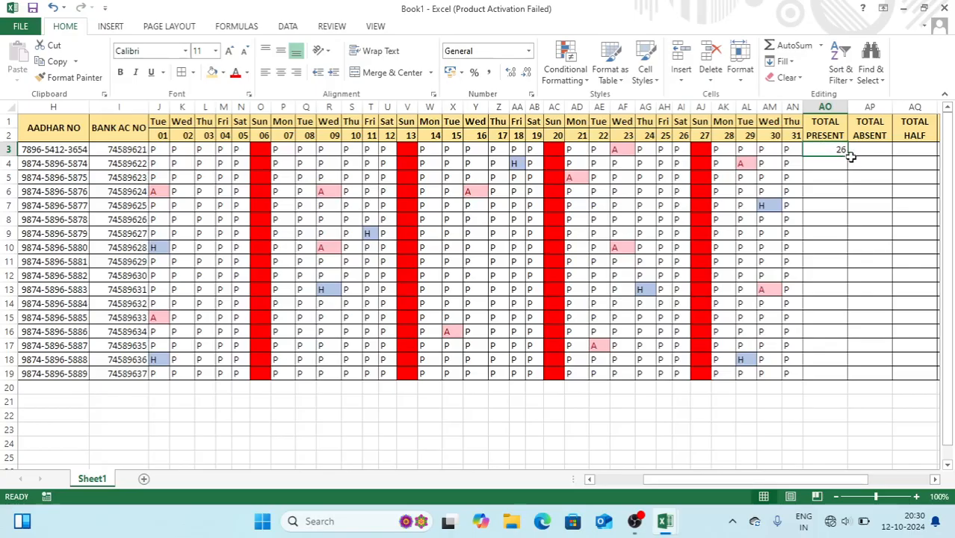
double_click(849, 156)
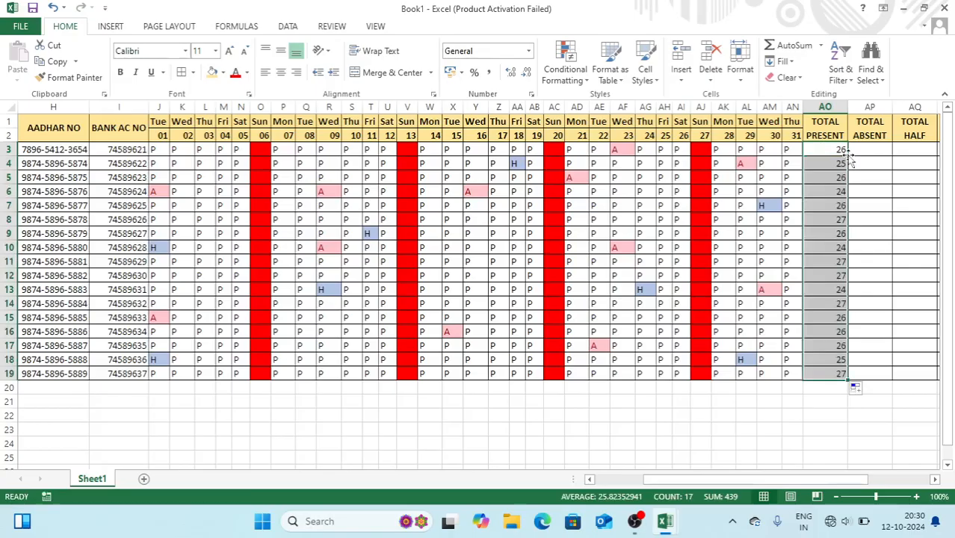
Begin the absent count formula =COUNTIF(J3:AN3,"A") in AP3
left_click(864, 152)
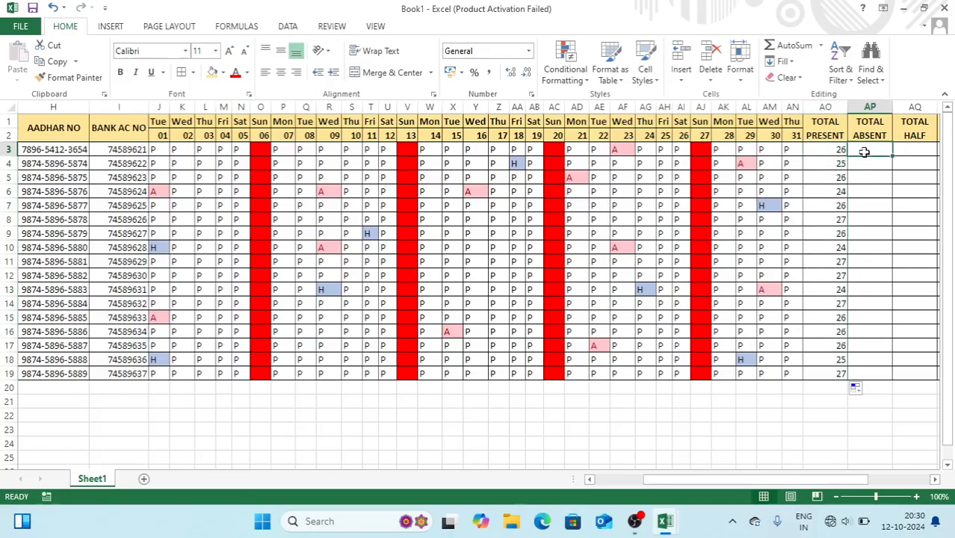
type("=COU")
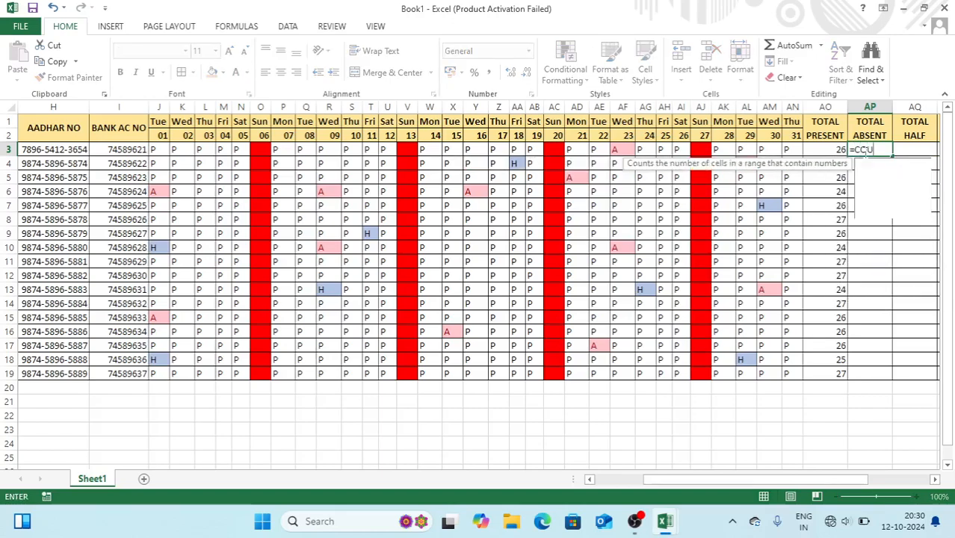
type("NTIF(")
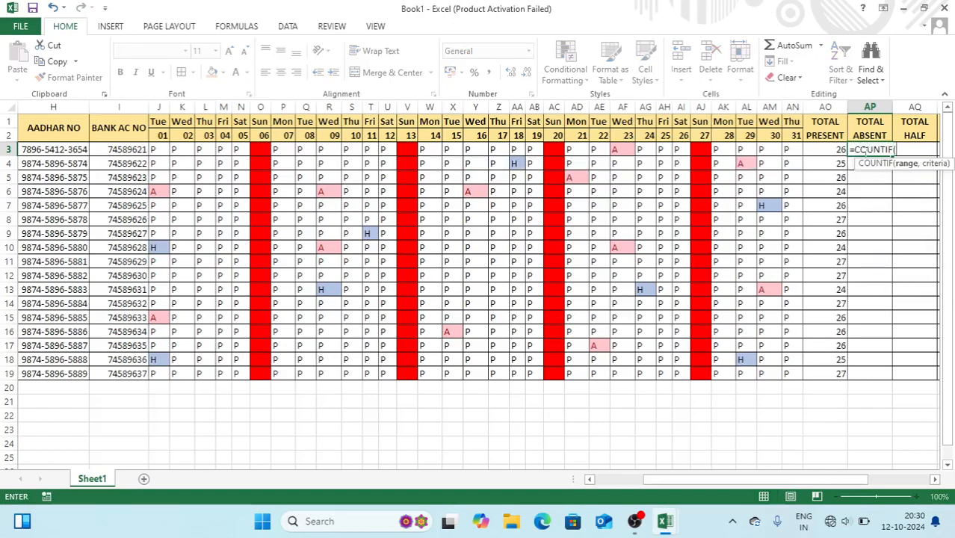
left_click_drag(794, 150, 152, 150)
type(",\"A\"")
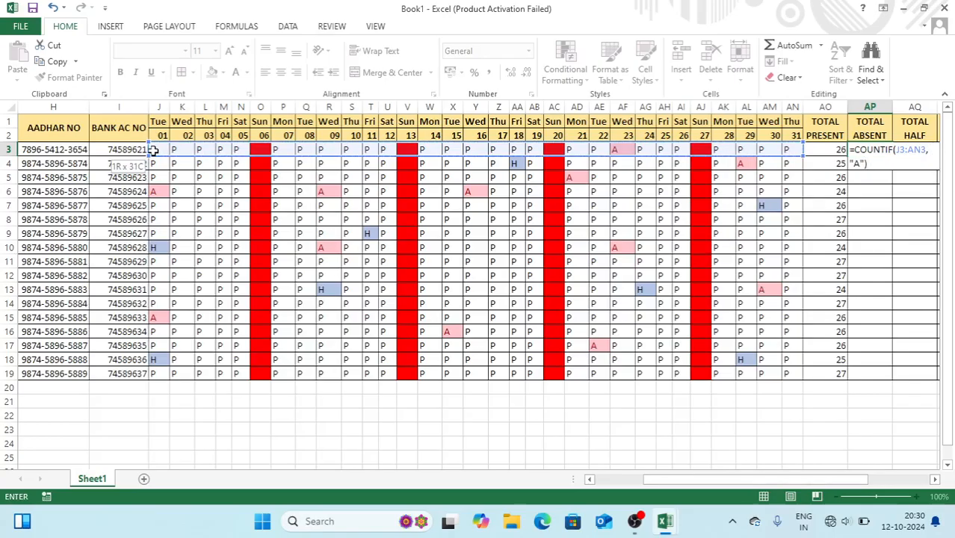
Commit the AP3 absent-count formula and copy it down to AP19
key("Return")
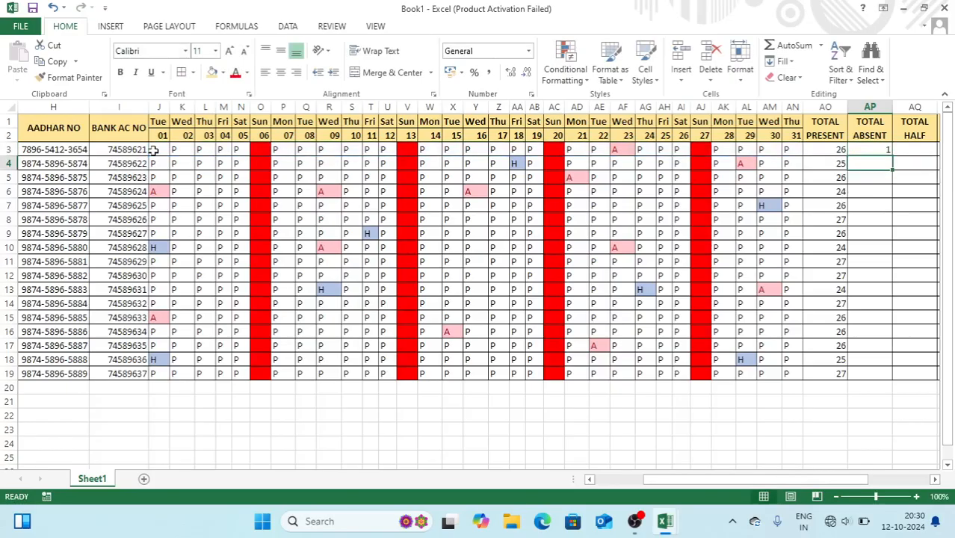
left_click(864, 150)
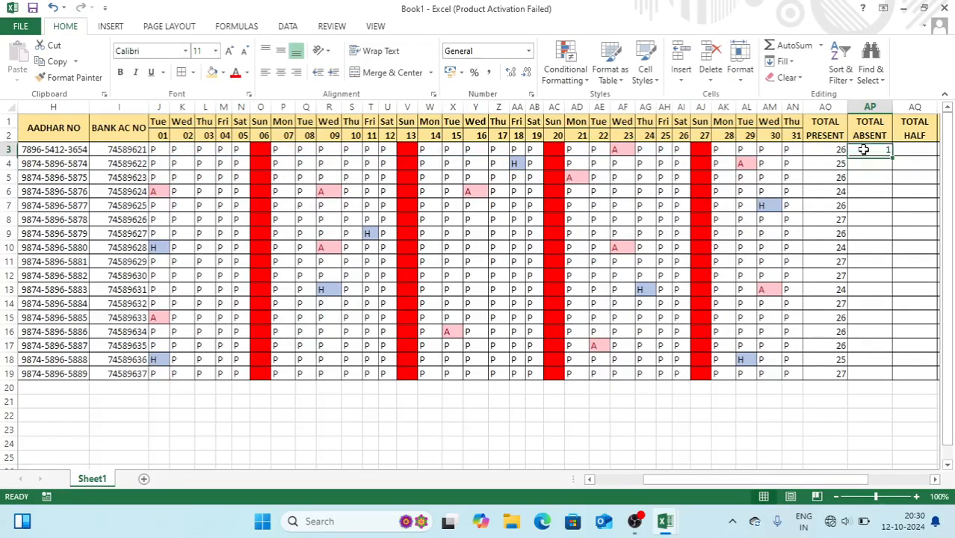
double_click(892, 158)
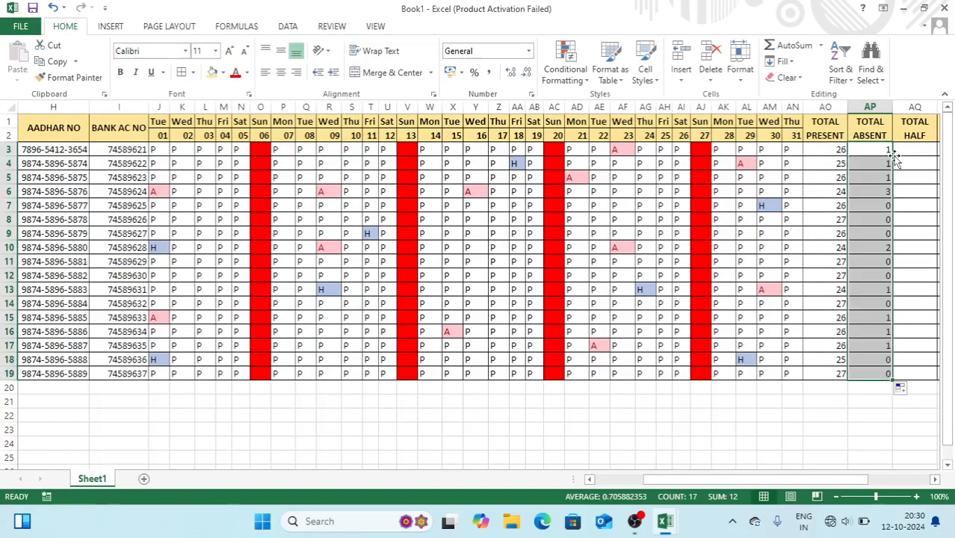
Enter =COUNTIF(J3:AN3,"H") in AQ3 and copy it down to AQ19
left_click(913, 151)
type("=")
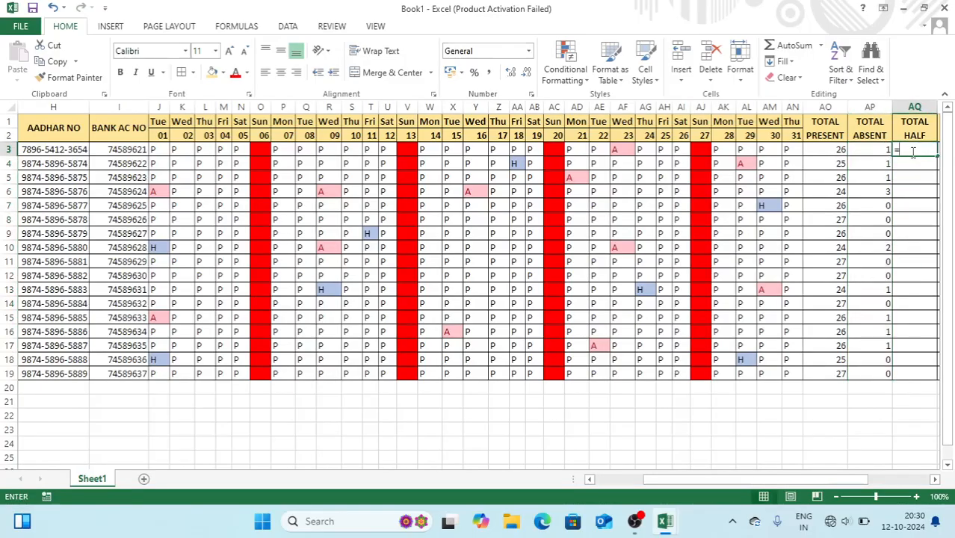
type("COUNT")
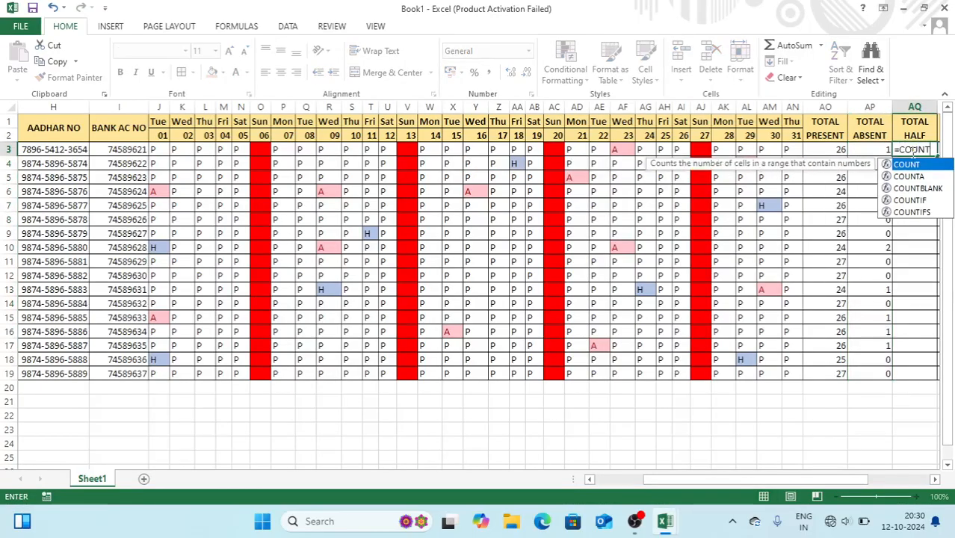
type("IF")
key("Tab")
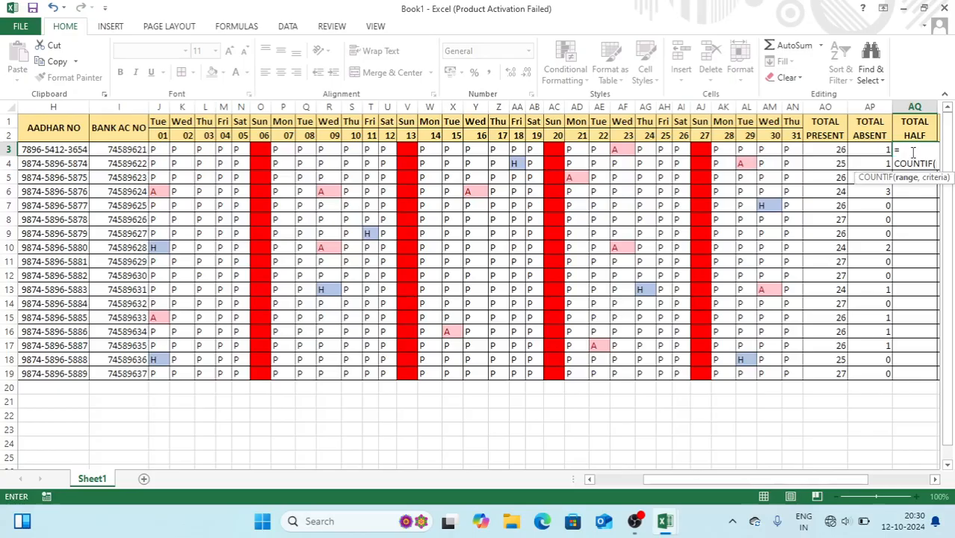
left_click_drag(792, 149, 162, 147)
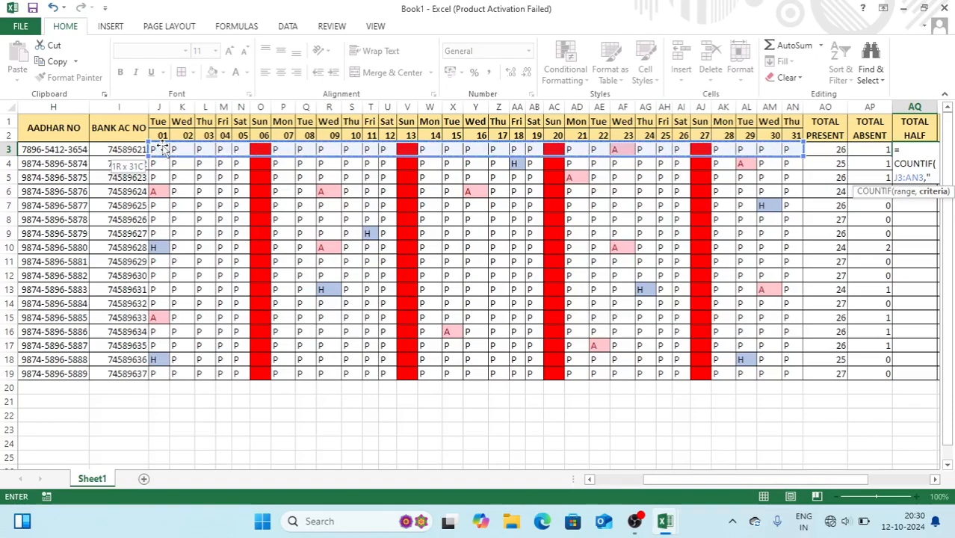
type("\"H\")")
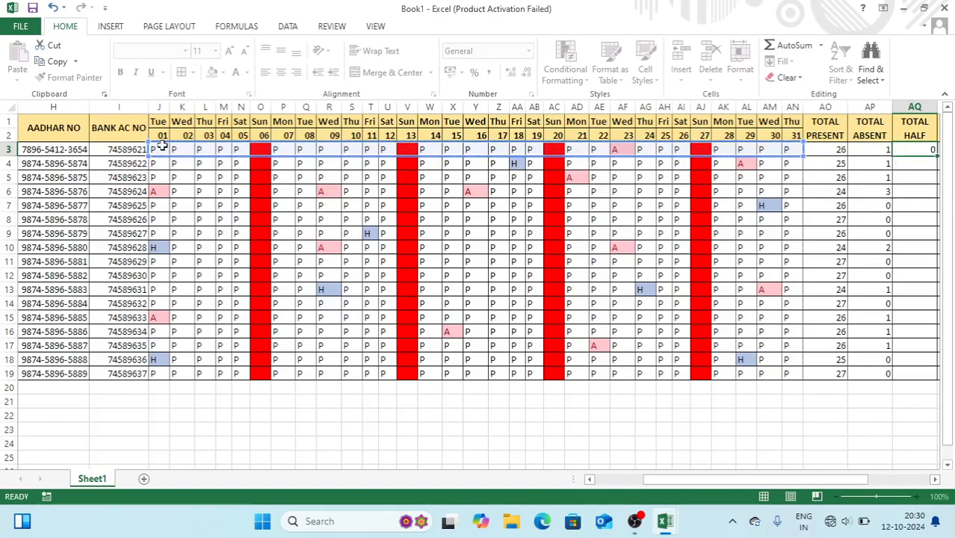
key("Return")
left_click(909, 149)
double_click(939, 155)
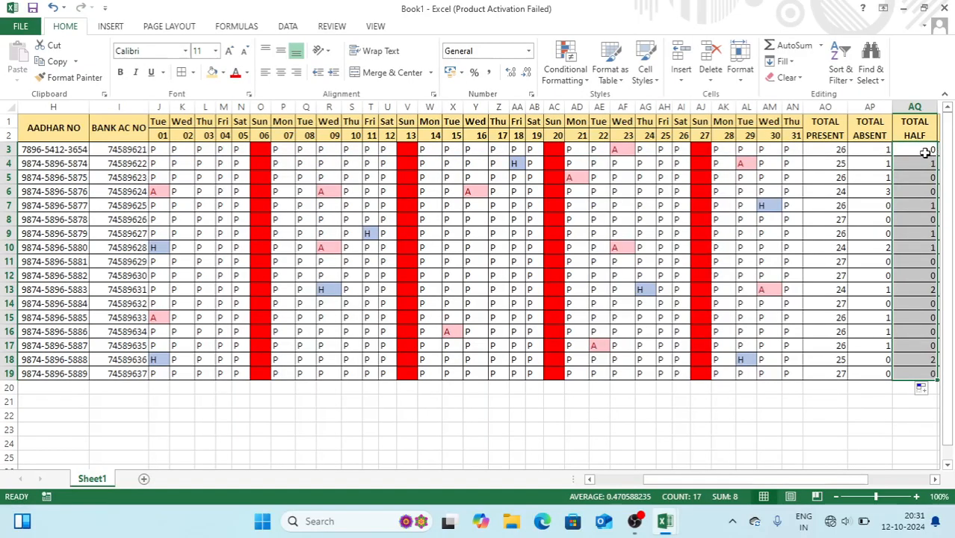
left_click(924, 152)
Enter =COUNTBLANK(J3:AN3) in AR3 and copy it down to AR19, showing 4 per employee
key("Right")
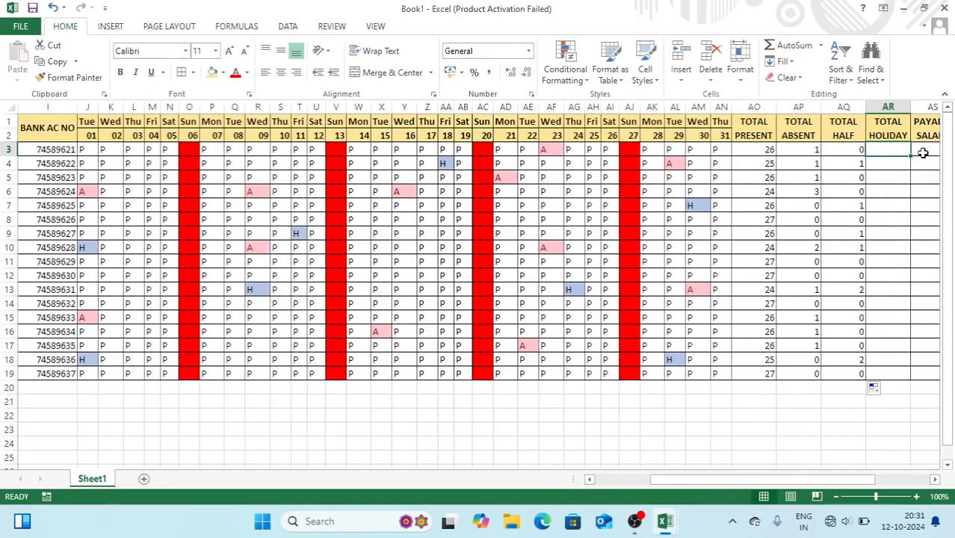
type("=")
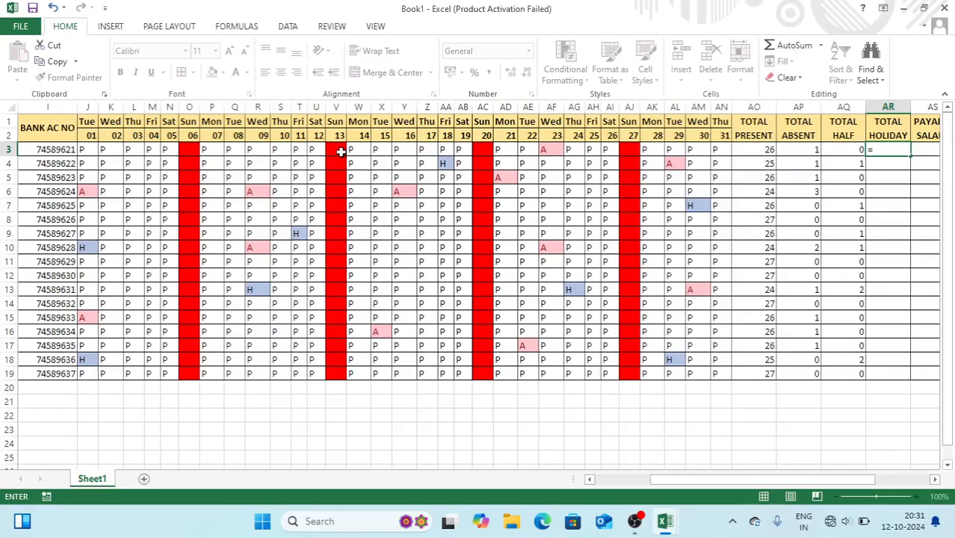
type("COUNT")
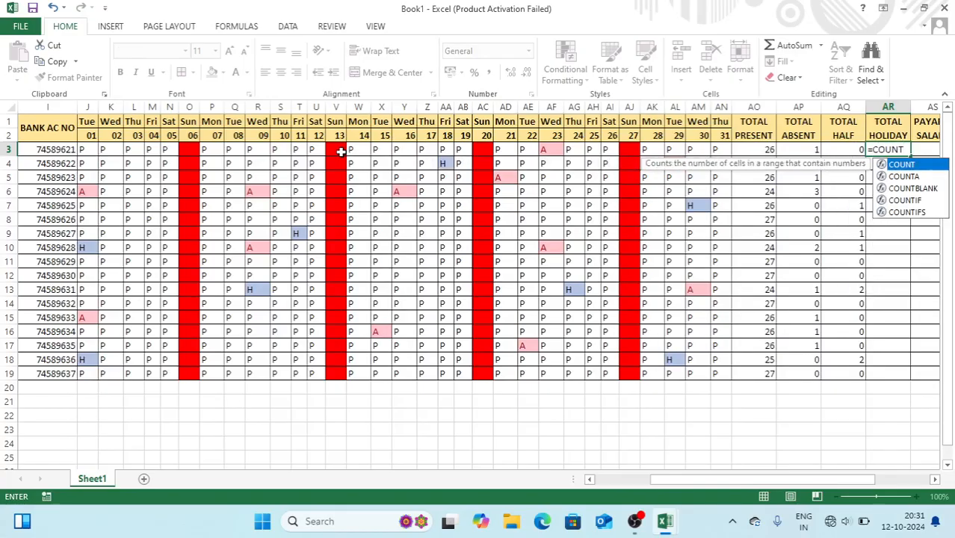
type("B")
key("Tab")
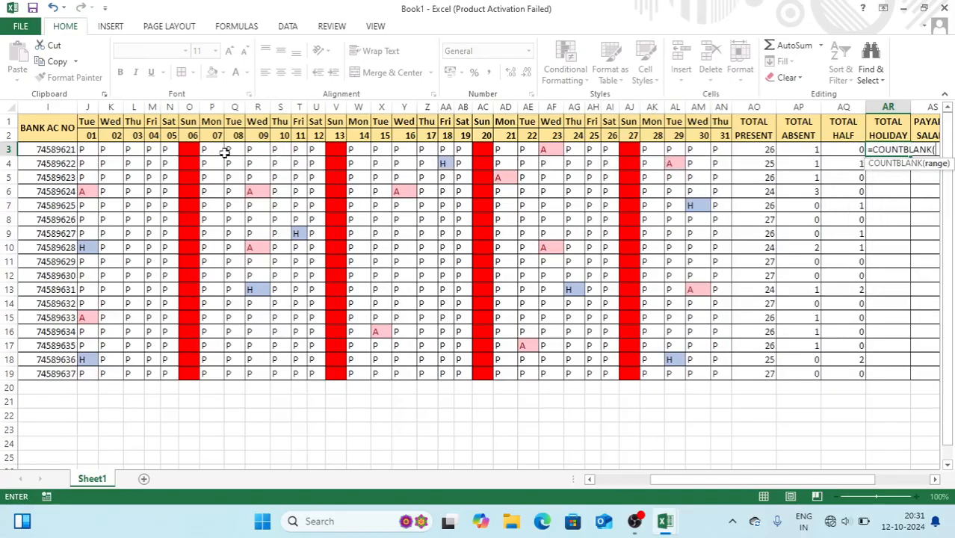
left_click(93, 150)
left_click_drag(100, 149, 715, 149)
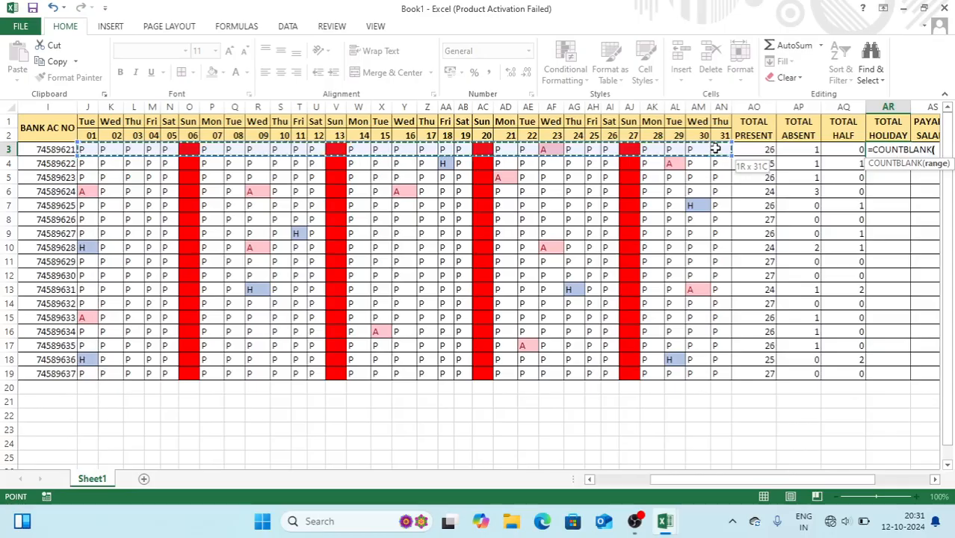
key("Return")
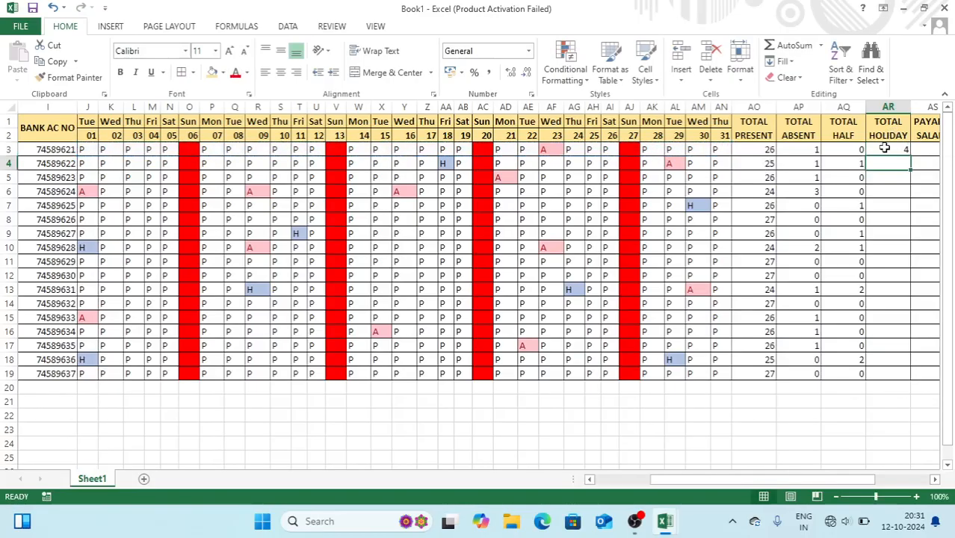
left_click(885, 150)
double_click(910, 156)
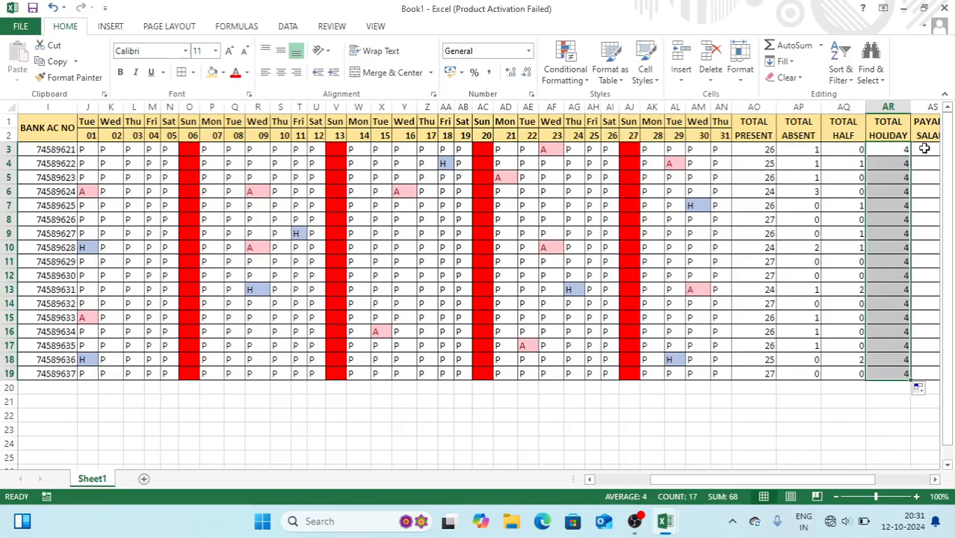
left_click(925, 148)
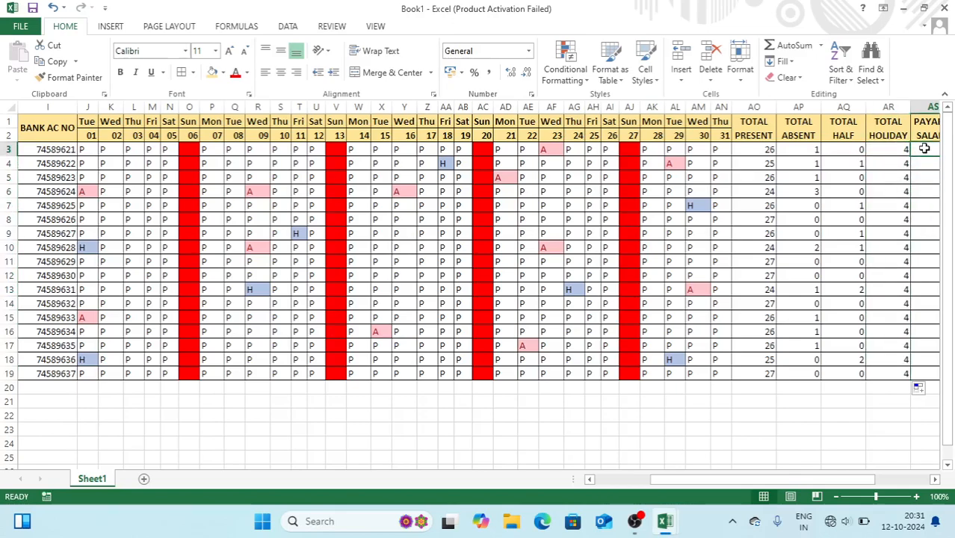
key("Right")
key("Right")
key("Right")
key("Right")
key("Right")
key("Right")
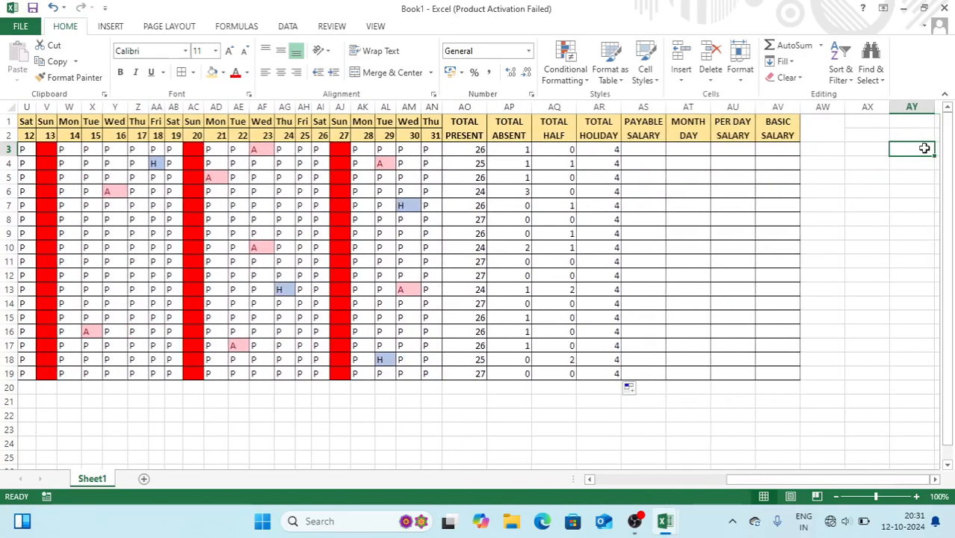
Enter 15000 and 16000 in AS3:AS4 and extend the series to 31000 in AS19
left_click(645, 161)
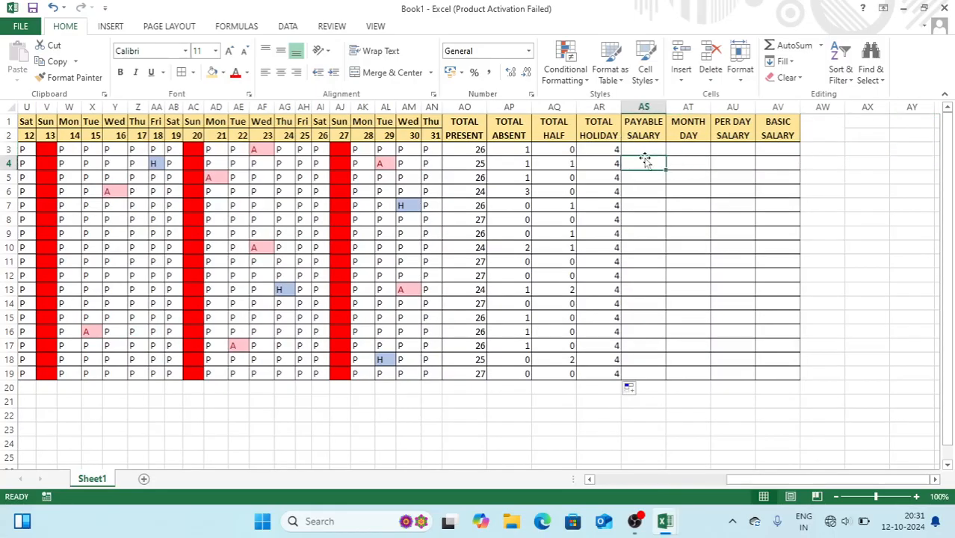
left_click(645, 155)
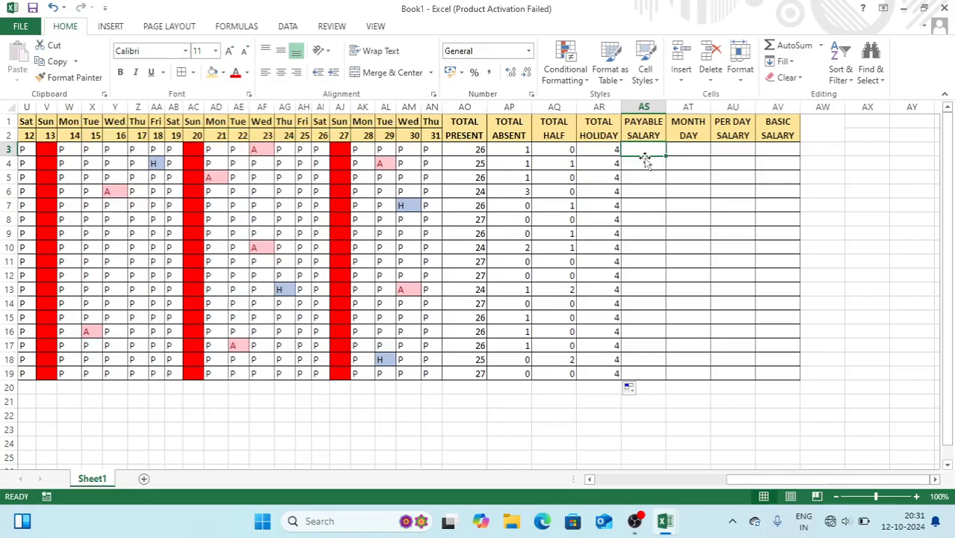
type("15000")
key("Return")
type("1600")
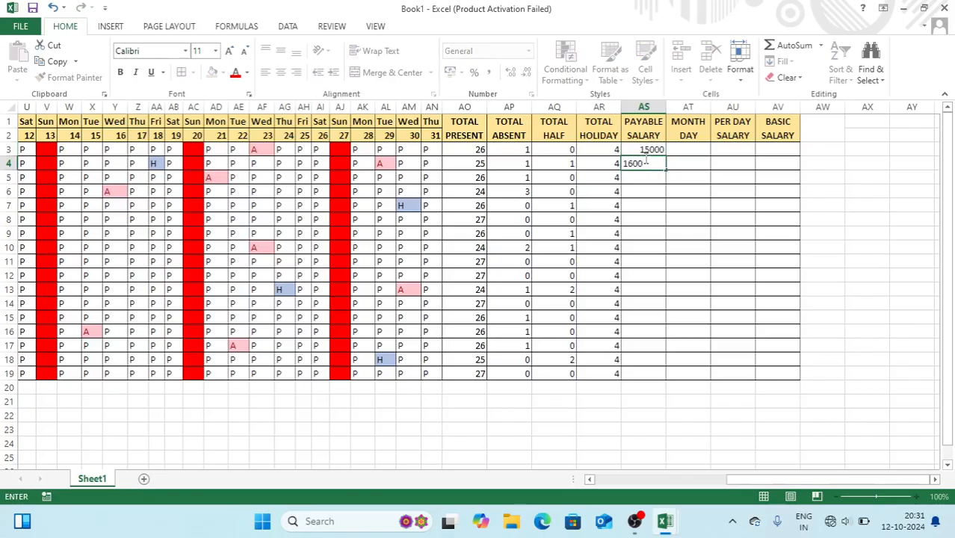
type("0")
key("Return")
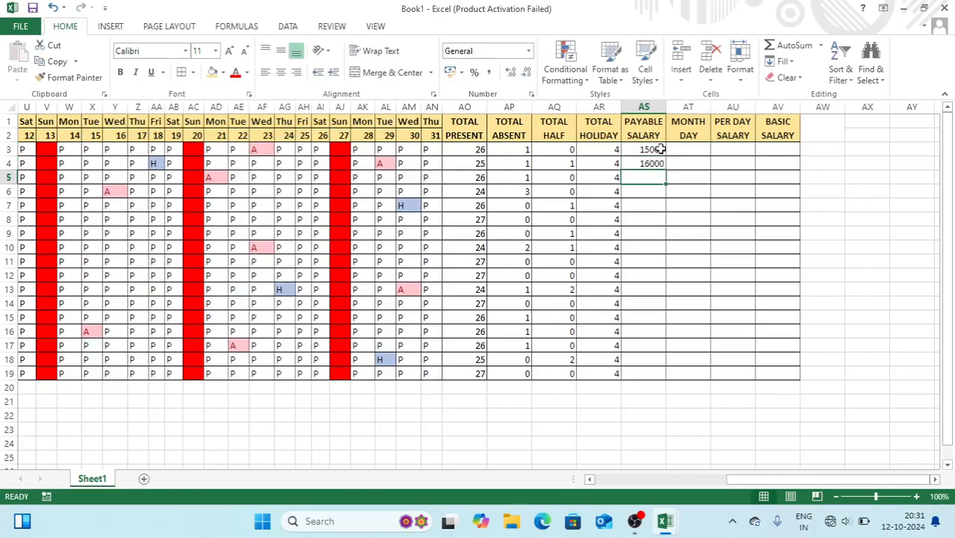
left_click(660, 150)
left_click_drag(661, 149, 666, 378)
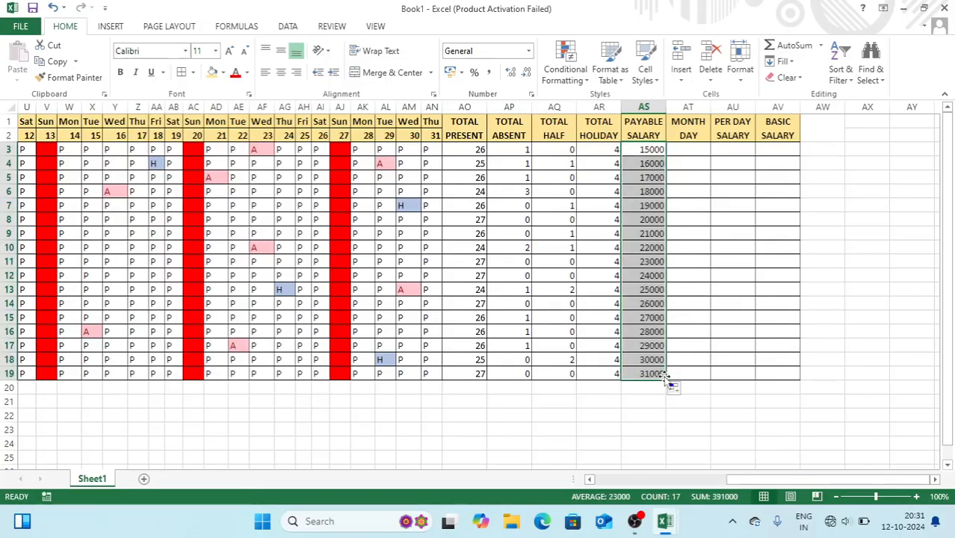
Enter 31 in AT3 and fill it down the MONTH DAY column to row 19
left_click(692, 152)
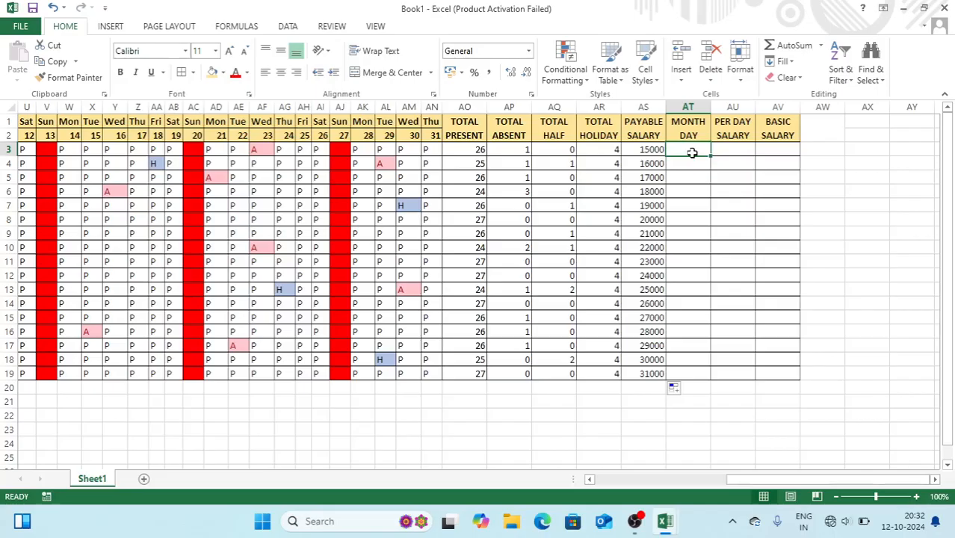
type("31")
key("Return")
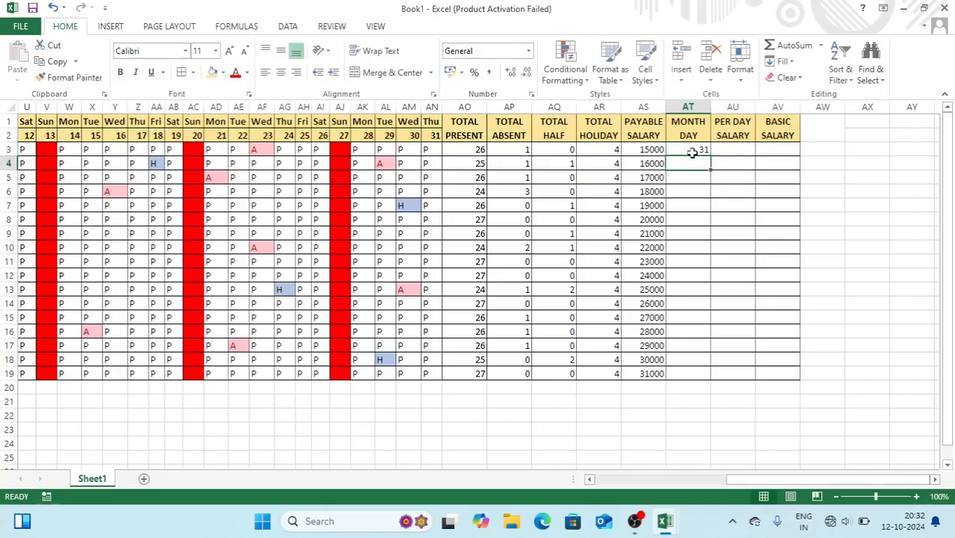
left_click(693, 149)
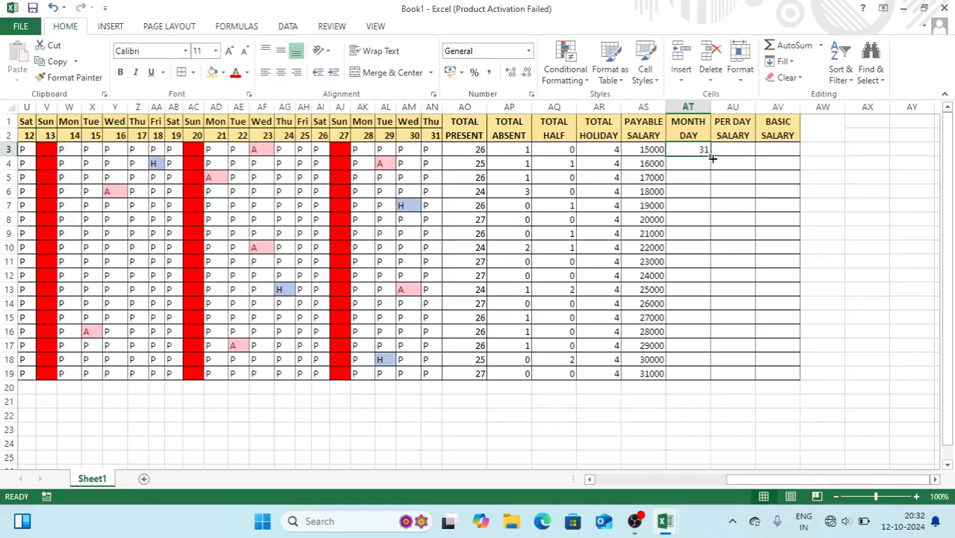
double_click(712, 158)
left_click(731, 151)
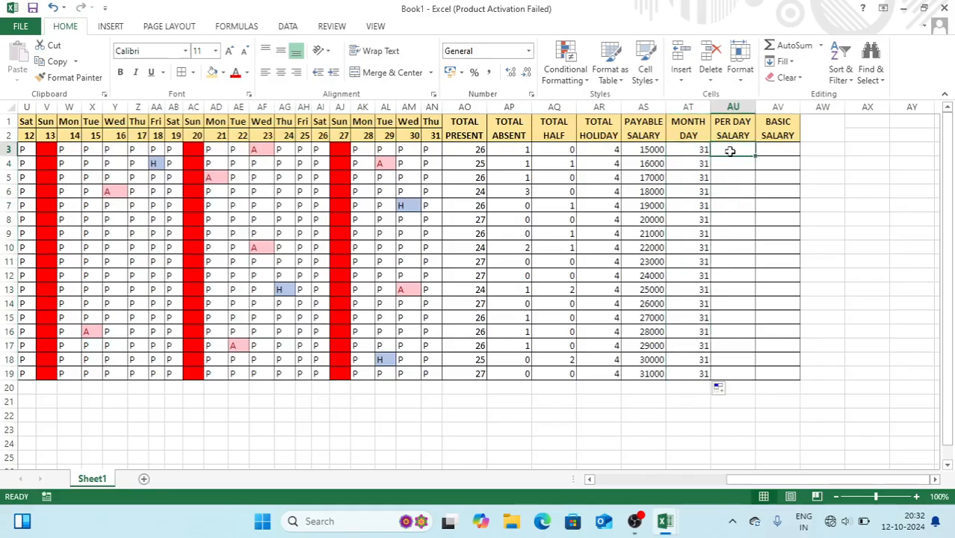
left_click(644, 149)
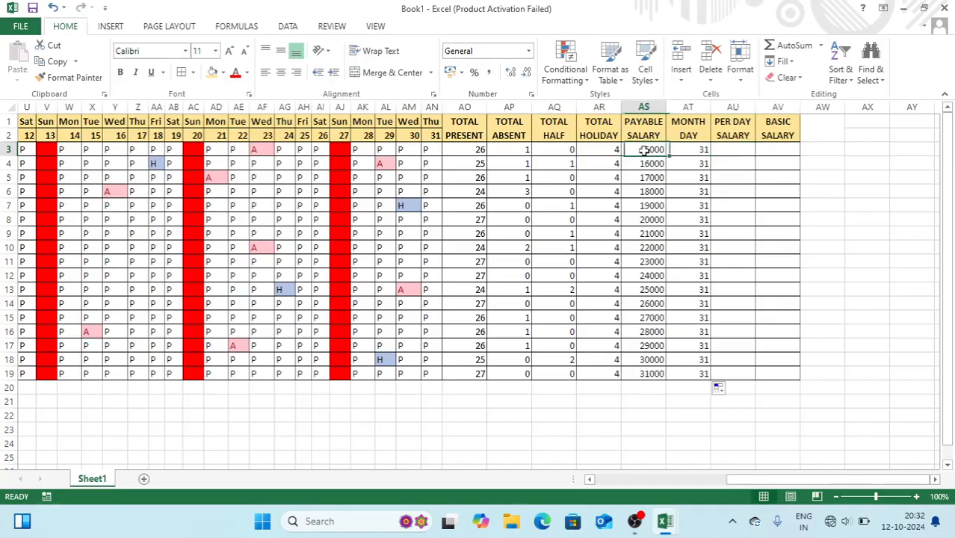
left_click(690, 152)
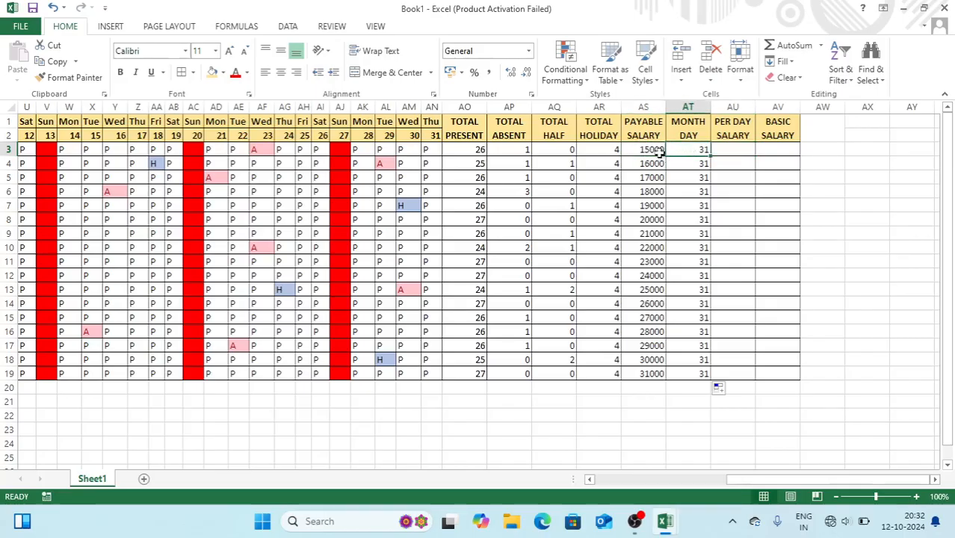
Enter =AS3/AT3 in AU3 to compute row 3's per-day salary
left_click(725, 149)
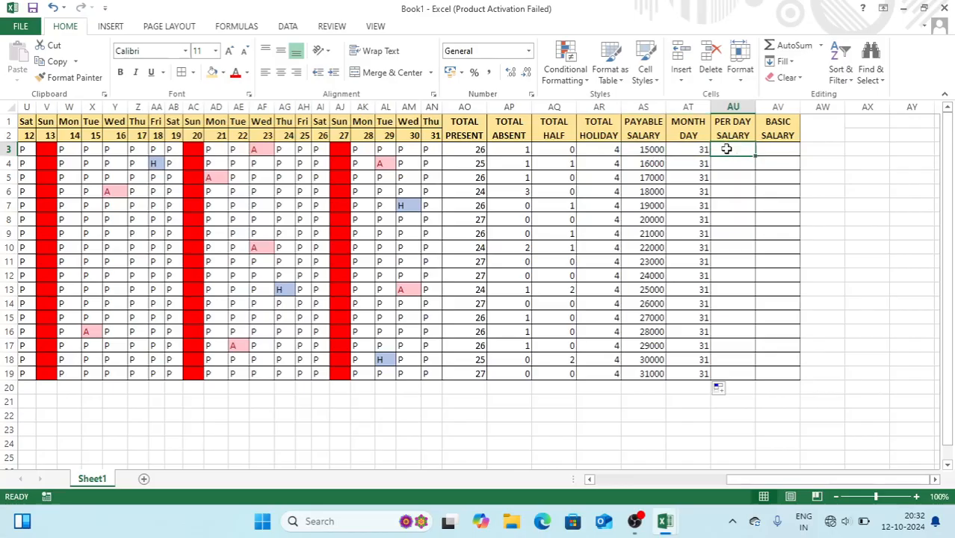
type("=")
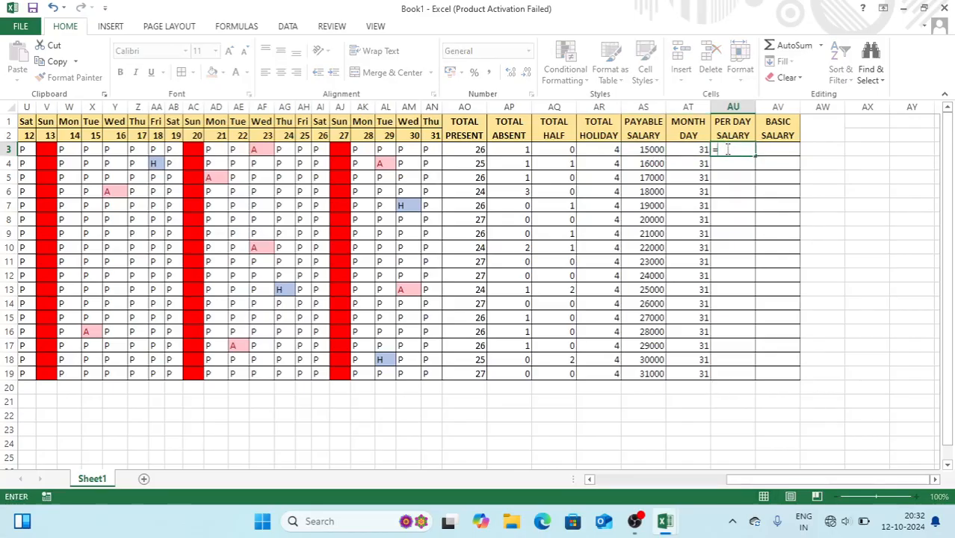
left_click(647, 148)
type("/")
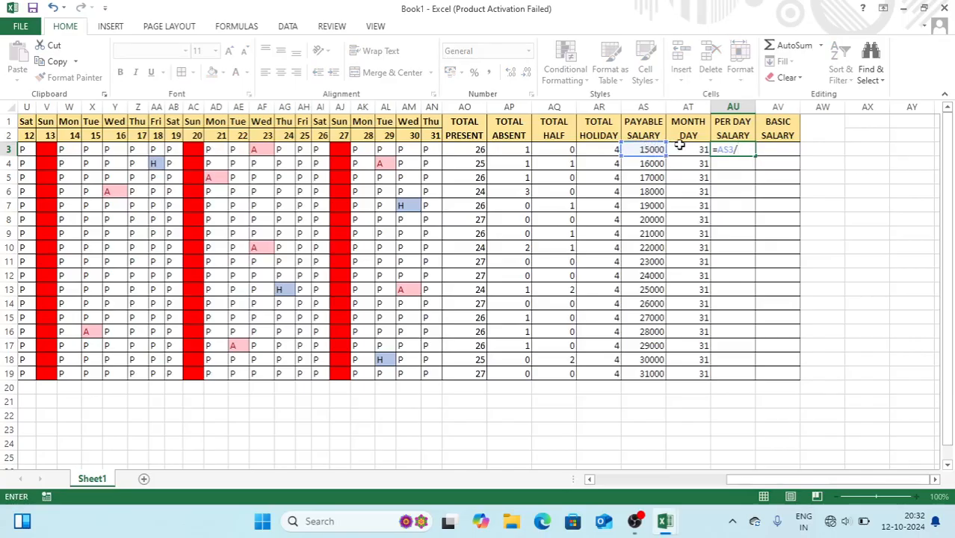
left_click(682, 148)
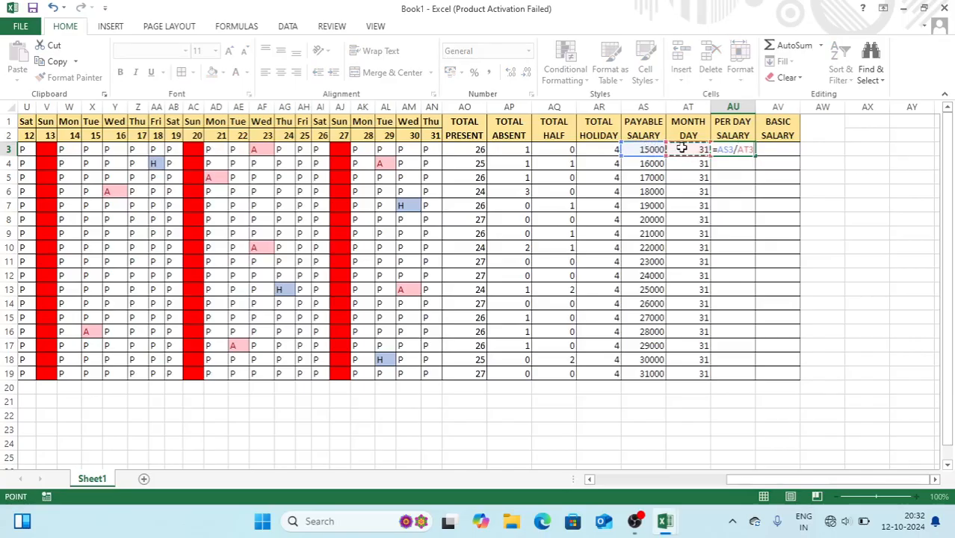
key("Return")
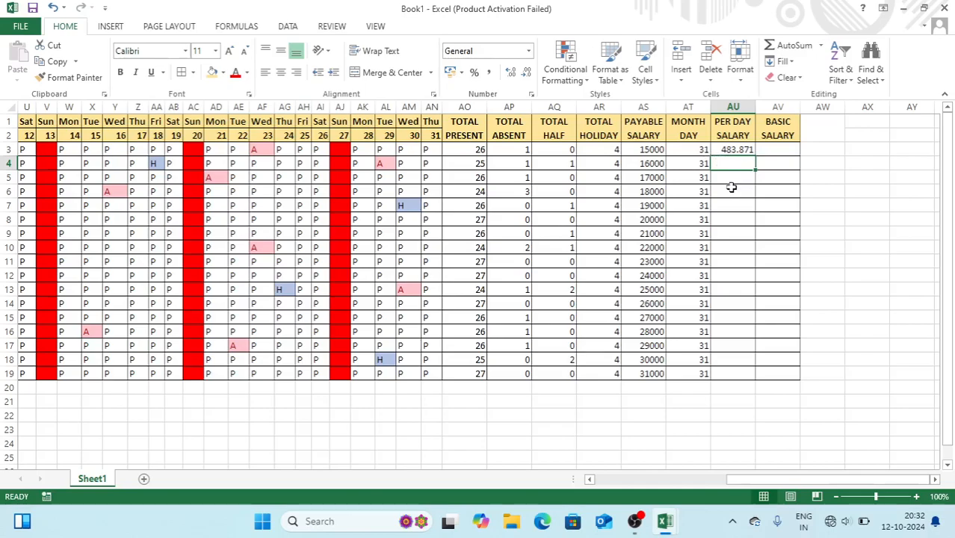
Enter =AS4/AT4 in AU4 and fill the formula down to AU19
type("=")
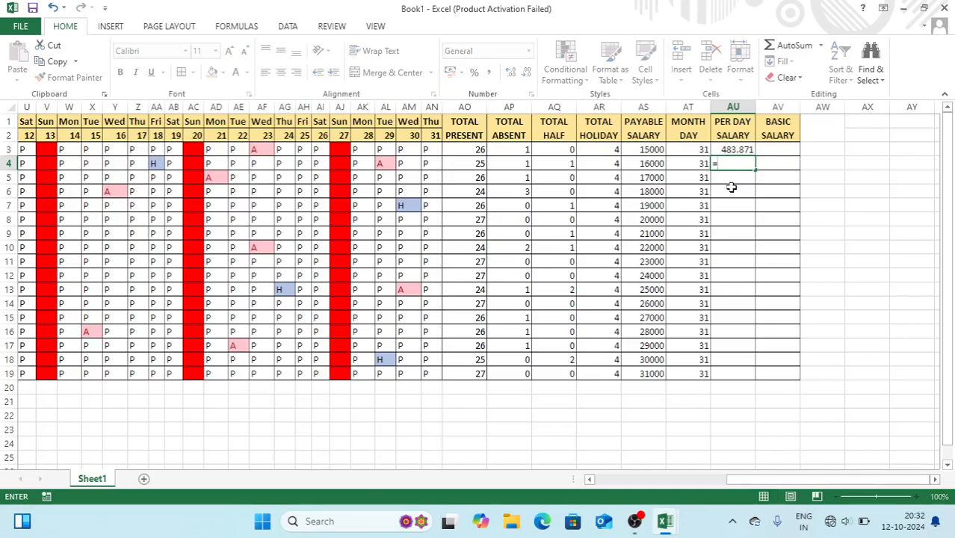
left_click(654, 163)
type("/")
left_click(681, 164)
key("Return")
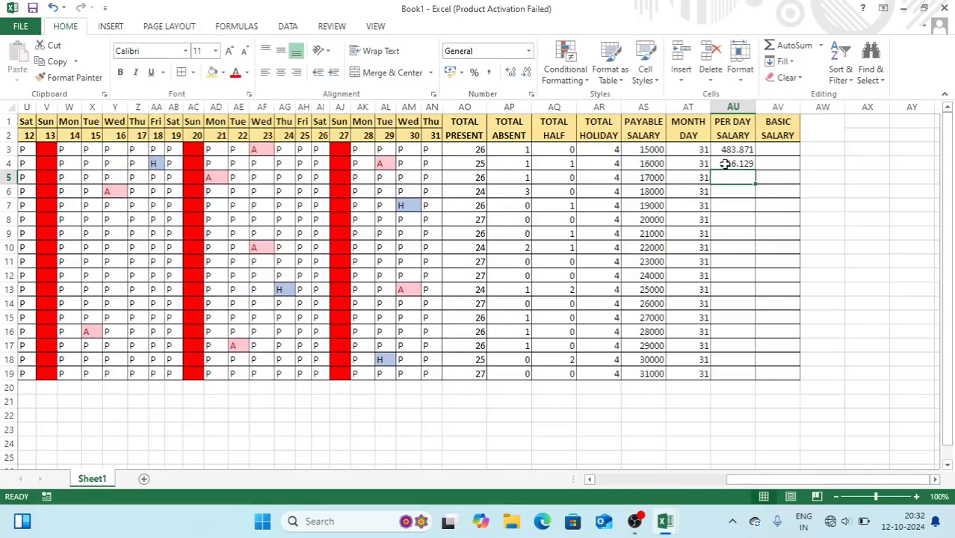
left_click(727, 164)
left_click_drag(756, 170, 757, 170)
double_click(756, 170)
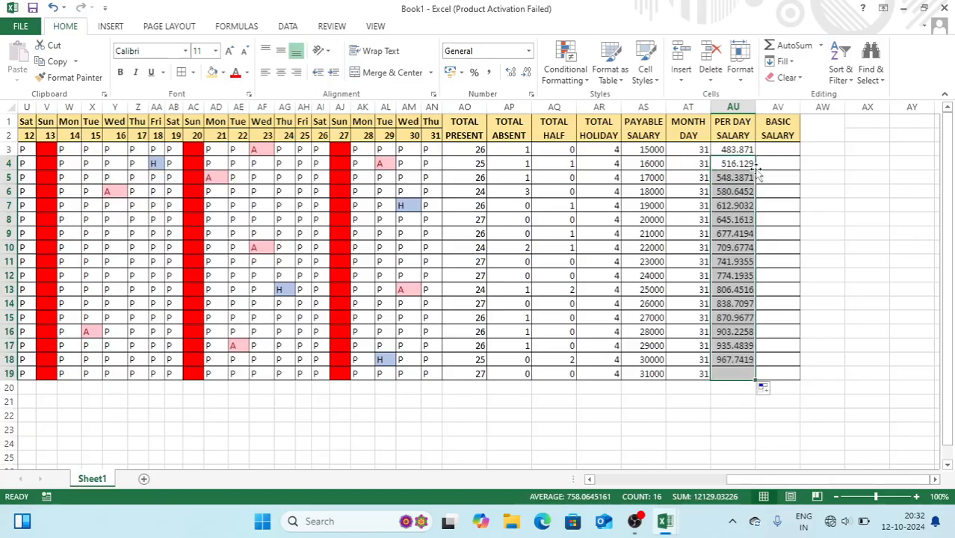
left_click(769, 149)
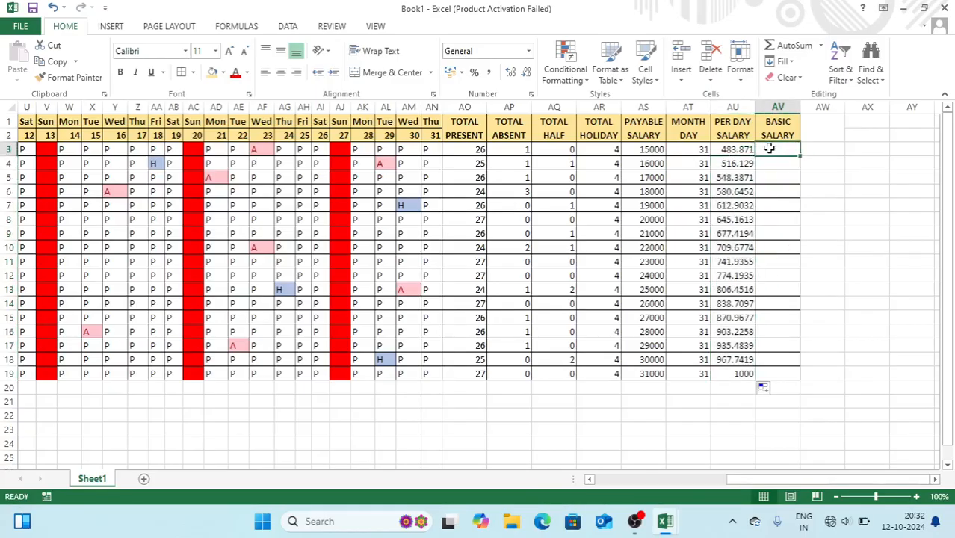
Start =SUM(AO3,AR3,AQ3/ in AV3, adding present days, holidays and the halved half-days
type("=SUM(")
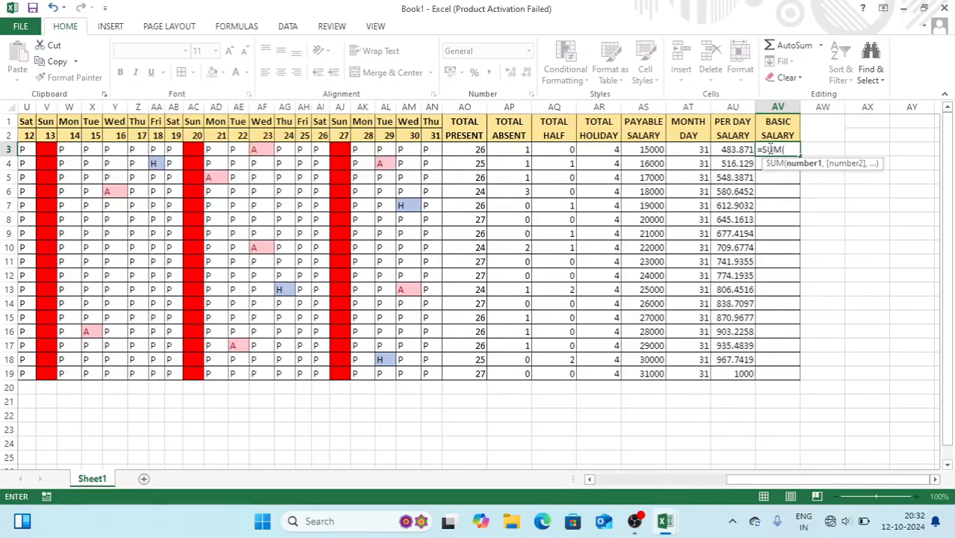
left_click(467, 148)
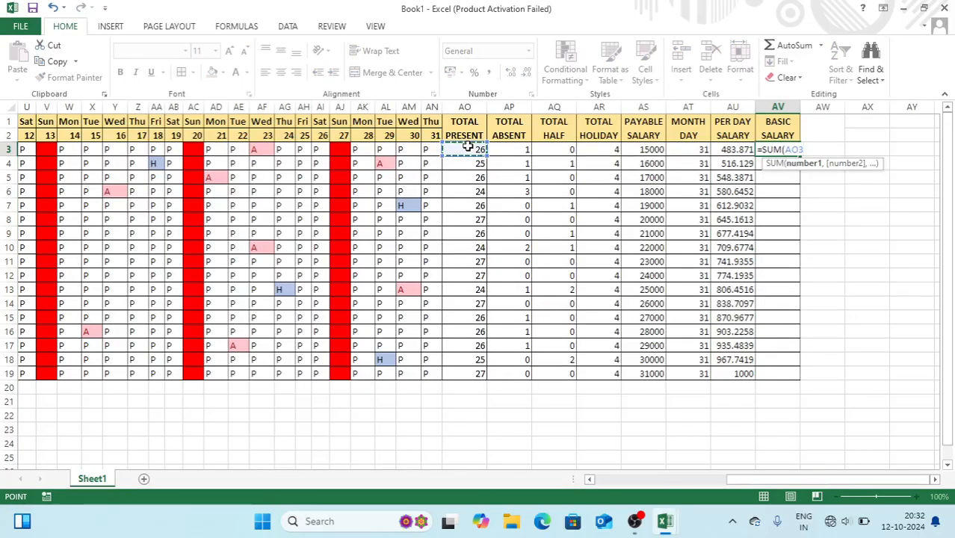
type(",")
left_click(599, 150)
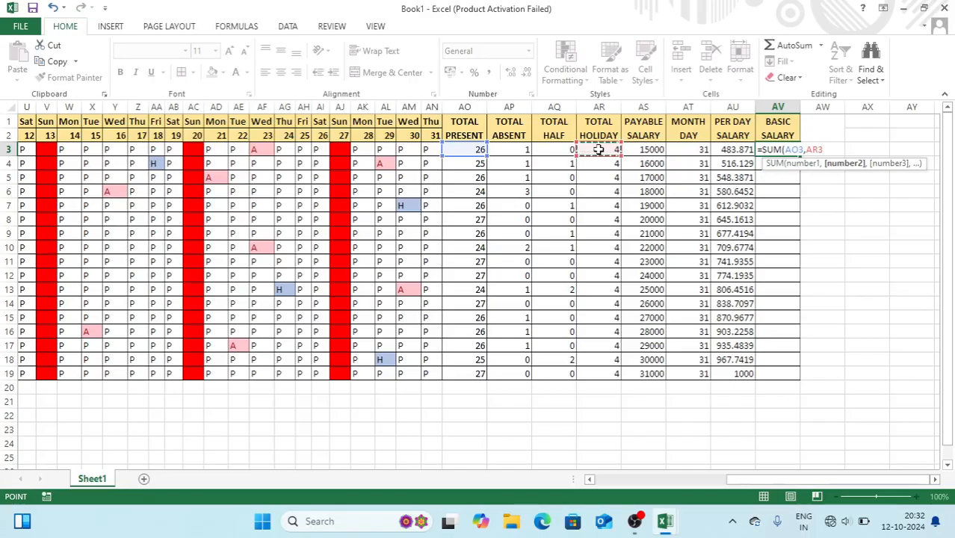
type(",")
left_click(554, 150)
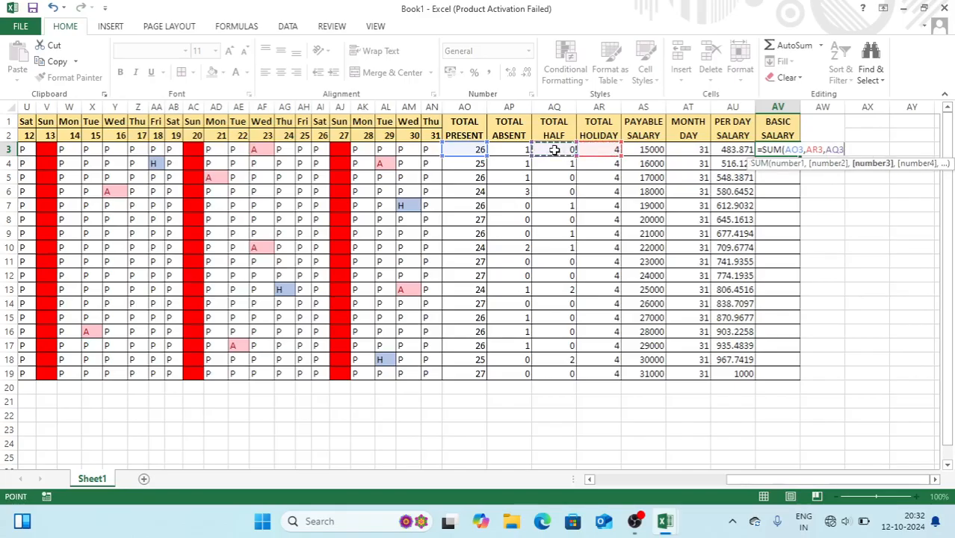
type("/2)*")
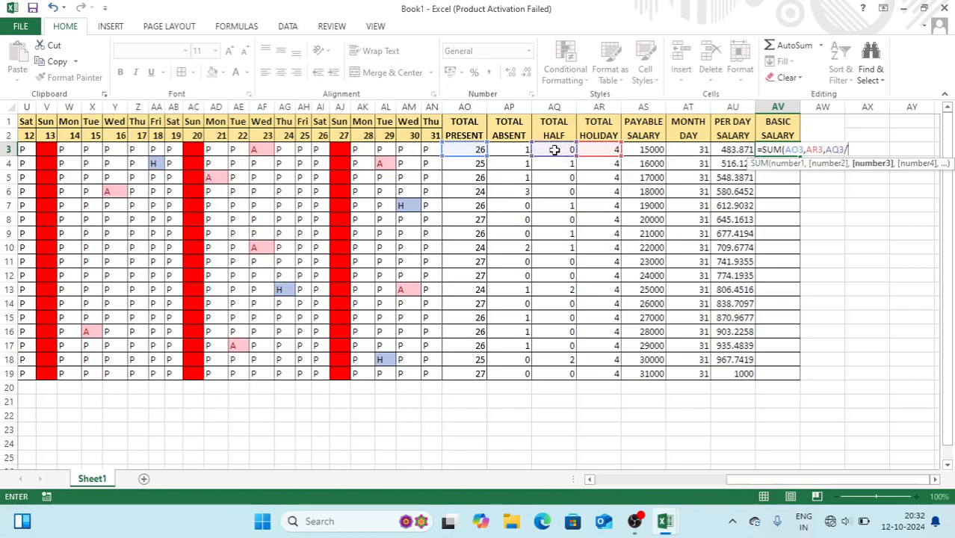
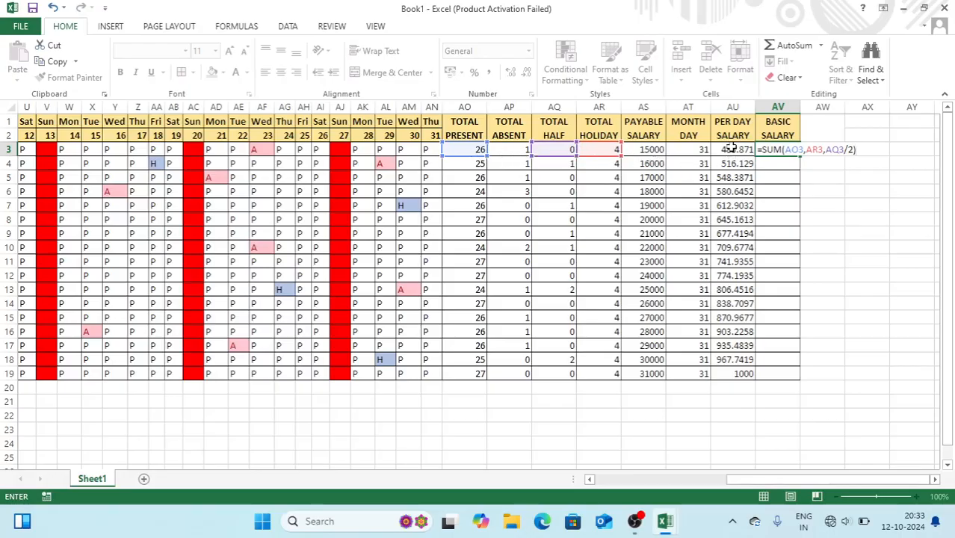
Complete AV3 as =SUM(AO3,AR3,AQ3/2)*AU3 and fill it down to AV19
type("*")
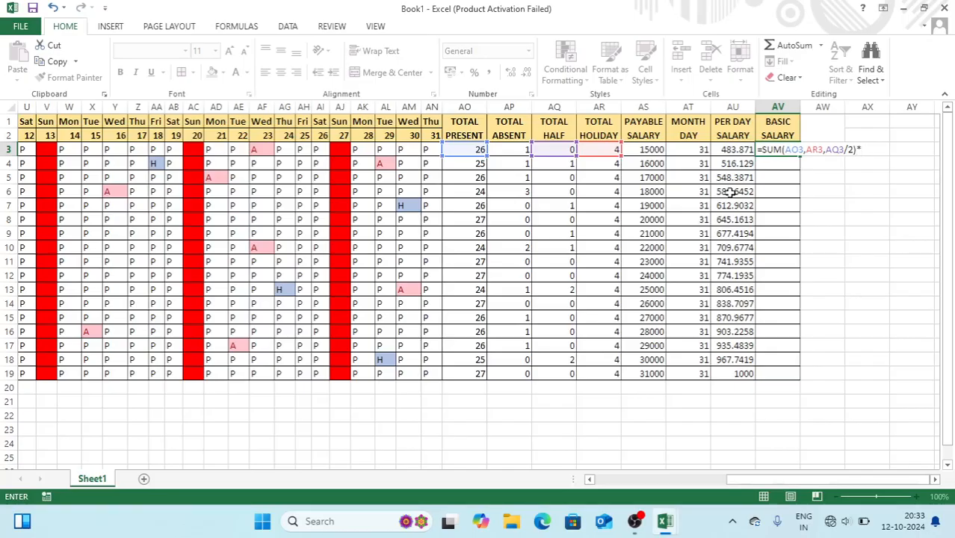
left_click(729, 149)
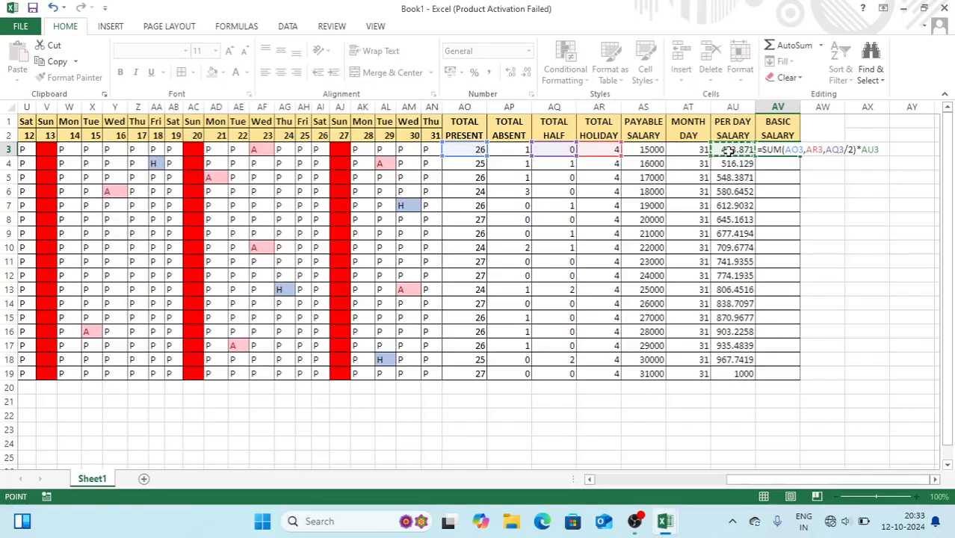
key("Return")
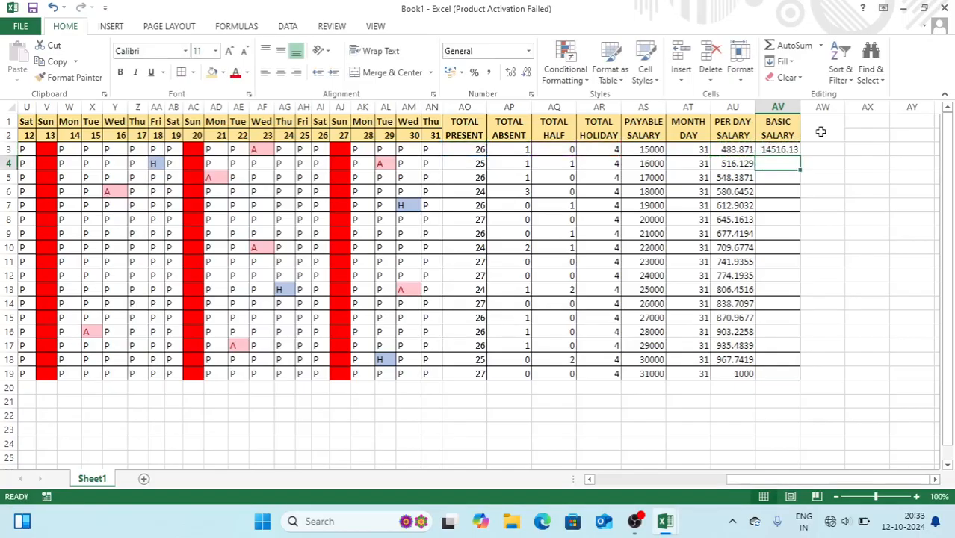
left_click(779, 149)
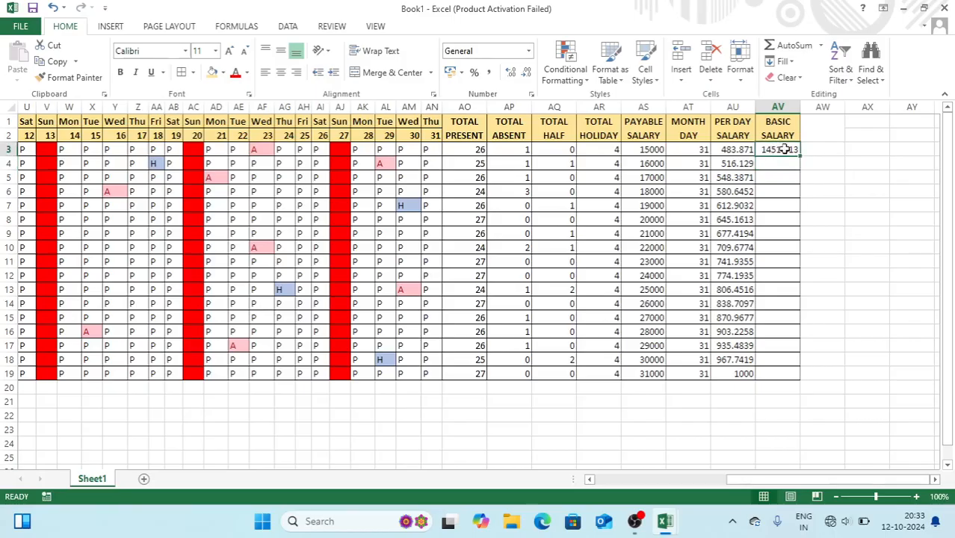
double_click(800, 155)
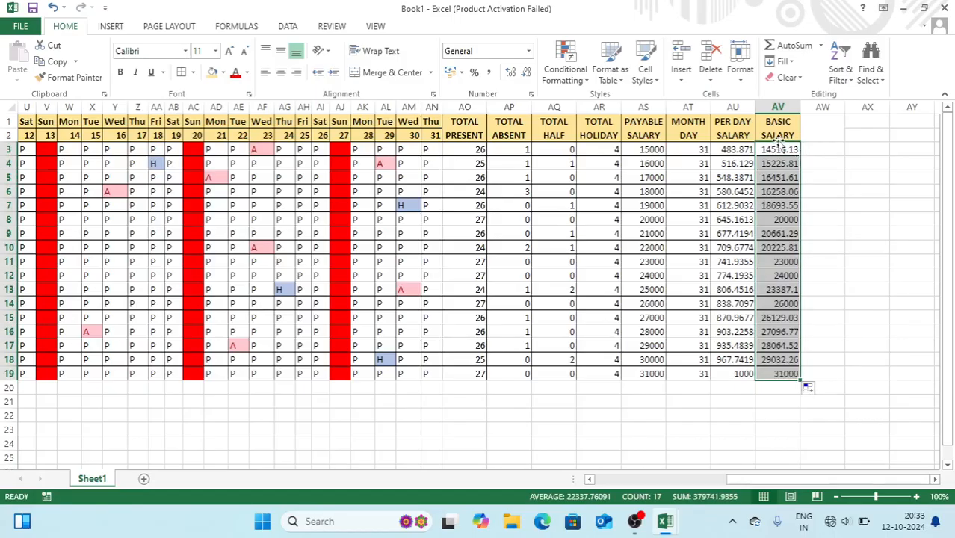
left_click(778, 133)
Unmerge AW1:AW2 and enter the headings HRA, CA, MA and OA across AW1:AZ1
left_click(817, 135)
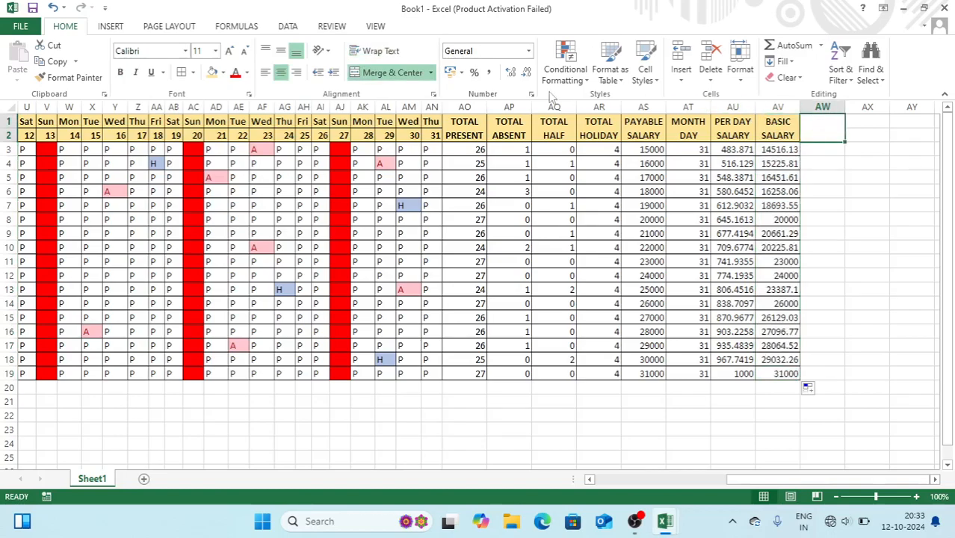
left_click(389, 73)
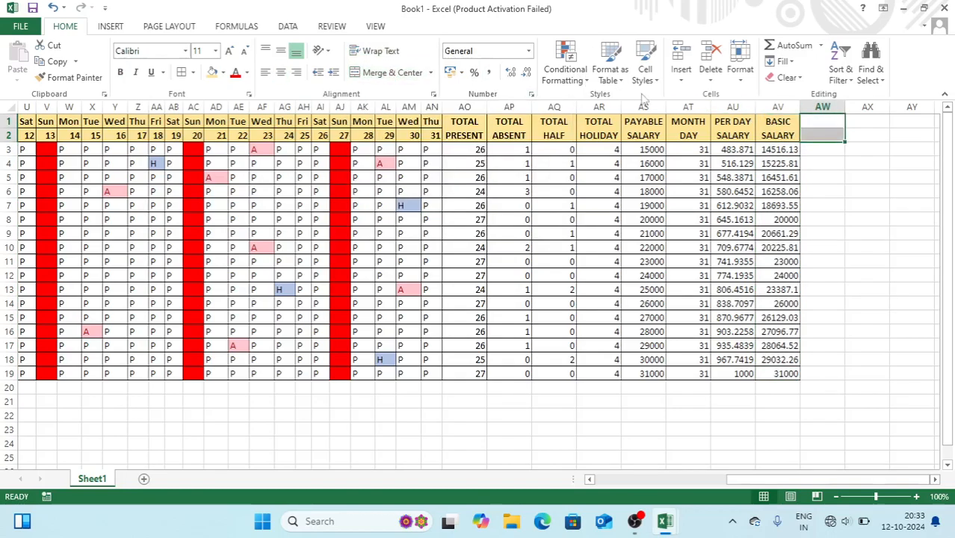
left_click(815, 136)
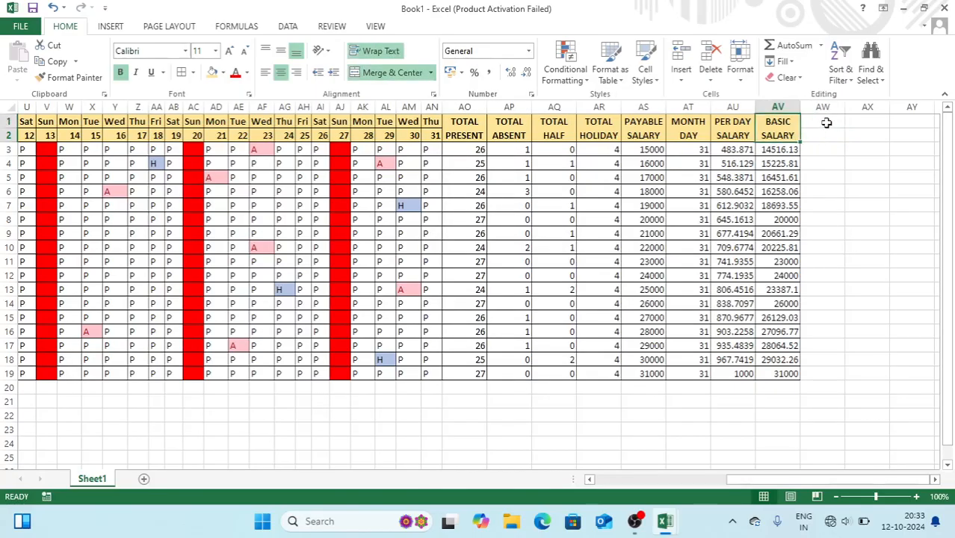
left_click(827, 122)
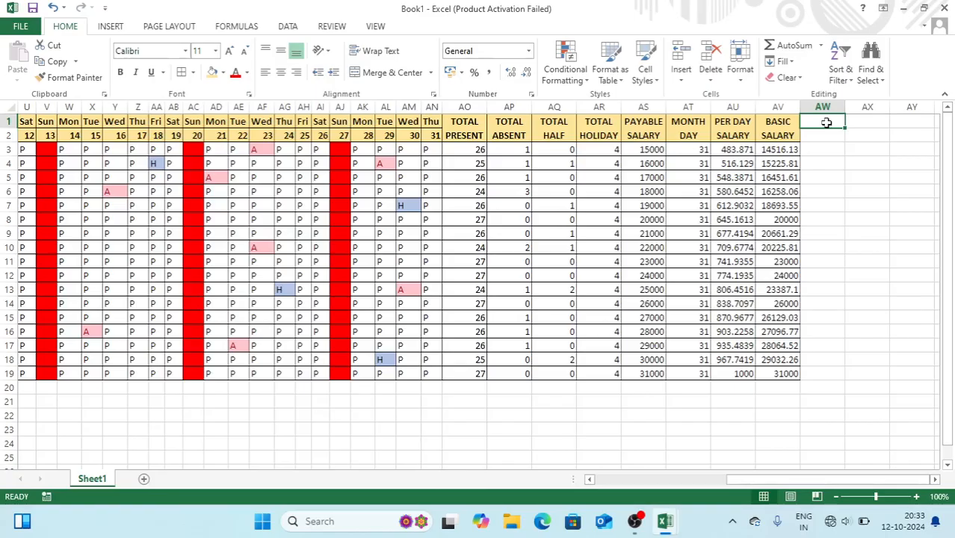
type("HRA")
key("Tab")
type("CA")
key("Tab")
type("MA")
key("Tab")
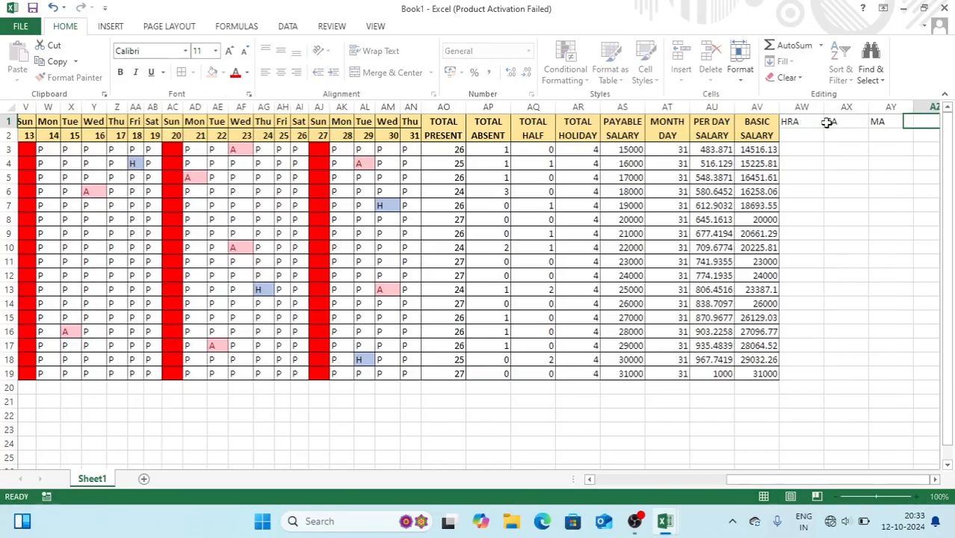
type("OA")
key("Tab")
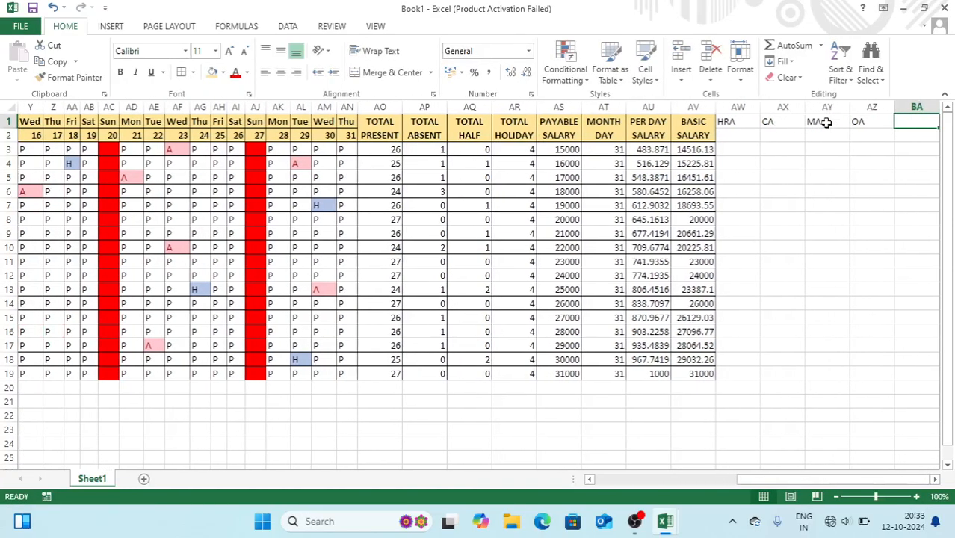
Merge BA1:BA2 and enter the GROSS SALARY heading
key("shift+Down")
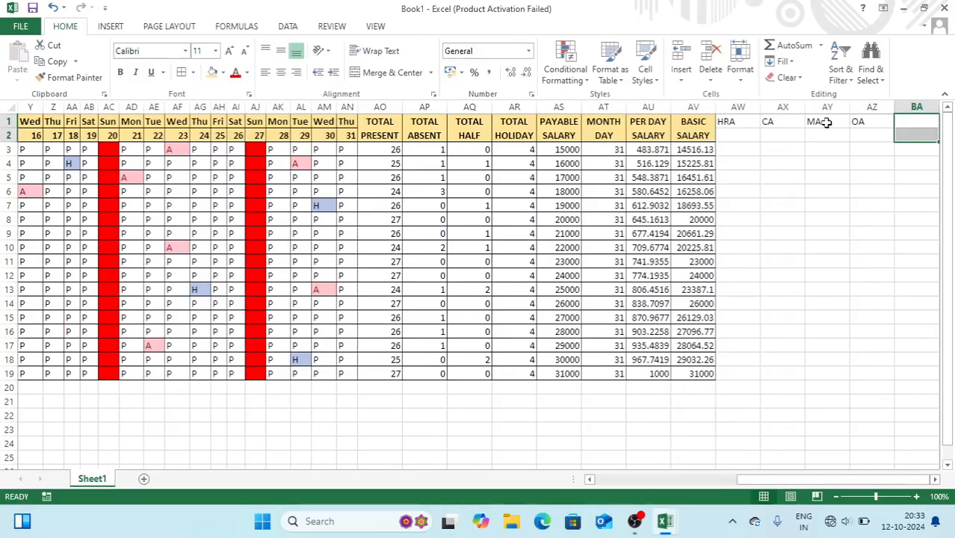
left_click(384, 72)
type("GROSS")
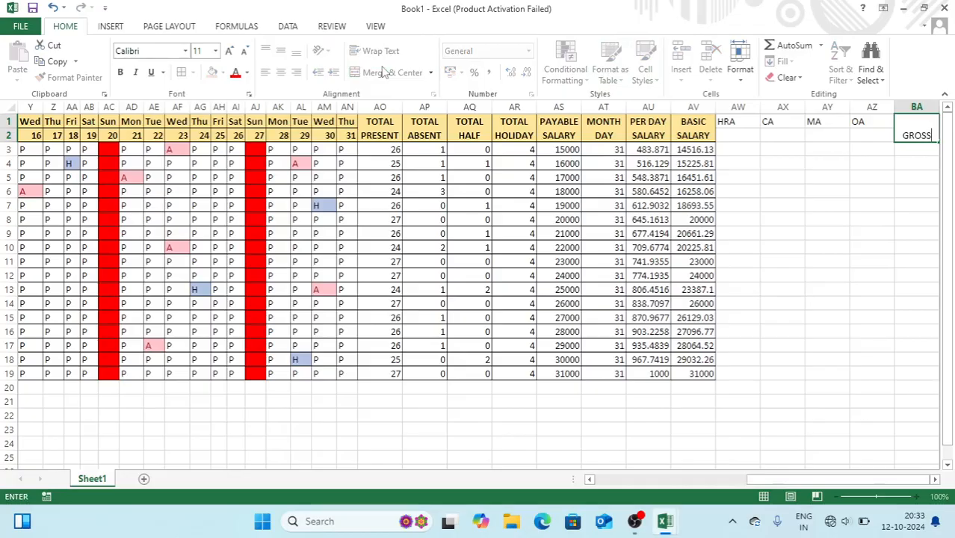
type(" SALARY")
key("Return")
Merge BB1:BB2 and enter a two-line CANTEEN CHARGE heading
key("Right")
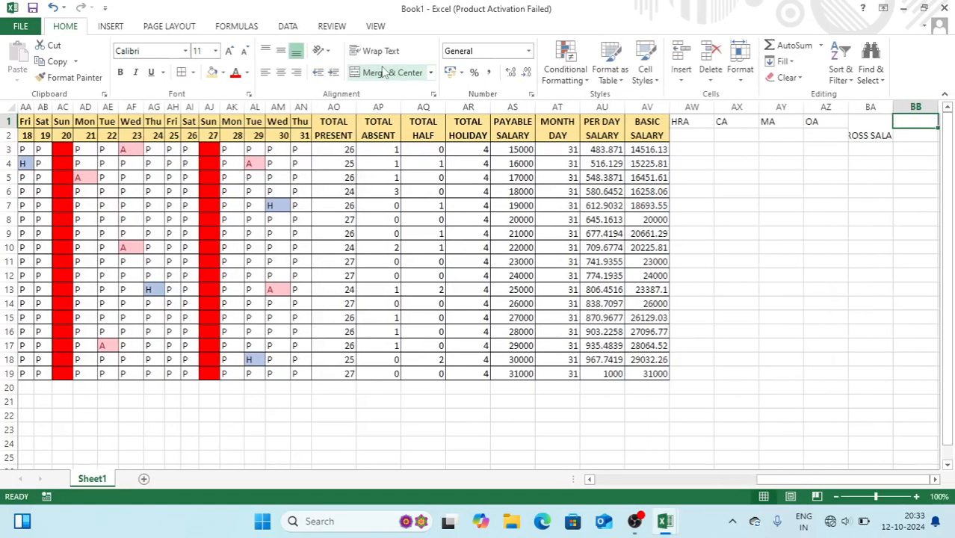
type("E")
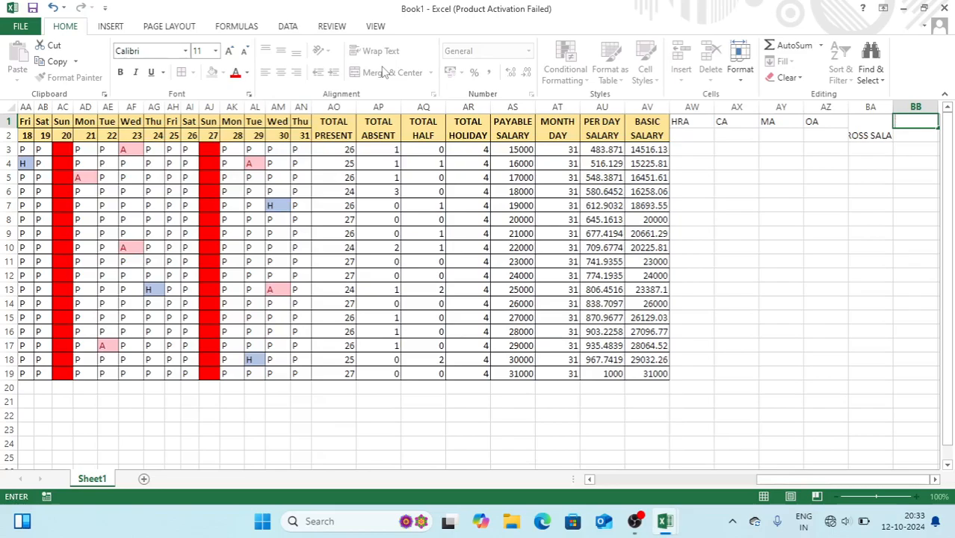
key("Escape")
key("shift+Down")
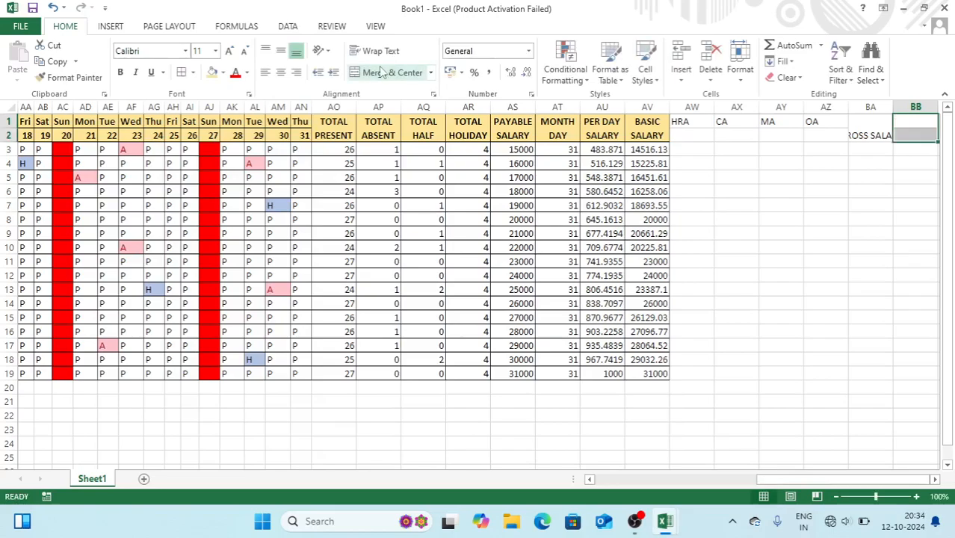
left_click(382, 80)
type("CANTEEN")
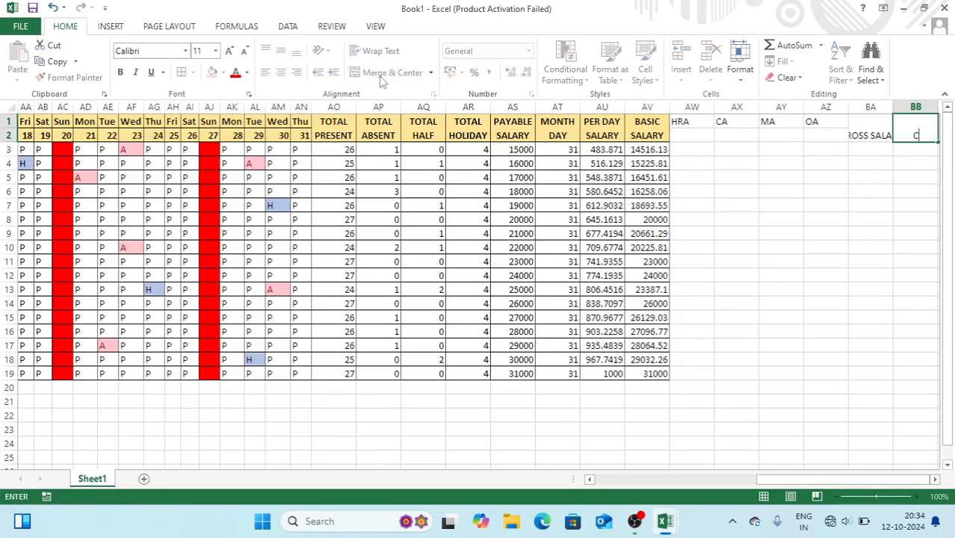
key("alt+Return")
type("CHAE")
key("BackSpace")
type("RGE")
key("ctrl+Return")
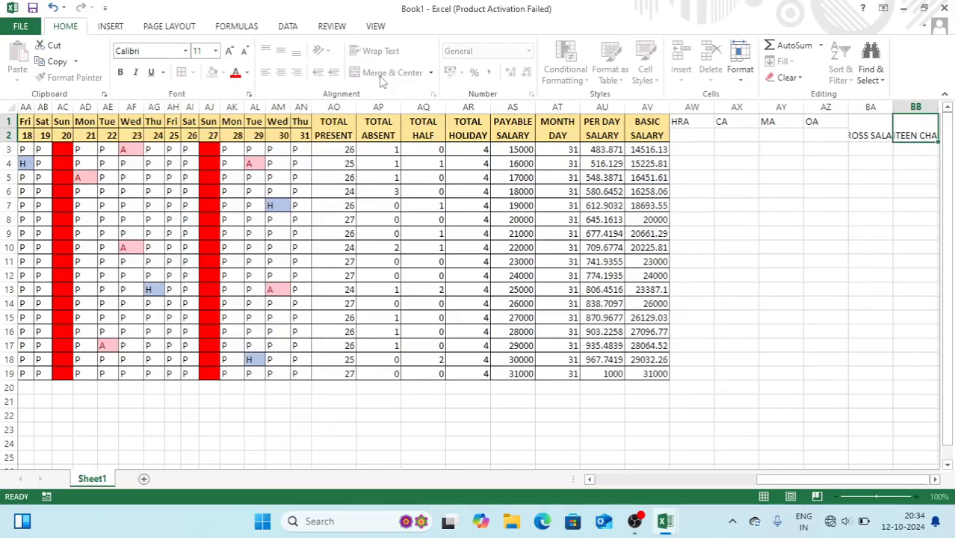
Enter PF in BC1, then merge BD1:BD2 for a two-line total deduction heading
key("Right")
type("PF")
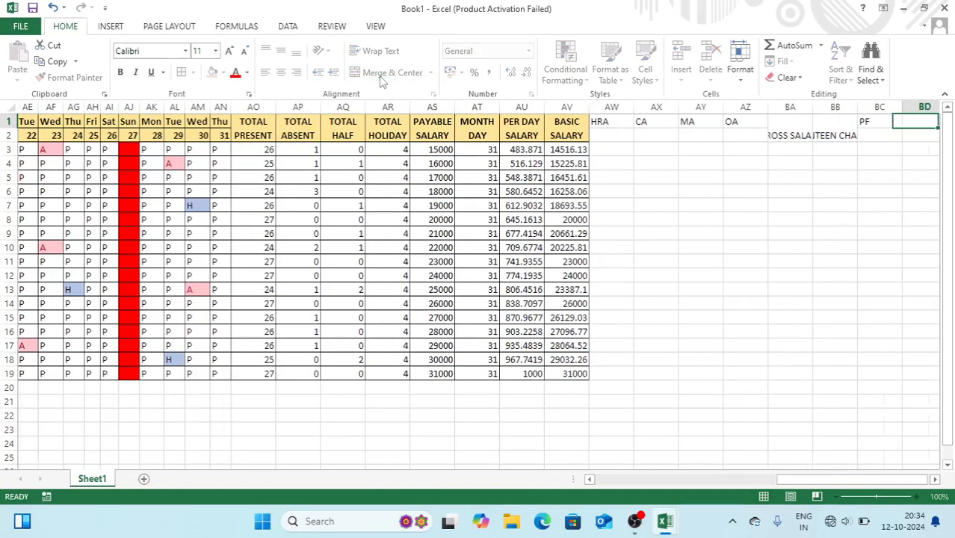
key("Right")
key("shift+Down")
left_click(382, 72)
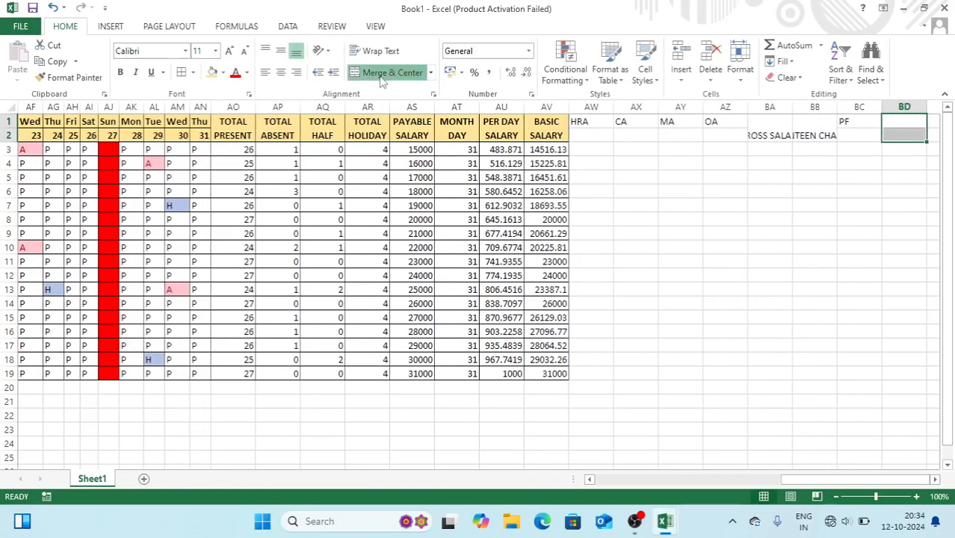
type("TOTAL")
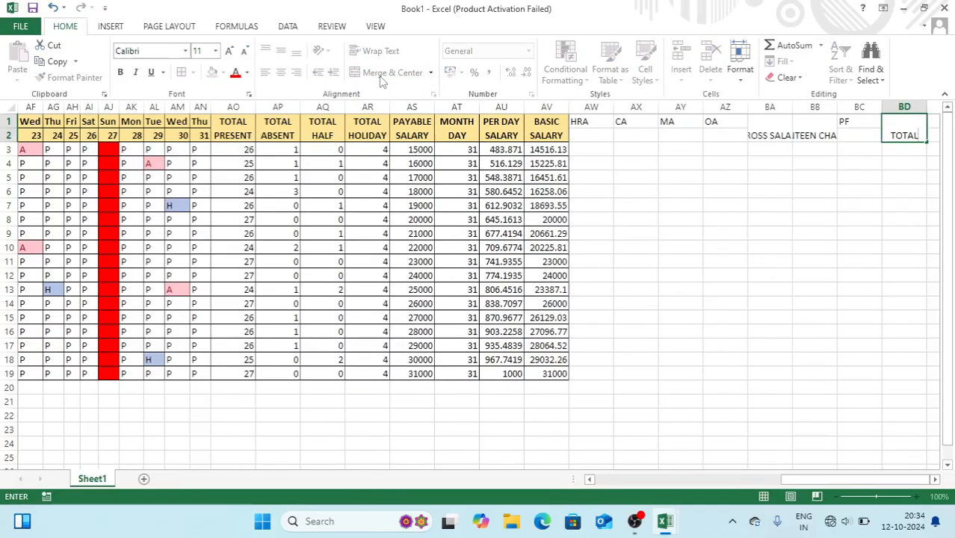
key("alt+Return")
type("DEDCUTI")
key("Tab")
Merge BE1:BE2 and enter the NET SALARY heading
key("shift+Down")
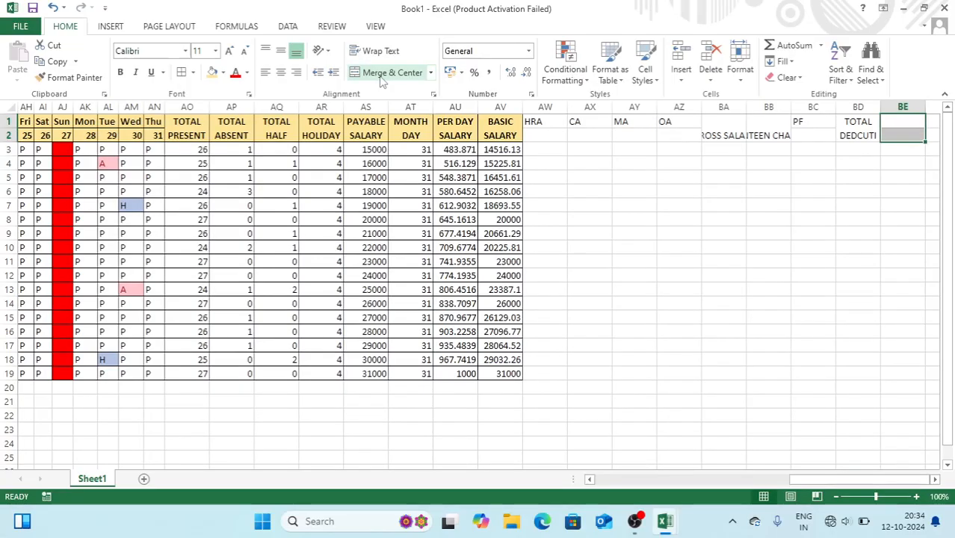
left_click(390, 72)
type("NET SALARY")
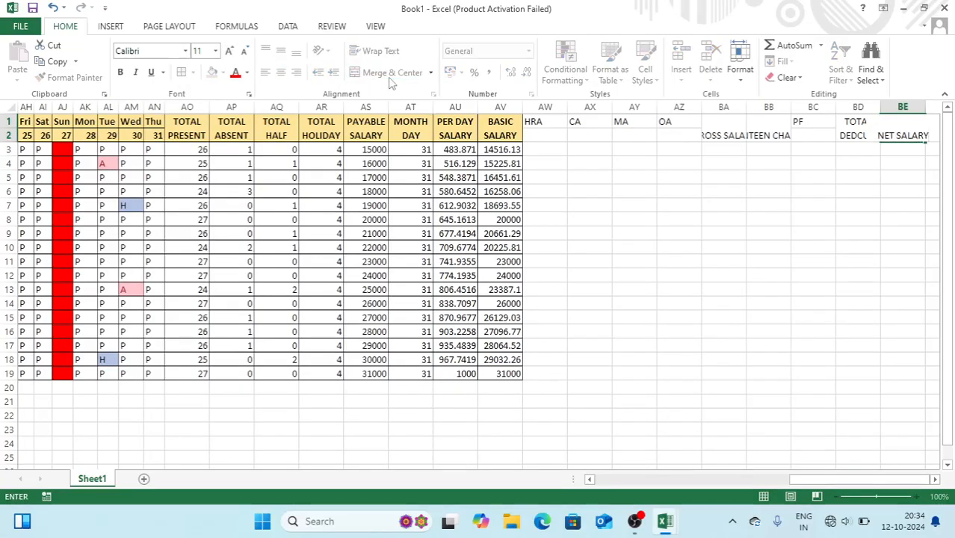
key("Return")
left_click(889, 135)
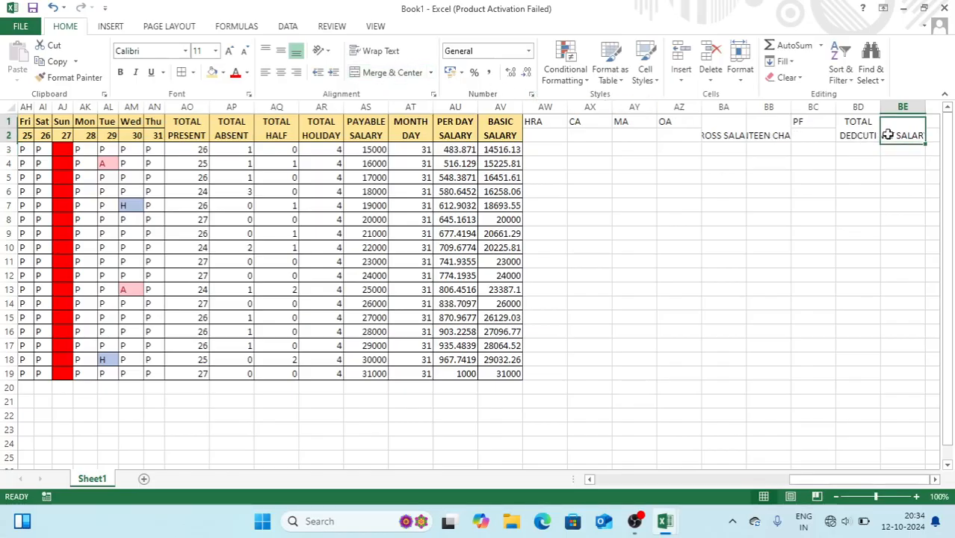
Format the AW1:BE2 headers with wrap text, gold fill, borders and bold
left_click(376, 52)
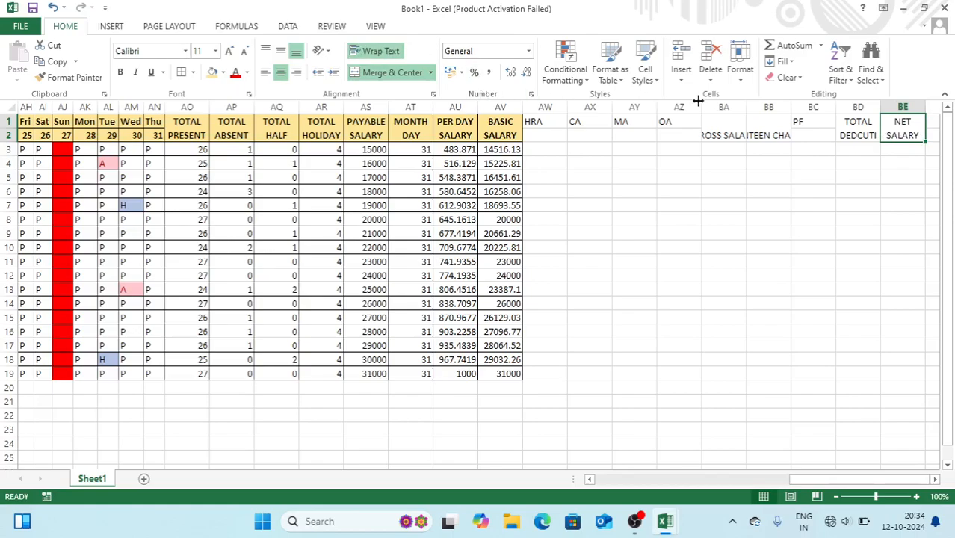
left_click_drag(918, 129, 551, 128)
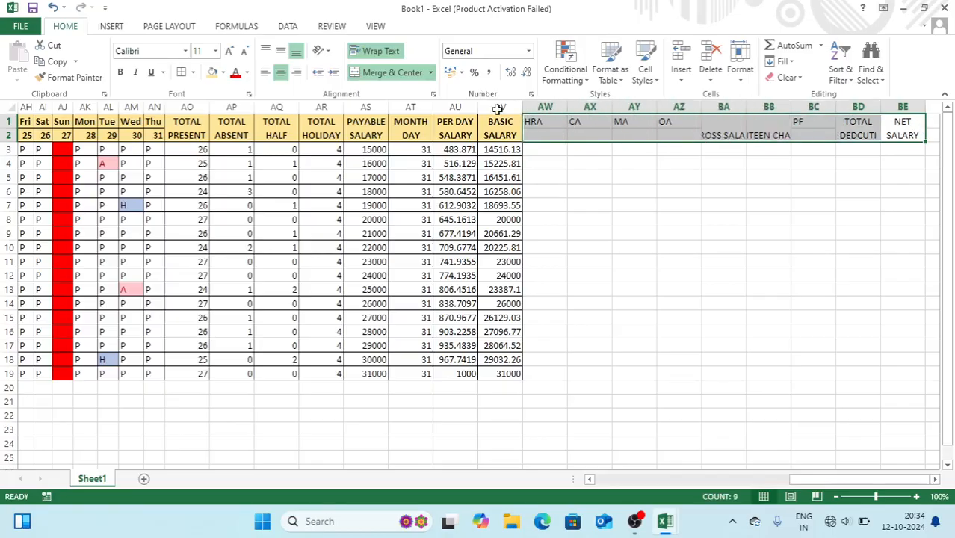
left_click(212, 73)
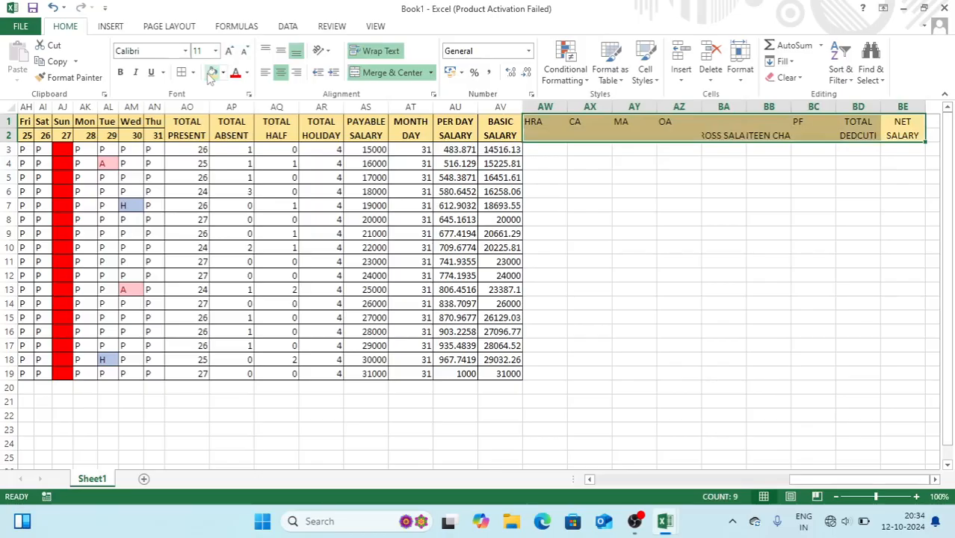
left_click(182, 72)
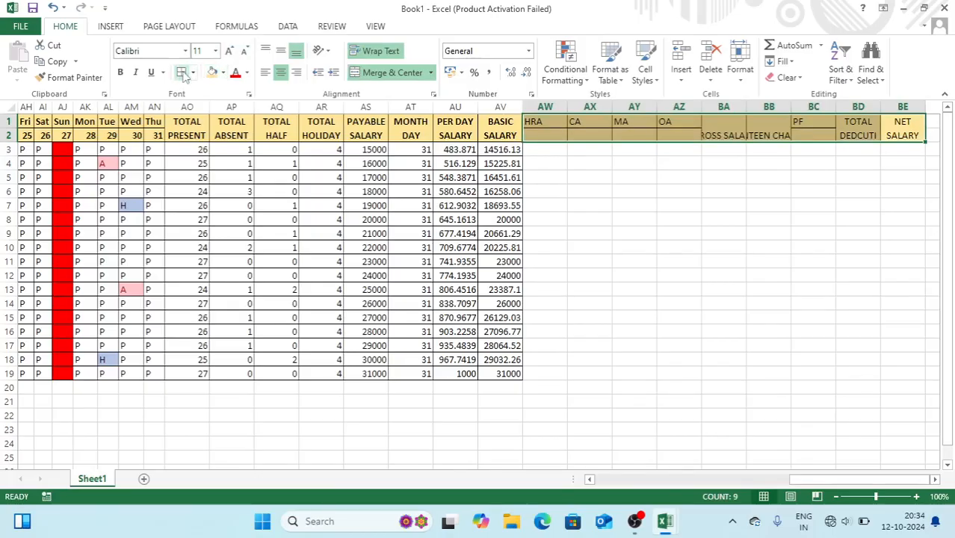
left_click(120, 73)
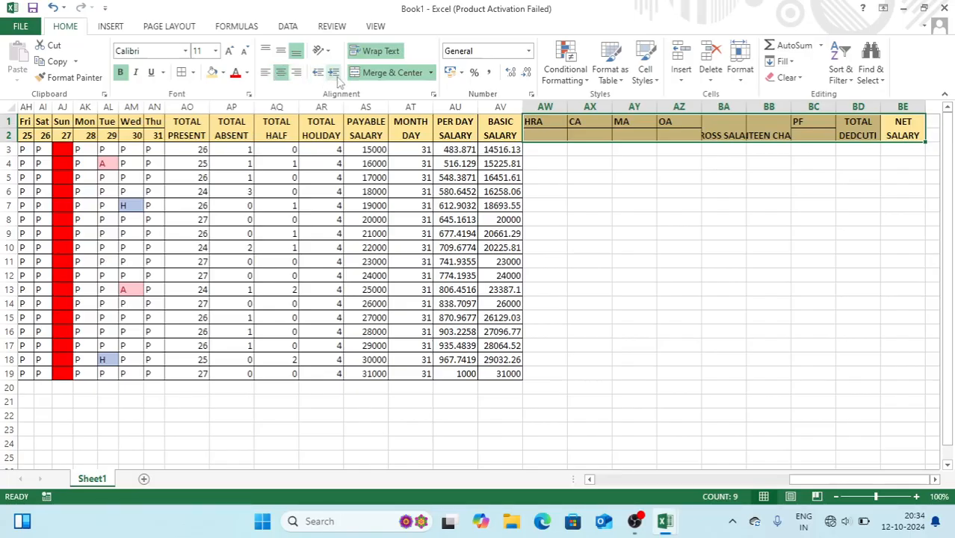
left_click(281, 51)
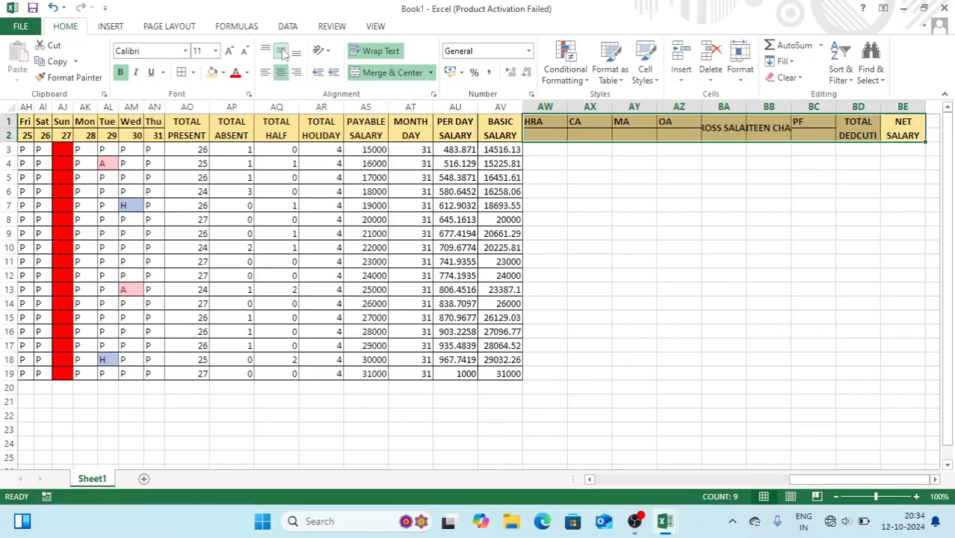
left_click(281, 51)
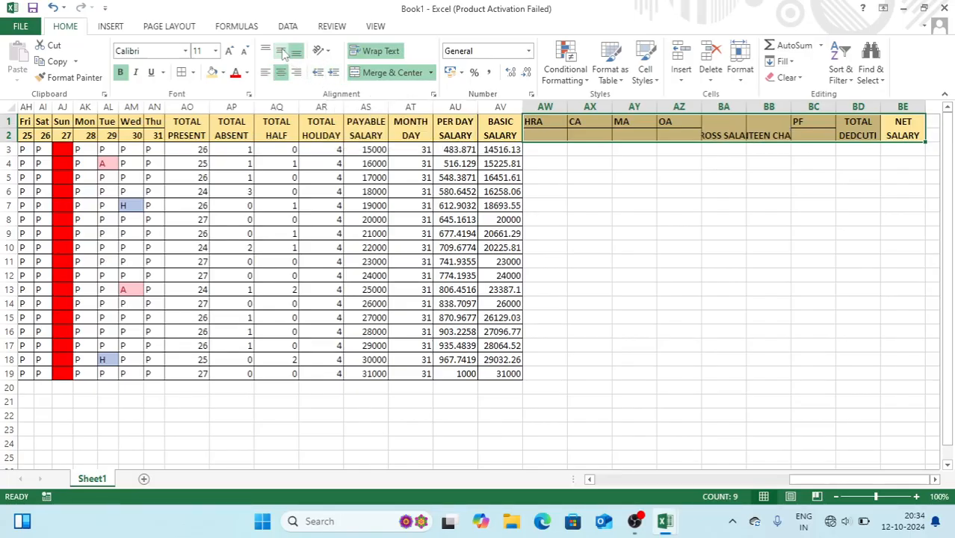
left_click(378, 50)
left_click(377, 50)
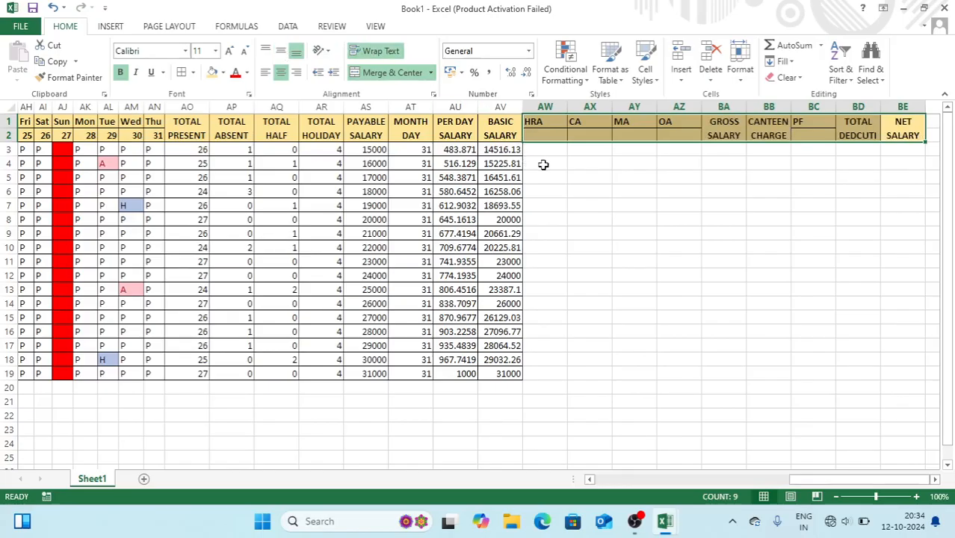
Extend the selection to row 19, apply all borders and middle-align the cells
key("shift+Down")
key("shift+Down")
key("shift+Down")
key("shift+Down")
key("shift+Down")
key("shift+Down")
key("shift+Down")
key("shift+Down")
key("shift+Down")
key("shift+Down")
key("shift+Down")
key("shift+Down")
key("shift+Down")
key("shift+Down")
key("shift+Down")
key("shift+Down")
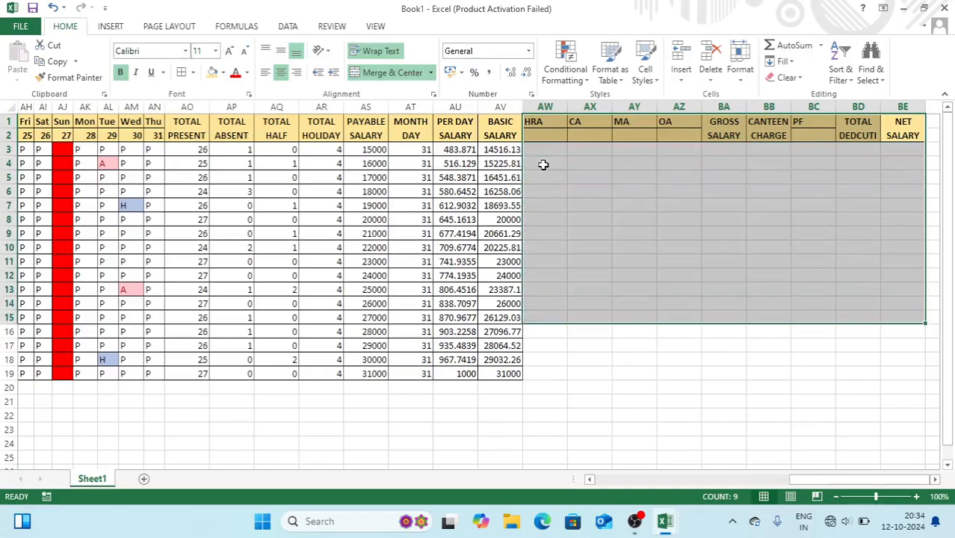
key("shift+Down")
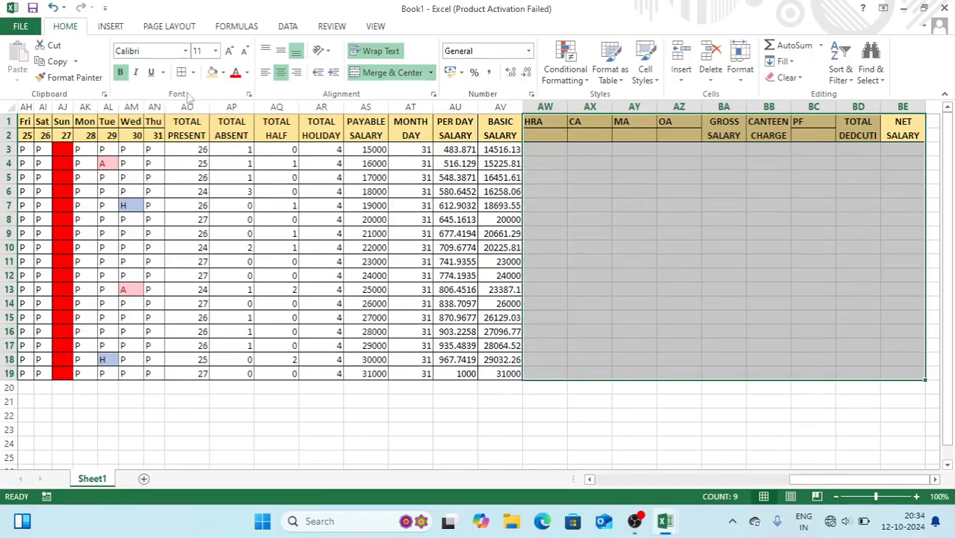
left_click(181, 72)
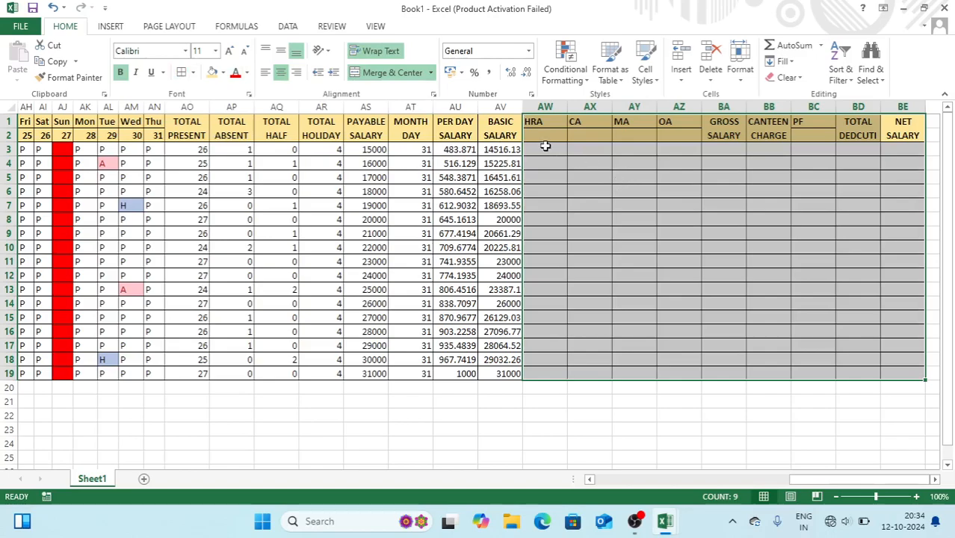
left_click(283, 54)
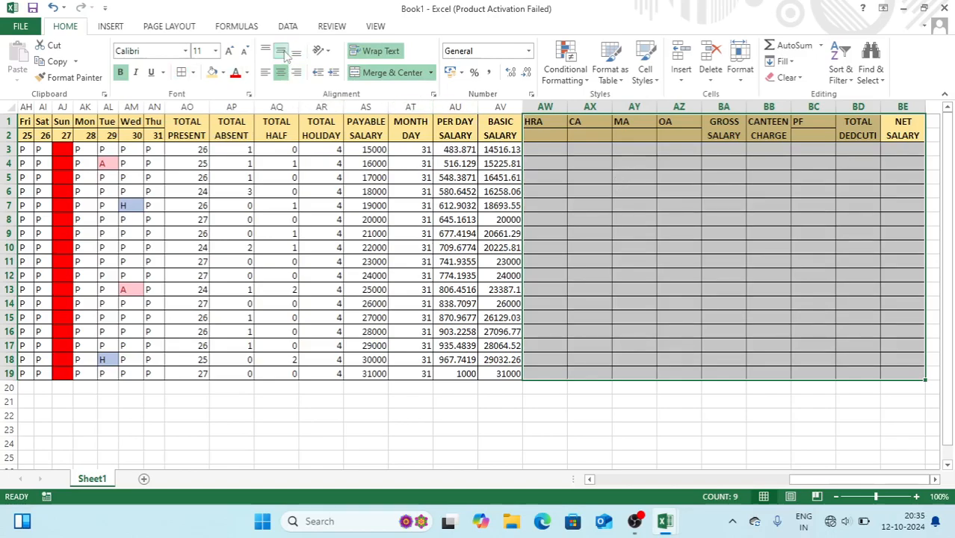
left_click(283, 53)
left_click(283, 54)
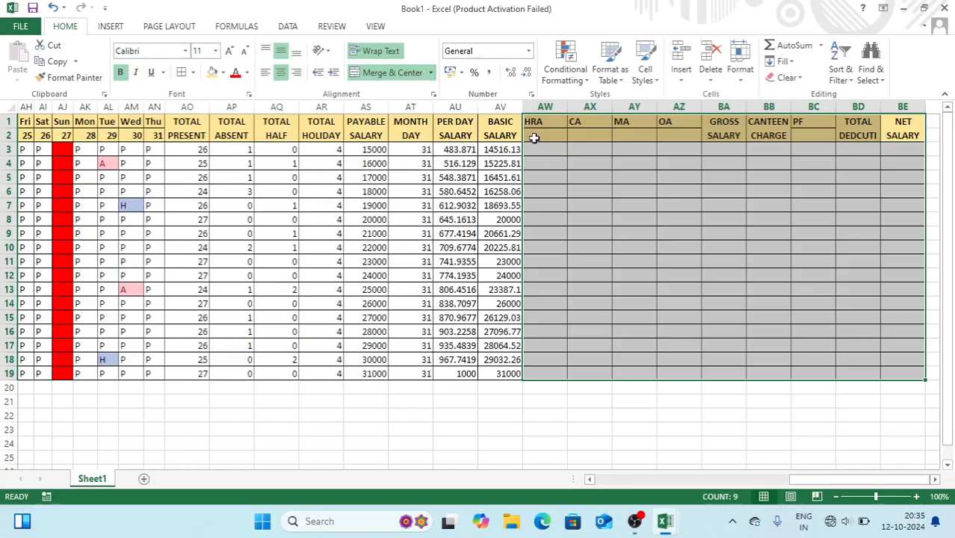
left_click(533, 138)
left_click(536, 149)
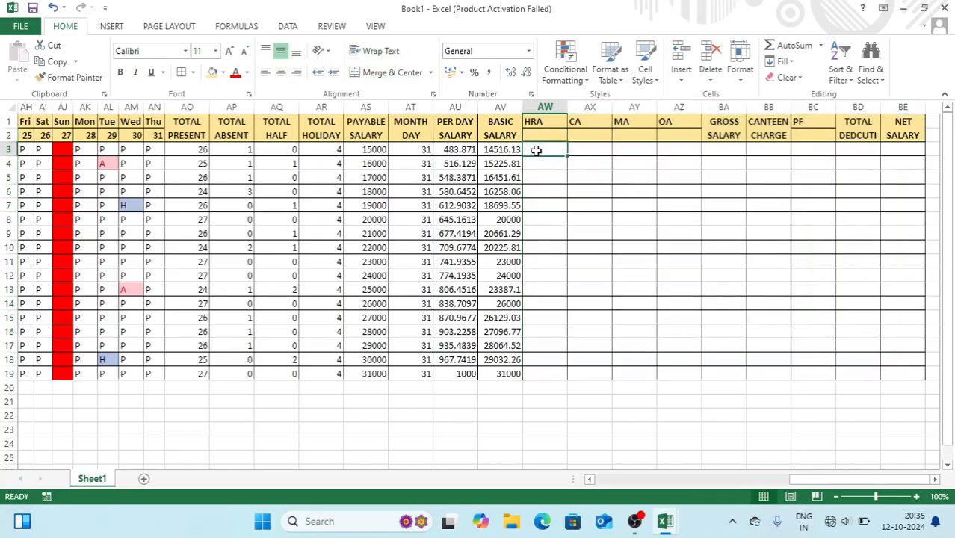
Enter trial values 500 and 250 under HRA, then delete them
type("500")
key("Return")
type("250")
key("Return")
key("Up")
left_click_drag(540, 151, 541, 177)
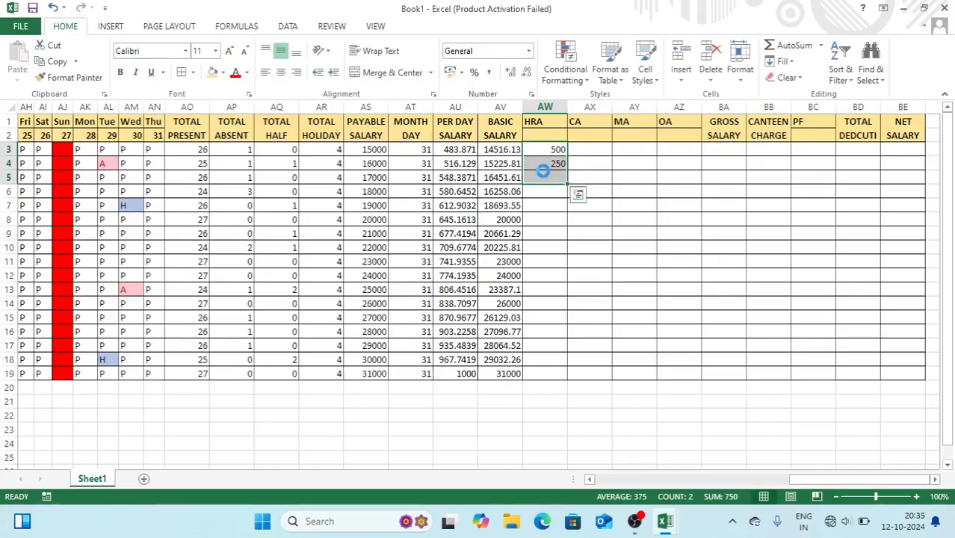
key("Delete")
Enter rates 2%, 3%, 4%, 5% in AW2:AZ2 and 12 as the PF rate in BC2
left_click(535, 136)
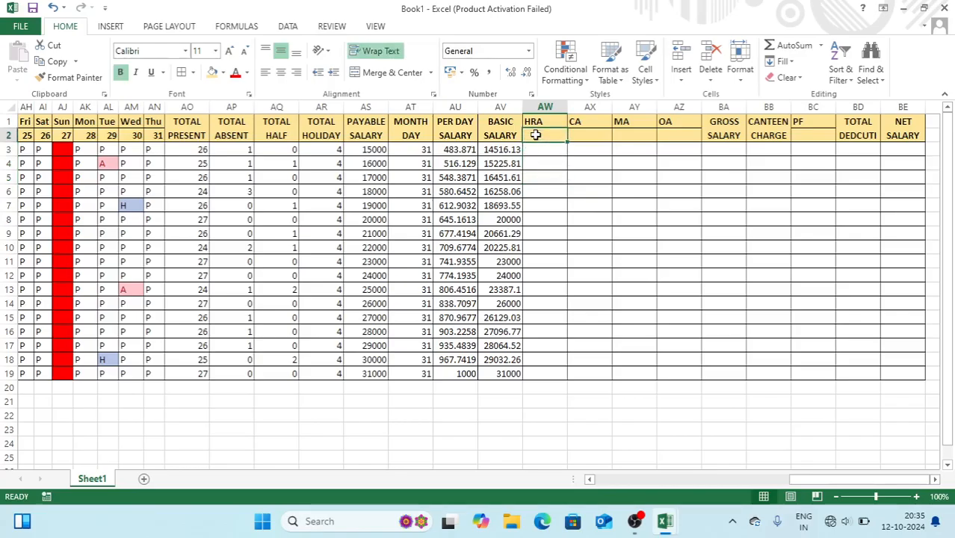
type("2")
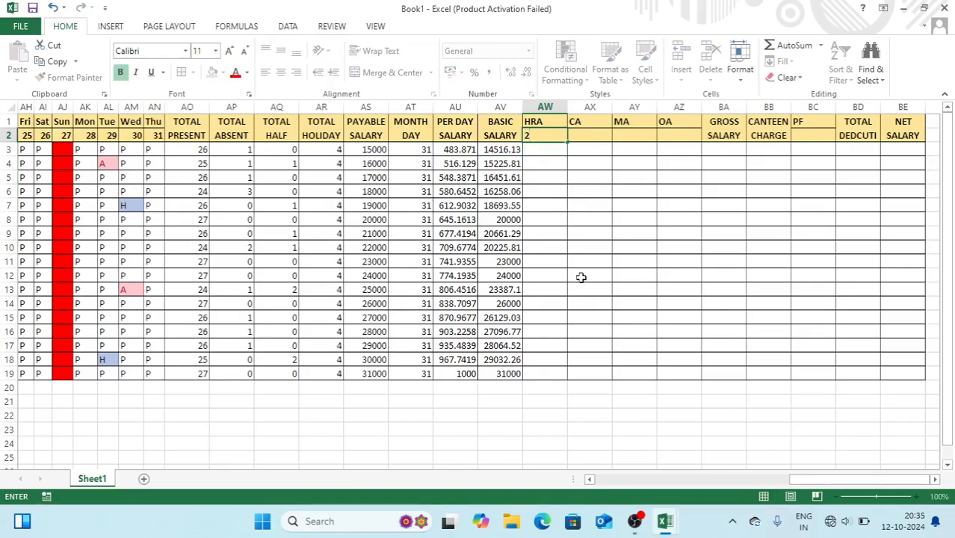
type("%")
key("Tab")
type("3")
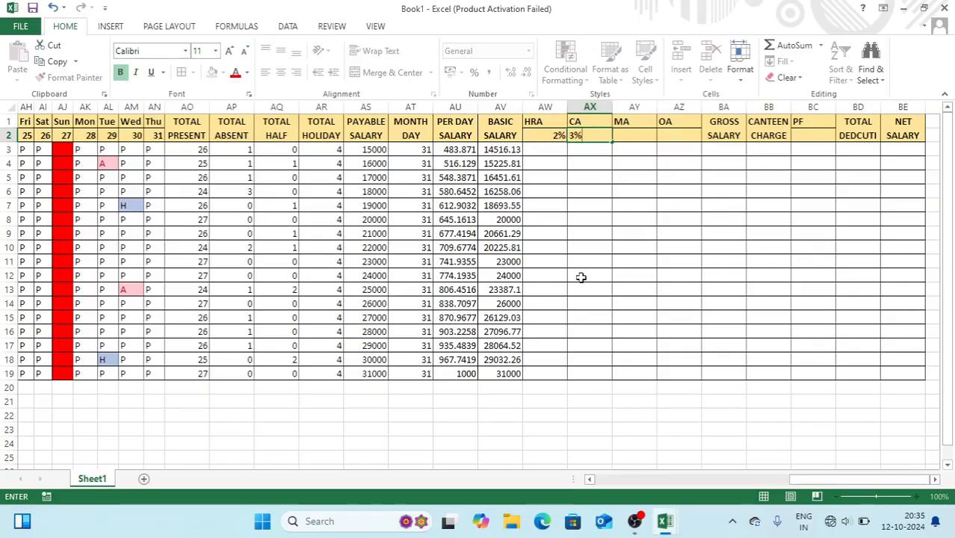
type("%")
key("Tab")
type("4")
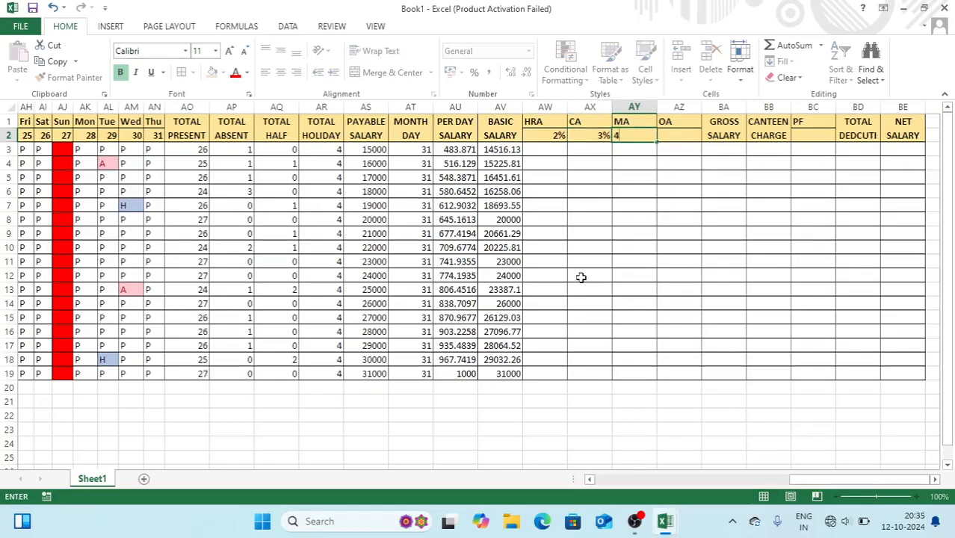
type("%")
key("Tab")
type("5")
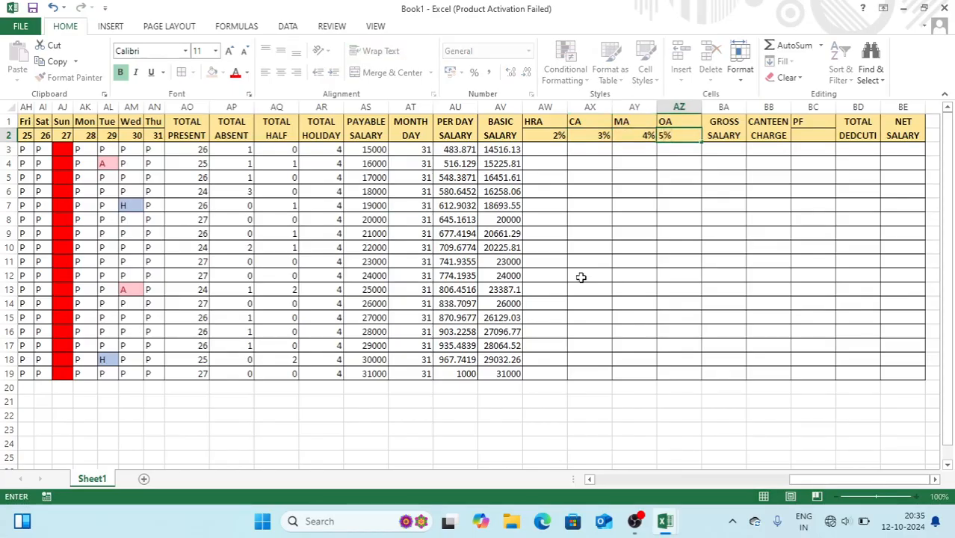
type("%")
key("Return")
left_click(814, 135)
type("12")
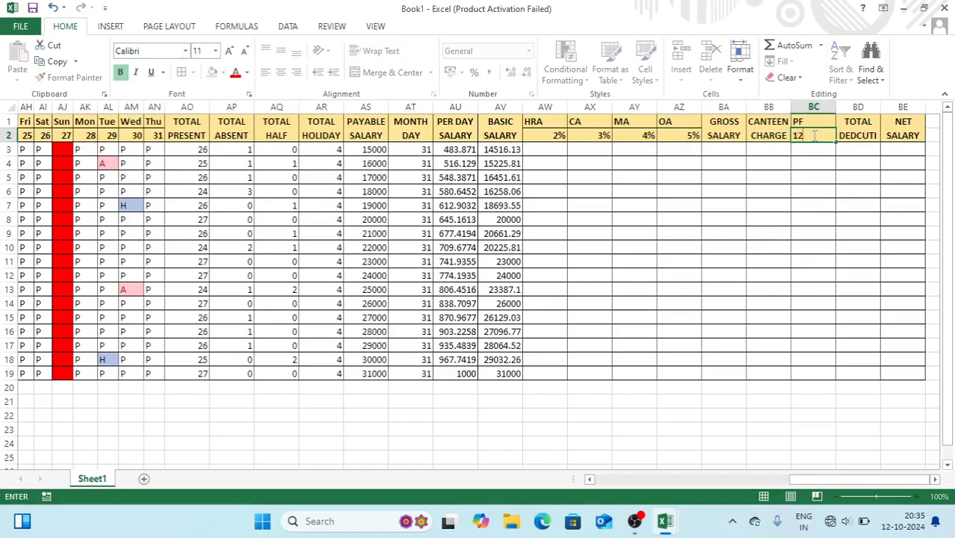
Compute HRA as =AV3*$AW$2 and fill it down to row 19
left_click(545, 151)
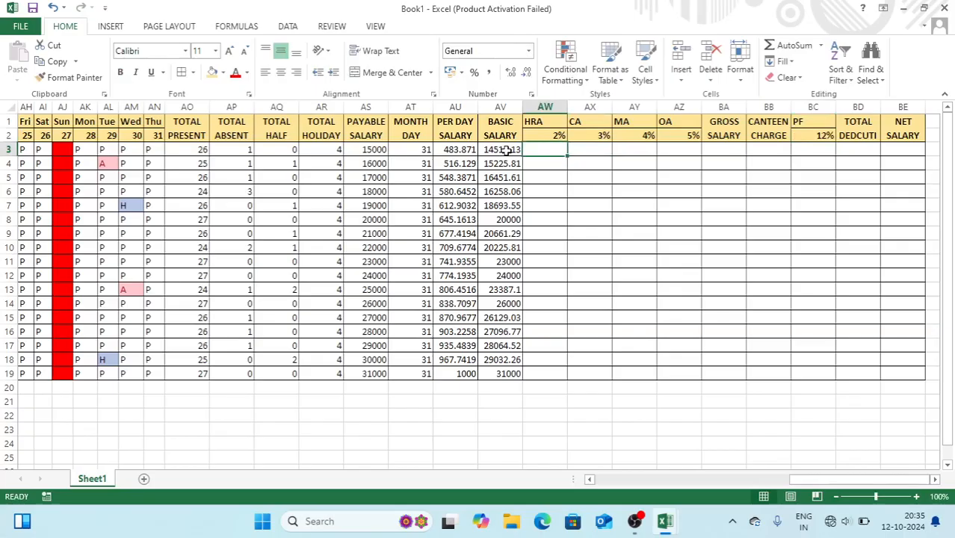
type("=")
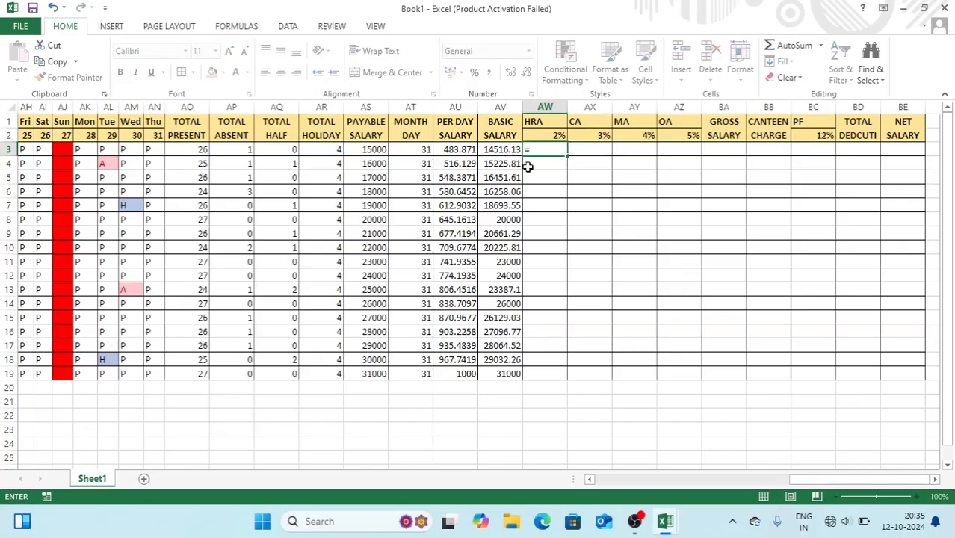
left_click(504, 149)
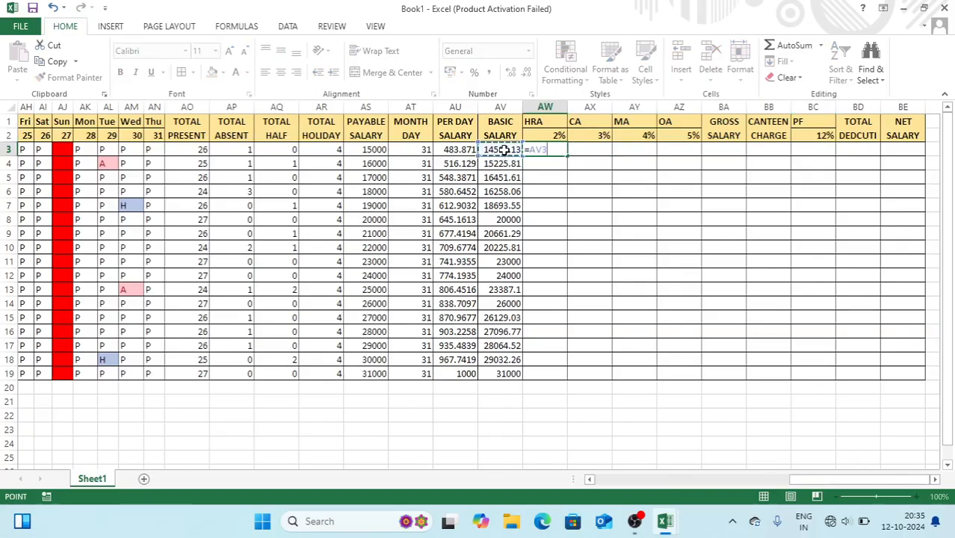
type("*")
left_click(545, 135)
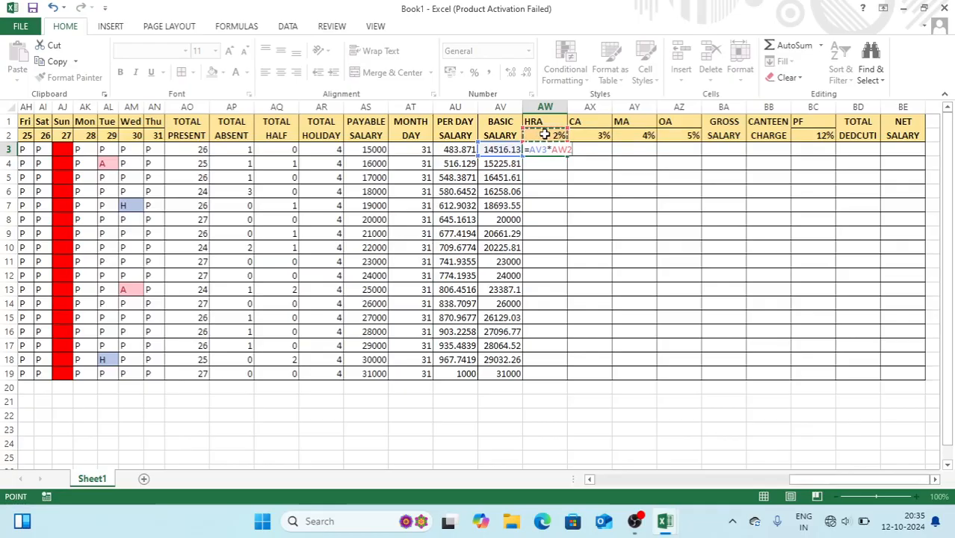
key("F4")
key("Return")
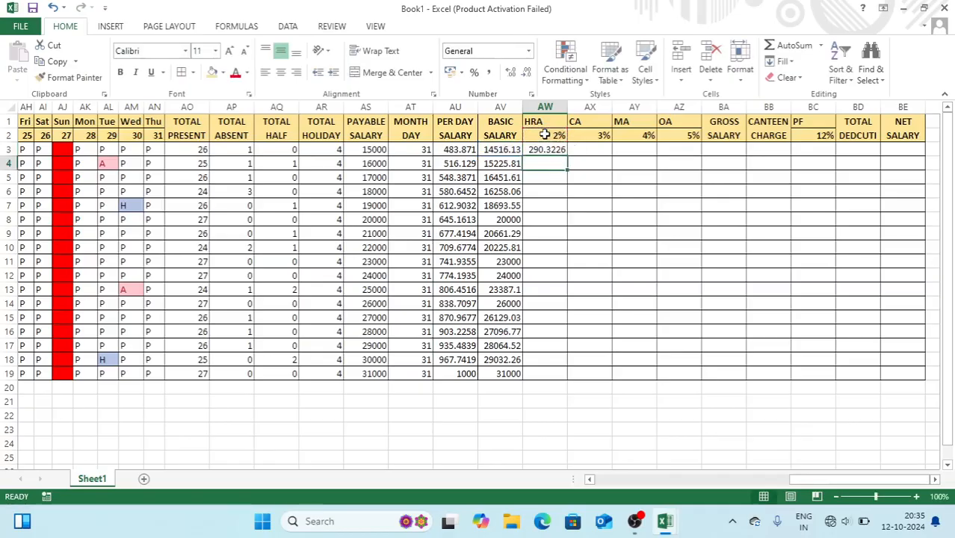
left_click(544, 150)
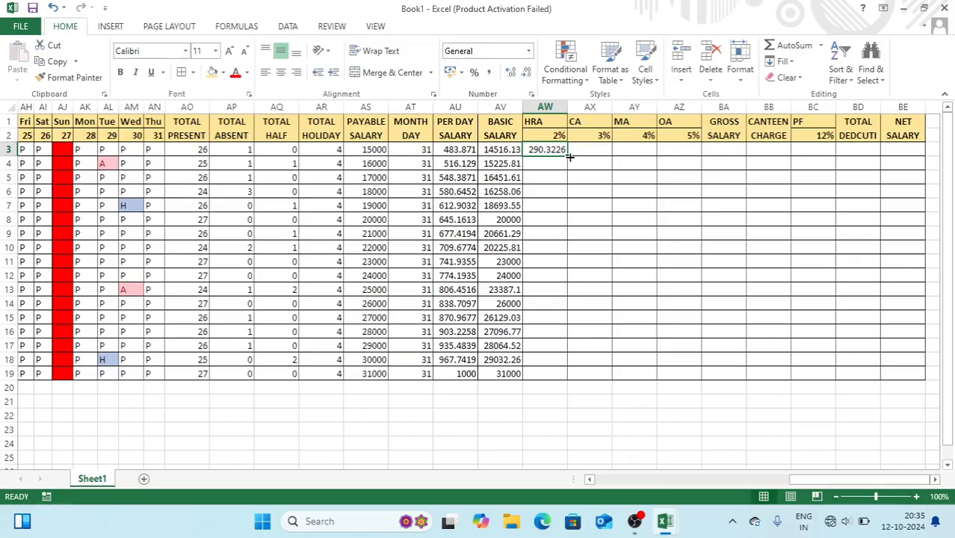
double_click(567, 156)
Compute CA as =AV3*AX2 in AX3 and fill it down
left_click(581, 151)
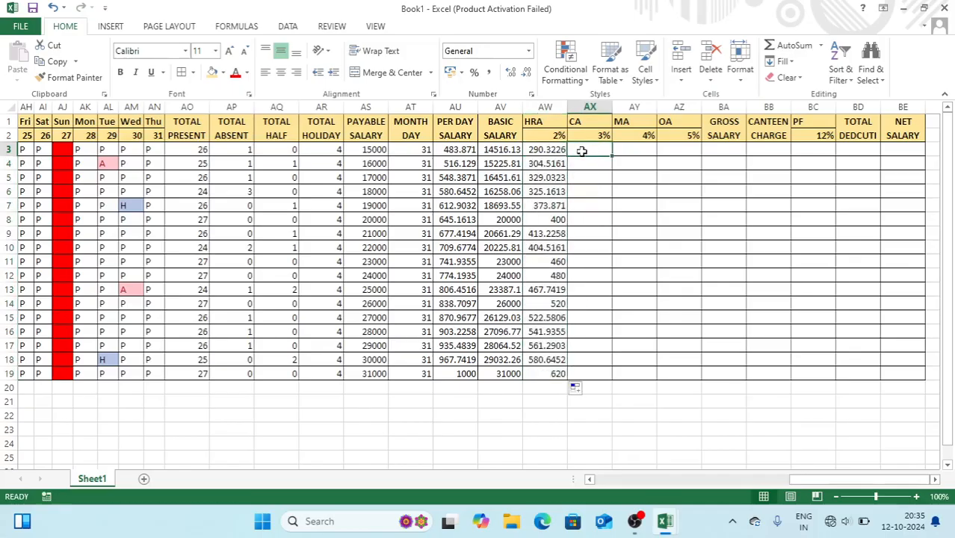
type("=")
left_click(508, 150)
type("*")
left_click(584, 136)
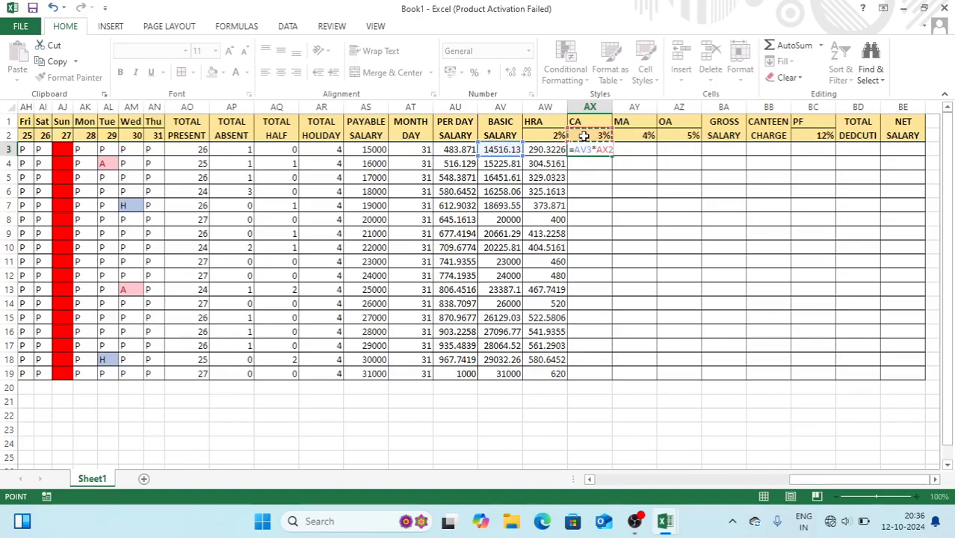
key("Return")
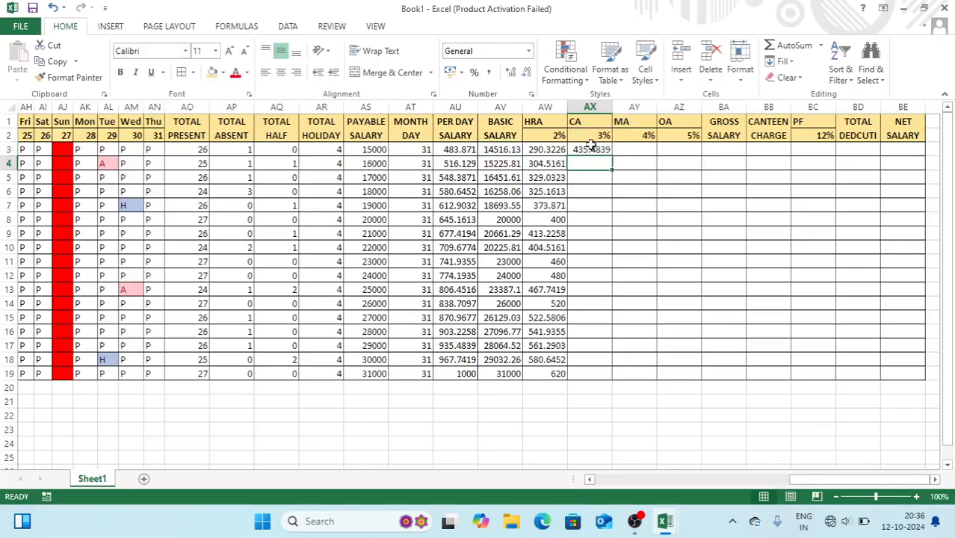
left_click(595, 149)
double_click(615, 154)
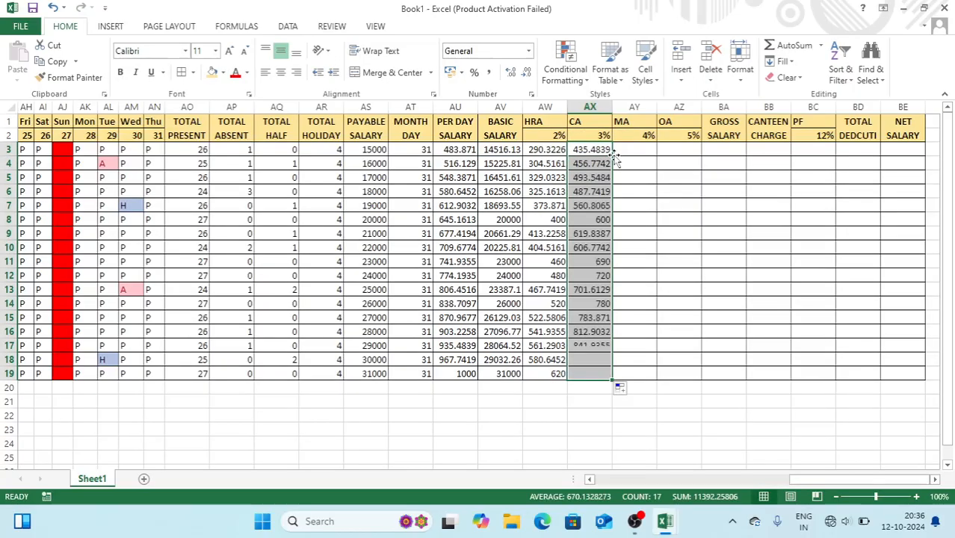
Compute MA as =AV3*AY2 in AY3 and fill it down
left_click(632, 155)
type("=")
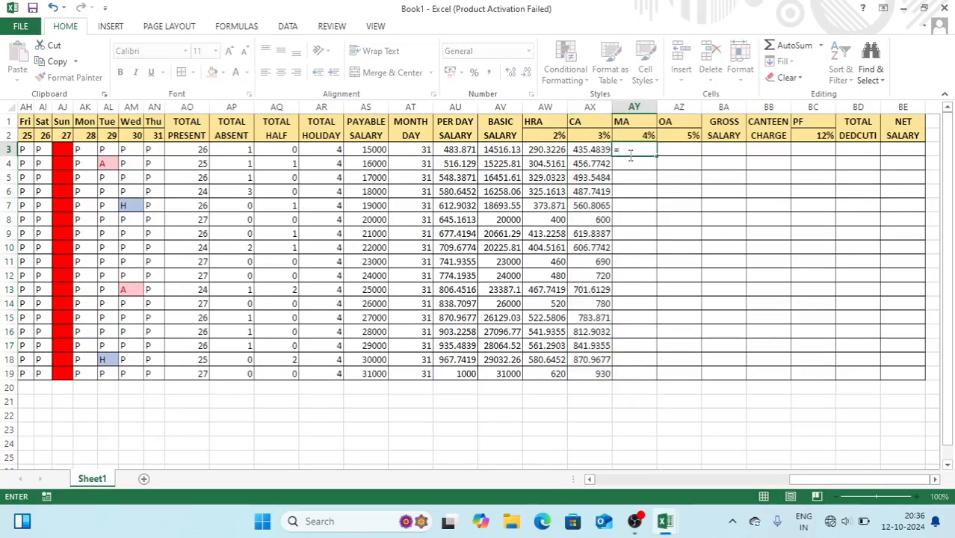
left_click(489, 150)
type("*")
left_click(630, 134)
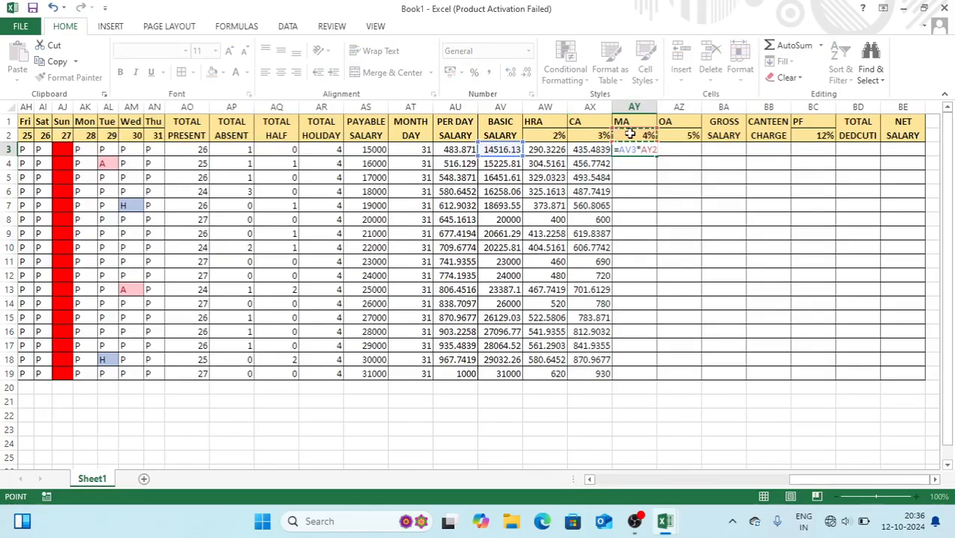
key("Return")
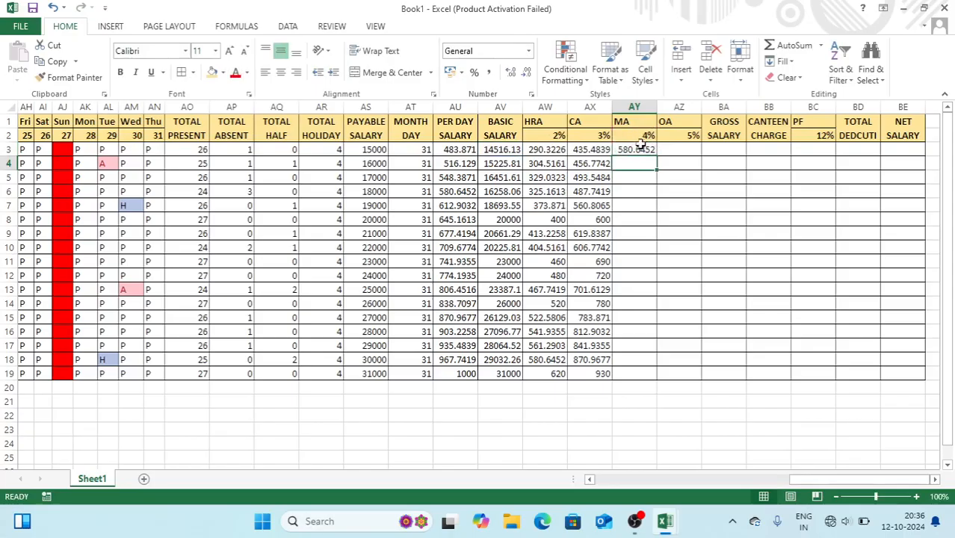
left_click(639, 149)
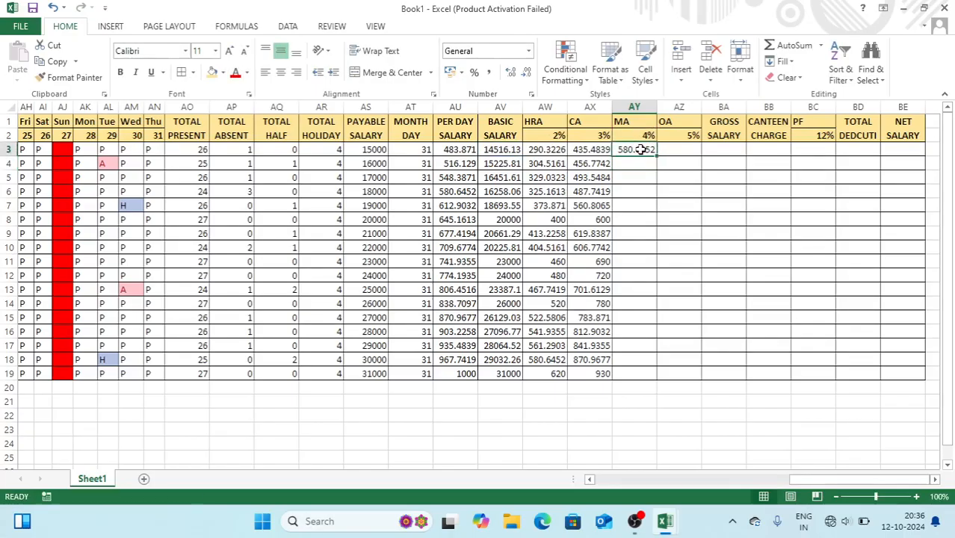
double_click(657, 157)
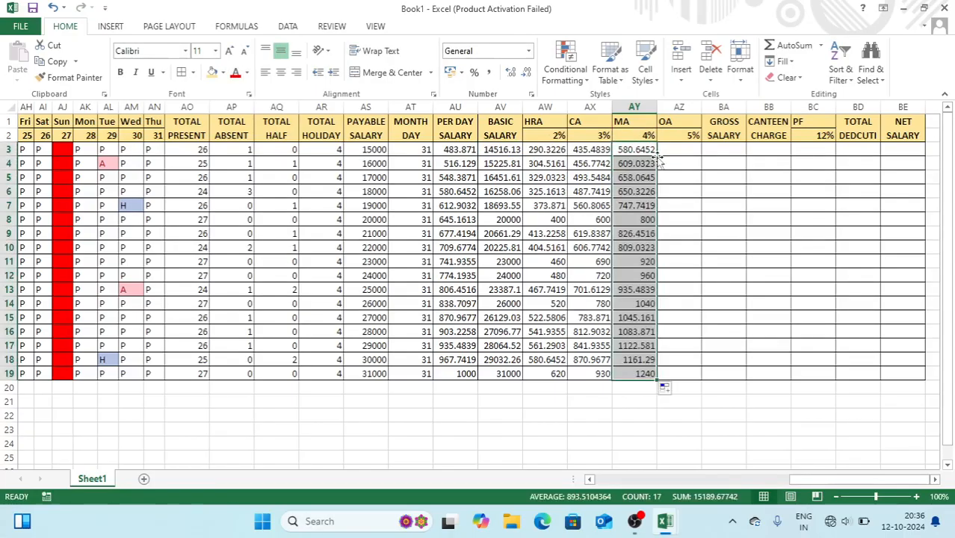
Compute OA as =AV3*$AZ$2 in AZ3 and fill it down to row 19
left_click(669, 152)
type("=")
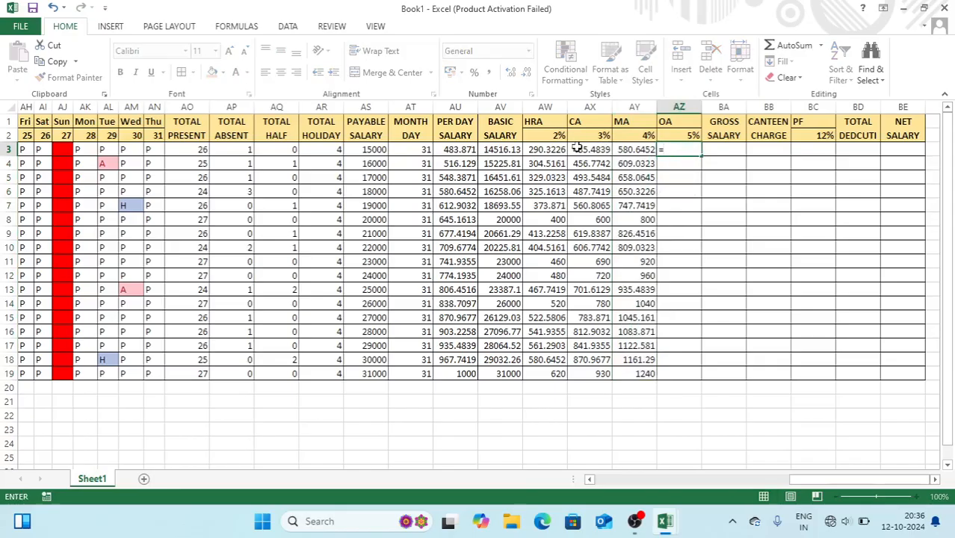
left_click(509, 150)
type("*")
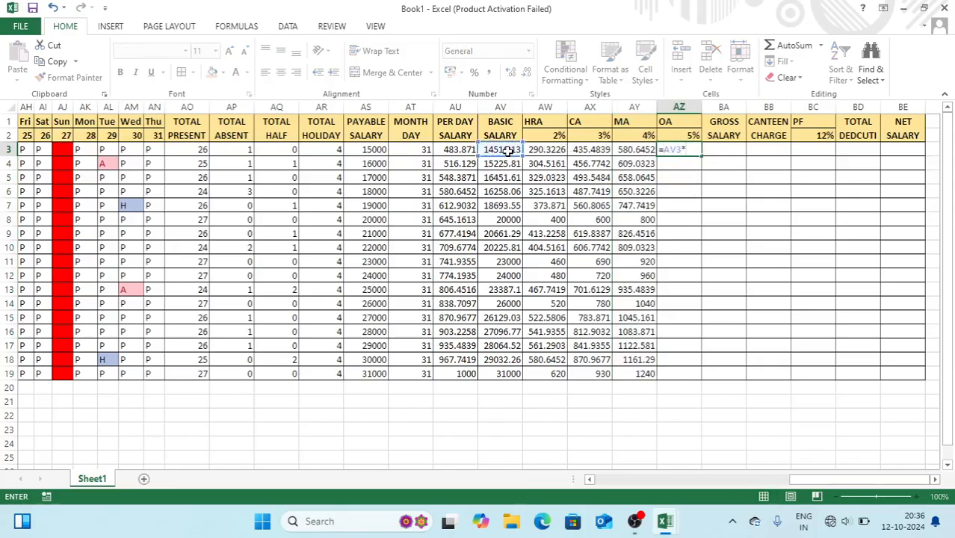
left_click(677, 135)
key("F4")
key("Return")
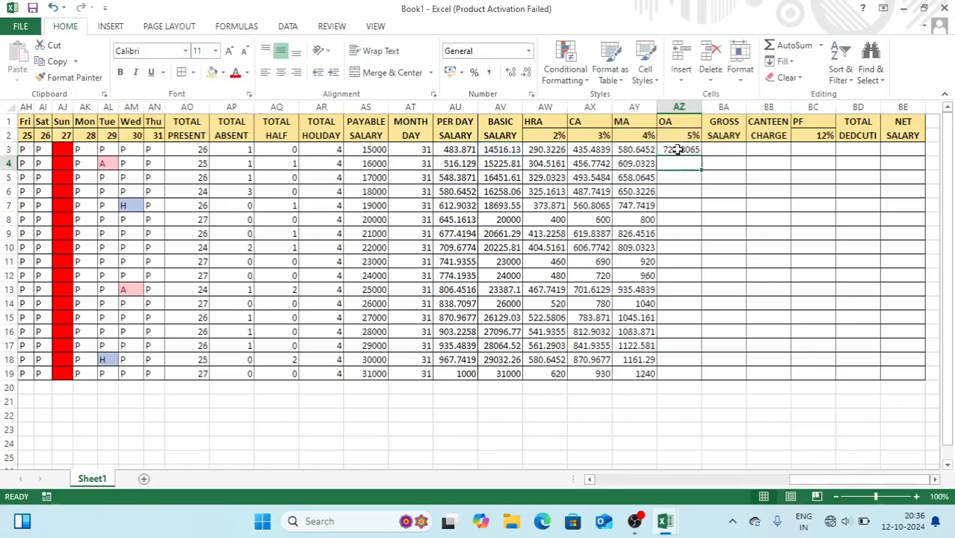
left_click(677, 150)
double_click(701, 157)
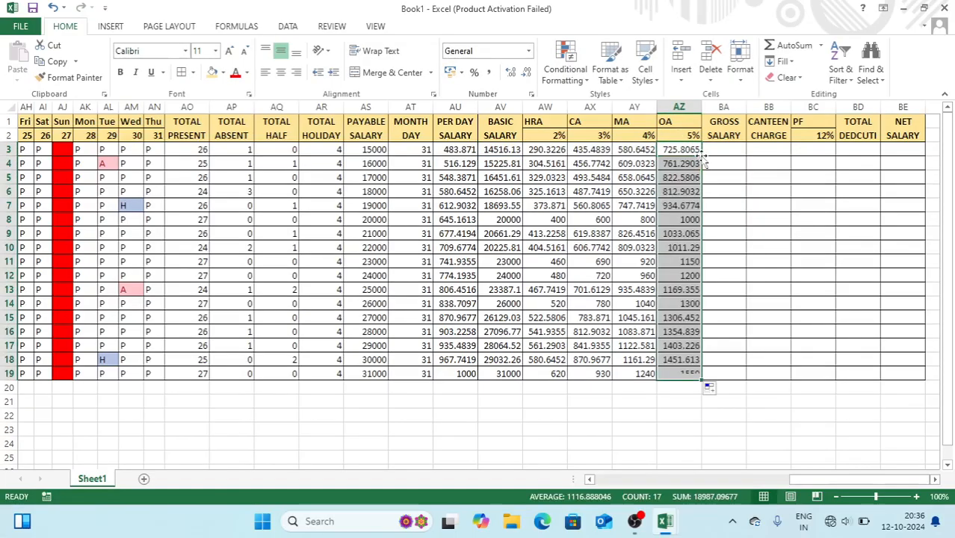
left_click(717, 152)
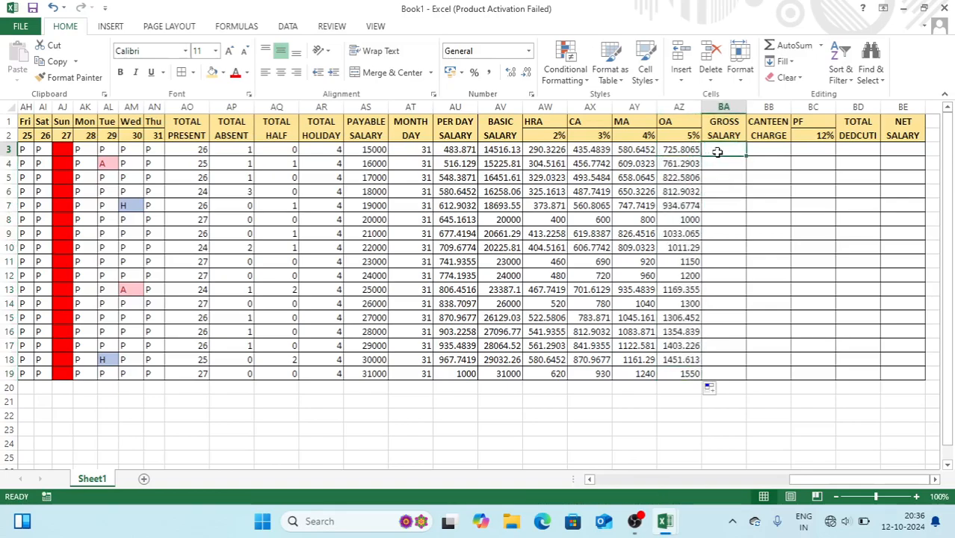
Enter =SUM(AV3:AZ3) in BA3 and AutoSum gross salary for rows 4–19
type("=SUM")
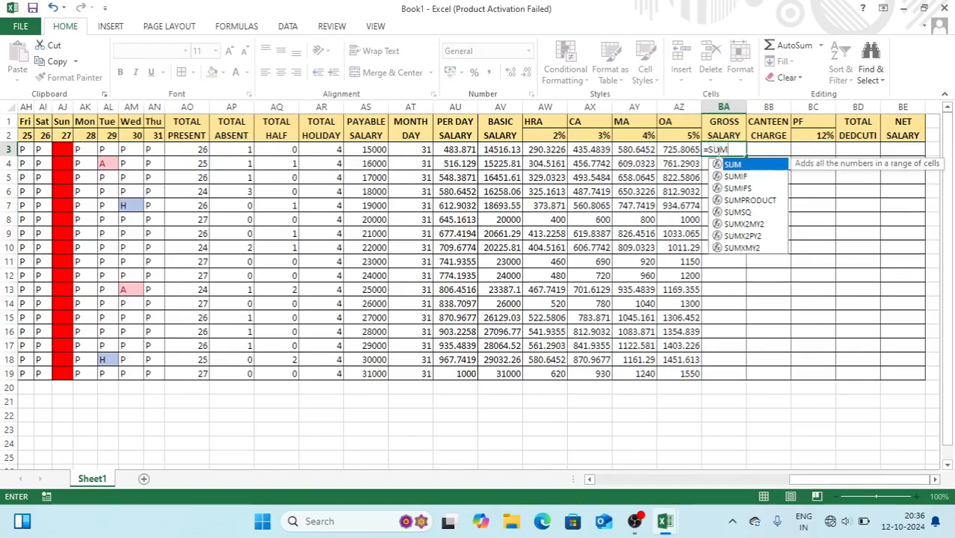
type("(")
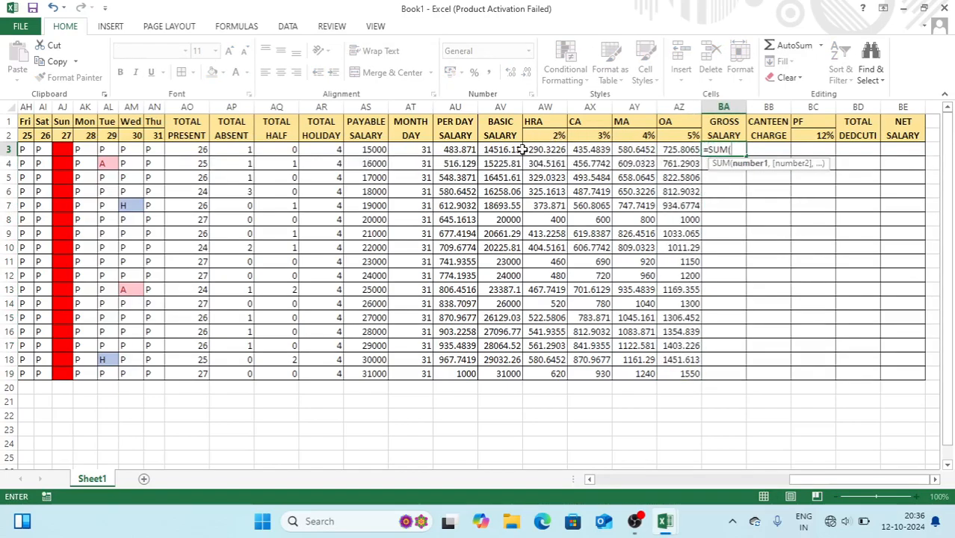
left_click_drag(507, 149, 671, 158)
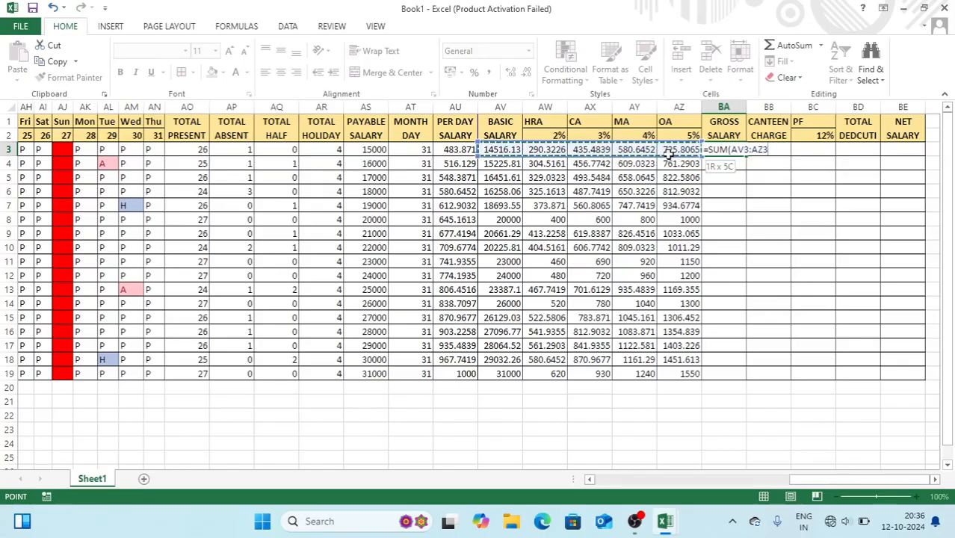
key("Return")
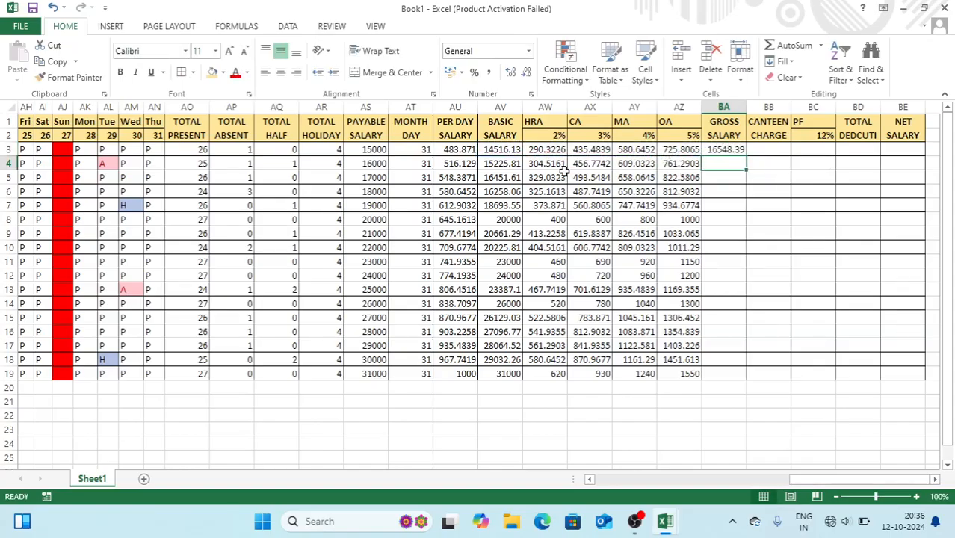
mouse_move(487, 166)
left_mouse_down()
mouse_move(609, 220)
mouse_move(717, 314)
mouse_move(709, 369)
left_mouse_up()
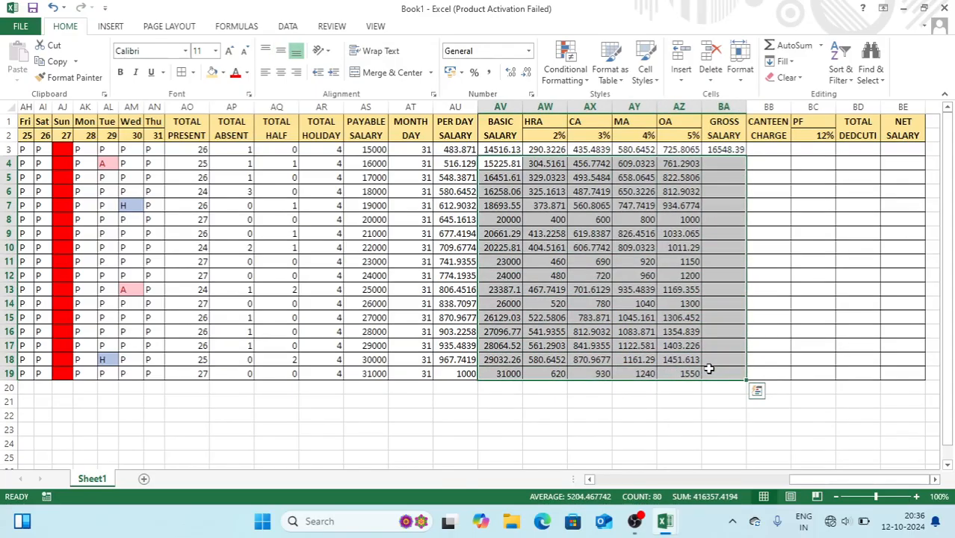
left_click(776, 52)
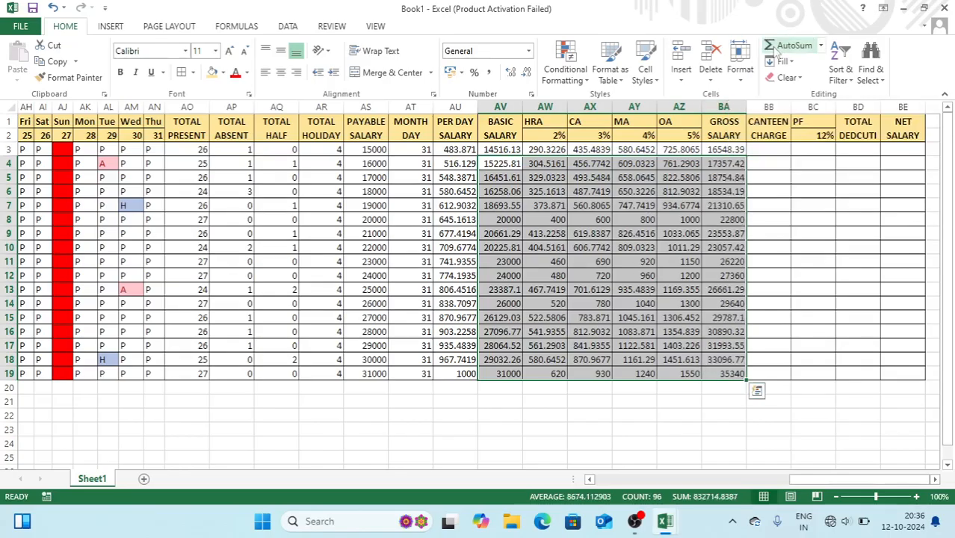
left_click(764, 149)
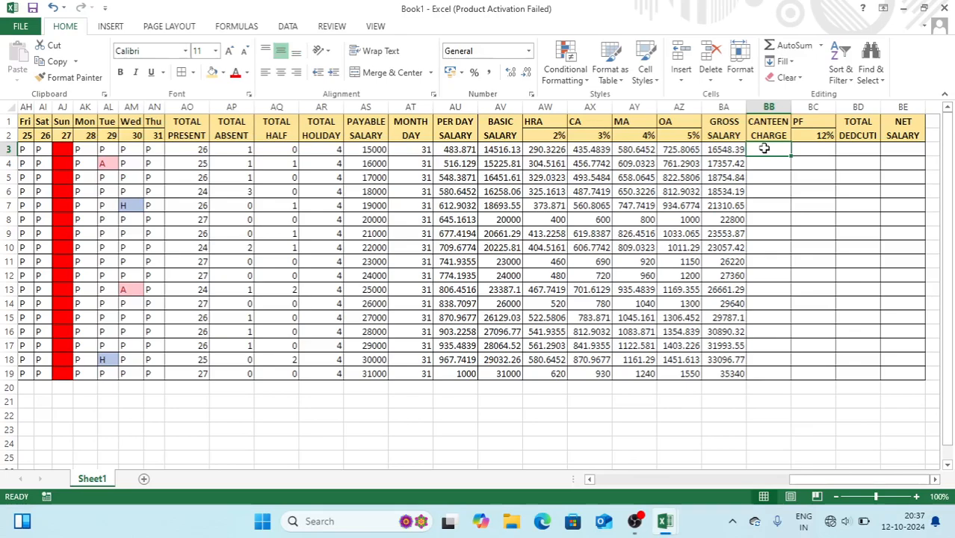
Enter a 500 canteen charge in BB3 and fill it down for every employee
type("500")
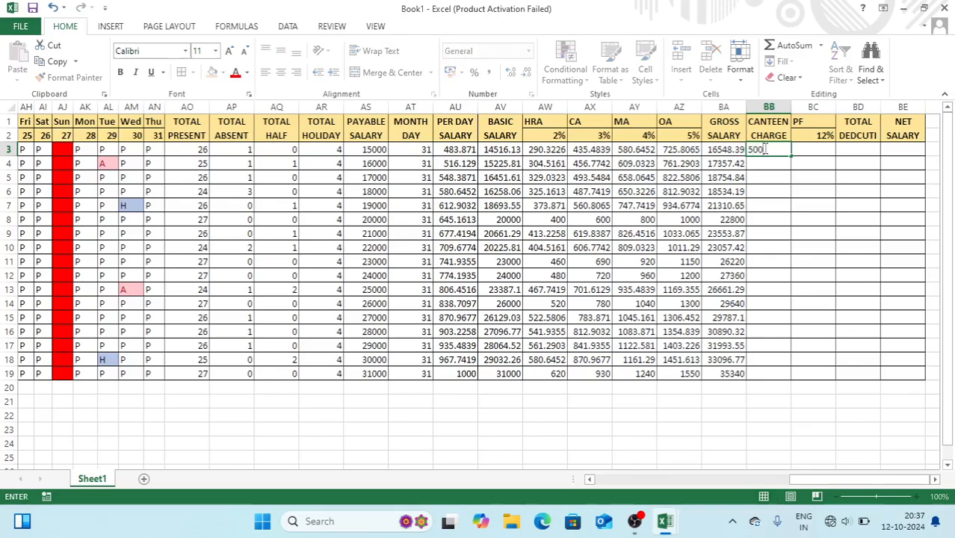
key("Return")
left_click(779, 150)
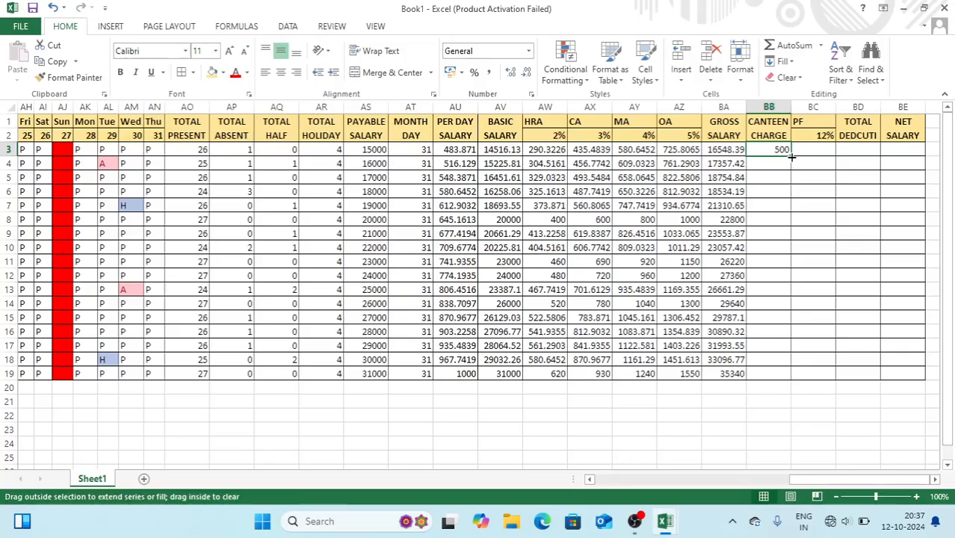
double_click(792, 157)
Compute PF as =BA3*$BC$2, fill it down, and widen column BD
left_click(811, 151)
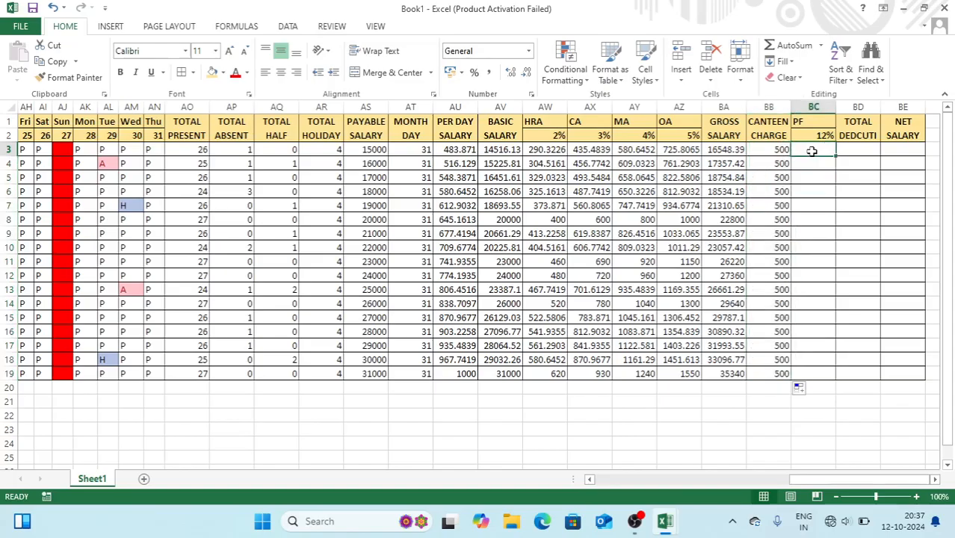
type("=")
left_click(718, 150)
type("*")
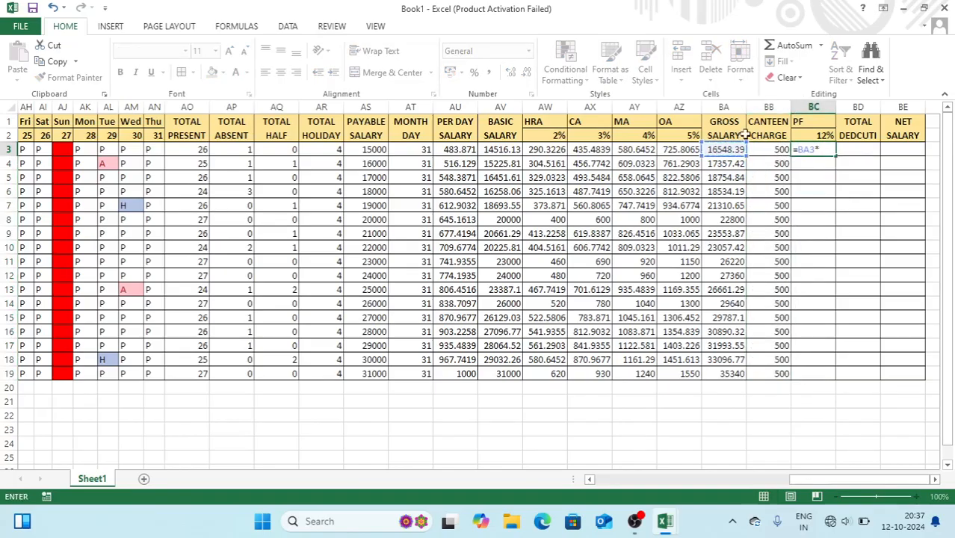
left_click(810, 134)
key("F4")
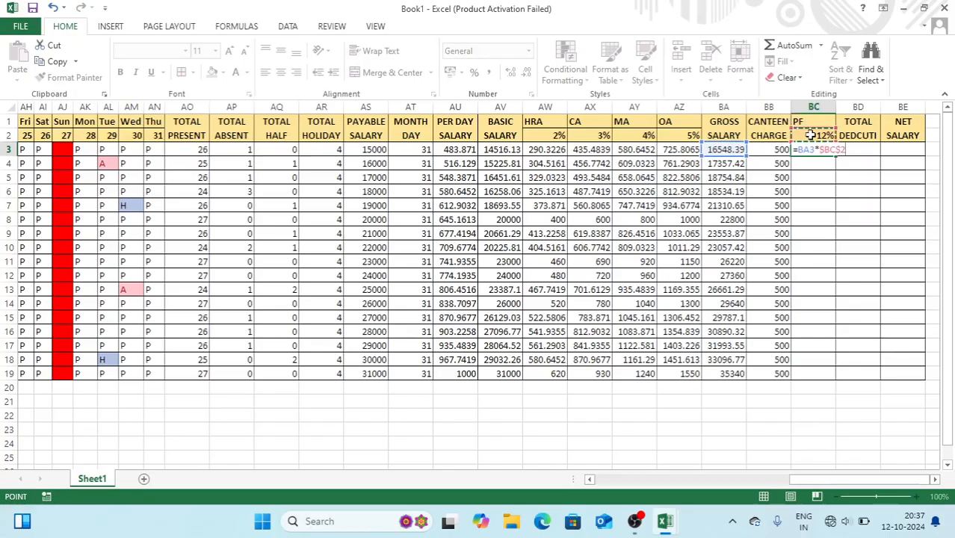
key("Return")
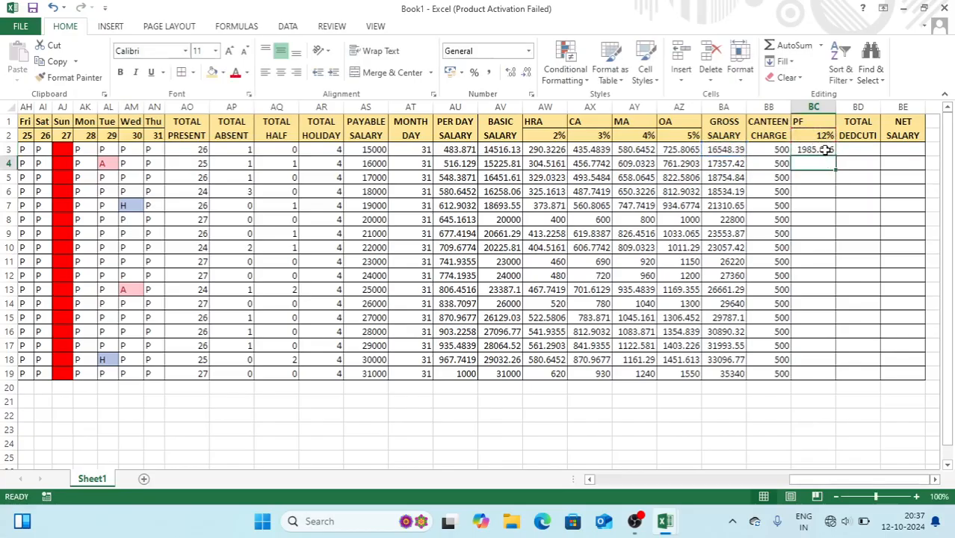
left_click(822, 149)
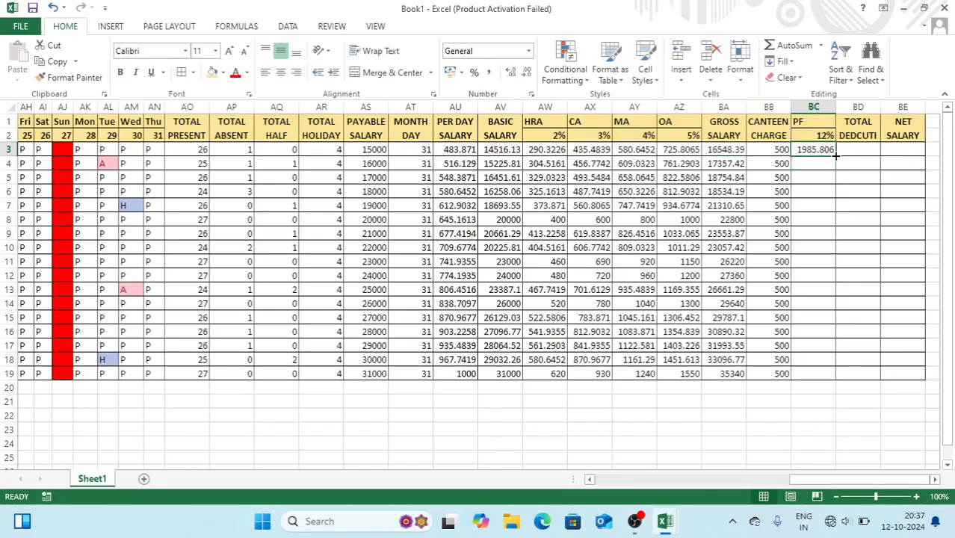
double_click(836, 154)
left_click_drag(881, 111, 894, 112)
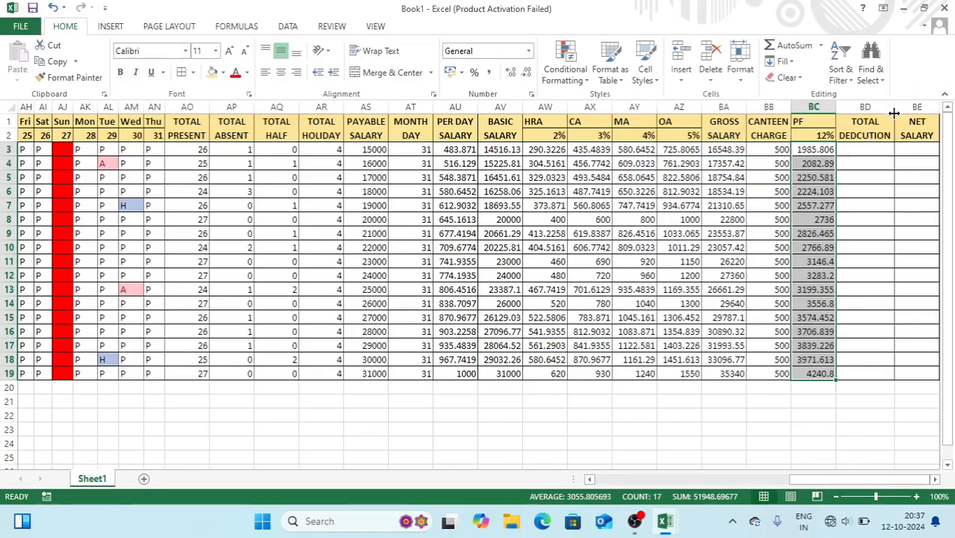
Fill TOTAL DEDUCTION down for every employee with =SUM(BB3:BC3), adding canteen charge and PF
left_click(862, 148)
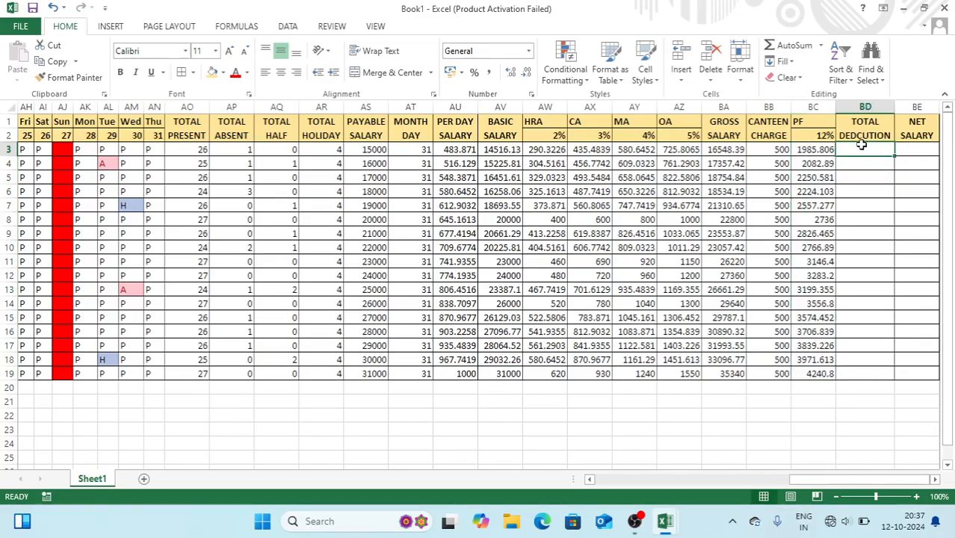
type("=")
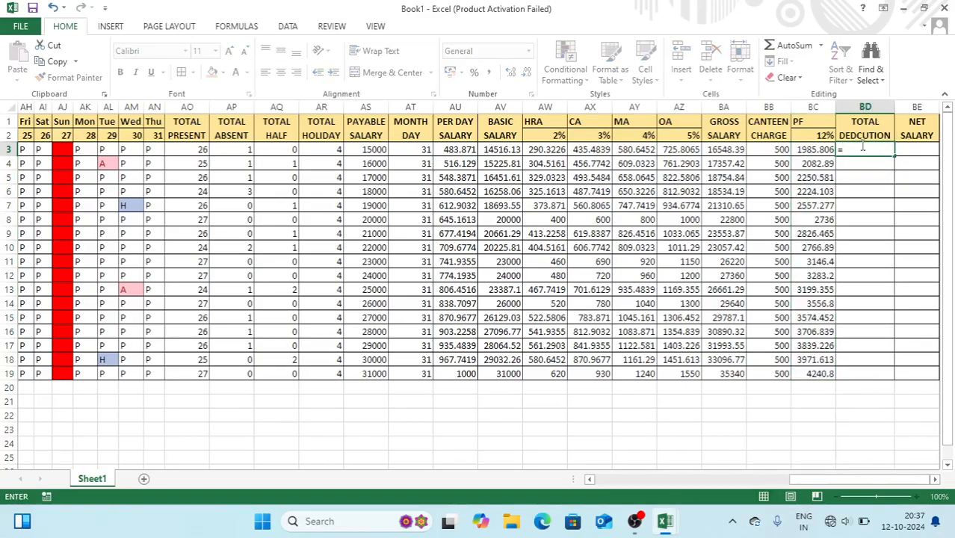
type("SUM(")
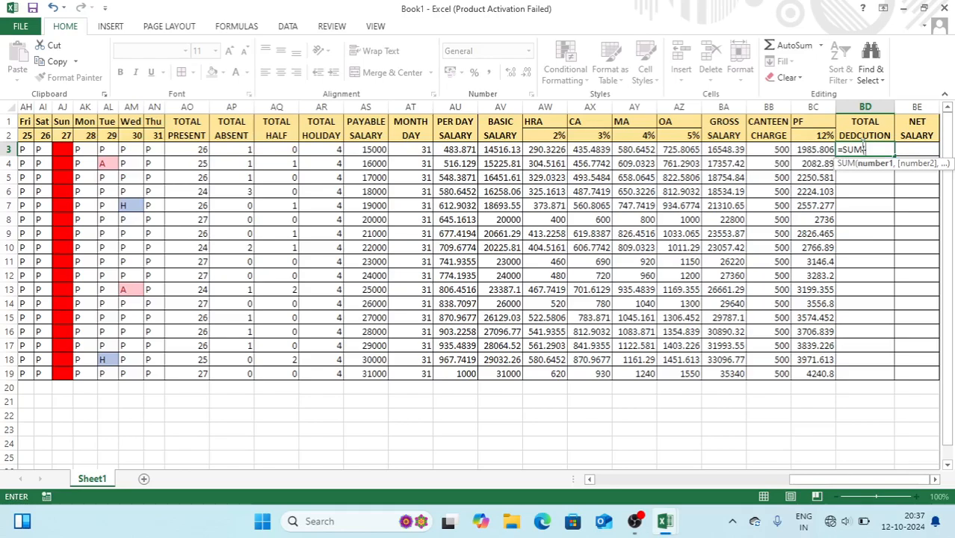
left_click_drag(781, 150, 807, 151)
key("Return")
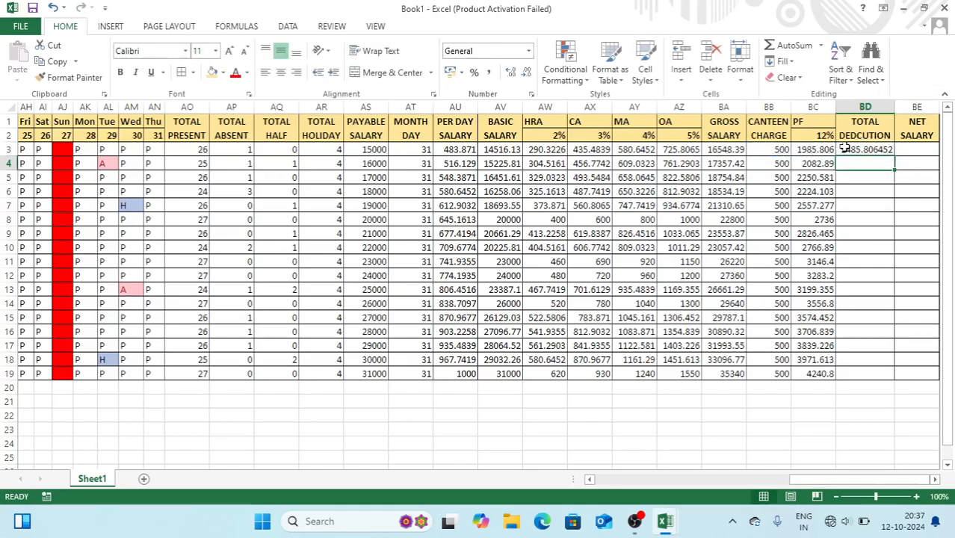
left_click(845, 149)
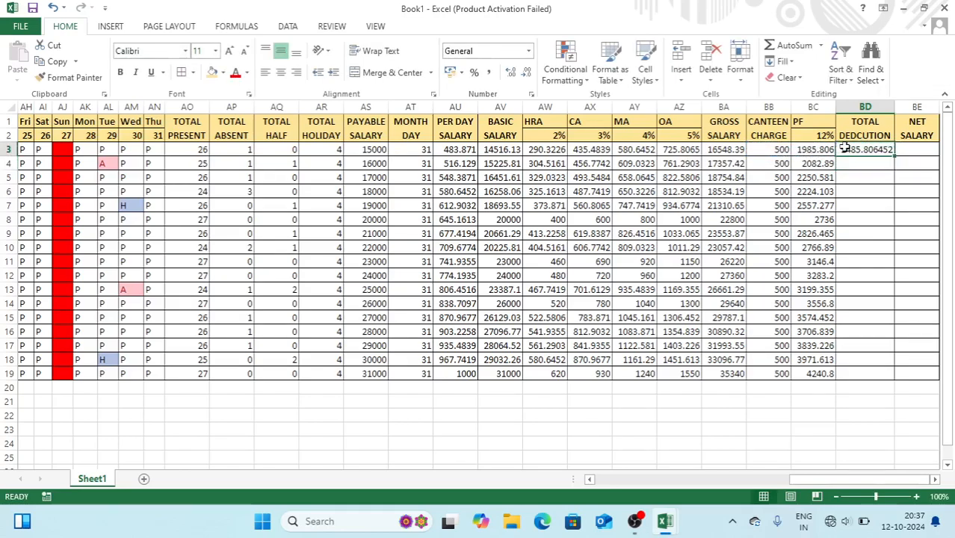
double_click(894, 156)
Fill NET SALARY down for every employee with =BA3-BD3, gross minus total deduction
left_click(907, 151)
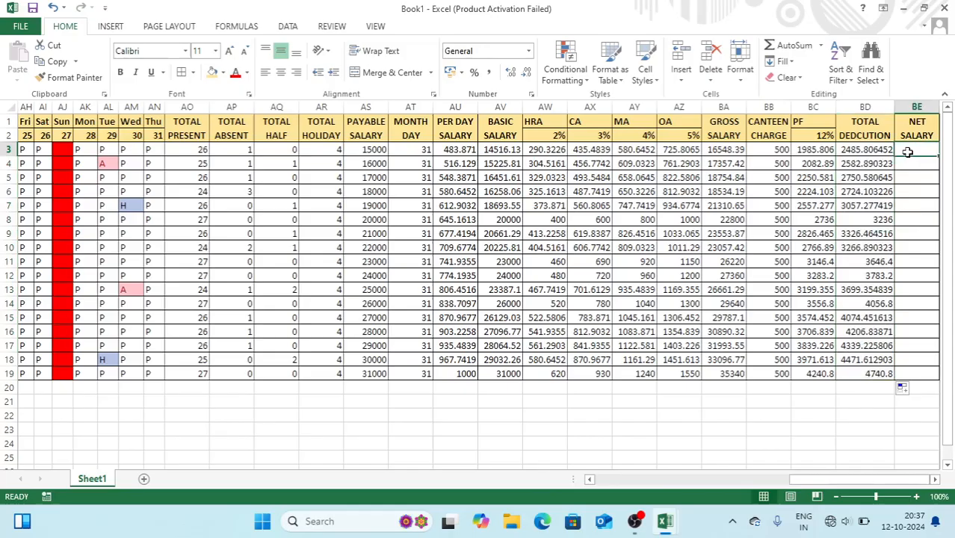
type("=")
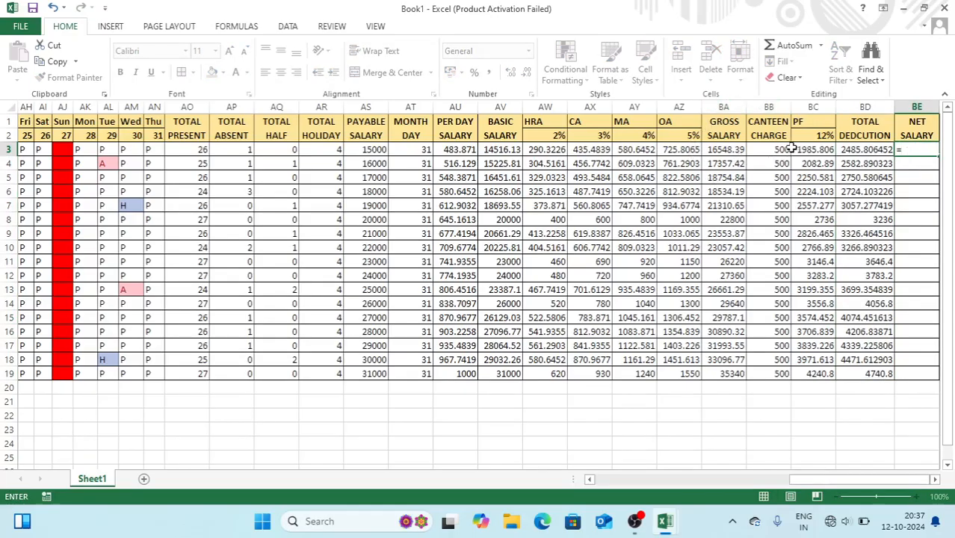
left_click(737, 150)
type("-")
left_click(861, 149)
key("Return")
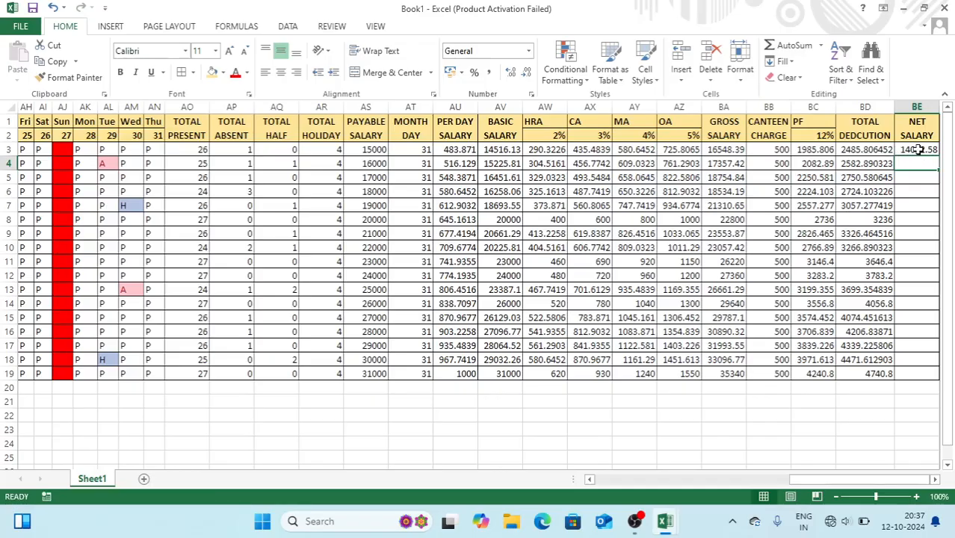
left_click(919, 150)
double_click(939, 156)
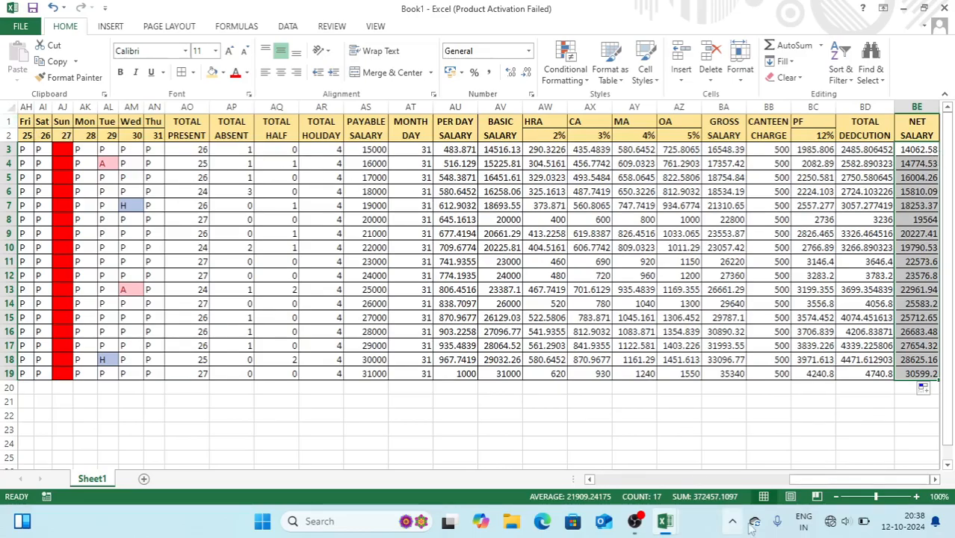
left_click_drag(814, 482, 610, 482)
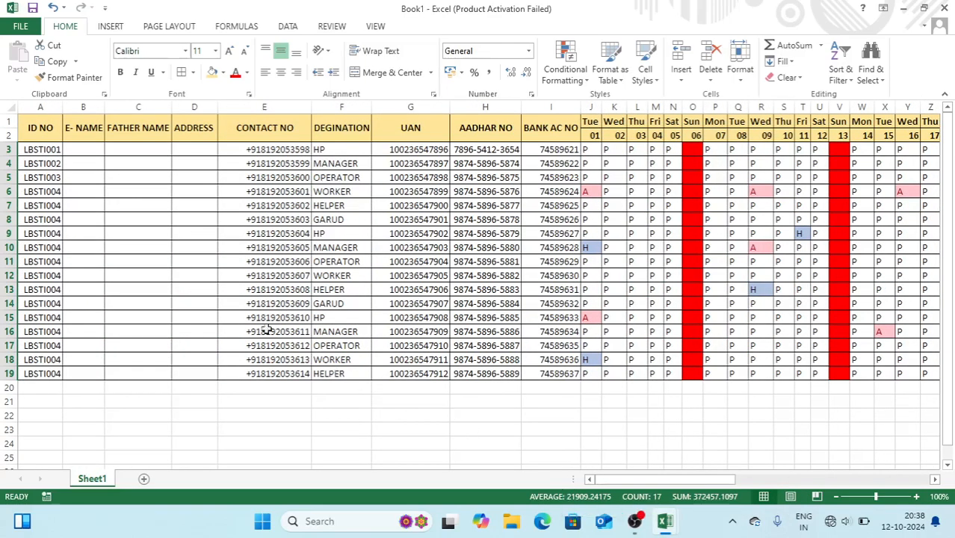
Insert three blank rows above the table header
left_click(7, 122)
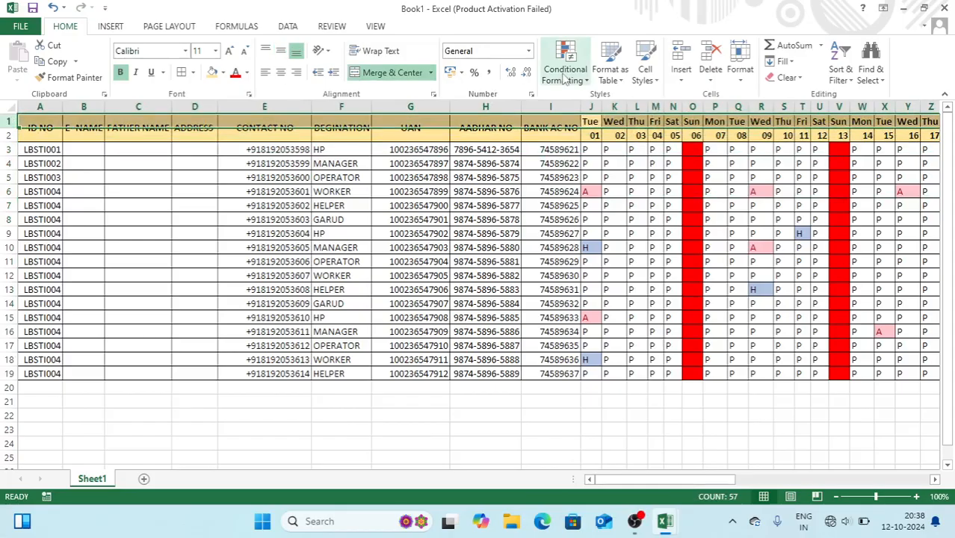
left_click(681, 59)
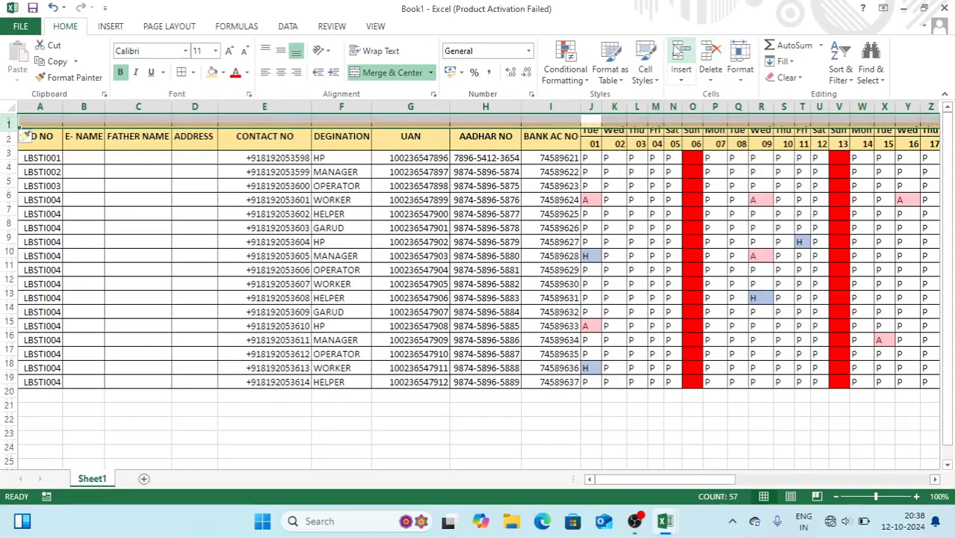
left_click(681, 58)
left_click(681, 58)
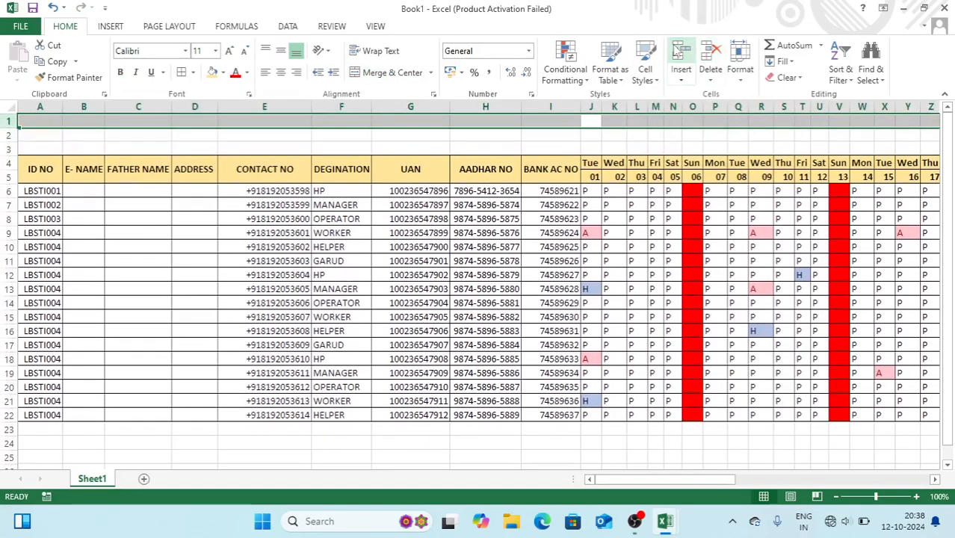
left_click(415, 131)
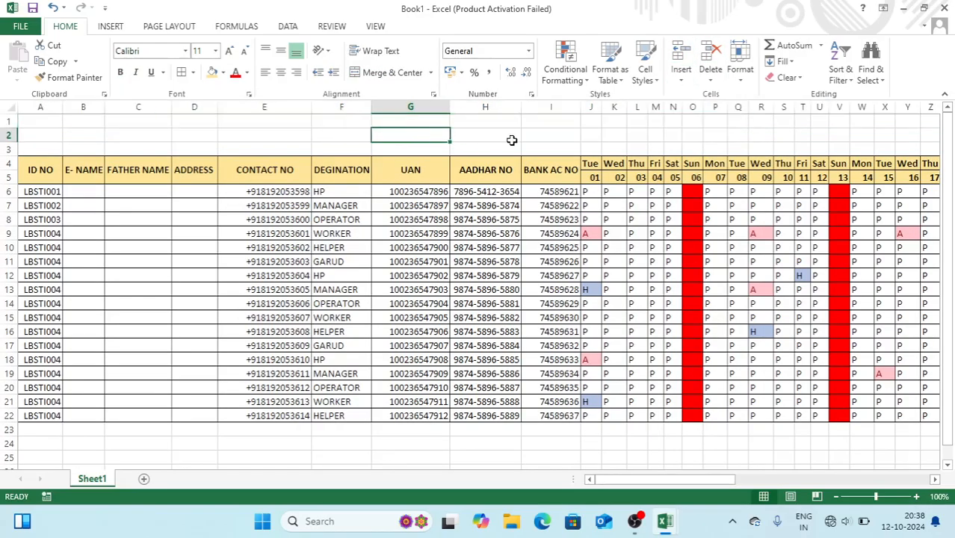
Merge and centre A3:I3 and enter the title EMPLOYEE DETAILS
left_click_drag(535, 148, 49, 148)
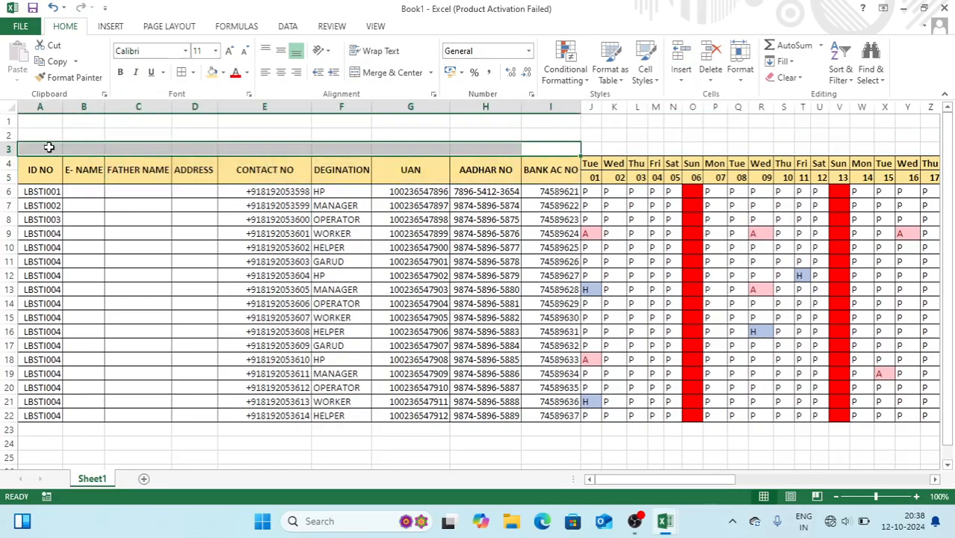
left_click(388, 77)
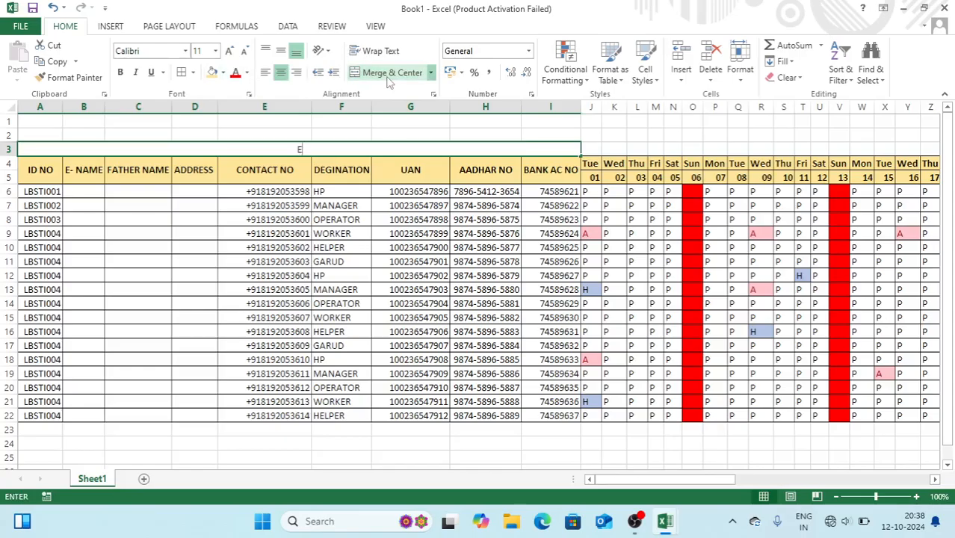
type("EMPLO")
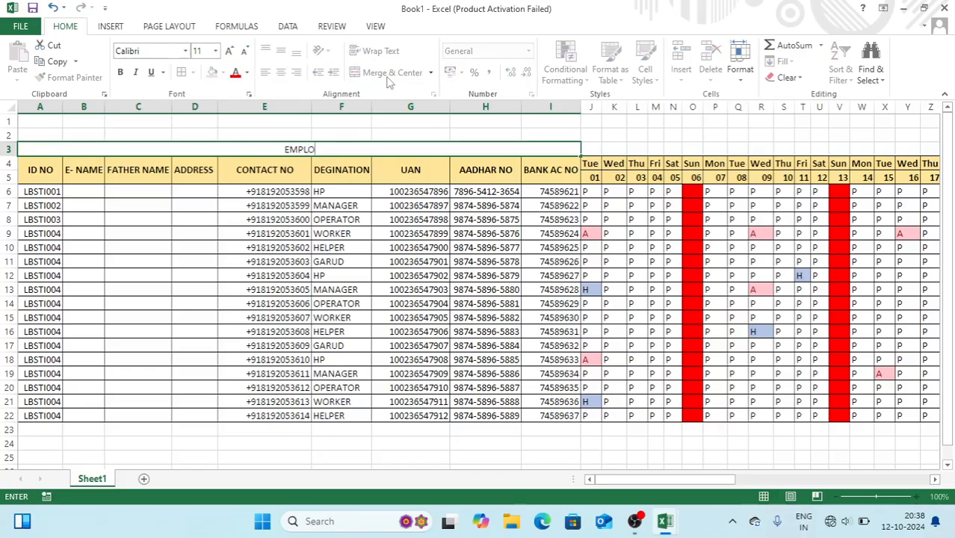
type("YEE DETAILS")
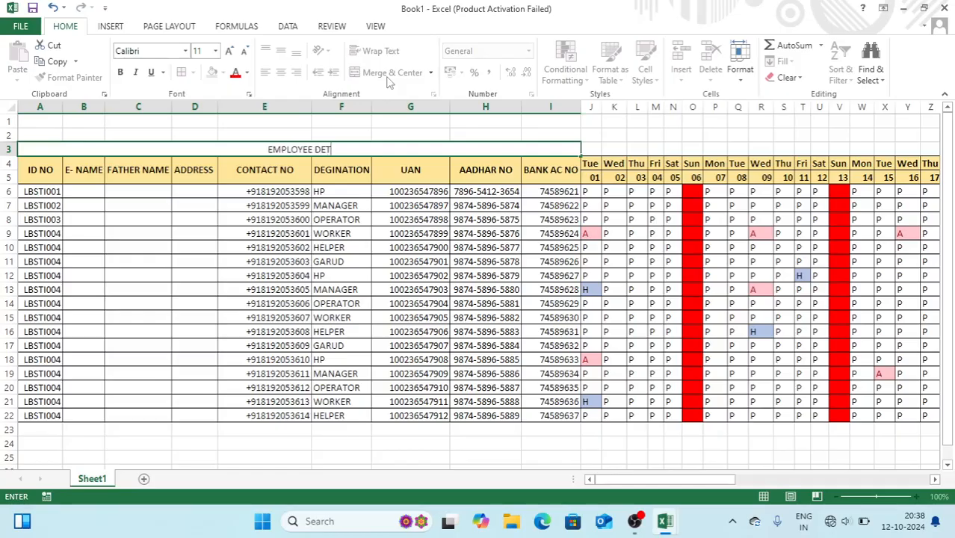
key("Tab")
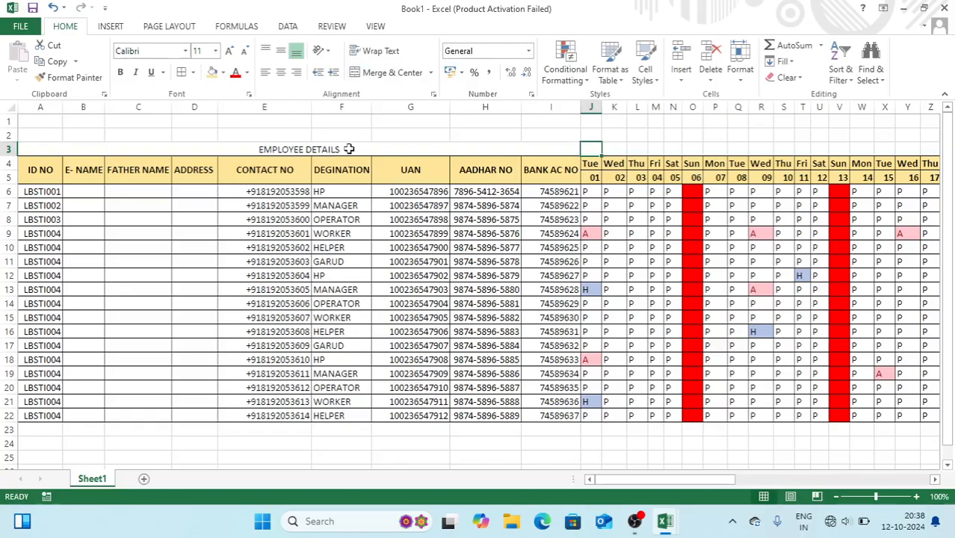
Format the EMPLOYEE DETAILS title as bold 16-point text with a grey fill
left_click(348, 148)
left_click(229, 51)
left_click(229, 51)
left_click(229, 50)
left_click(121, 72)
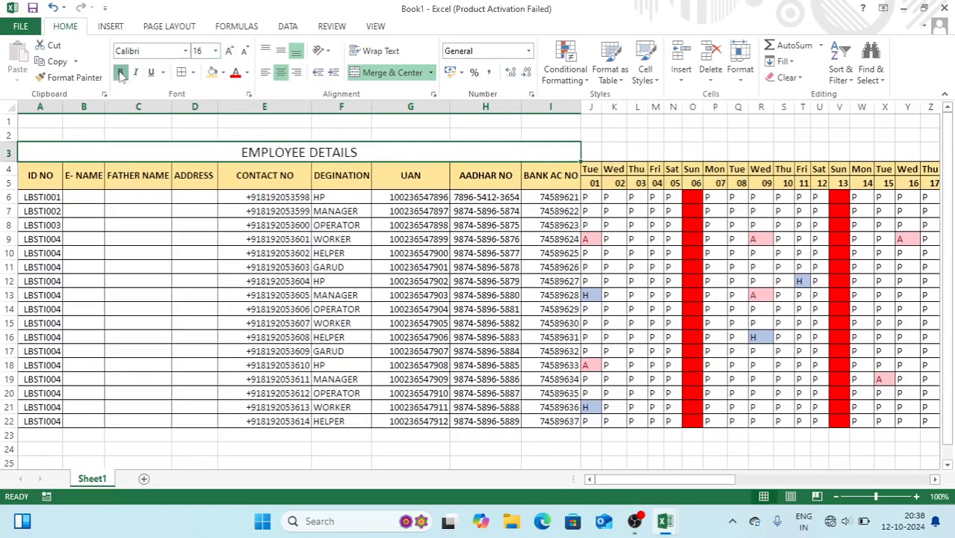
left_click(222, 73)
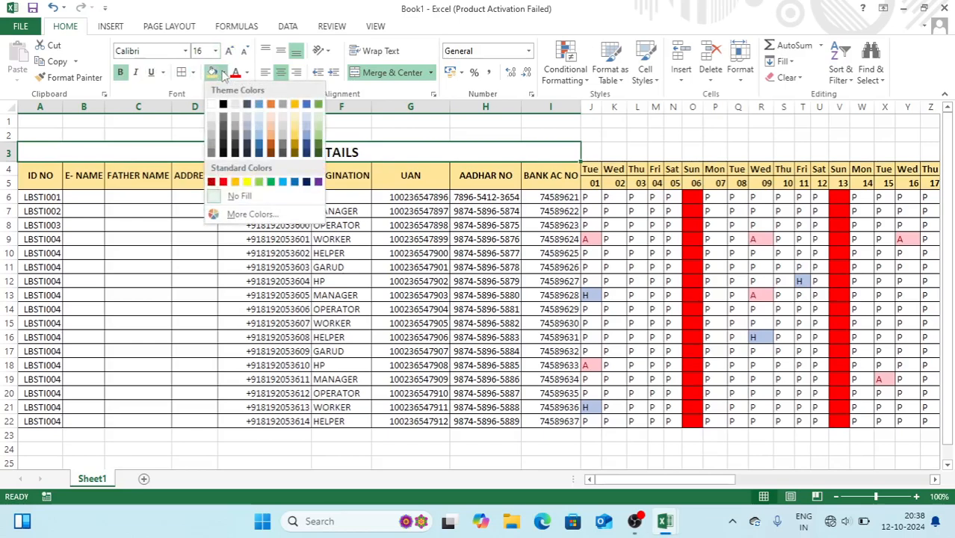
left_click(284, 137)
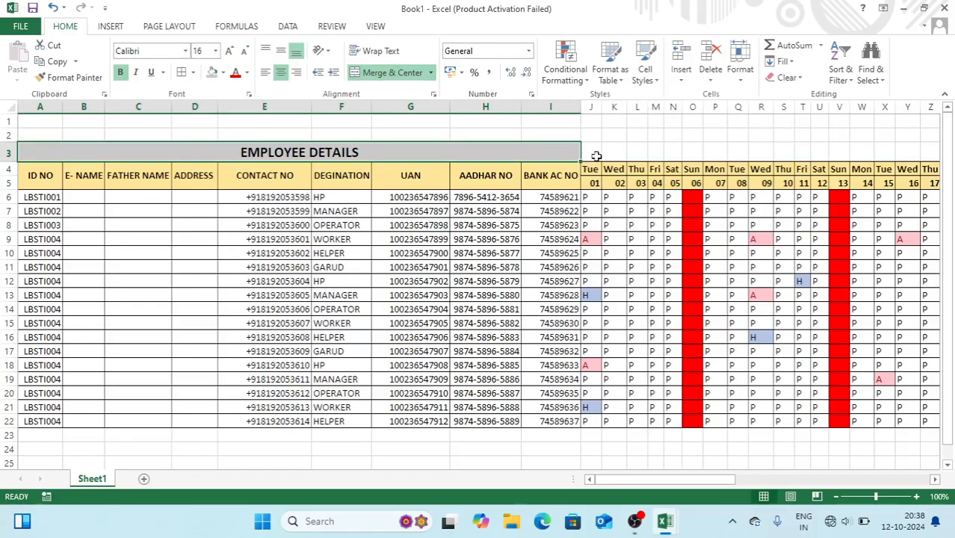
left_click(594, 154)
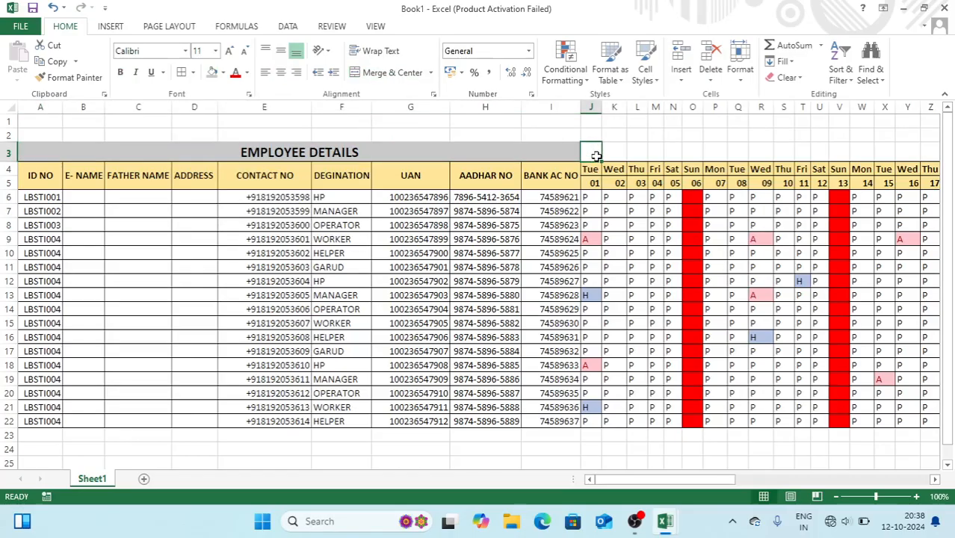
Merge and centre J3:AR3 and enter the title ATTENDANCE SHEET
key("shift+Right")
key("shift+Right")
key("shift+Right")
key("shift+Right")
key("shift+Right")
key("shift+Right")
key("shift+Right")
key("shift+Right")
key("shift+Right")
key("shift+Right")
key("shift+Right")
key("shift+Right")
key("shift+Right")
key("shift+Right")
key("shift+Right")
key("shift+Right")
key("shift+Right")
key("shift+Right")
key("shift+Right")
key("shift+Right")
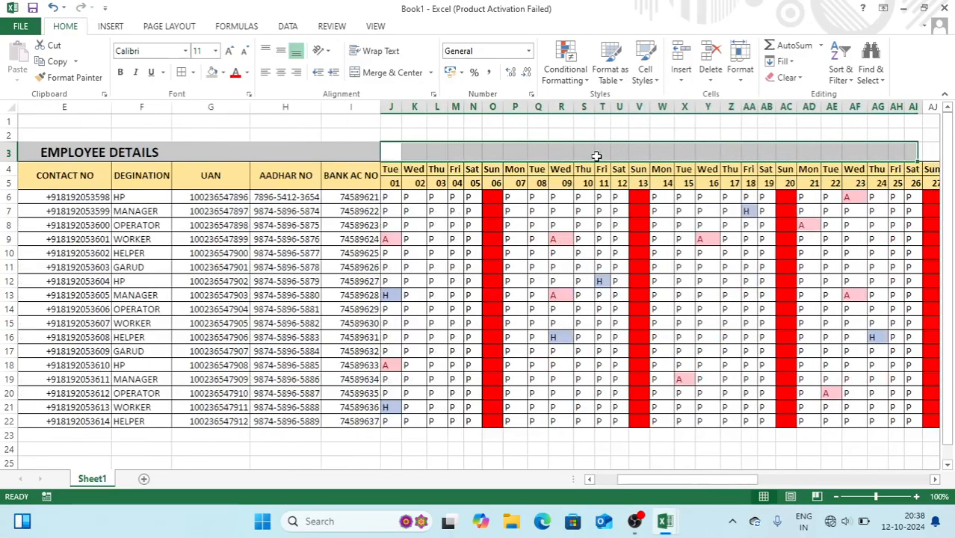
key("shift+Left")
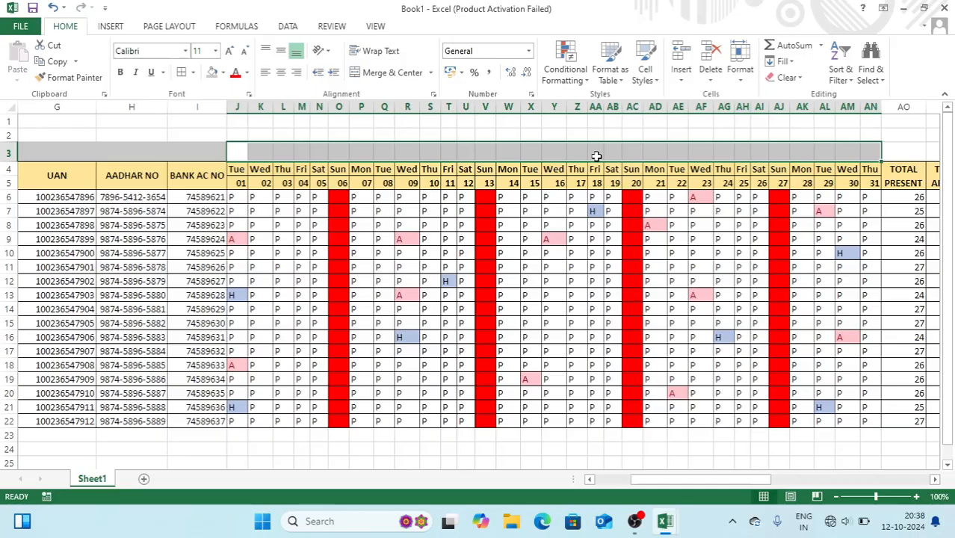
key("shift+Right")
key("shift+Right")
key("shift+Right")
key("shift+Right")
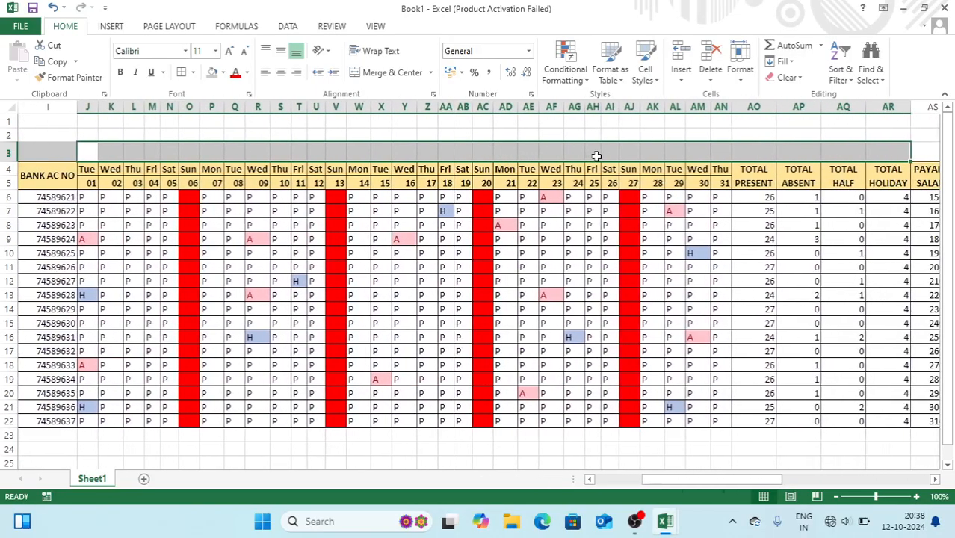
left_click(394, 77)
type("A")
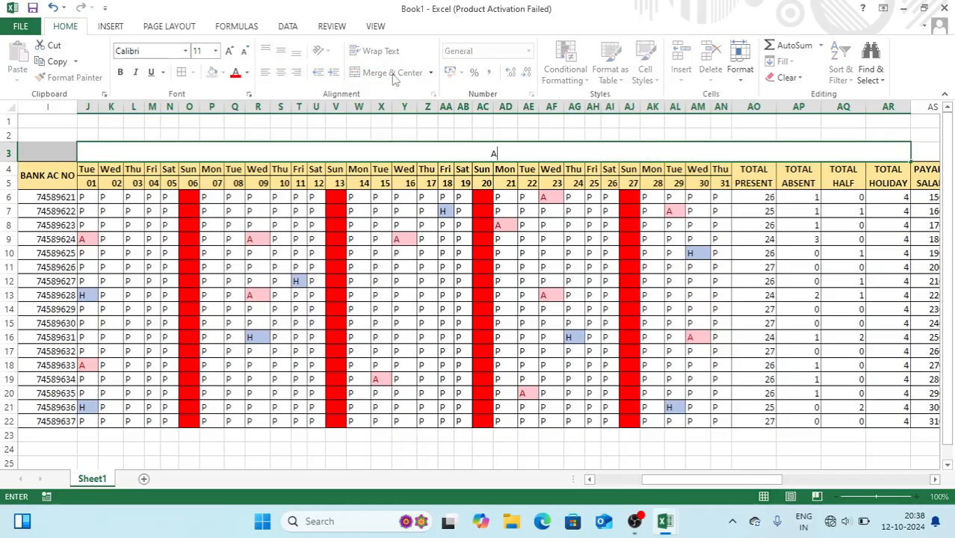
type("TTENDANCE SE")
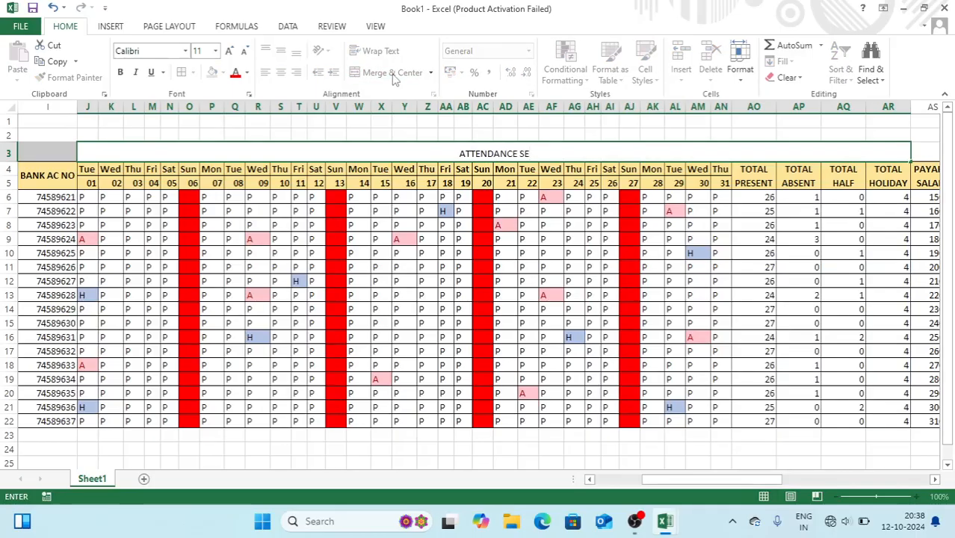
key("BackSpace")
type("HEET")
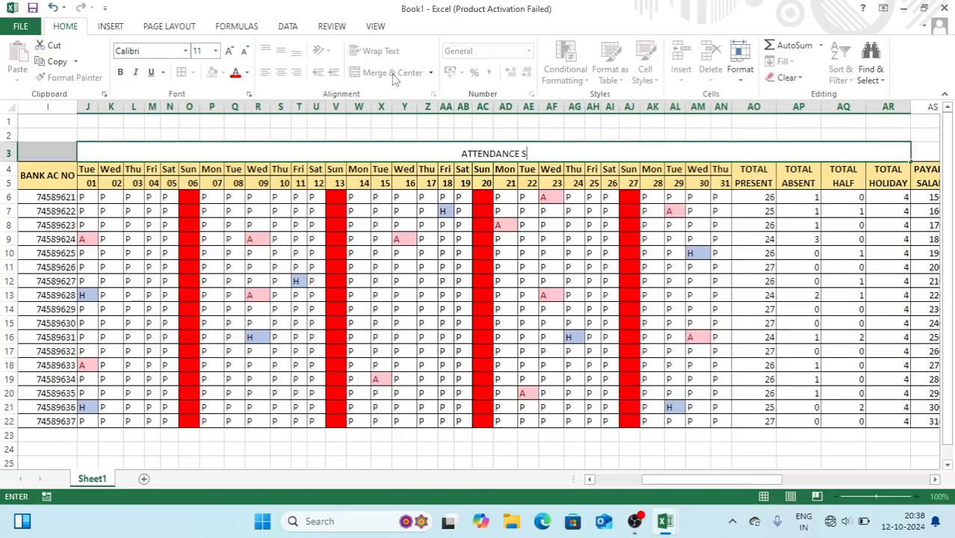
key("Return")
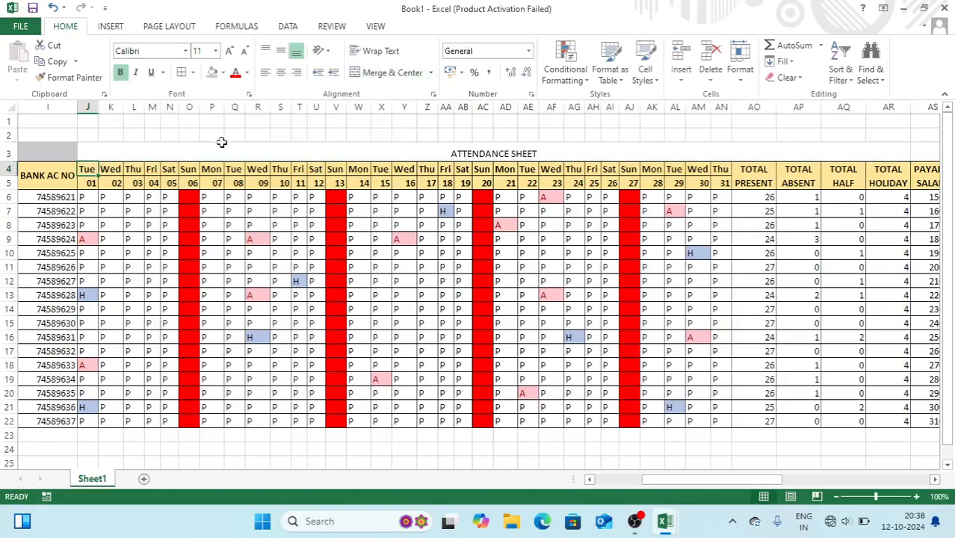
Format the ATTENDANCE SHEET title as bold 16-point text with a light blue fill
left_click(242, 149)
left_click(230, 51)
left_click(230, 50)
left_click(230, 51)
key("ctrl+b")
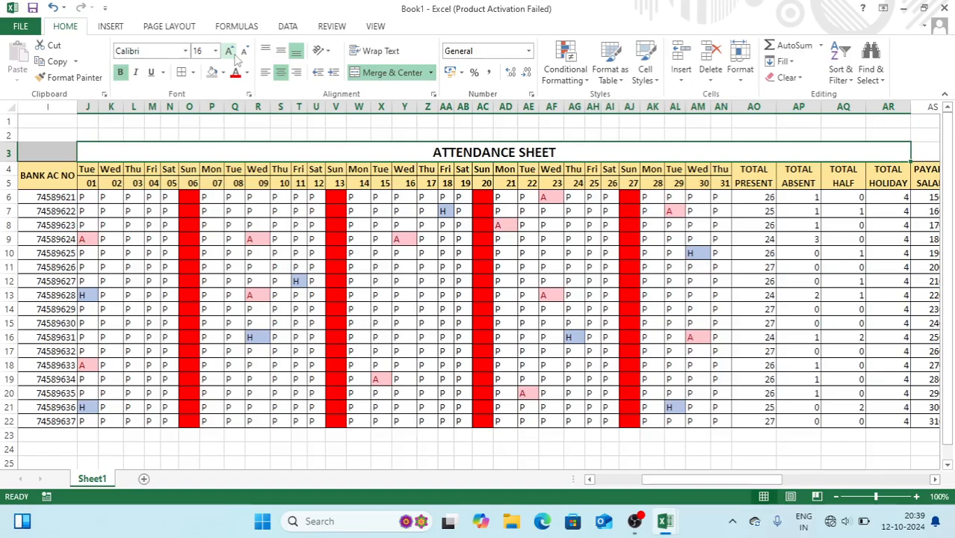
left_click(222, 72)
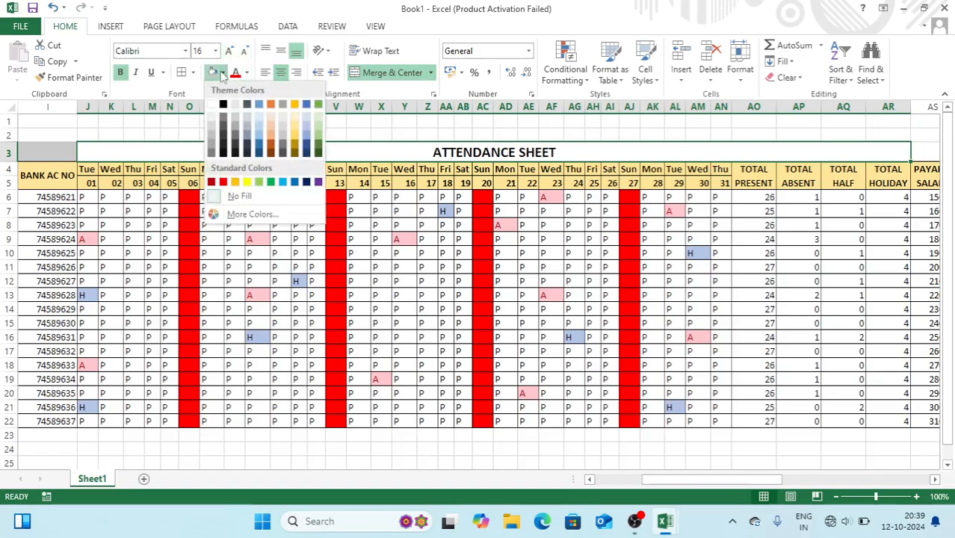
left_click(258, 124)
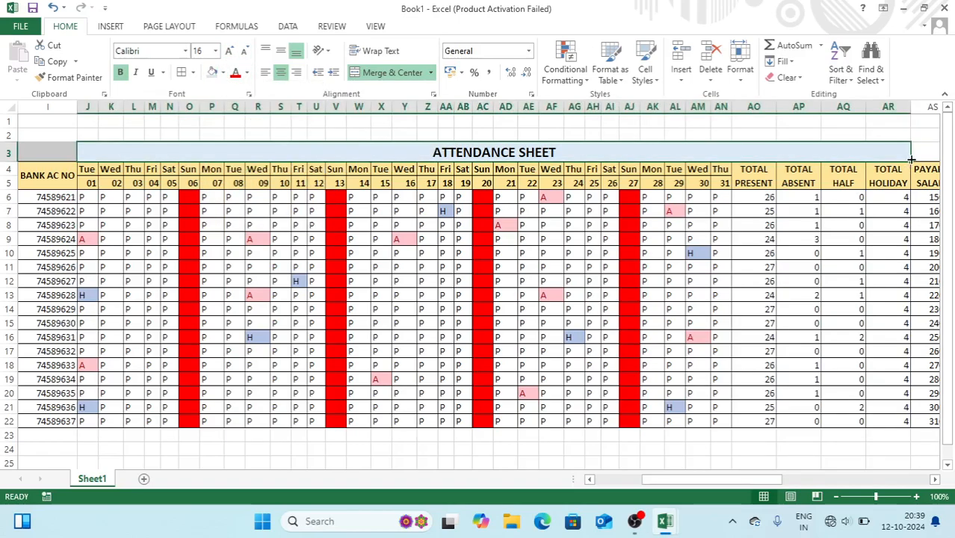
left_click_drag(918, 152, 921, 151)
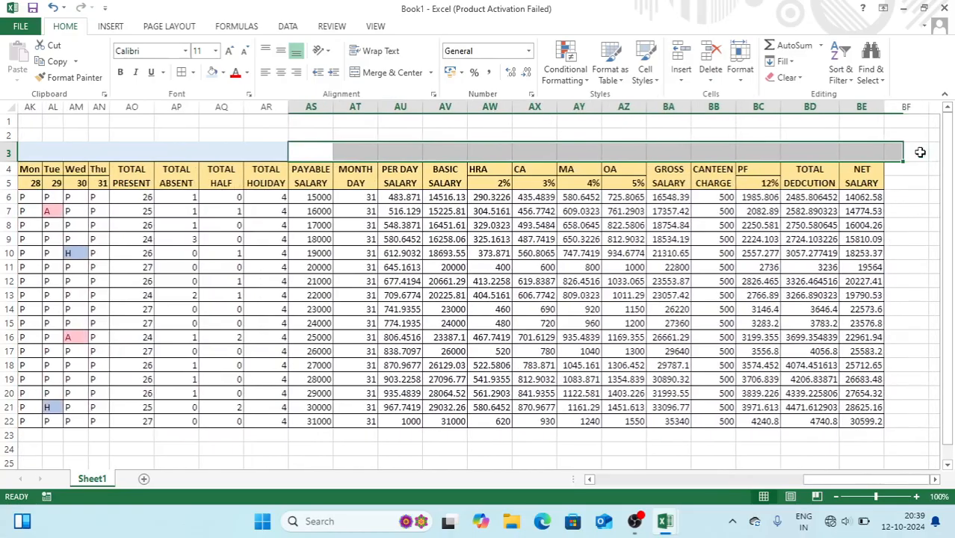
Merge and centre AS3:BE3 and enter the title SALARY SHEET
left_click(402, 73)
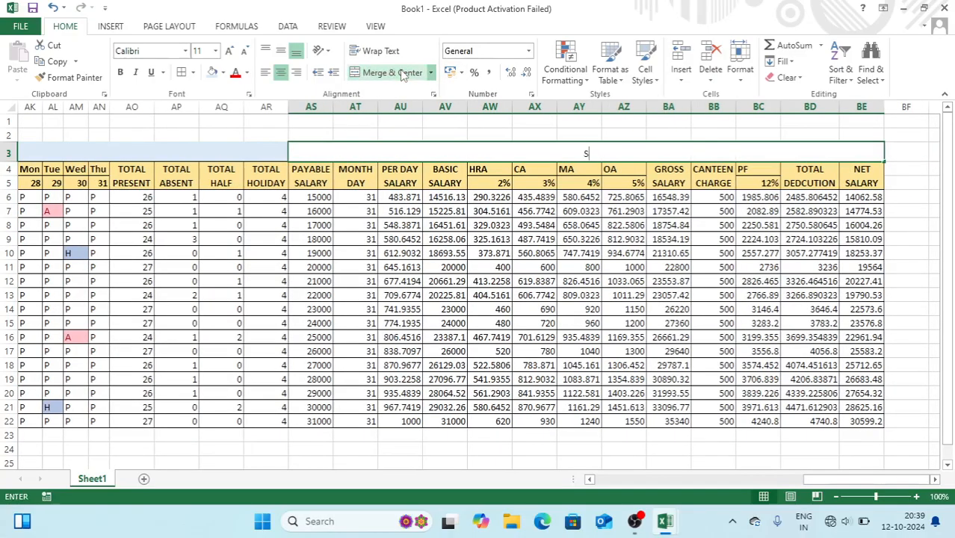
type("SALARY SHEET")
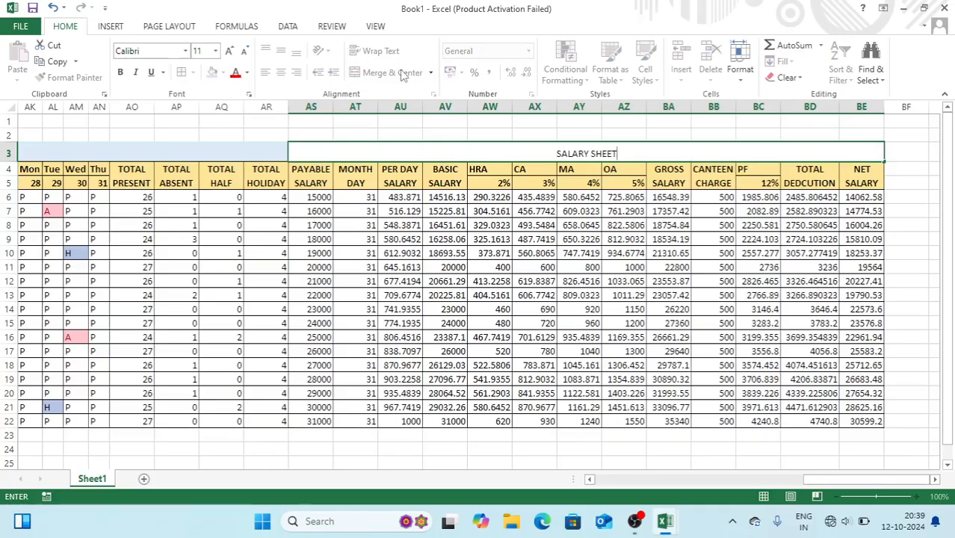
key("ctrl+Return")
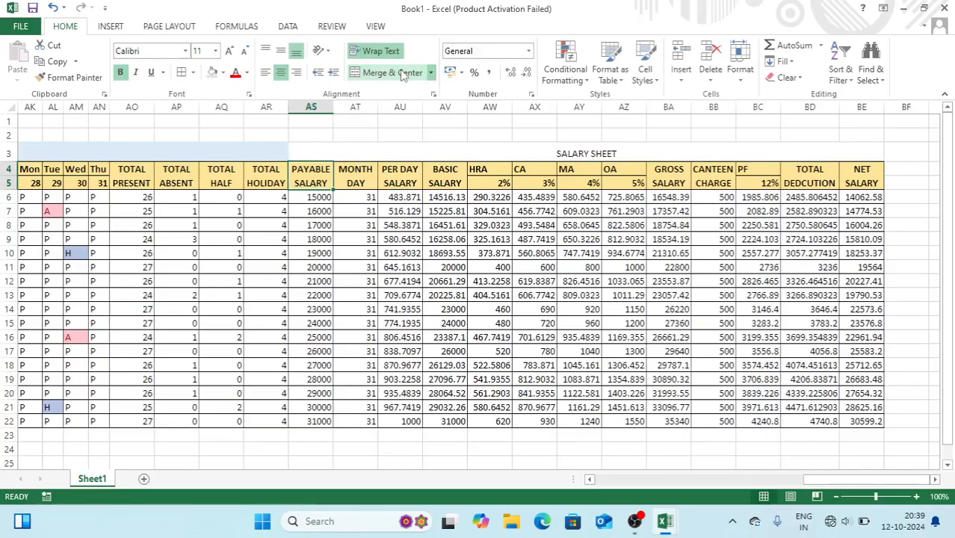
Format the SALARY SHEET title as bold 20-point text with a light green fill
left_click(229, 51)
left_click(229, 50)
left_click(229, 51)
left_click(229, 50)
left_click(229, 51)
key("ctrl+b")
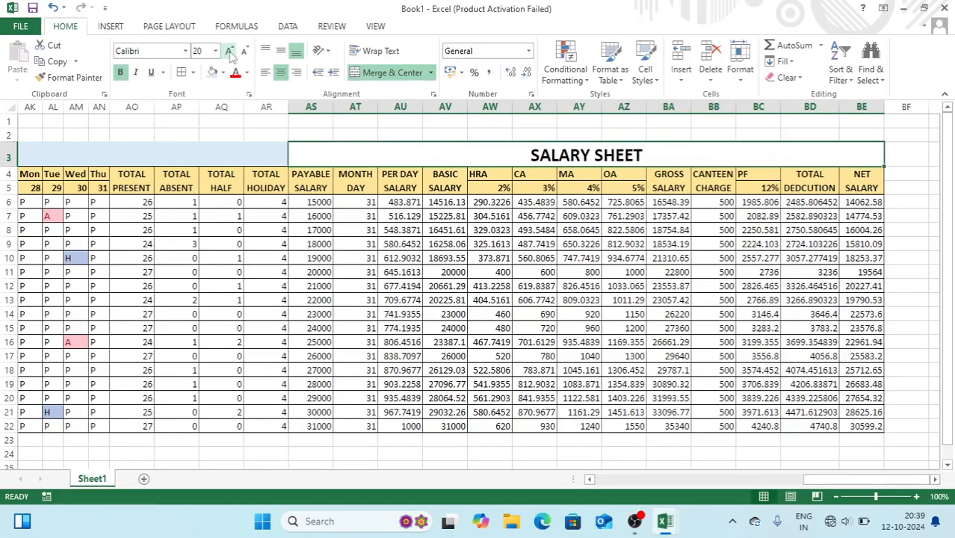
left_click(223, 72)
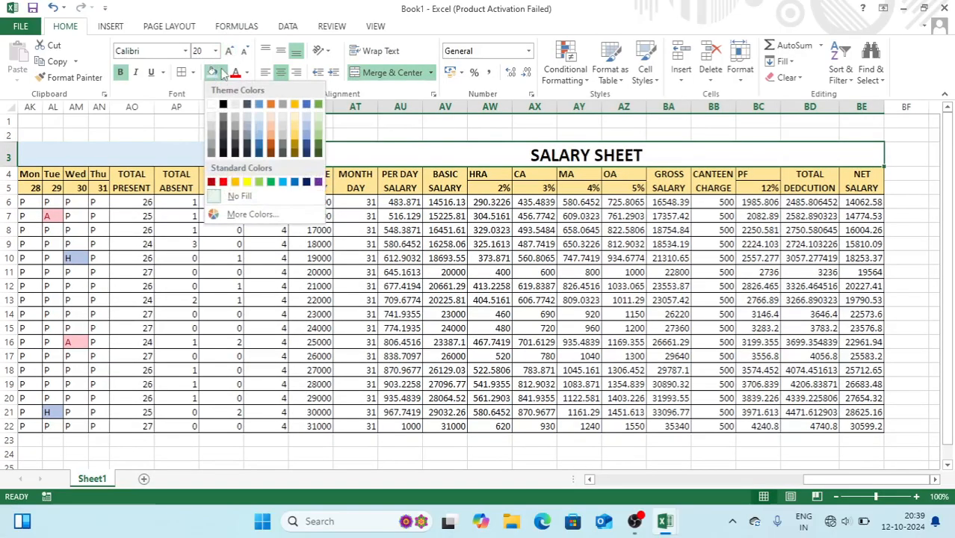
left_click(318, 127)
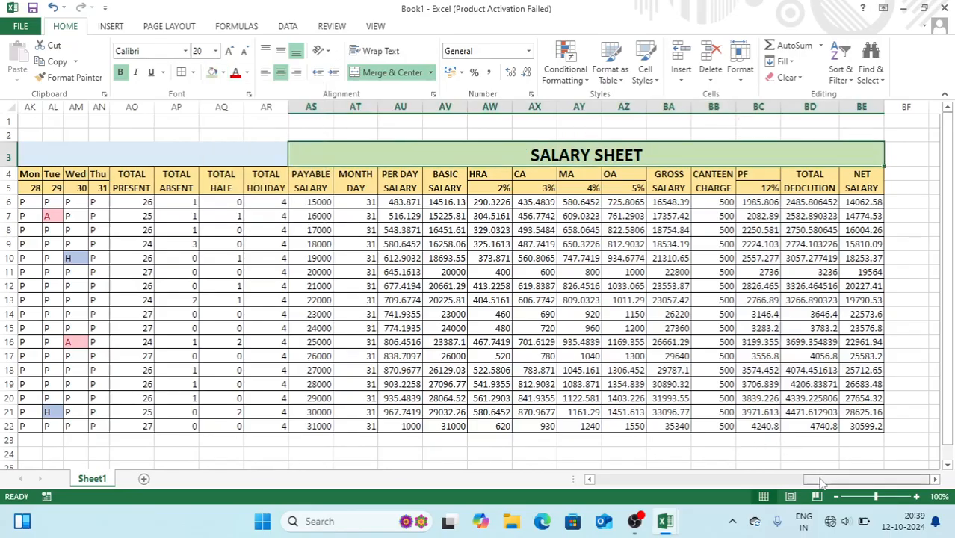
left_click_drag(820, 482, 611, 483)
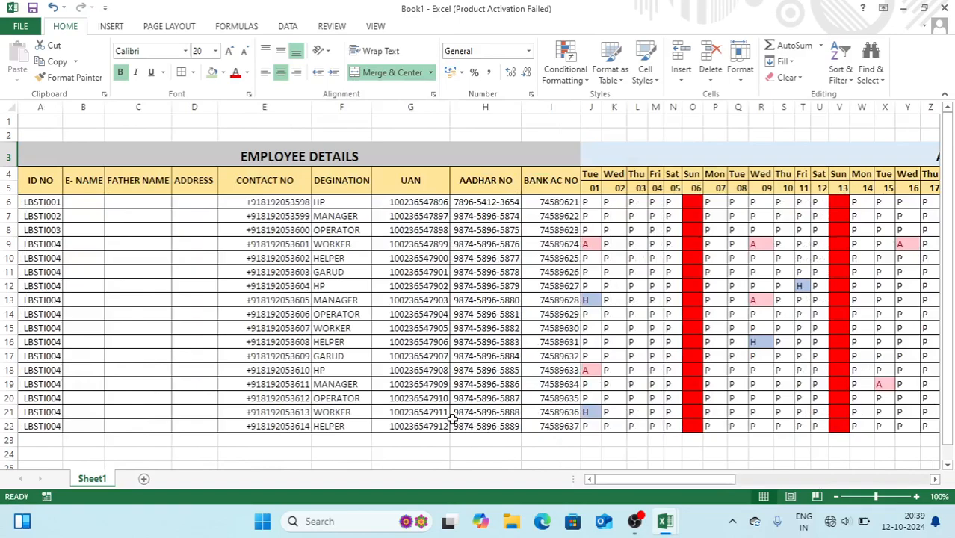
Minimize OBS and widen column B so the employee names fit
left_click(634, 521)
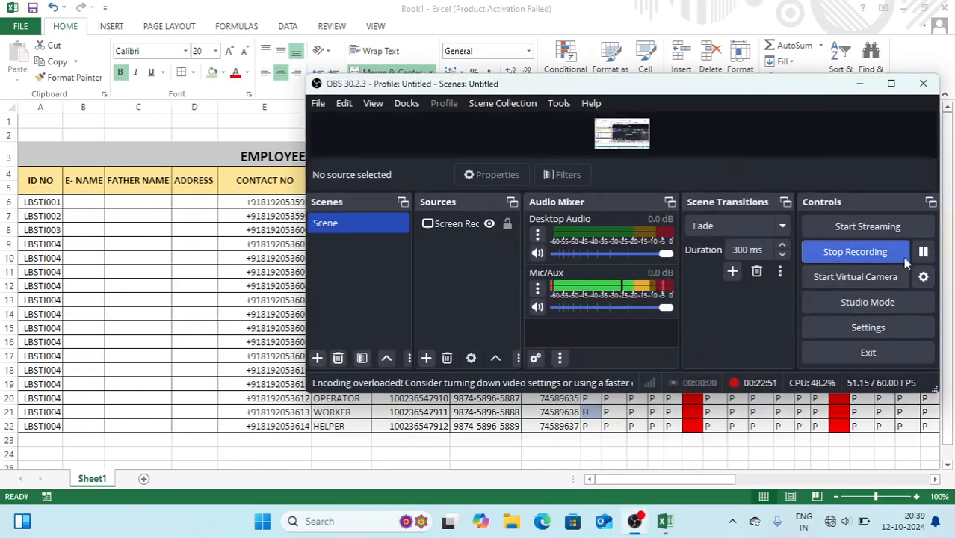
left_click(864, 86)
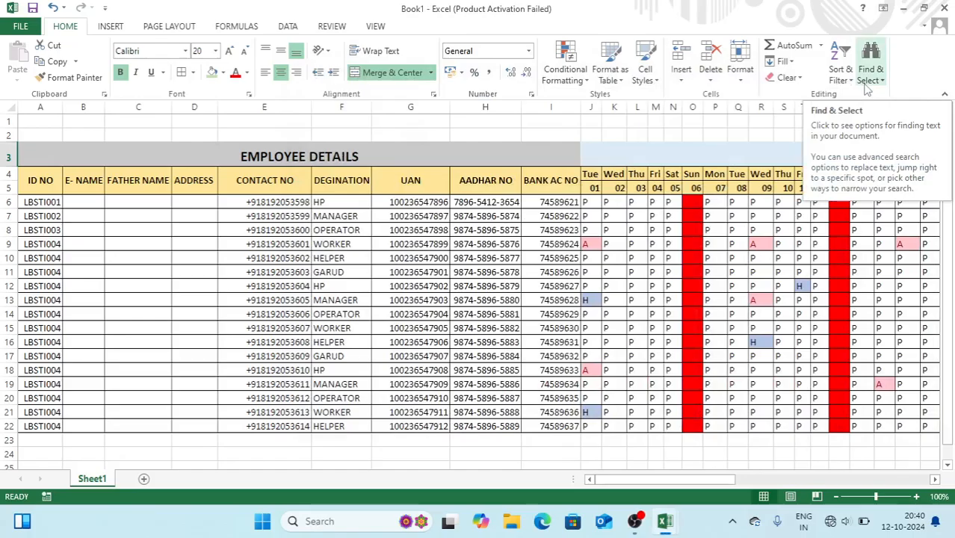
left_click_drag(108, 110, 137, 114)
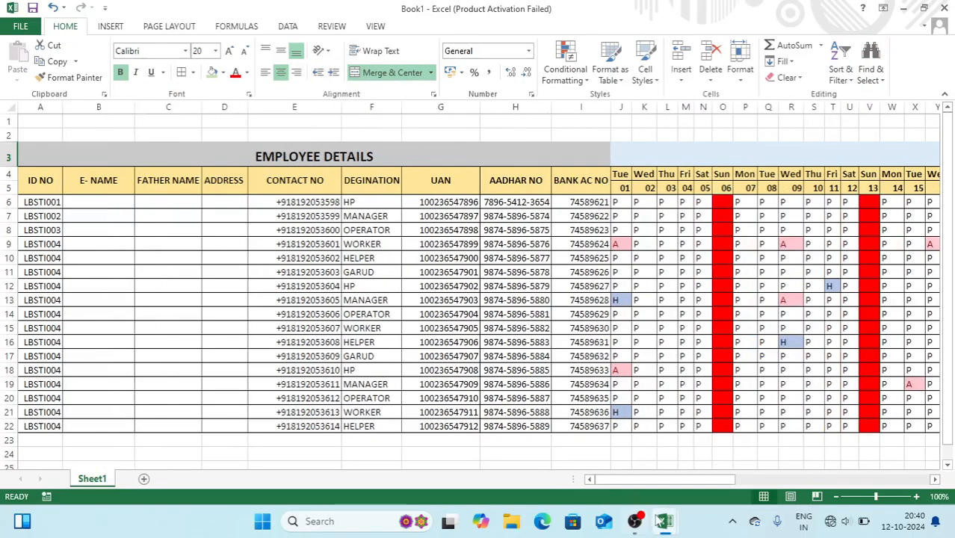
mouse_move(663, 523)
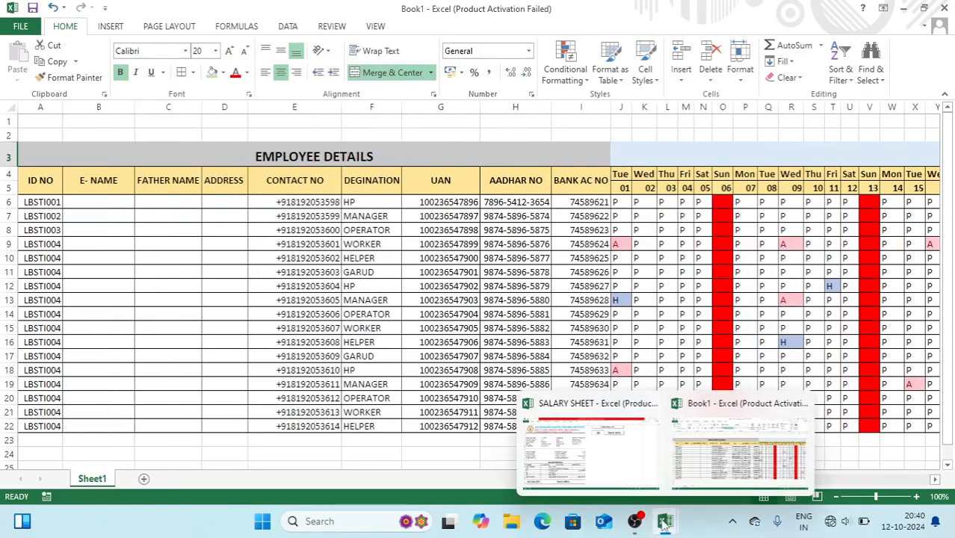
Copy the employee names, fathers' names and addresses from the SALARY SHEET workbook
left_click(588, 471)
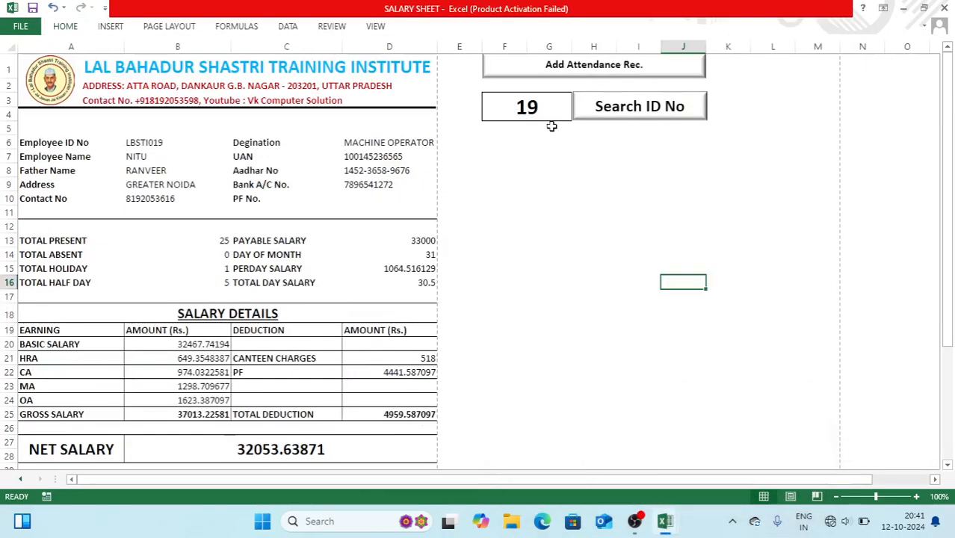
left_click(548, 70)
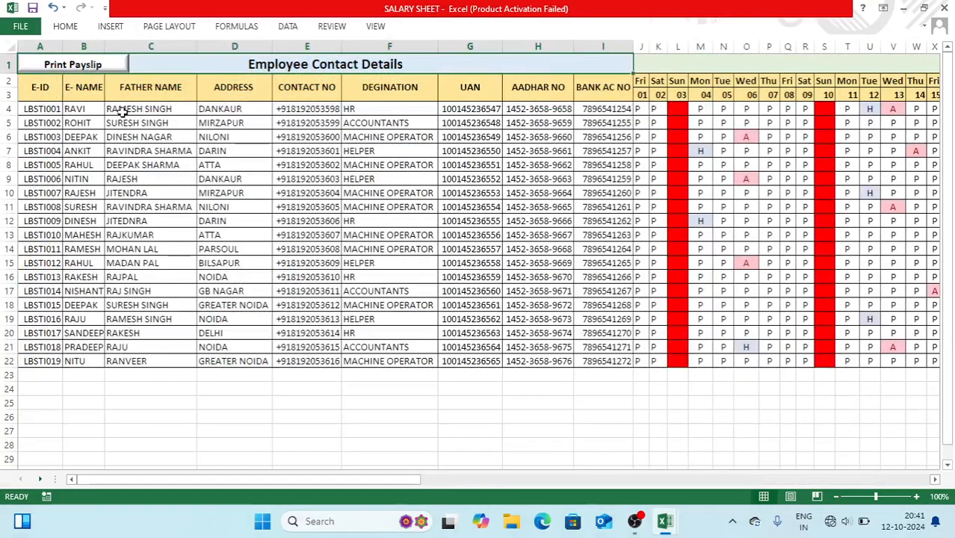
left_click_drag(91, 109, 240, 356)
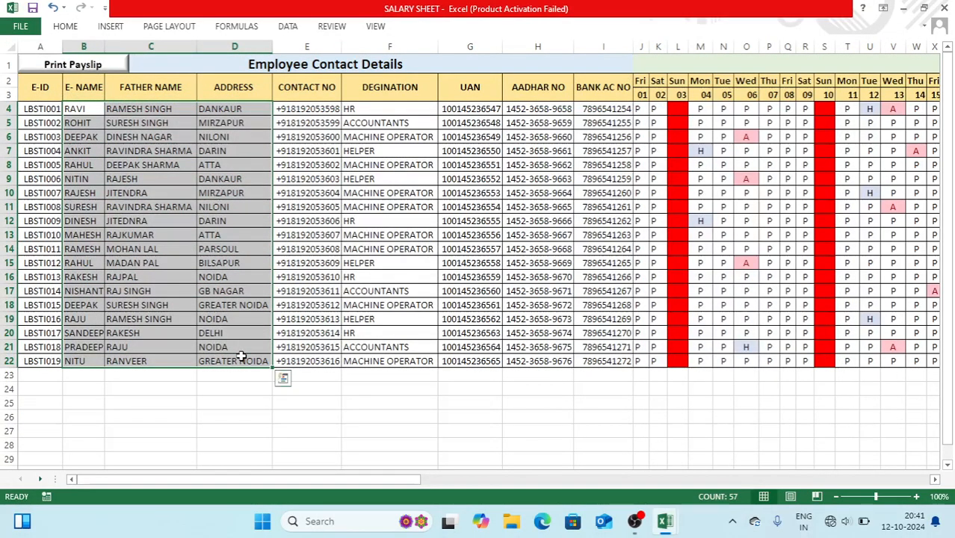
key("ctrl+c")
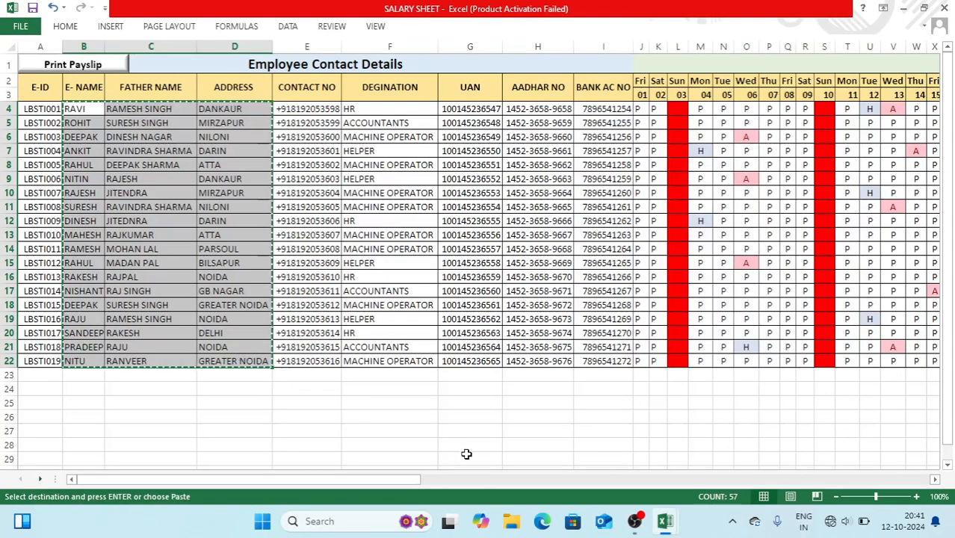
mouse_move(666, 521)
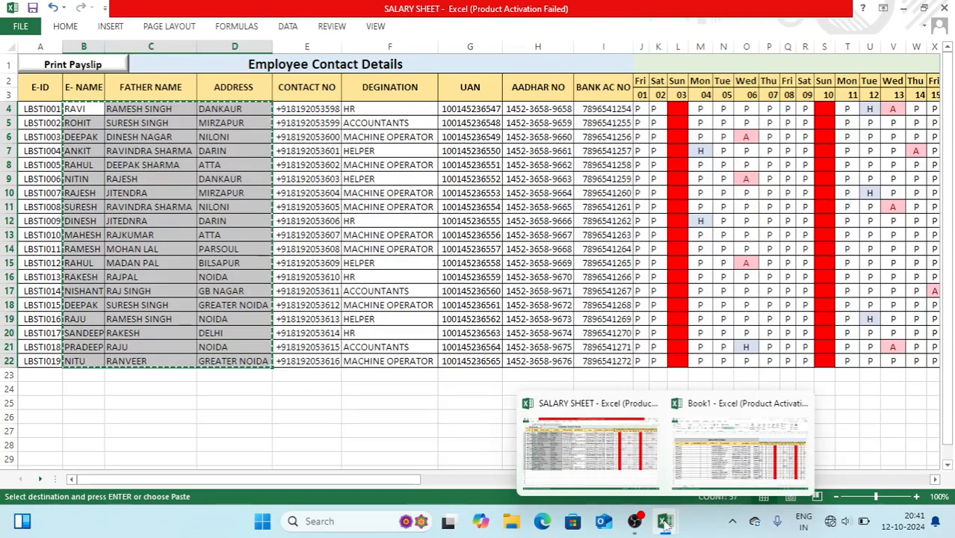
Paste the details into Book1 at B6 and autofit columns C and D
left_click(720, 437)
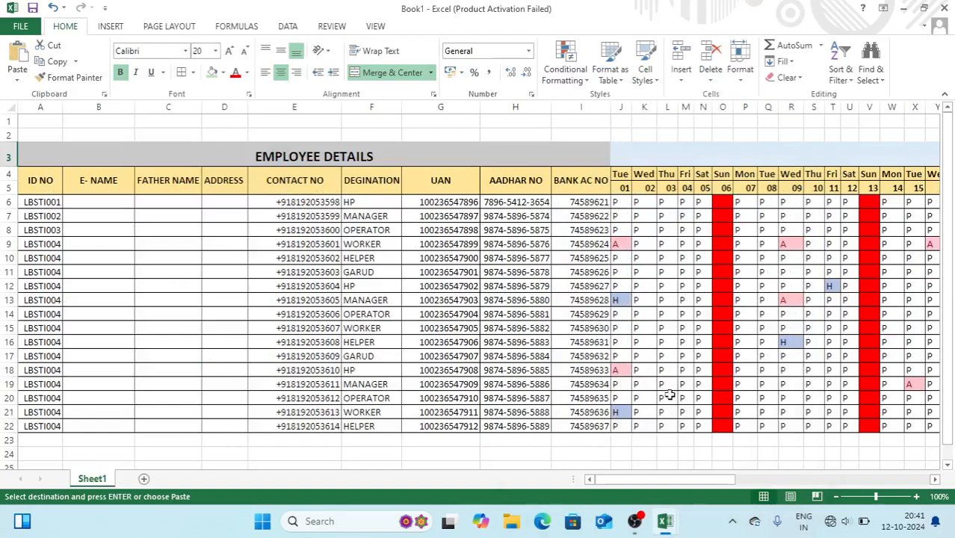
left_click_drag(90, 200, 217, 427)
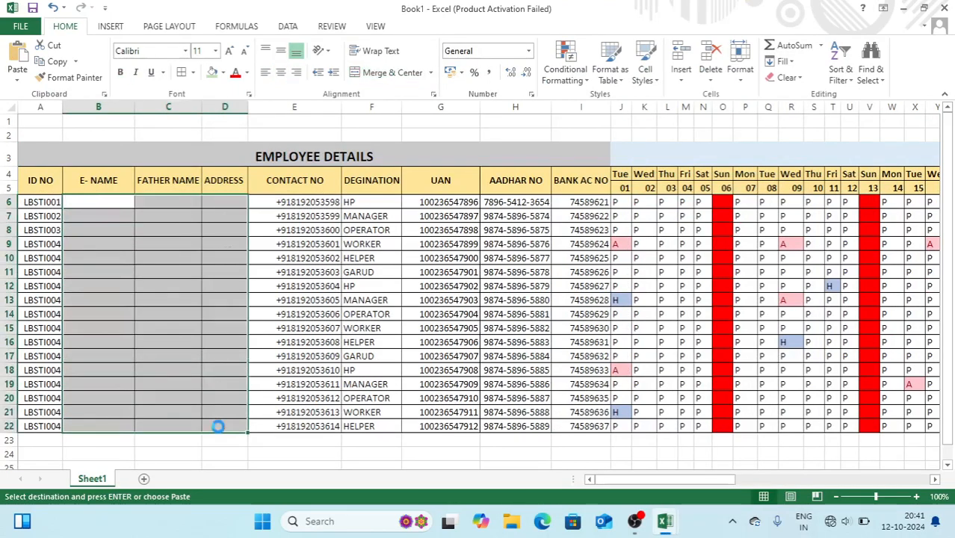
key("Return")
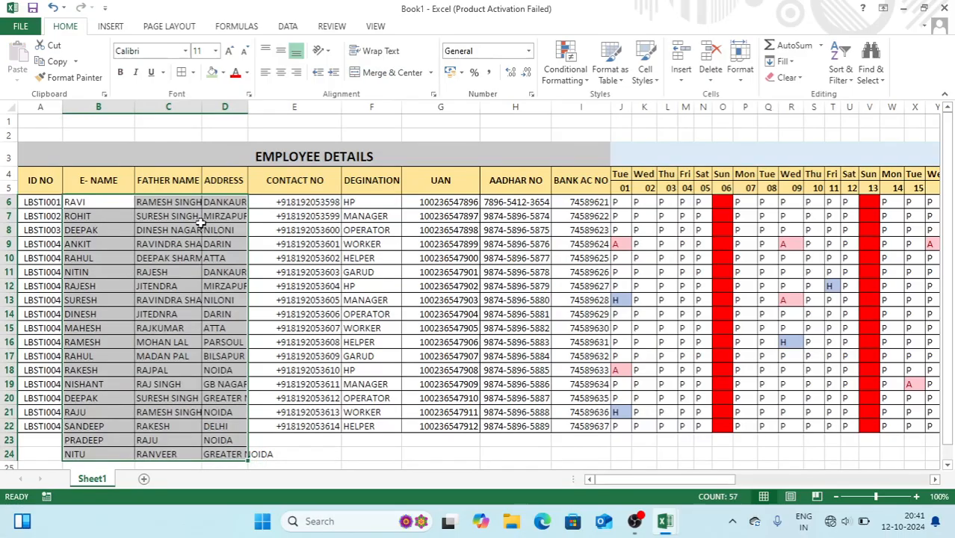
double_click(202, 110)
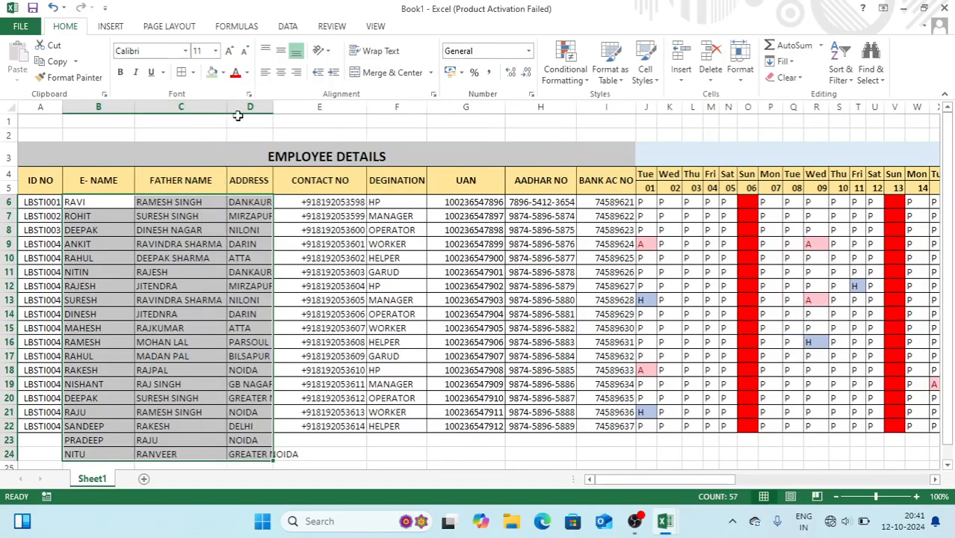
double_click(272, 108)
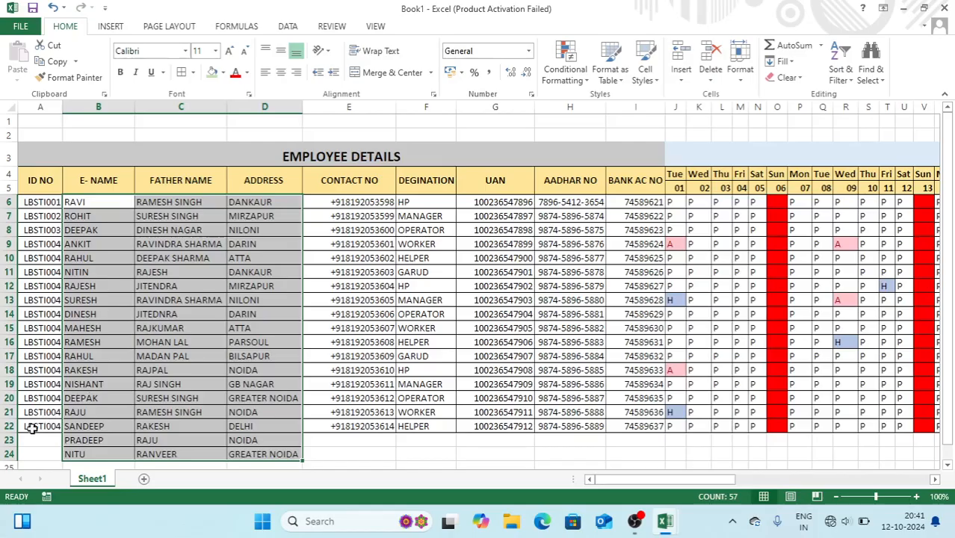
Clear the leftover entries in rows 23–24
left_click(10, 441)
left_click_drag(13, 457, 13, 455)
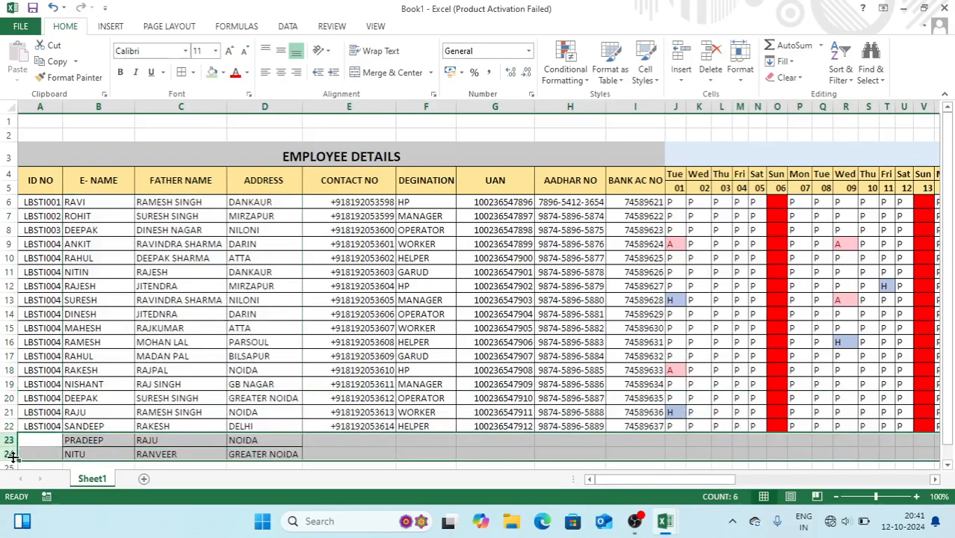
key("Delete")
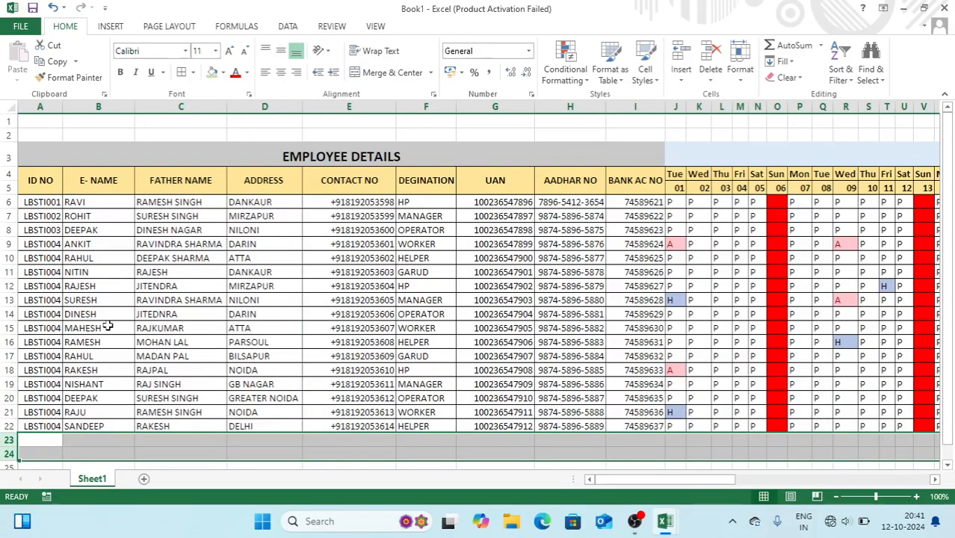
left_click(108, 326)
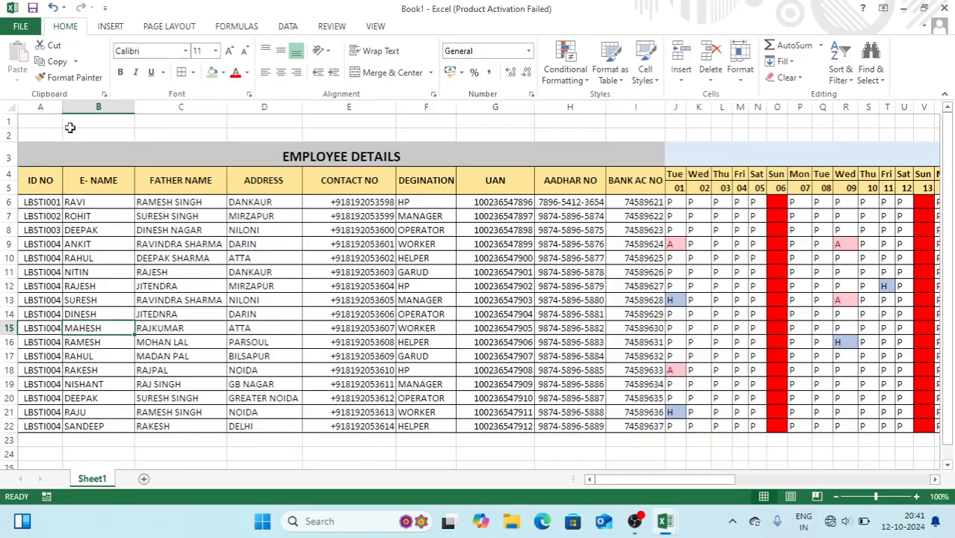
Rename the Sheet1 tab to ATTENDANCE using the tab's Rename option
right_click(90, 482)
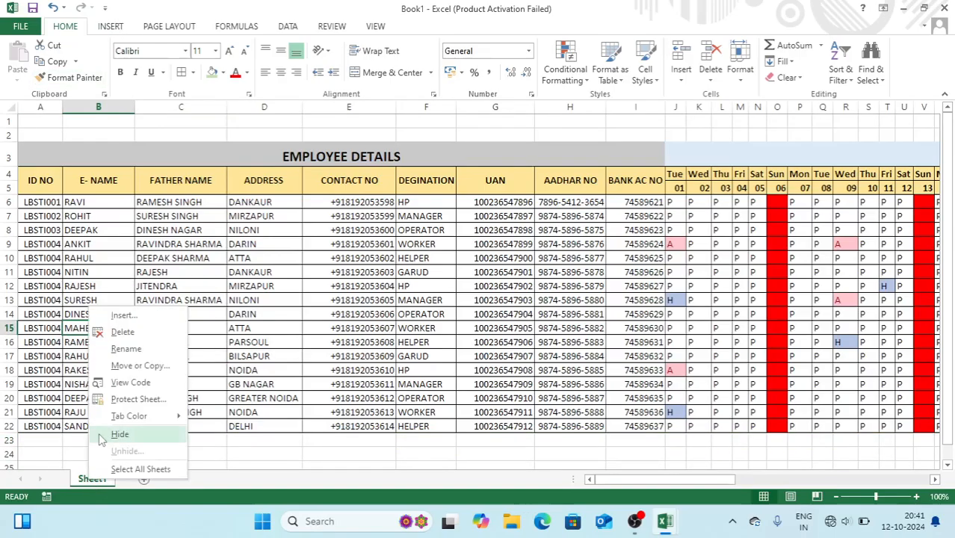
left_click(126, 349)
type("ATTENDANCE")
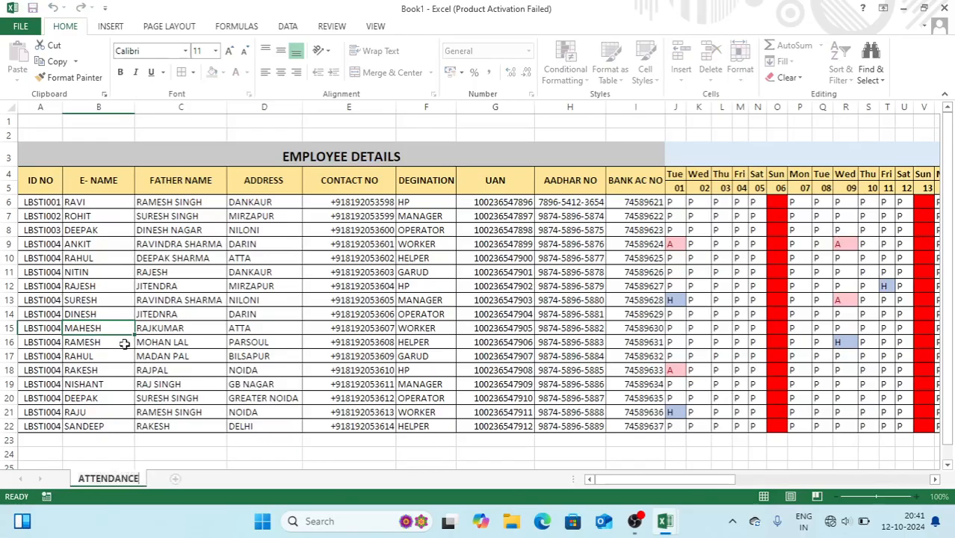
left_click(173, 134)
Draw a PRINT PAYSLIP text box over A1:C2 with enlarged, bold, centred text
left_click(112, 30)
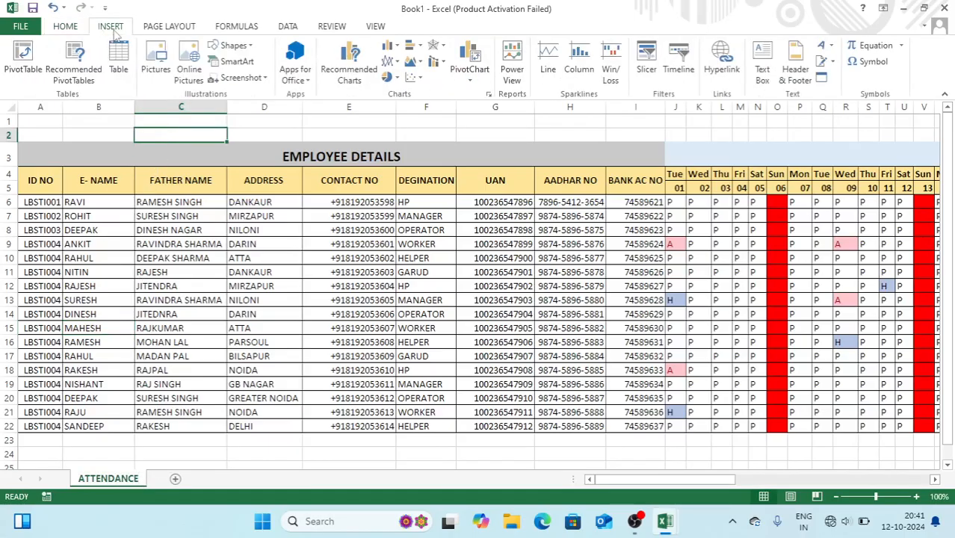
left_click(233, 45)
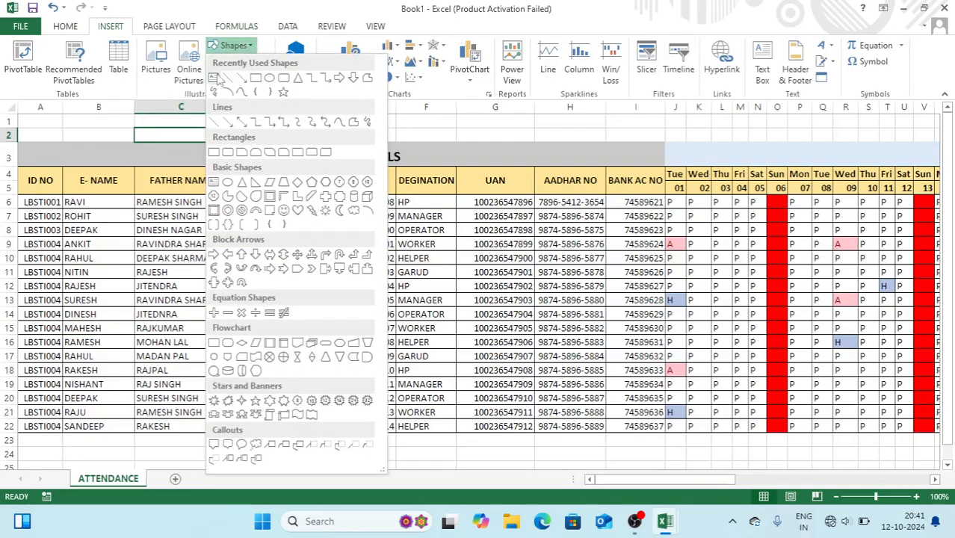
left_click(216, 80)
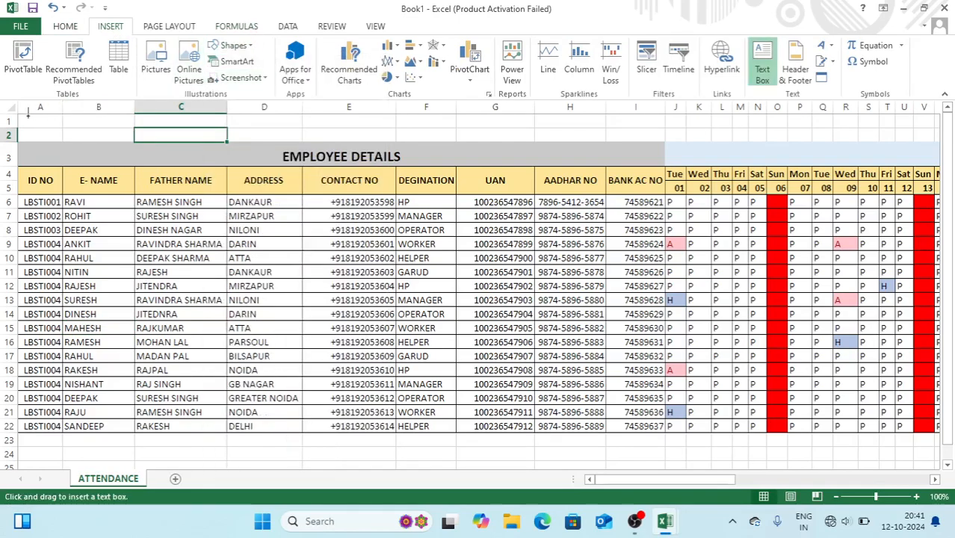
left_click_drag(20, 116, 161, 142)
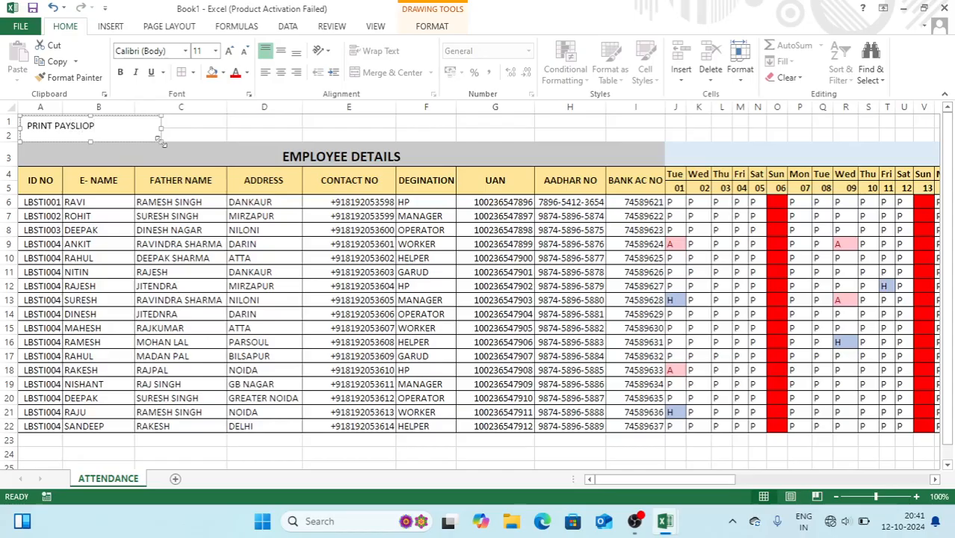
key("ctrl+a")
key("ctrl+shift+period")
key("ctrl+shift+period")
key("ctrl+shift+period")
key("ctrl+b")
key("ctrl+e")
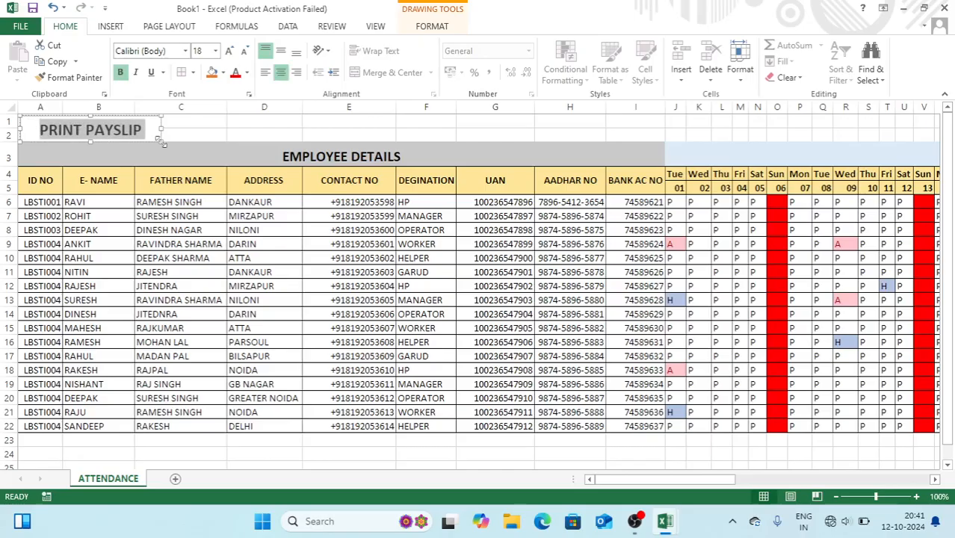
Apply a bevel shape effect to the PRINT PAYSLIP box
left_click(430, 27)
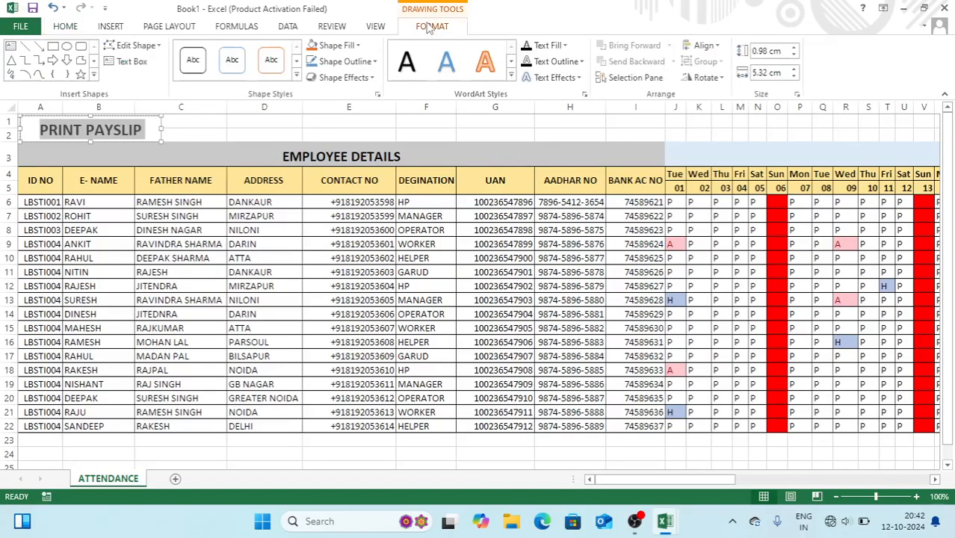
left_click(362, 78)
mouse_move(372, 269)
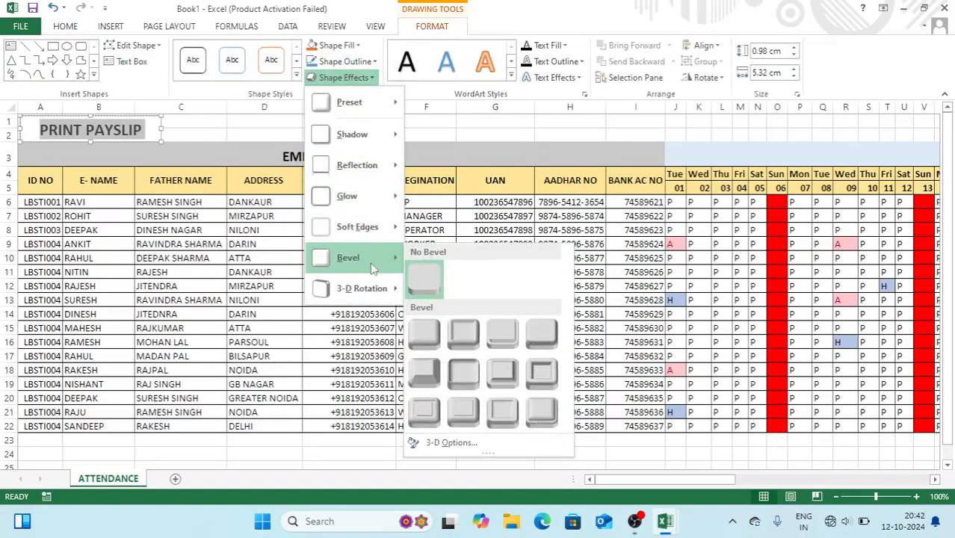
left_click(423, 329)
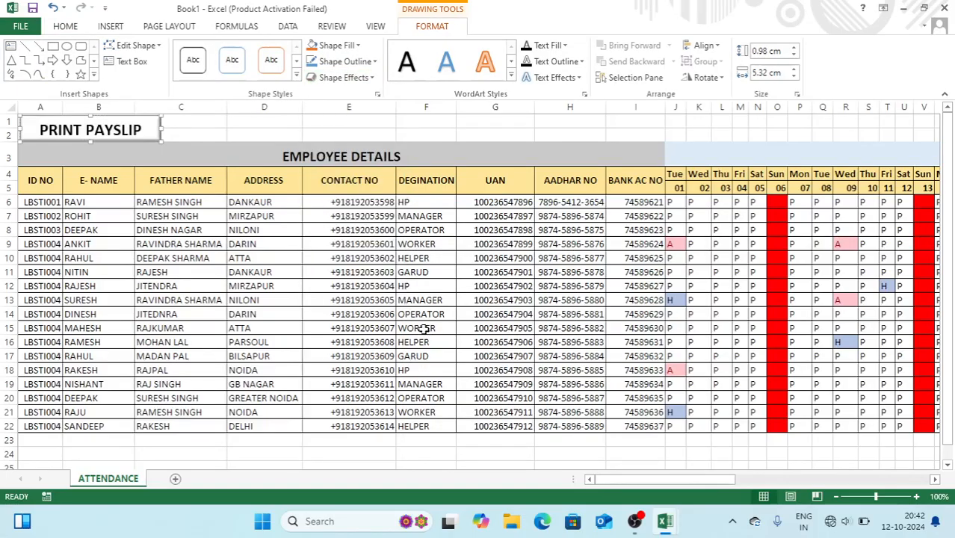
left_click(337, 135)
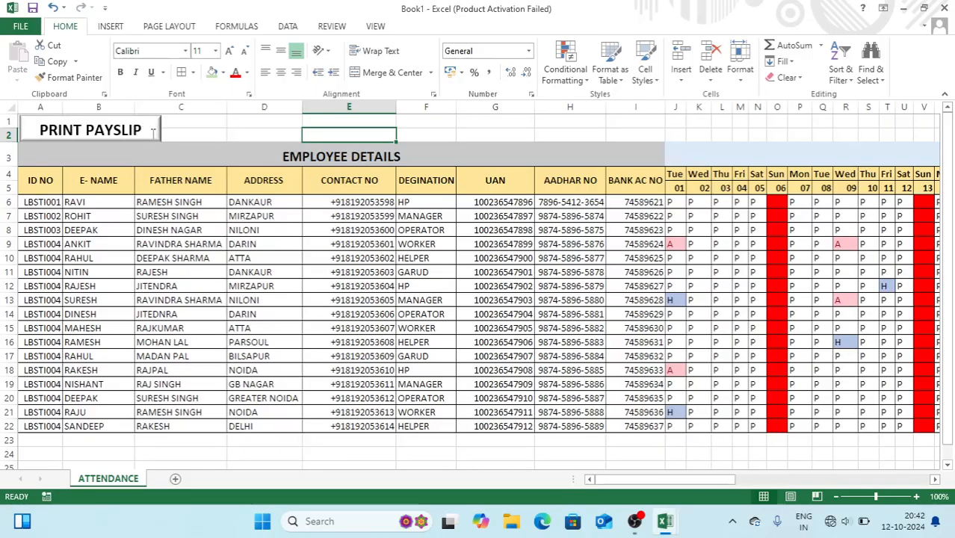
Merge and centre D1:R2 and enter LAL BAHADUR SHASTRI TRAINING INSTITUTE DANKAUR
left_click(258, 120)
key("shift+Down")
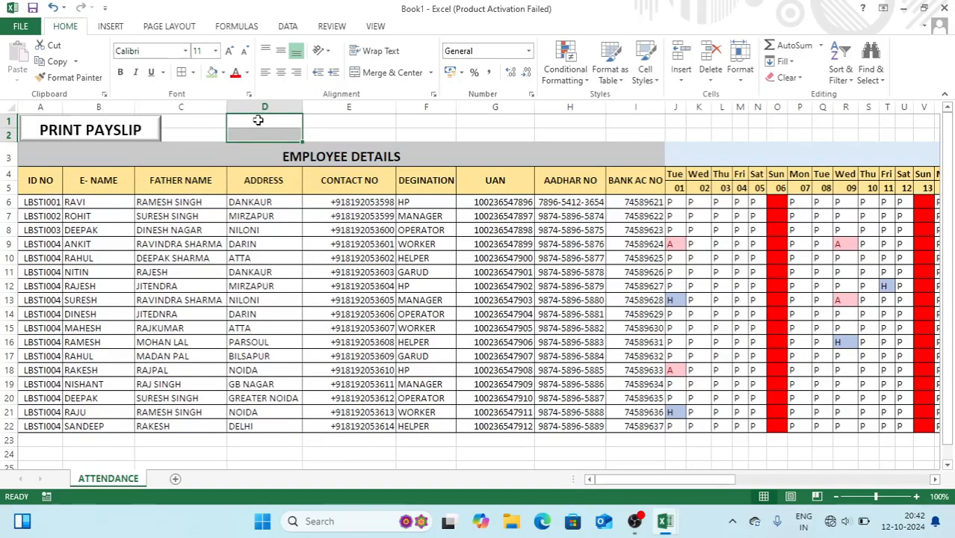
key("shift+Right")
key("shift+Right")
key("shift+Right")
key("shift+Right")
key("shift+Right")
key("shift+Right")
key("shift+Right")
key("shift+Right")
key("shift+Right")
key("shift+Right")
key("shift+Right")
key("shift+Right")
key("shift+Right")
key("shift+Right")
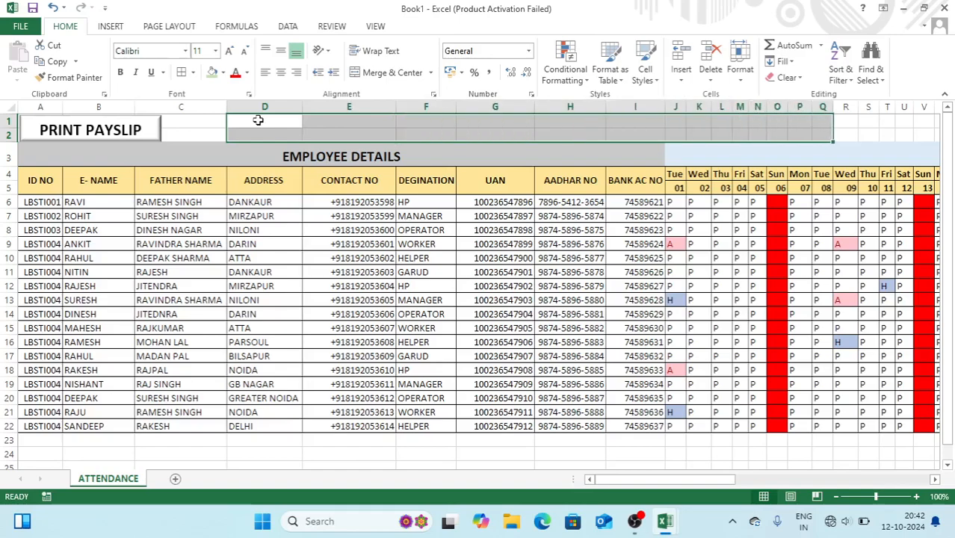
left_click(379, 74)
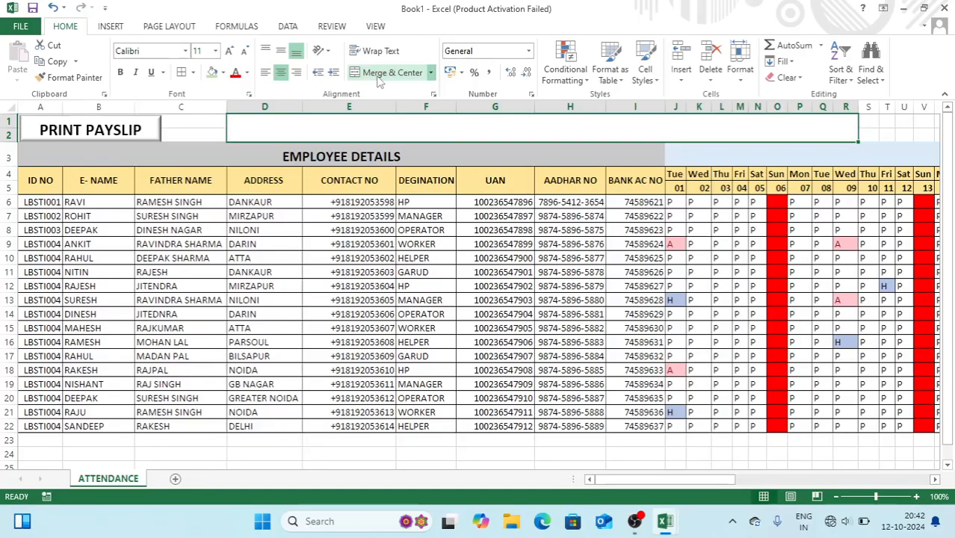
type("V")
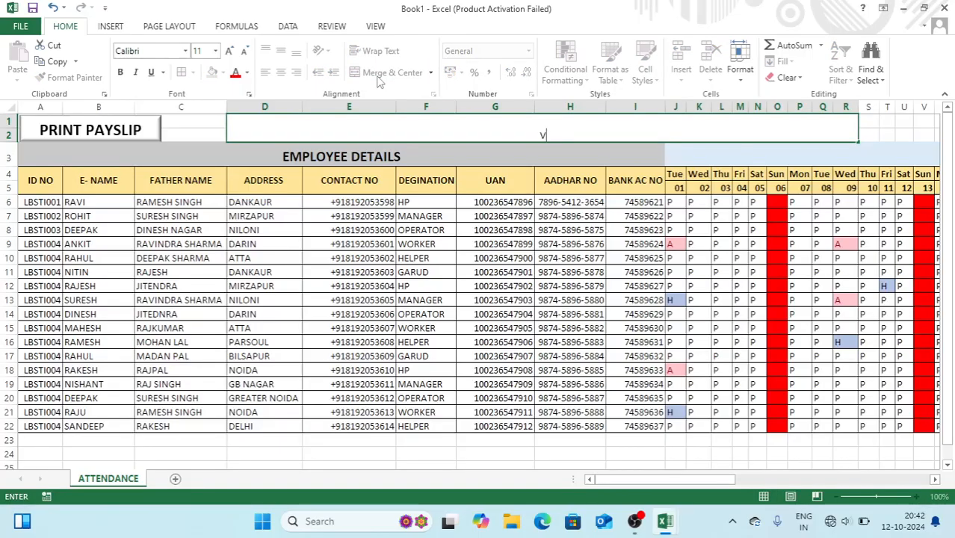
type("AL BAHAD")
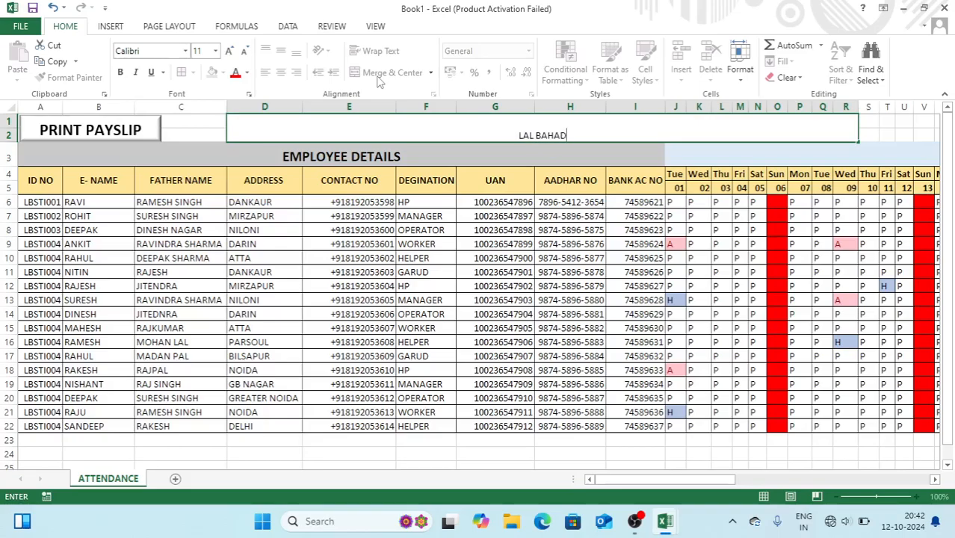
type("UR SHASTRI T")
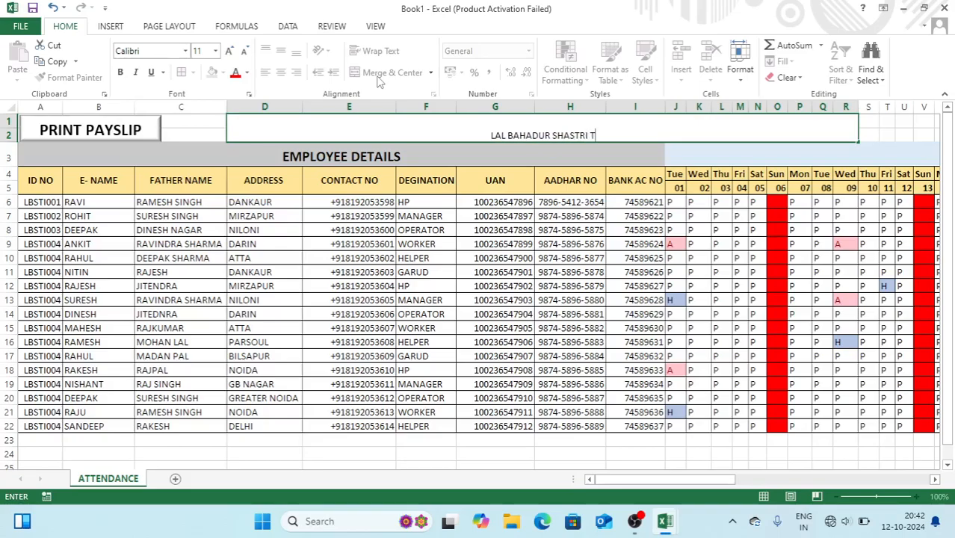
type("RAINING IN")
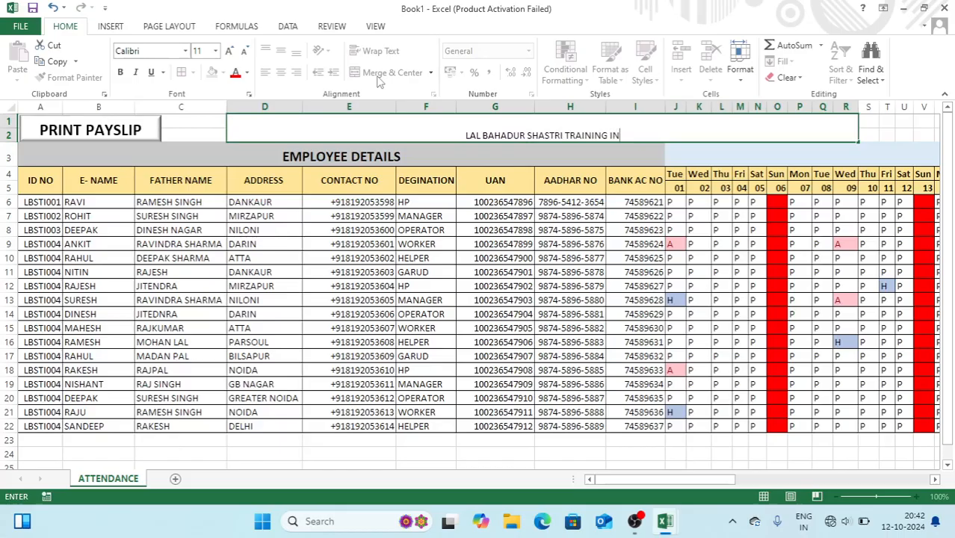
type("STITUTE DA")
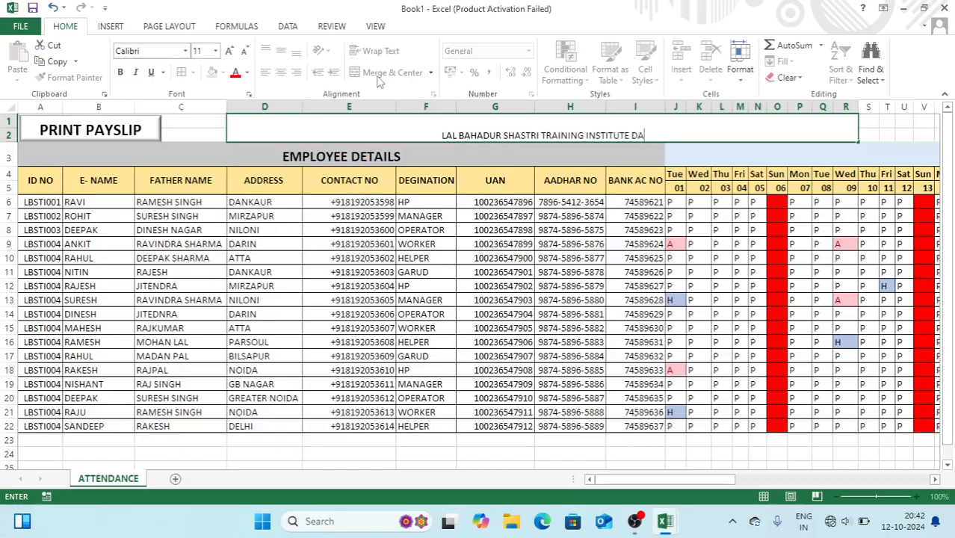
type("NKAUR")
key("Return")
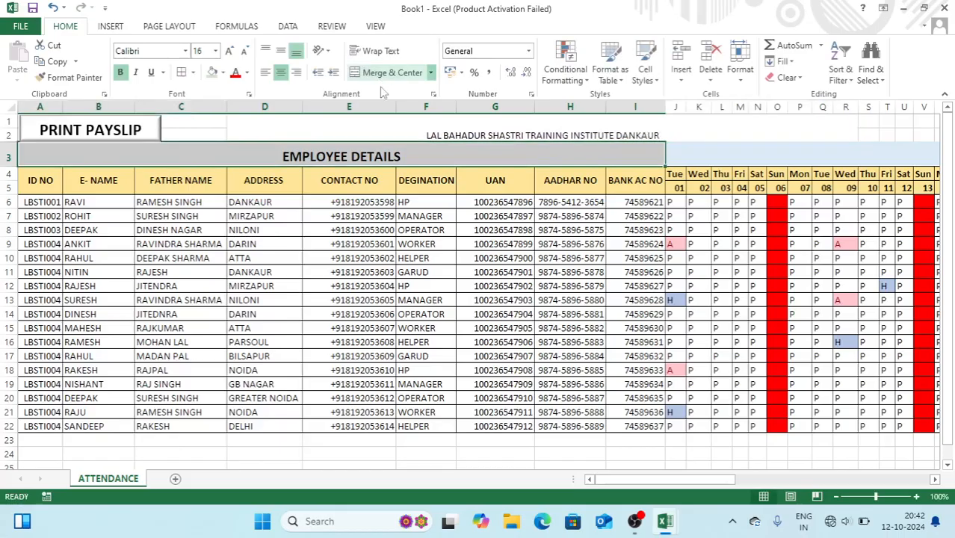
Make the institute title bold and enlarge it to 24 points
left_click(332, 125)
left_click(229, 50)
left_click(228, 50)
left_click(229, 50)
left_click(229, 50)
left_click(229, 50)
left_click(230, 51)
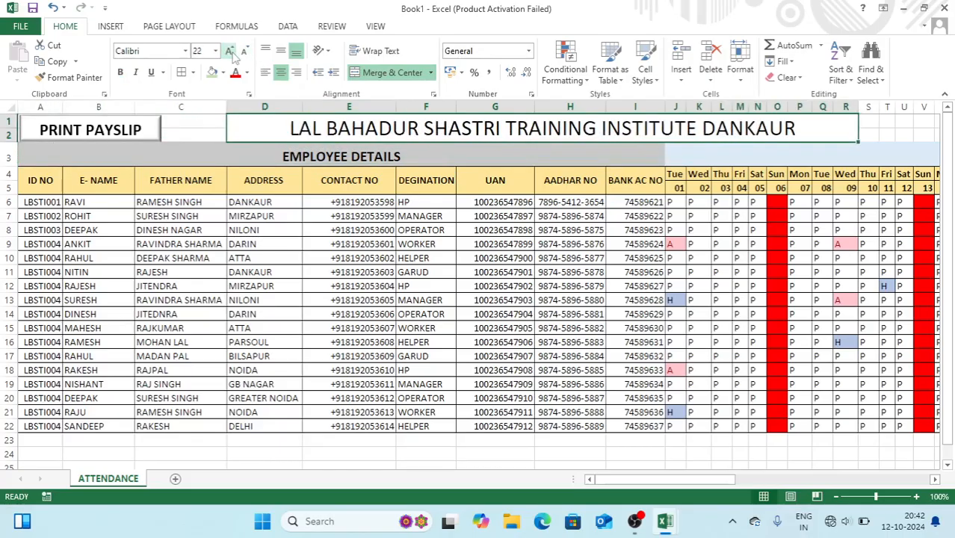
left_click(206, 124)
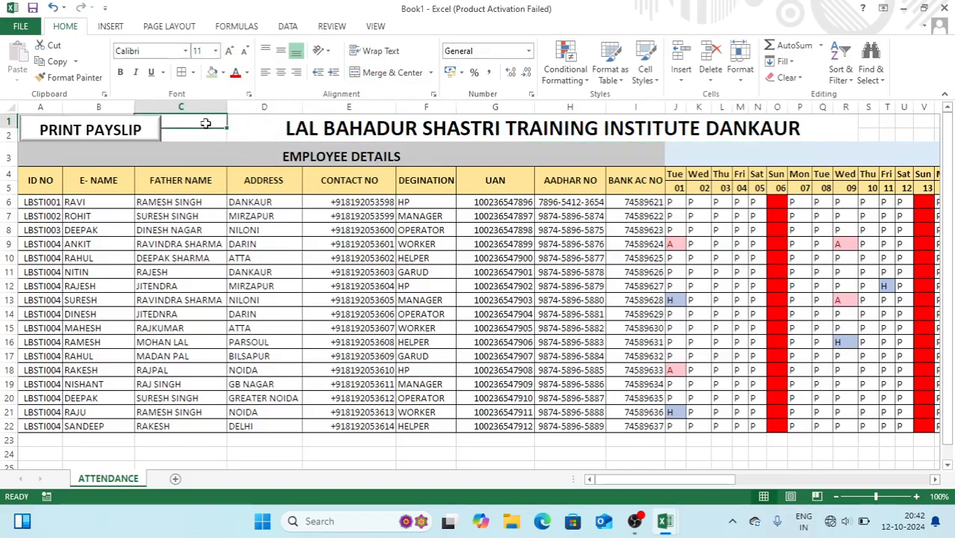
Add a new blank worksheet and widen columns A through D
left_click(175, 480)
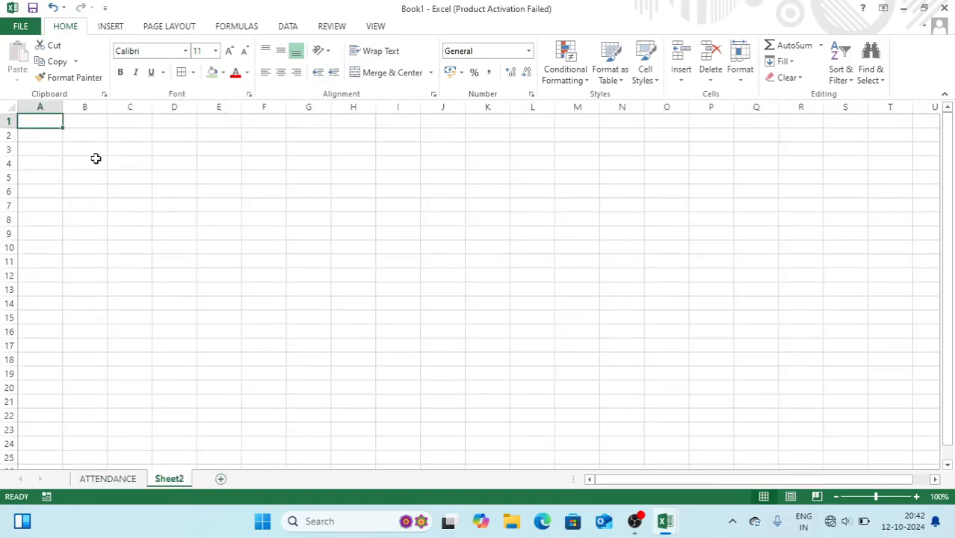
mouse_move(47, 107)
left_mouse_down()
mouse_move(187, 99)
mouse_move(249, 109)
left_mouse_up()
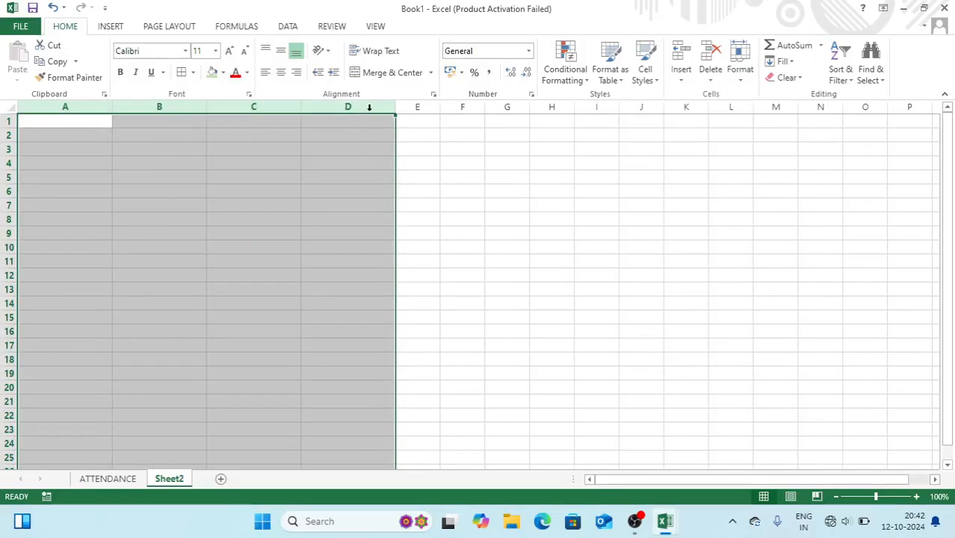
left_click_drag(398, 109, 409, 110)
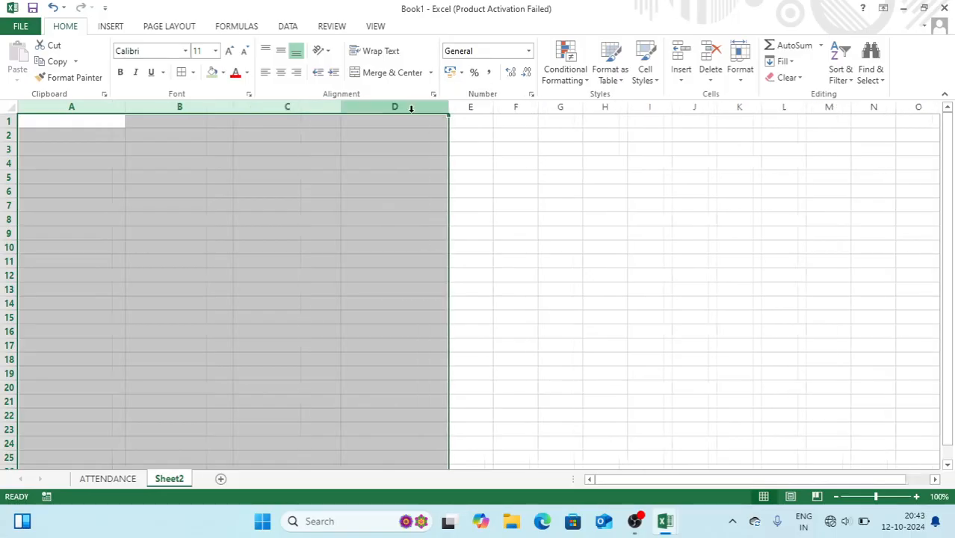
left_click(315, 121)
Merge and centre A1:D1 and copy that merged layout down to row 4
left_click_drag(106, 120, 370, 119)
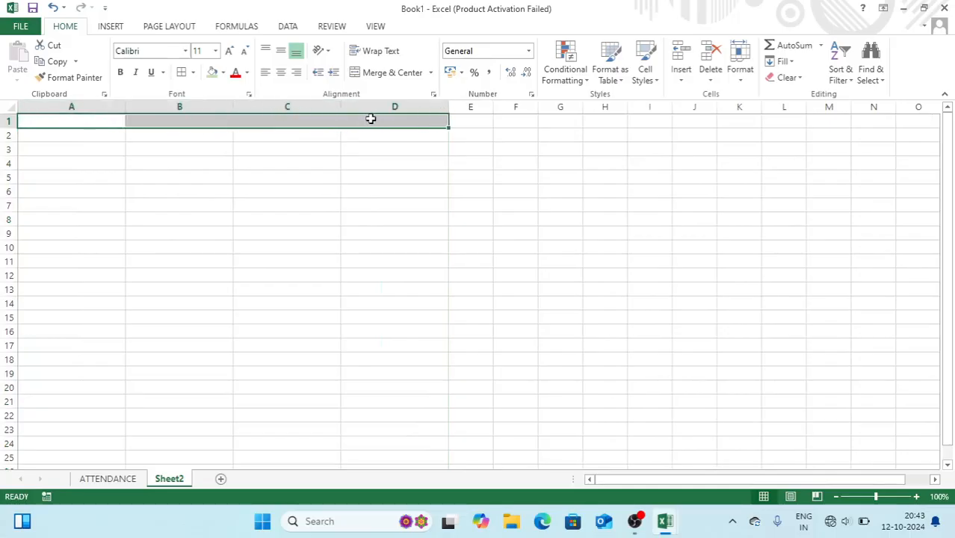
left_click(391, 73)
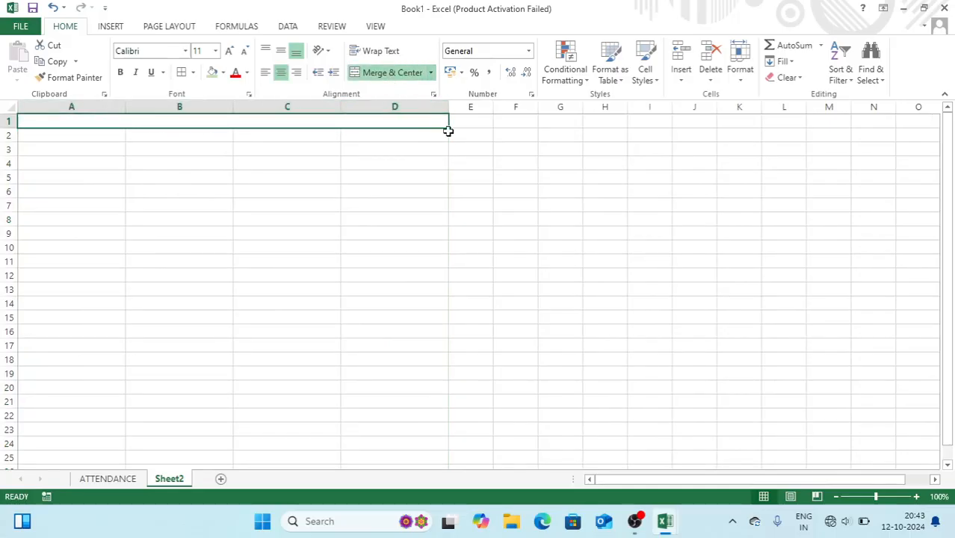
left_click_drag(450, 125, 451, 166)
left_click(475, 165)
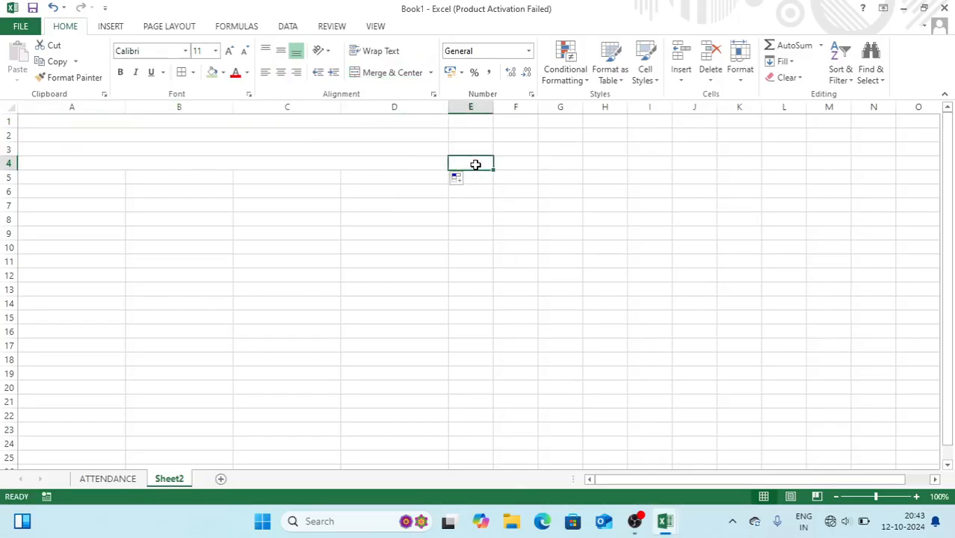
left_click(346, 123)
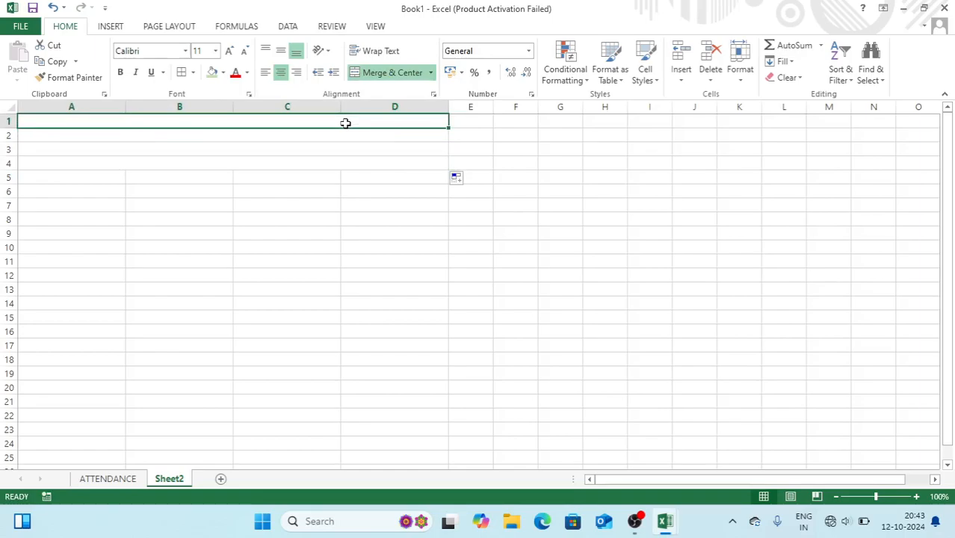
Enter 'LAL BAHADUR SHASTRI TRAINING INSTITUTE' as the title in row 1
type("LAL BAHAU")
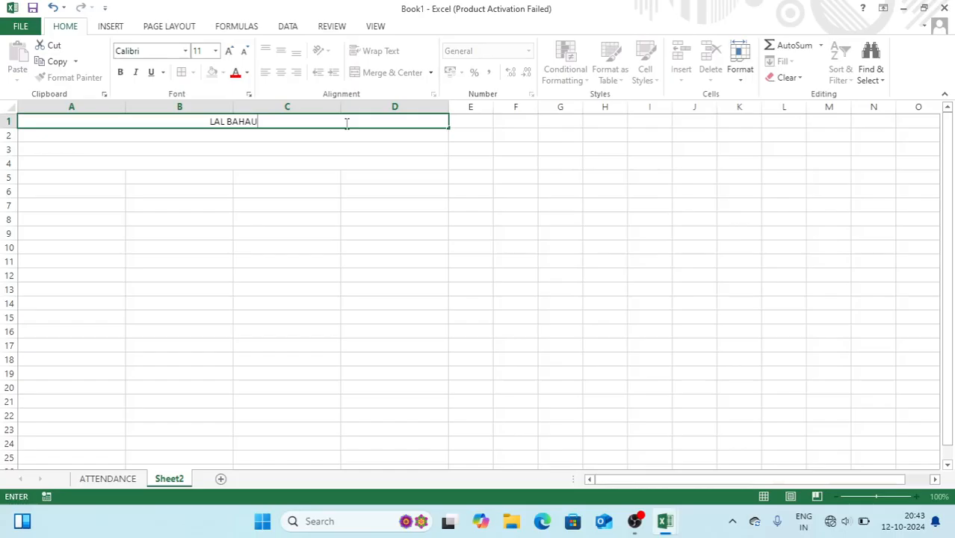
key("BackSpace")
type("DUR SHS")
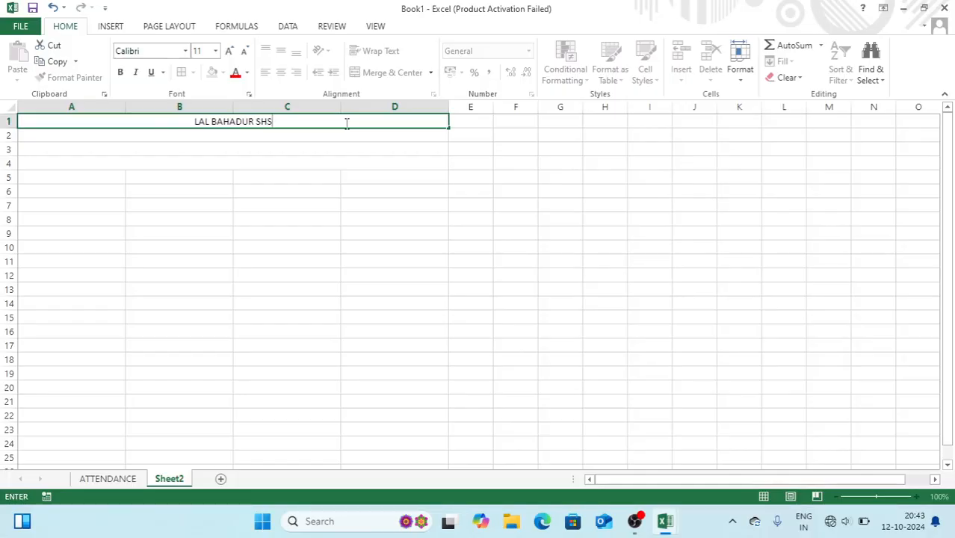
key("BackSpace")
type("ASTRI TR")
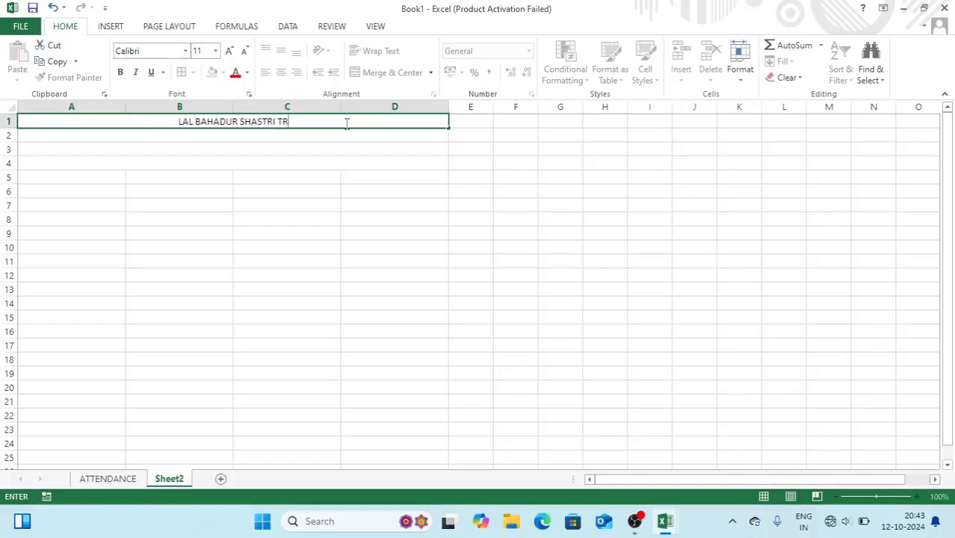
type("AINING INSTITUTE")
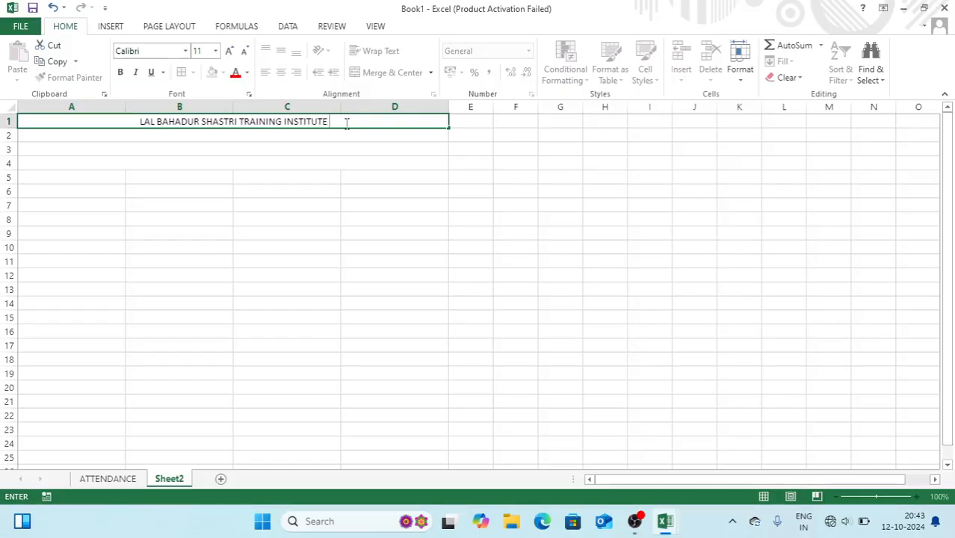
key("Return")
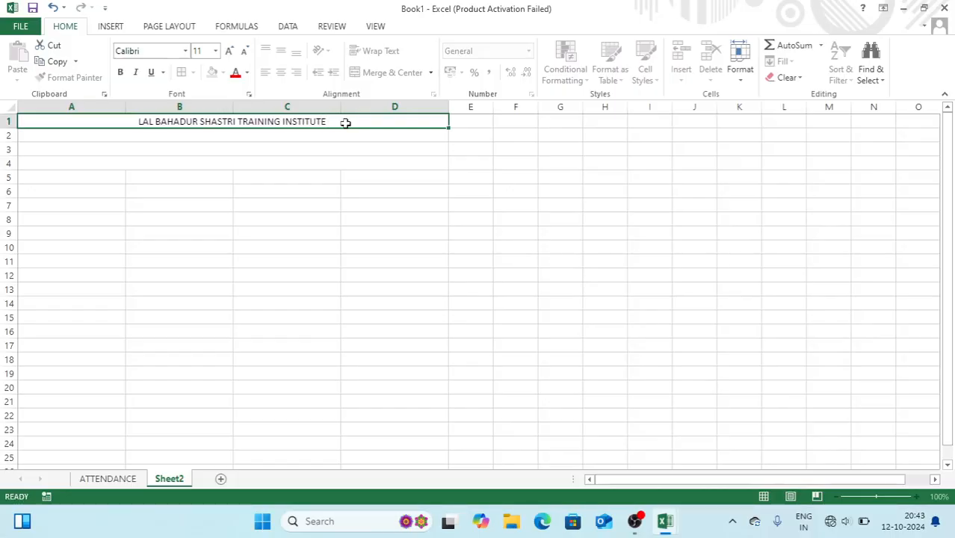
Add the institute's address in row 2 and its phone, e-mail and website line in row 3
type("ADDR")
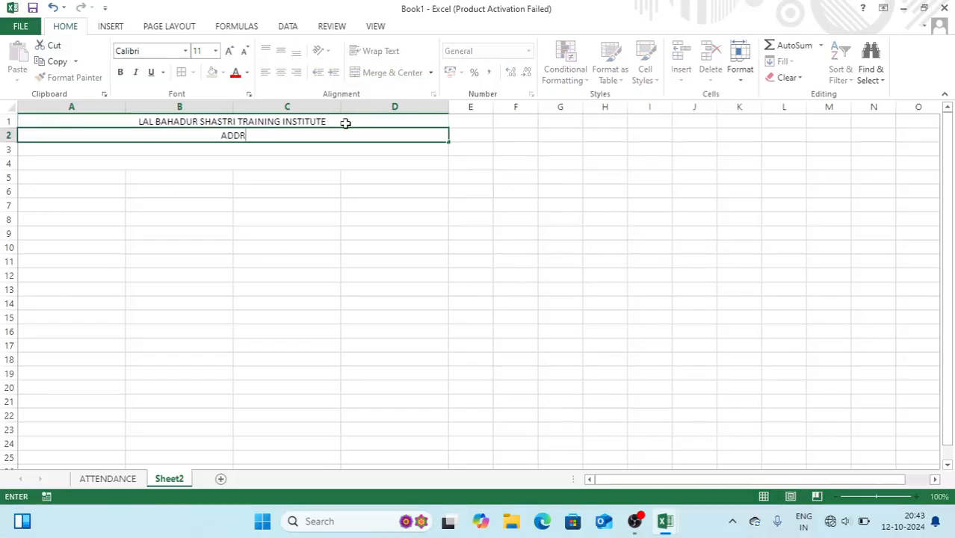
type("ESS: Site- 5, Greater")
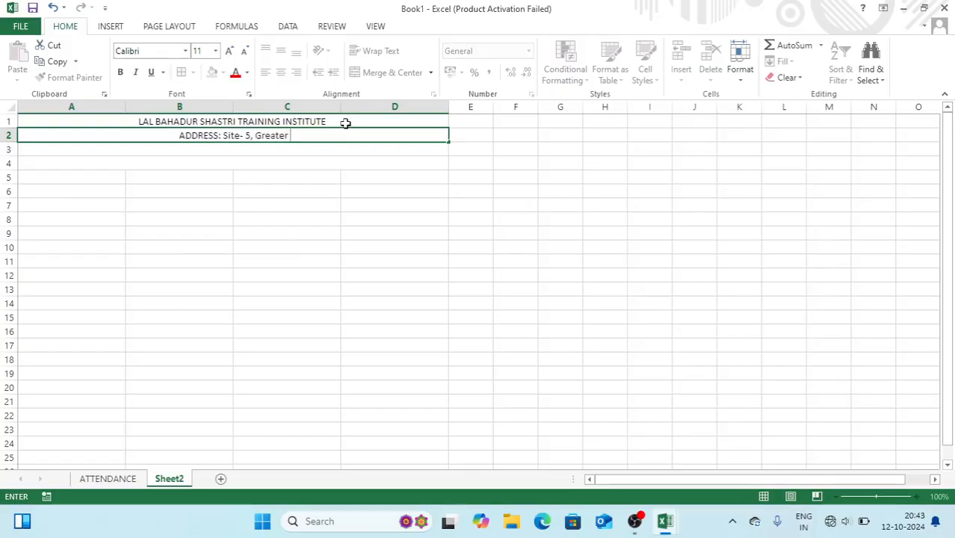
type("Noida")
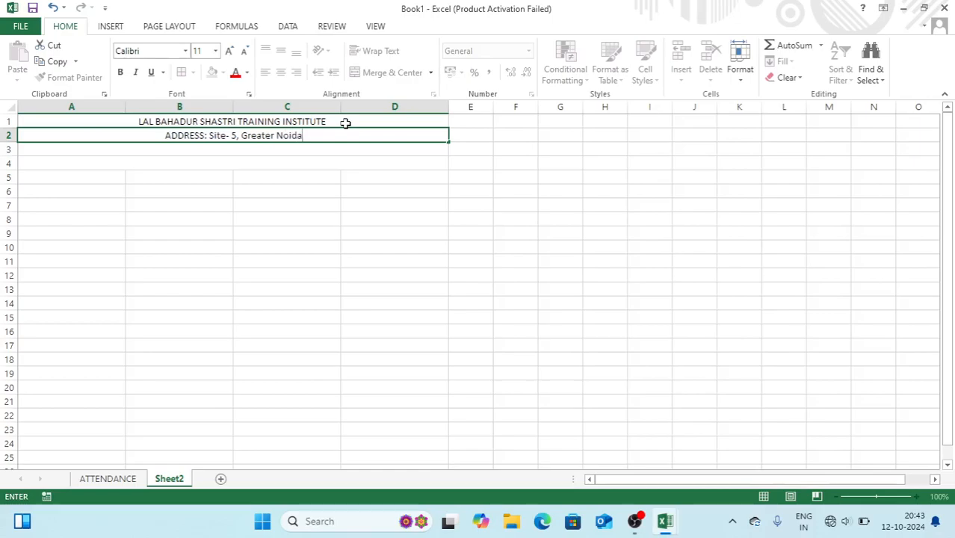
type(" , G")
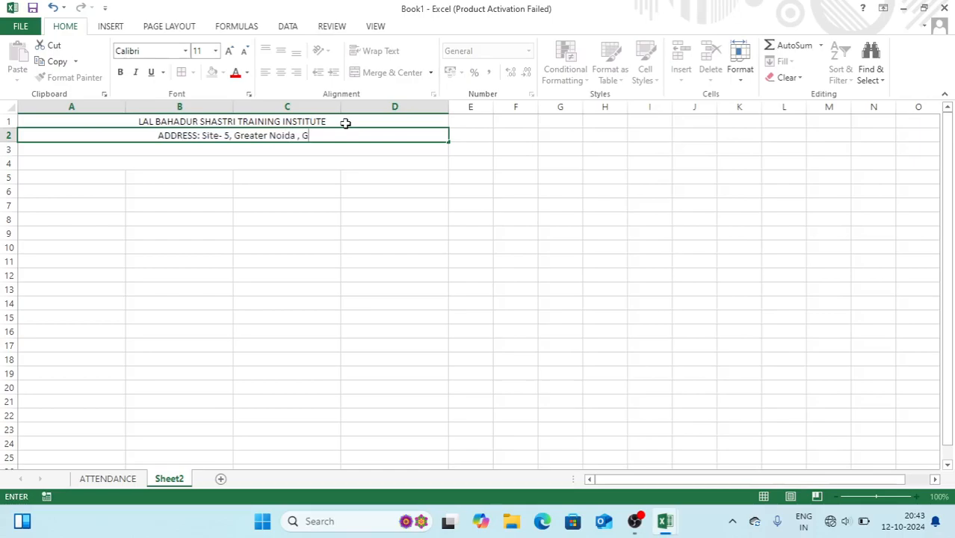
type("autam Buddh")
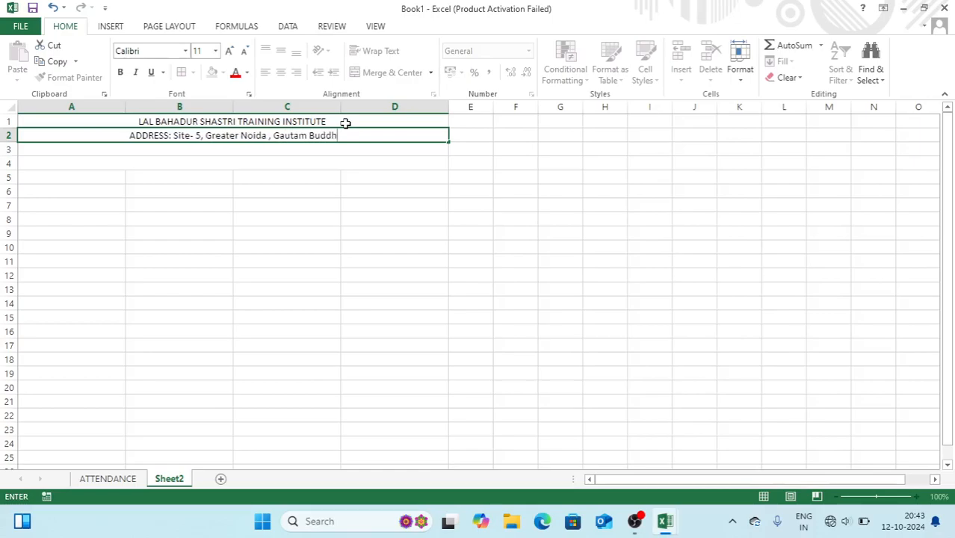
type(" Nagar -")
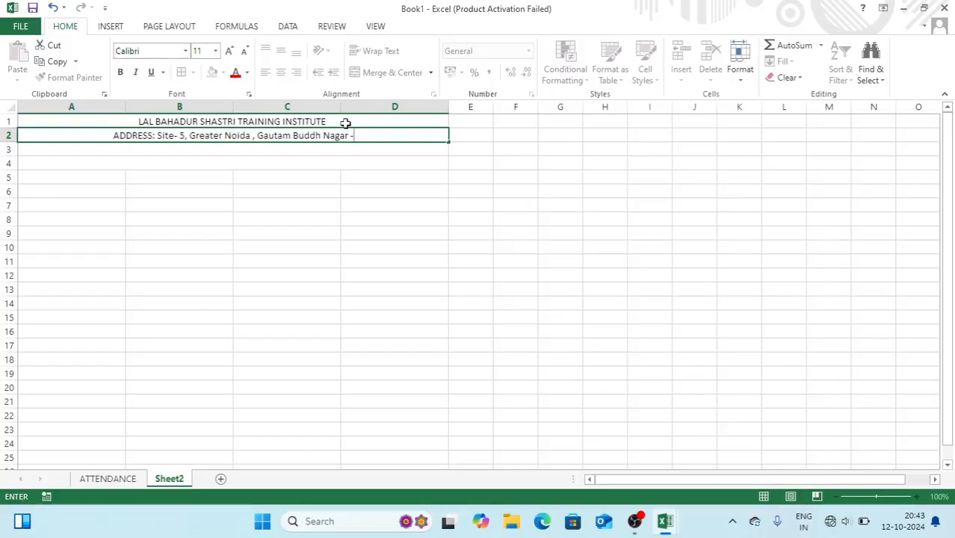
type(" 203201")
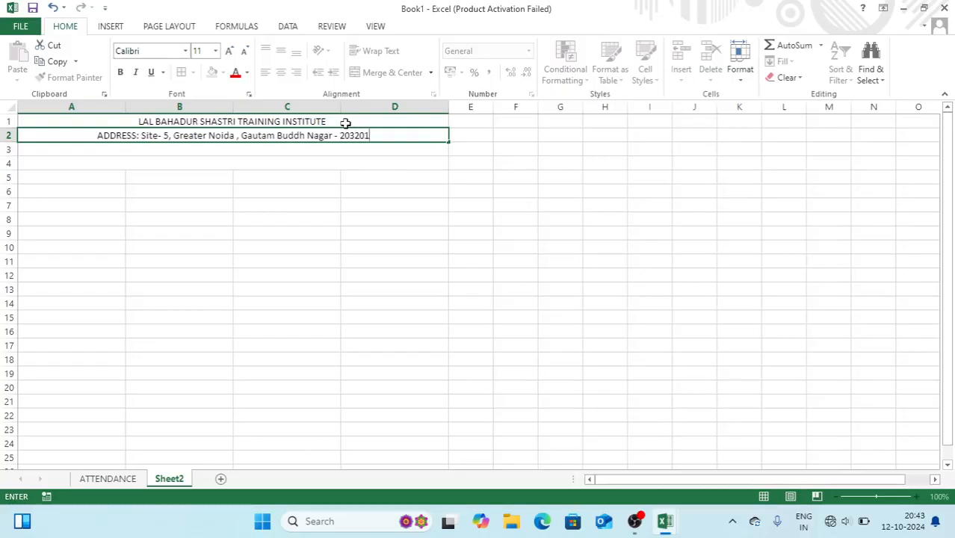
type(", utta")
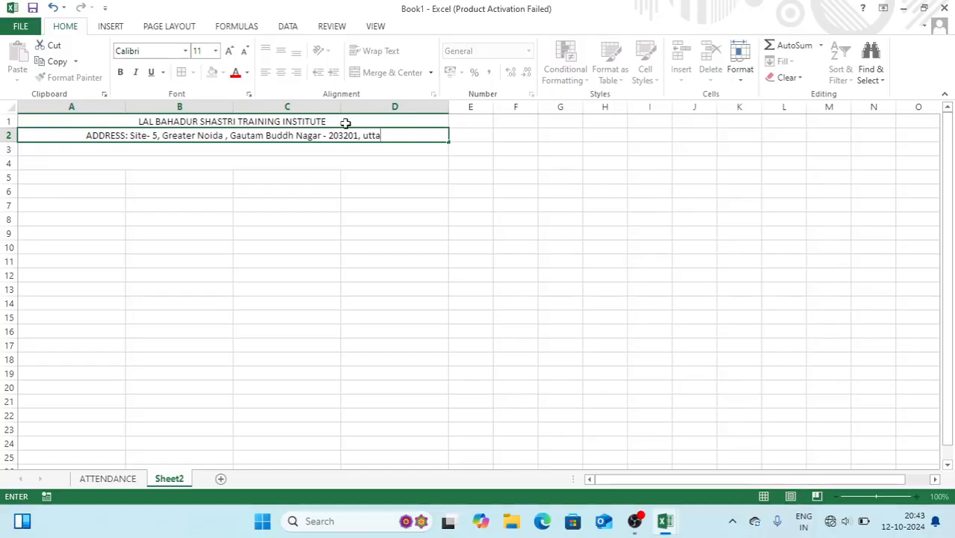
type("r pradesh")
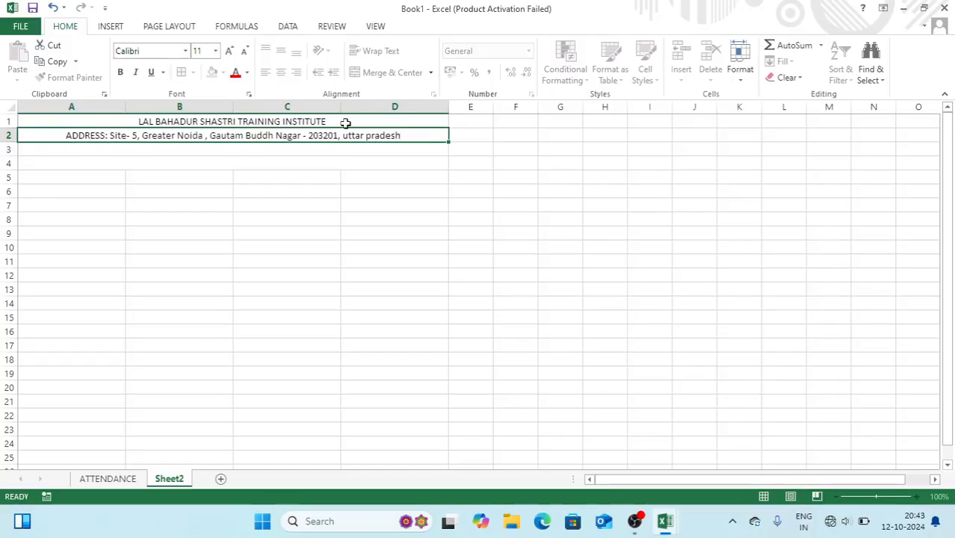
key("Return")
type("C")
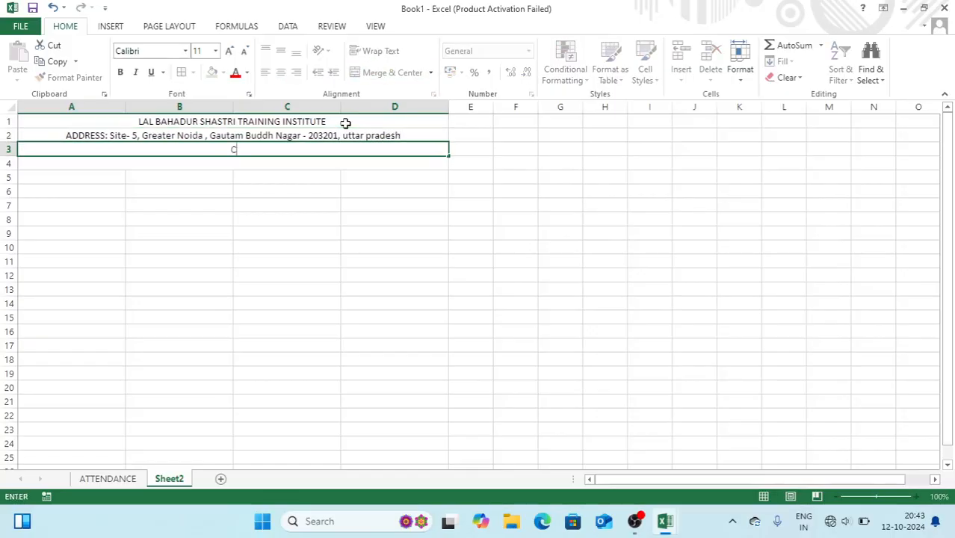
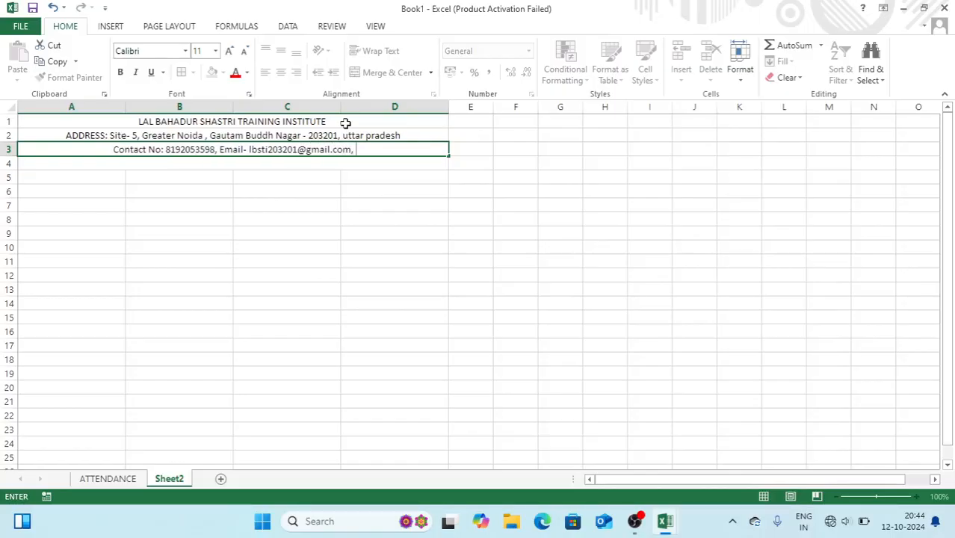
type("www.lbs")
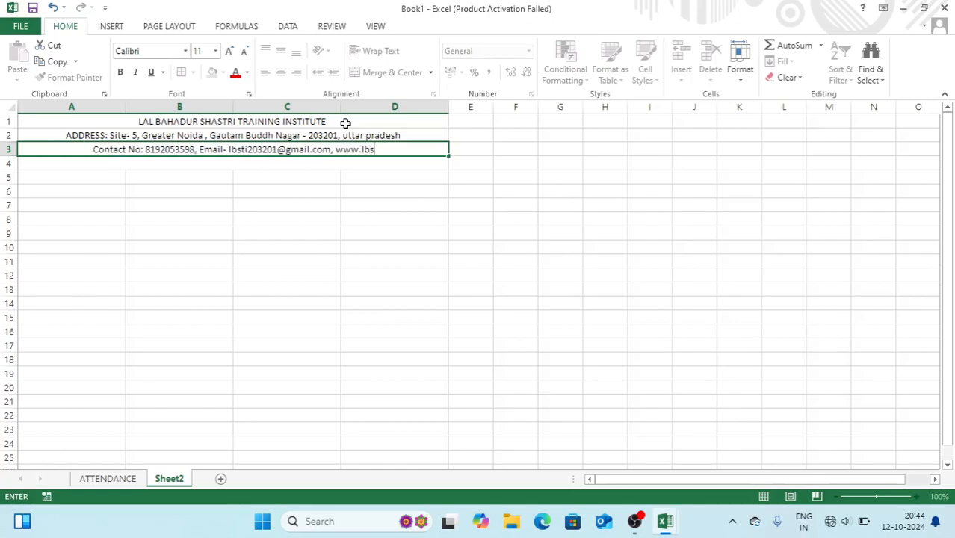
type("ti.org'")
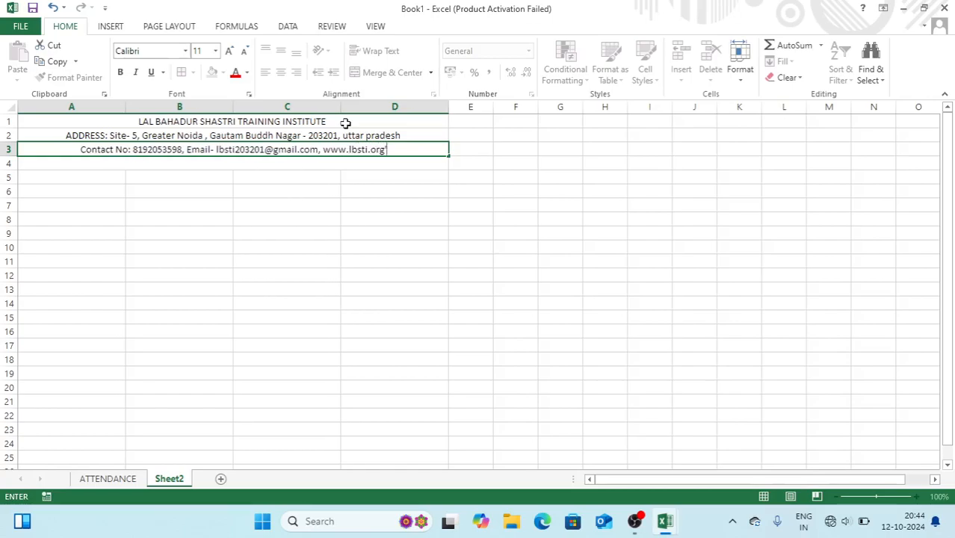
key("ctrl+Return")
Enlarge the institute title to font size 22 and bold it, then bold the address and contact rows
key("Down")
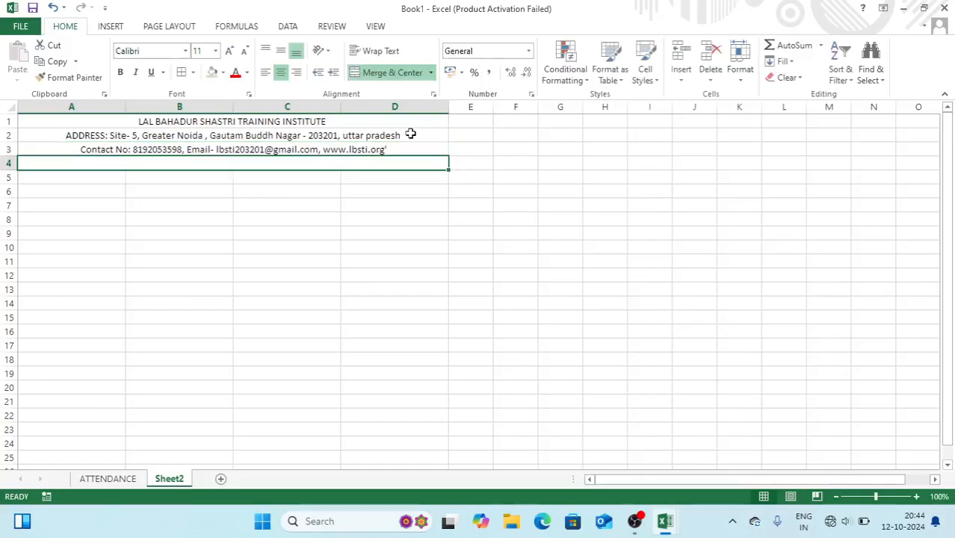
left_click(335, 122)
left_click(229, 51)
left_click(230, 51)
left_click(229, 51)
left_click(230, 51)
left_click(229, 51)
left_click(230, 51)
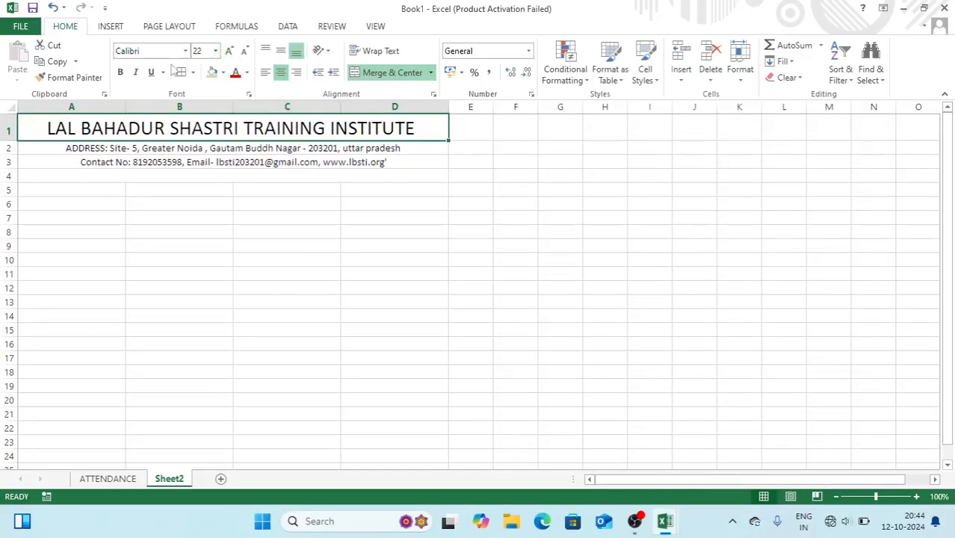
left_click(119, 72)
left_click_drag(139, 148, 140, 159)
key("ctrl+b")
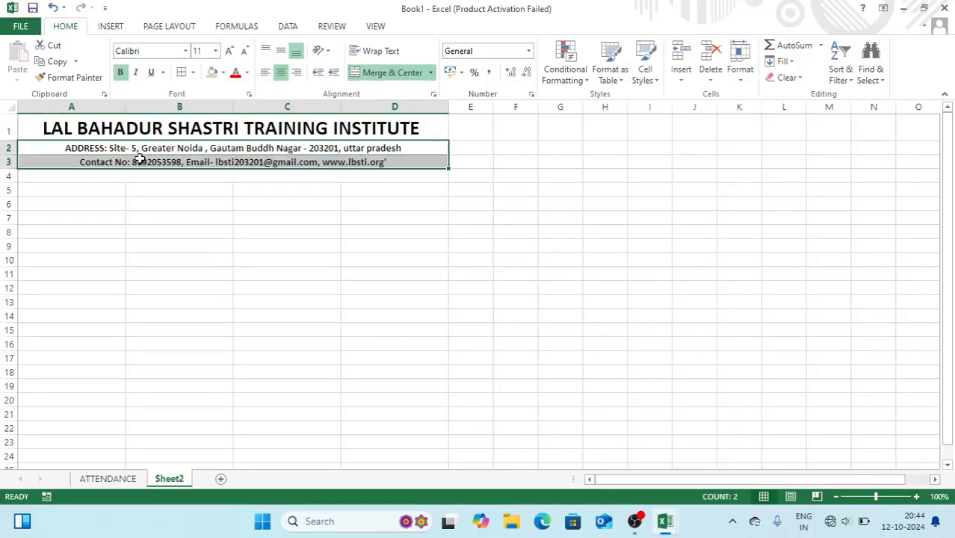
Draw a straight line shape across row 4 under the header, then undo it
left_click(237, 228)
left_click(110, 27)
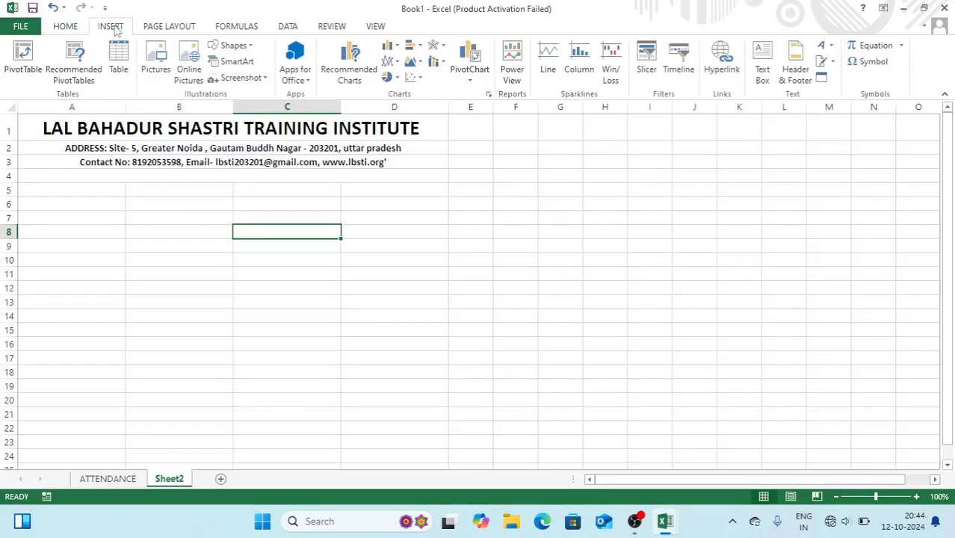
left_click(230, 48)
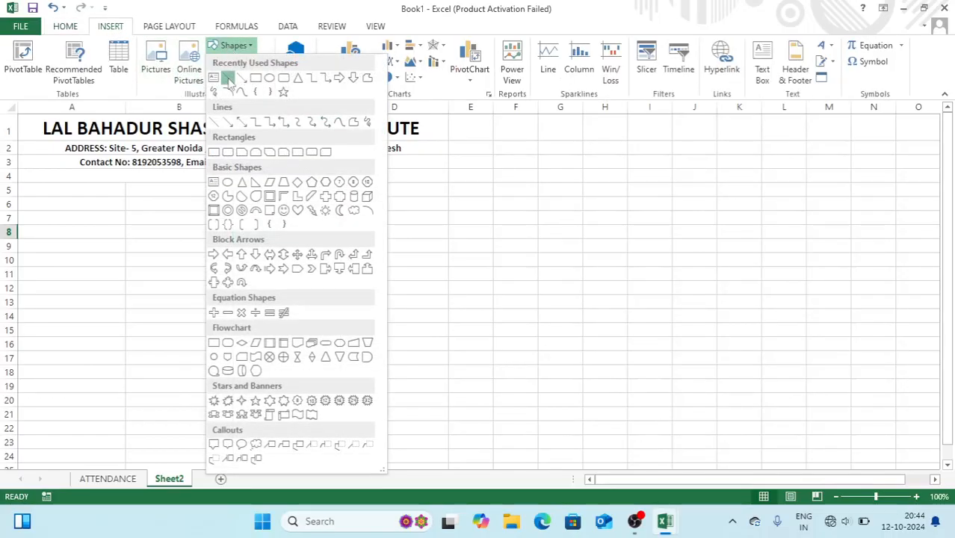
left_click(224, 77)
mouse_move(20, 169)
left_mouse_down()
mouse_move(174, 151)
mouse_move(347, 176)
mouse_move(449, 175)
left_mouse_up()
key("ctrl+z")
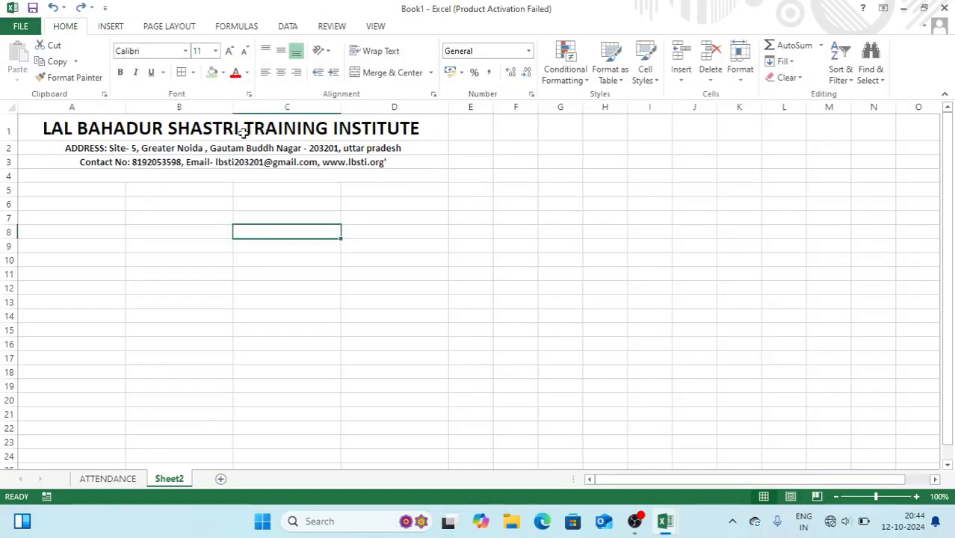
Add a bottom border under the contact row A3:D3 and check the print preview
left_click(177, 163)
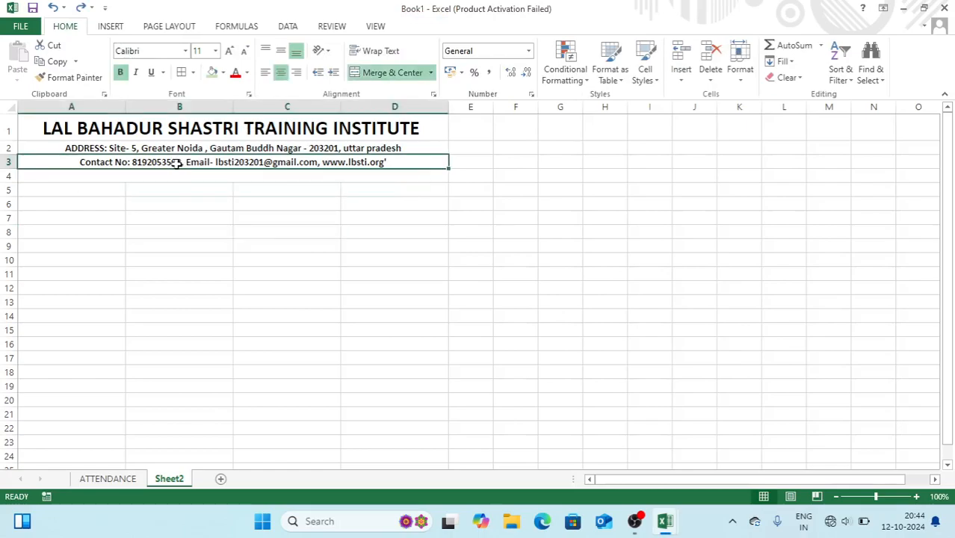
left_click(193, 72)
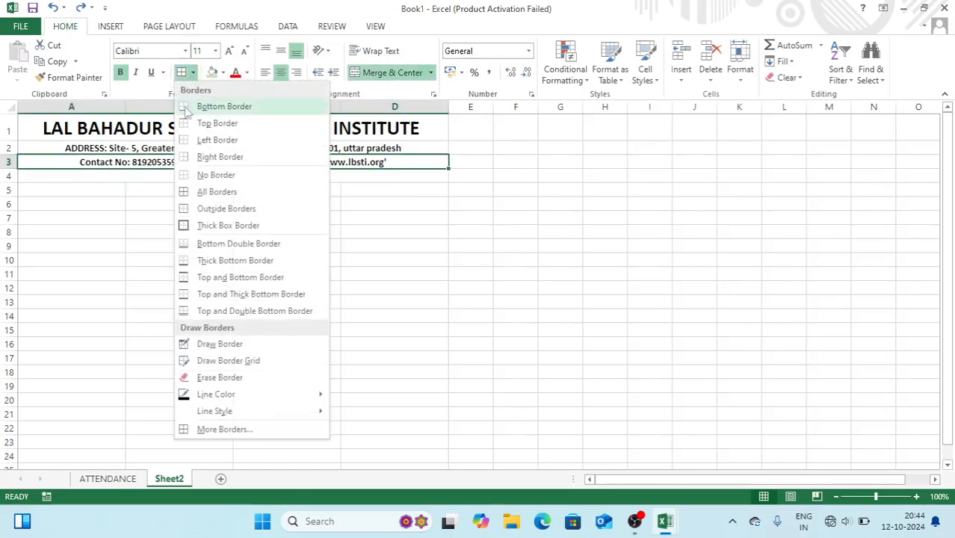
left_click(189, 106)
left_click(239, 229)
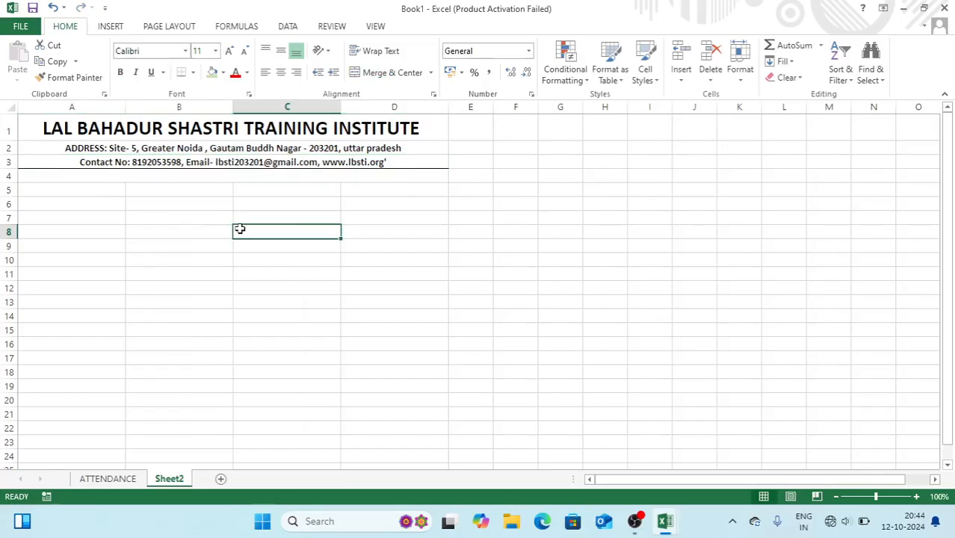
key("ctrl+p")
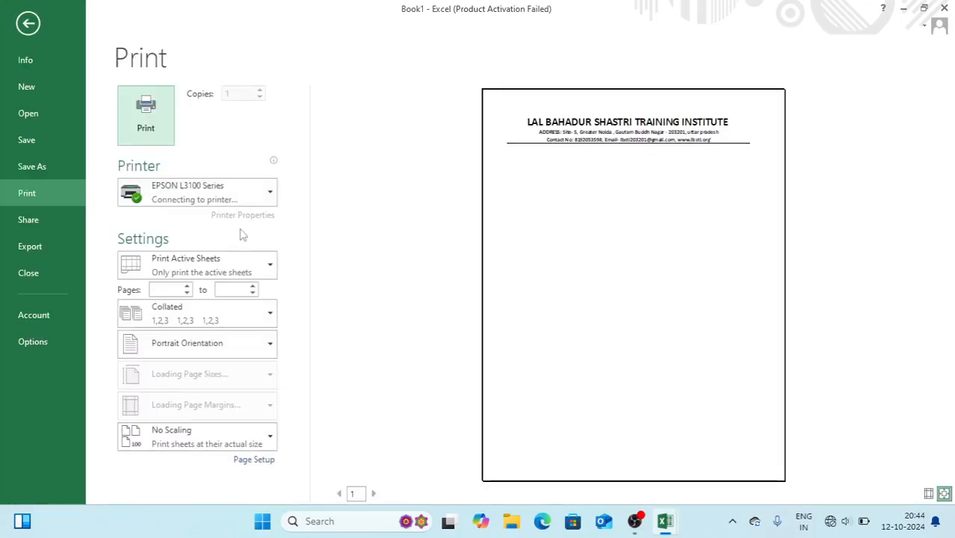
key("Escape")
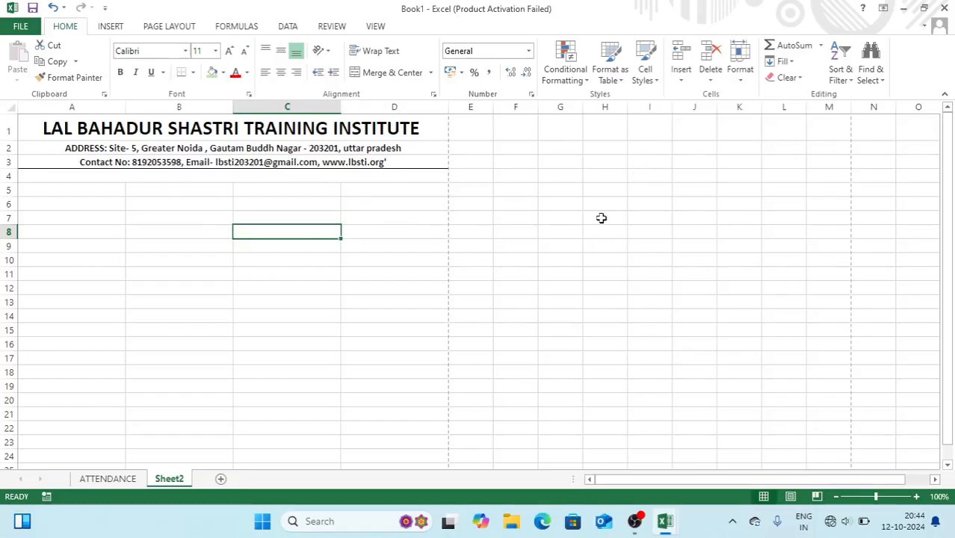
Enter EMPLOYEE ID, EMPLOYEE NAME, FATHER NAME, ADDRESS and CONTACT NO in A6:A10
left_click(71, 205)
type("e")
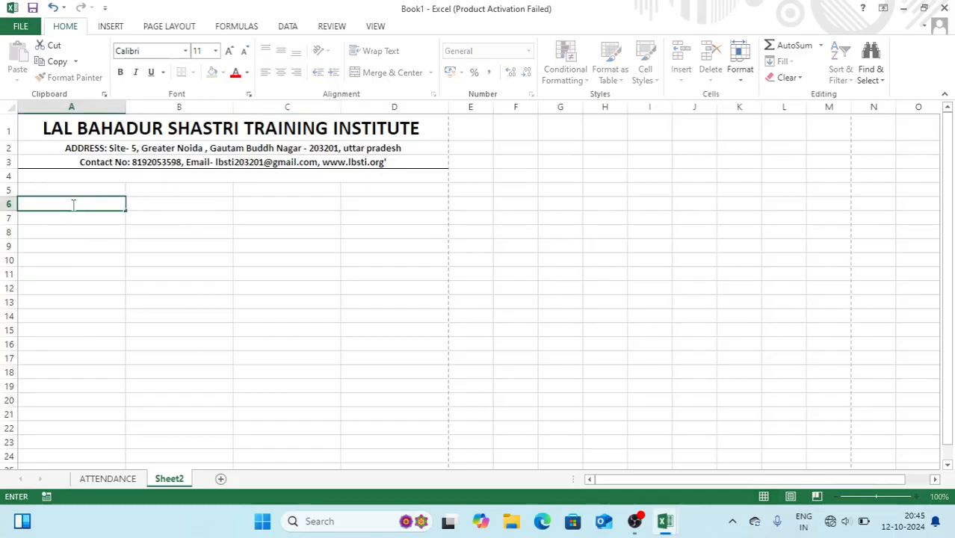
type("MPLOYEE ID")
key("Return")
type("EM")
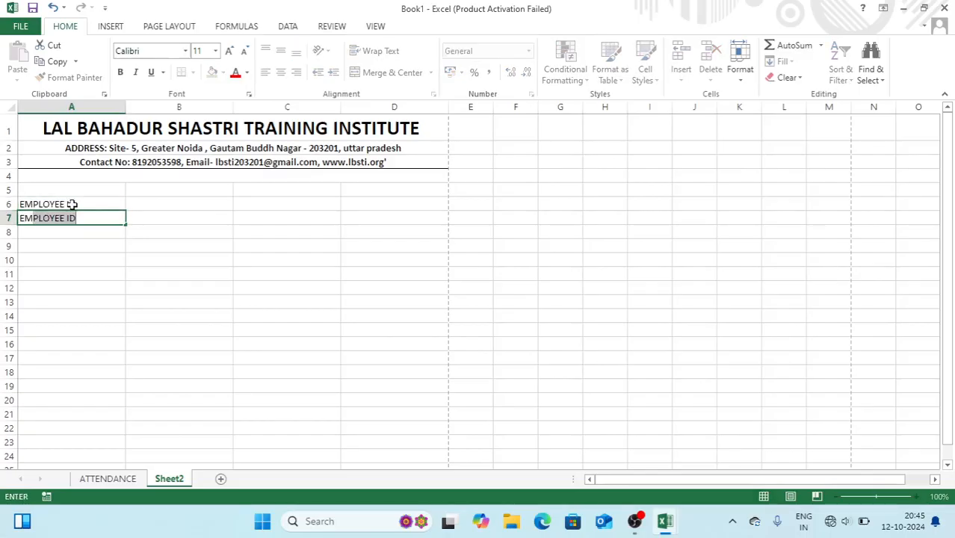
type("PLOYEE NAME")
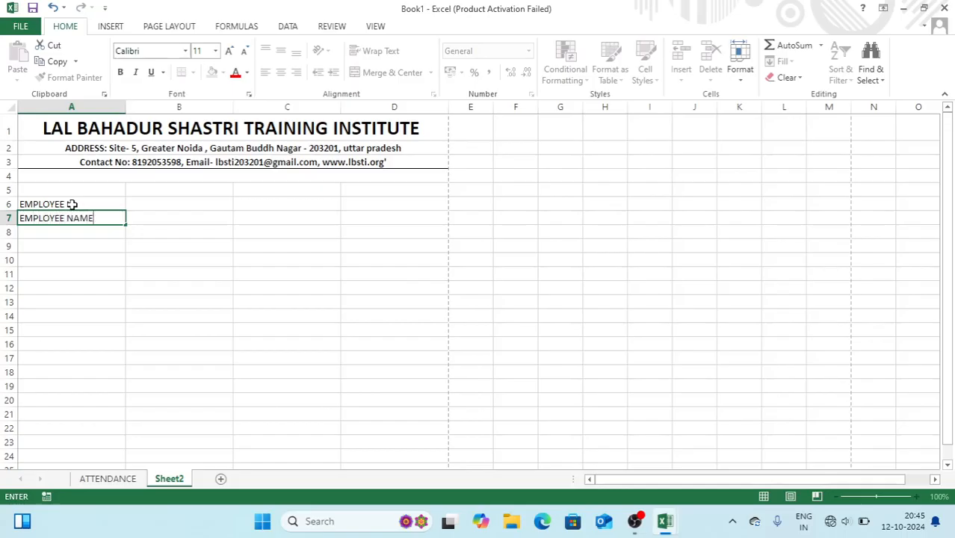
key("Return")
type("FATHER NAME'")
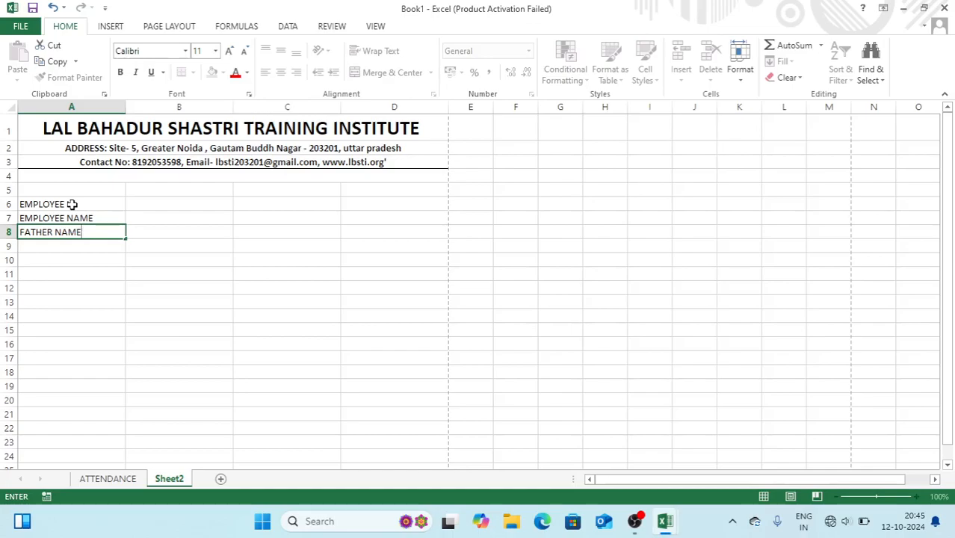
key("Return")
type("ADDRESS")
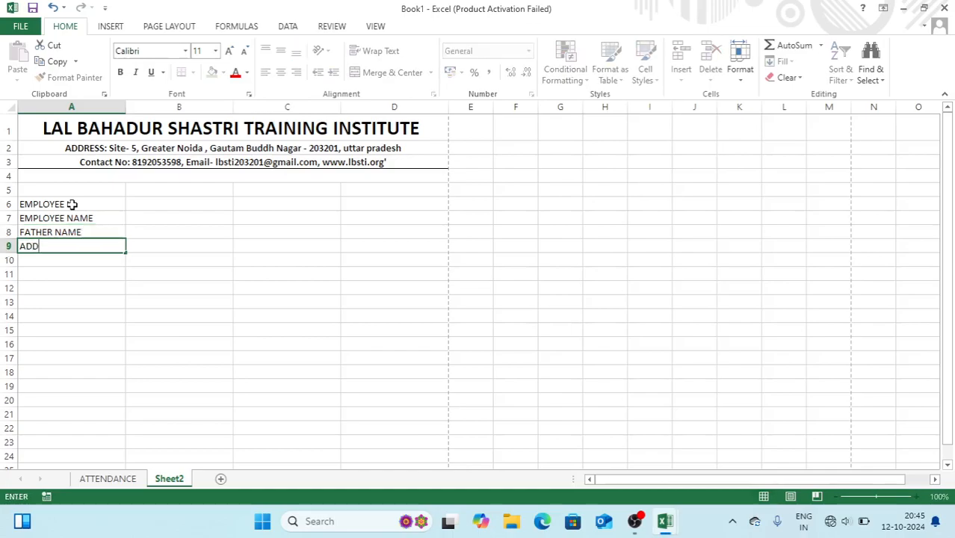
key("Return")
type("CON")
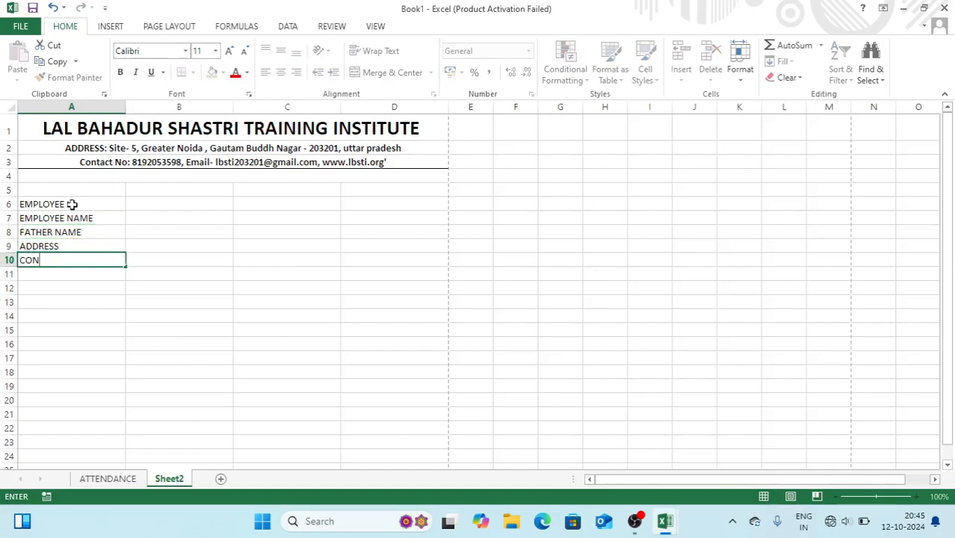
type("TACT NO")
key("Right")
key("Right")
Enter DEGINATION, UAN, AADHAR NO, BANK A/C NO and PF in C6:C10
key("Up")
key("Up")
key("Up")
key("Up")
type("DEG")
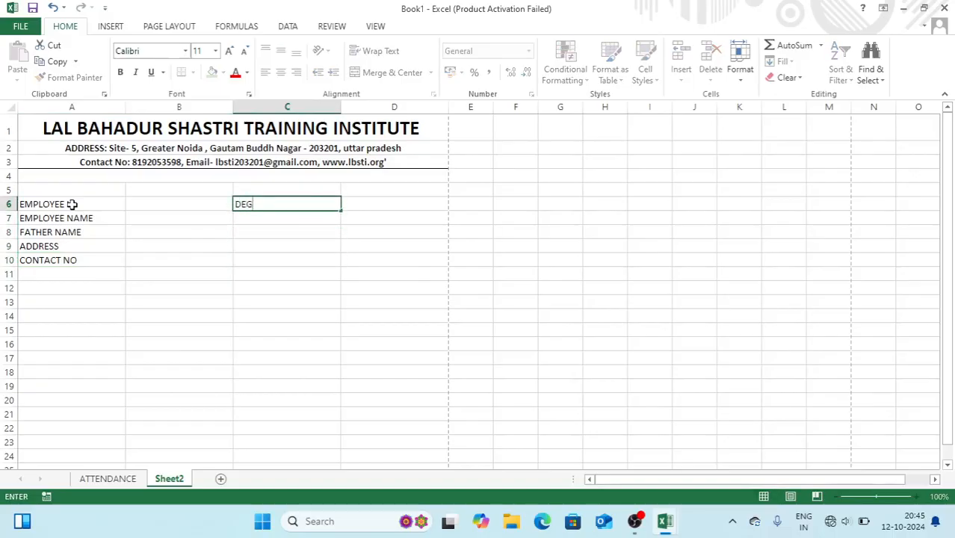
type("INATION")
key("Return")
type("UAN")
key("Return")
type("AADHAR NO")
key("Return")
type("BANK A/C")
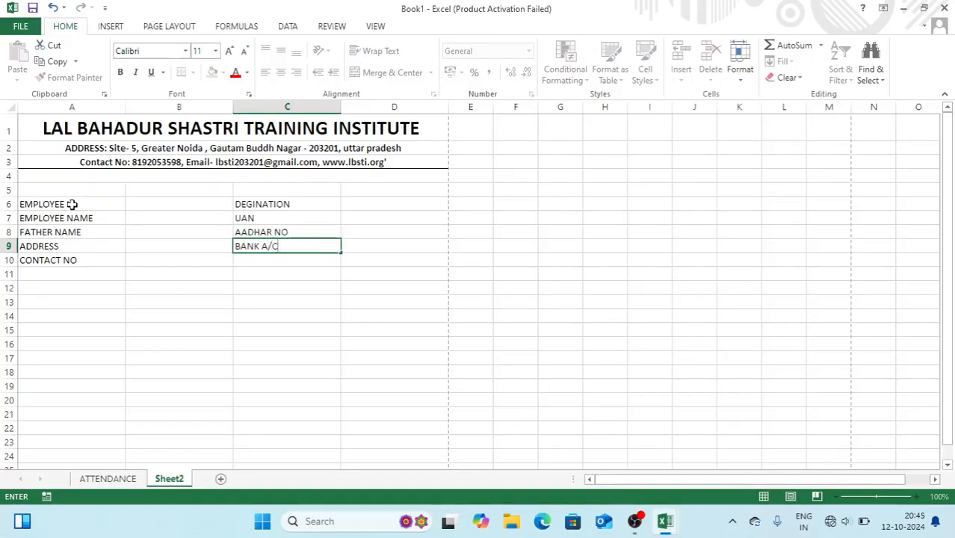
key("Return")
type("PF")
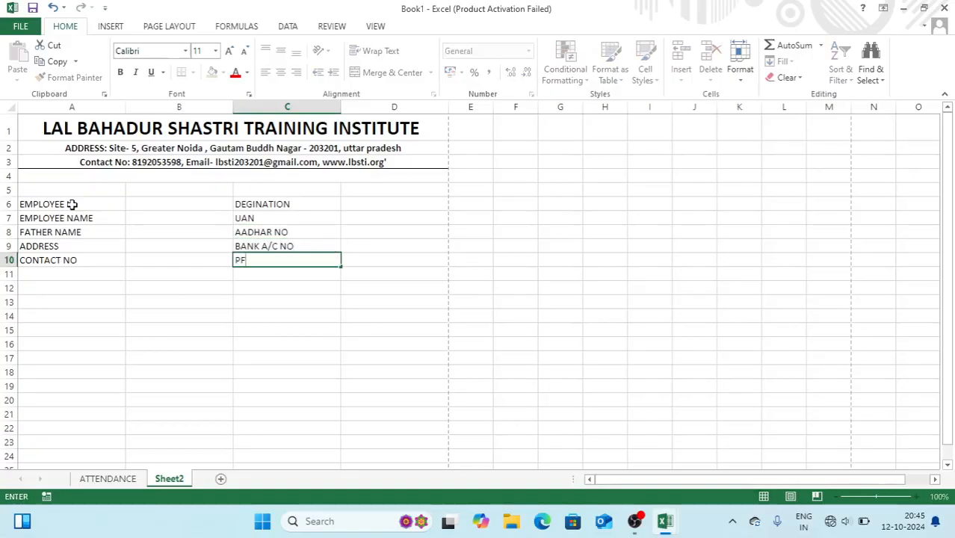
key("Return")
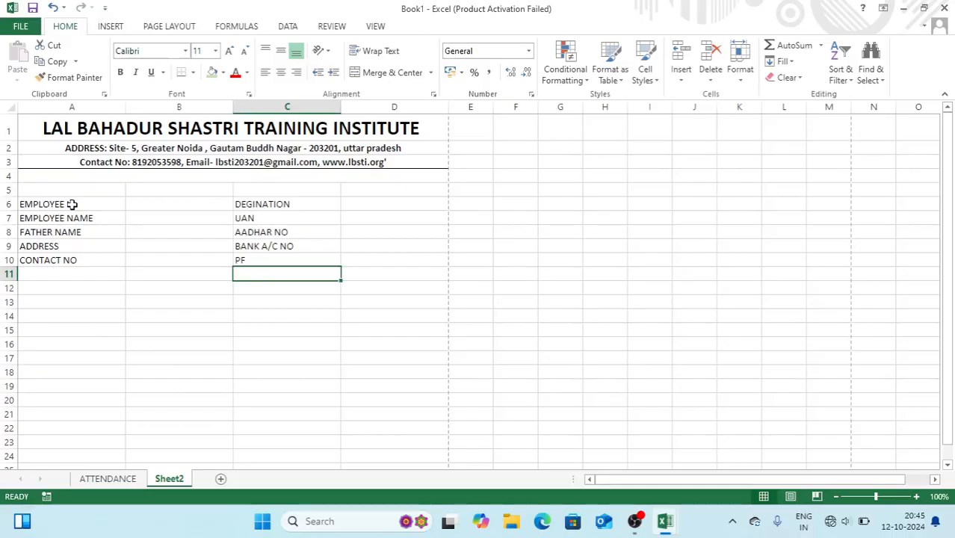
Enter TOTAL PRESENT, TOTAL ABSENT, TOTAL HALF DAY and TOTAL HOLIDAY in A13:A16
left_click(55, 308)
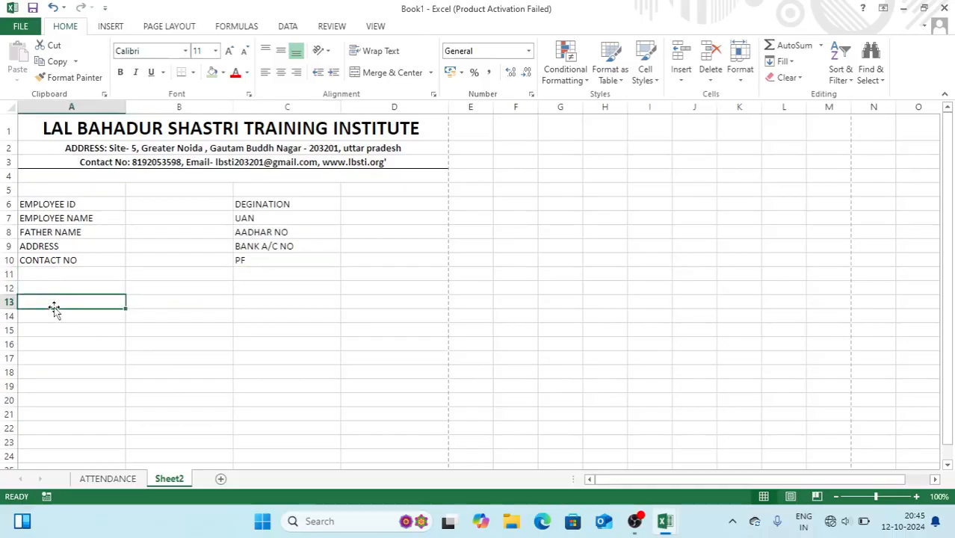
type("TOTAL PRESENT")
key("Return")
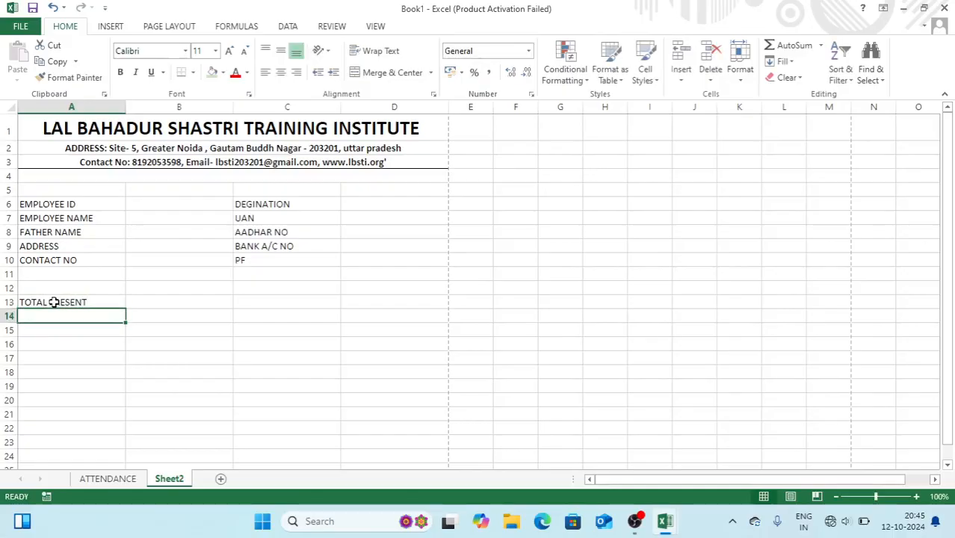
type("TOTAL ABS")
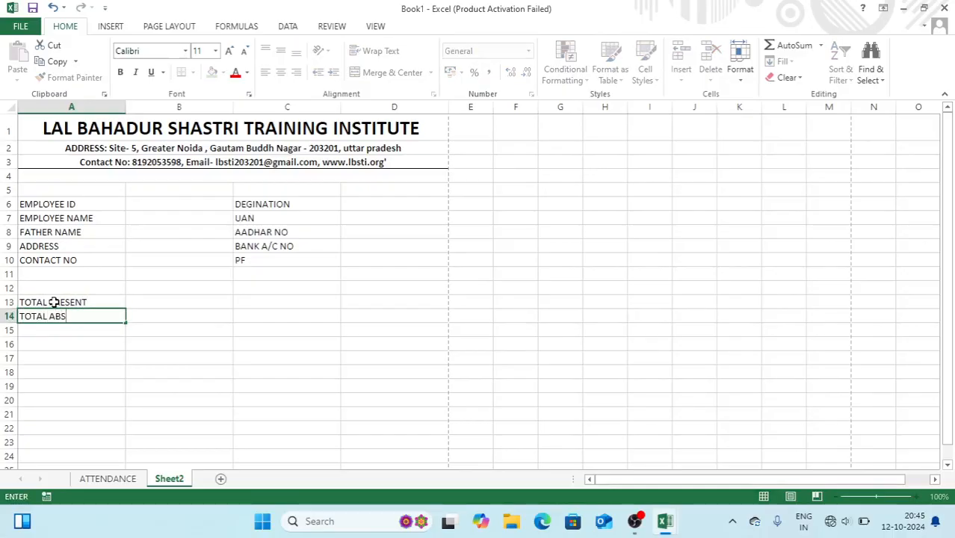
type("ENT'T")
key("Return")
type("TOTAL HALF DAY")
key("BackSpace")
type("AY")
key("Return")
type("TOTAL HOLIDAY")
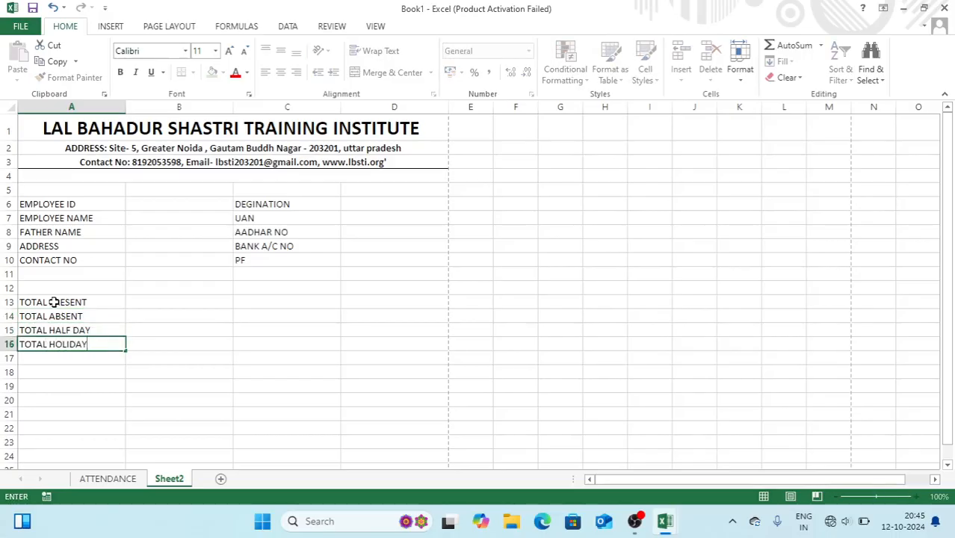
key("Tab")
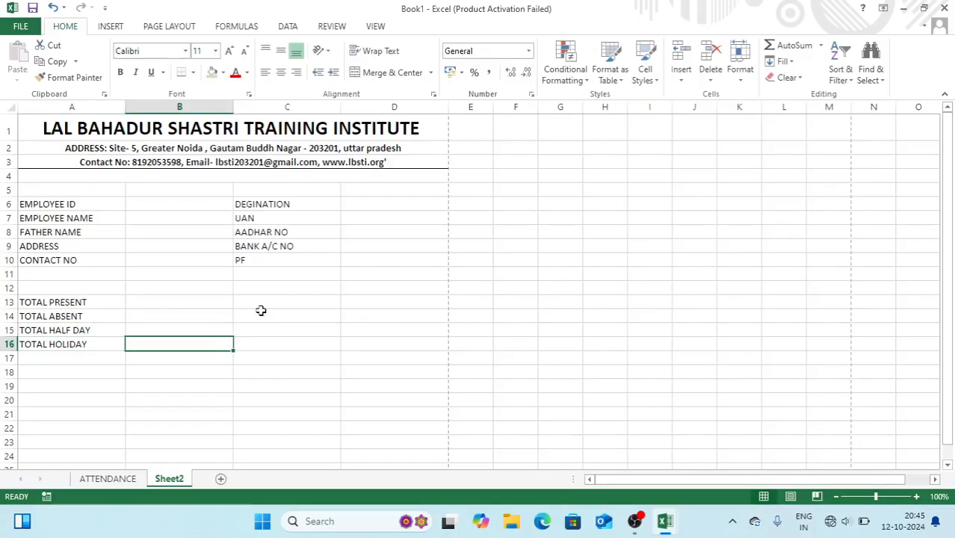
Enter the label PAYABLE SALARY in cell C13
left_click(258, 302)
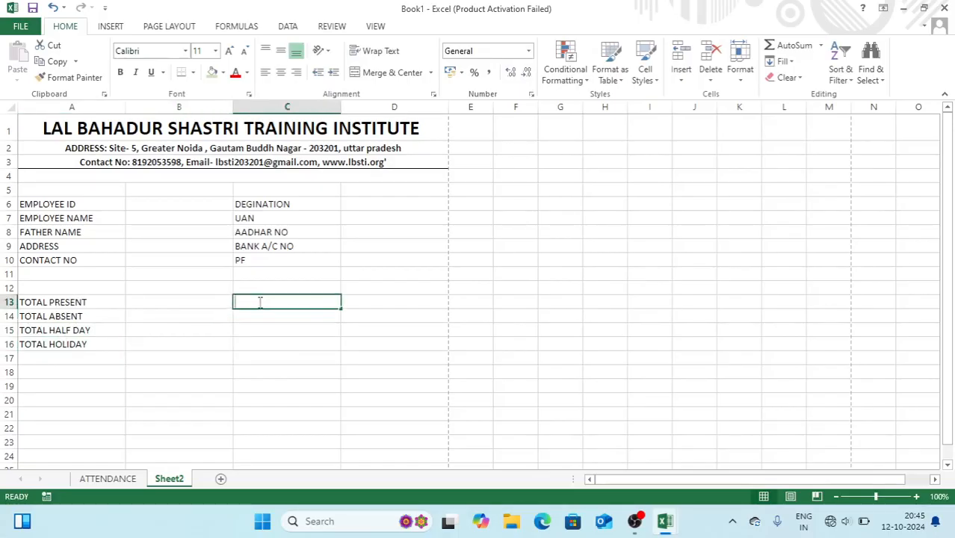
type("PAYABLE SALARY")
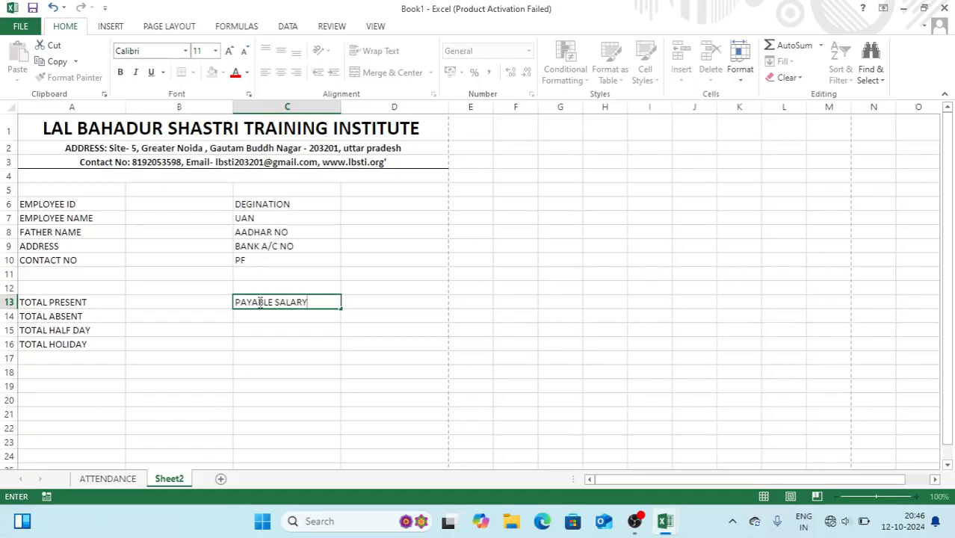
key("Return")
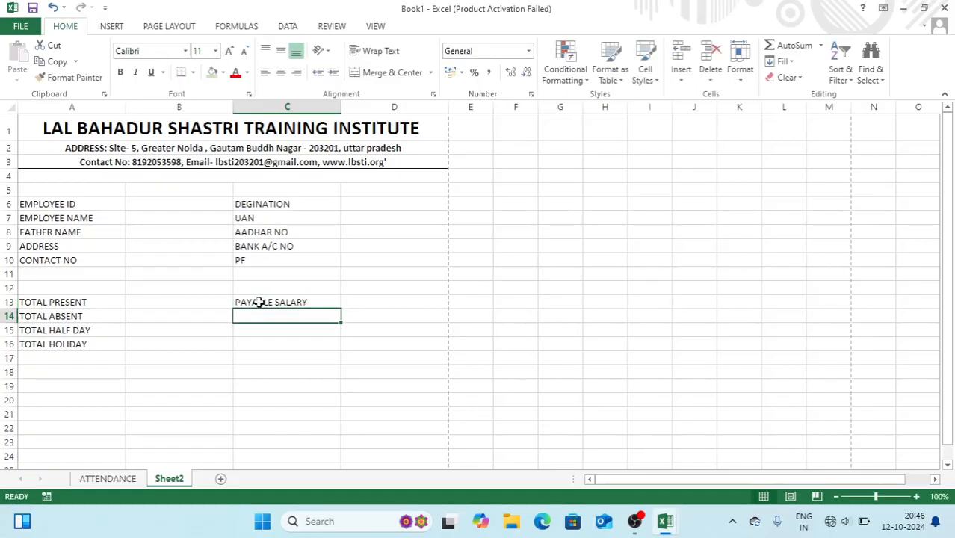
Enter DAY OF MONTH, PER DAY SALARY and TOTAL DAY in C14, C15 and C16
type("DAY OF ")
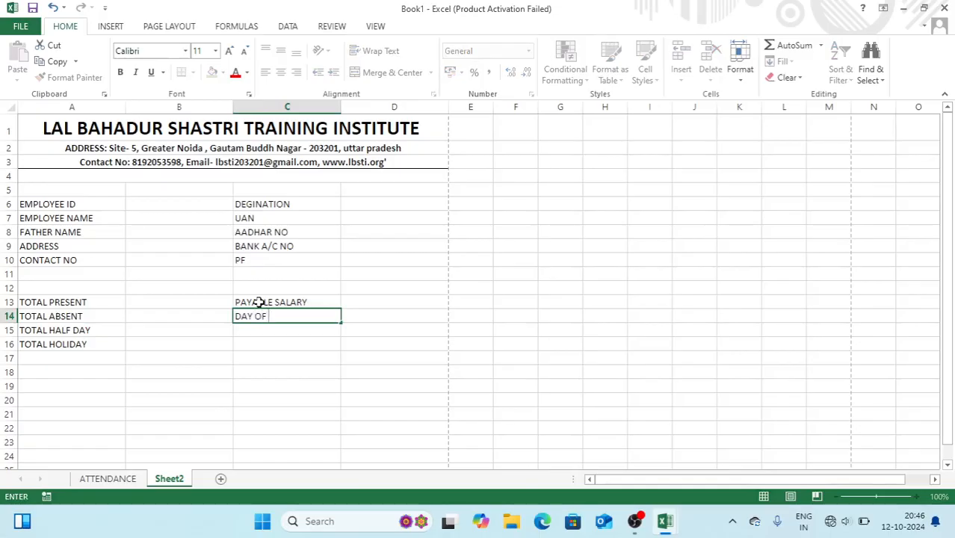
type("MONTH")
key("Return")
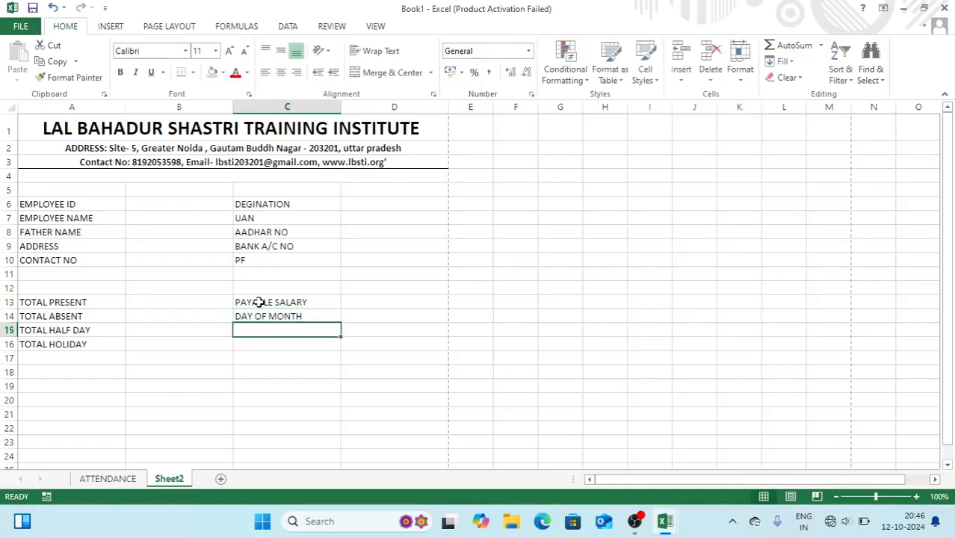
type("PER DAY SALARY")
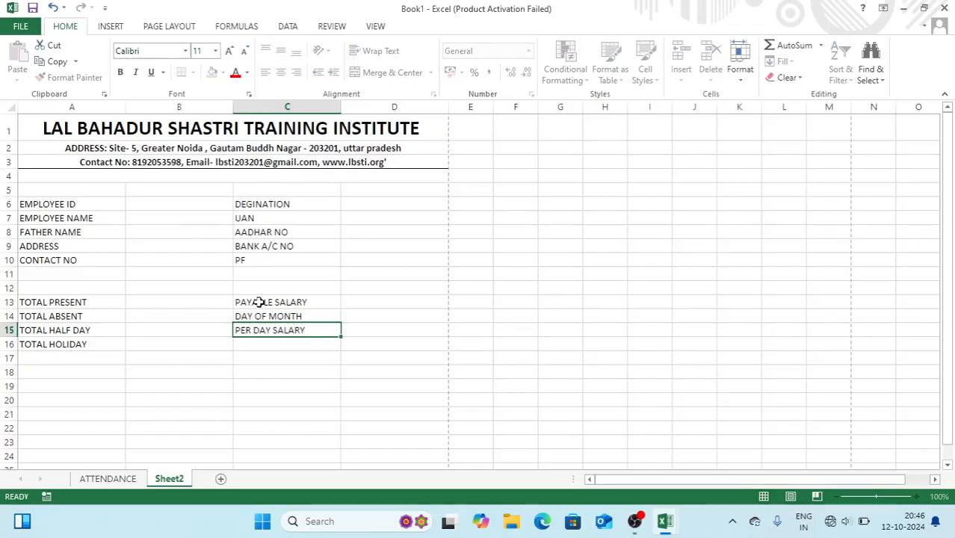
key("Return")
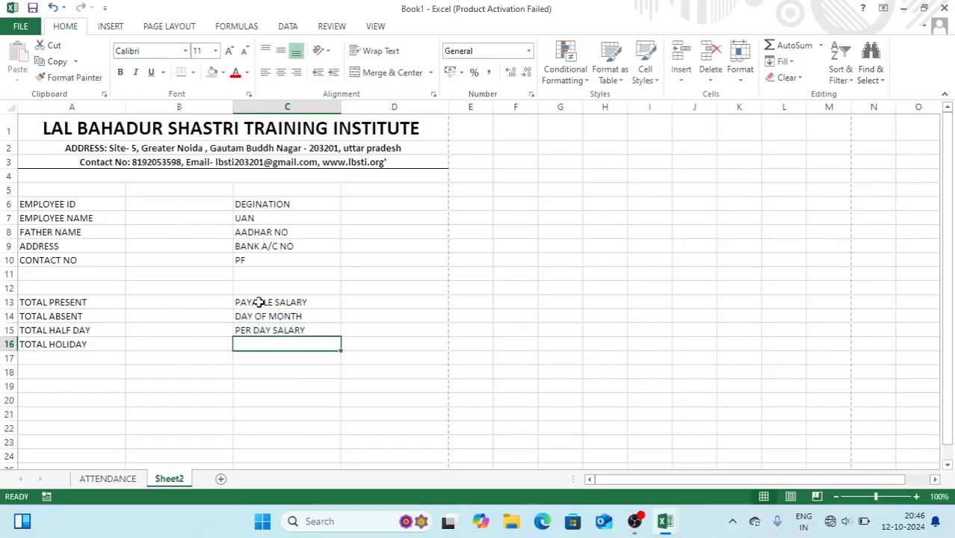
type("TOTA")
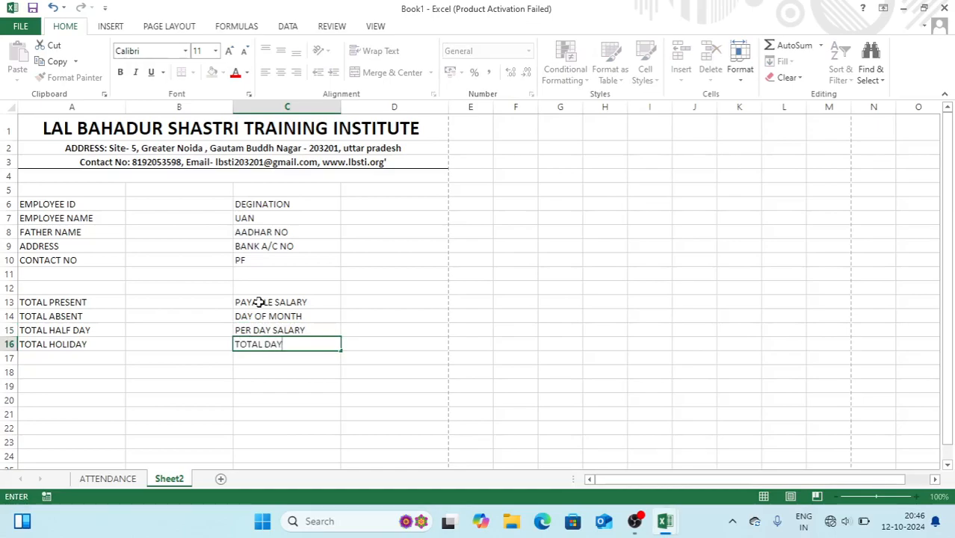
type("L DAY")
key("Return")
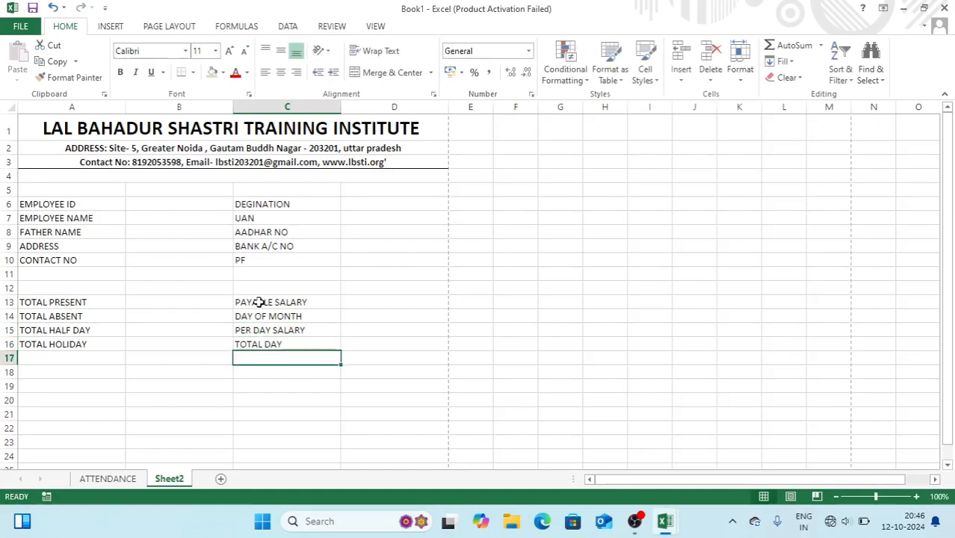
Enter the headers EARNING, AMOUNT, DEDCUTION, AMOUNT across A19:D19
left_click(60, 376)
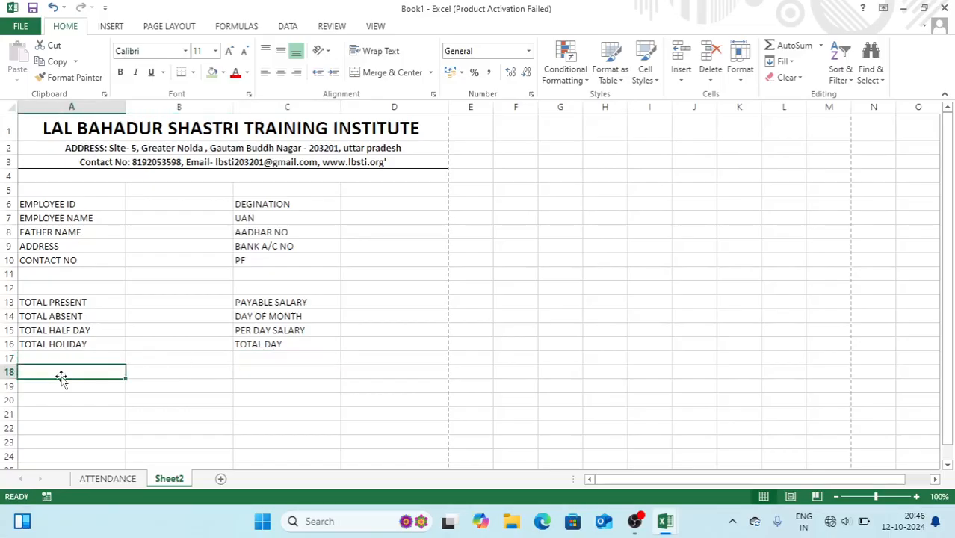
left_click(59, 390)
type("E")
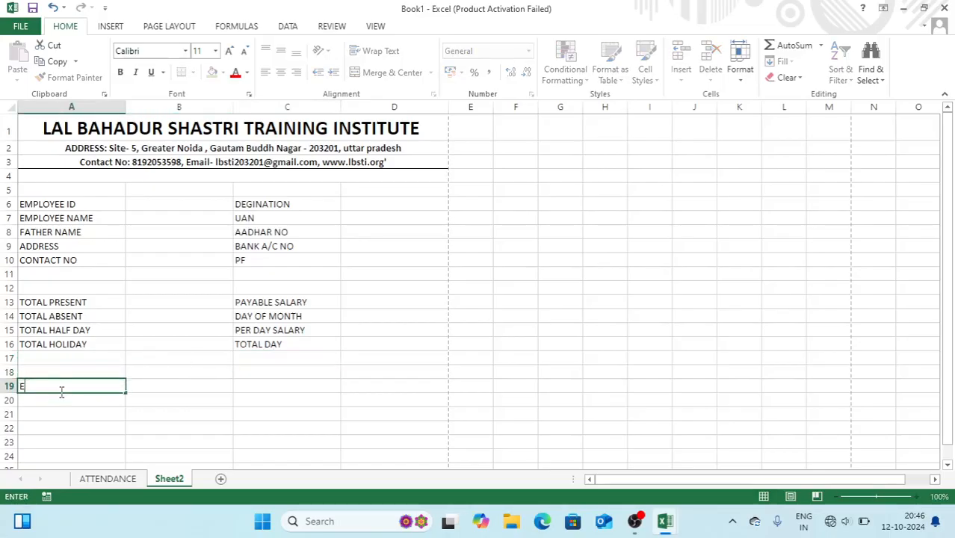
type("ARNING")
key("Tab")
type("AMOUNT")
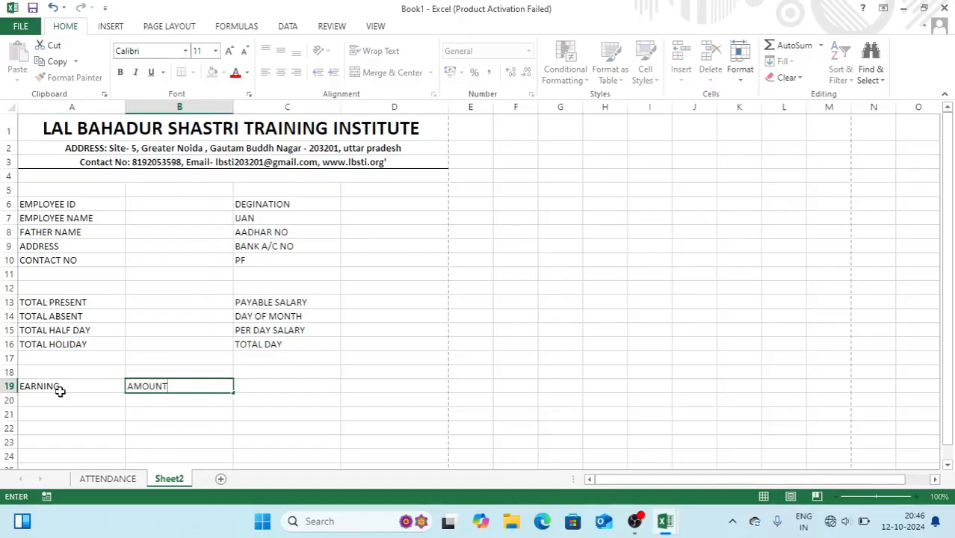
key("Tab")
type("DEDCUTION")
key("Tab")
type("AM")
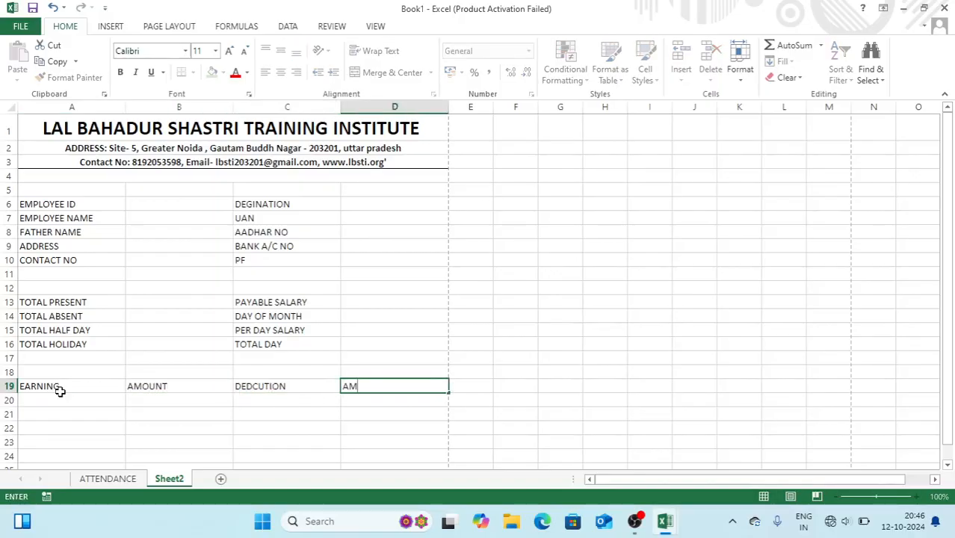
type("OUNT")
key("Return")
List BASIC SALARY, HRA, CA, MA, OA and GORSS SALARY in A20:A25
type("BAS")
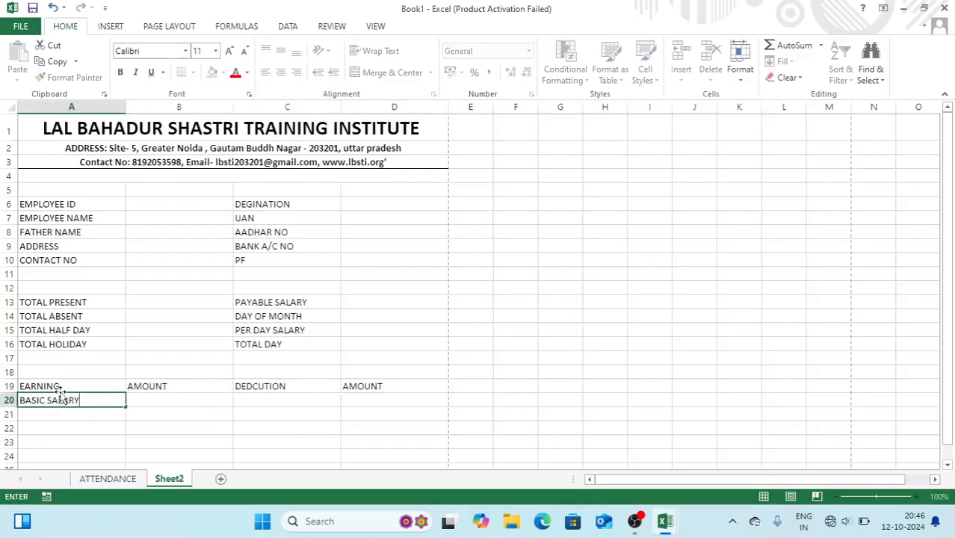
type("IC SALARY")
key("Return")
type("HRA")
key("Return")
type("CA")
key("Return")
type("MA")
key("Return")
type("OA")
key("Return")
type("GORSS")
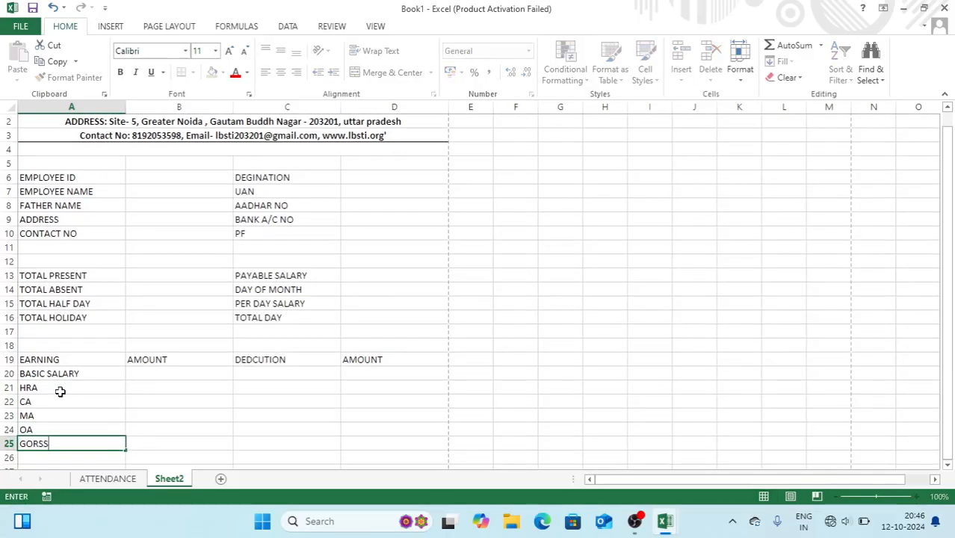
key("Tab")
key("Tab")
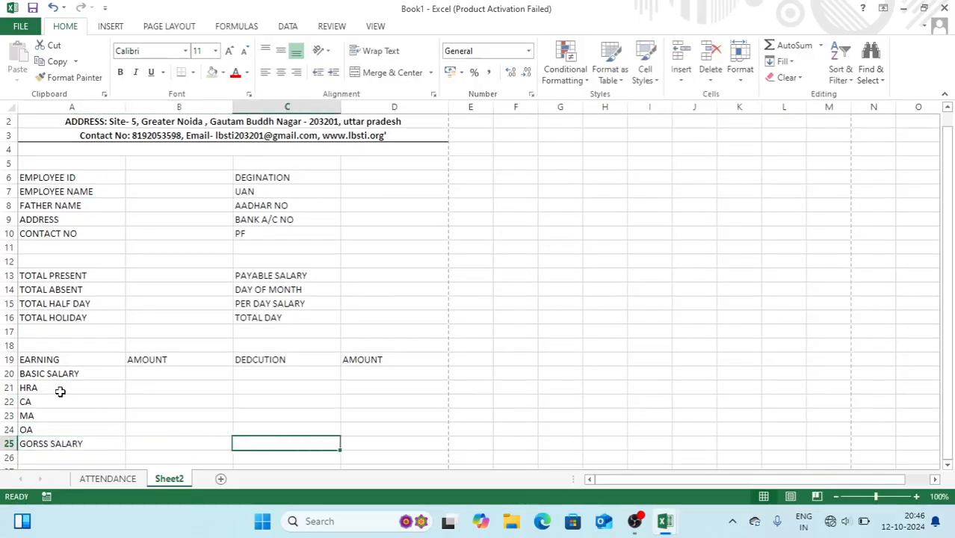
Enter the deduction items TOTAL DEDCUTION, CANTEEN CHARGE and PF in column C
type("TOTAL")
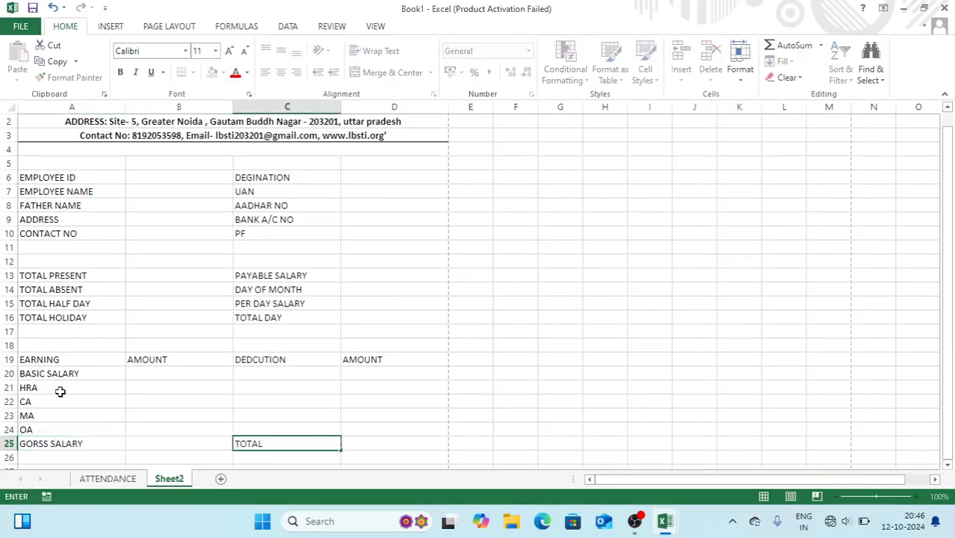
type(" DEDCUTION")
key("Up")
key("Up")
key("Up")
key("Up")
type("CAN")
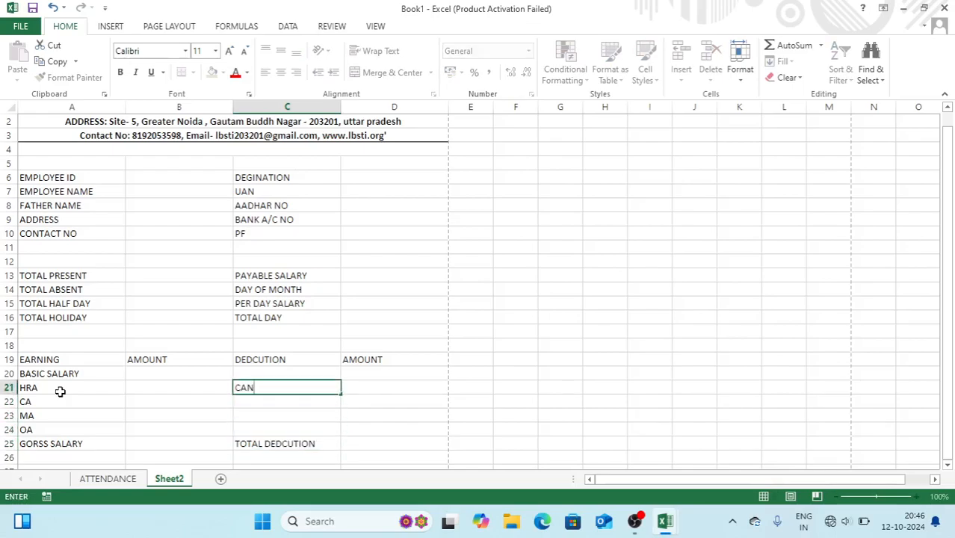
type("TEEN CHARGE")
key("Return")
type("PF")
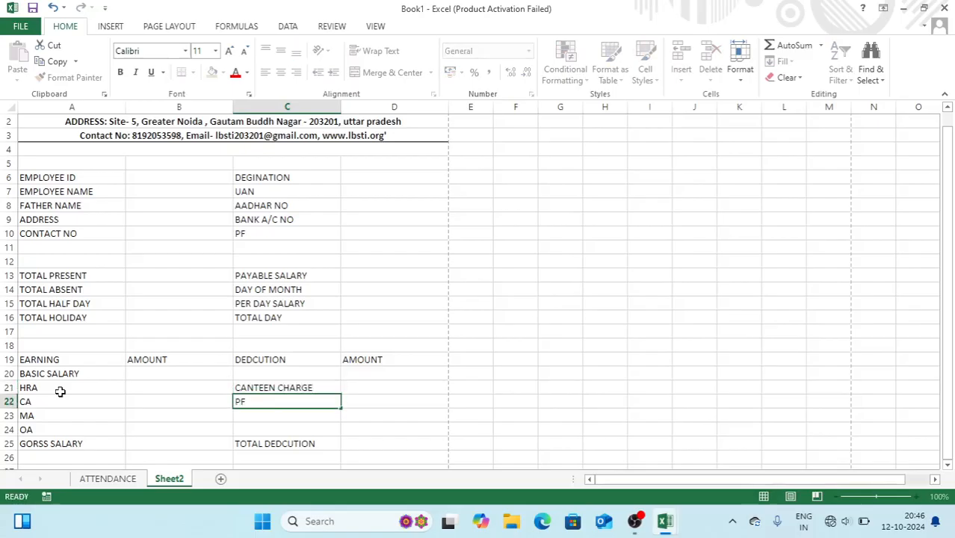
key("Return")
Give the A19:D25 table All Borders and bold text
left_click_drag(79, 360, 370, 441)
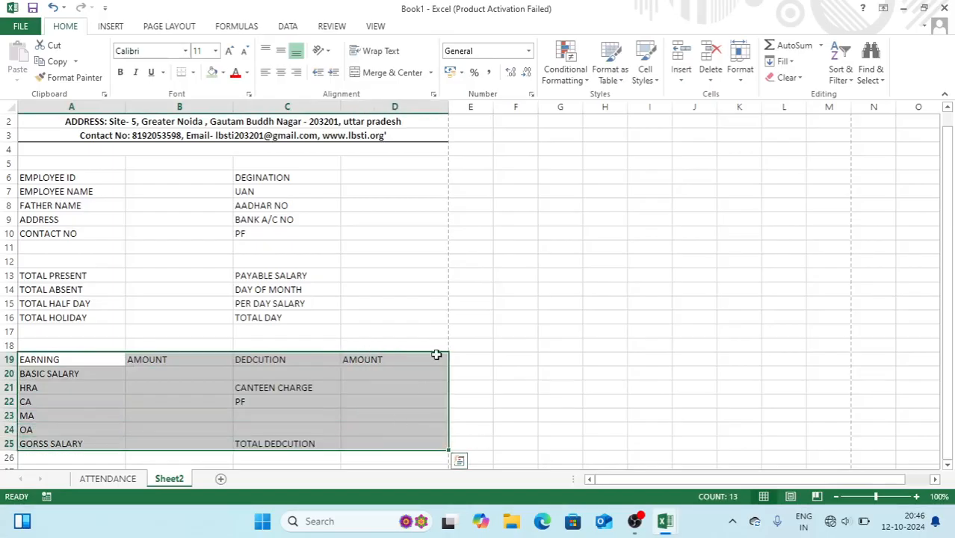
left_click(193, 72)
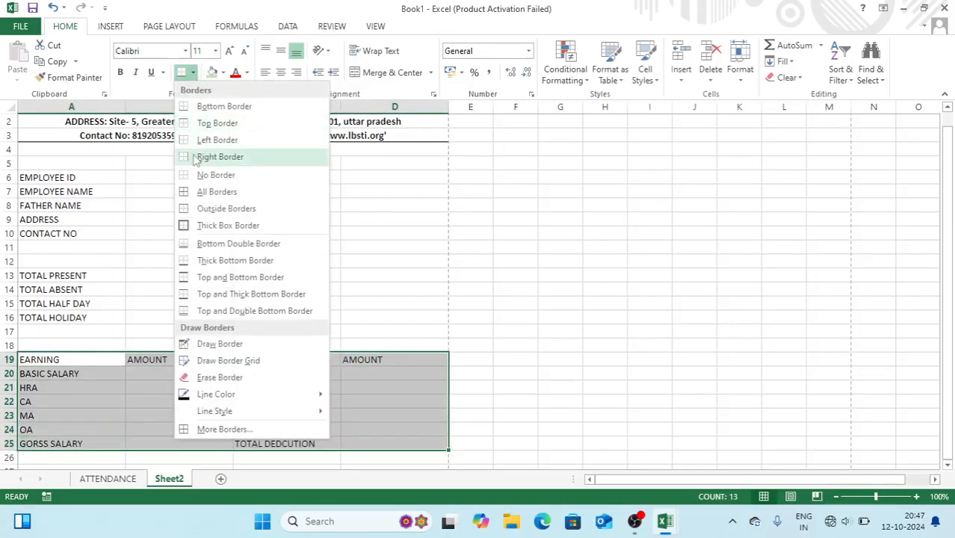
left_click(188, 195)
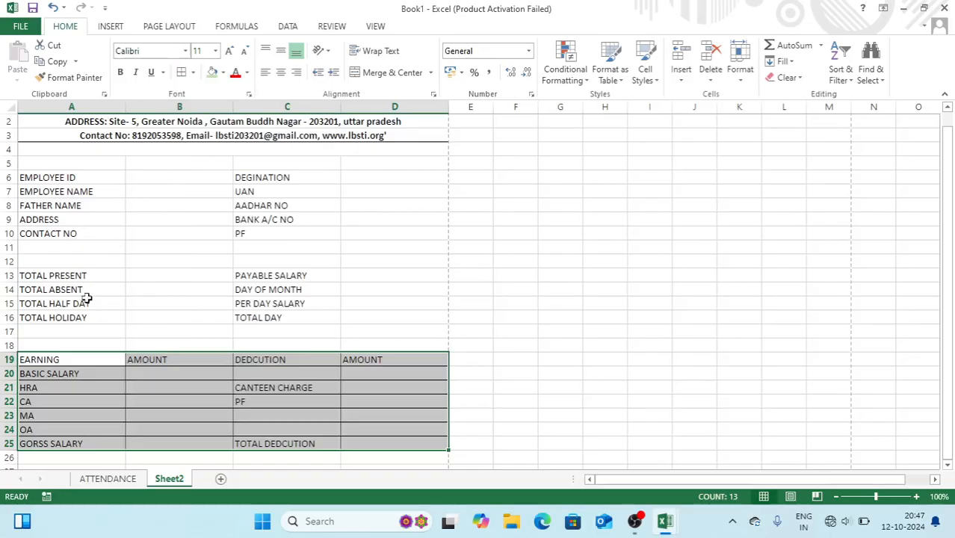
key("ctrl+b")
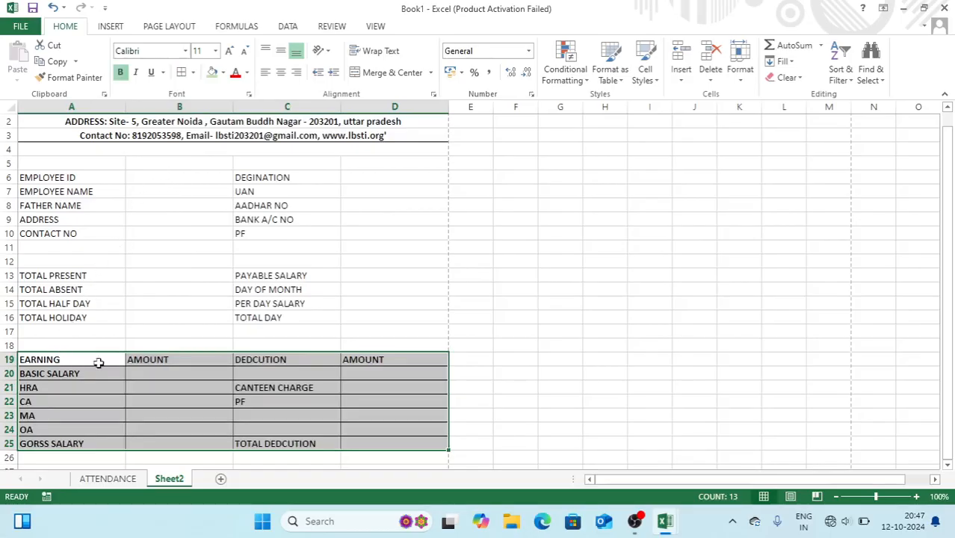
Centre and shade header row 19 grey, and bold the labels in A6:A10
left_click_drag(98, 362, 378, 360)
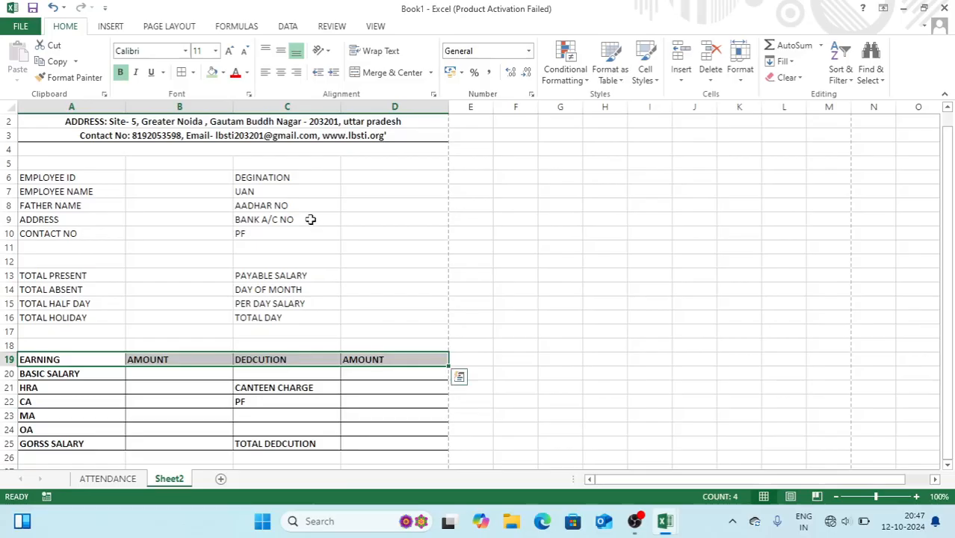
key("ctrl+q")
left_click(282, 75)
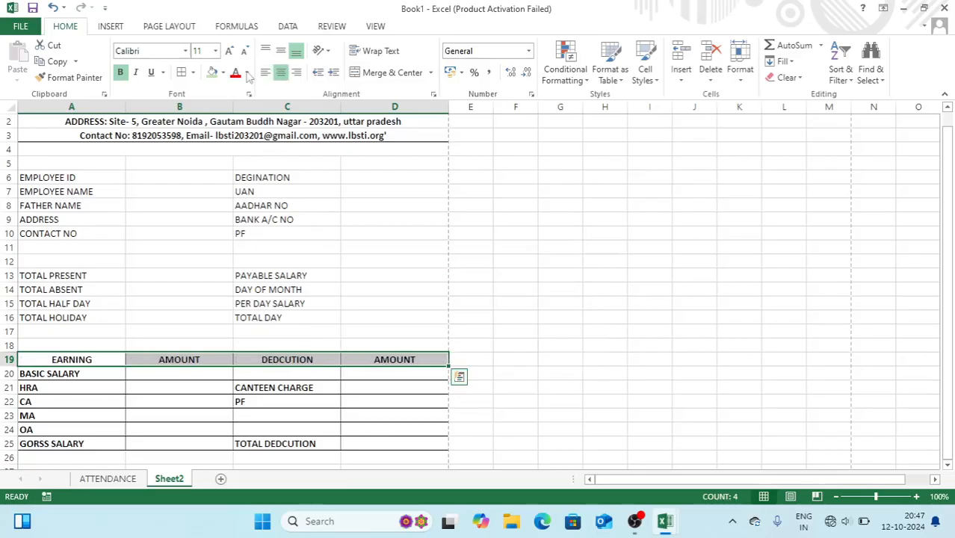
left_click(222, 73)
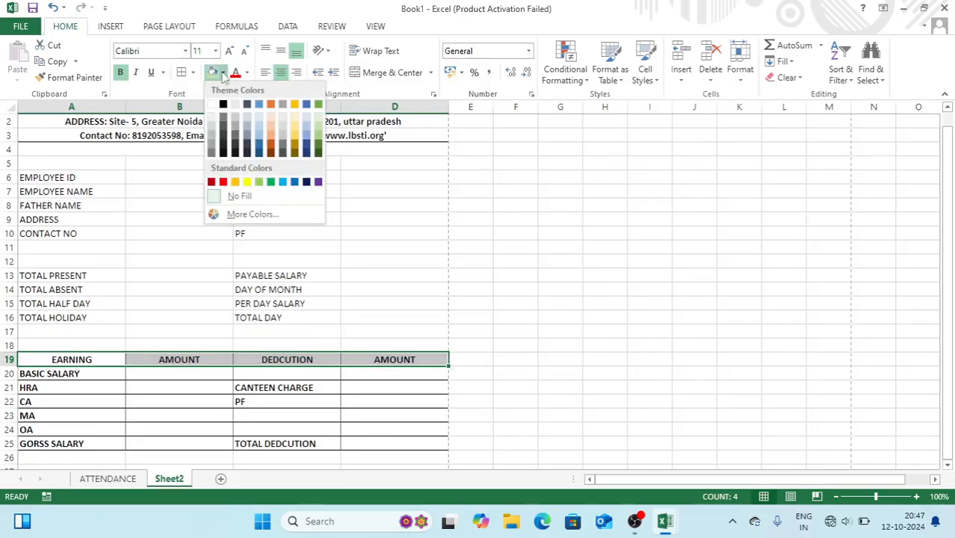
left_click(212, 127)
left_click_drag(58, 179, 87, 233)
key("ctrl+b")
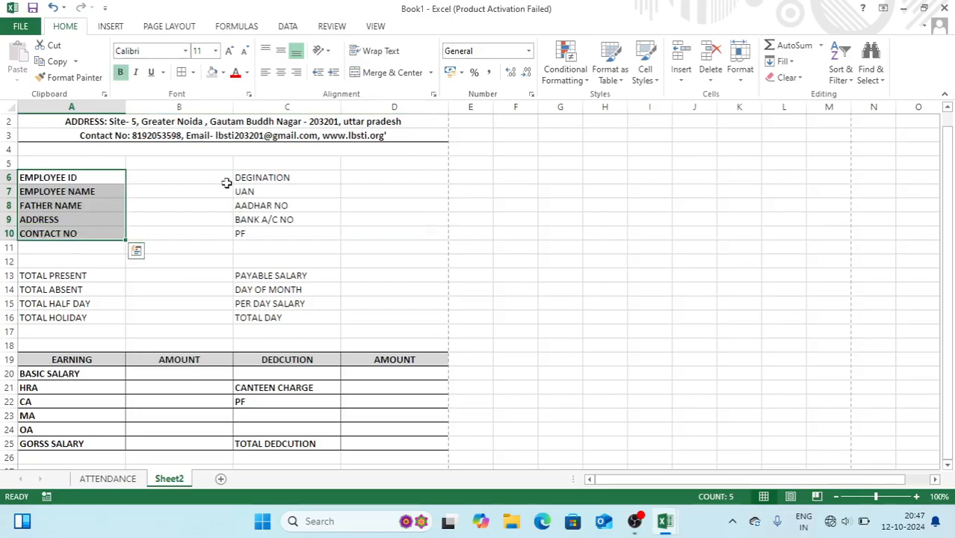
Bold C6:C10 and the attendance rows 13–16, outlining A13:D16 with an outside border
left_click_drag(247, 179, 259, 231)
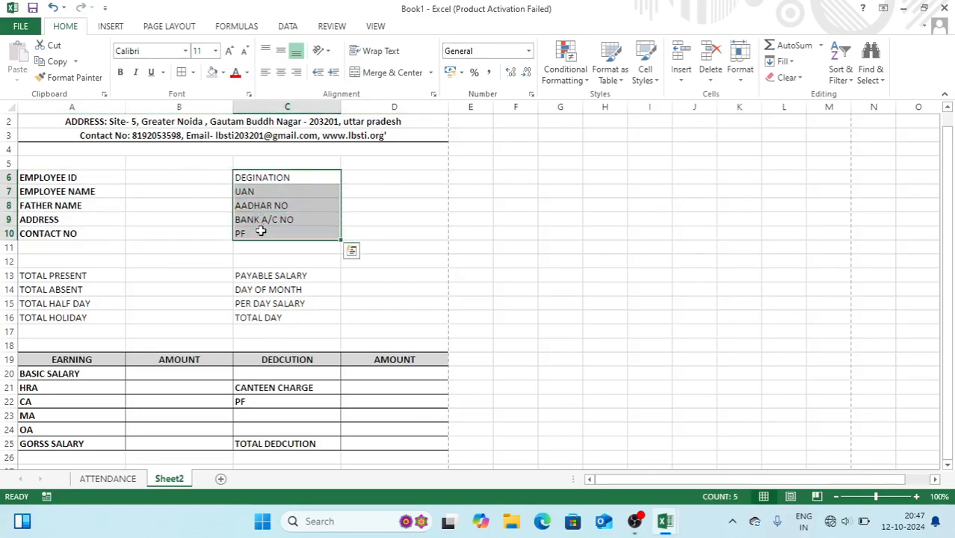
left_click_drag(71, 275, 390, 320)
key("ctrl+b")
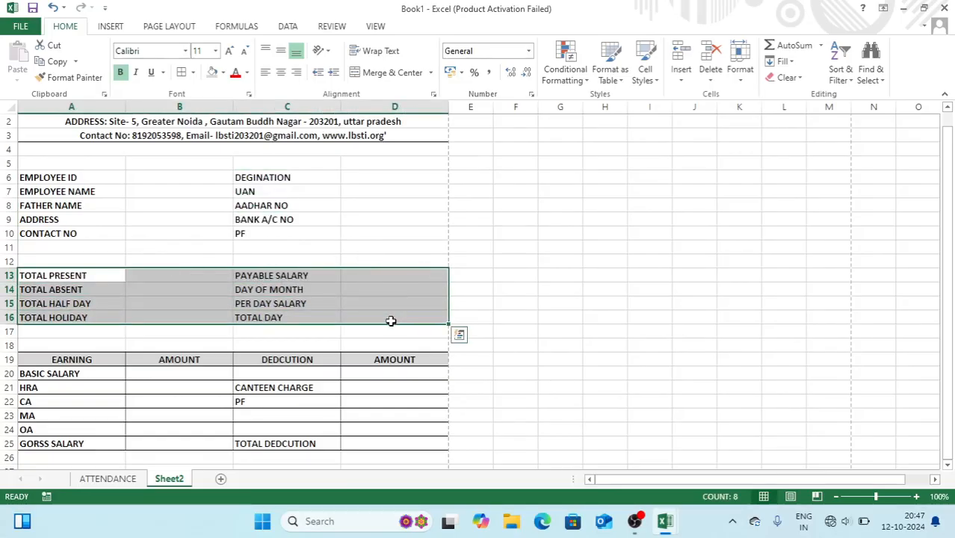
left_click(192, 72)
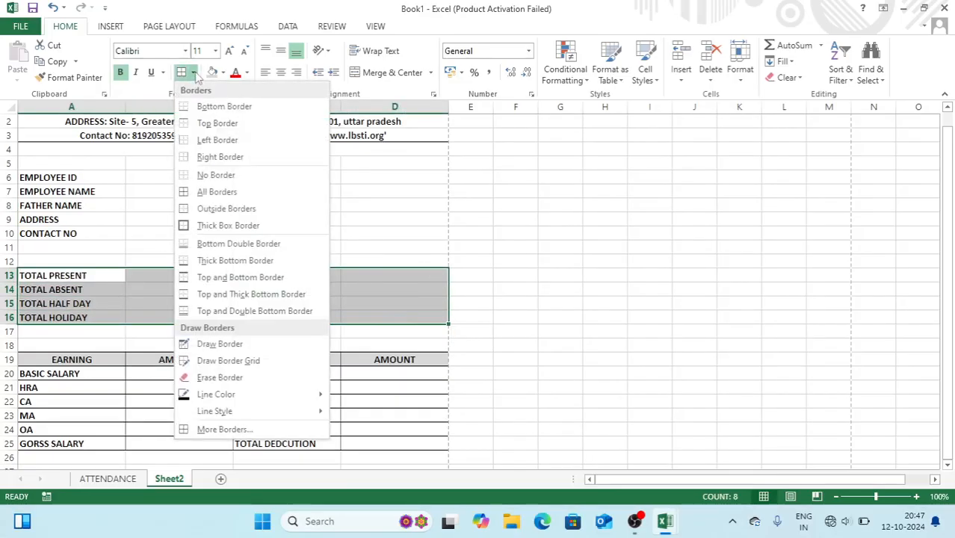
left_click(188, 211)
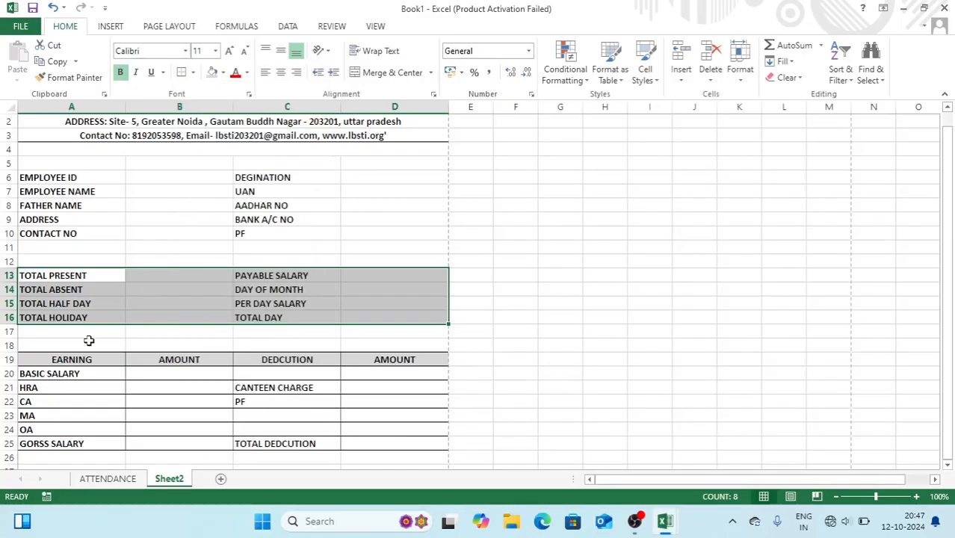
left_click_drag(79, 343, 386, 340)
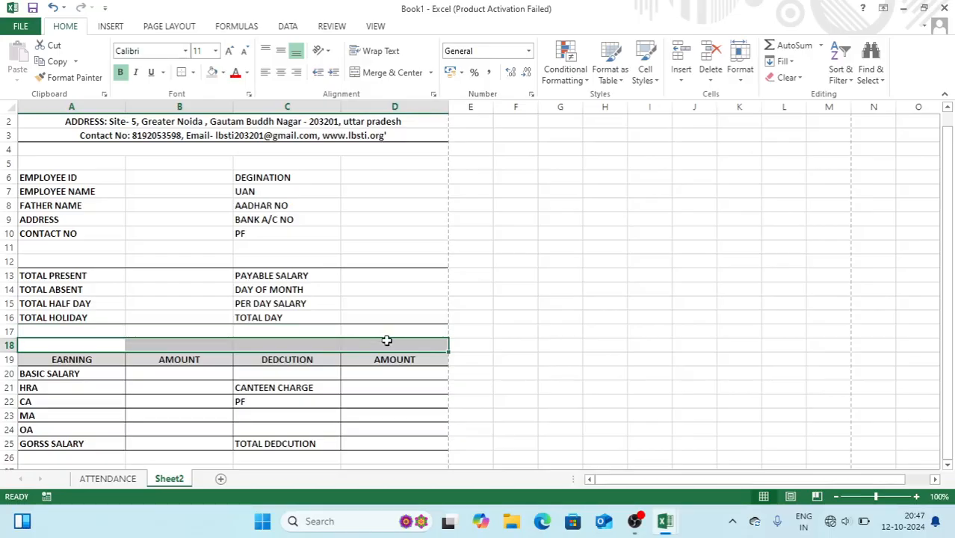
Merge A18:D18 into a bold 16 pt SALARY DETAILS heading
left_click(393, 78)
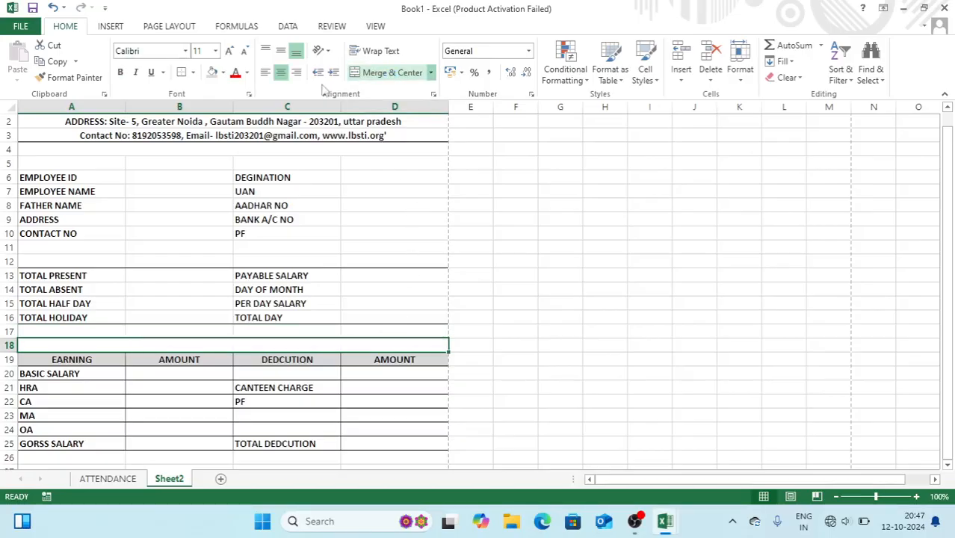
type("SALARY DET")
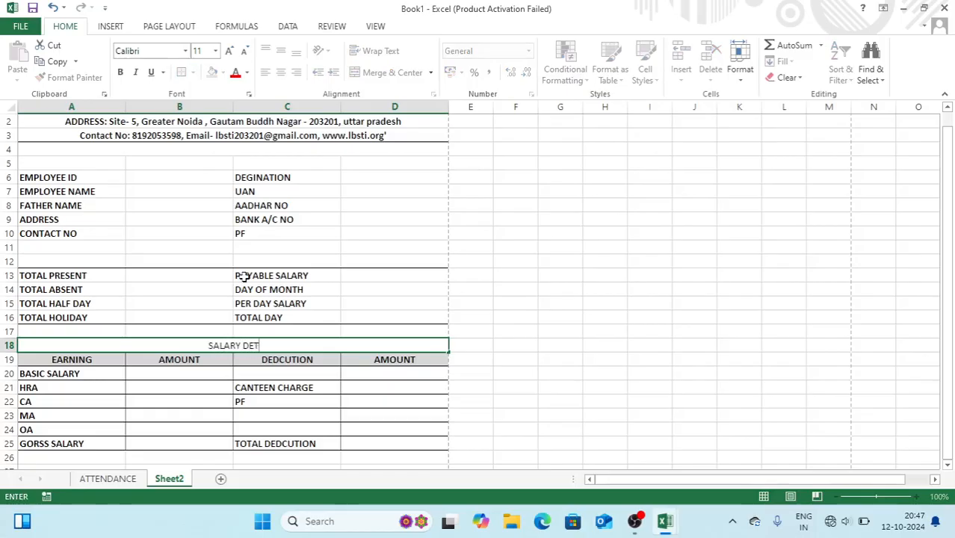
type("AILS")
key("Return")
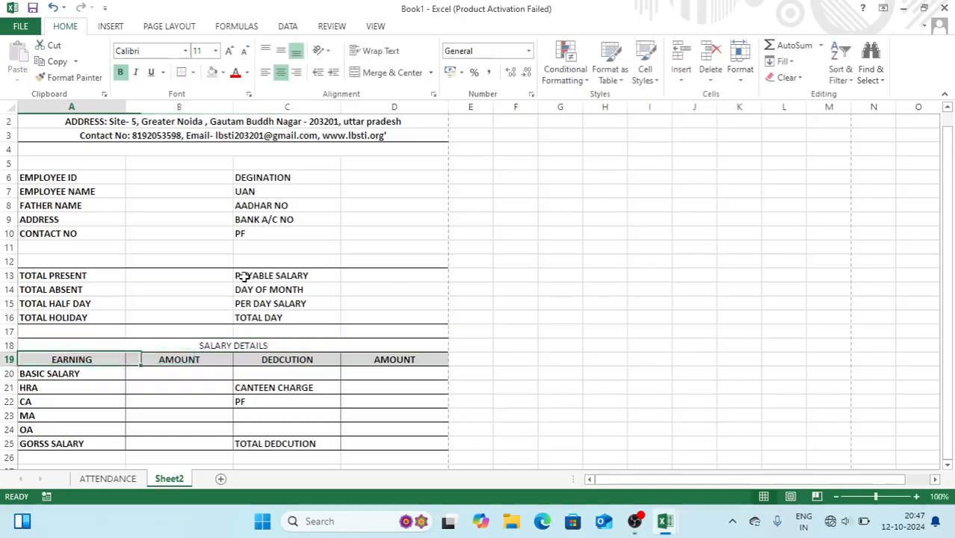
left_click(181, 349)
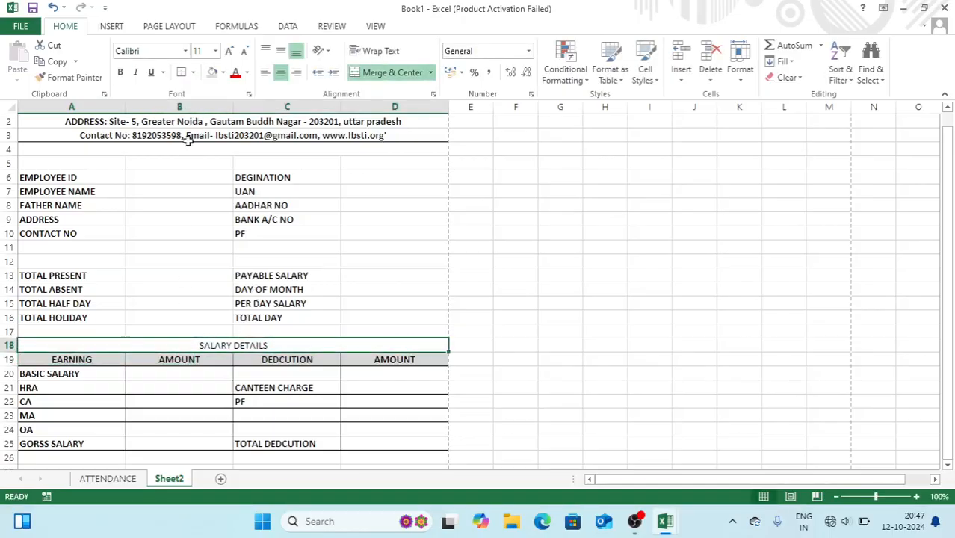
left_click(230, 51)
left_click(229, 51)
left_click(229, 51)
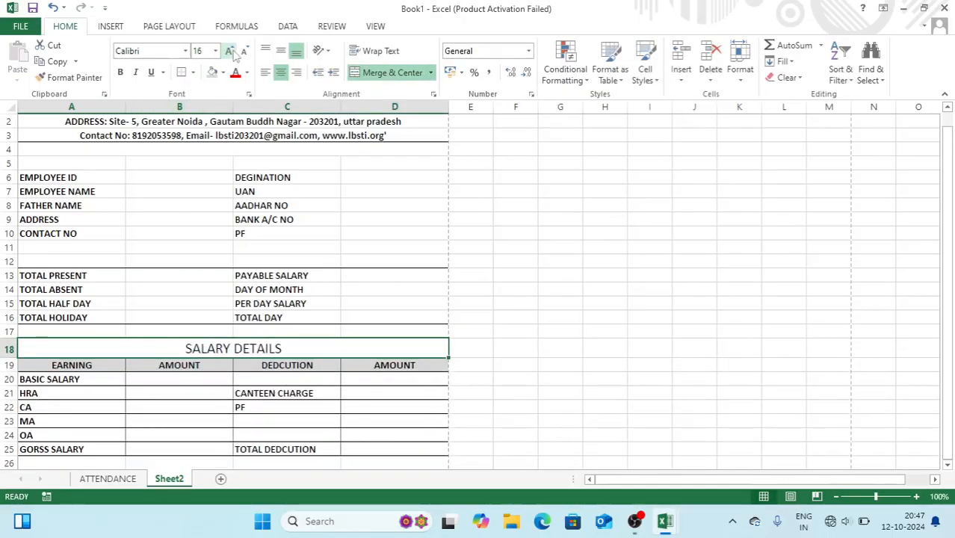
left_click(120, 74)
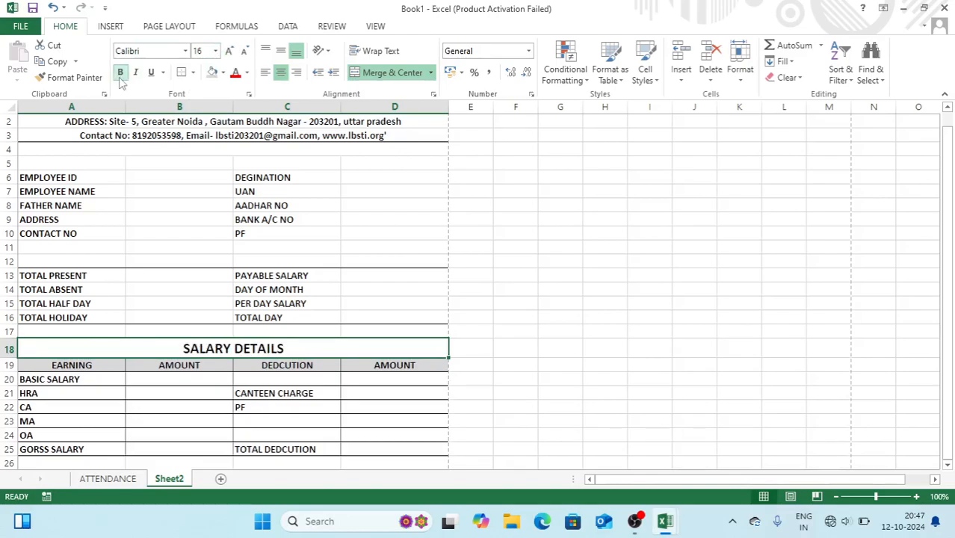
Check the payslip in print preview, then move down below the salary table
key("ctrl+p")
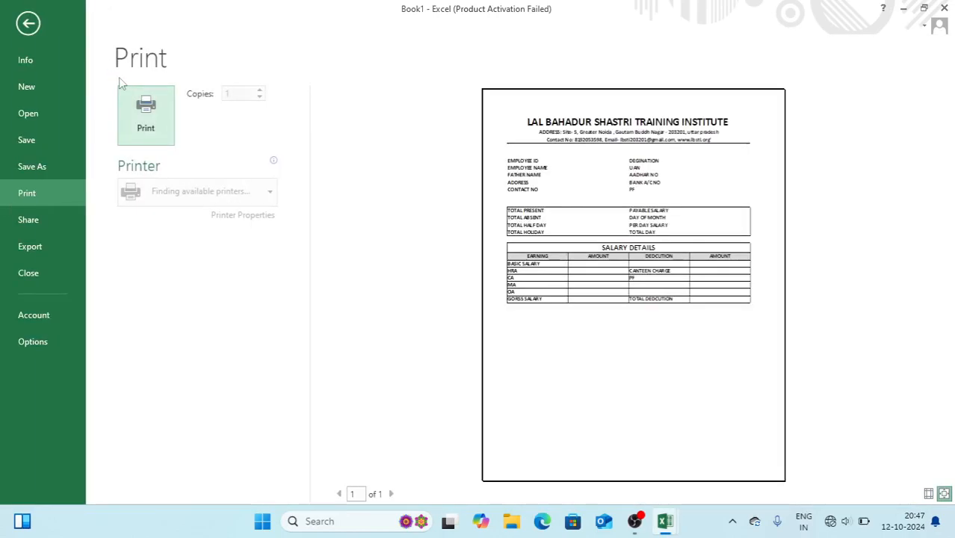
key("Escape")
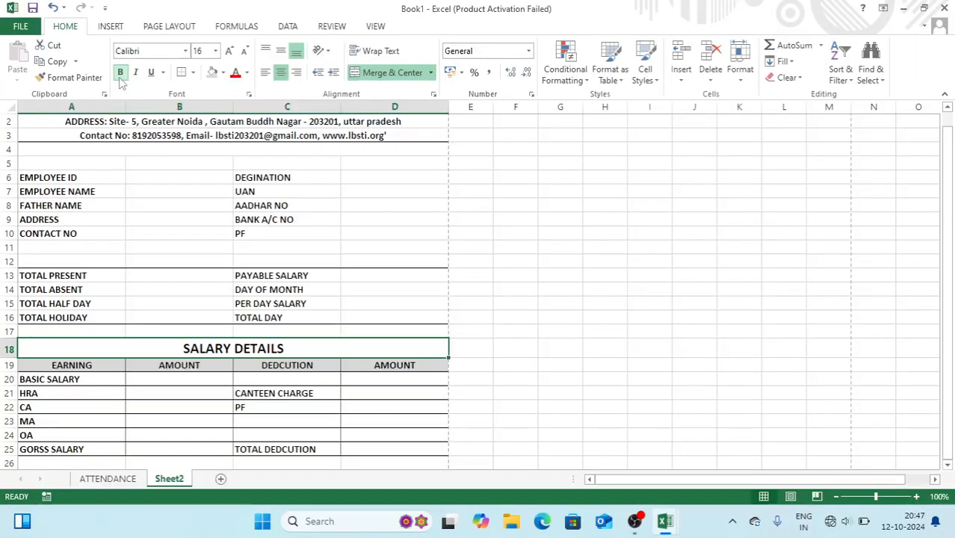
left_click(159, 392)
key("Down")
key("Down")
key("Down")
key("Down")
key("Down")
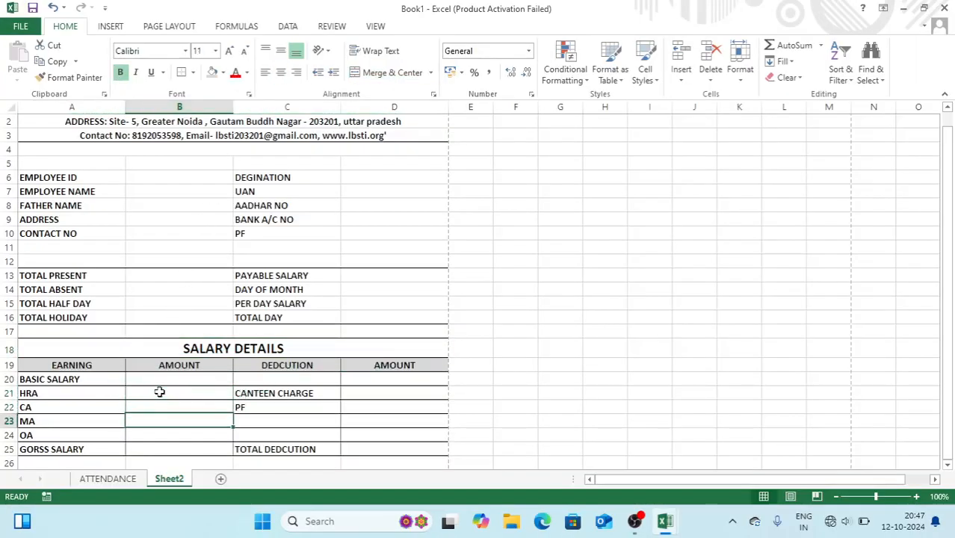
key("Down")
key("Down")
key("Down")
key("Down")
key("Down")
key("Down")
key("Down")
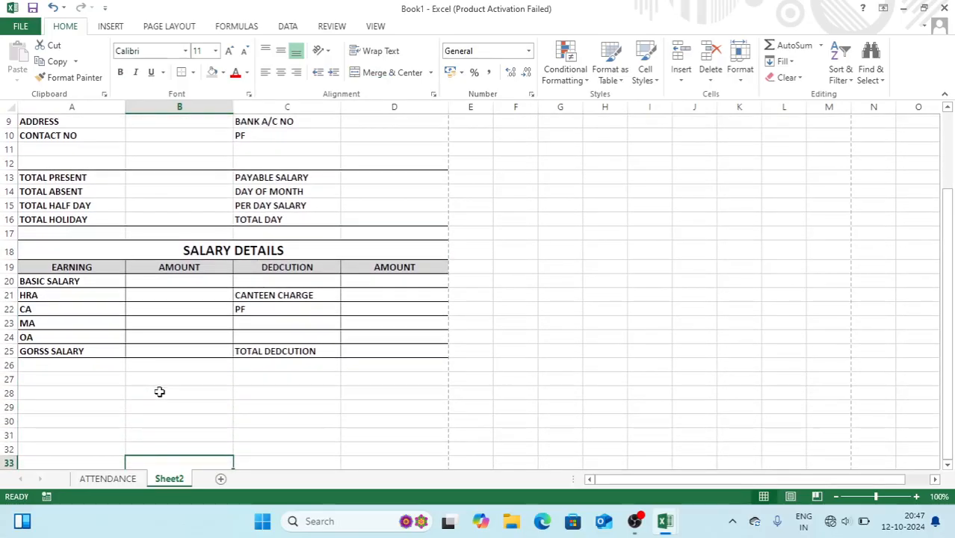
Enter NET SALARY in A27:A28 and merge B27:D28 into an enlarged, bold value box
left_click_drag(93, 378, 106, 388)
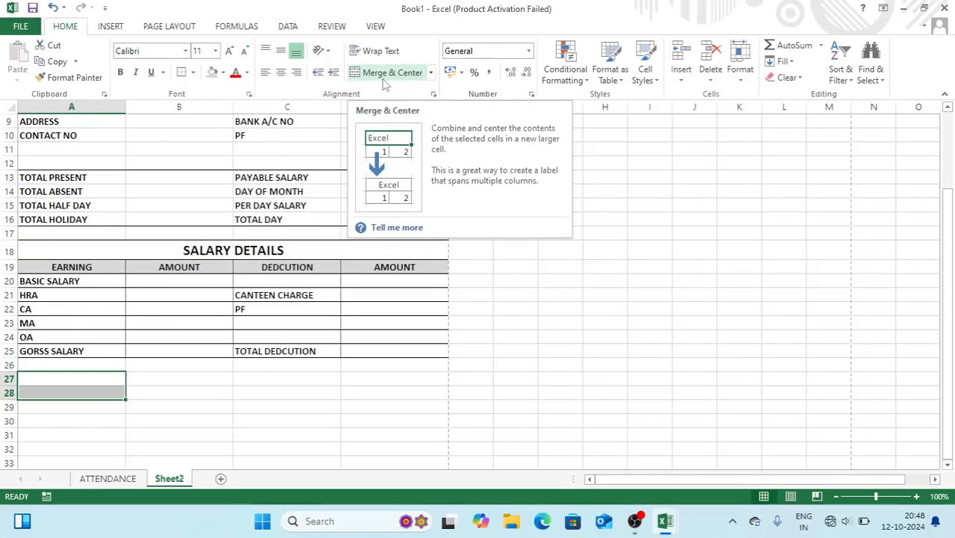
type("N")
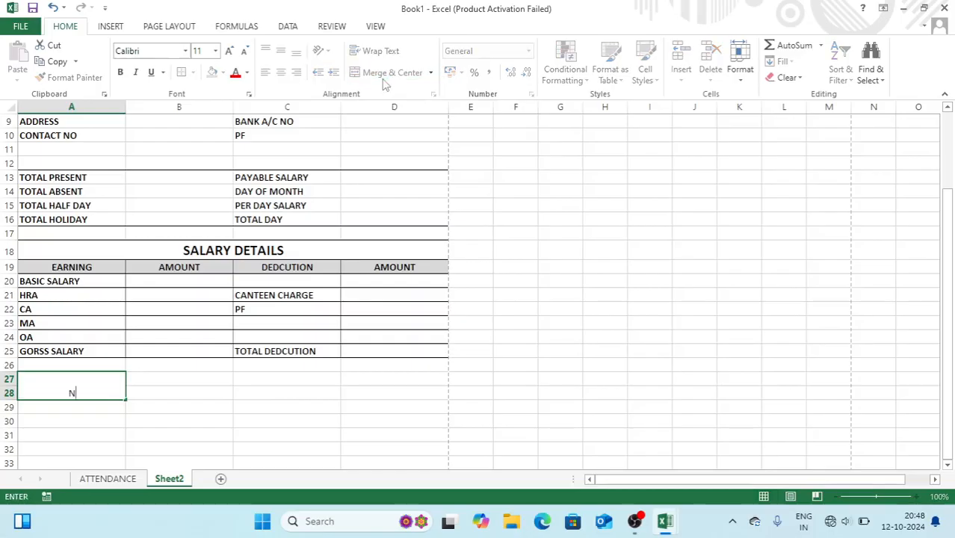
type("ET SALARY")
key("Return")
left_click_drag(166, 380, 375, 384)
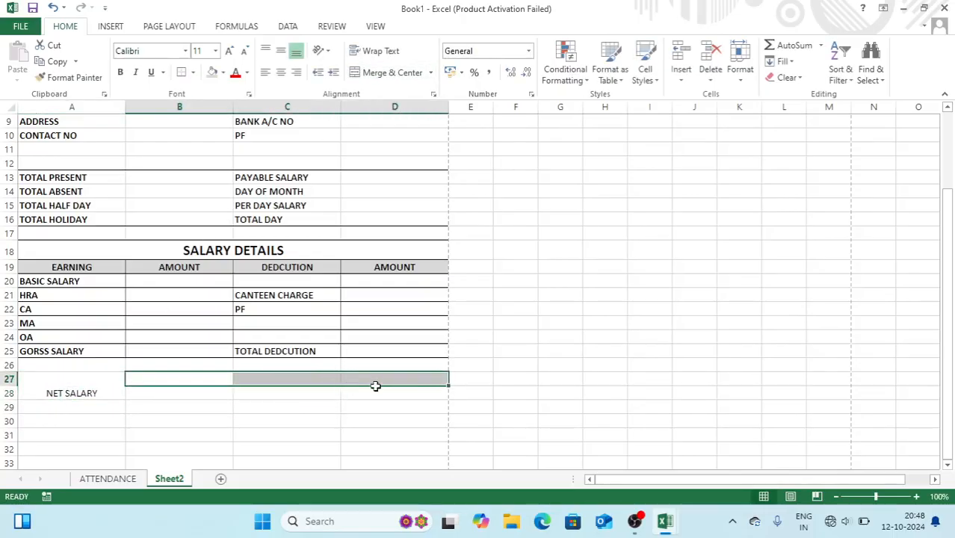
left_click(398, 74)
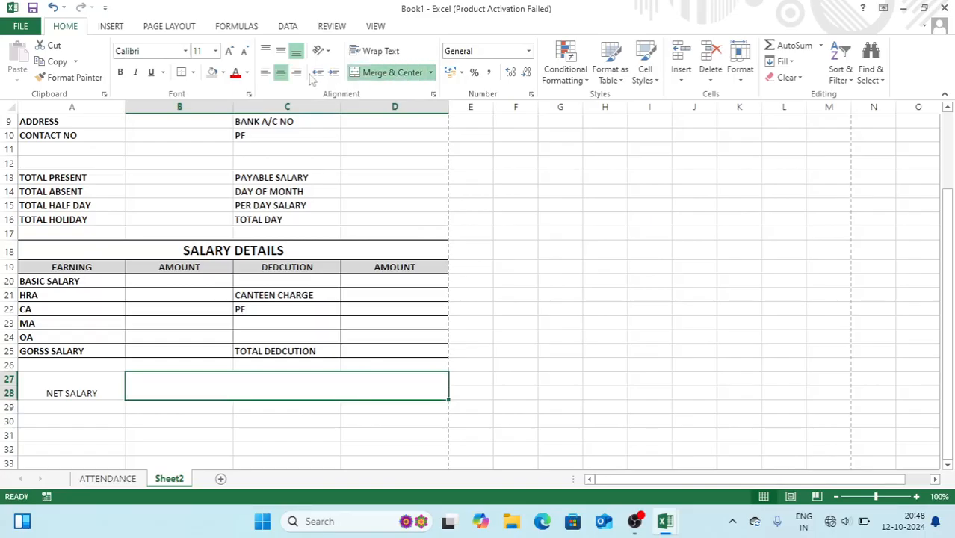
left_click(230, 52)
left_click(230, 52)
left_click(121, 72)
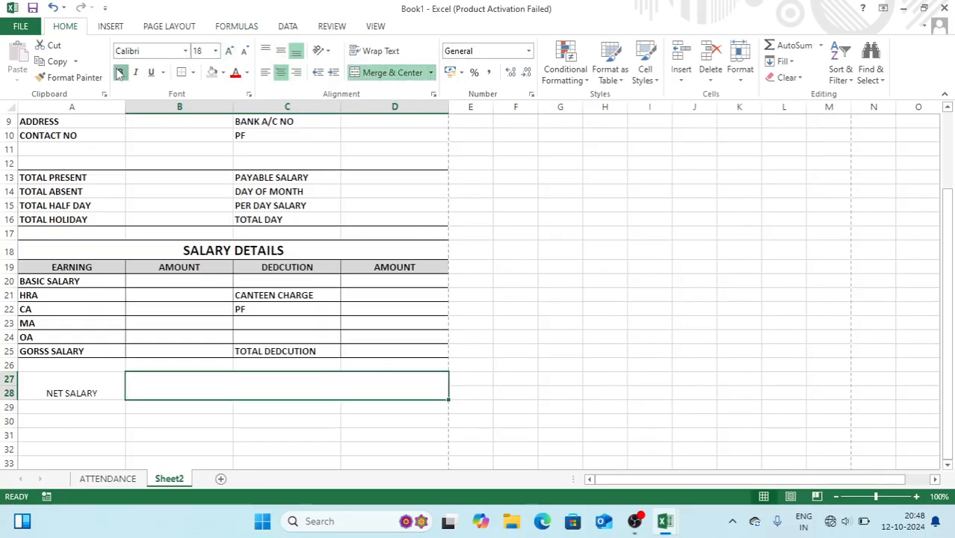
Make NET SALARY bold at 18 pt, middle-aligned, with All Borders across A27:D28
left_click(92, 393)
left_click(230, 51)
left_click(230, 51)
left_click(231, 50)
left_click(230, 51)
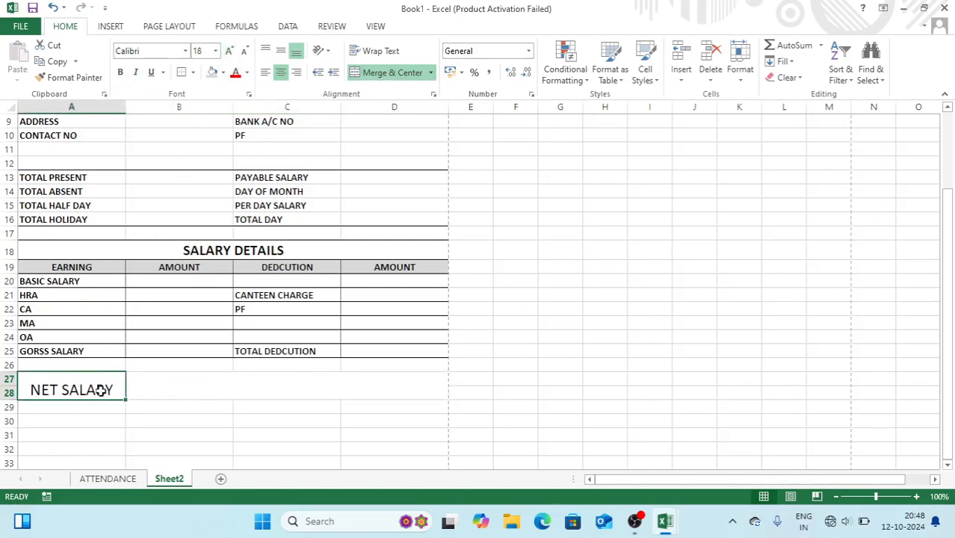
left_click_drag(103, 388, 158, 388)
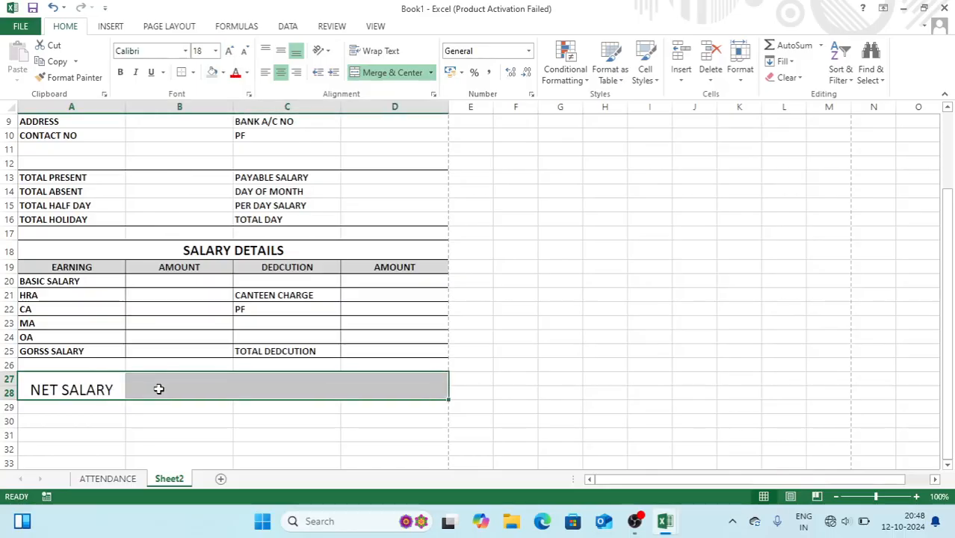
left_click(192, 72)
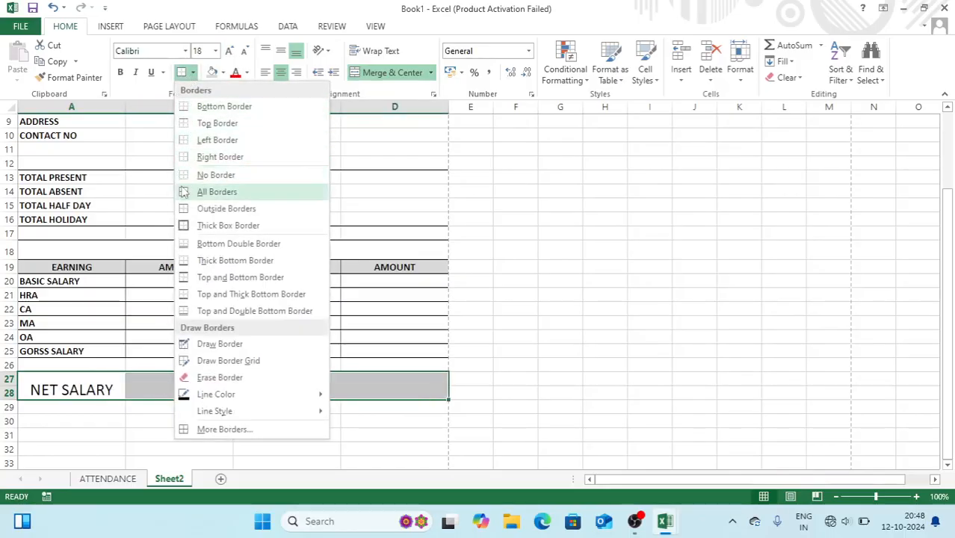
left_click(217, 191)
left_click(119, 72)
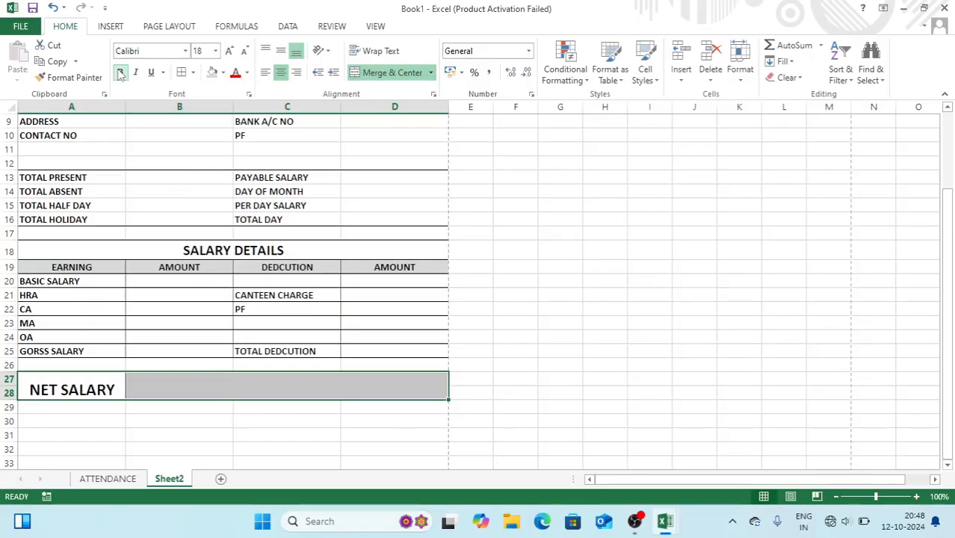
left_click(281, 50)
left_click(515, 218)
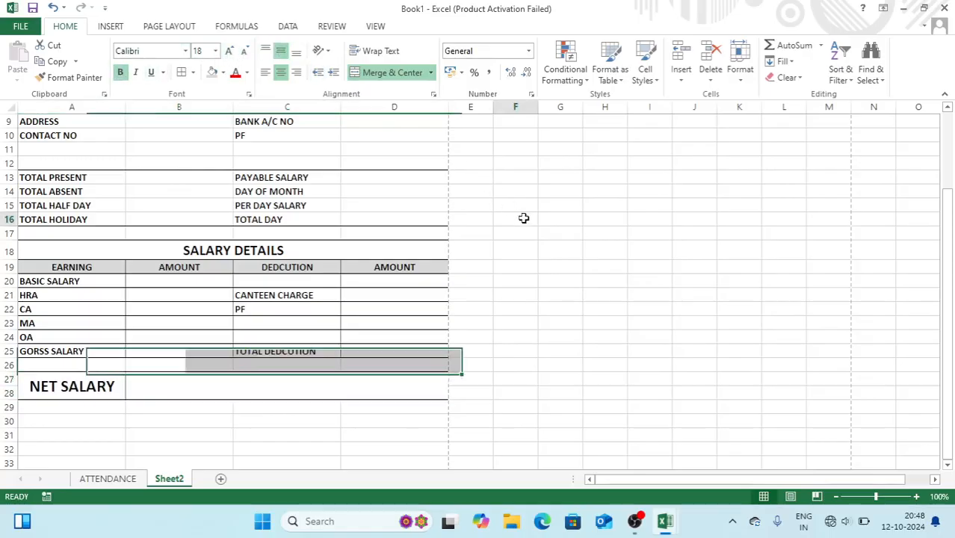
left_click(66, 432)
Add a bold WORD IN AMOUNT label in A31 with a bottom border under B31:D31
type("W")
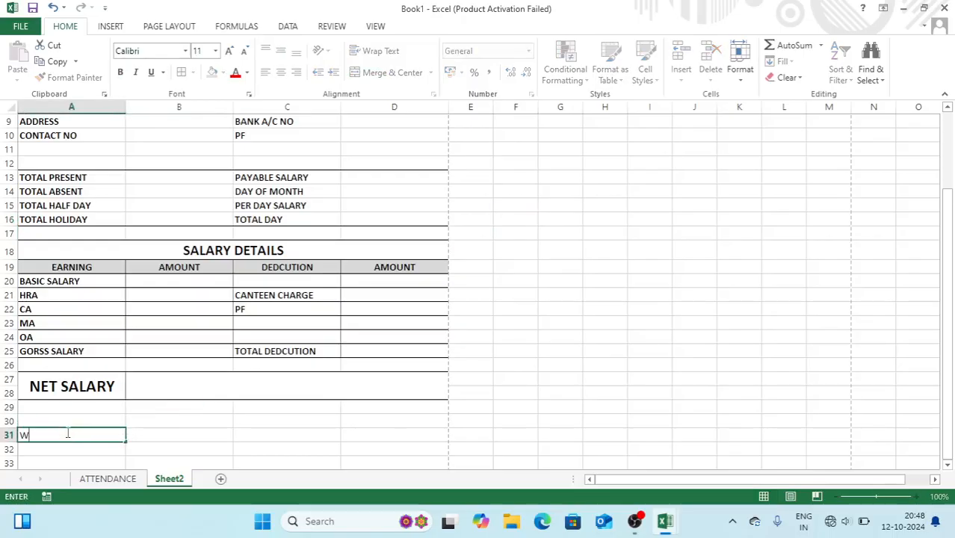
type("ORD IN AMOUN")
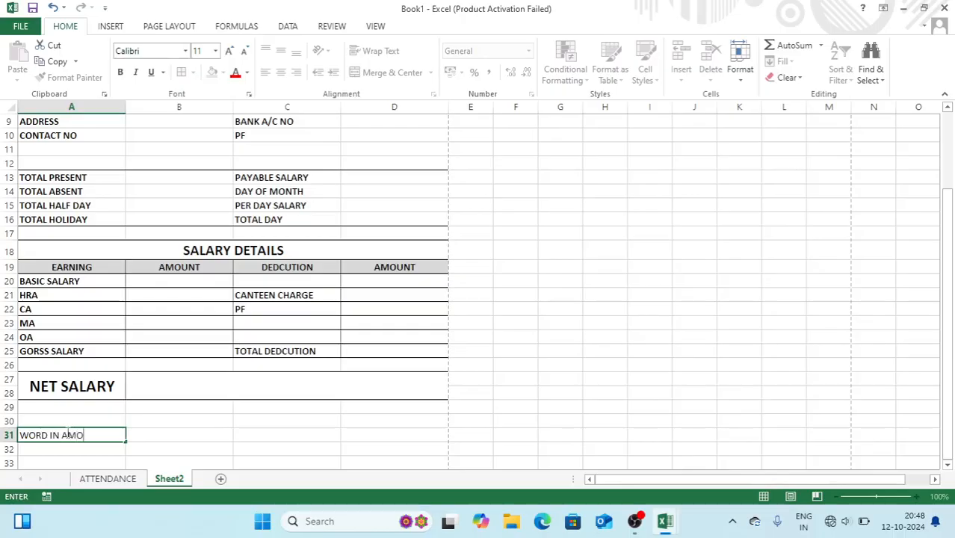
key("Return")
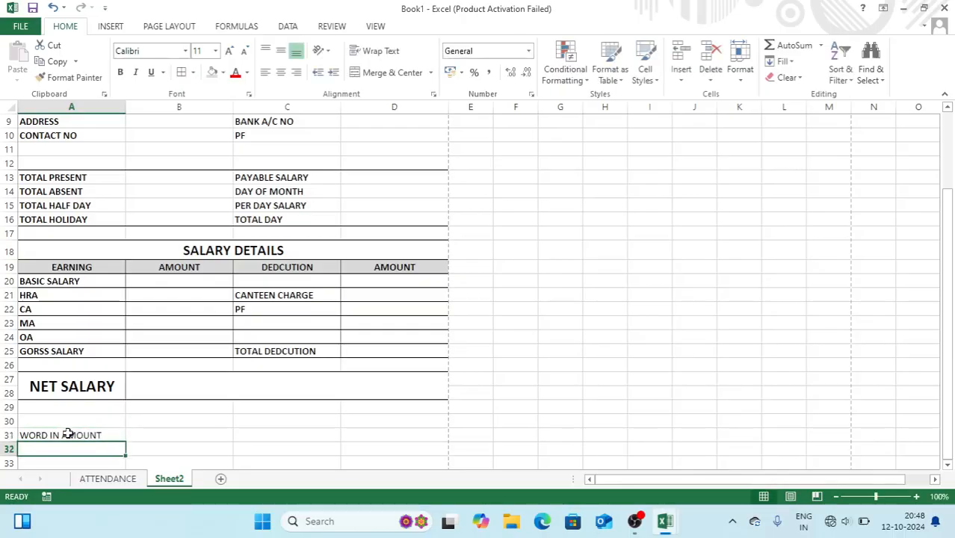
left_click(65, 439)
key("ctrl+b")
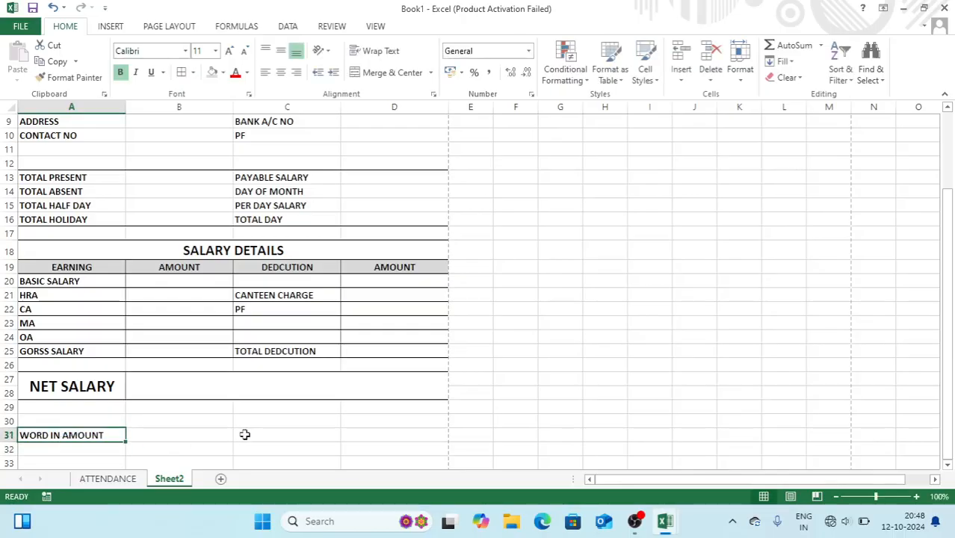
left_click(201, 429)
left_click_drag(202, 430, 380, 435)
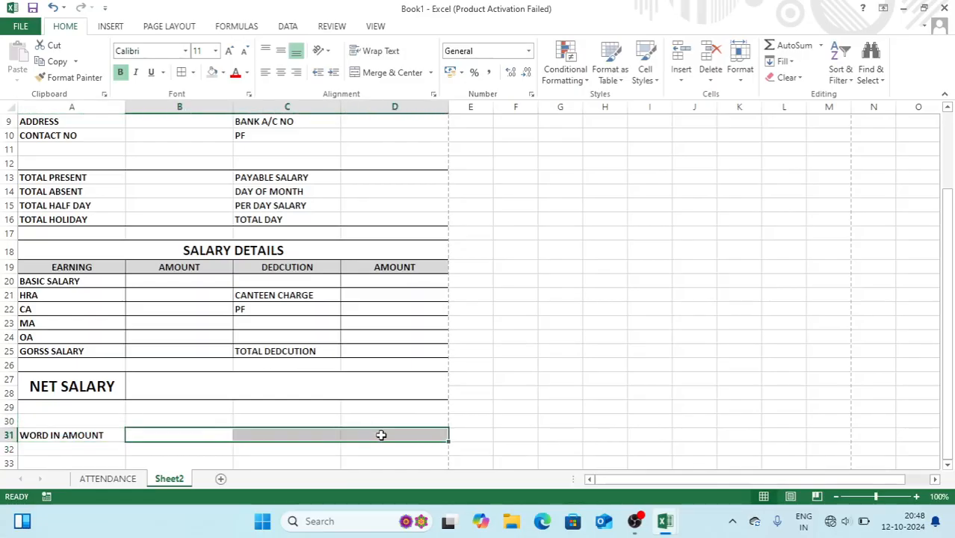
left_click(193, 72)
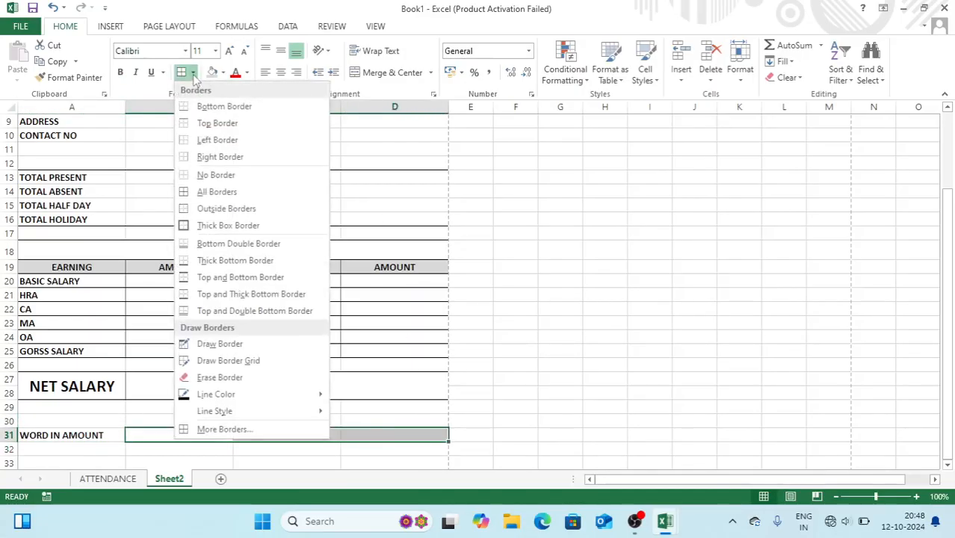
left_click(186, 107)
left_click(556, 238)
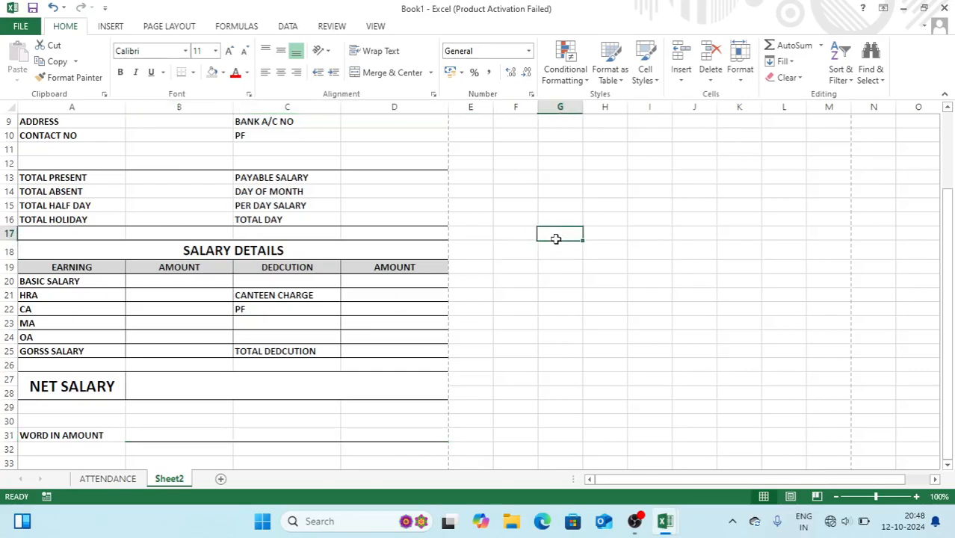
Check the print preview, then scroll to the empty rows below the payslip
key("ctrl+p")
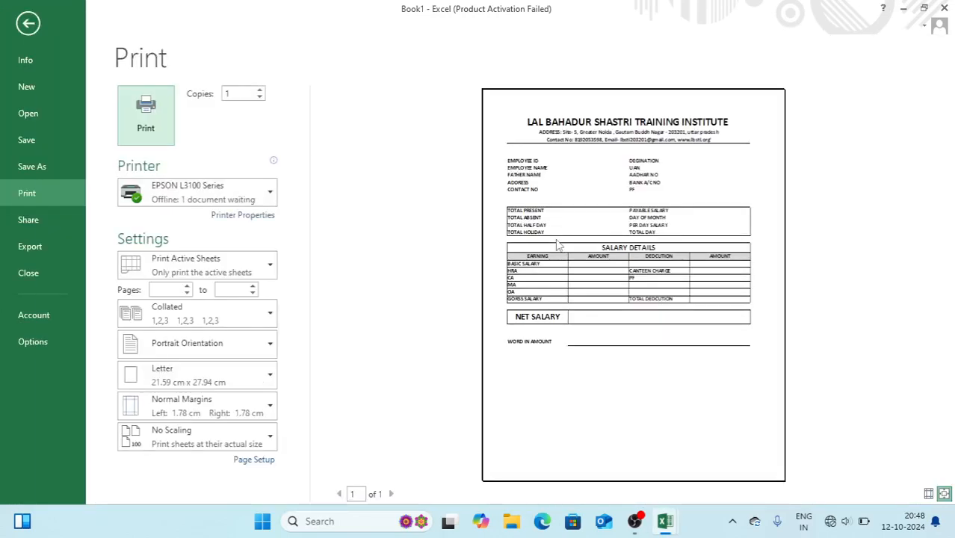
key("Escape")
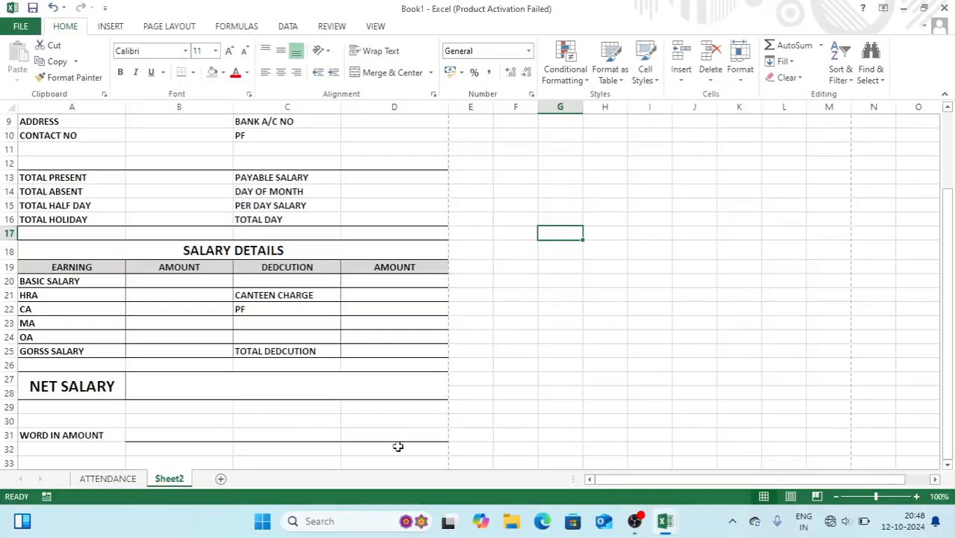
left_click(398, 447)
key("Down")
key("Down")
key("Down")
key("Down")
key("Down")
key("Down")
key("Down")
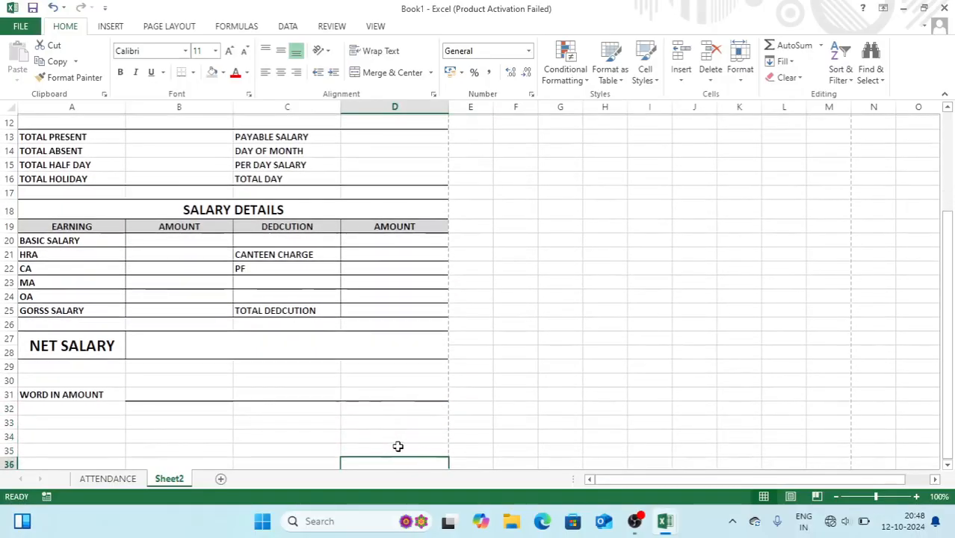
key("Down")
key("Down")
key("Down")
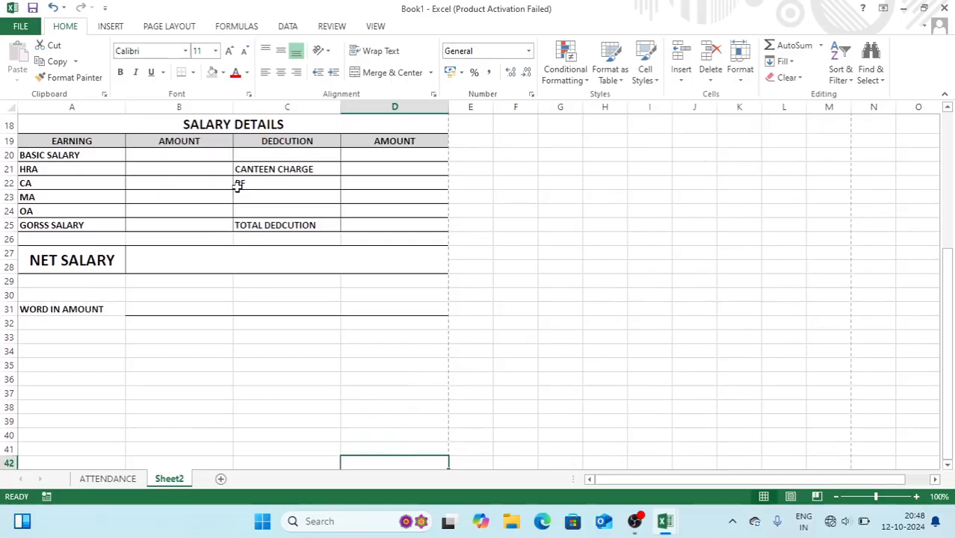
Insert a signature line with the signer's name, place it below WORD IN AMOUNT, and select A39:D40
left_click(110, 26)
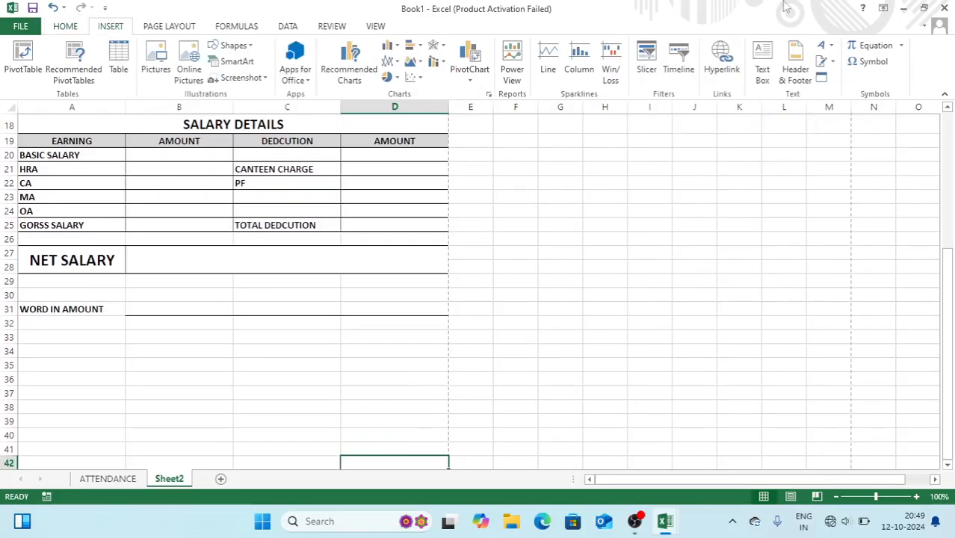
left_click(823, 63)
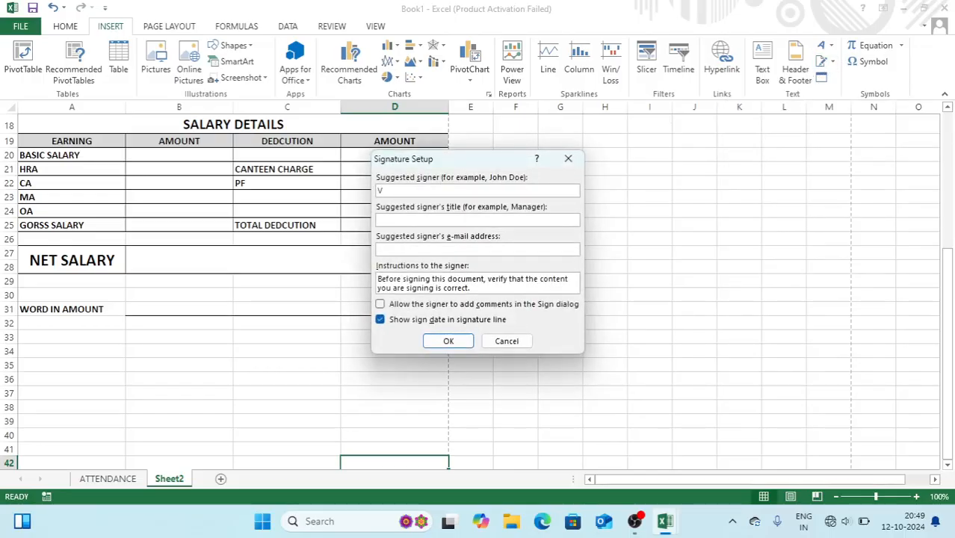
key("BackSpace")
key("BackSpace")
key("BackSpace")
type("VINIT PRA")
key("Return")
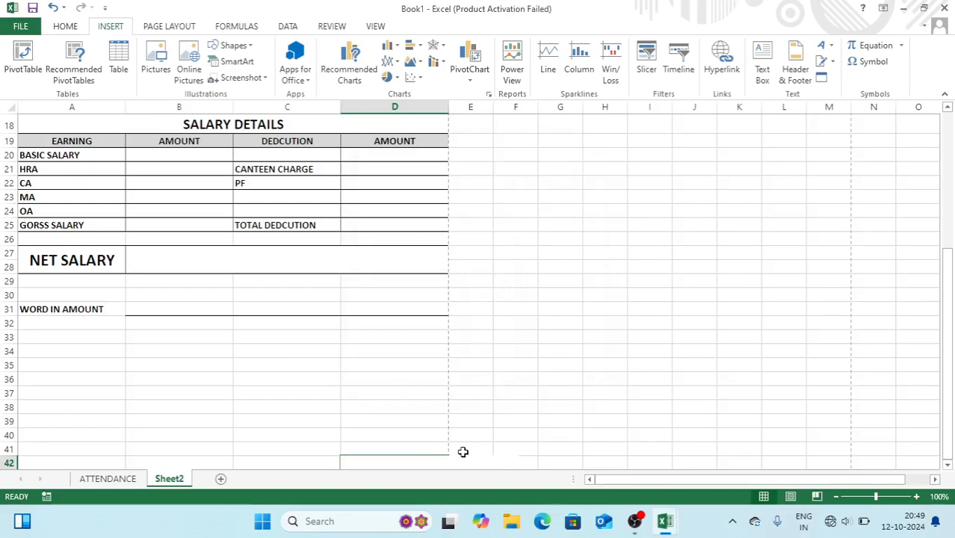
mouse_move(468, 457)
left_mouse_down()
mouse_move(388, 353)
mouse_move(391, 334)
left_mouse_up()
left_click_drag(430, 435, 52, 425)
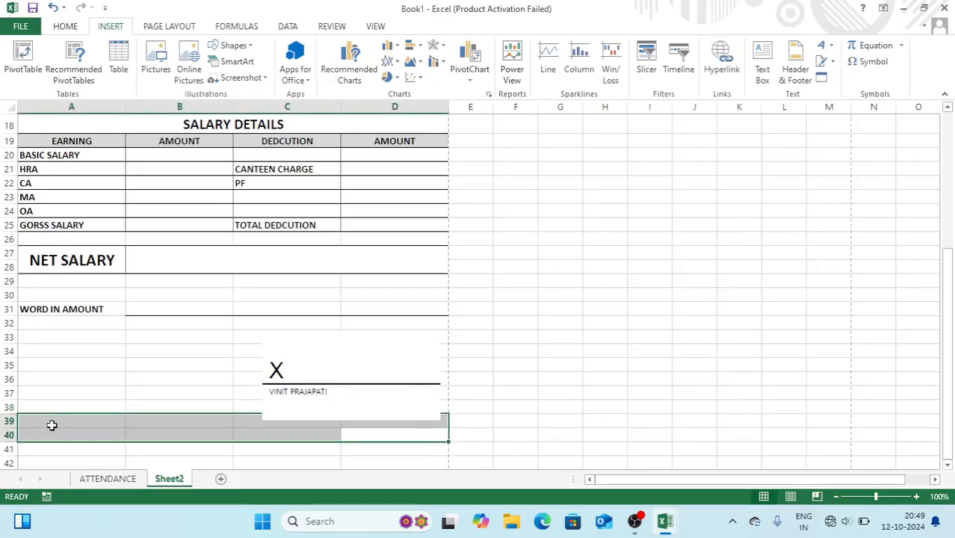
Fill A39:D40 with black as a closing band
left_click(66, 26)
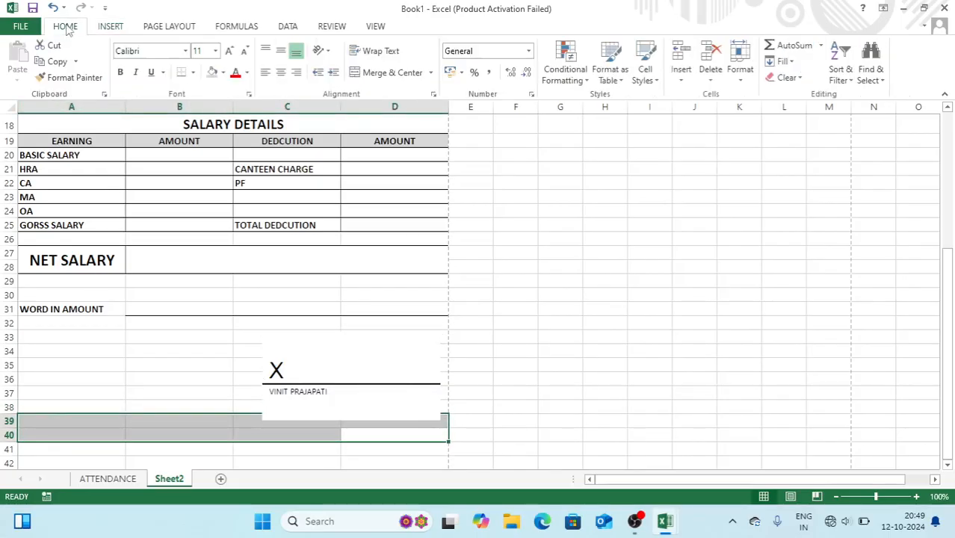
left_click(223, 73)
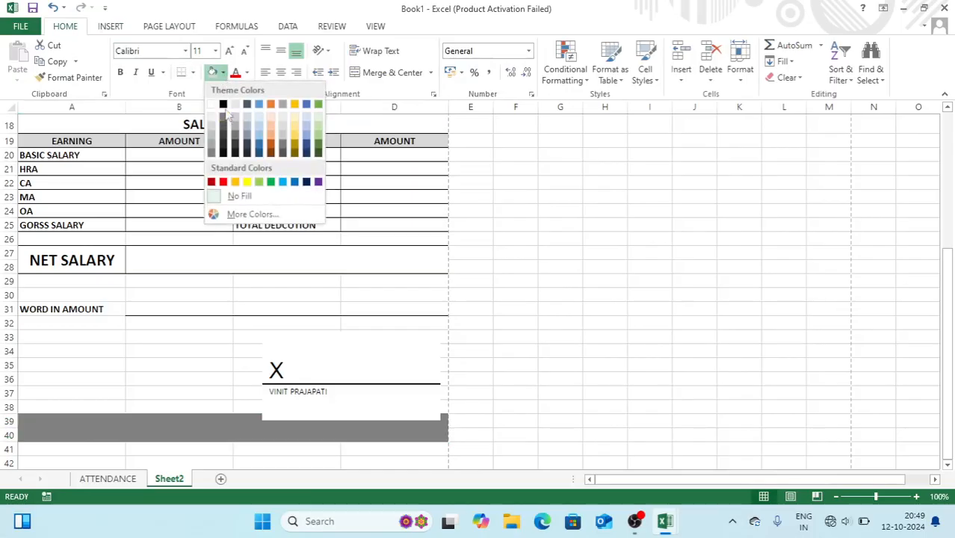
left_click(223, 104)
left_click(180, 107)
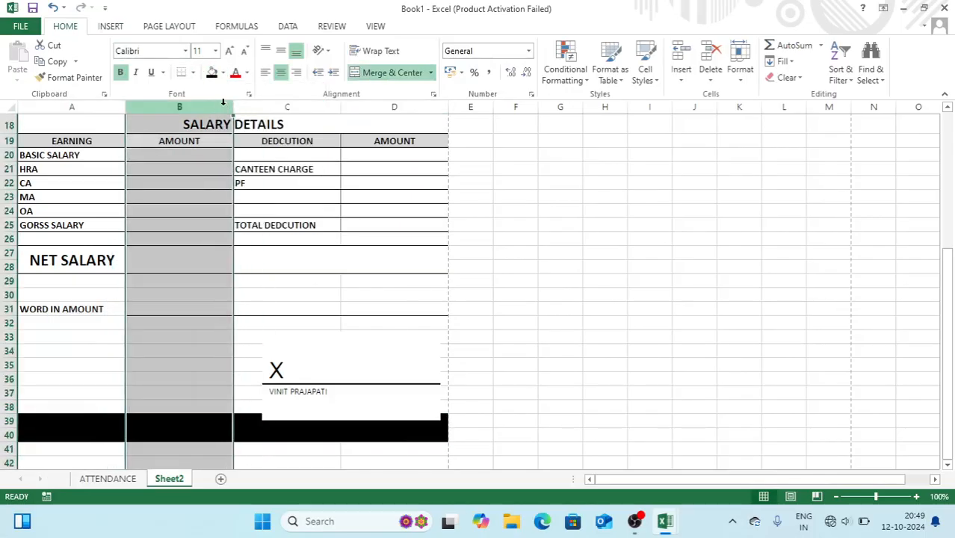
left_click(563, 287)
Nudge the signature box slightly higher and check the print preview
left_click(424, 340)
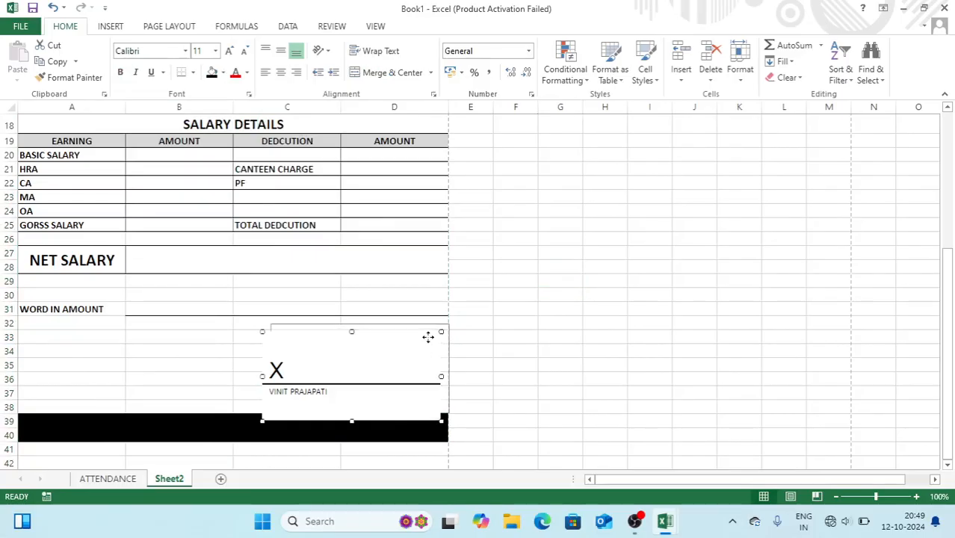
left_click_drag(423, 334, 421, 336)
left_click(548, 309)
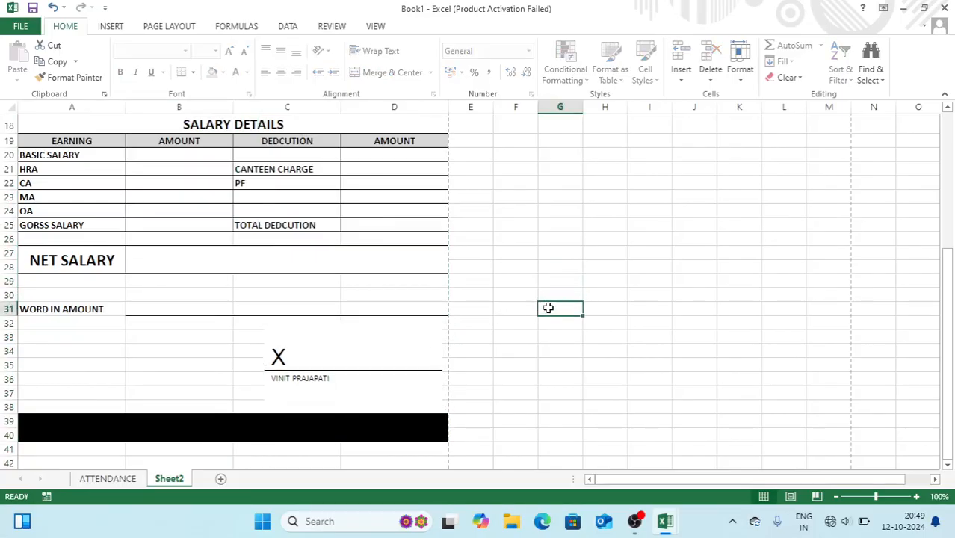
key("ctrl+p")
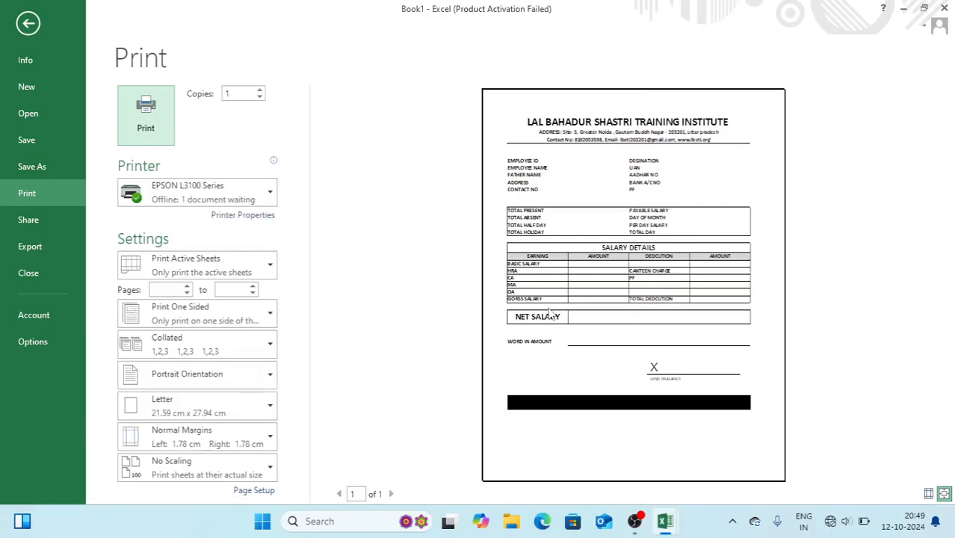
key("Escape")
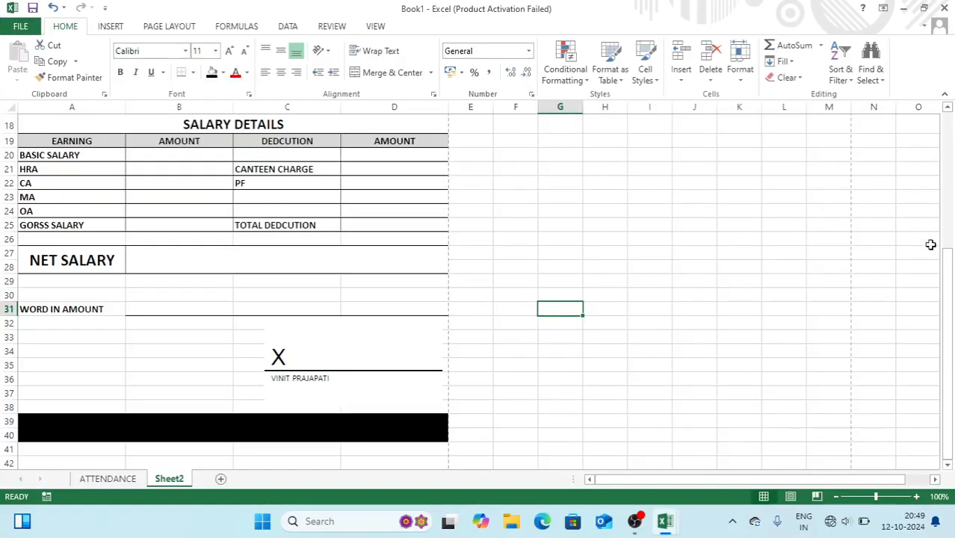
left_click_drag(949, 269, 949, 108)
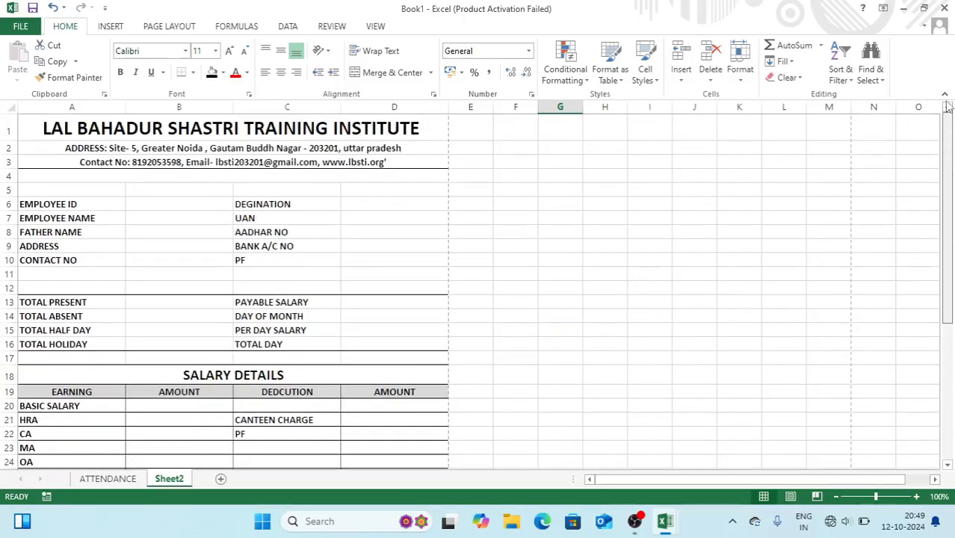
Left-align the A1:D3 title lines and indent them three levels to the right
left_click_drag(390, 133, 390, 162)
left_click(266, 71)
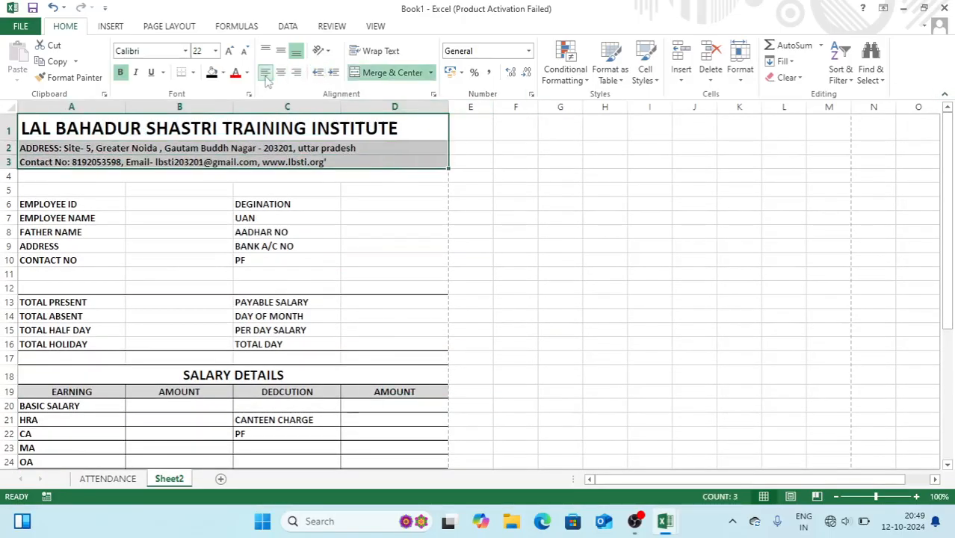
left_click(334, 73)
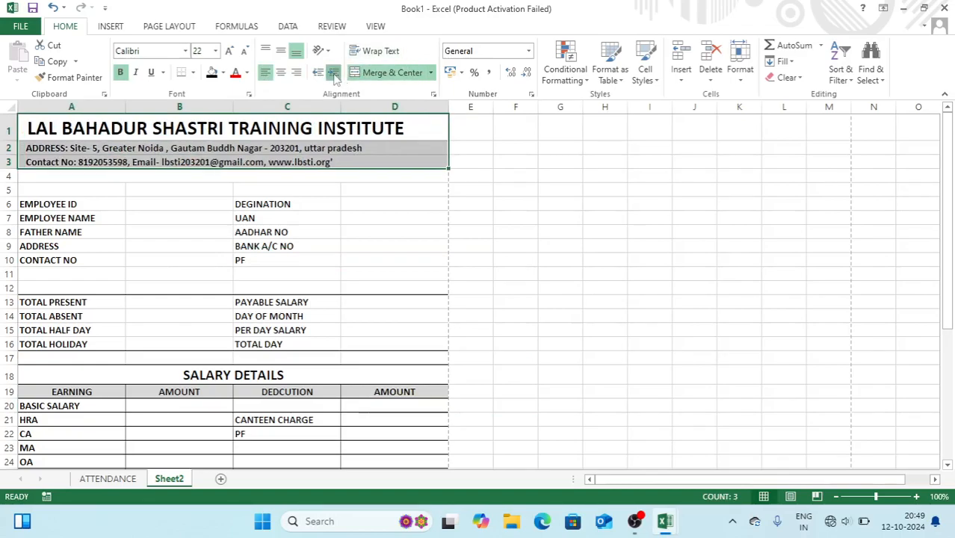
left_click(334, 74)
left_click(334, 73)
left_click(334, 73)
left_click(334, 73)
left_click(334, 73)
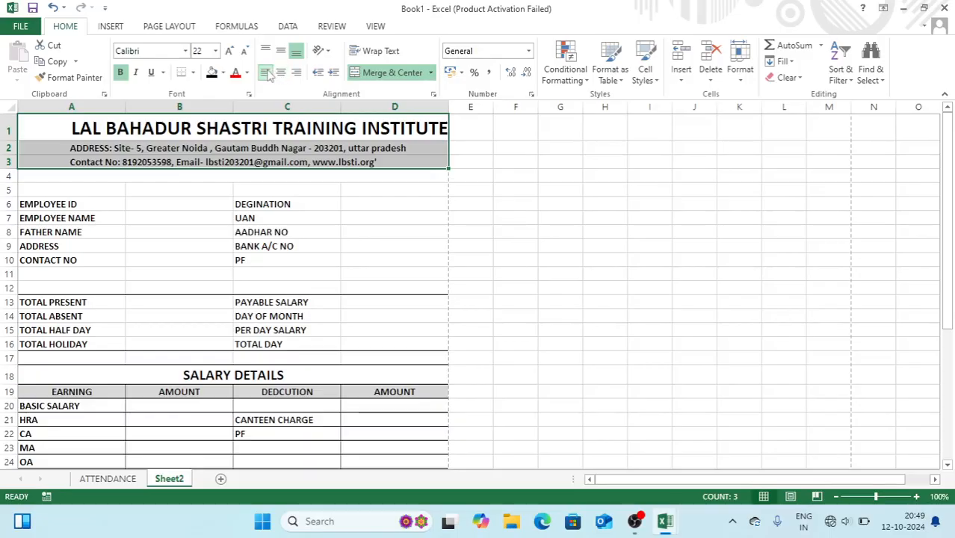
left_click(319, 74)
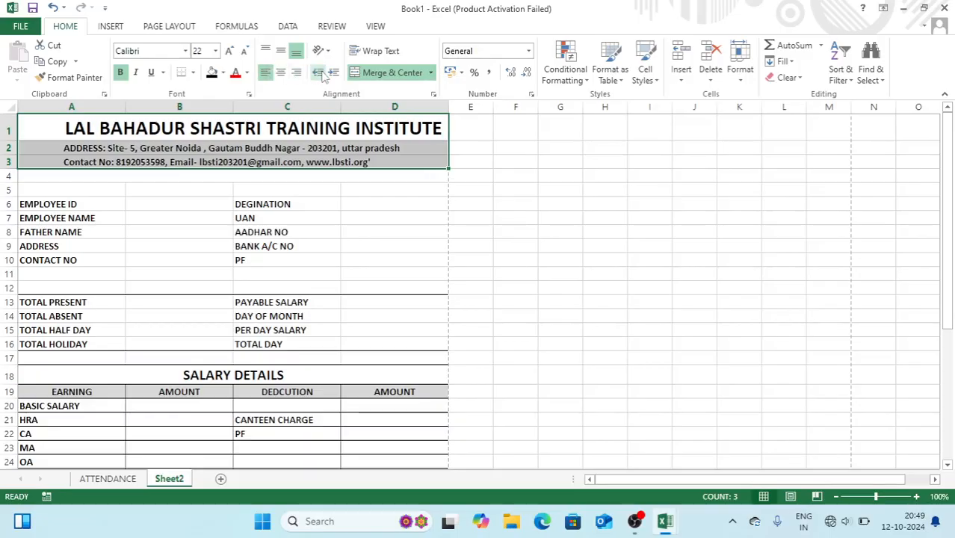
left_click(463, 160)
Insert the VK COMPUTER SOLUTION logo from the Desktop and shrink it to 1.43 cm beside the title
left_click(109, 27)
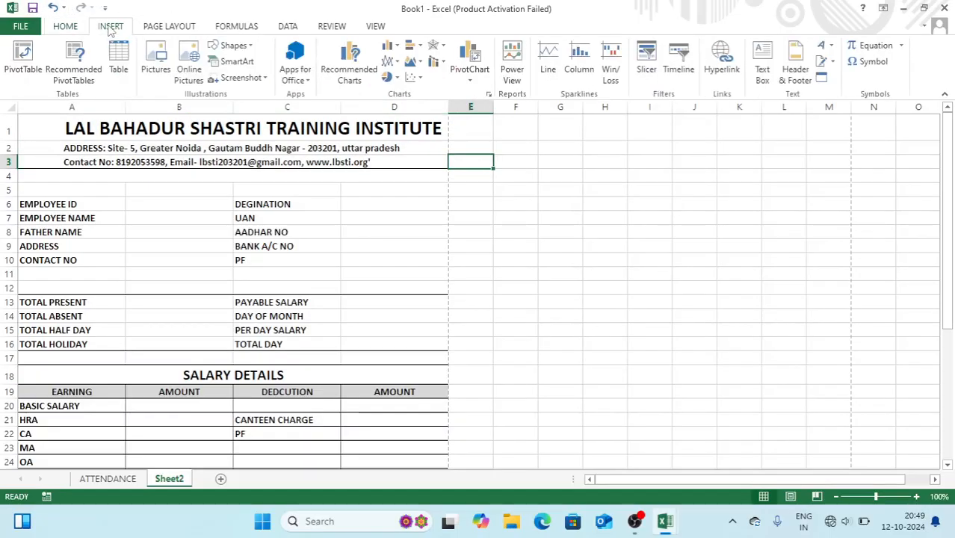
left_click(163, 64)
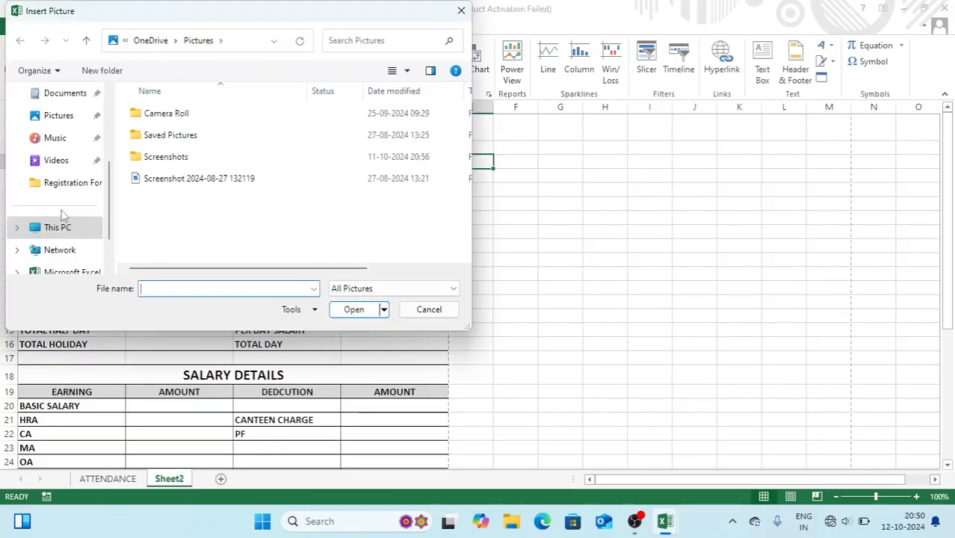
left_click_drag(104, 211, 113, 147)
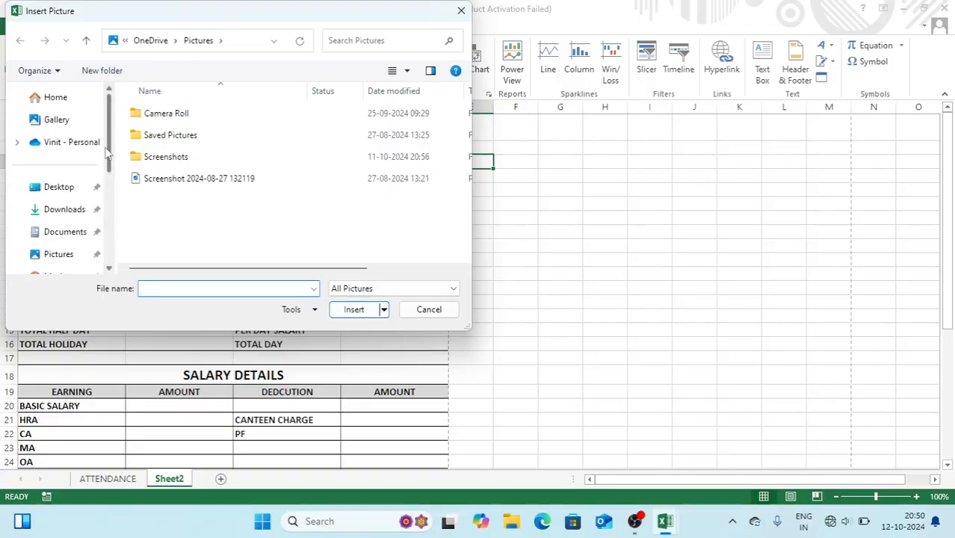
left_click(75, 187)
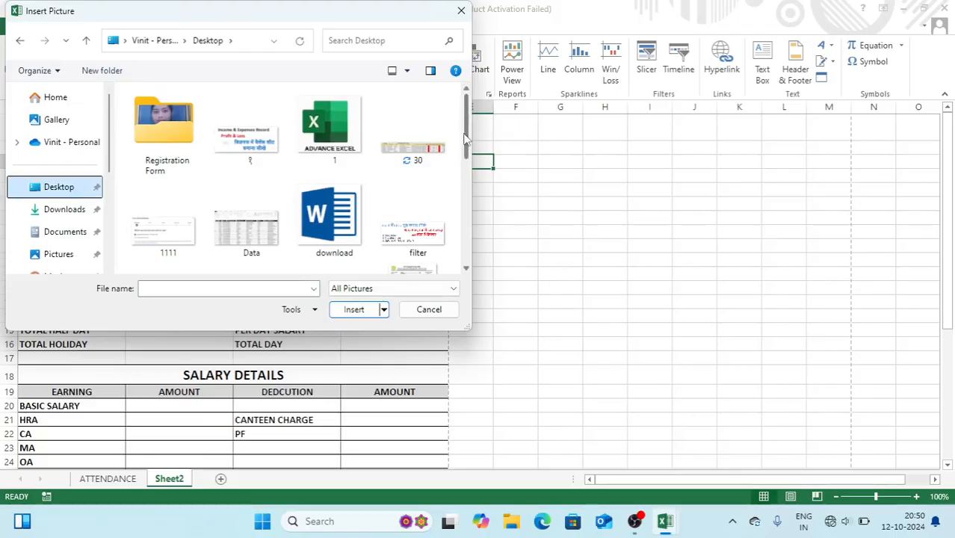
scroll(318, 223, "down", 4)
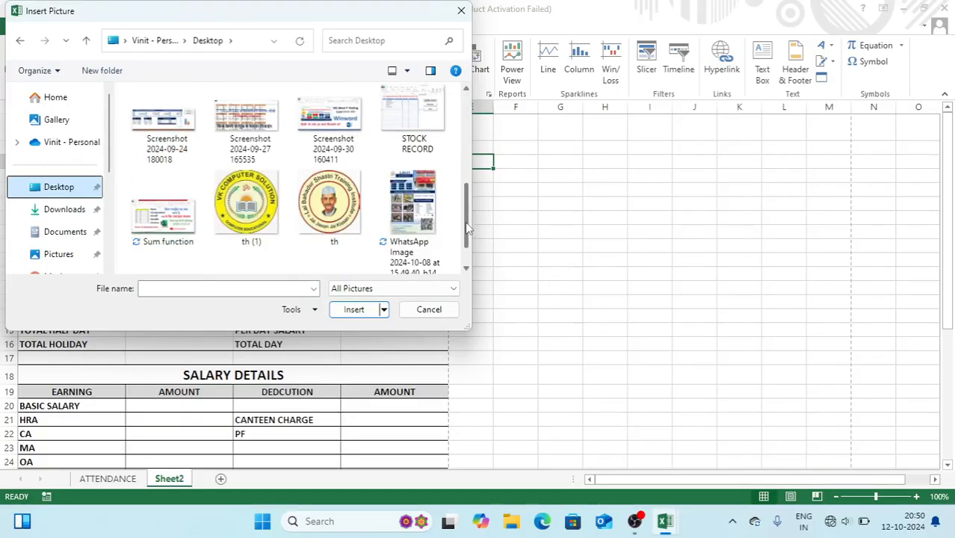
left_click(318, 222)
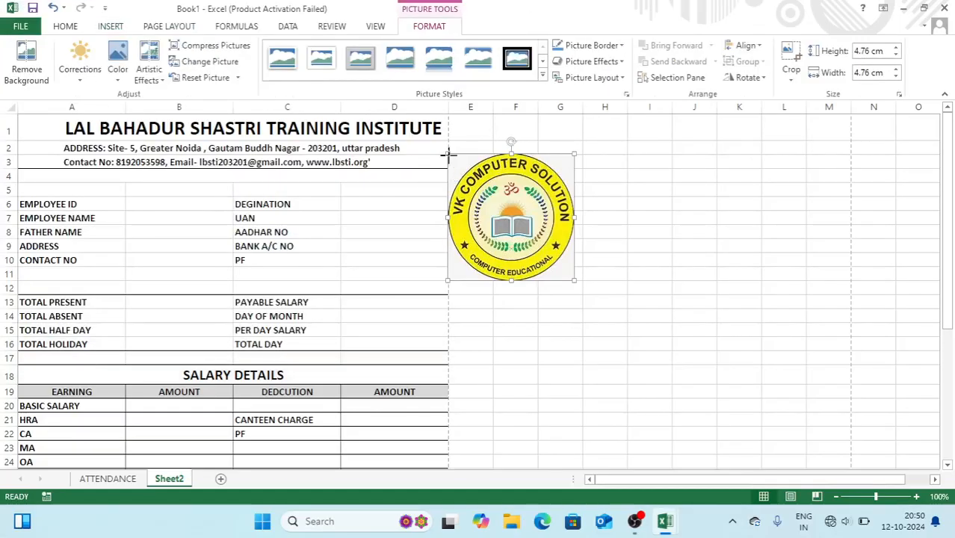
left_click_drag(447, 154, 39, 137)
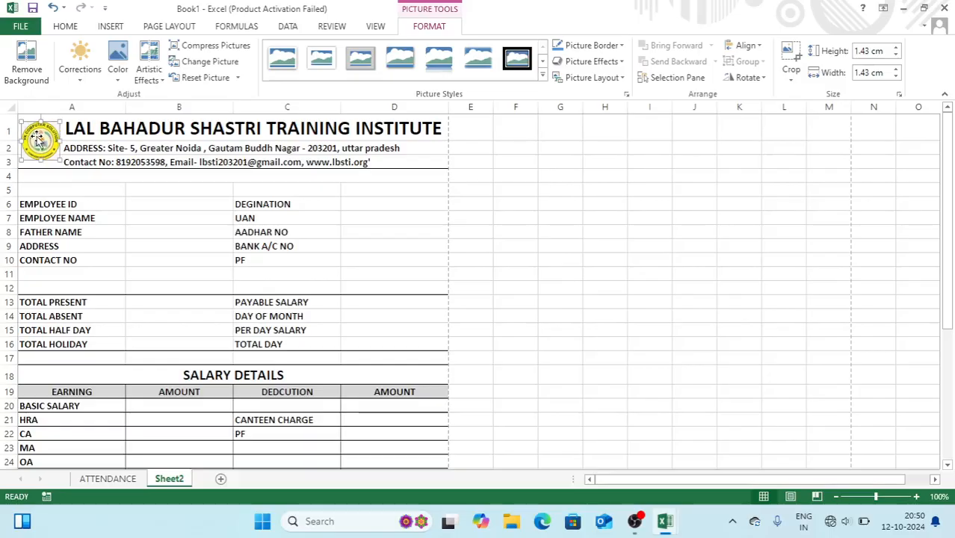
left_click(486, 189)
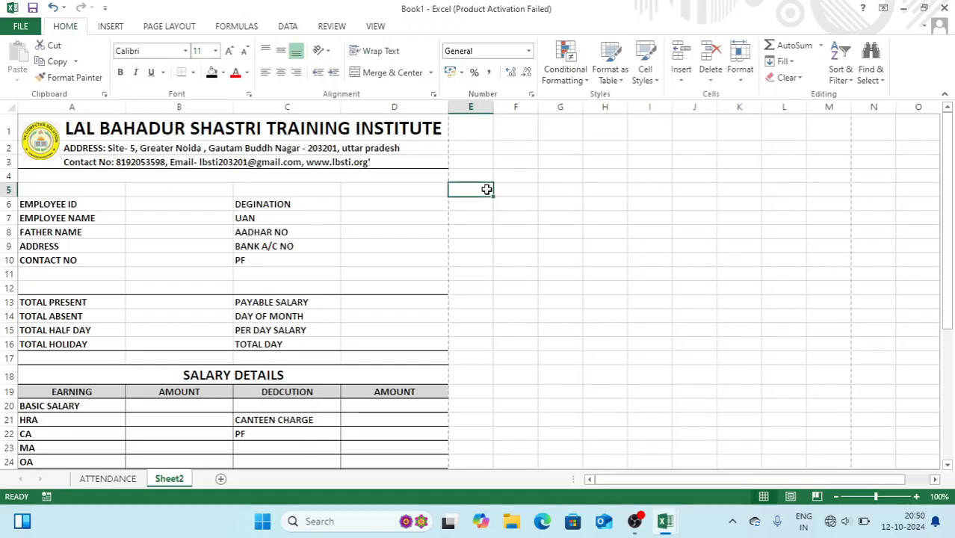
Enter employee ID 1 in cell B6
left_click(155, 203)
type("1")
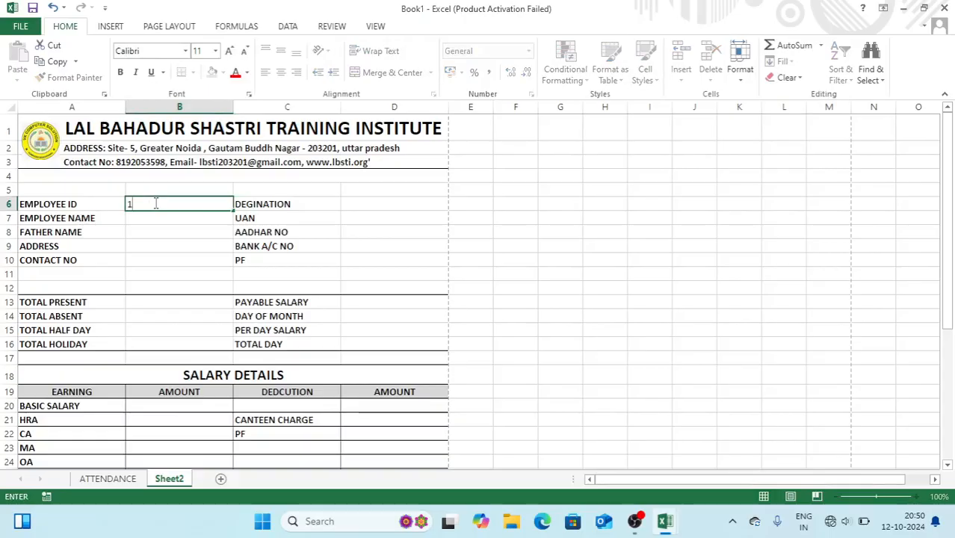
left_click(529, 215)
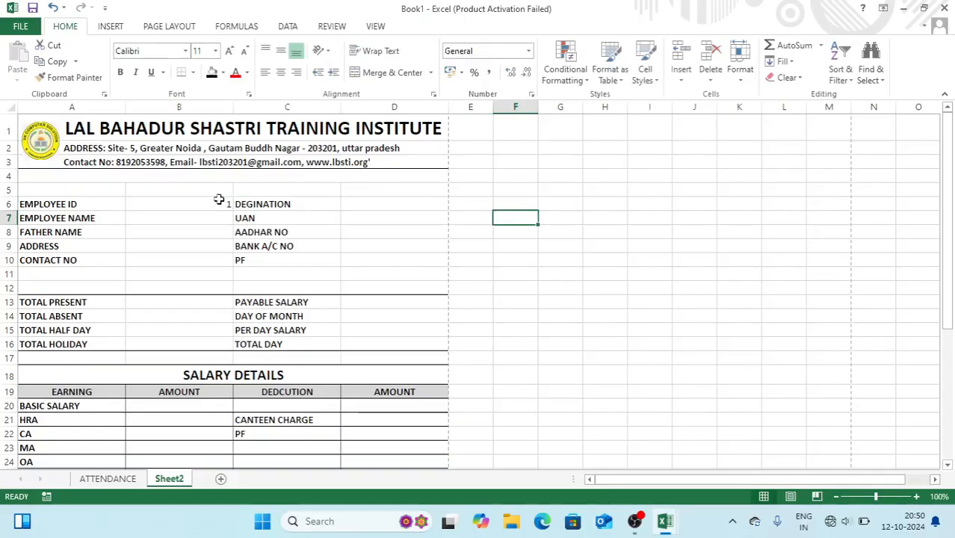
Rename the Sheet2 tab to PAYSLIP
double_click(171, 479)
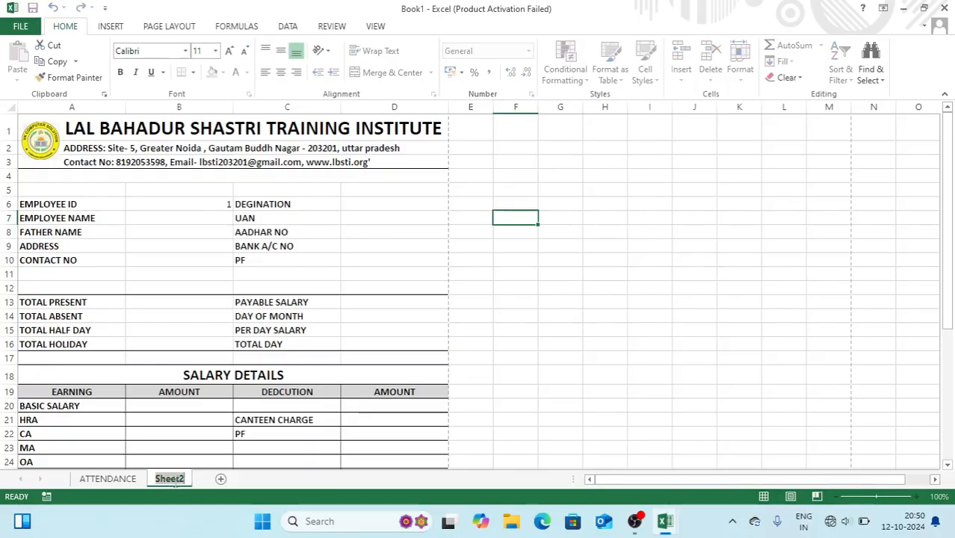
type("PA")
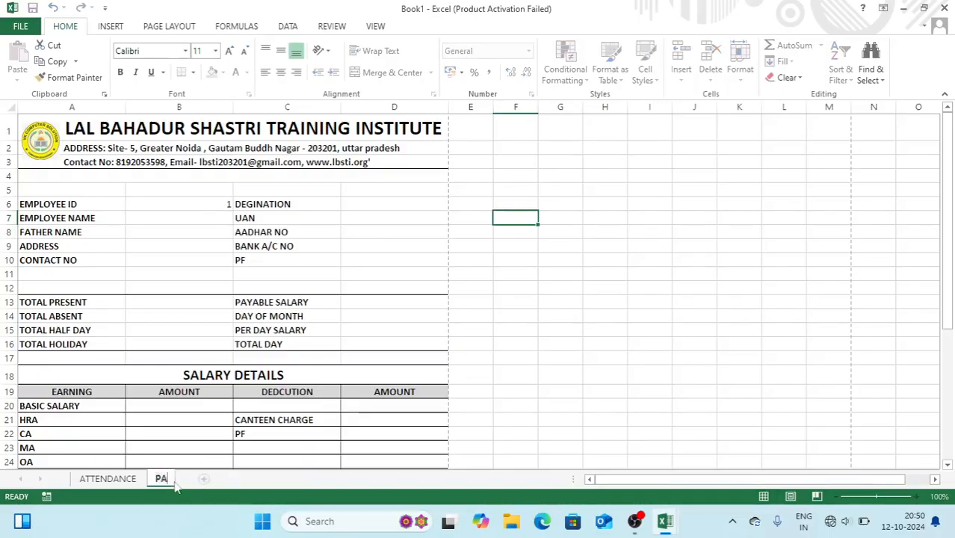
type("YSLIP")
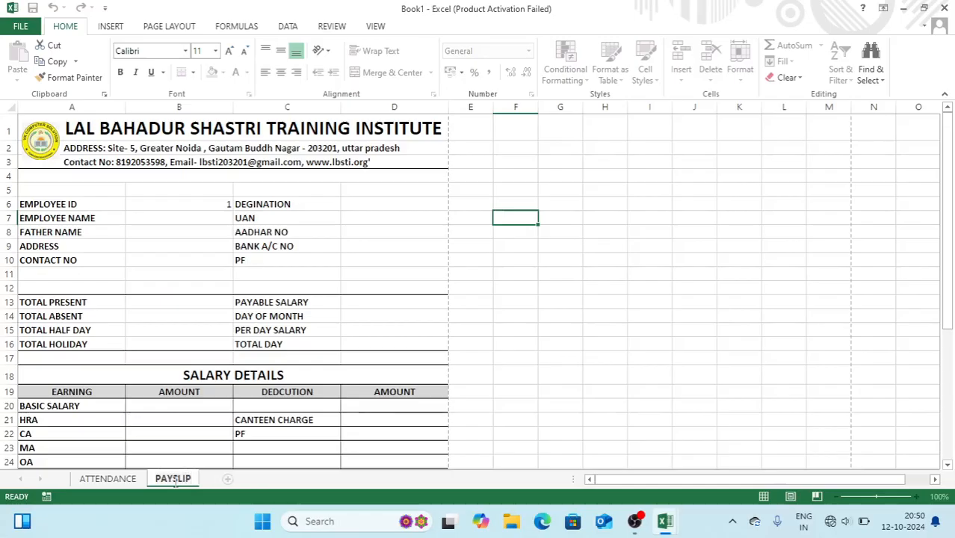
key("Return")
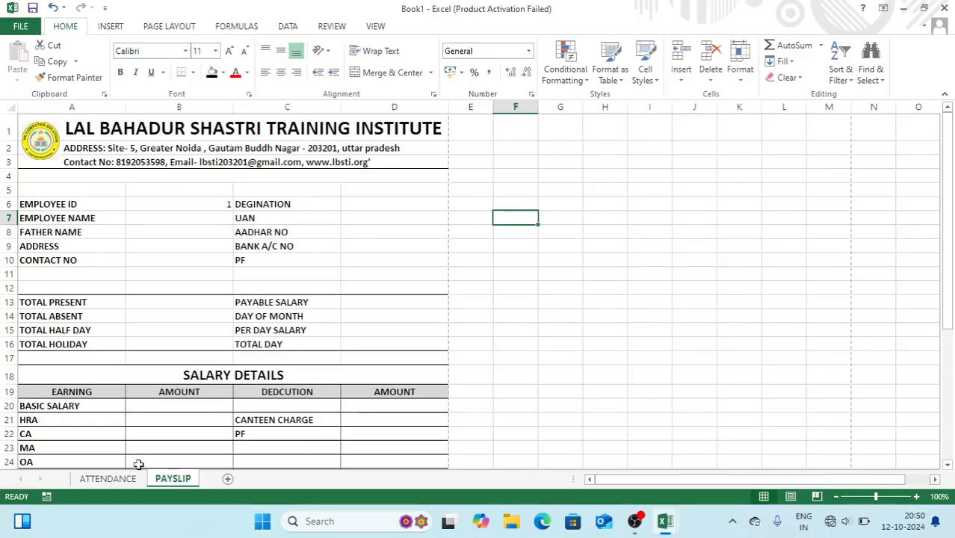
Name the whole ATTENDANCE sheet as the range ATTENDANCE, then hide the formula bar
left_click(107, 478)
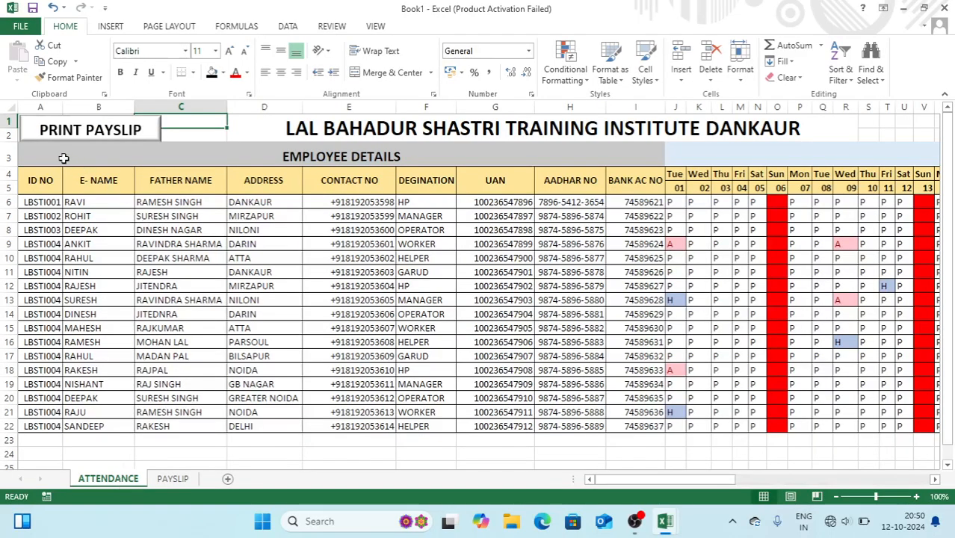
left_click(9, 107)
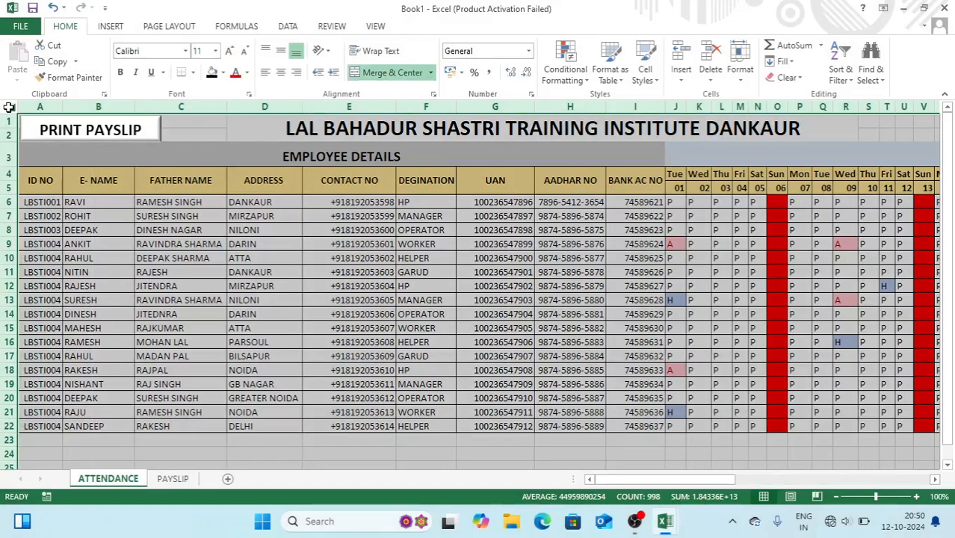
left_click(381, 27)
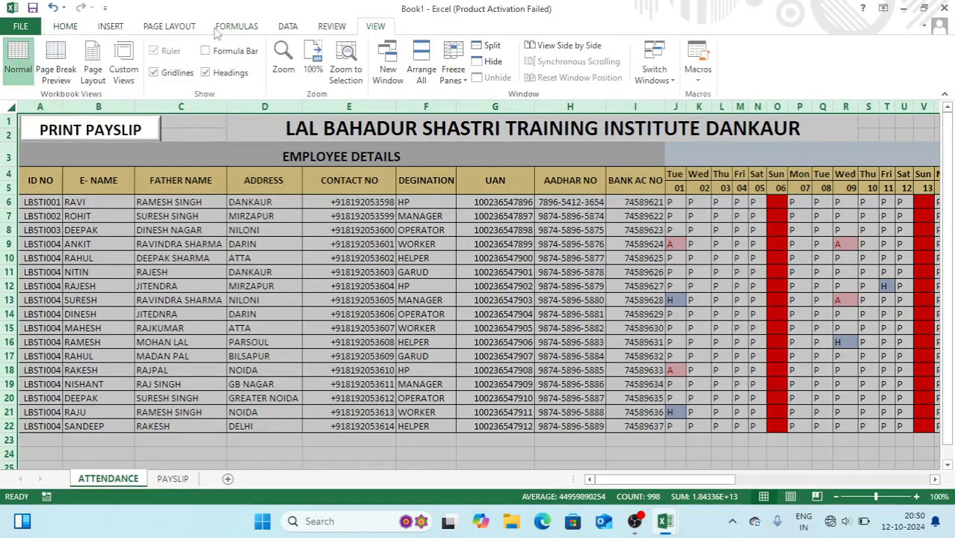
left_click(233, 52)
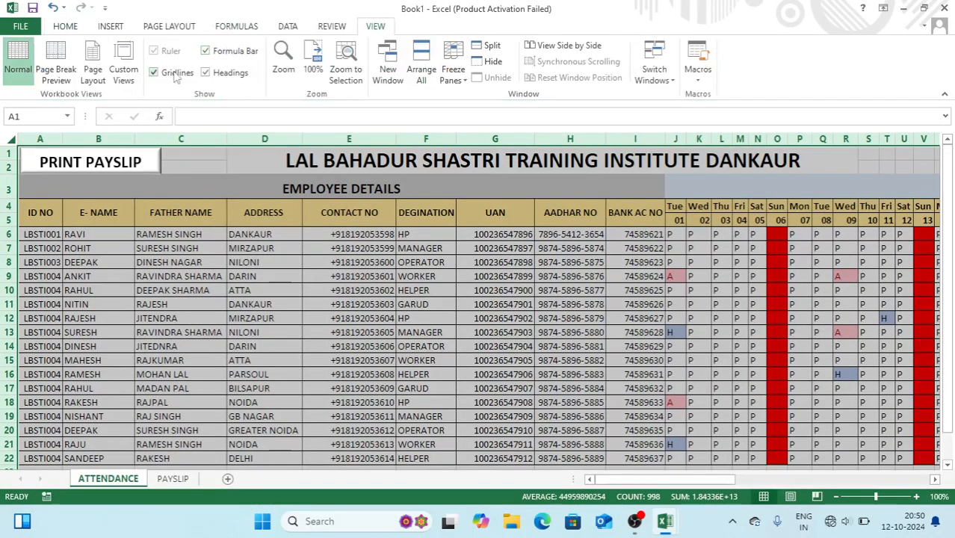
left_click(53, 117)
type("ATTENDANCE")
key("Return")
left_click(80, 286)
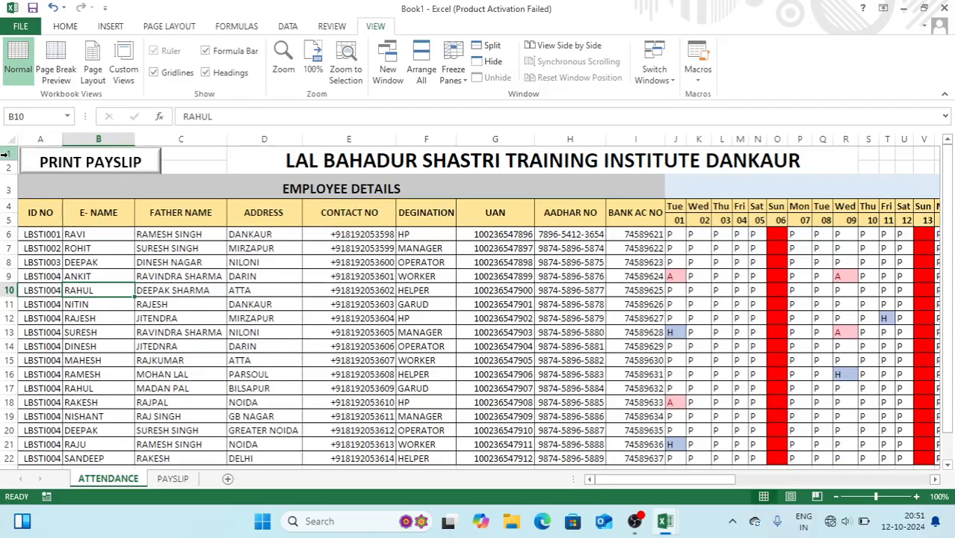
left_click(226, 50)
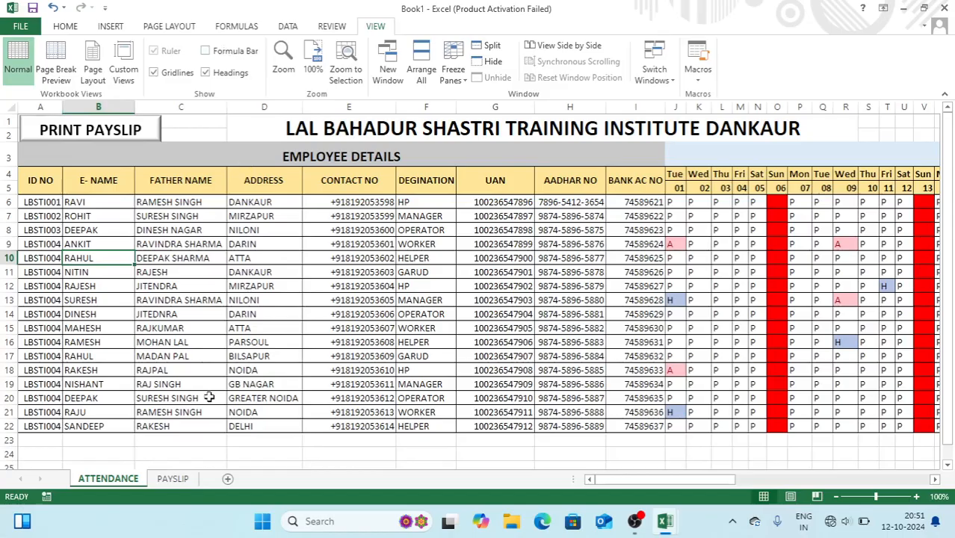
Check the ATTENDANCE sheet data and return to PAYSLIP
left_click(178, 480)
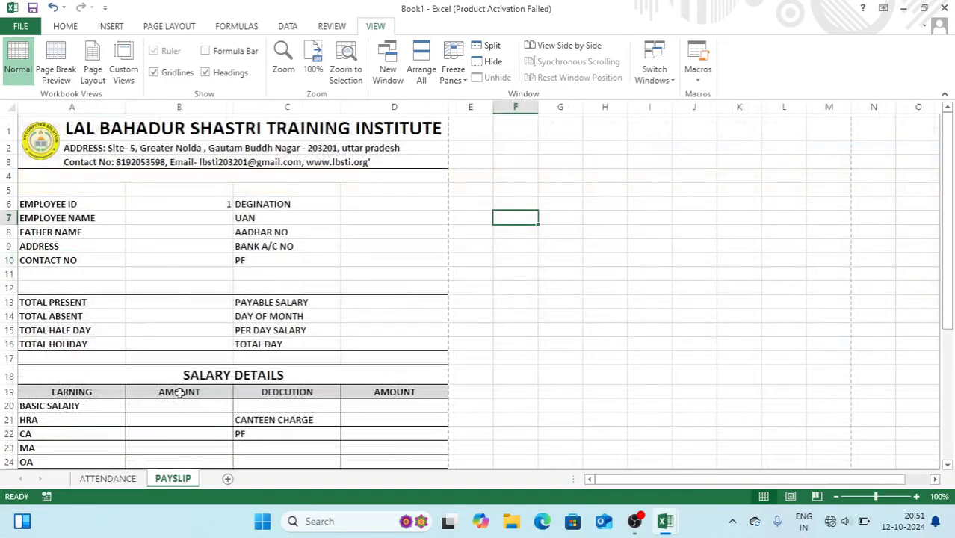
left_click(109, 479)
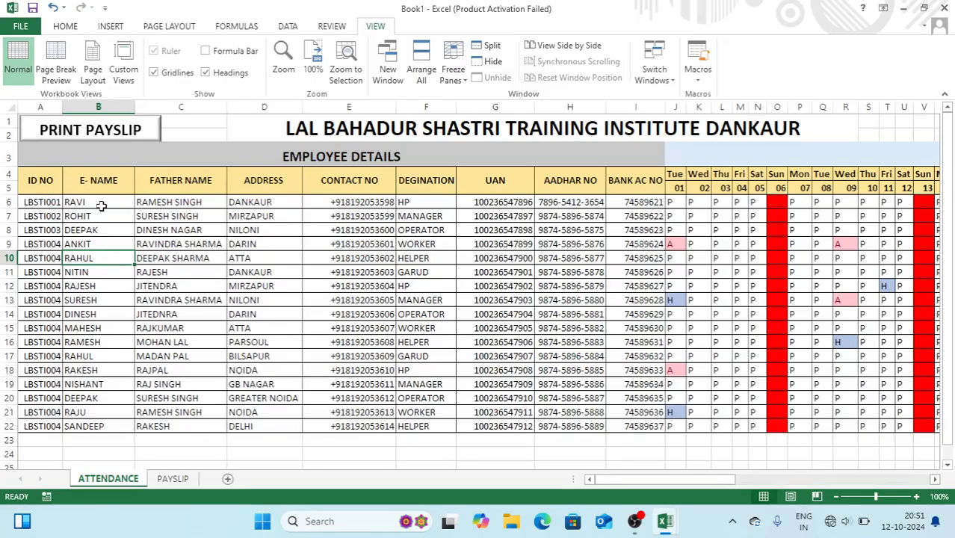
left_click(170, 479)
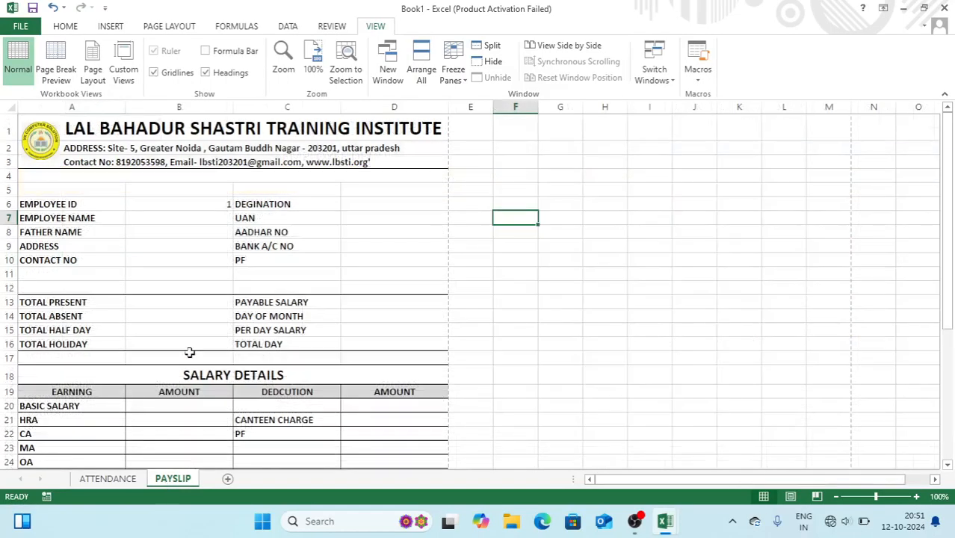
Look up the employee name in B7 with =VLOOKUP(B6,ATTENDANCE,2,0)
left_click(175, 222)
type("=VL")
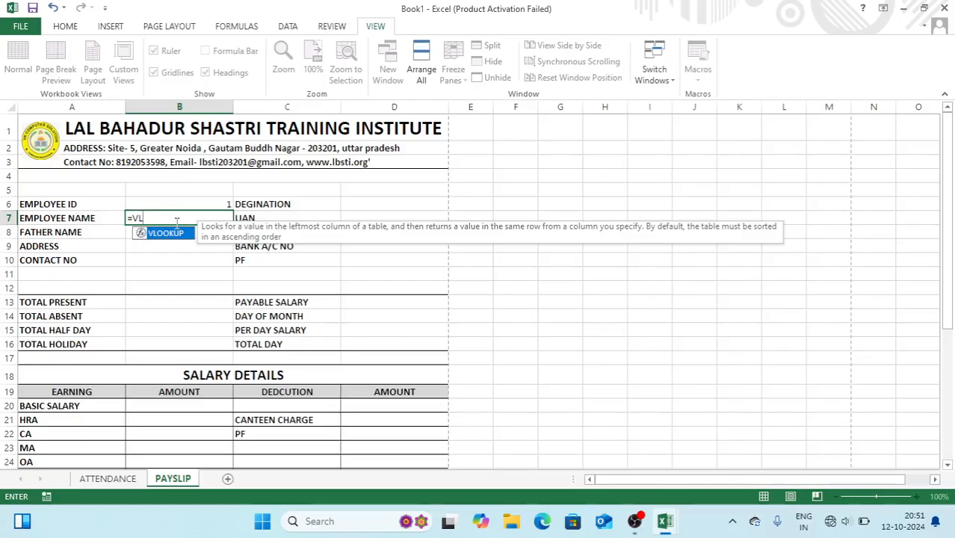
key("Tab")
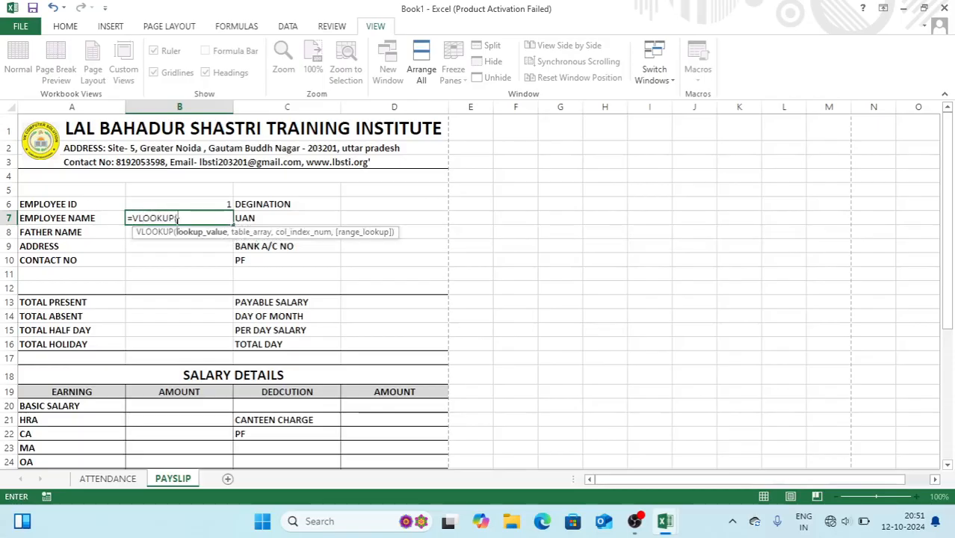
left_click(201, 205)
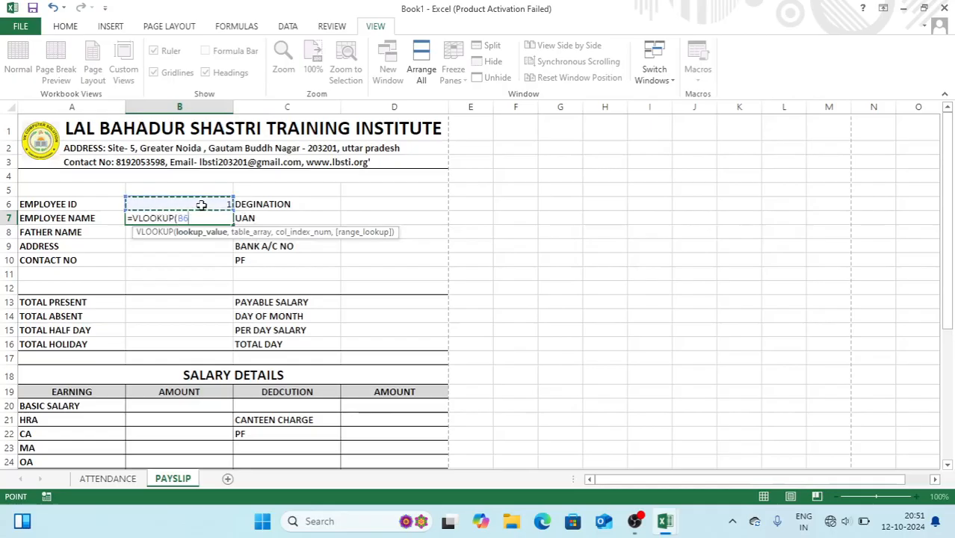
type(",")
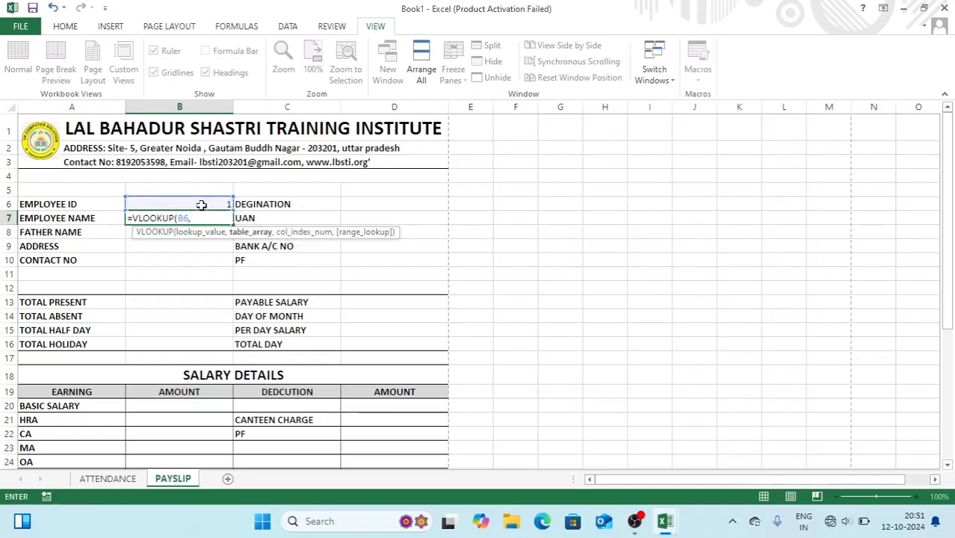
type("ATT")
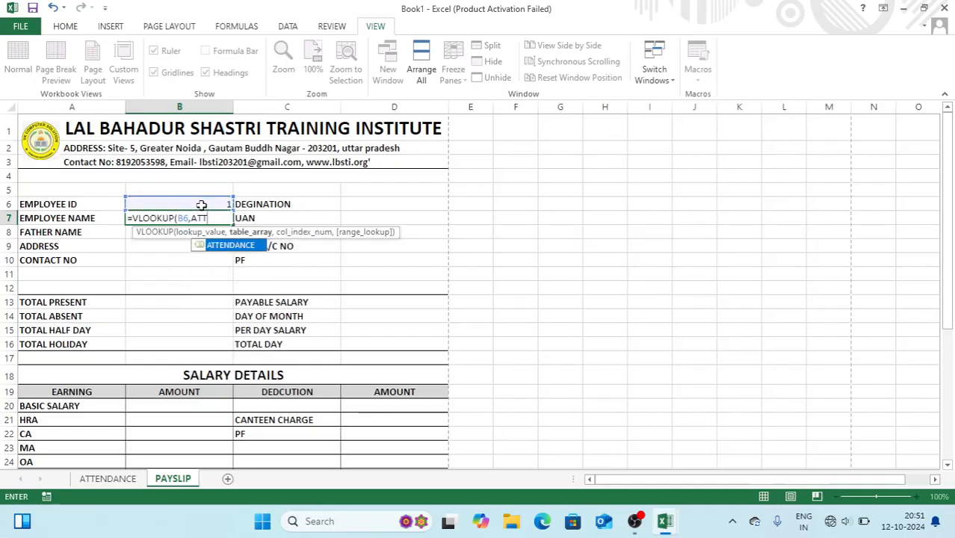
key("Tab")
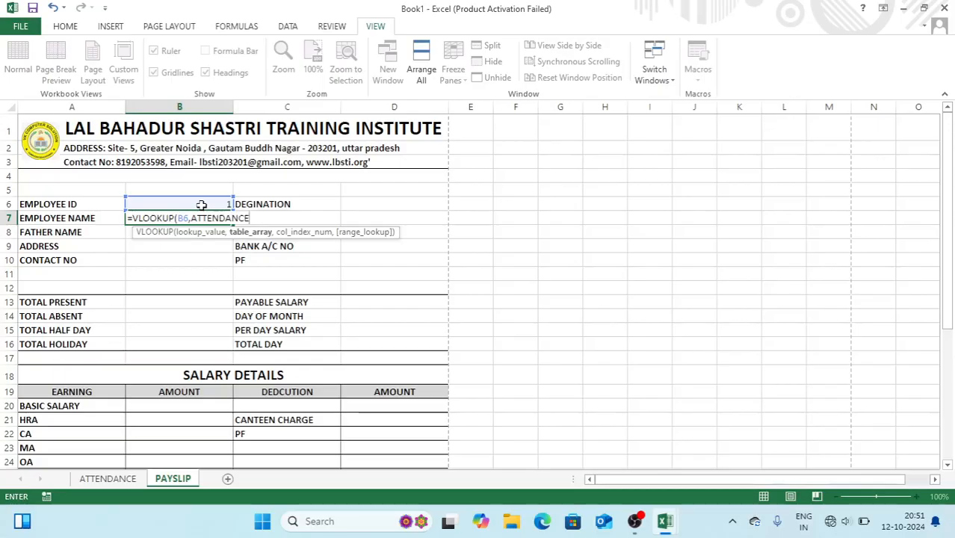
type(",")
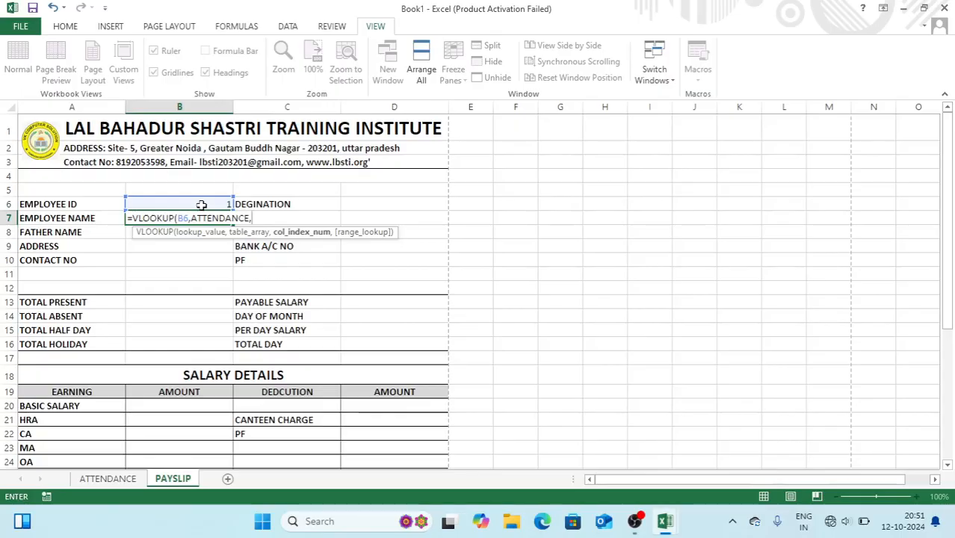
type("2,0")
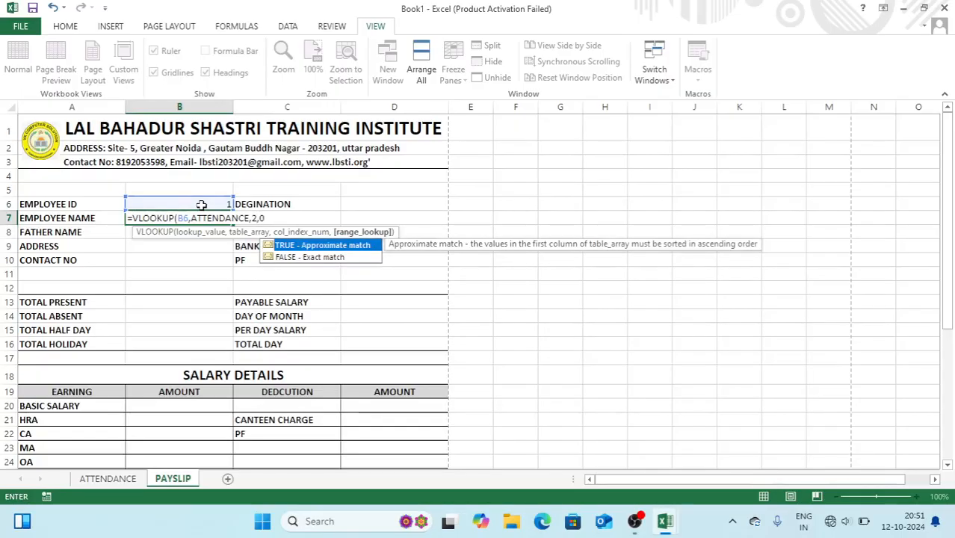
key("Return")
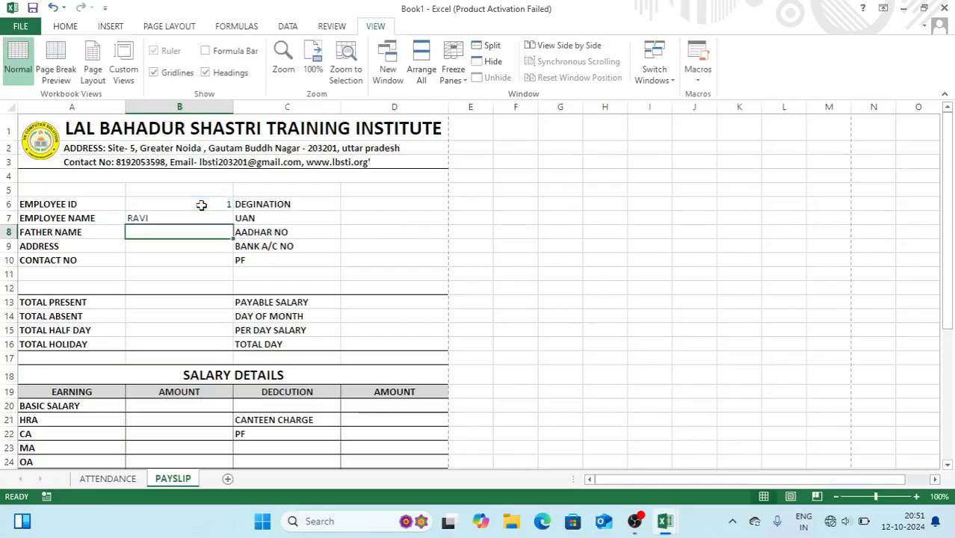
Look up the father's name in B8 using ATTENDANCE column 3
type("=vl")
key("Tab")
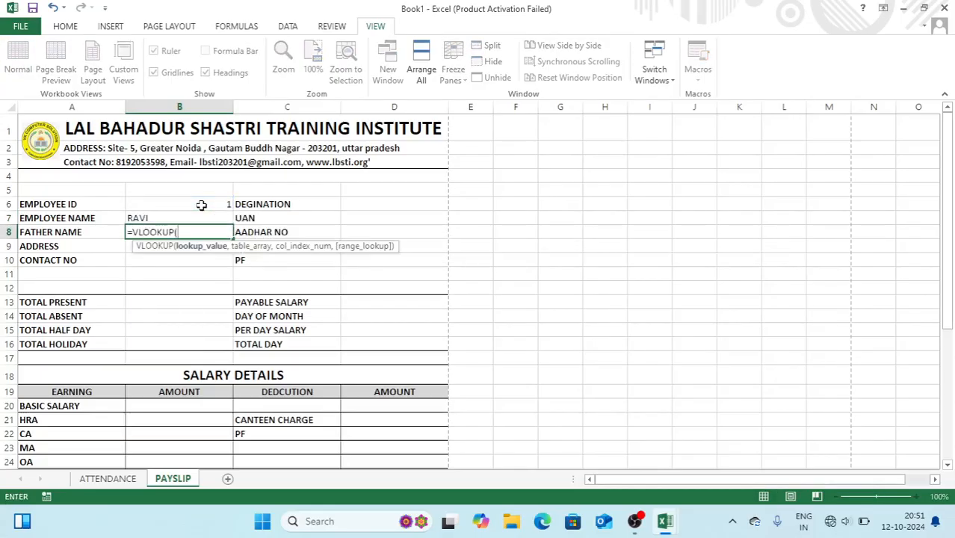
left_click(204, 204)
type(",ATT")
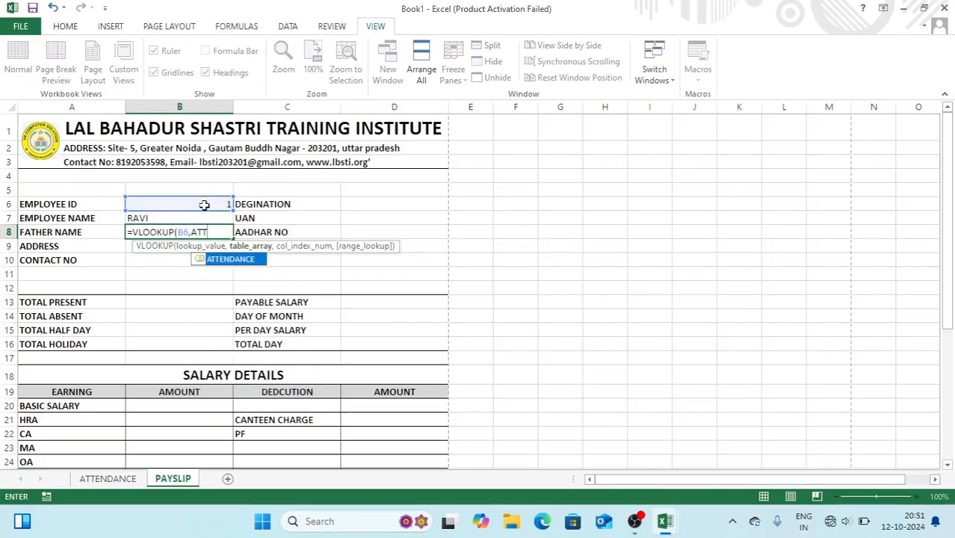
key("Tab")
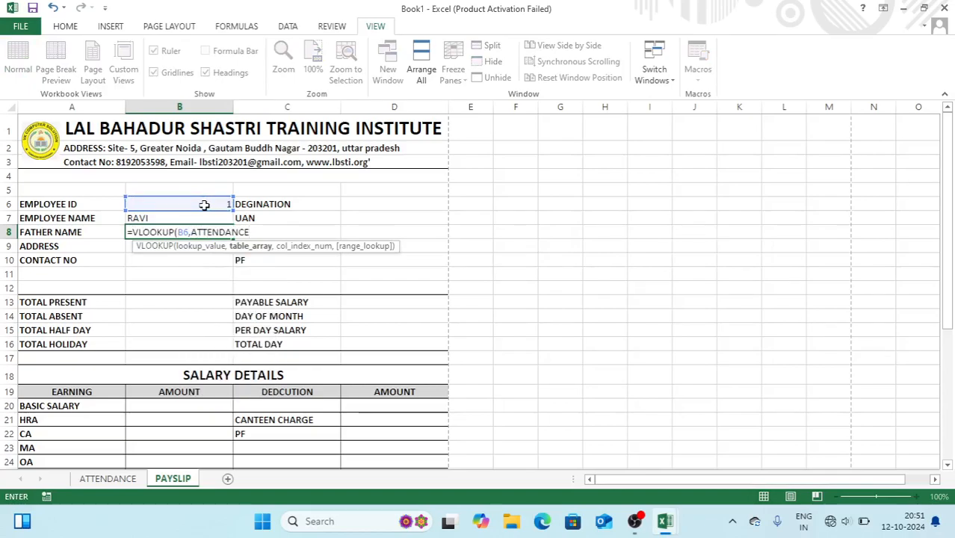
type(",3,0")
key("Return")
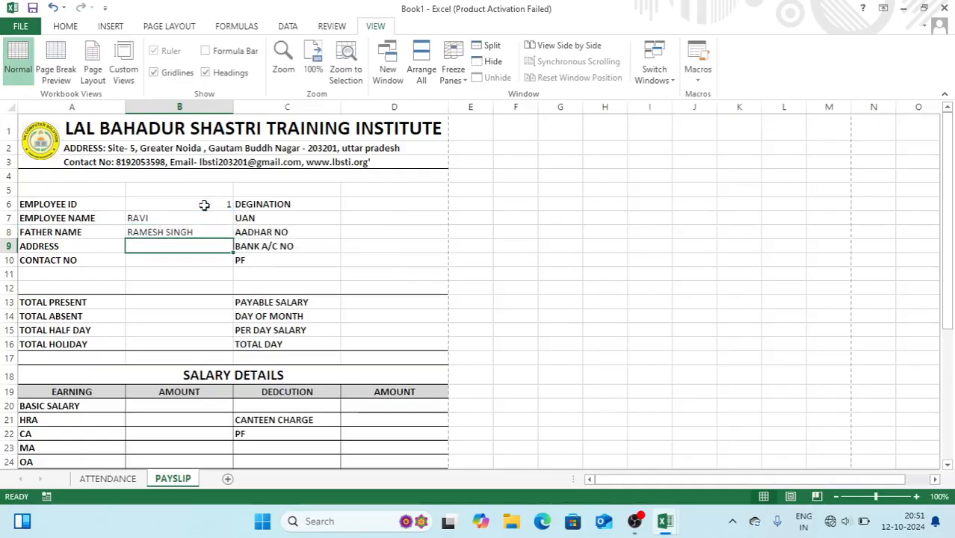
Look up the address in B9 using ATTENDANCE column 4
type("=VL")
key("Tab")
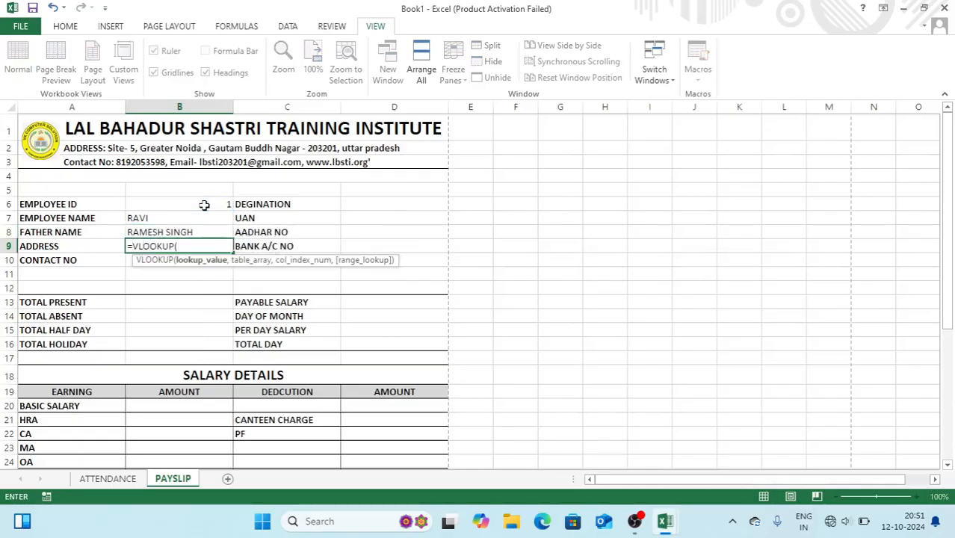
left_click(204, 205)
type(",ATT")
key("Tab")
type(",4")
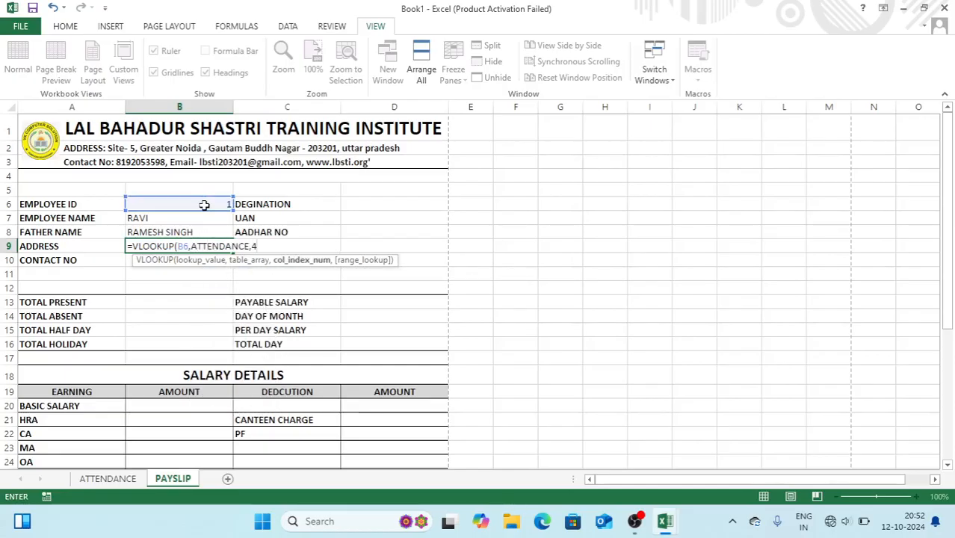
type(",0")
key("Return")
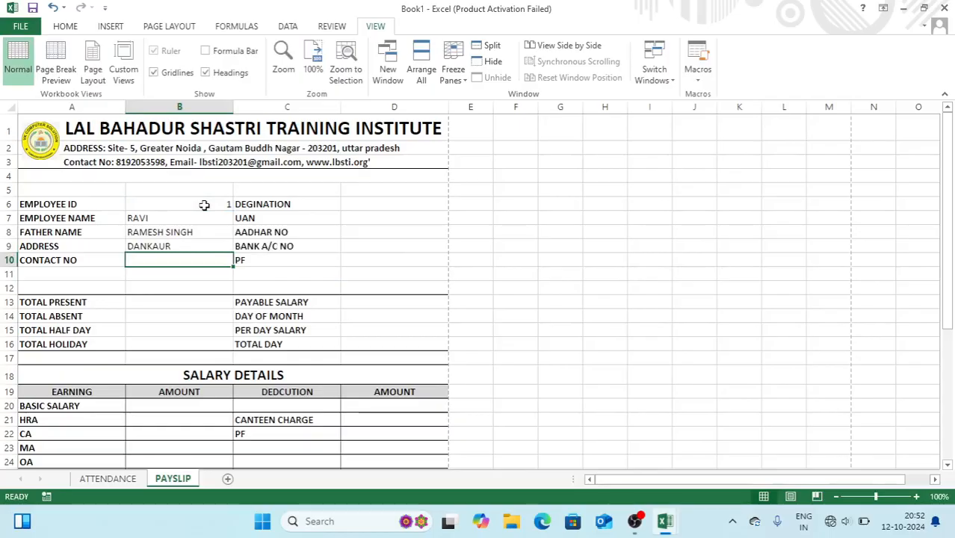
Look up the contact number in B10 using ATTENDANCE column 5
type("=VL")
key("Tab")
left_click(204, 205)
type(",ATT")
key("Tab")
type(",")
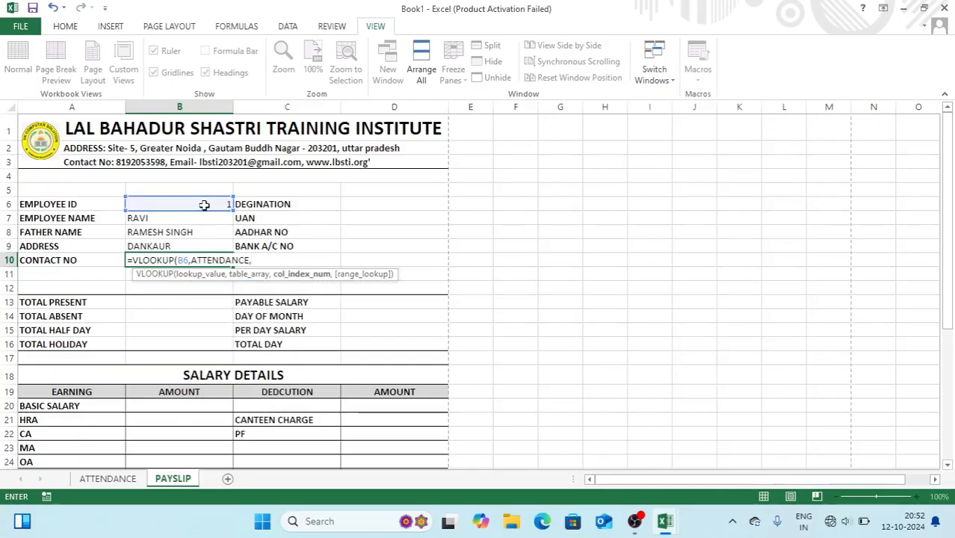
type("5,")
key("Return")
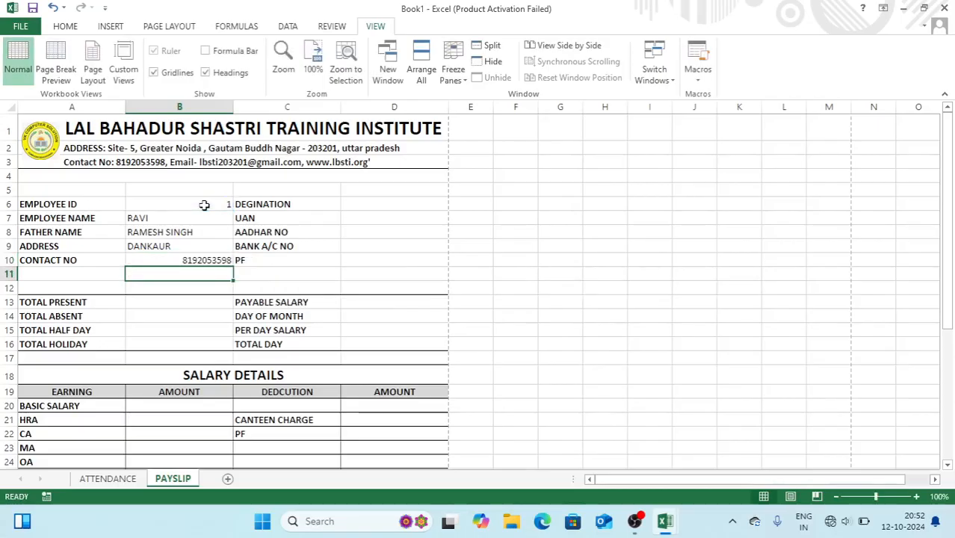
Copy B10's lookup formula into D6, changing the column index to 6 for designation
left_click(170, 260)
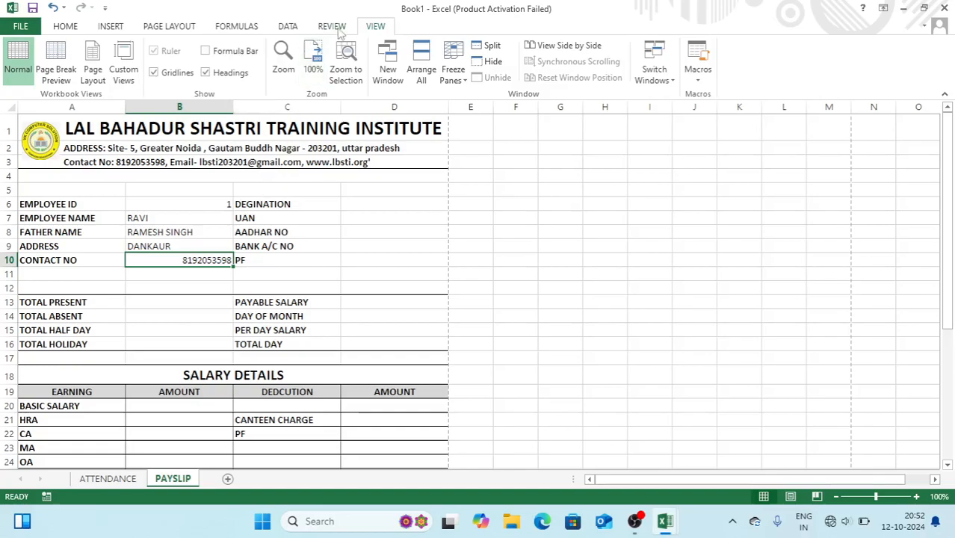
left_click(206, 51)
left_click_drag(327, 115, 169, 120)
key("ctrl+c")
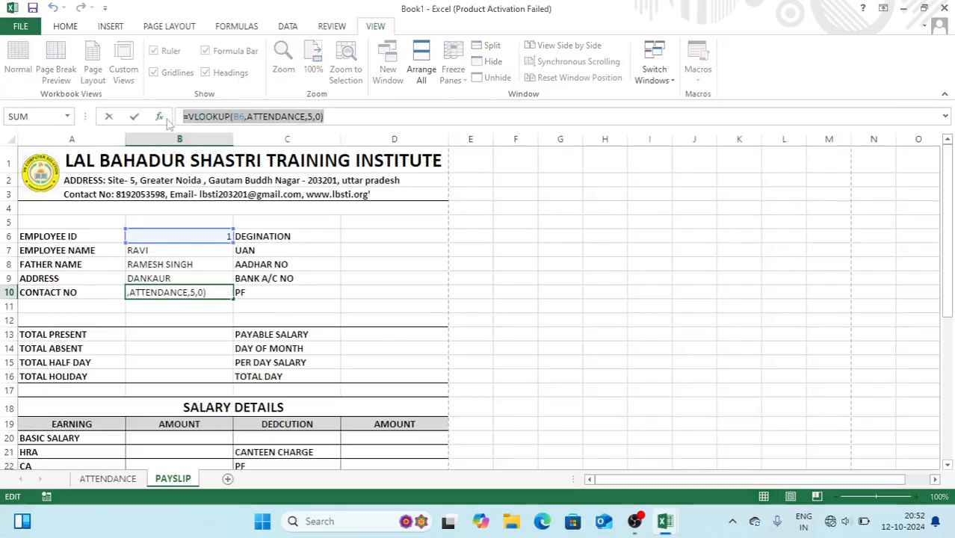
key("Return")
left_click(356, 238)
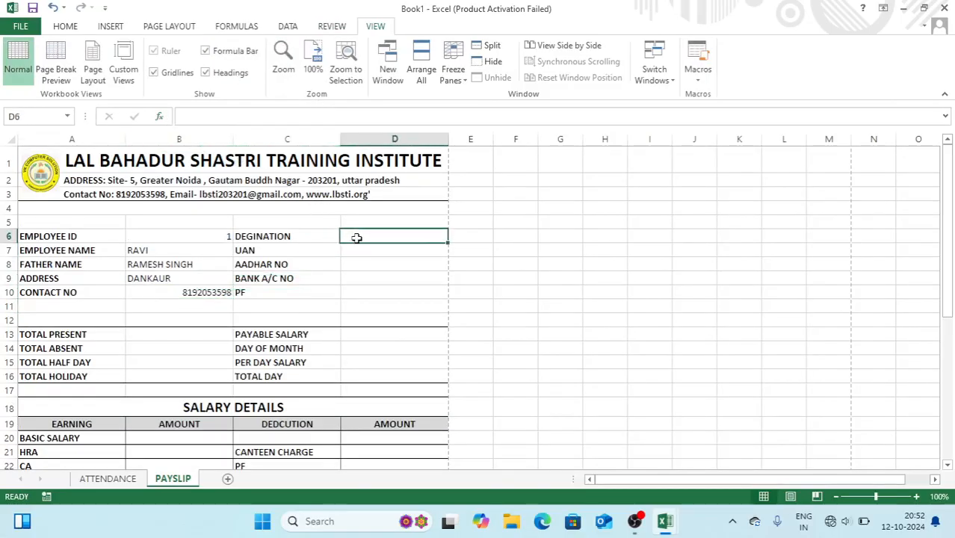
double_click(362, 236)
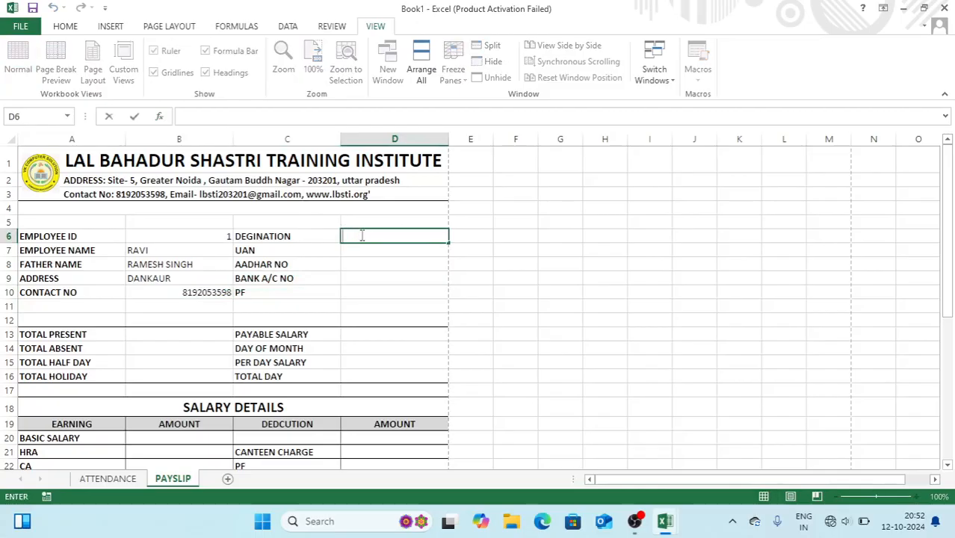
key("ctrl+v")
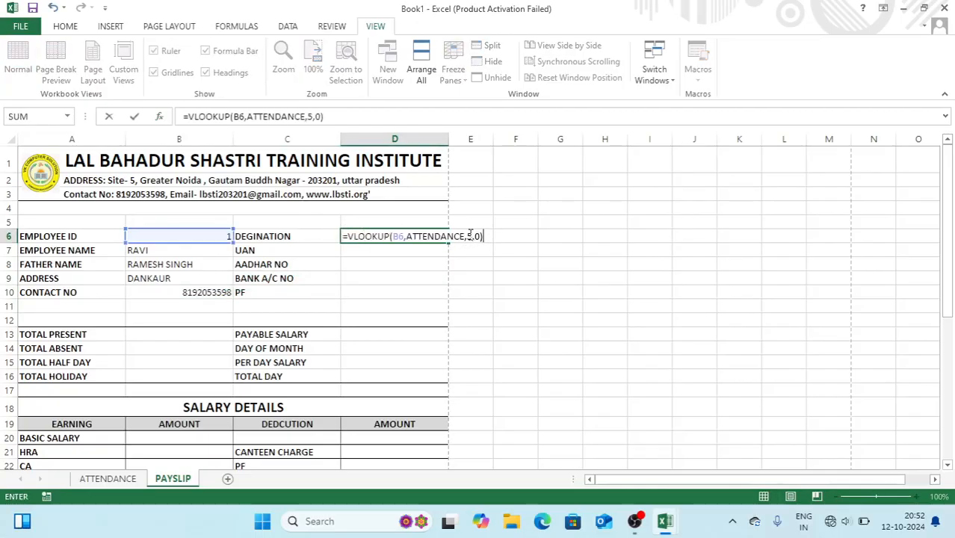
left_click(469, 236)
key("Delete")
type("6")
key("Return")
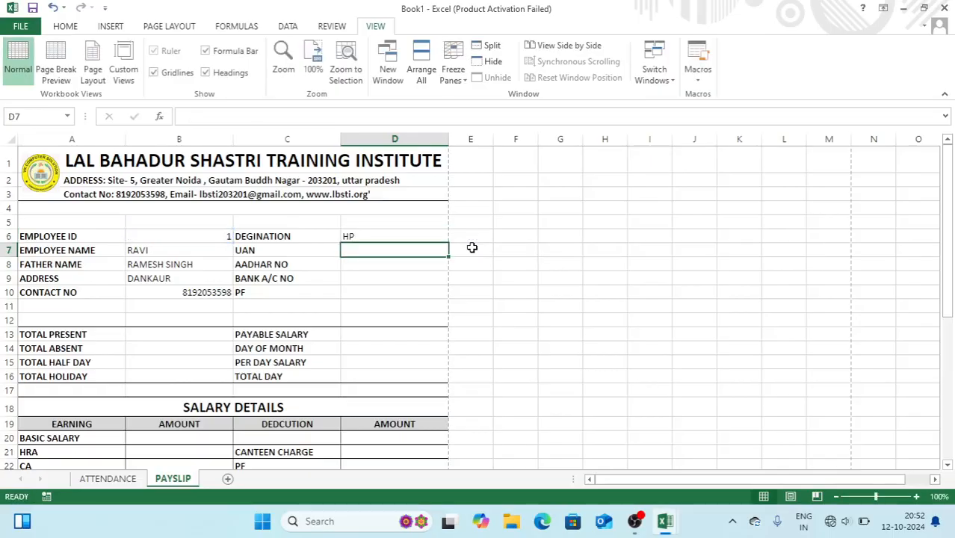
Paste the lookup into D7 with column index 7 for the UAN
key("ctrl+v")
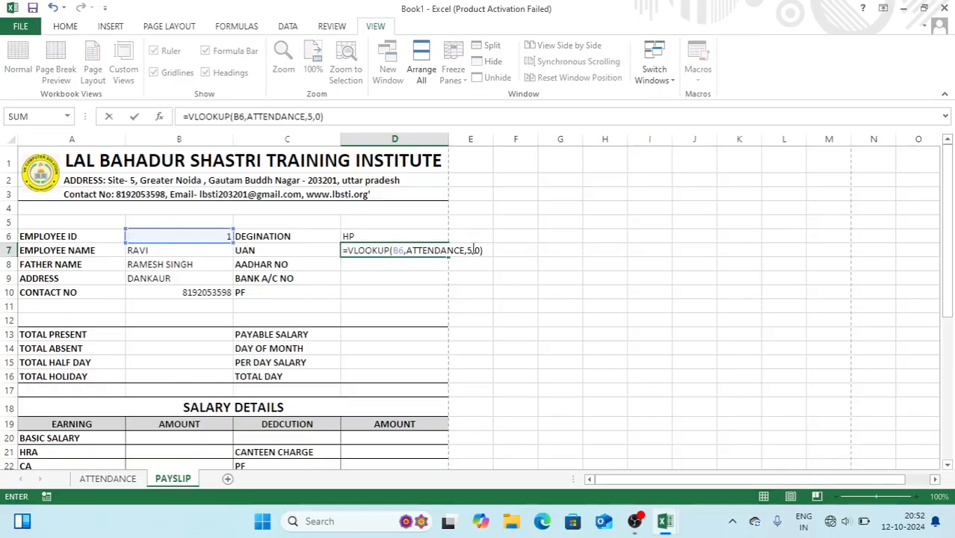
left_click(473, 249)
key("Delete")
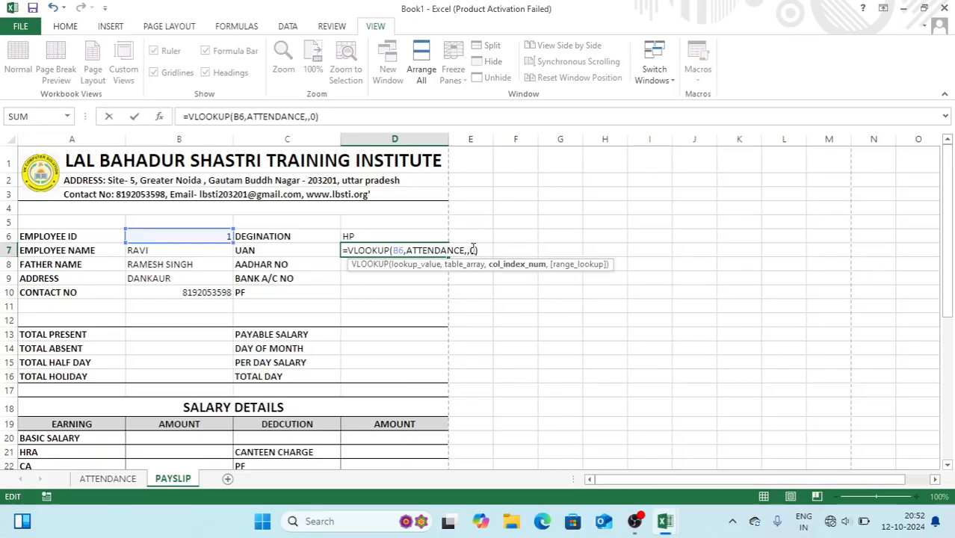
type("7")
key("Return")
Paste the lookup into D8 with column index 8 for the Aadhar number
key("Down")
key("Up")
key("F2")
key("ctrl+v")
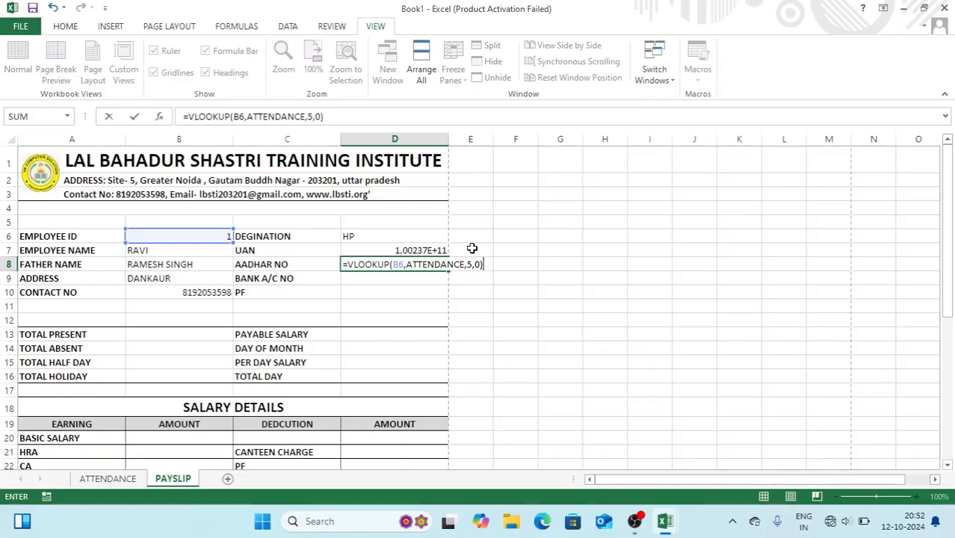
left_click(468, 265)
key("Delete")
type("8")
key("Return")
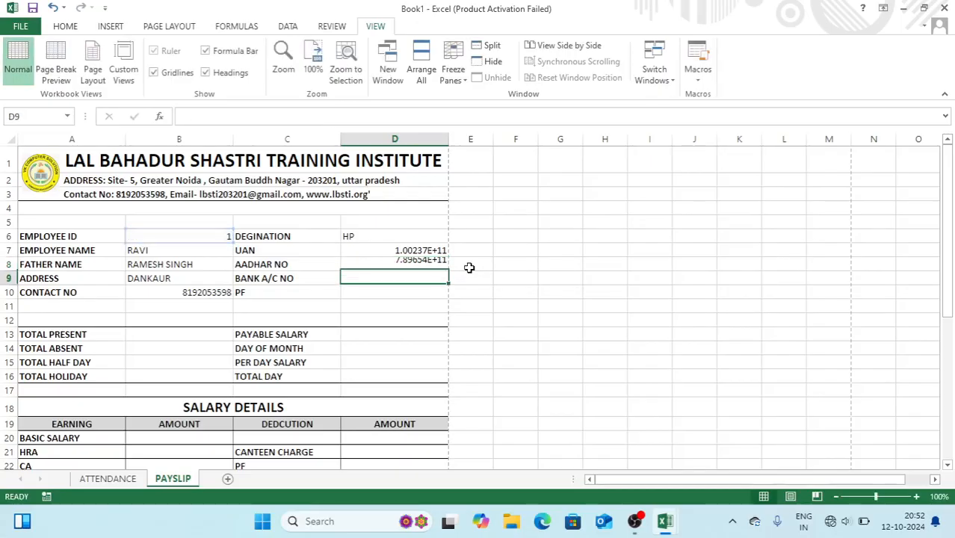
Paste the lookup into D9 with column index 9 for the bank account number
key("ctrl+v")
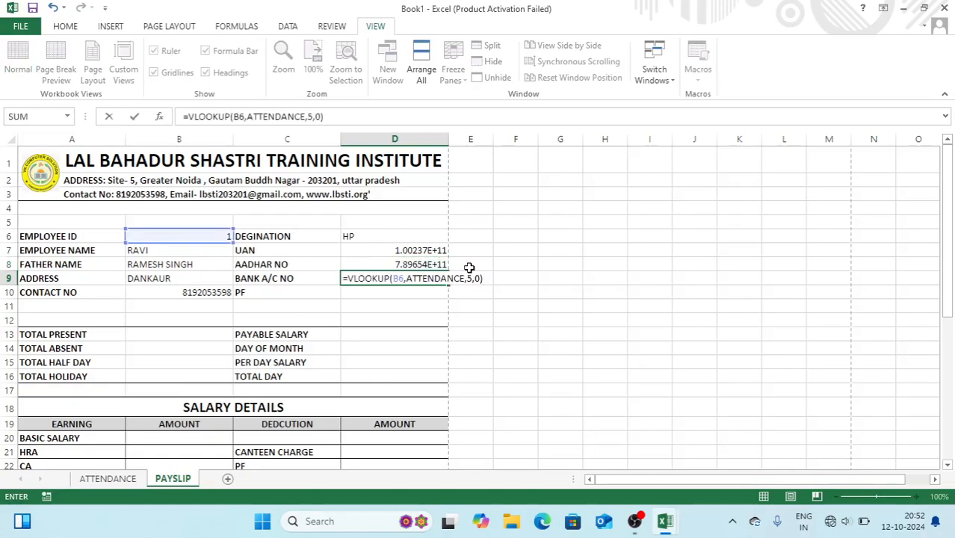
left_click(469, 278)
key("Delete")
type("9")
key("Return")
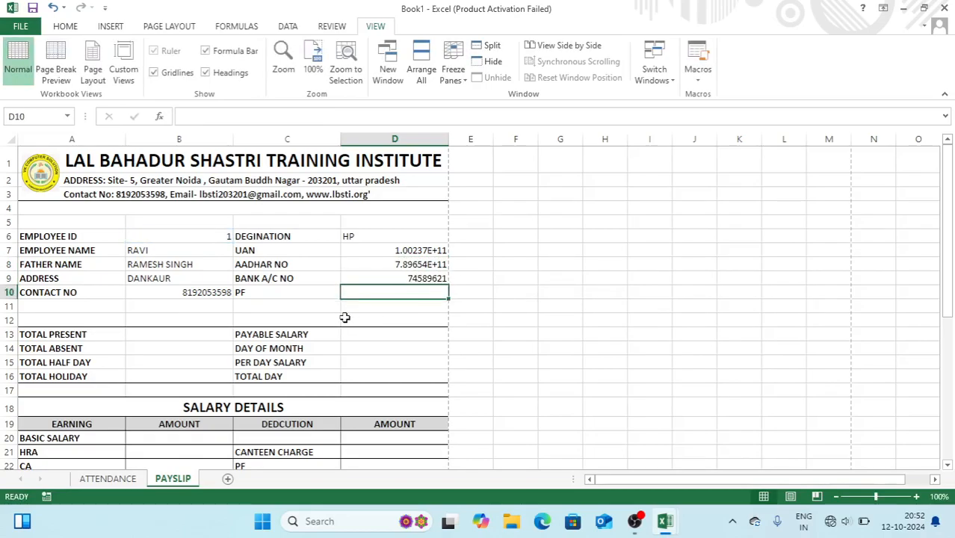
Left-align the values in B6:B10 and D6:D10 using Home > Align Left
left_click_drag(200, 236, 195, 291)
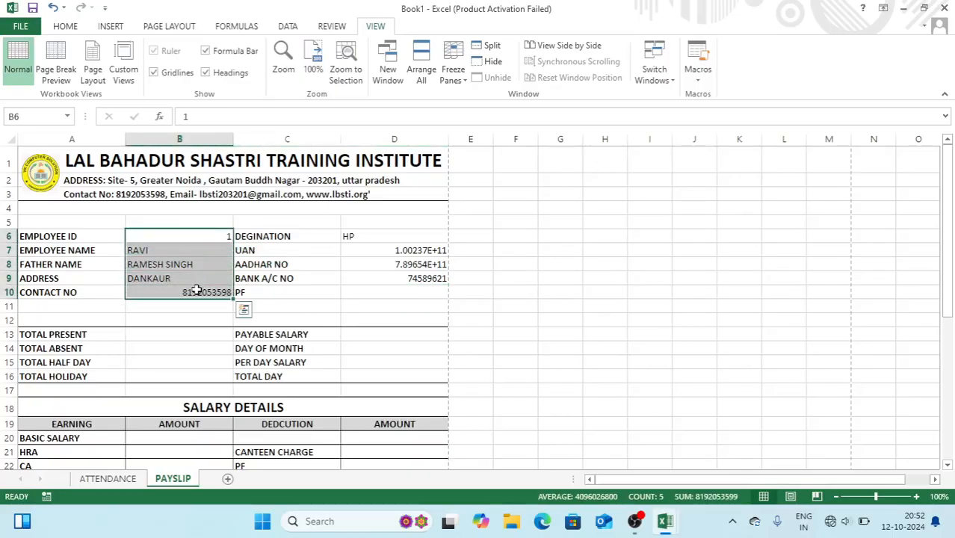
left_click(65, 28)
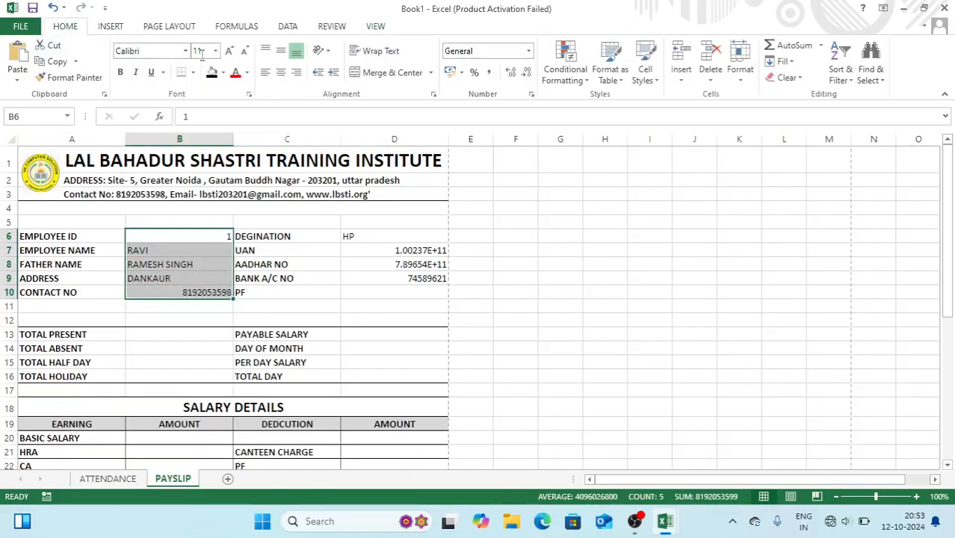
left_click(266, 73)
left_click_drag(366, 240, 369, 293)
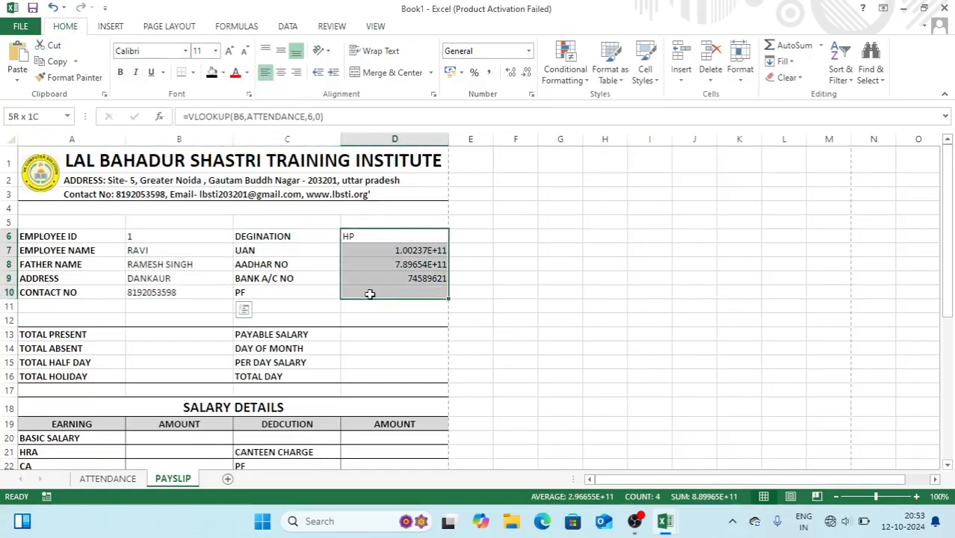
left_click(267, 73)
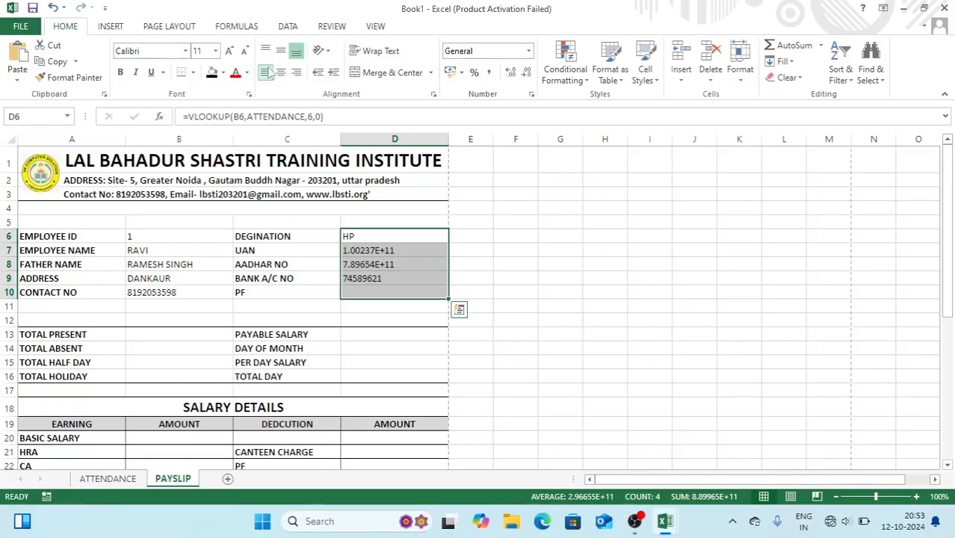
left_click(164, 333)
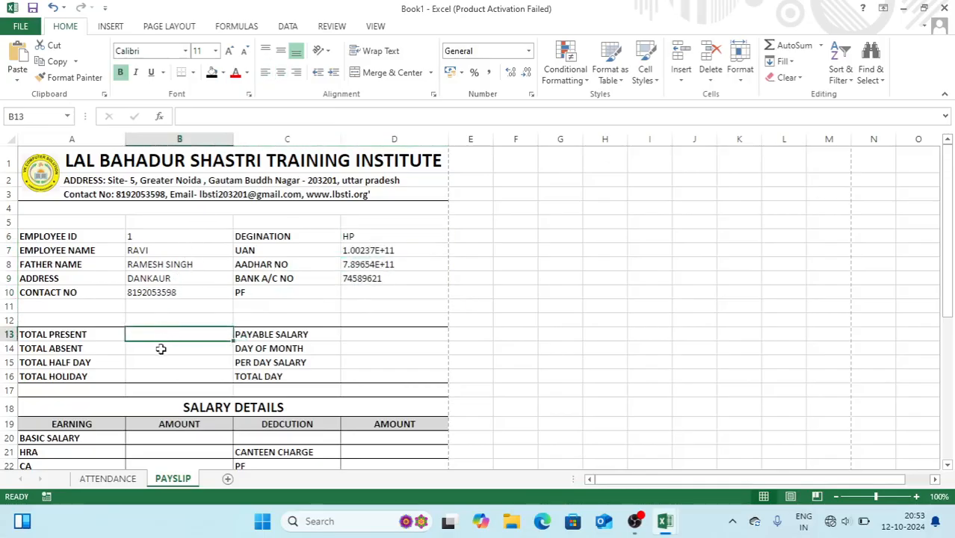
left_click(109, 478)
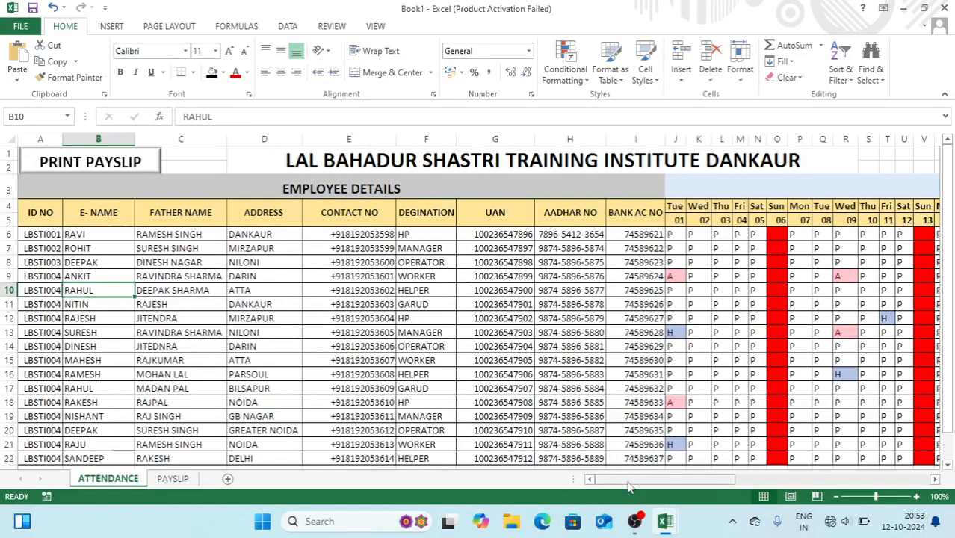
left_click_drag(628, 487, 794, 480)
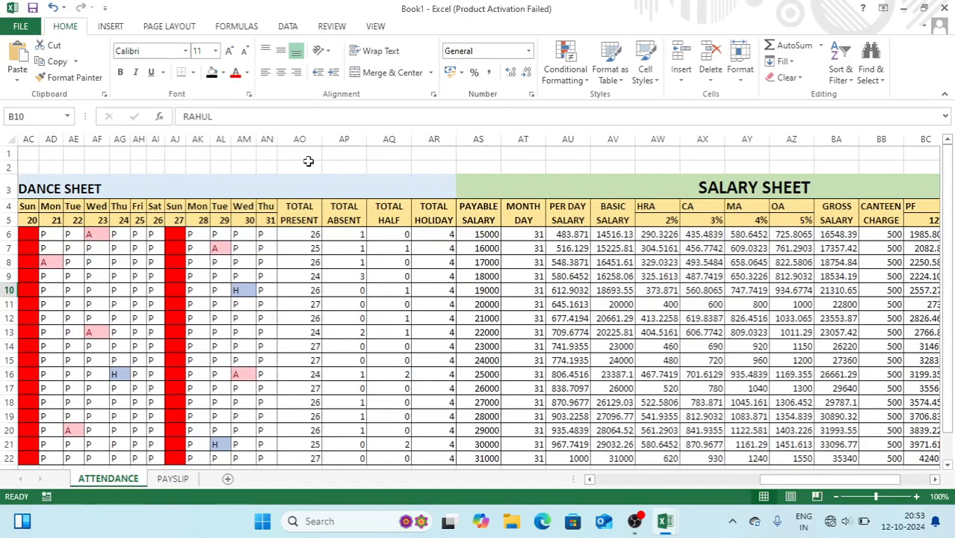
left_click(183, 483)
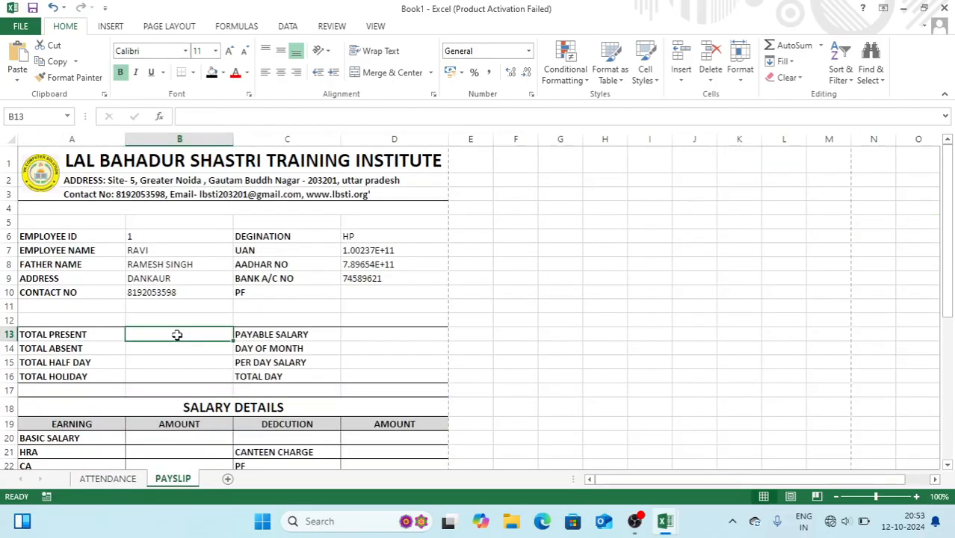
Enter =VLOOKUP(B6,ATTENDANCE,41,0) in B13, correcting the column index from 40 to 41
type("=VL")
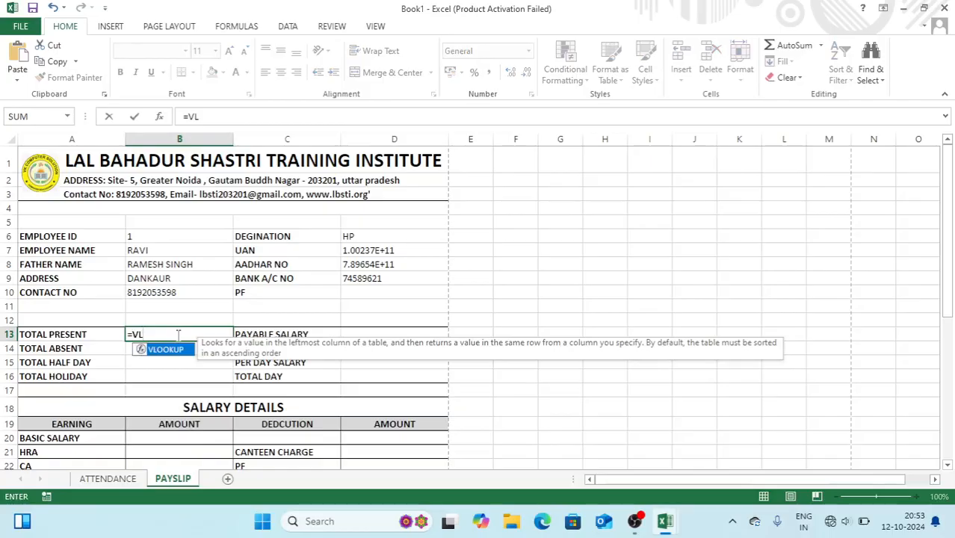
key("Tab")
left_click(171, 236)
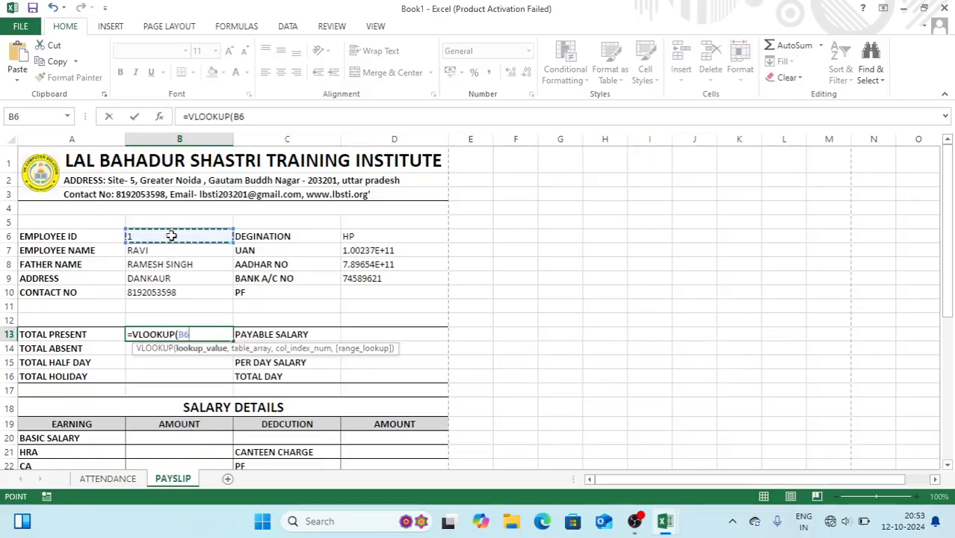
type(",ATT")
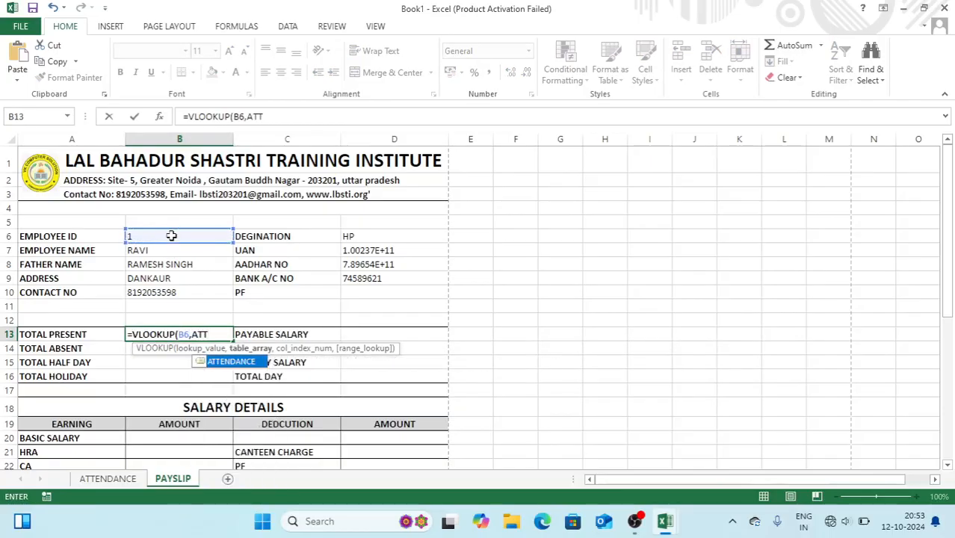
key("Tab")
type(",40,")
key("ctrl+Return")
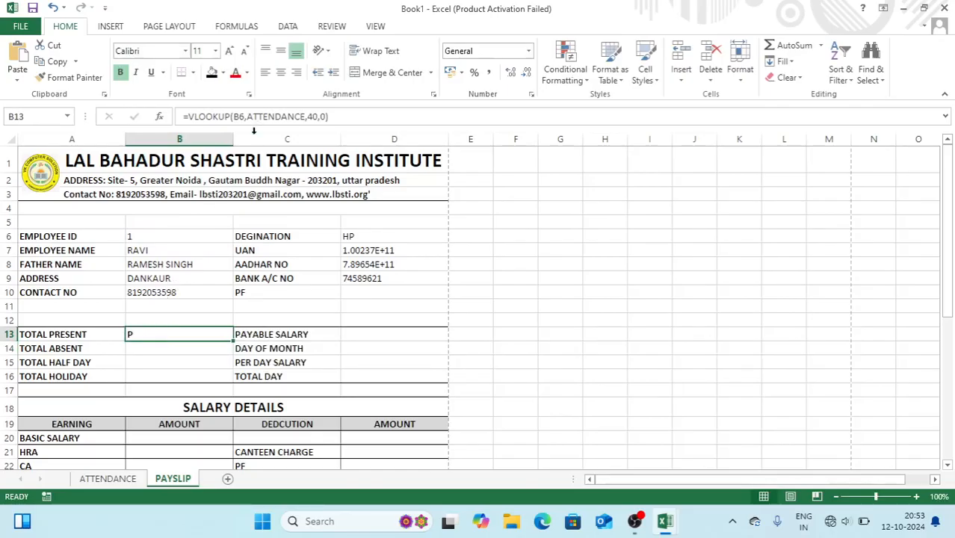
left_click(314, 116)
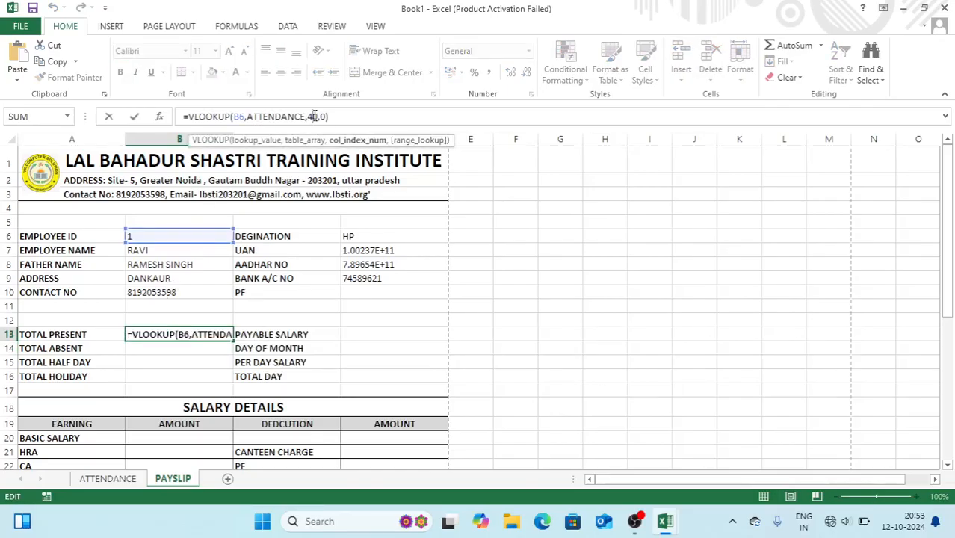
key("BackSpace")
type("1")
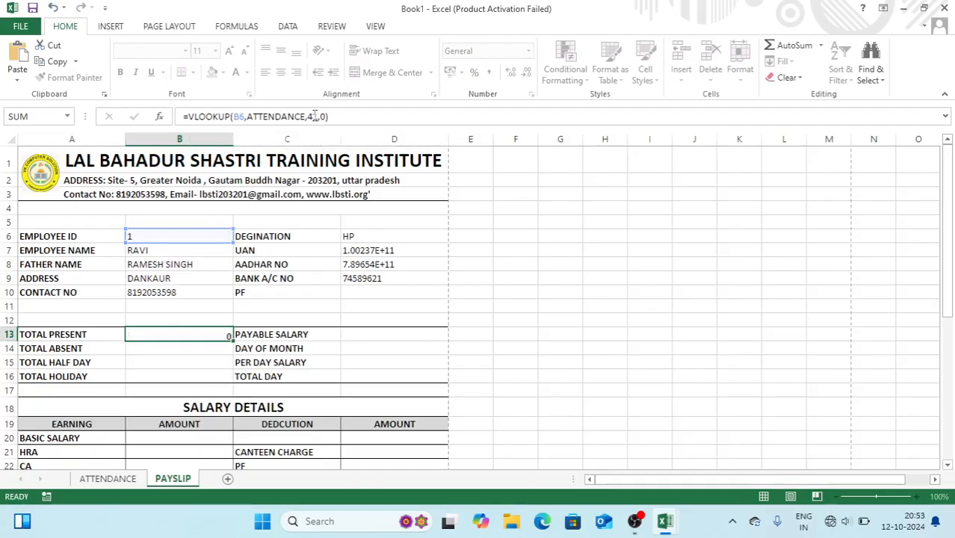
key("Return")
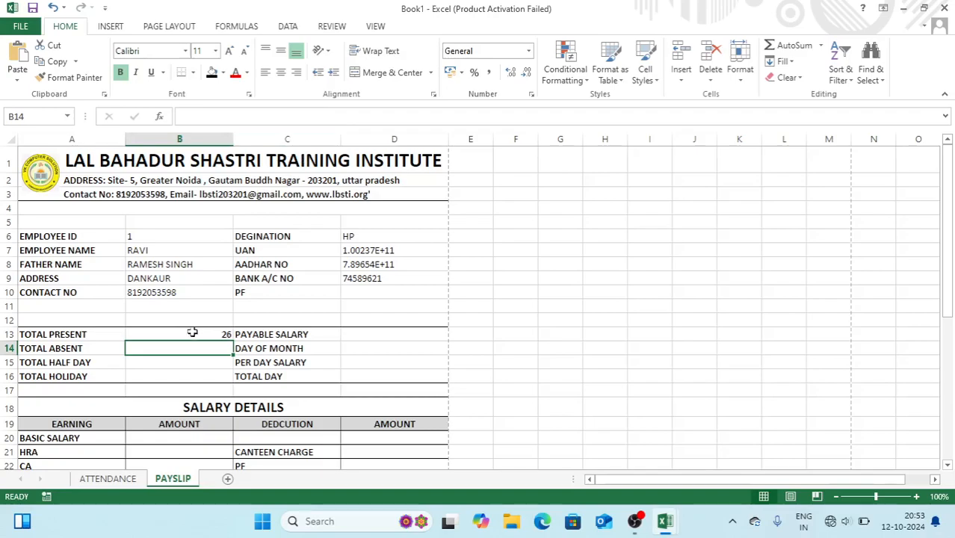
Copy B13's formula into B14 with column index 42 for total absent
left_click(193, 334)
left_click(349, 117)
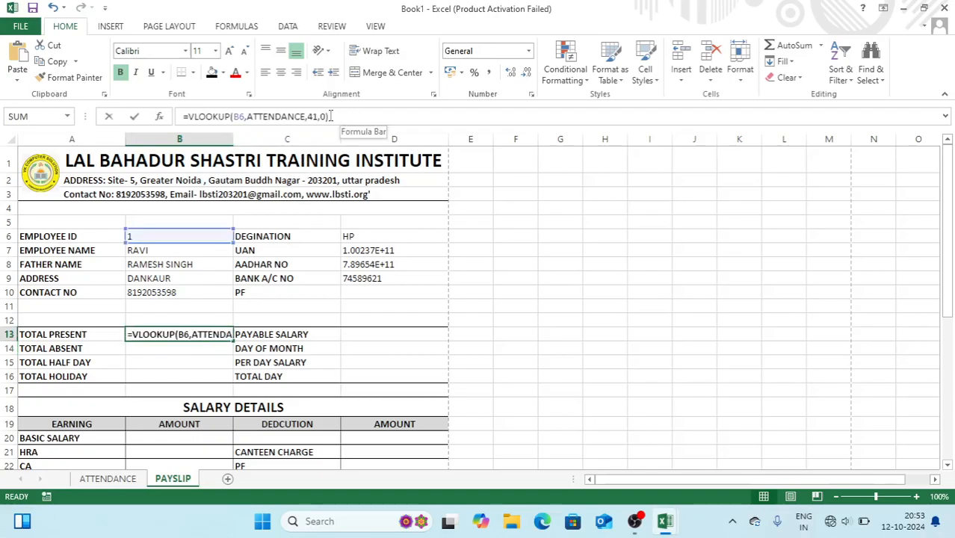
left_click_drag(349, 117, 159, 123)
key("ctrl+c")
key("Return")
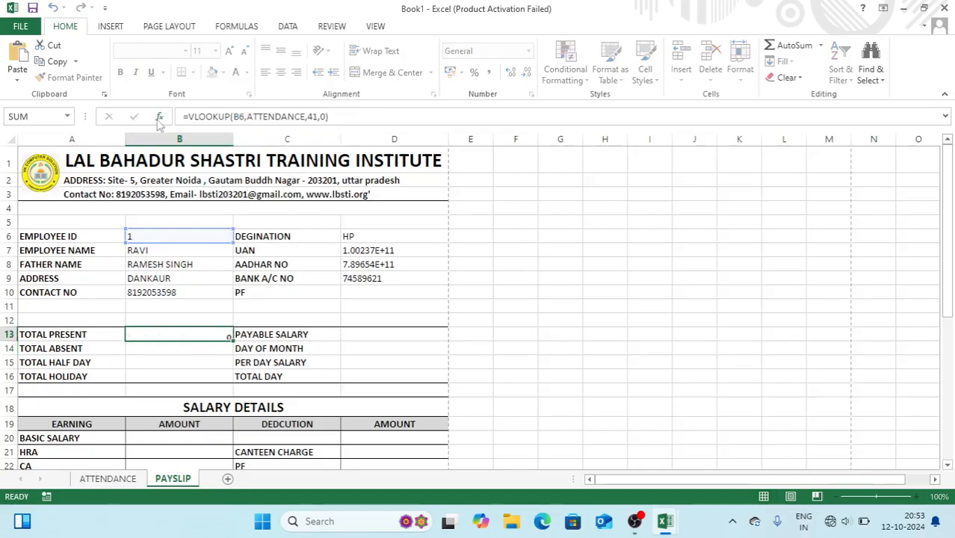
key("F2")
key("ctrl+v")
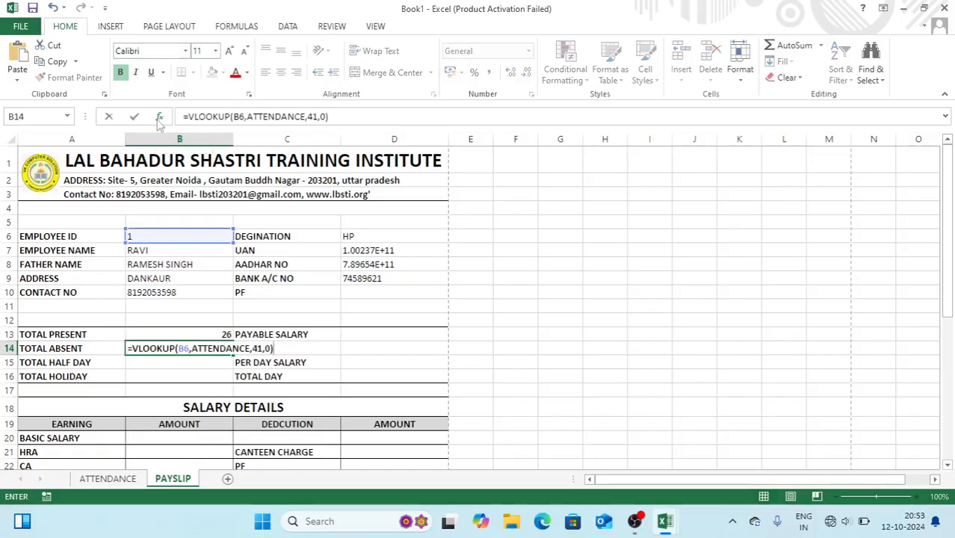
left_click(262, 348)
key("BackSpace")
type("2")
key("Return")
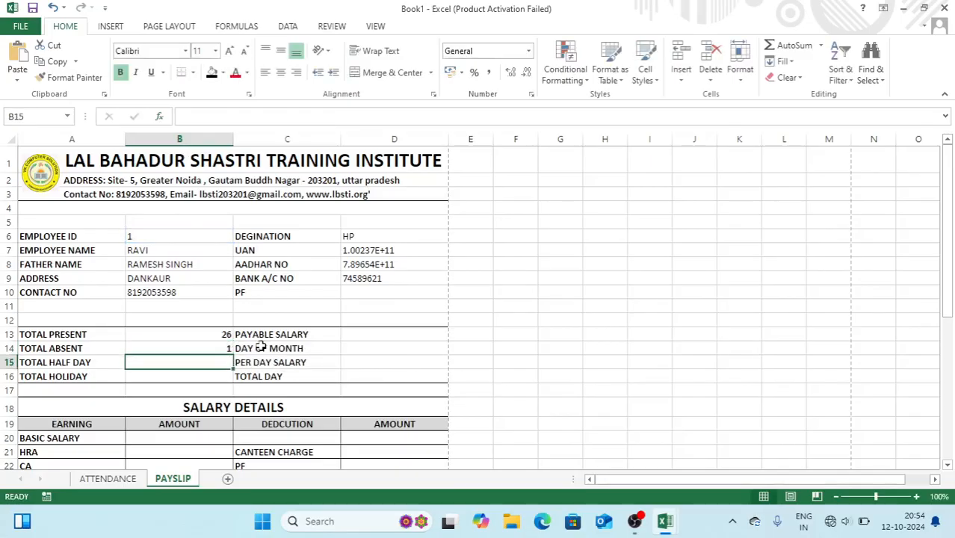
Paste the lookup into B15 with column index 43 for half days
key("ctrl+v")
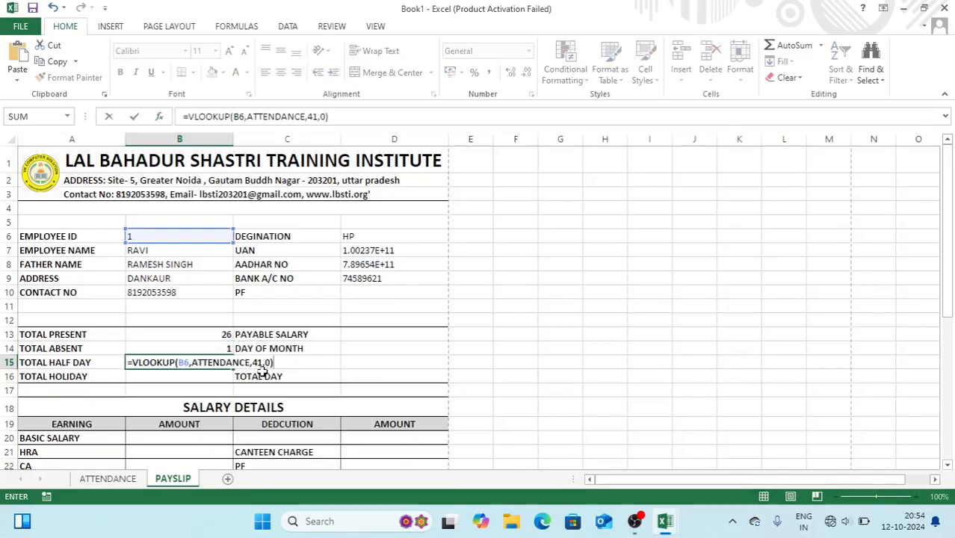
left_click(262, 363)
key("BackSpace")
type("3")
key("Return")
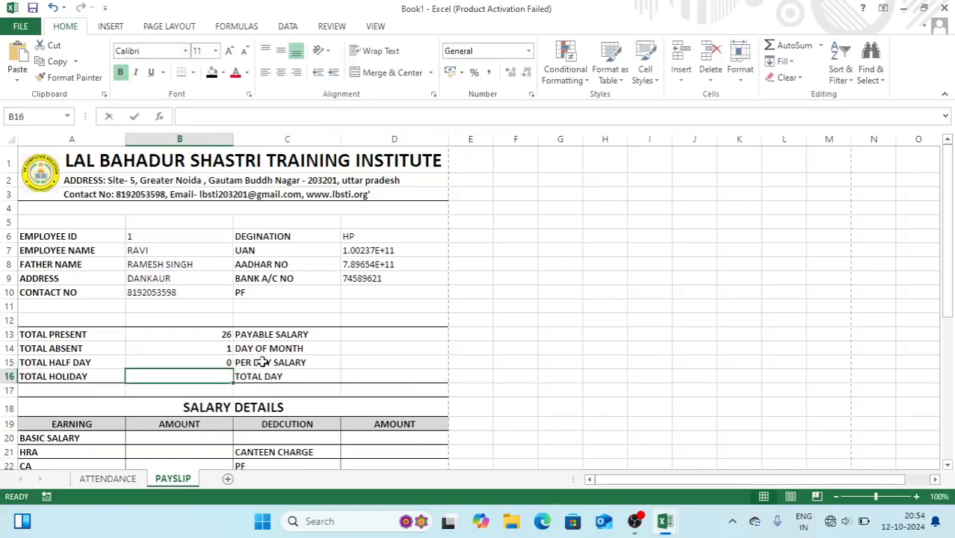
Paste the lookup into B16 with column index 44 for holidays
key("ctrl+v")
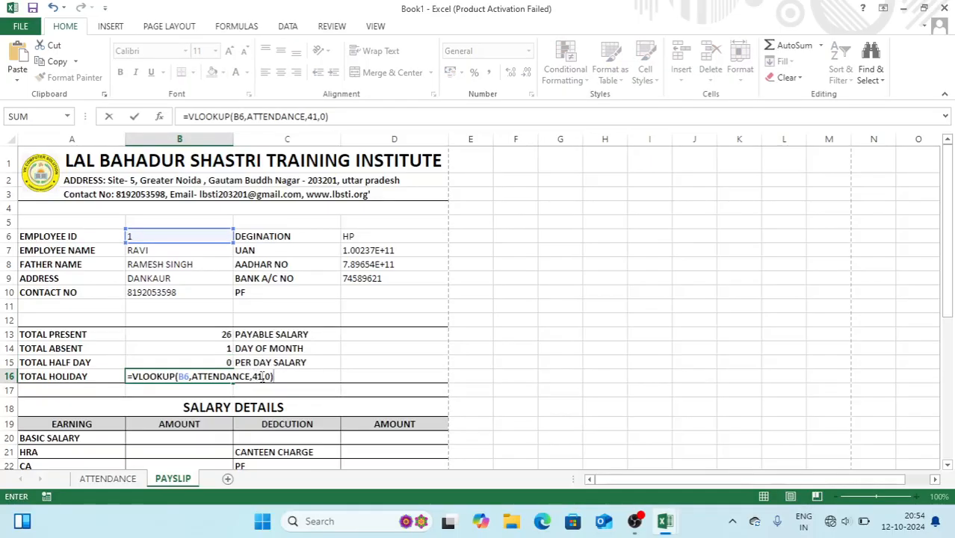
left_click(262, 376)
key("BackSpace")
type("4")
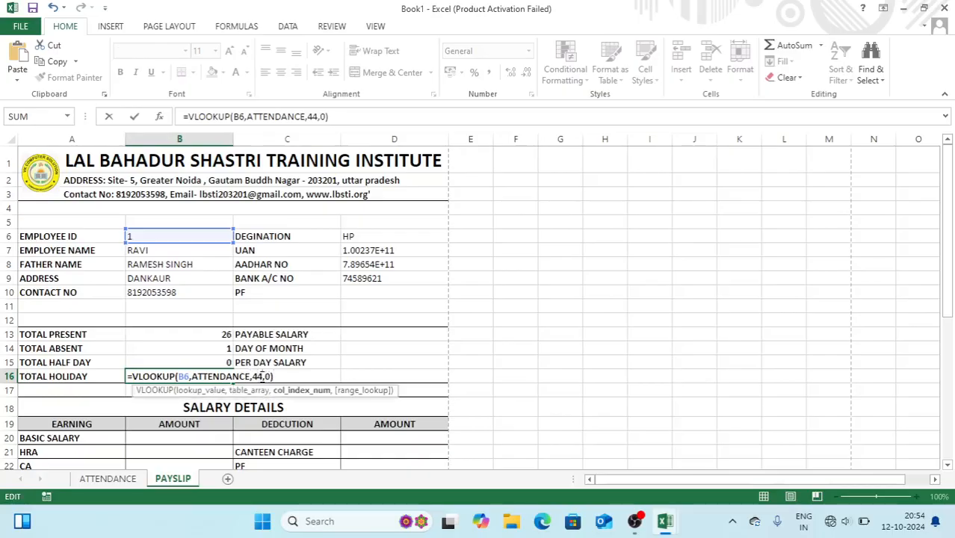
key("Return")
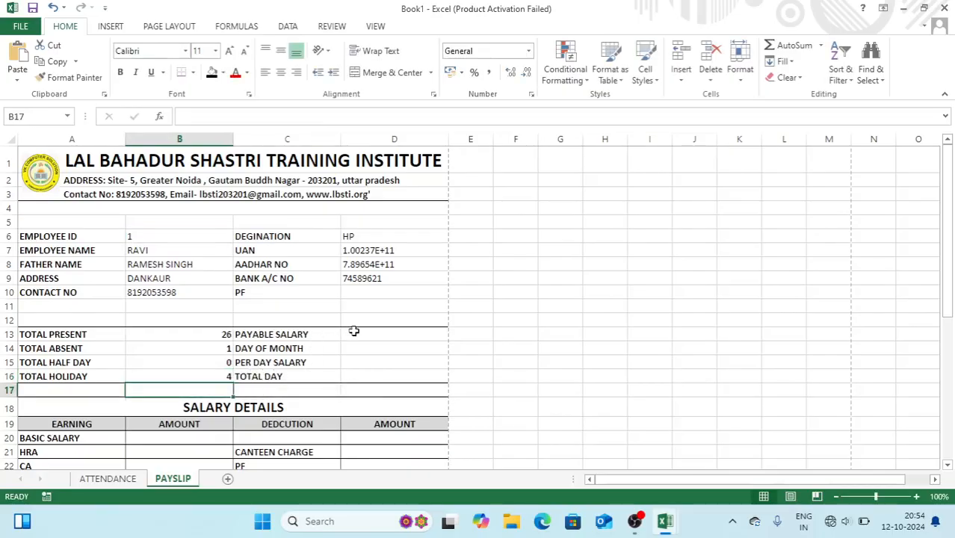
left_click(360, 332)
Paste the lookup into D13 and D14 and edit their column indexes to get payable salary 15000 and 31 days
key("ctrl+v")
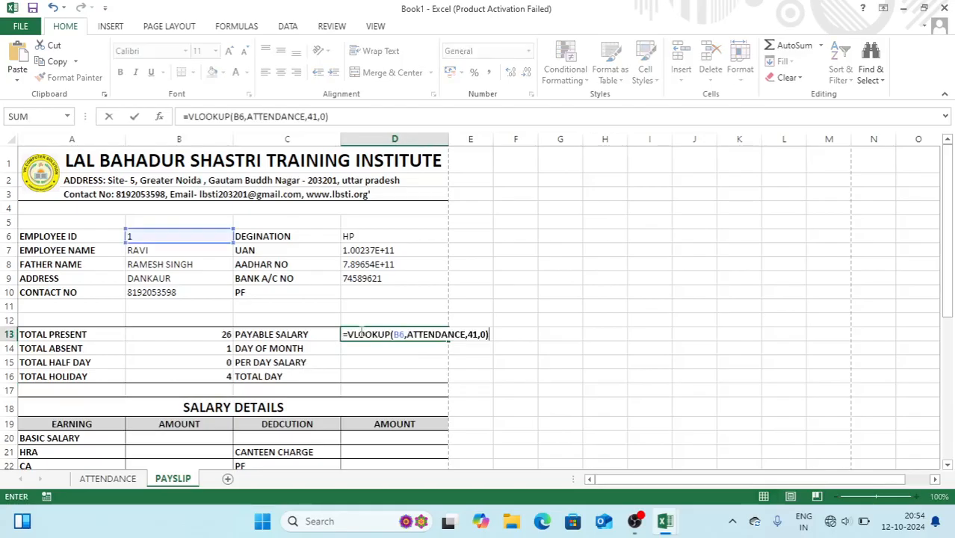
left_click(478, 334)
key("BackSpace")
type("5")
key("Return")
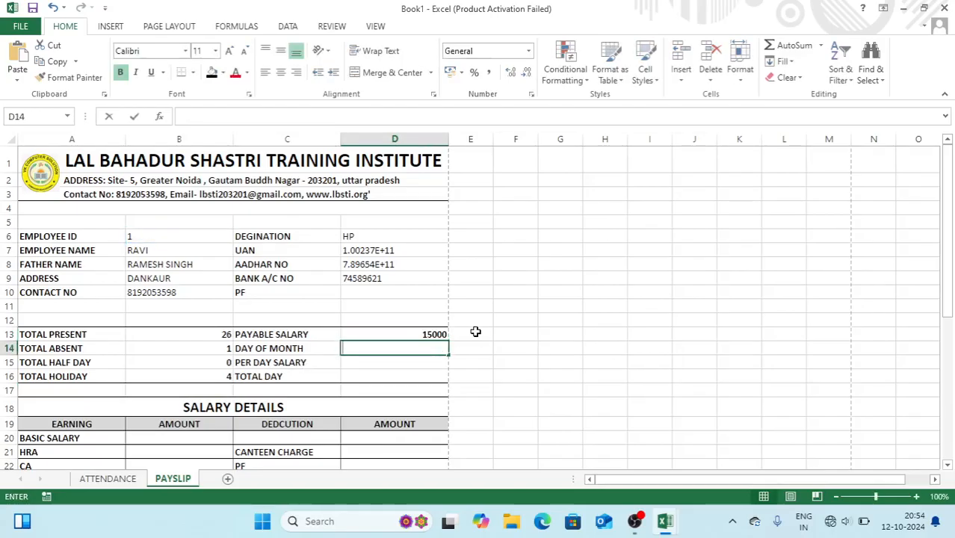
key("ctrl+v")
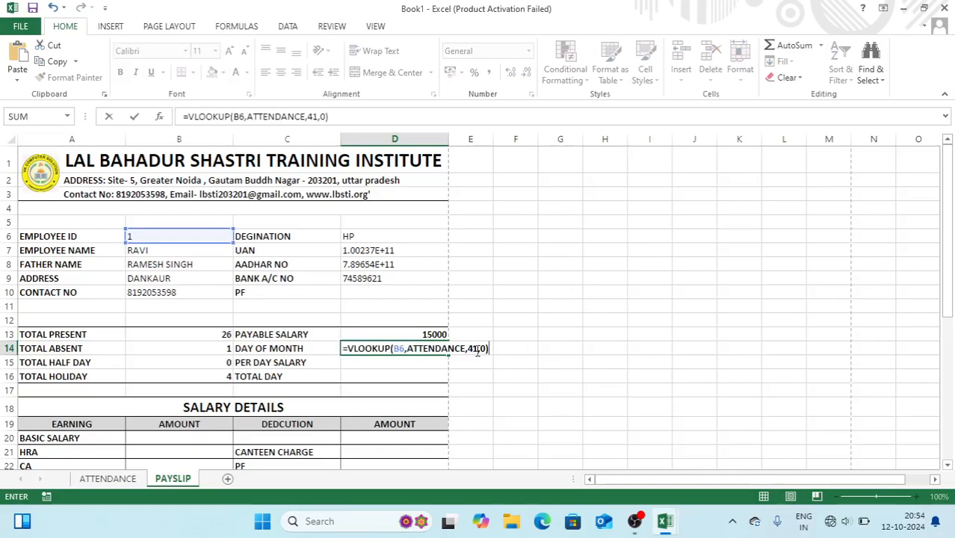
left_click(479, 350)
key("BackSpace")
type("6")
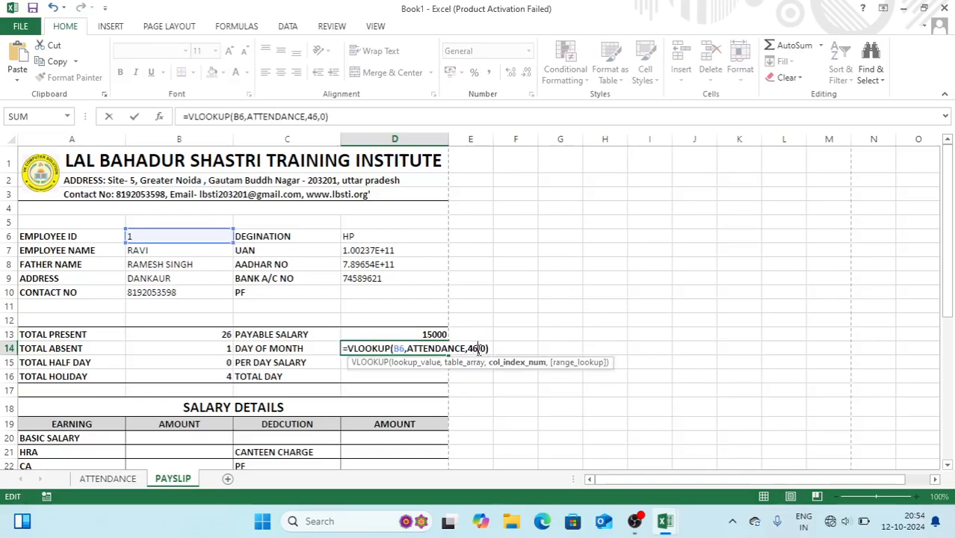
key("Return")
Paste the lookup into D15 and D16, giving per-day salary 483.8709677 and total day from column 48
type("=")
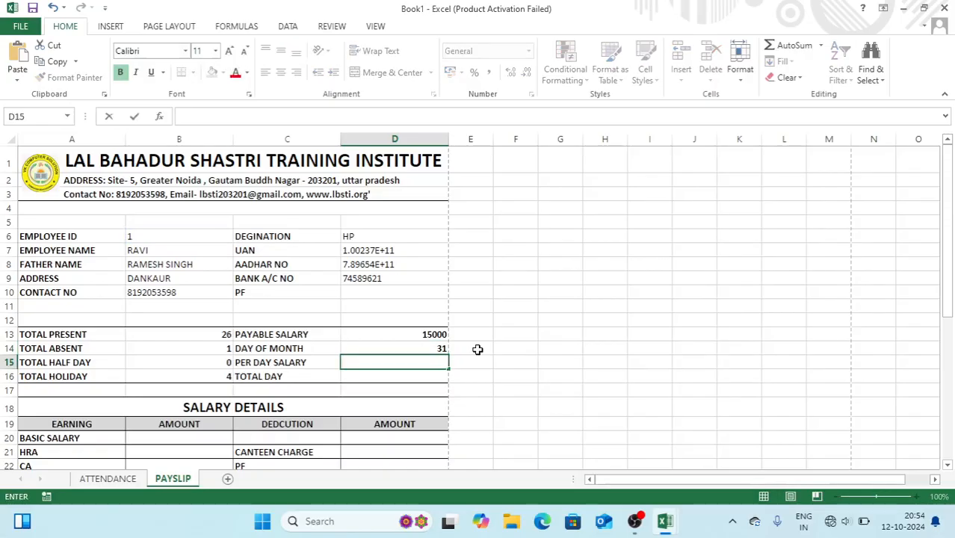
key("ctrl+v")
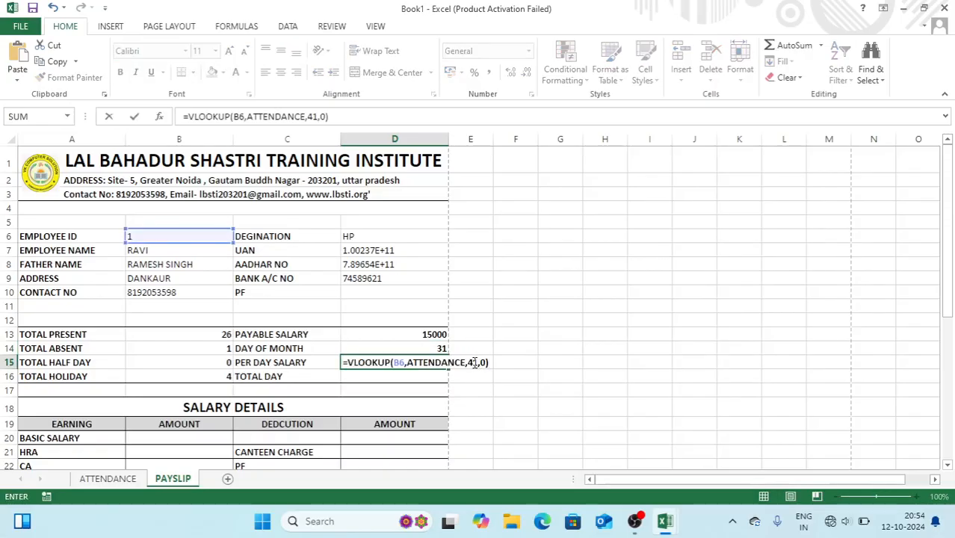
left_click(475, 362)
key("BackSpace")
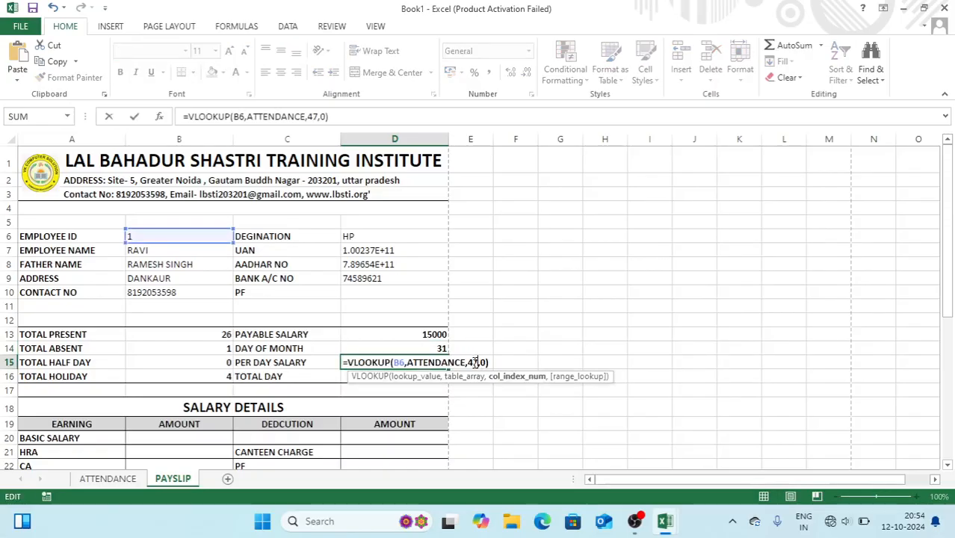
type("2")
key("Return")
key("ctrl+v")
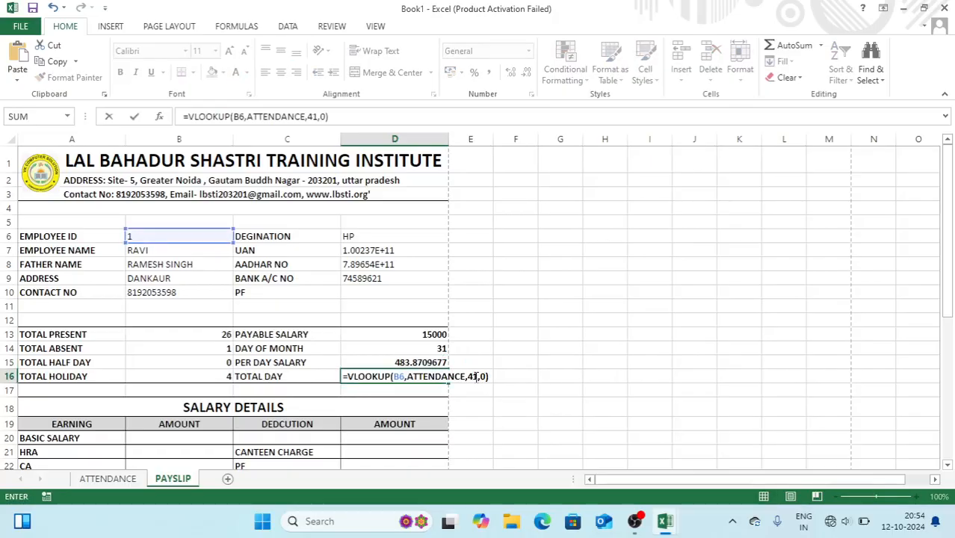
left_click(475, 376)
key("BackSpace")
type("8")
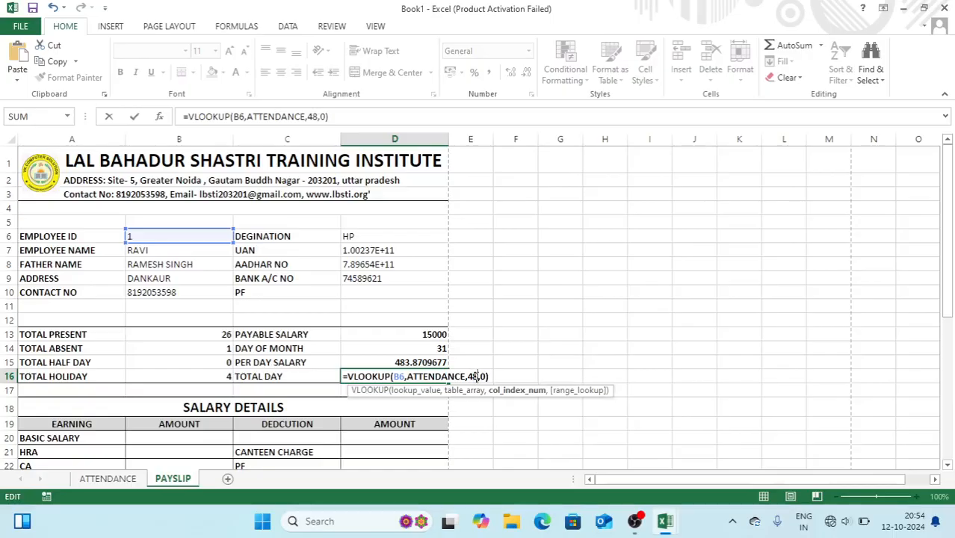
key("Return")
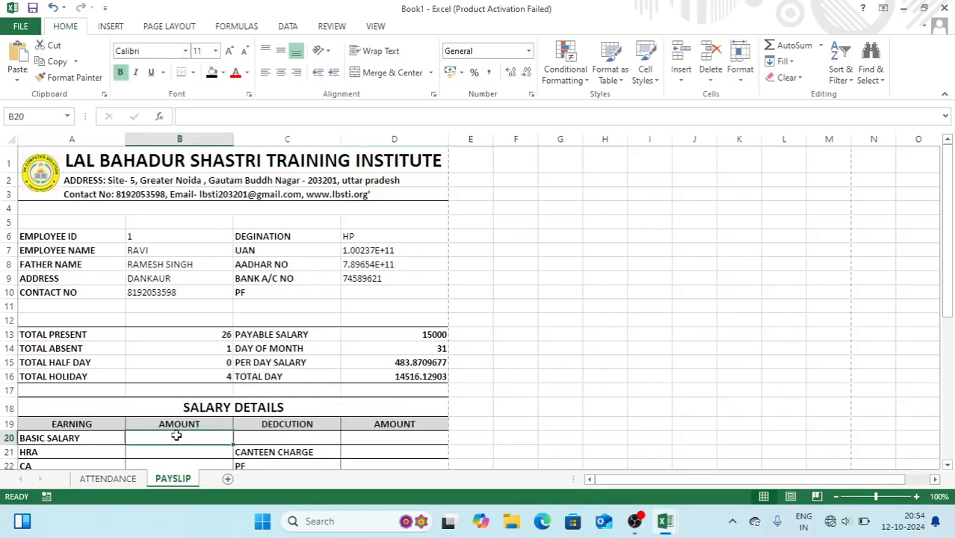
Enter =VLOOKUP(B6,ATTENDANCE,41,0) in basic salary cell B20
type("=VLOOKUP(B6,ATTENDANCE,41,0)")
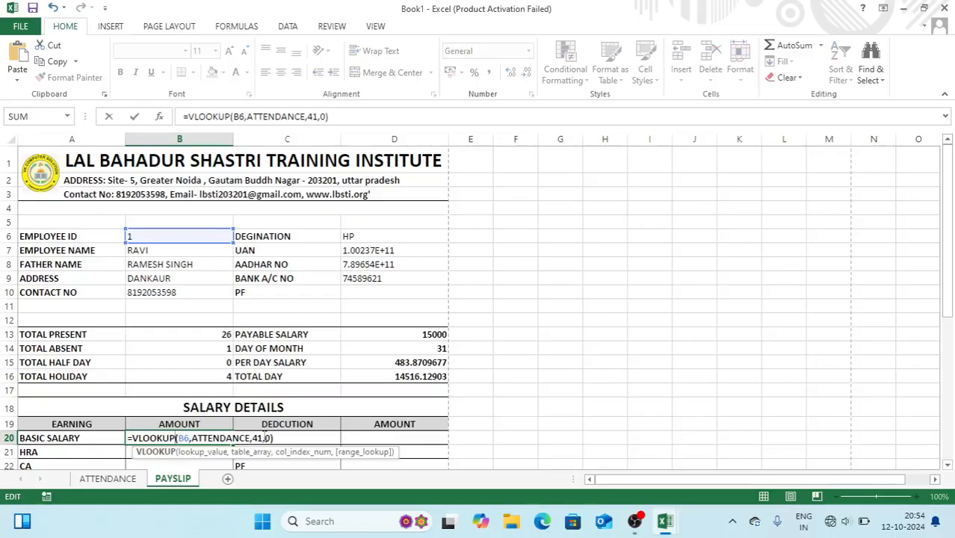
left_click(262, 439)
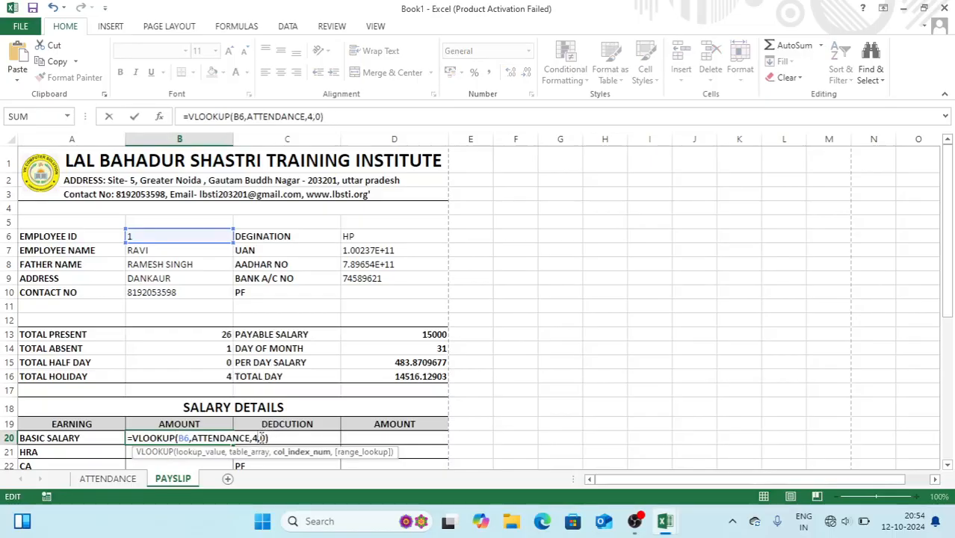
key("Return")
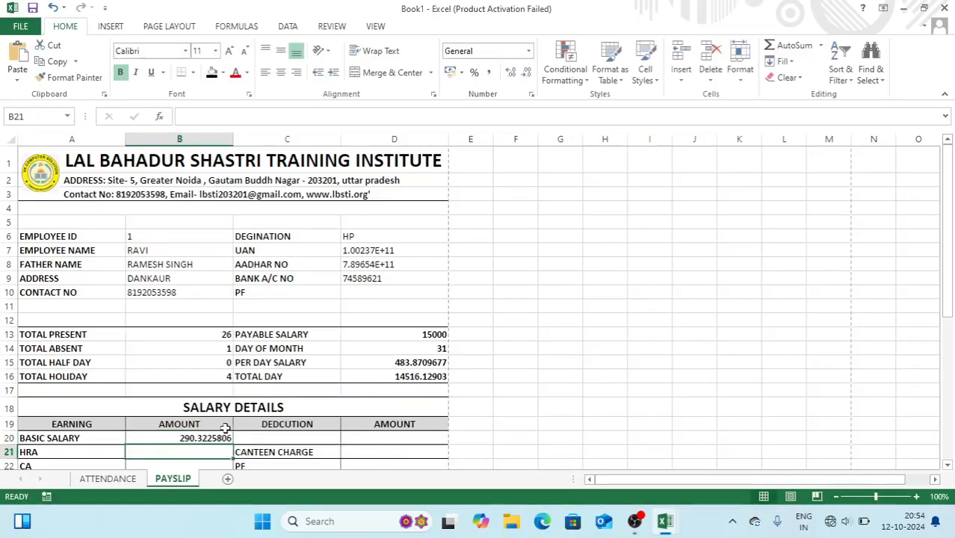
left_click(217, 439)
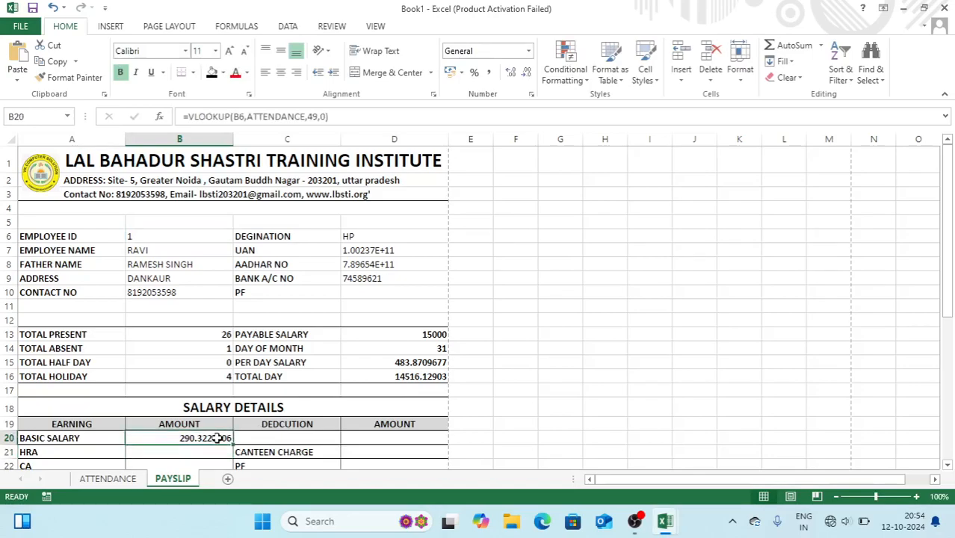
Clear the wrong lookup results from D16 and B20
left_click(389, 382)
key("Delete")
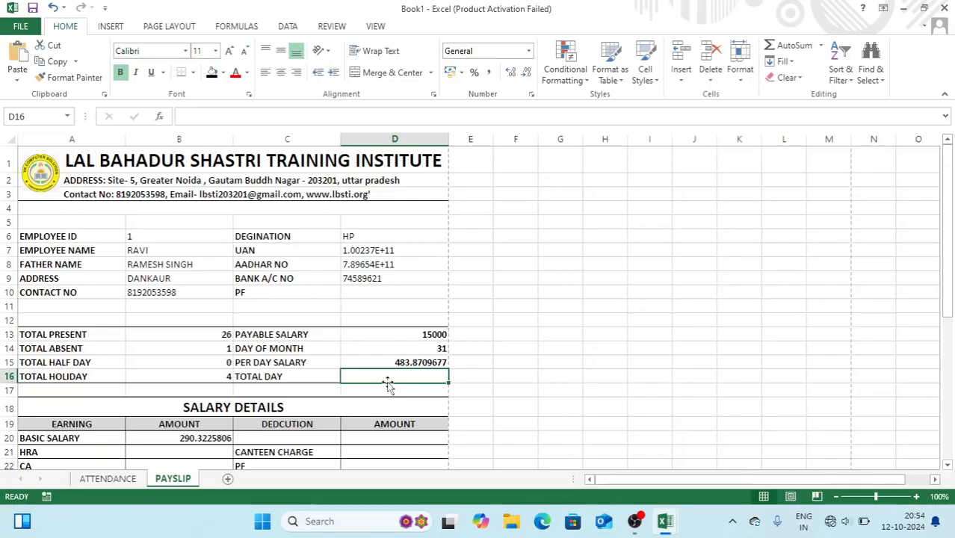
left_click(202, 440)
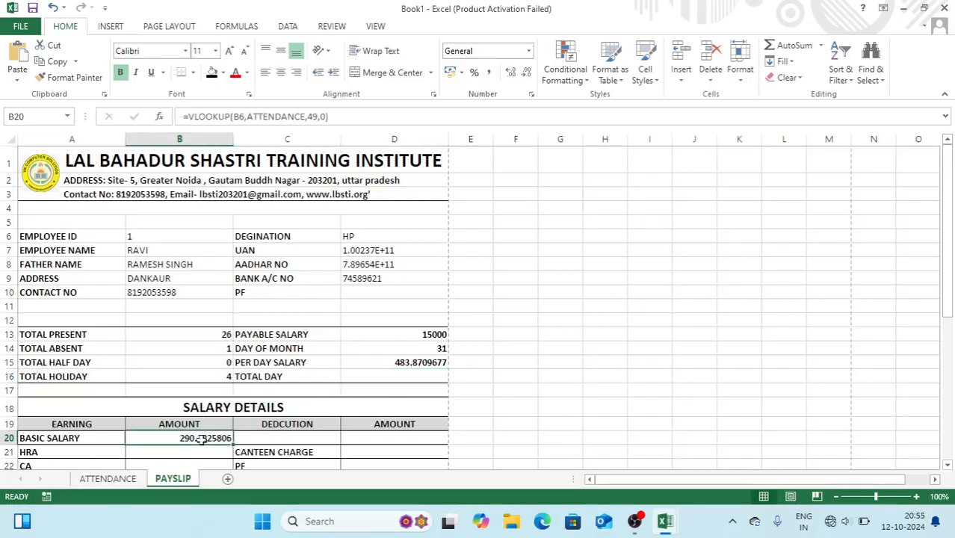
key("Delete")
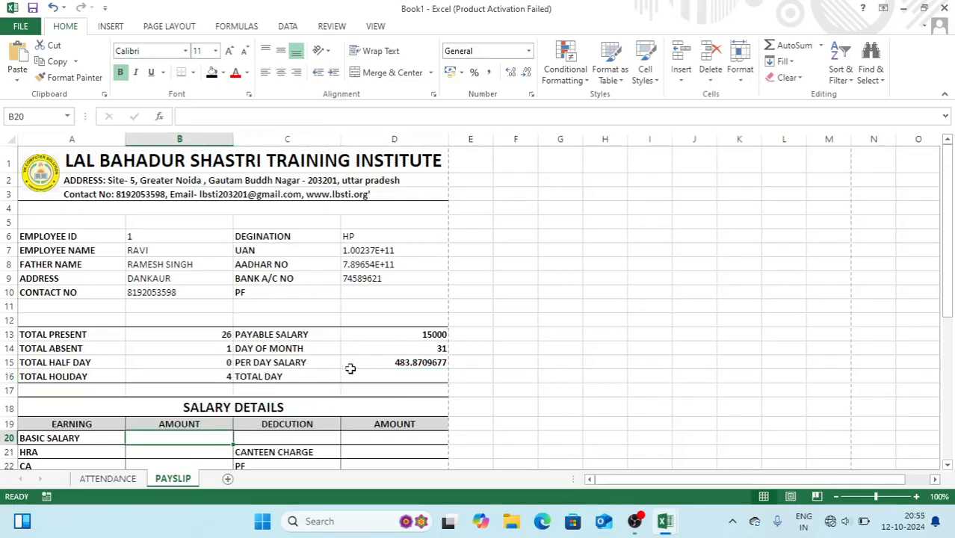
Enter =SUM(B13,B16,B15/2) in D16 so TOTAL DAY shows 30
left_click(376, 379)
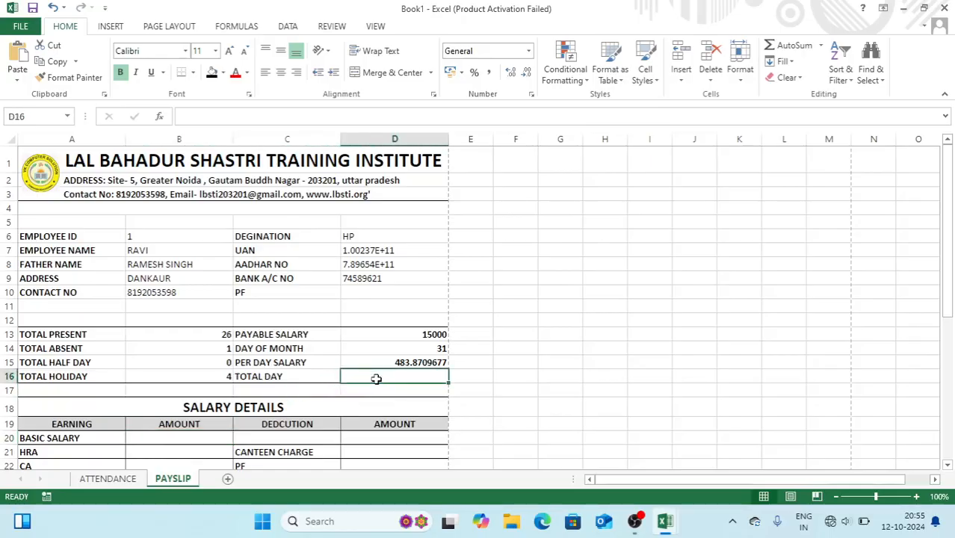
type("=SUM(")
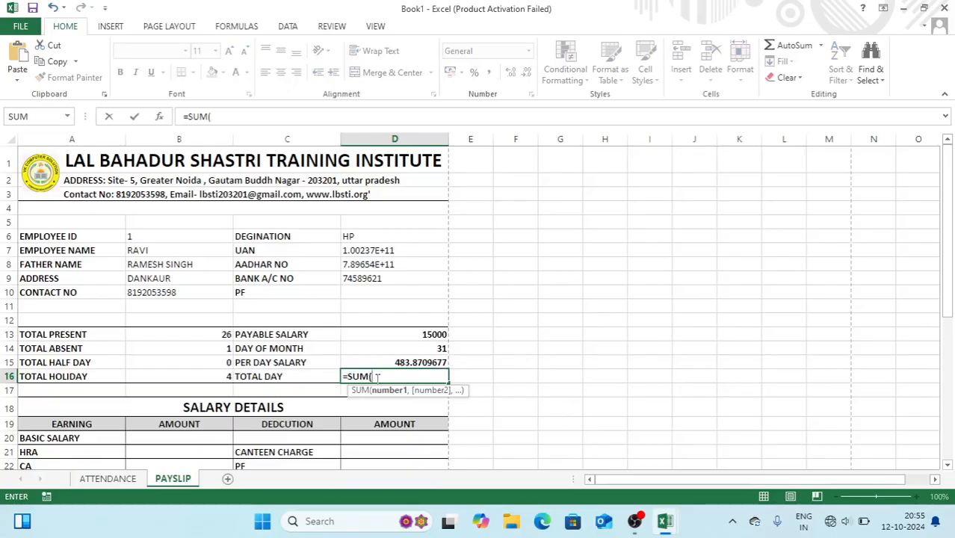
left_click(214, 335)
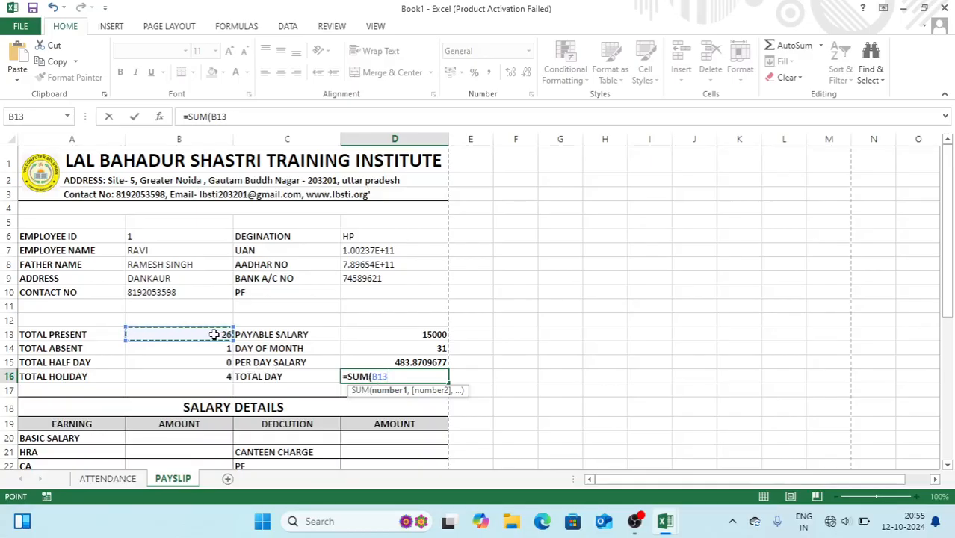
type(",")
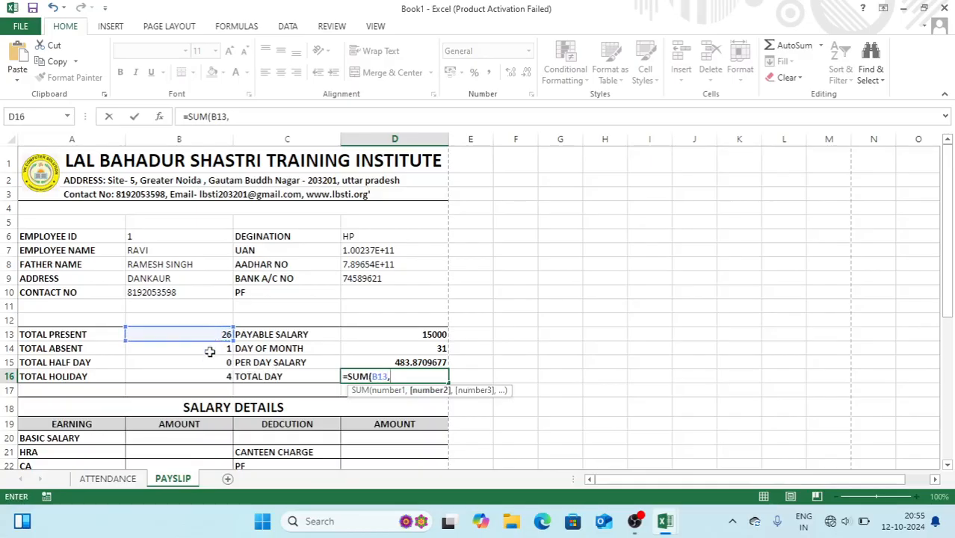
left_click(209, 376)
type(",")
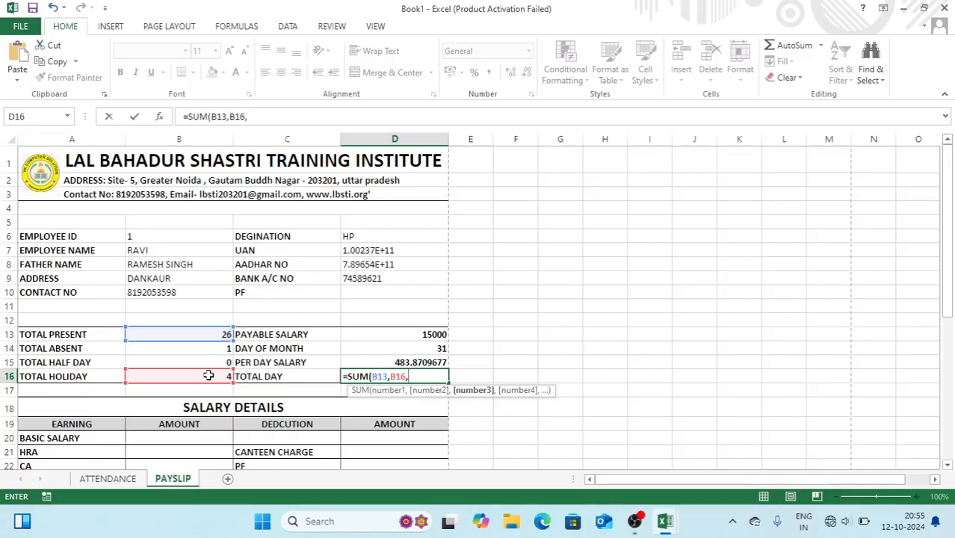
left_click(202, 360)
type("/")
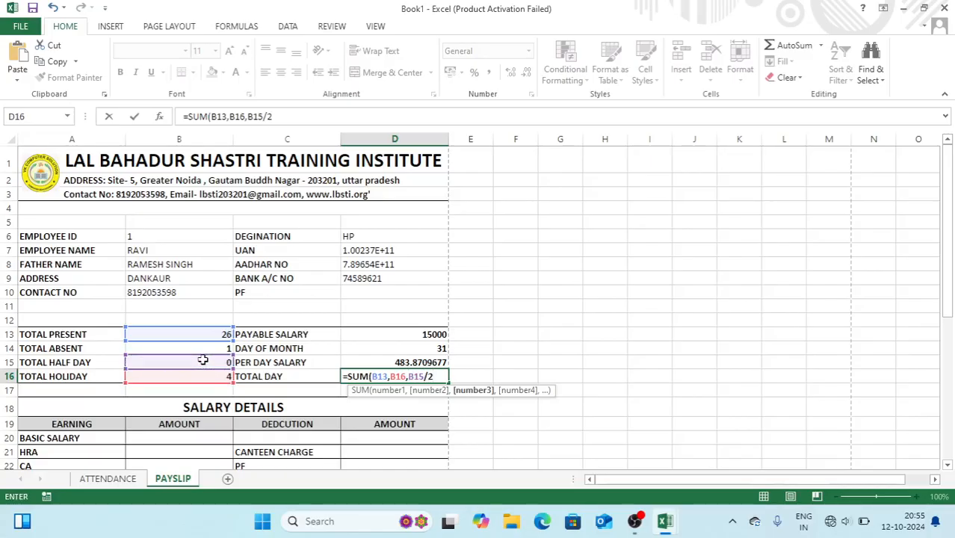
type("2)")
key("Return")
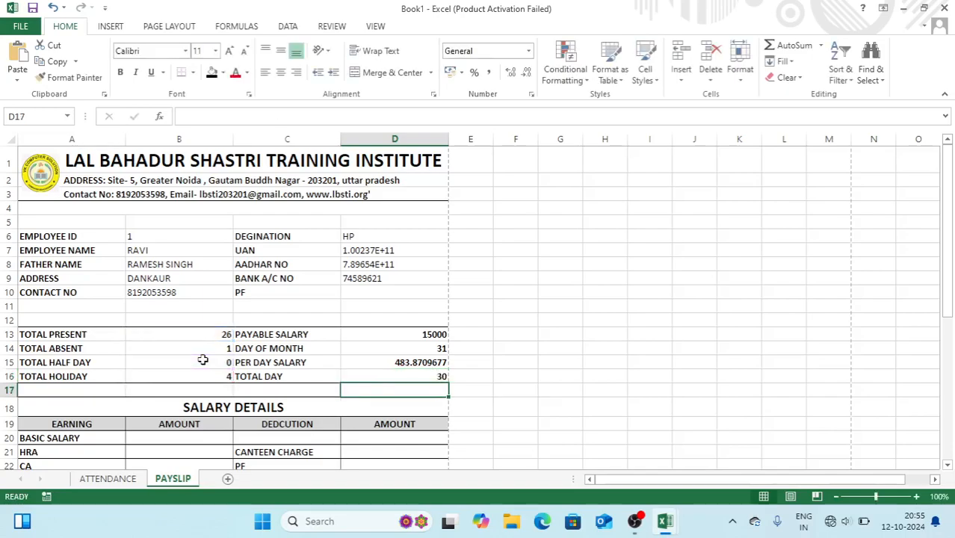
left_click(157, 434)
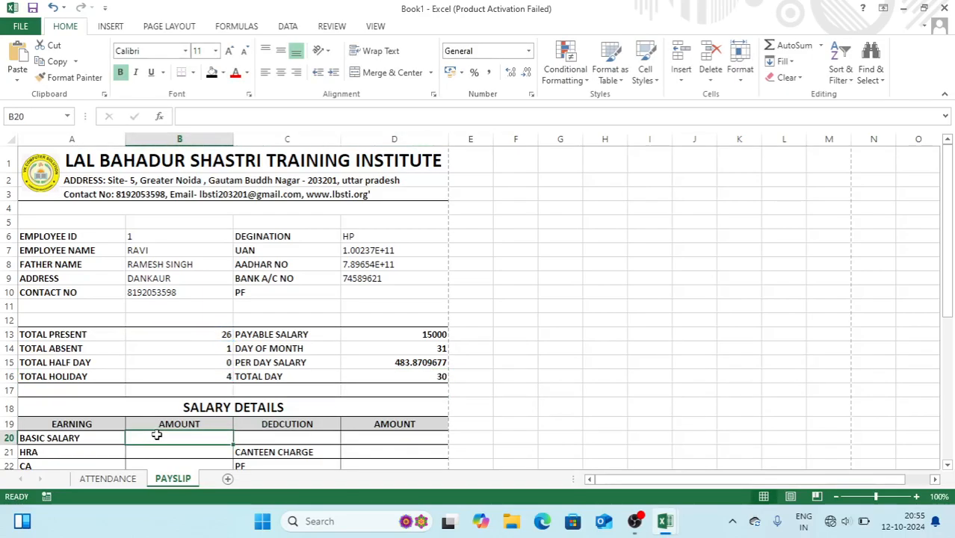
Replace a started SUM with =D16*D15 in B20, giving basic salary 14516.12903
type("=SUM(")
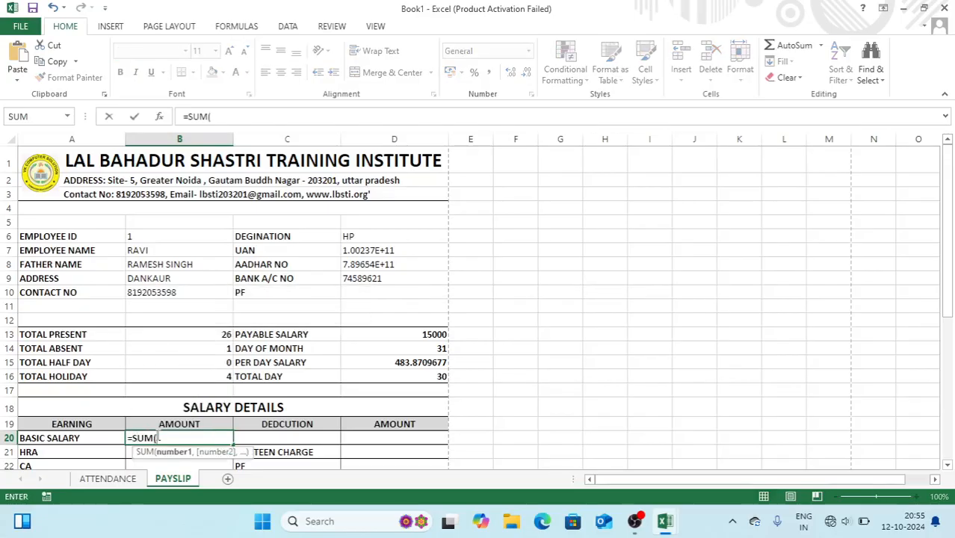
left_click(185, 334)
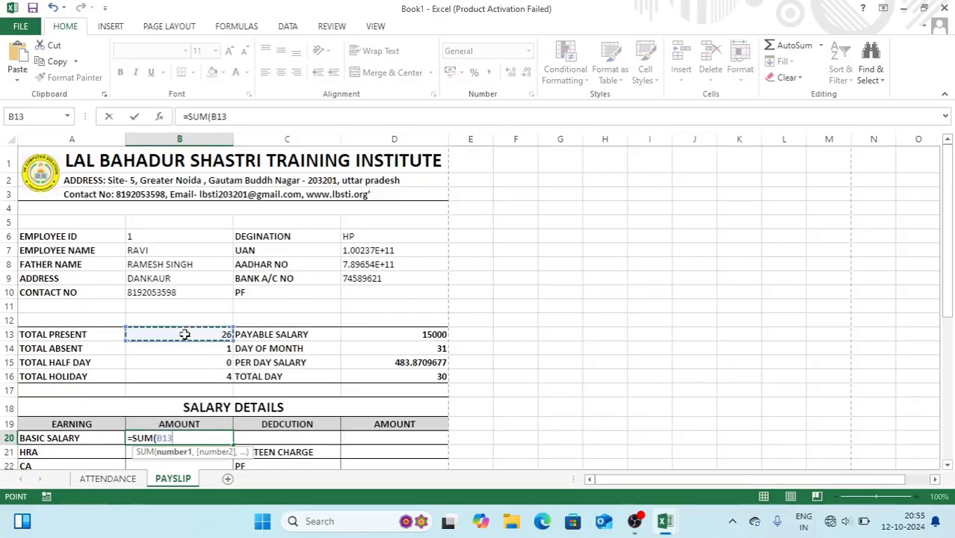
type(",")
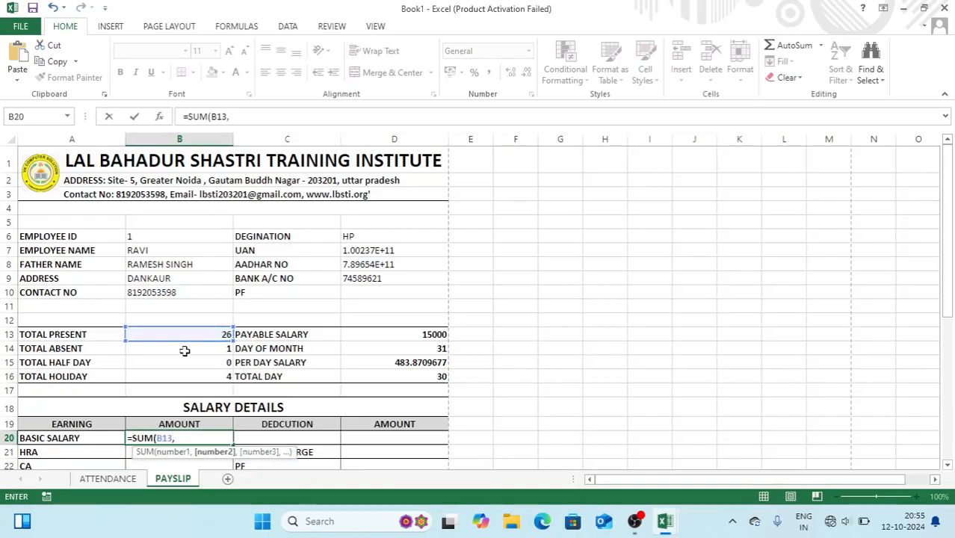
key("BackSpace")
key("BackSpace")
key("BackSpace")
key("BackSpace")
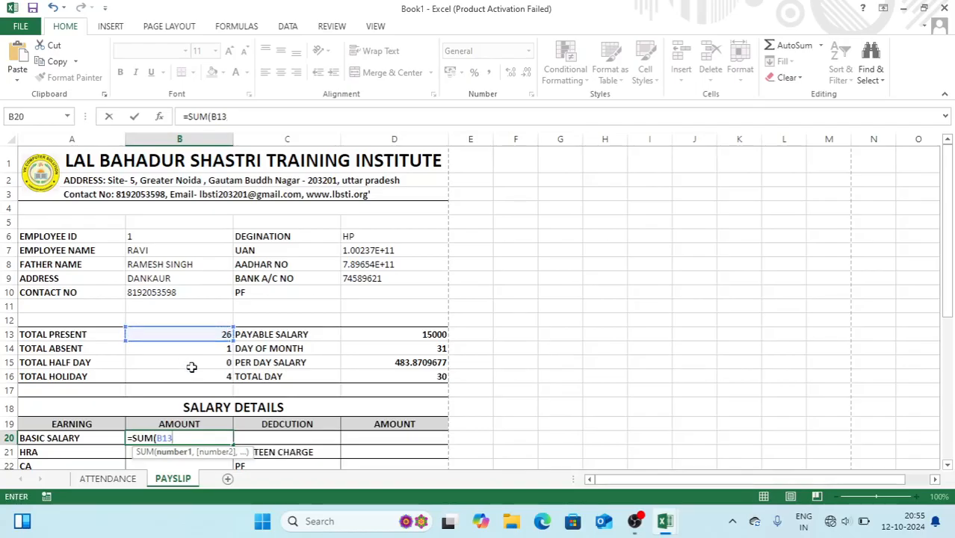
key("BackSpace")
key("BackSpace")
key("BackSpace")
key("BackSpace")
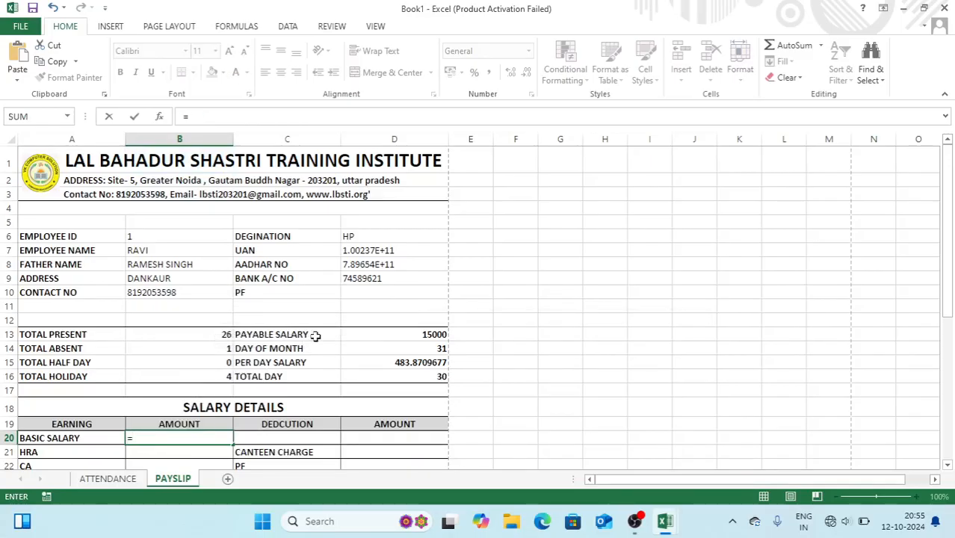
left_click(378, 376)
type("*")
left_click(385, 361)
key("Return")
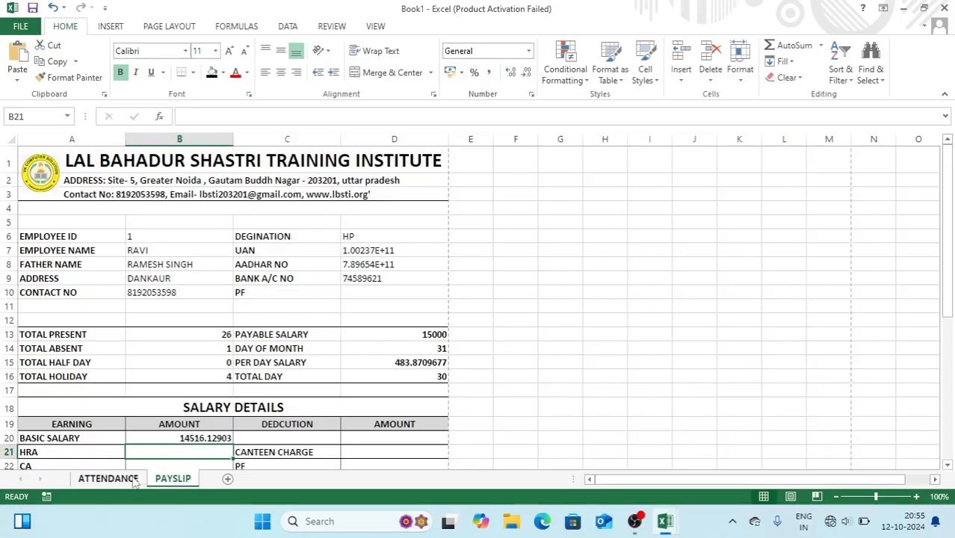
Check the basic salary formula in AV6 on the ATTENDANCE sheet
left_click(108, 478)
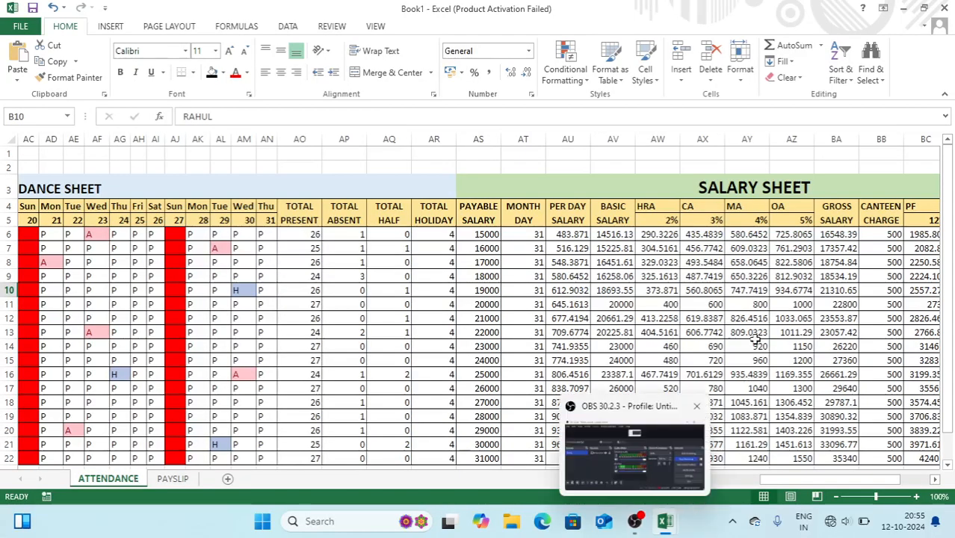
left_click(613, 234)
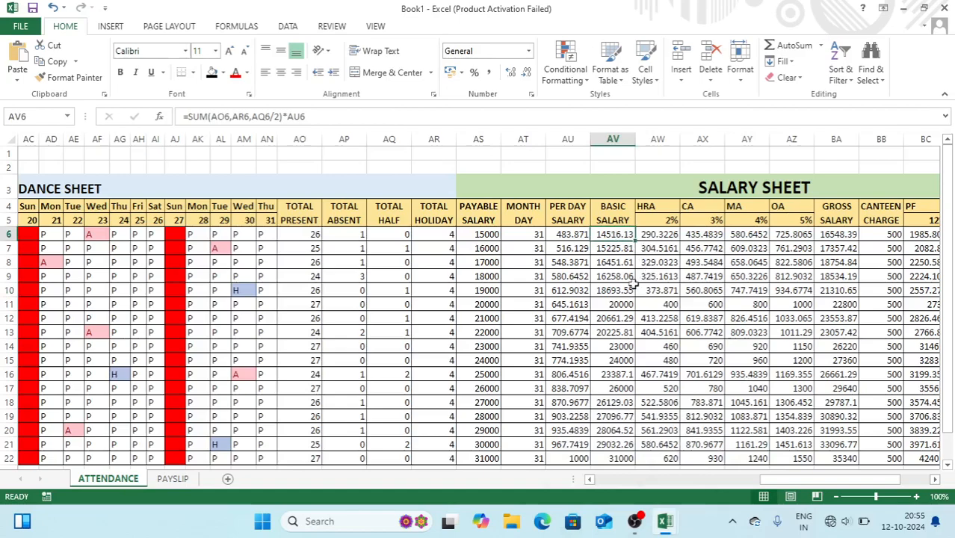
left_click(176, 481)
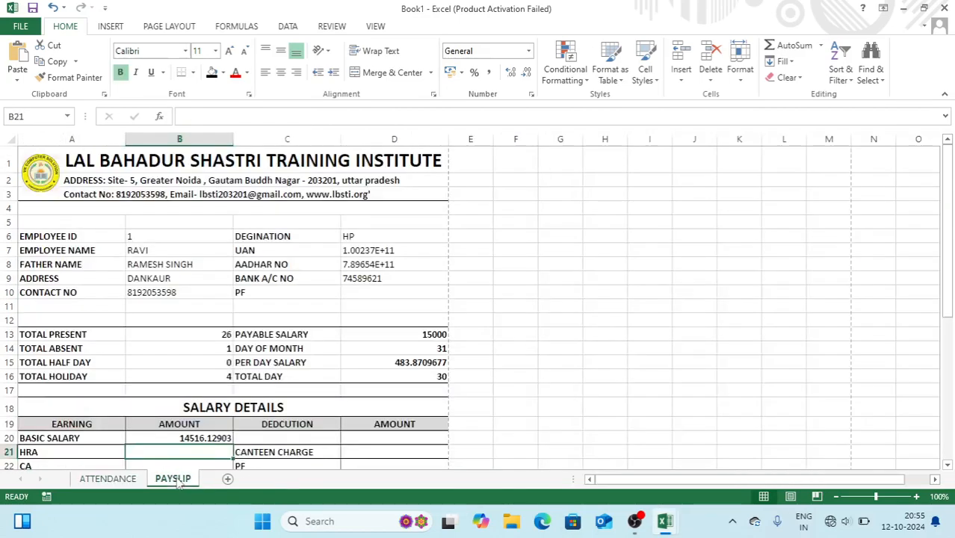
Show B20's basic salary with two decimals as 14516.13
left_click(213, 437)
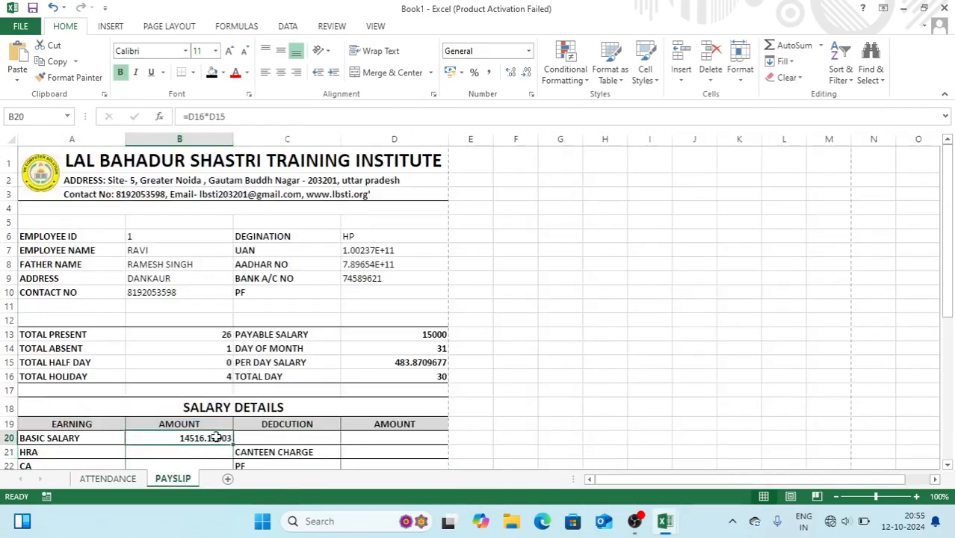
left_click(527, 73)
left_click(527, 73)
left_click(527, 74)
left_click(527, 73)
left_click(527, 73)
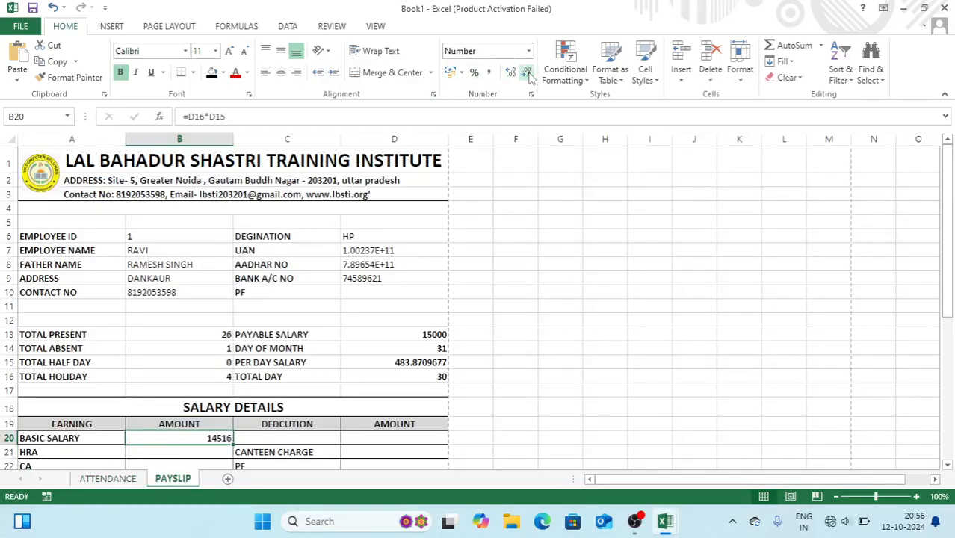
left_click(511, 73)
left_click(511, 74)
left_click(546, 211)
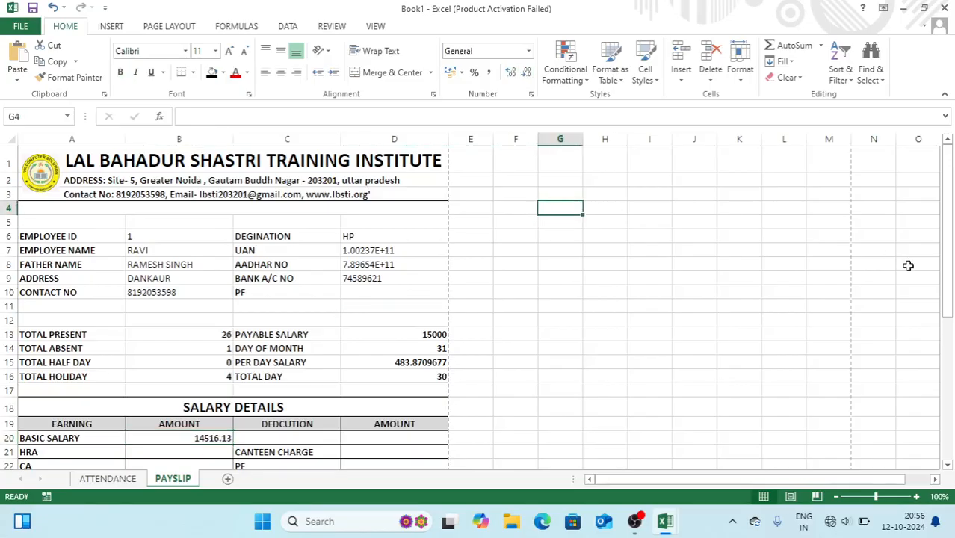
Scroll the payslip and bring up the ATTENDANCE sheet
left_click(949, 268)
left_click_drag(948, 284, 949, 305)
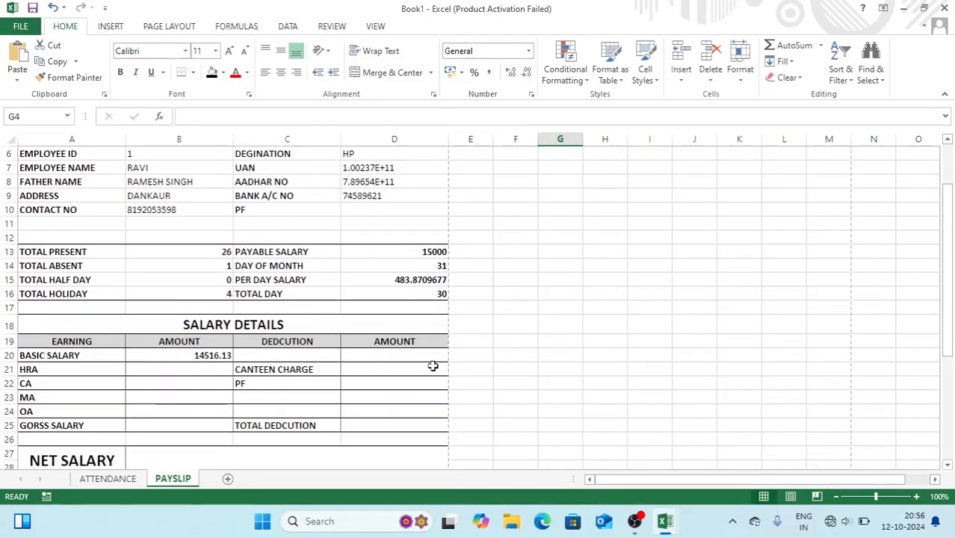
left_click(108, 479)
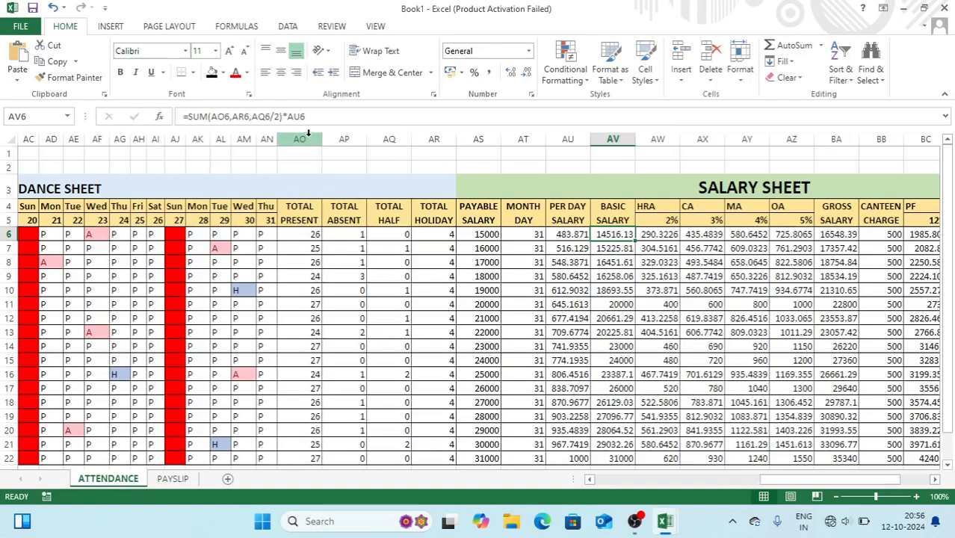
Count across the ATTENDANCE columns to locate the HRA column
left_click(309, 134)
left_click(347, 139)
left_click(386, 139)
left_click(431, 138)
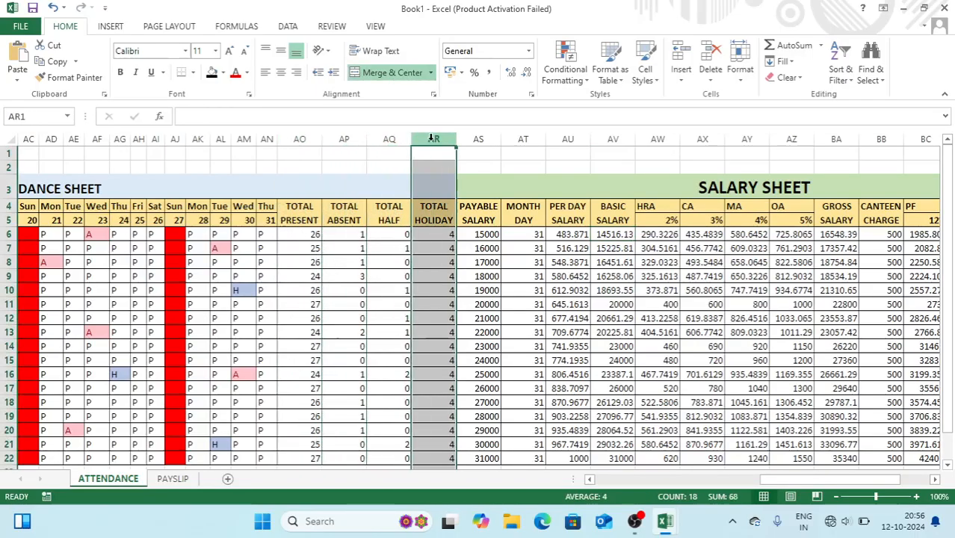
left_click(479, 139)
left_click(518, 138)
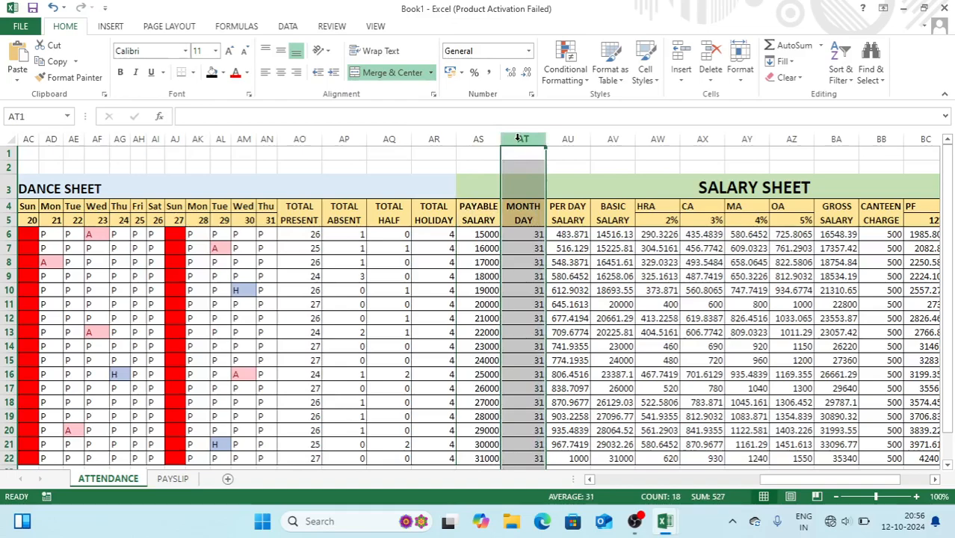
left_click(614, 137)
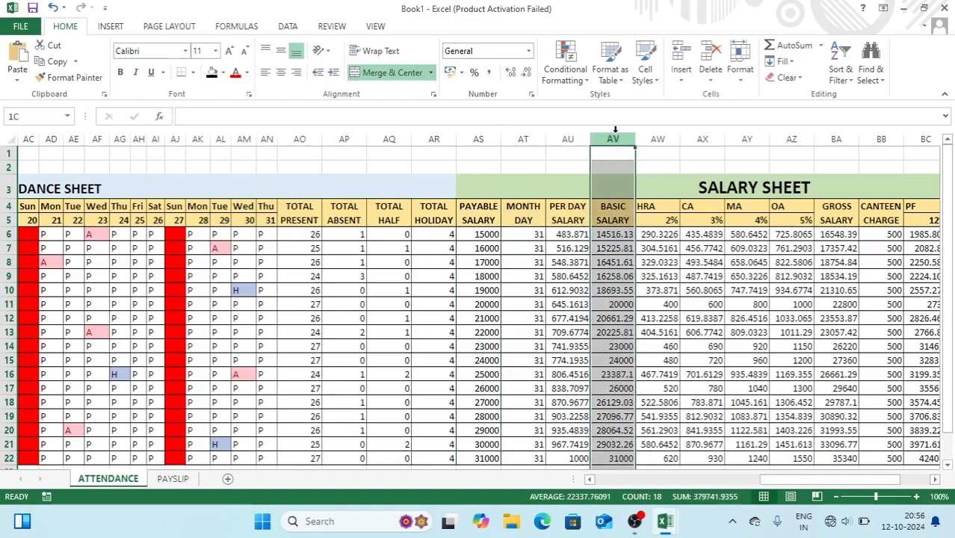
left_click(655, 137)
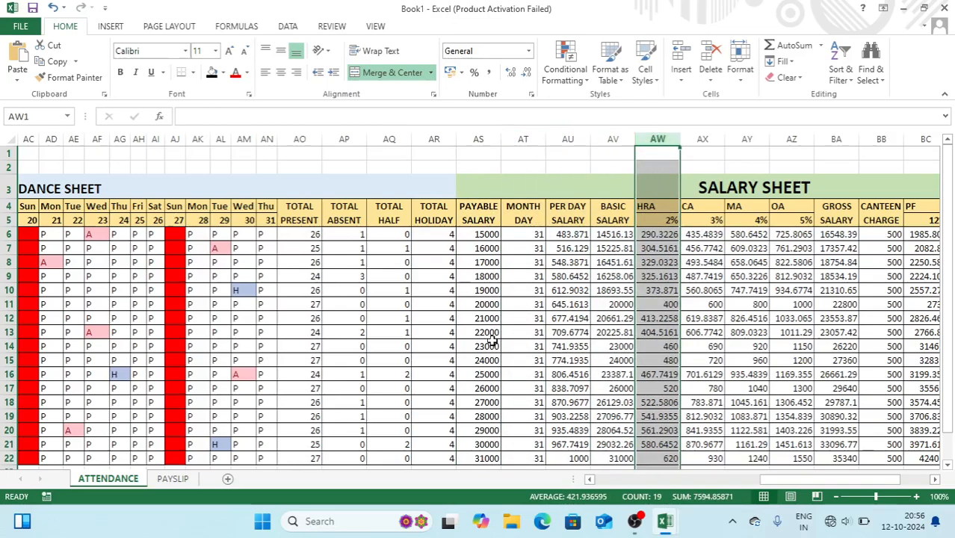
Enter =VLOOKUP(B6,ATTENDANCE,49,0) in HRA cell B21 on PAYSLIP
left_click(173, 479)
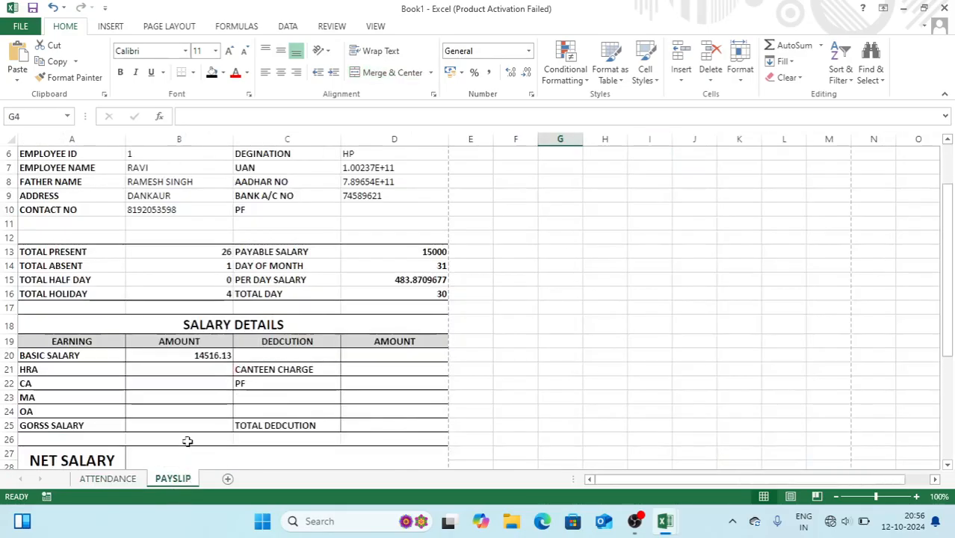
left_click(179, 371)
type("=V;")
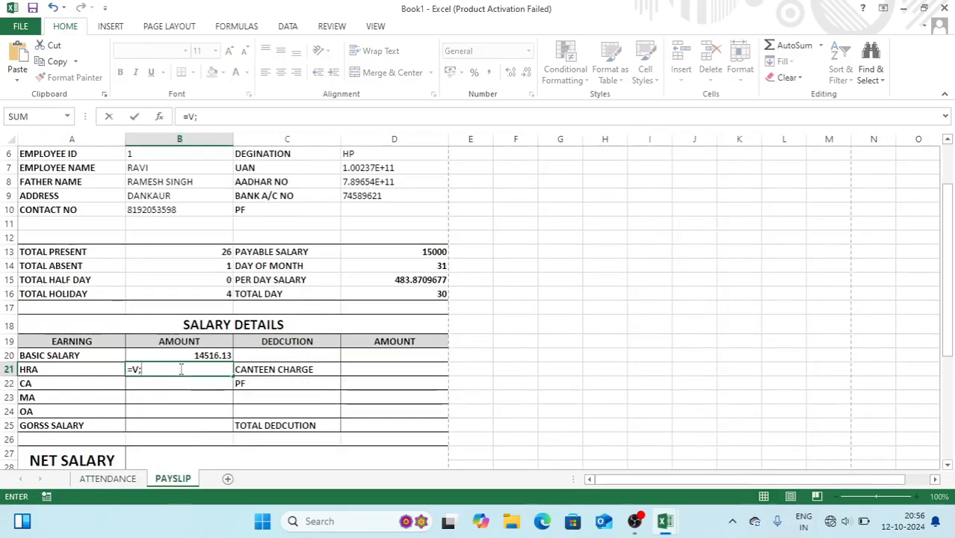
key("BackSpace")
type("LOOKUP(")
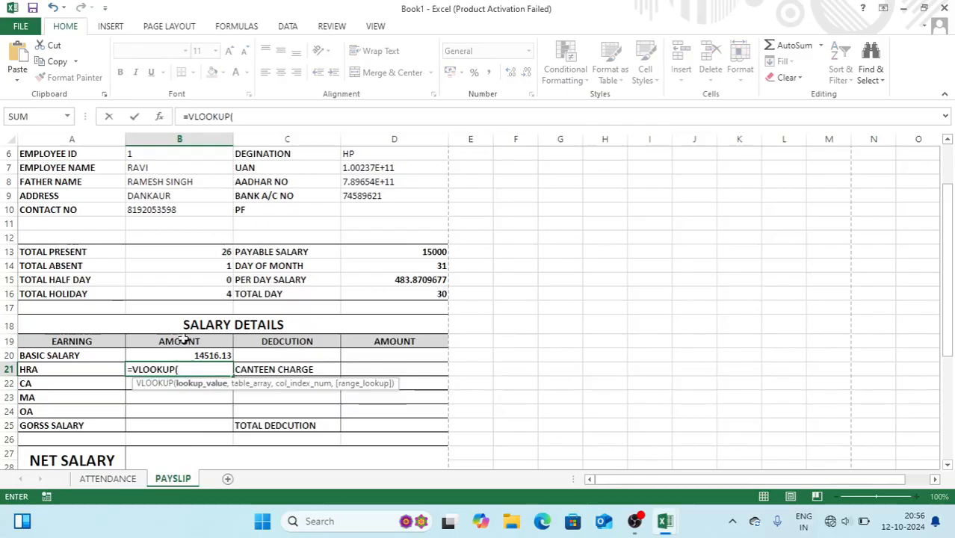
left_click(181, 153)
type(",")
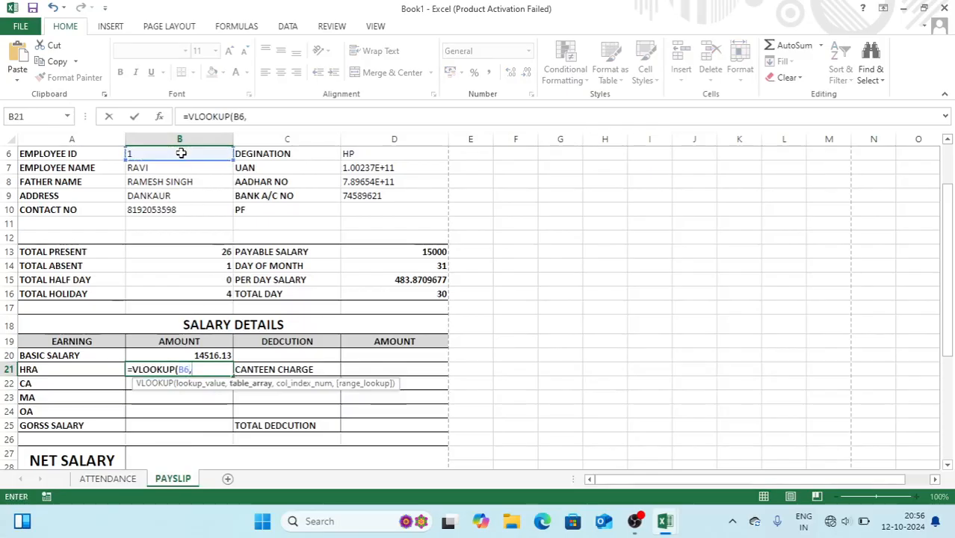
type("ATT")
key("Tab")
type(",49,0")
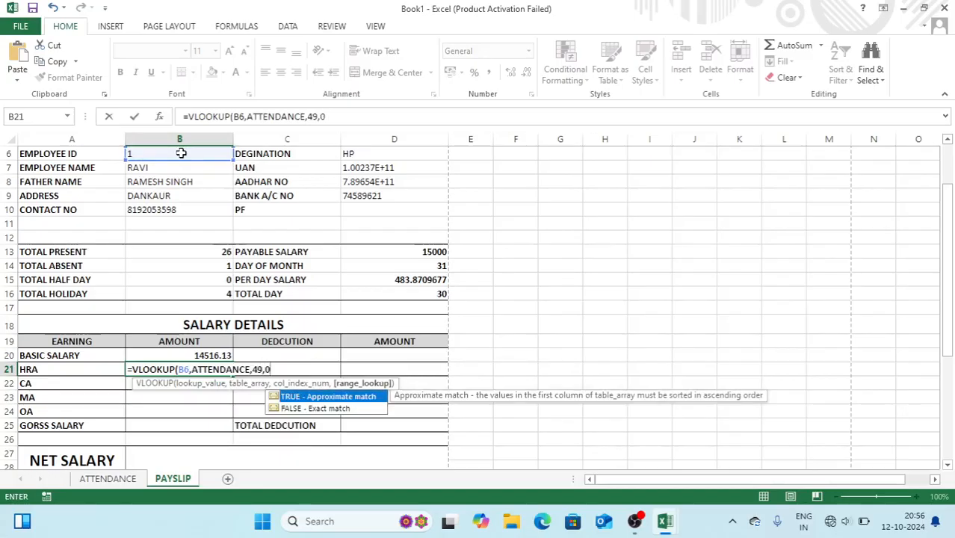
key("Return")
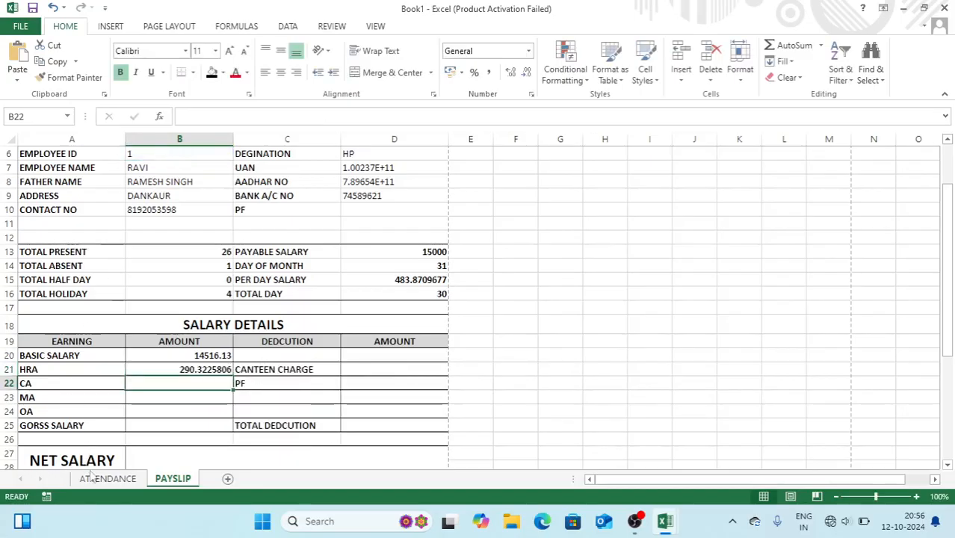
Verify against ATTENDANCE, then copy B21's HRA formula into the CA cell B22
left_click(105, 478)
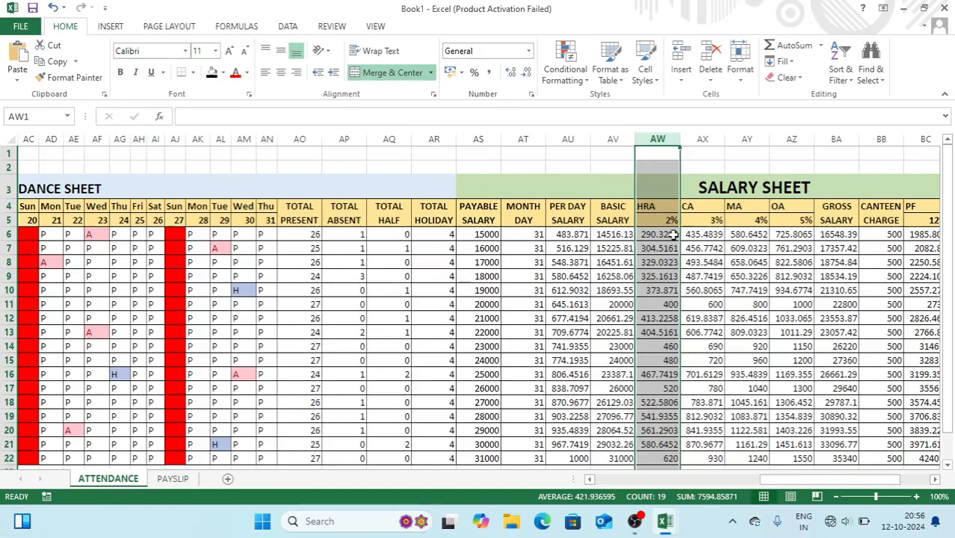
left_click(187, 480)
left_click(183, 370)
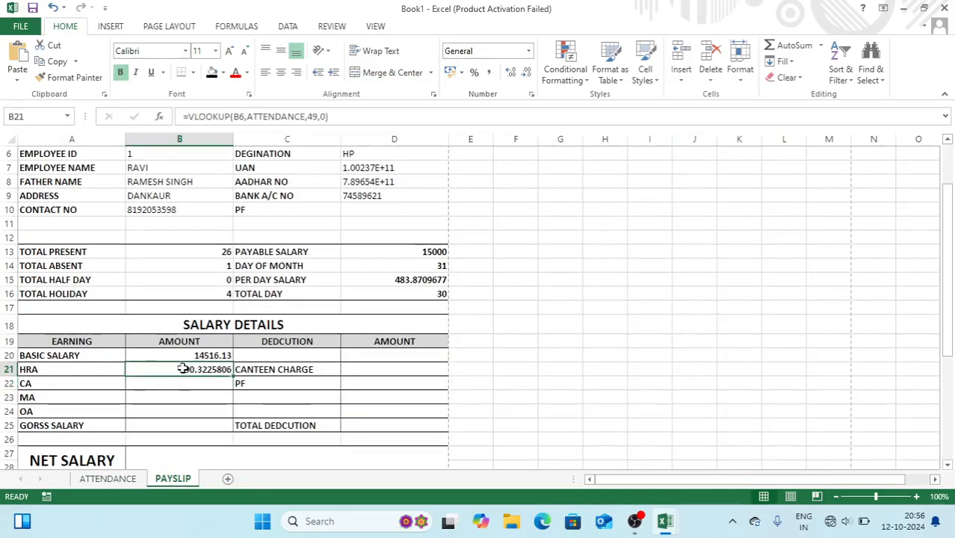
left_click_drag(332, 116, 134, 107)
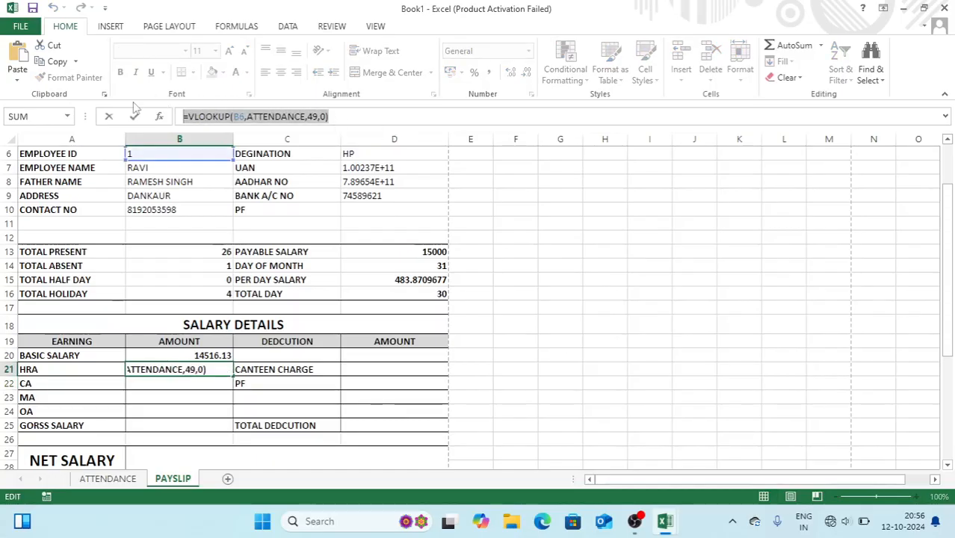
key("ctrl+c")
key("Return")
key("ctrl+v")
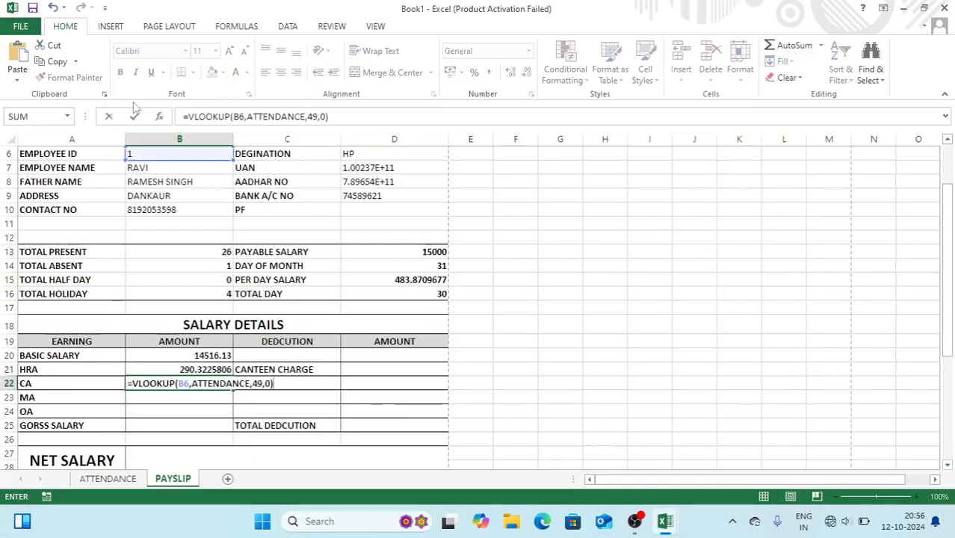
Set the lookup column to 50 for CA (435.483871) and 51 for MA (580.6451613)
left_click(260, 383)
key("BackSpace")
key("BackSpace")
type("50")
key("Return")
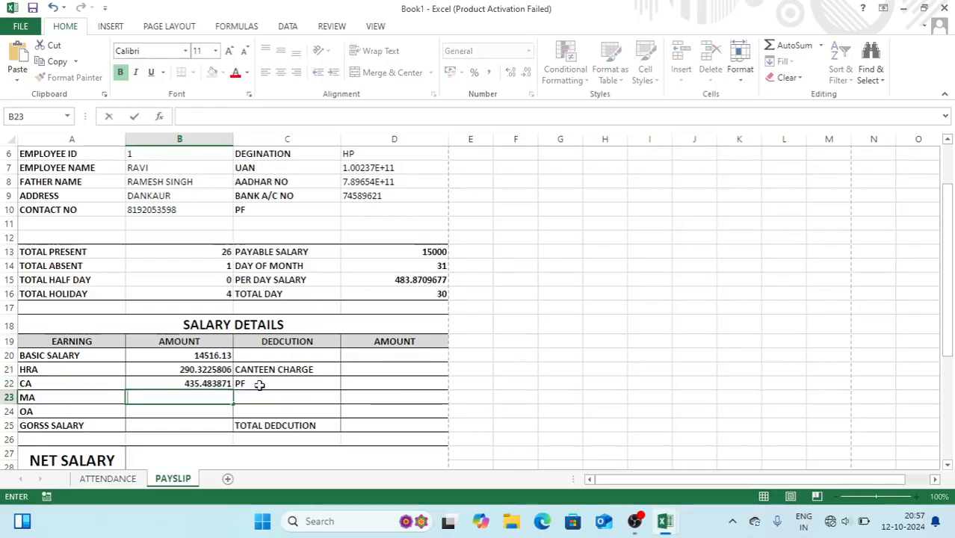
key("ctrl+v")
left_click(260, 397)
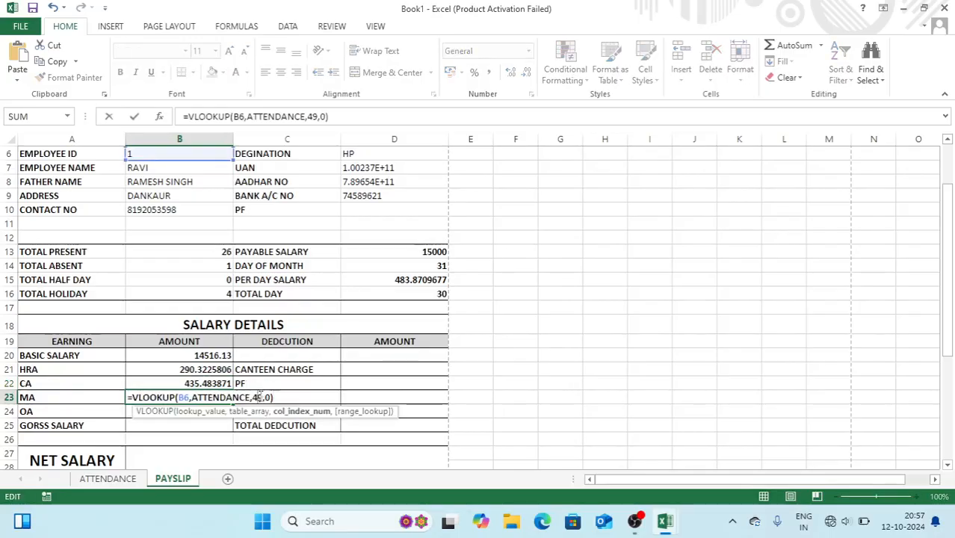
key("BackSpace")
key("BackSpace")
type("51")
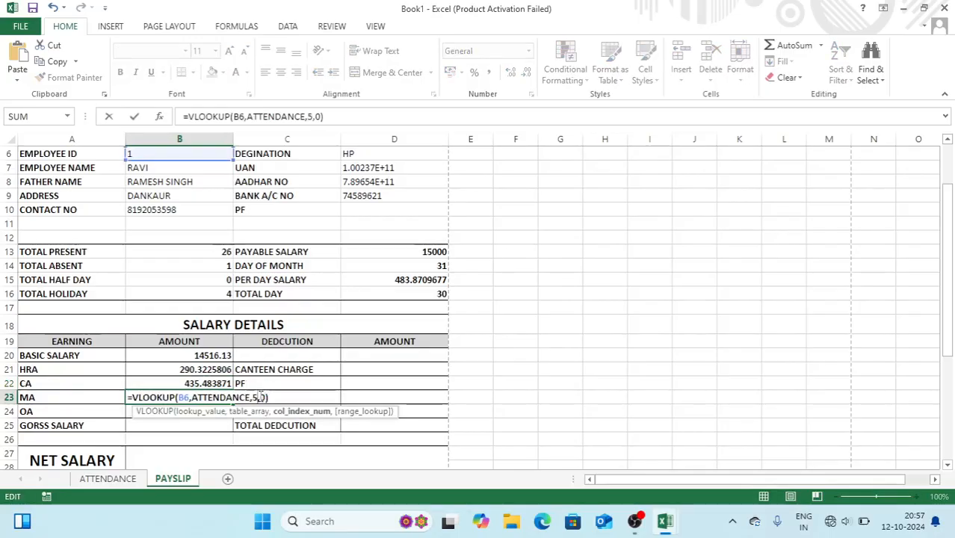
key("Return")
Paste lookups for OA (725.8064516) and gross salary (16548.3871), editing column indexes to 50 and 51
key("ctrl+v")
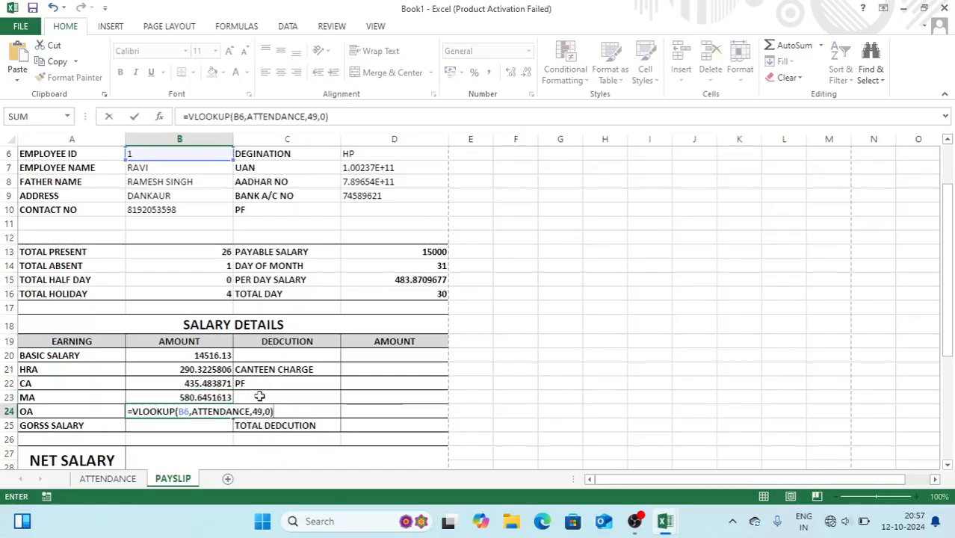
left_click(260, 412)
key("BackSpace")
key("BackSpace")
type("50")
key("Return")
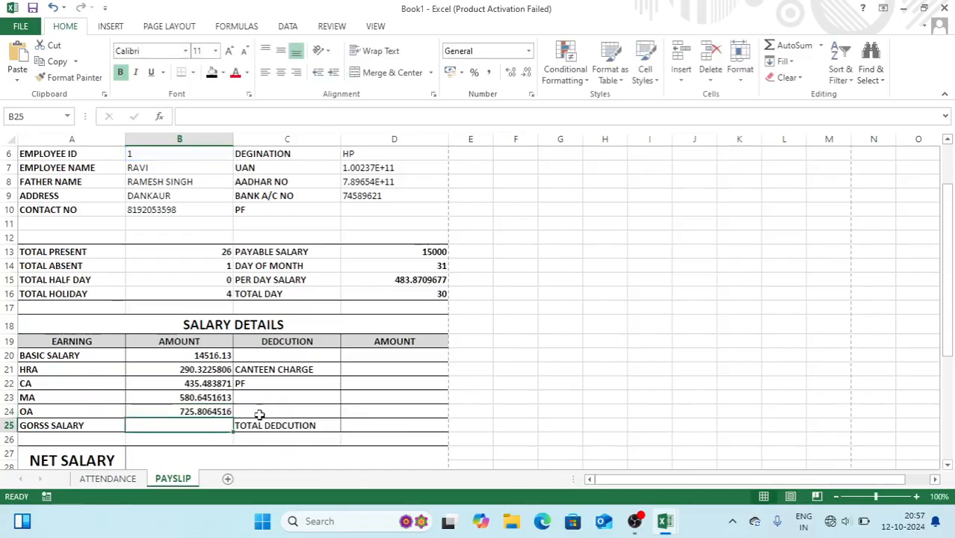
key("ctrl+v")
left_click(258, 424)
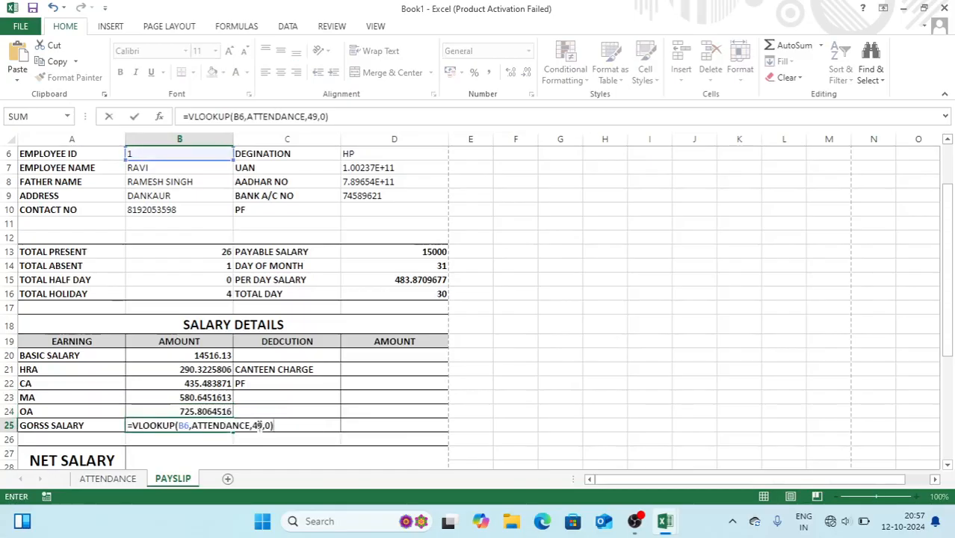
left_click(257, 426)
key("BackSpace")
key("BackSpace")
type("51")
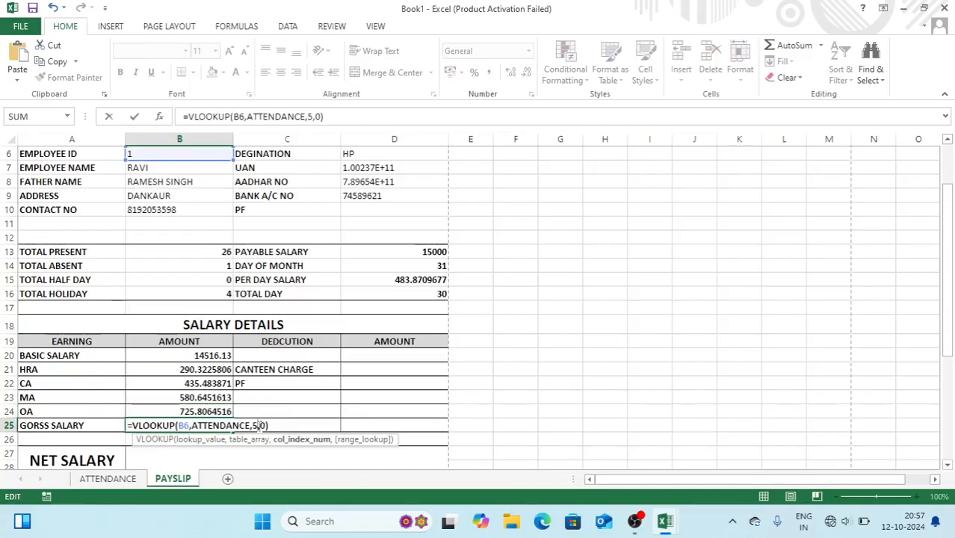
key("Return")
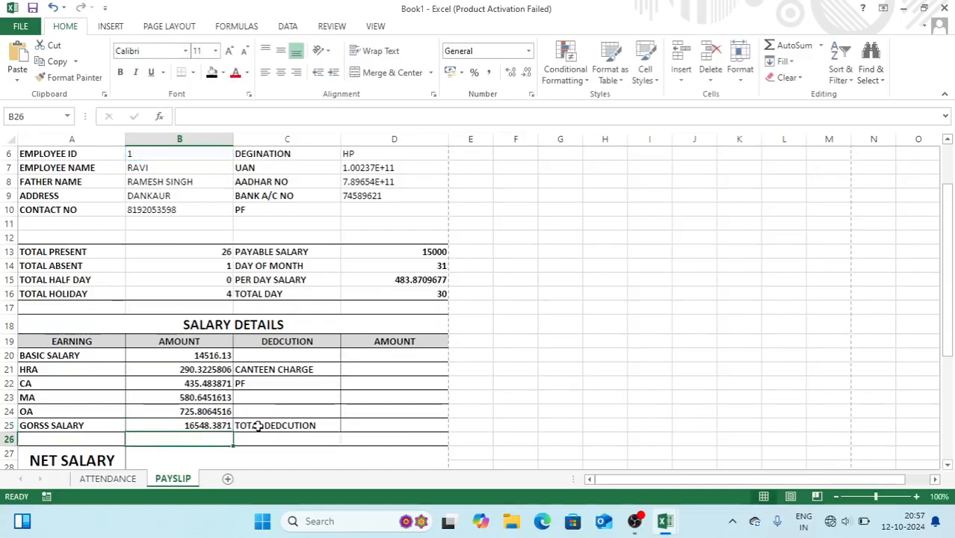
Look up canteen charge in D21 using column index 54, showing 500
left_click(371, 368)
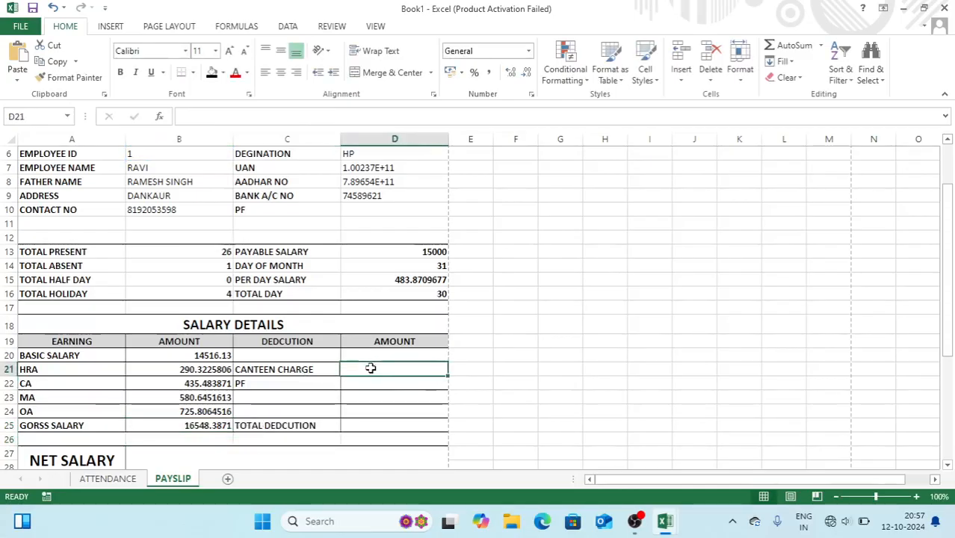
double_click(372, 368)
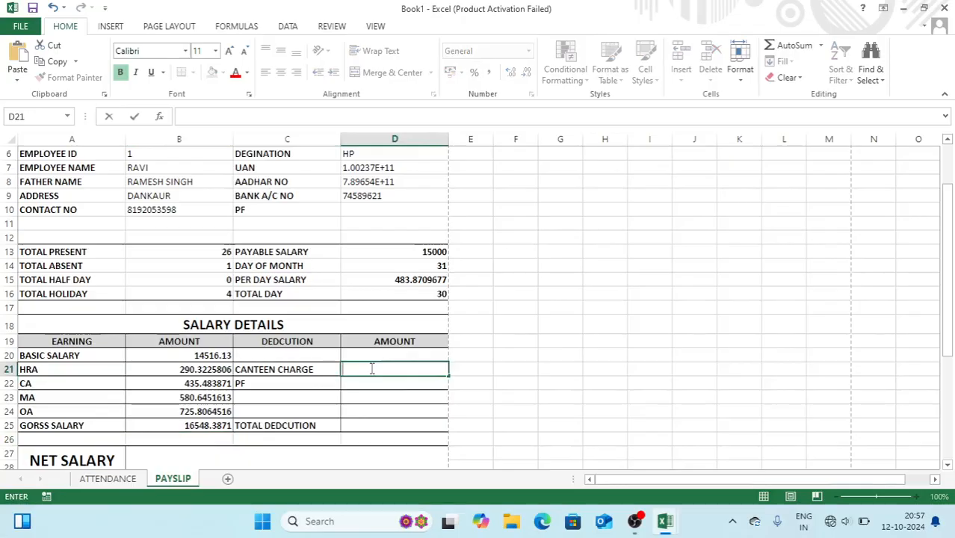
key("ctrl+v")
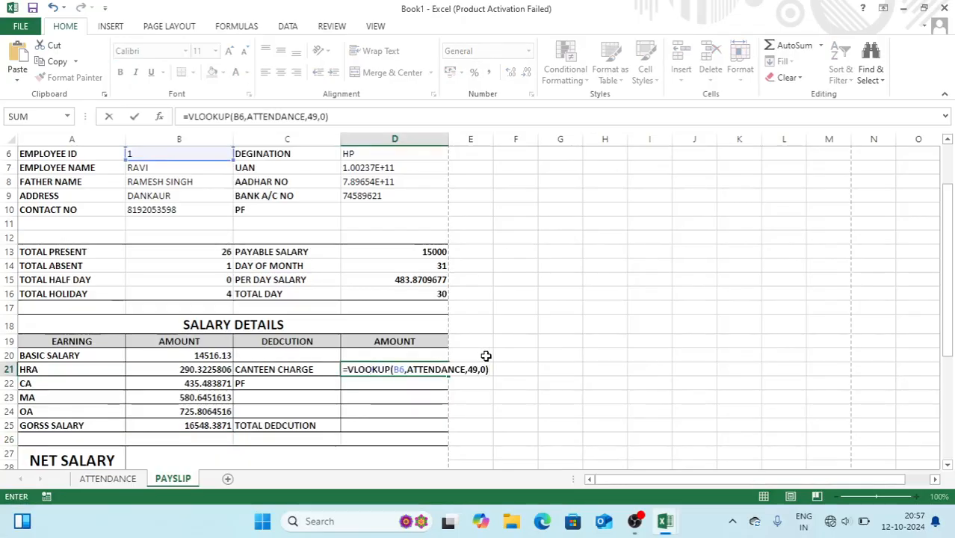
left_click(472, 368)
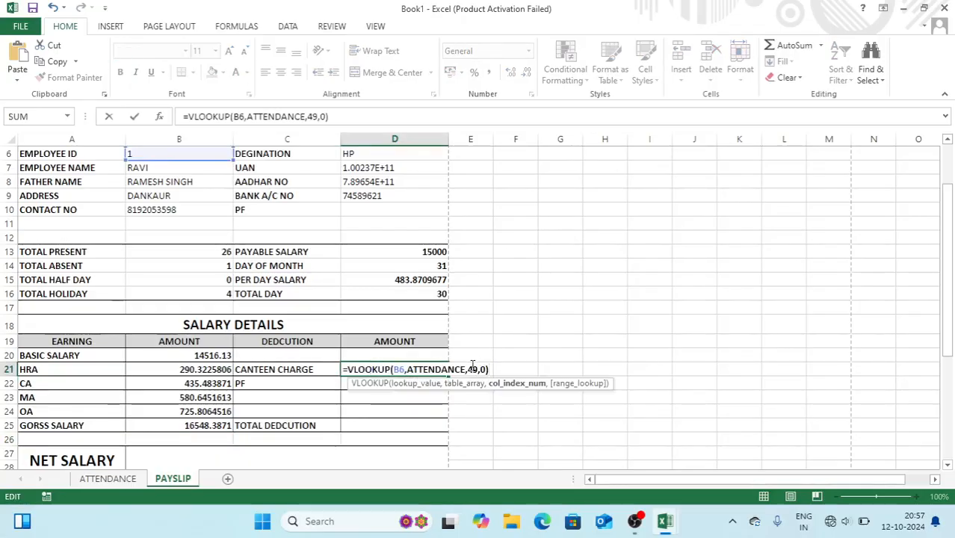
key("BackSpace")
key("BackSpace")
type("54")
key("Return")
Paste the lookup into PF cell D22 with column index 50, giving 1985.806452
key("F2")
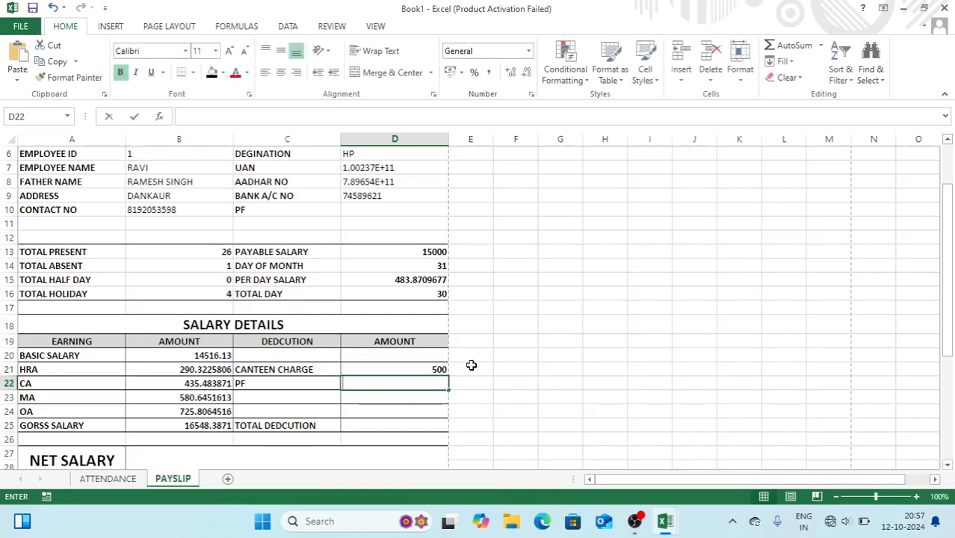
key("ctrl+v")
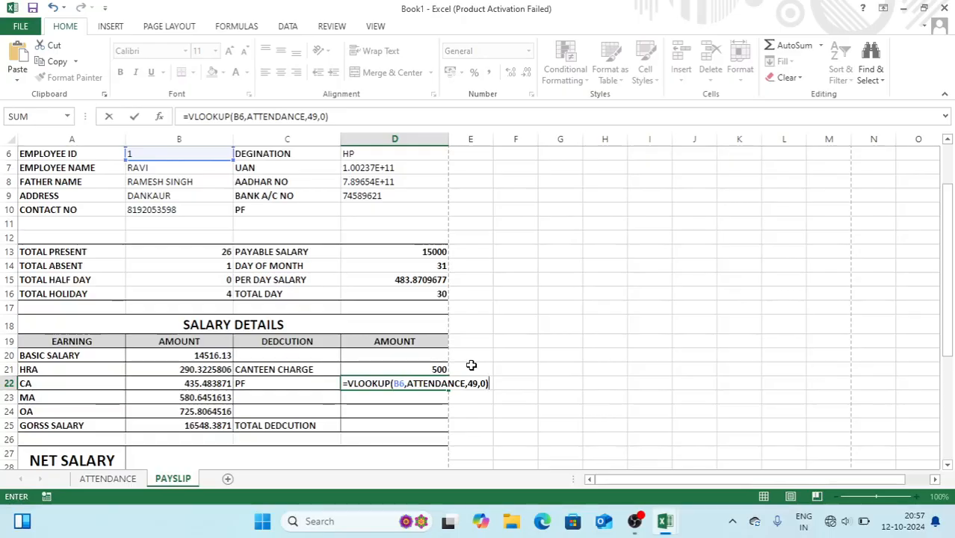
key("Left")
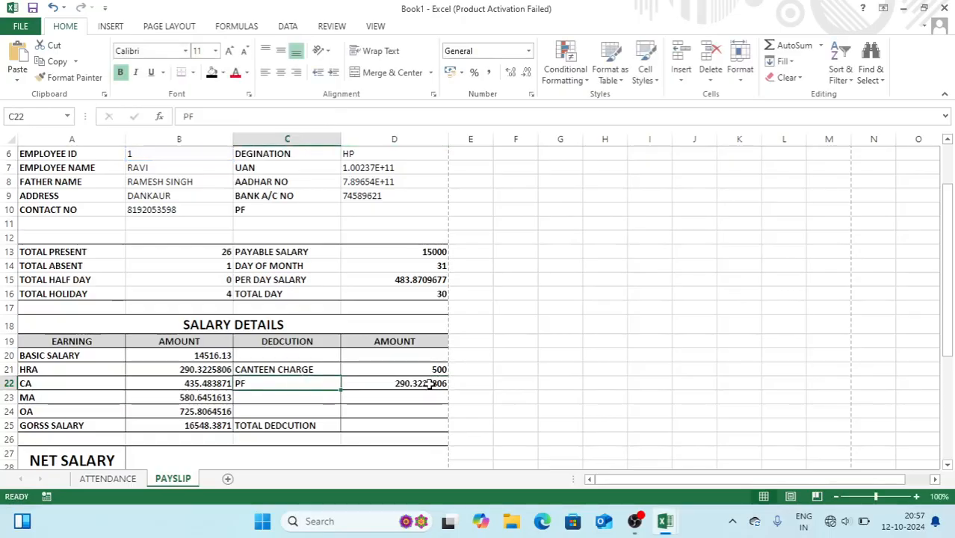
left_click(428, 384)
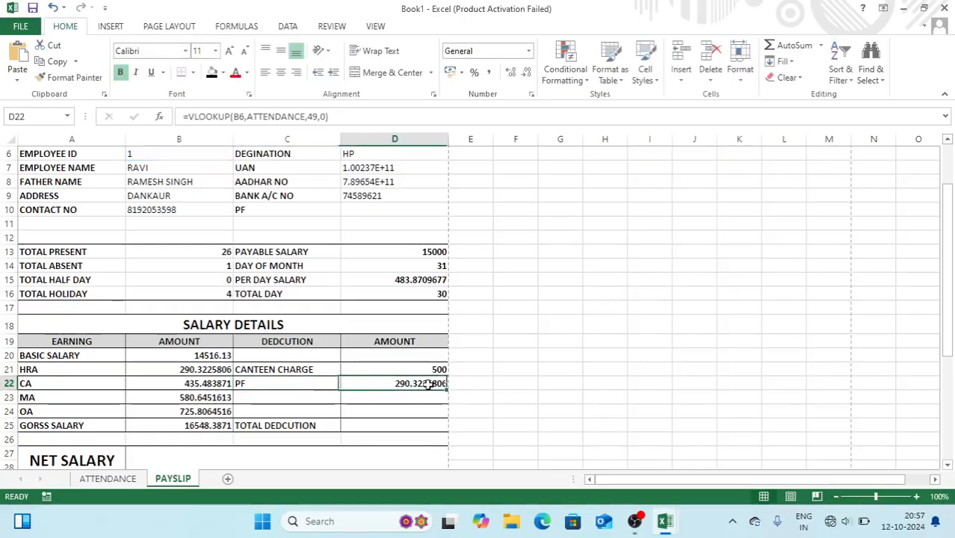
left_click(319, 117)
key("BackSpace")
key("BackSpace")
type("50")
key("Return")
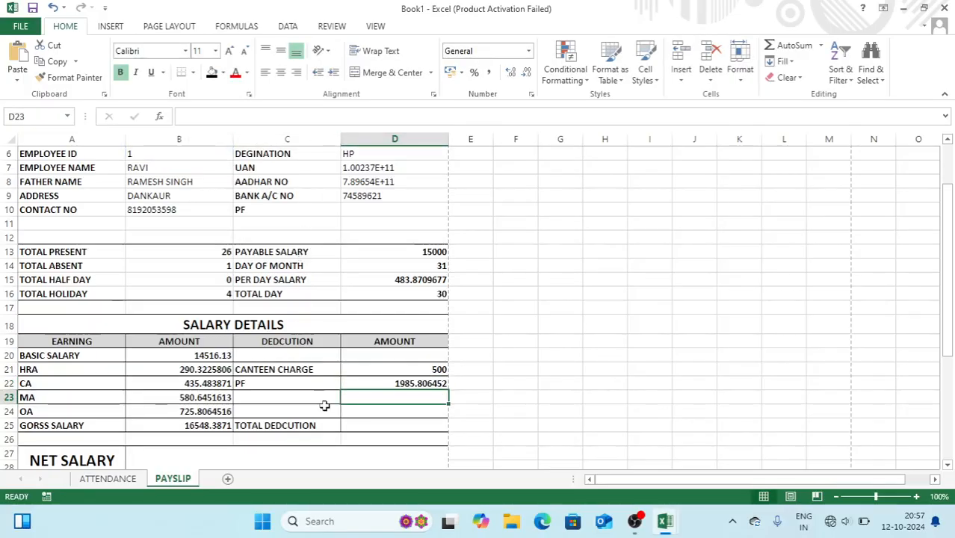
Look up total deduction in D25 using column index 56, showing 2485.806452
left_click(366, 423)
double_click(367, 424)
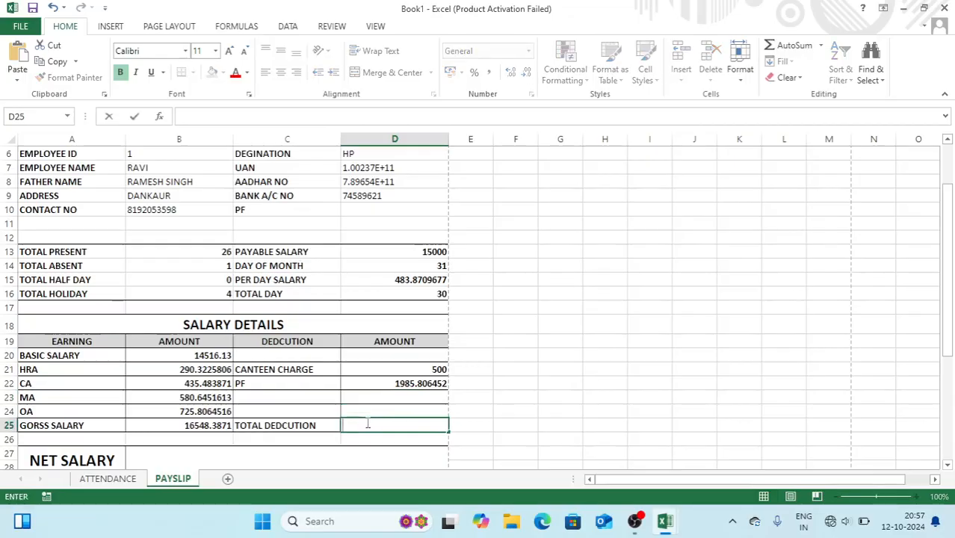
type("=VLOOKUP(B6,ATTENDANCE,49,0)")
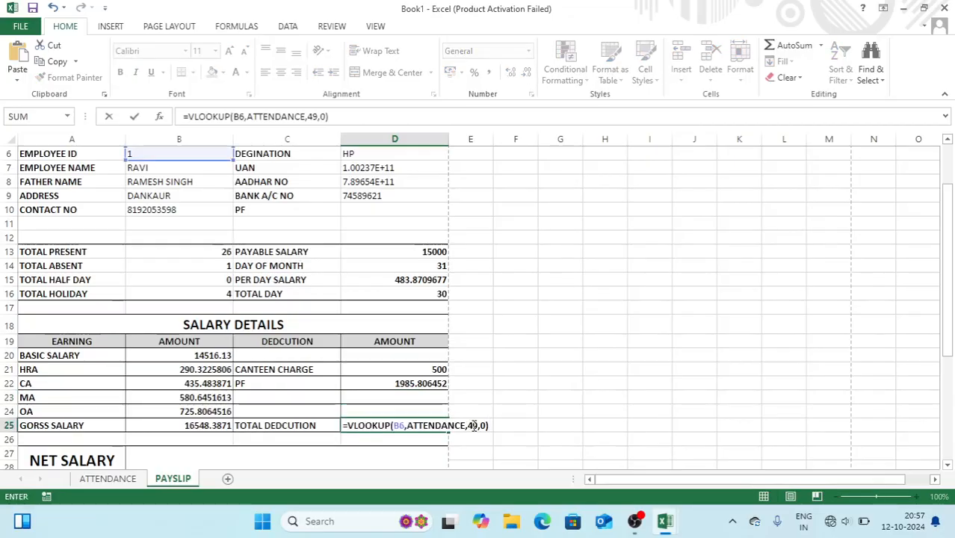
left_click(474, 425)
key("BackSpace")
key("BackSpace")
type("56")
key("Return")
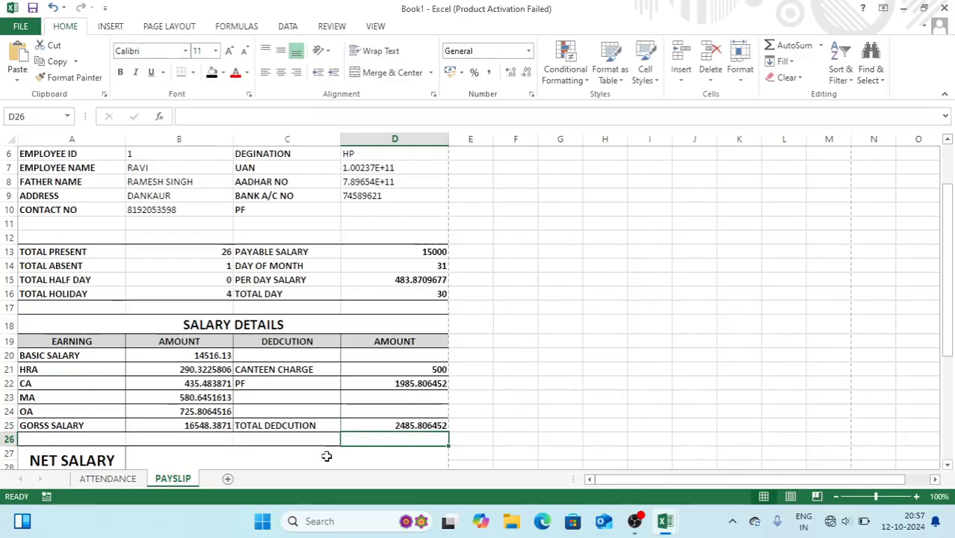
Enter =B25-D25 in net salary cell B27, subtracting total deduction from gross salary
left_click(217, 455)
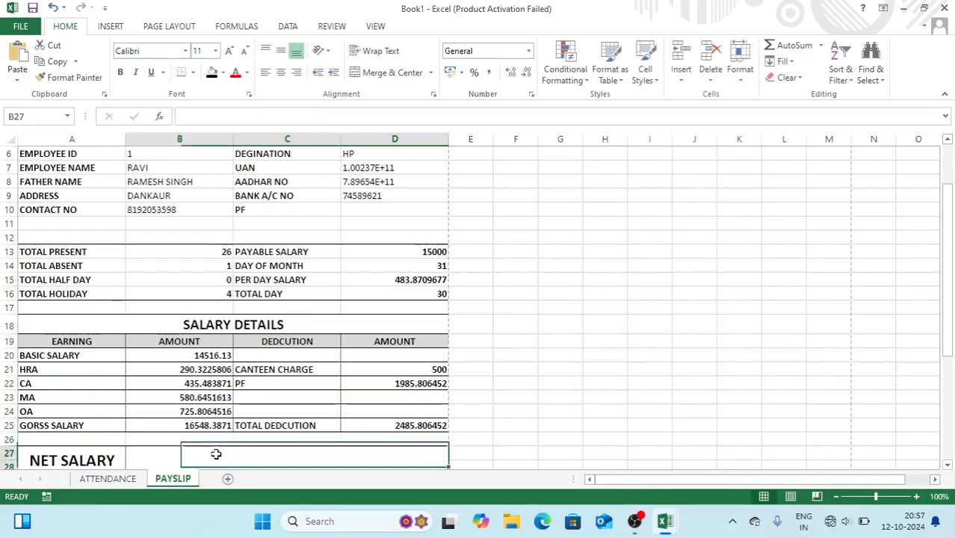
left_click_drag(952, 217, 949, 269)
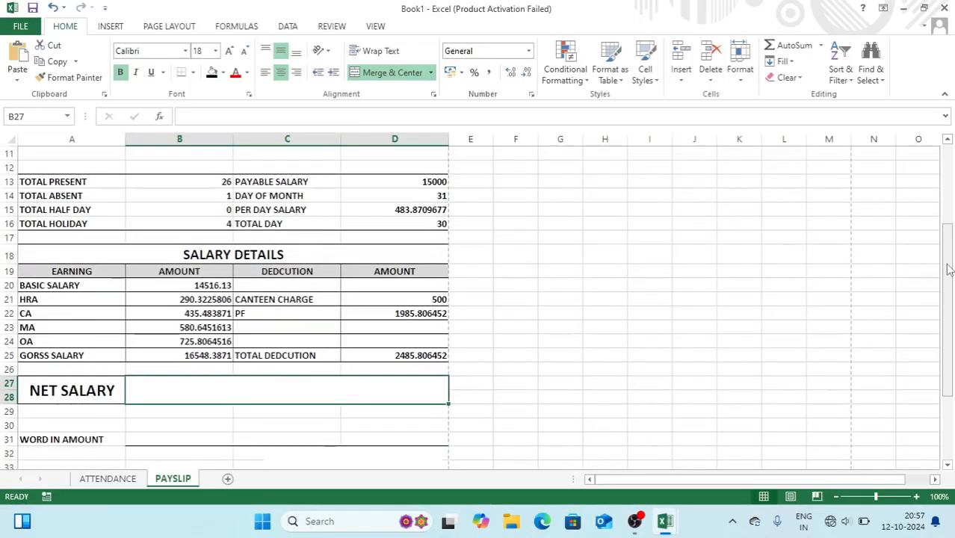
type("=")
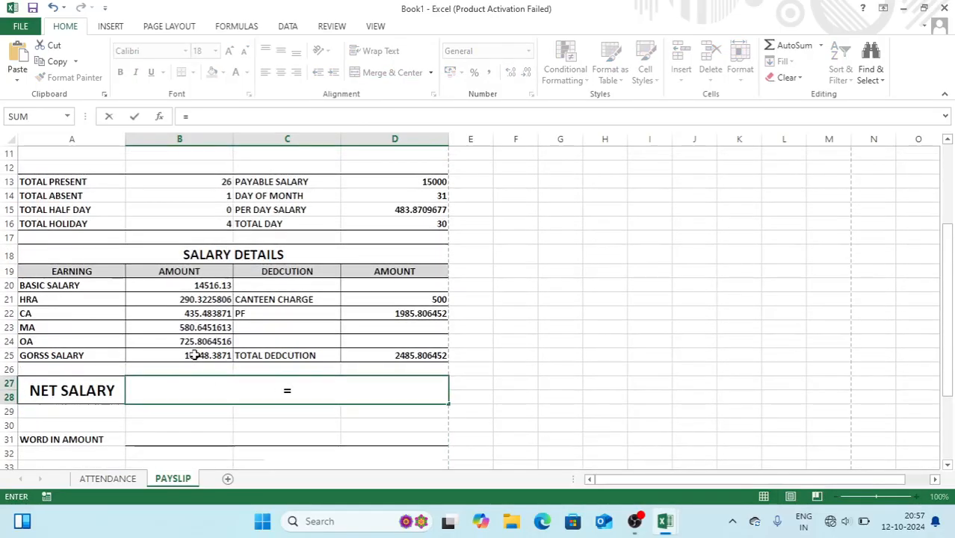
left_click(194, 356)
type("-")
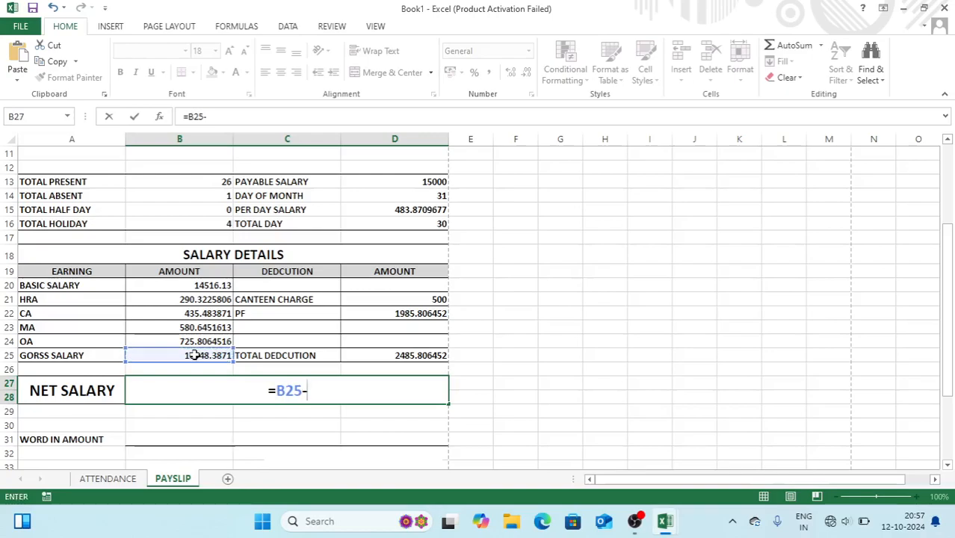
left_click(393, 355)
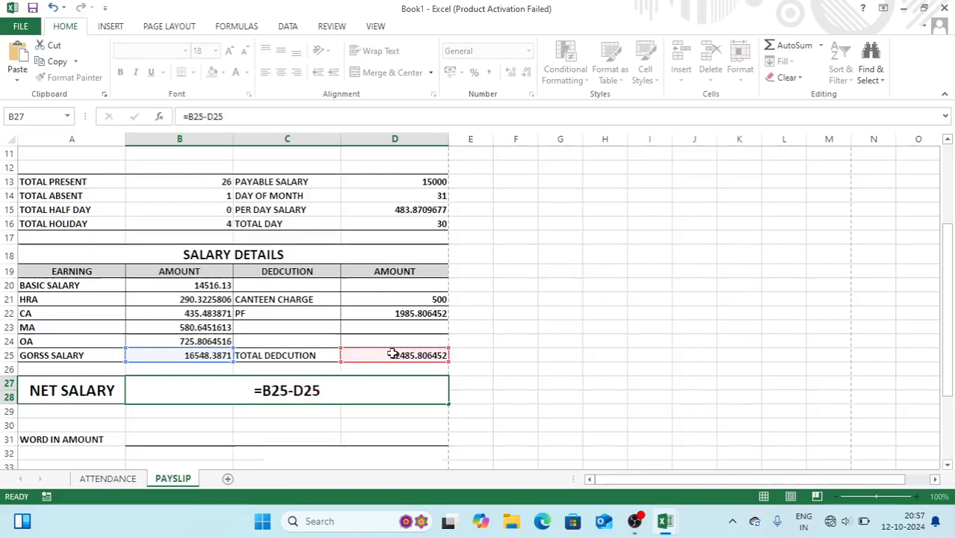
key("Return")
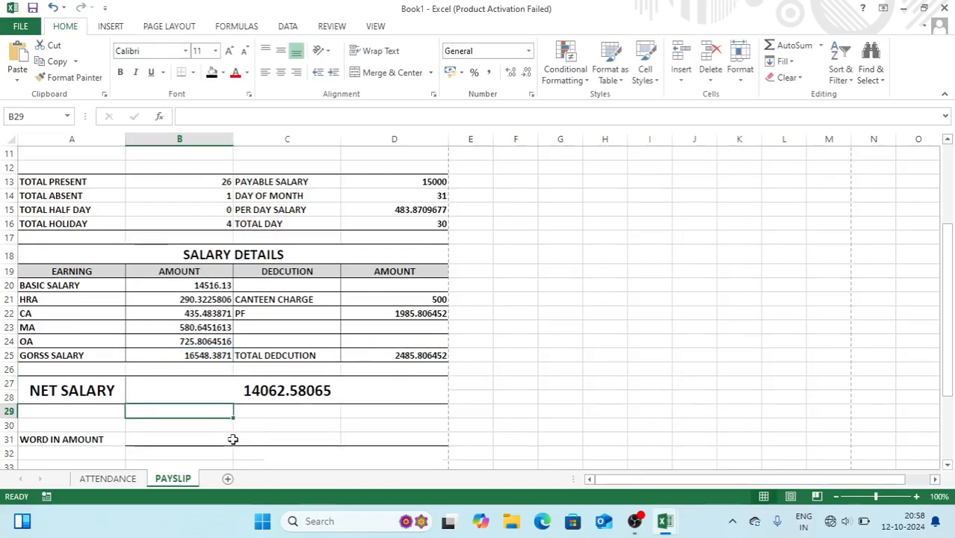
left_click(127, 482)
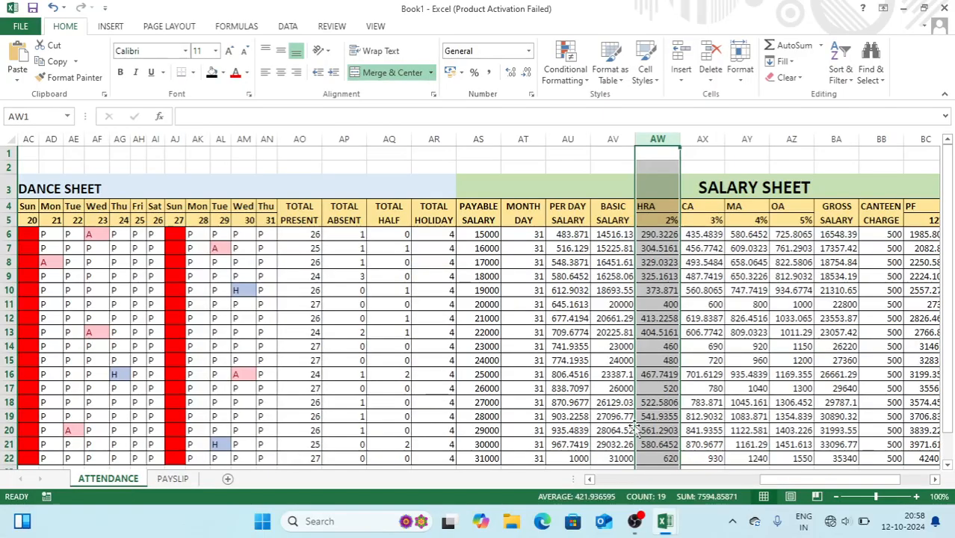
left_click_drag(781, 486, 784, 485)
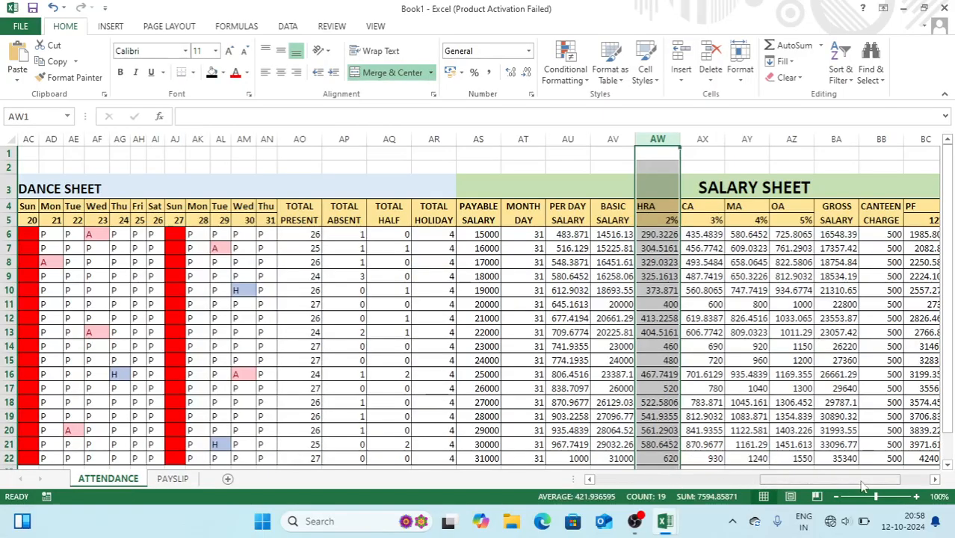
left_click_drag(863, 486, 895, 486)
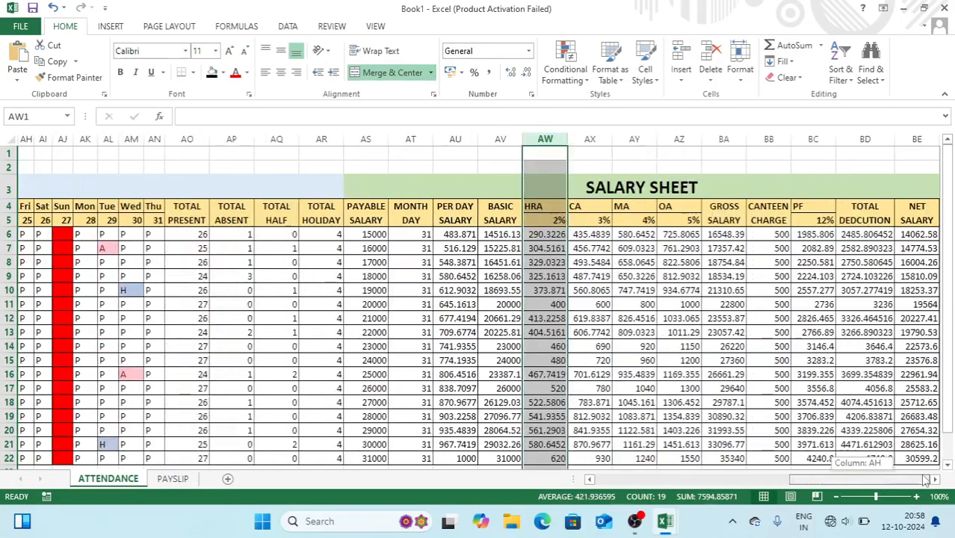
left_click(911, 234)
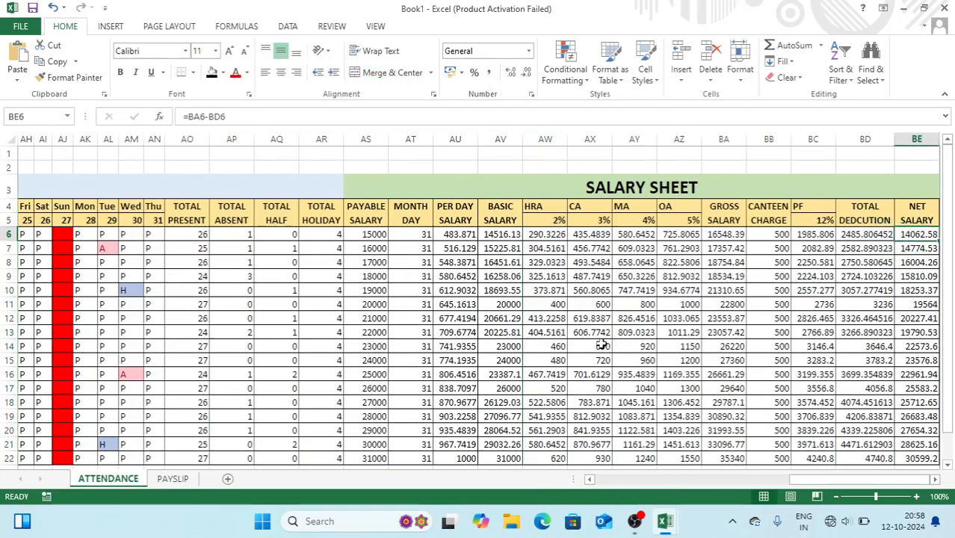
left_click(172, 480)
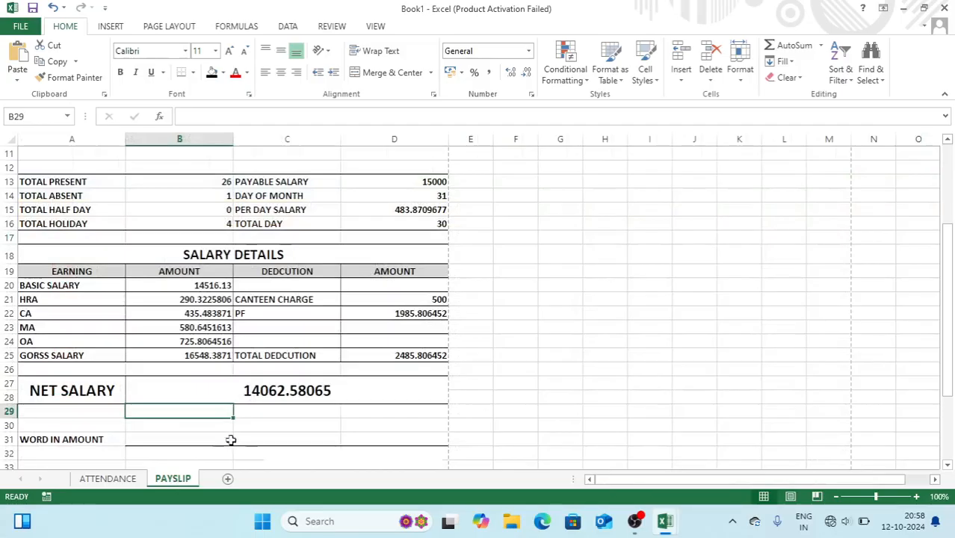
Format net salary cell B27 as Currency with the ₹ symbol, showing ₹ 14,062.58
left_click(290, 392)
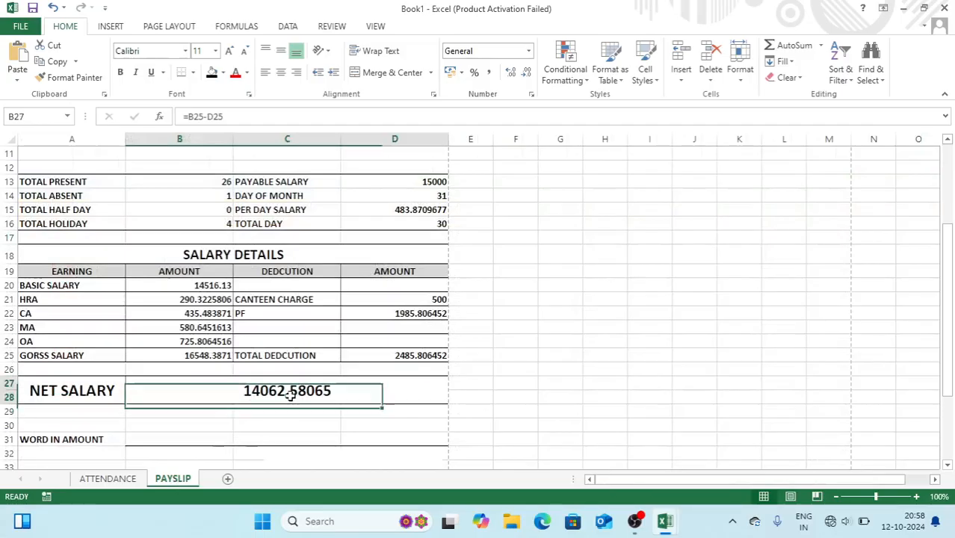
left_click(533, 94)
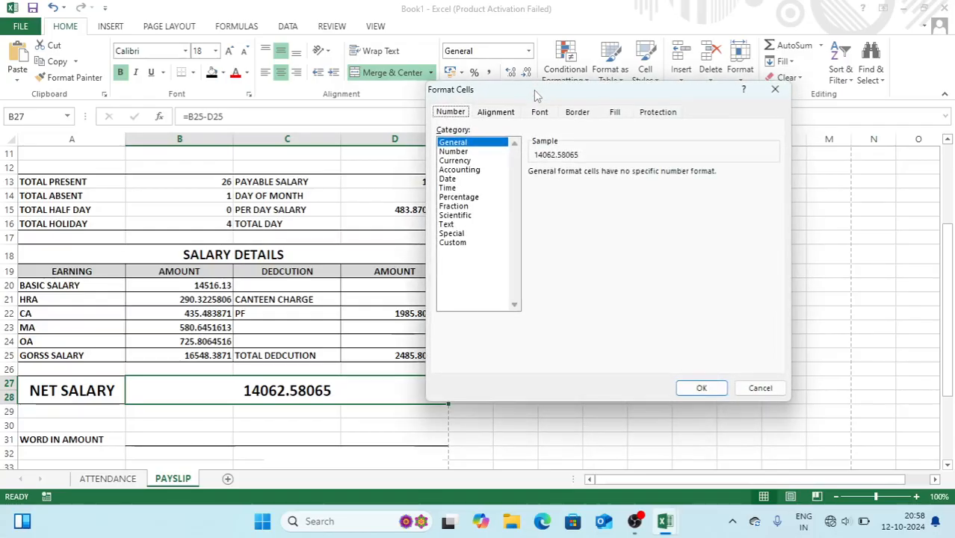
left_click(465, 161)
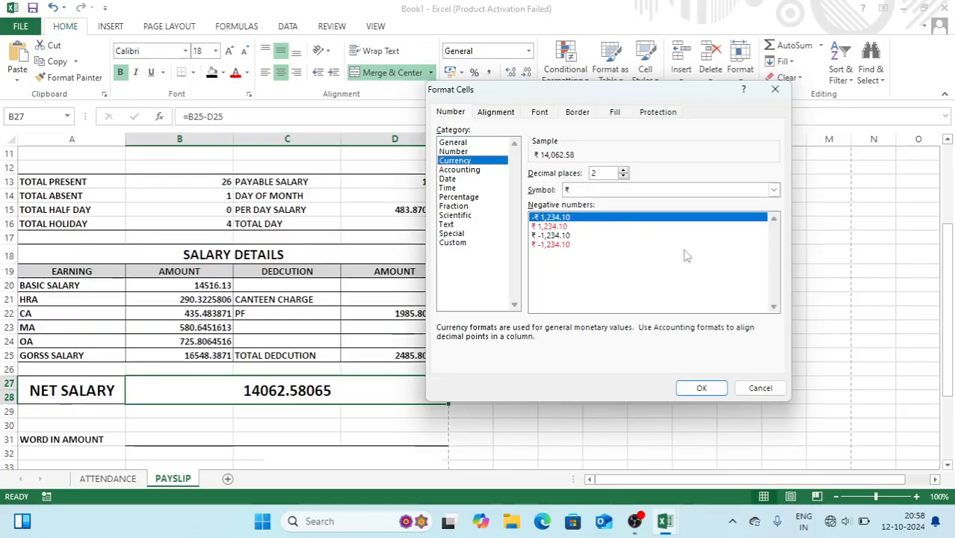
left_click(682, 192)
left_click(683, 192)
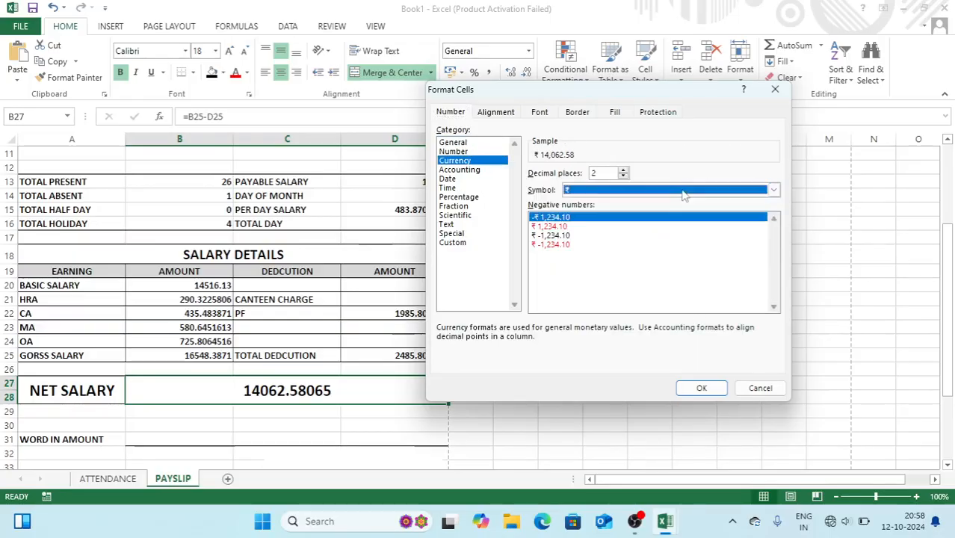
left_click(744, 194)
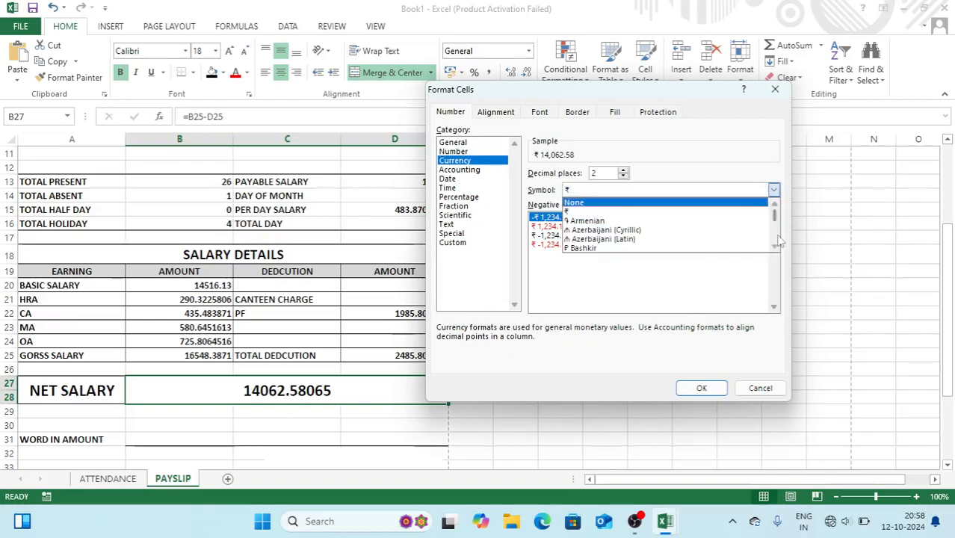
left_click(703, 390)
left_click(703, 390)
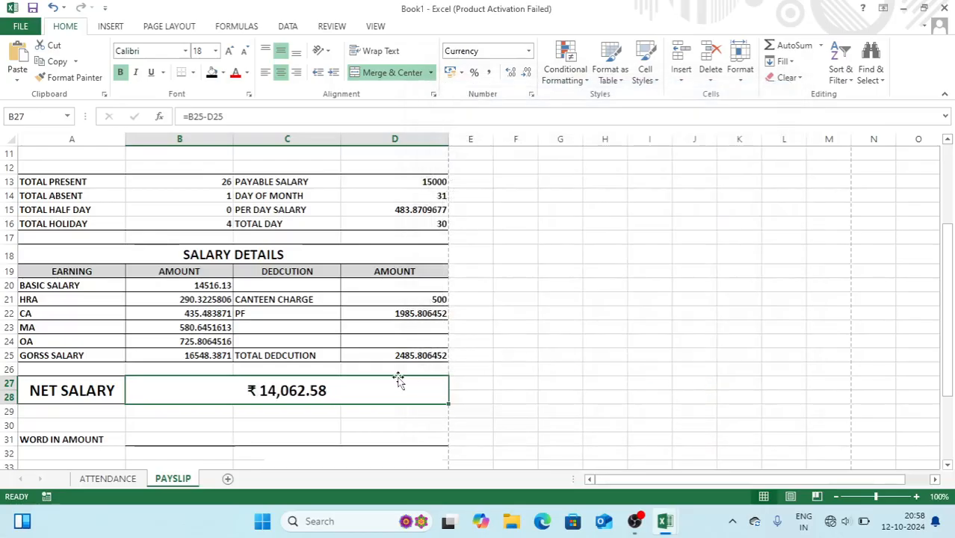
Preview the payslip printout, then close the print preview
left_click_drag(950, 294, 946, 118)
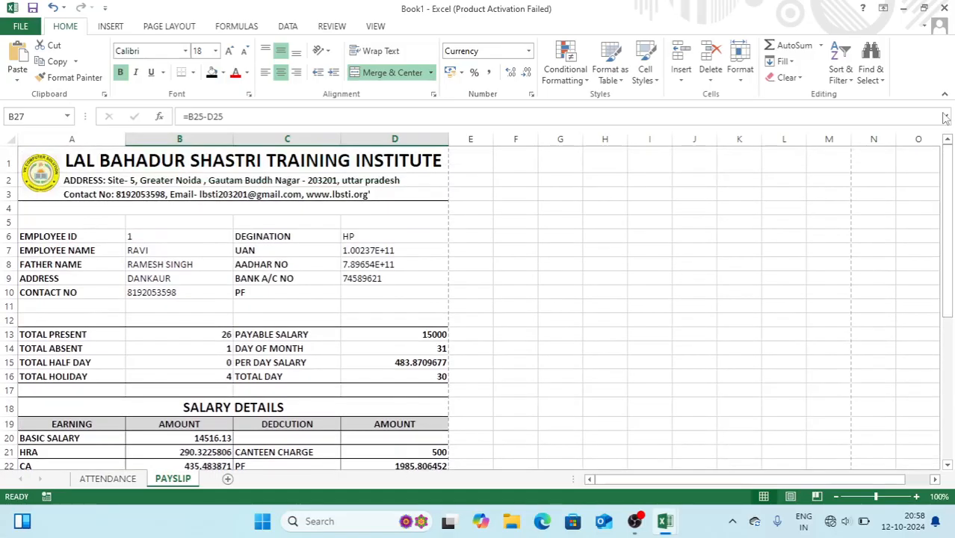
key("ctrl+p")
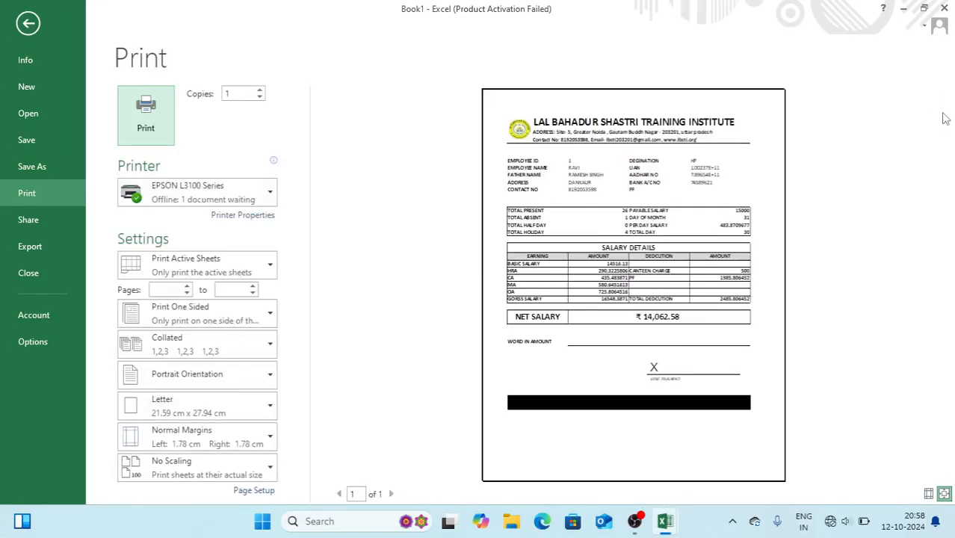
key("Escape")
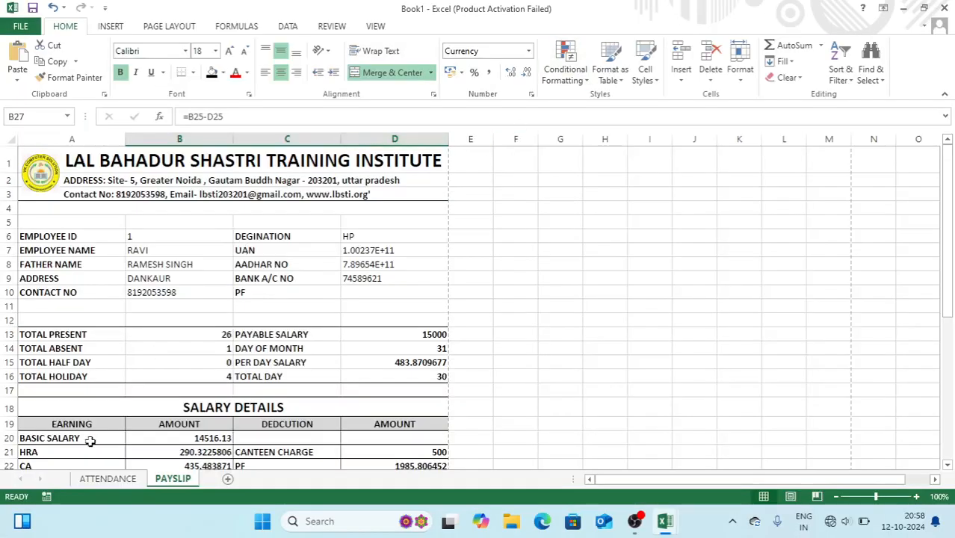
Return to the ATTENDANCE sheet and select its PRINT PAYSLIP box
left_click(105, 479)
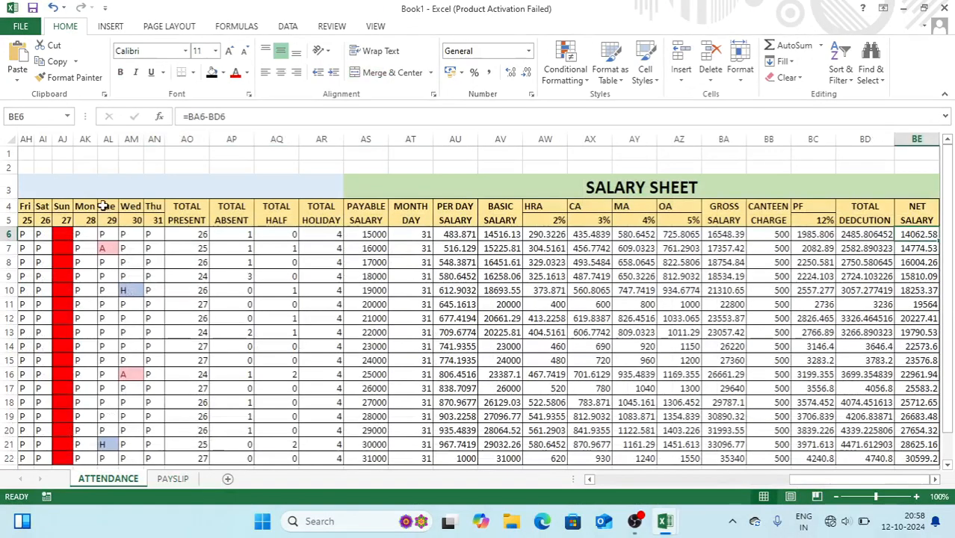
left_click(145, 180)
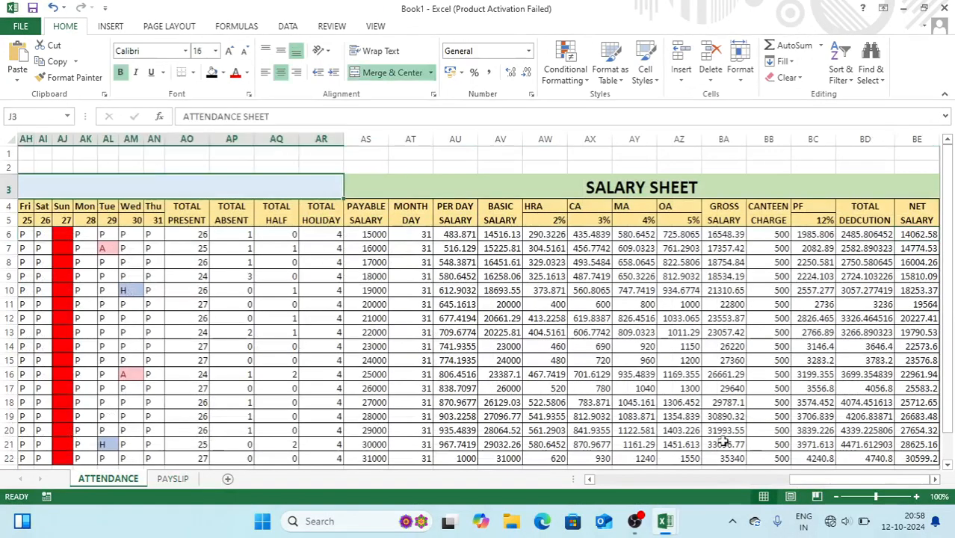
left_click_drag(798, 486, 598, 483)
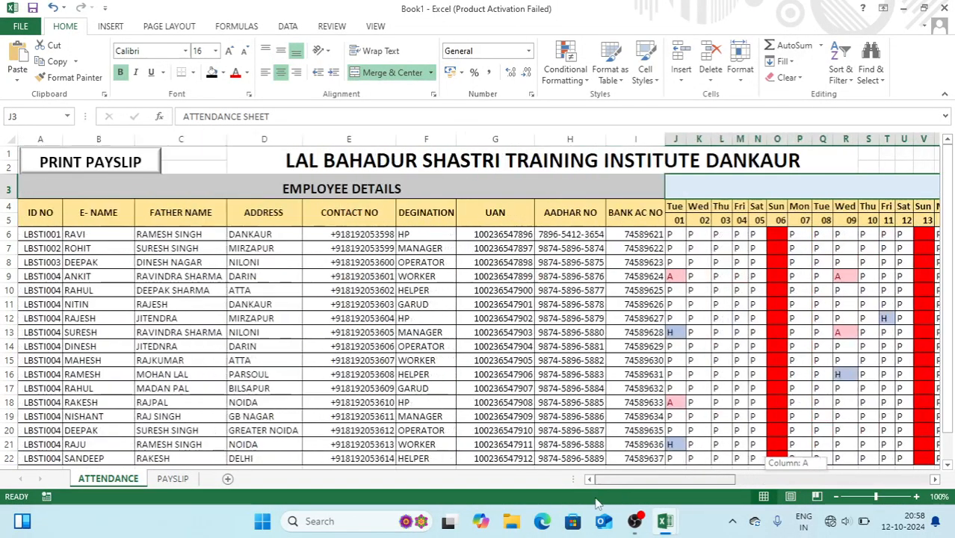
left_click(124, 163)
left_click(127, 175)
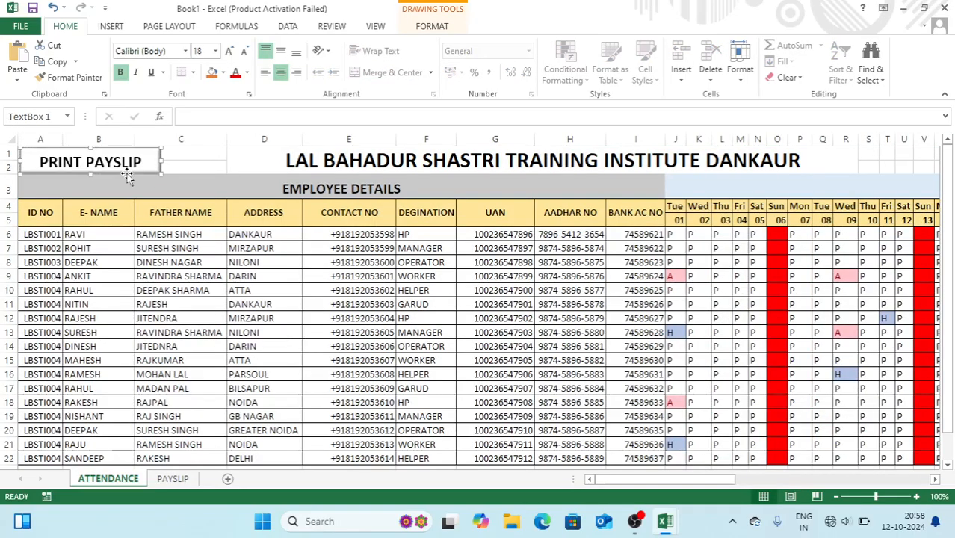
Paste two copies of the PRINT PAYSLIP box onto the PAYSLIP sheet at E1 and F4
left_click(168, 479)
left_click(482, 160)
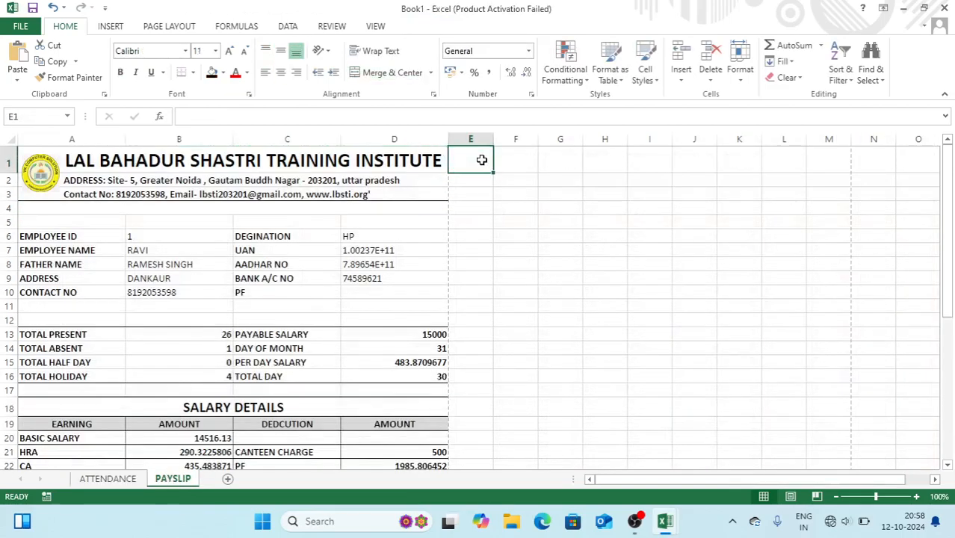
key("ctrl+v")
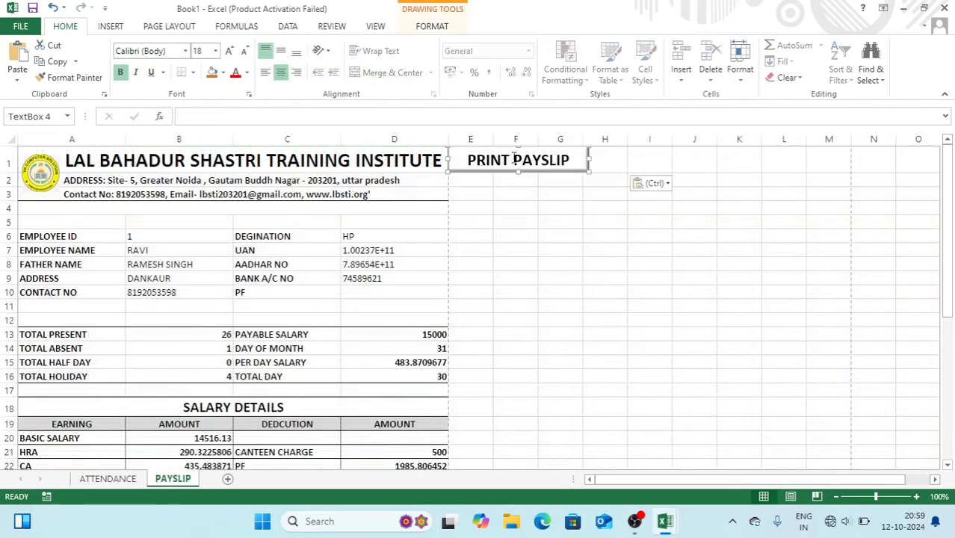
left_click(535, 212)
key("ctrl+v")
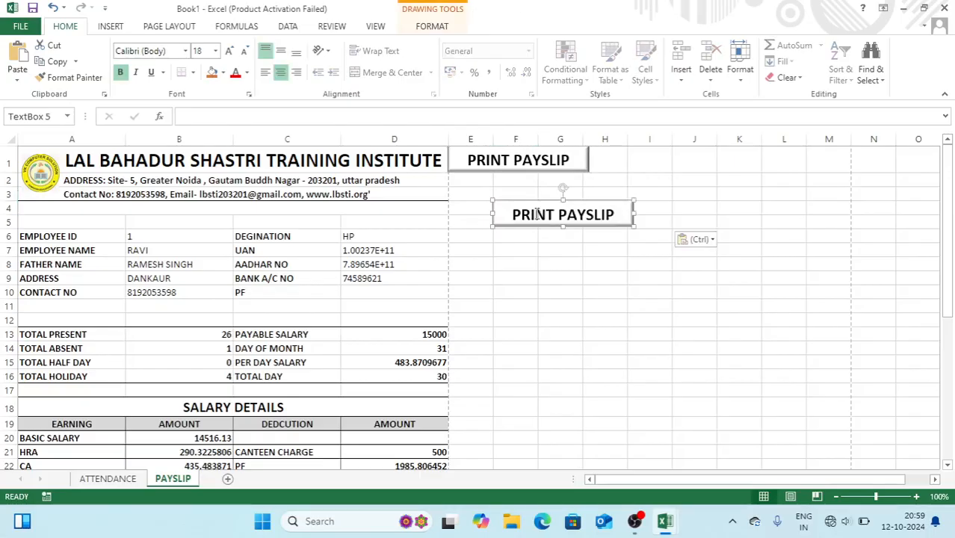
Widen the top box to about column J and relabel it ADD ATTENDANCE
left_click(584, 160)
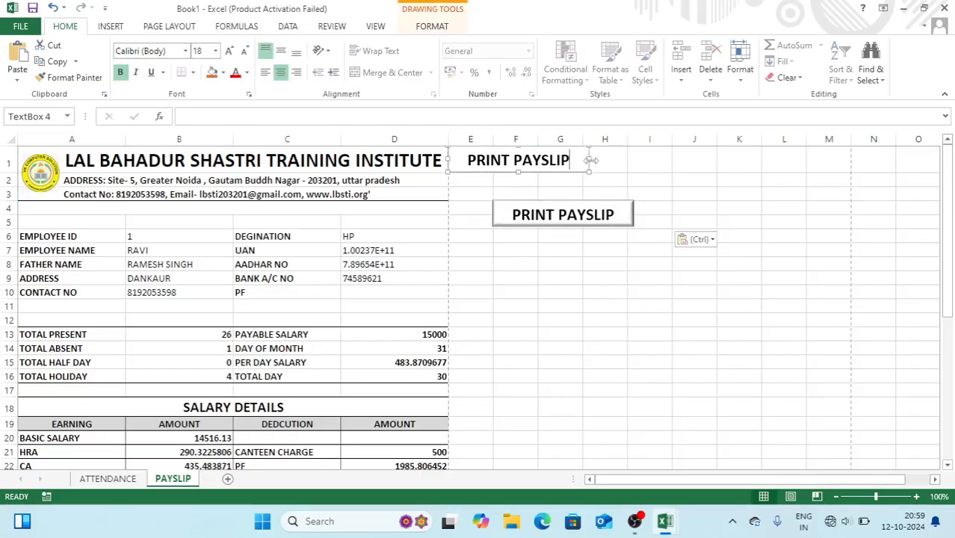
left_click_drag(589, 160, 717, 157)
left_click_drag(644, 152, 495, 156)
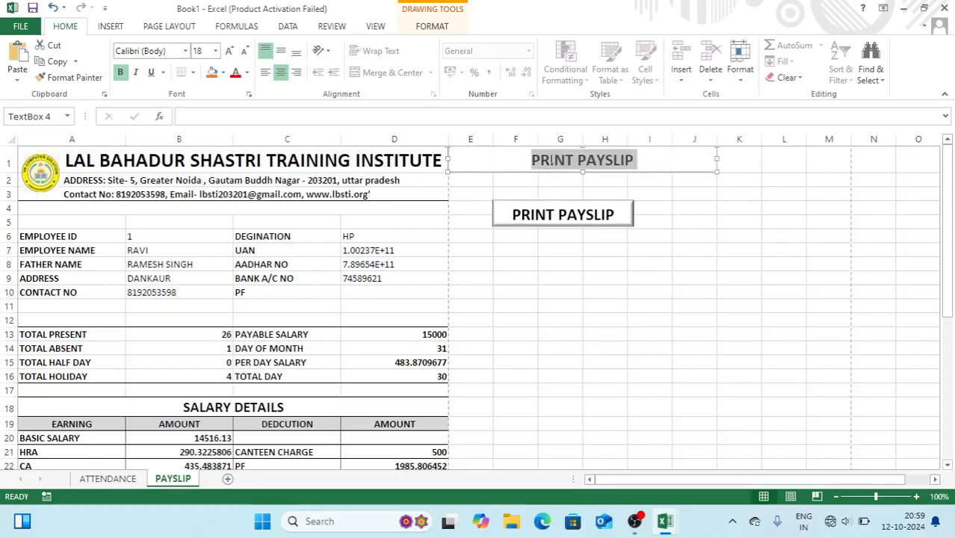
type("ADD")
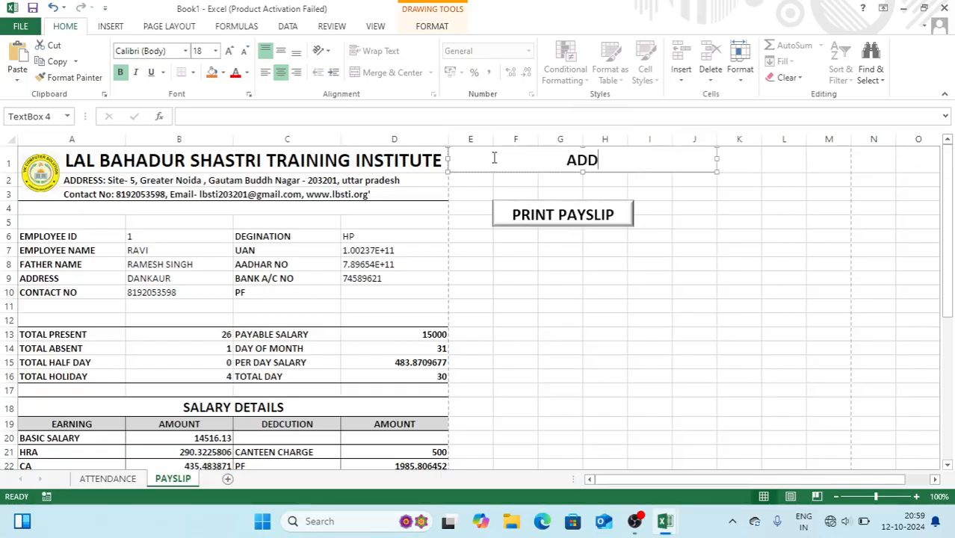
type(" ATTENDANCE")
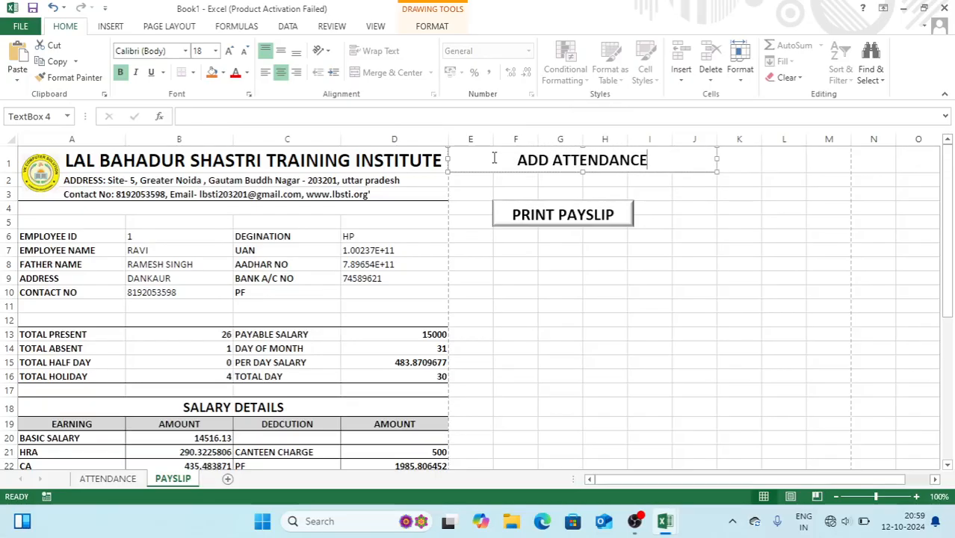
left_click(565, 196)
Relabel the second box SEARCH ID, move it lower right, and select G3:I5 above it
left_click_drag(613, 213, 474, 215)
type("SEACH")
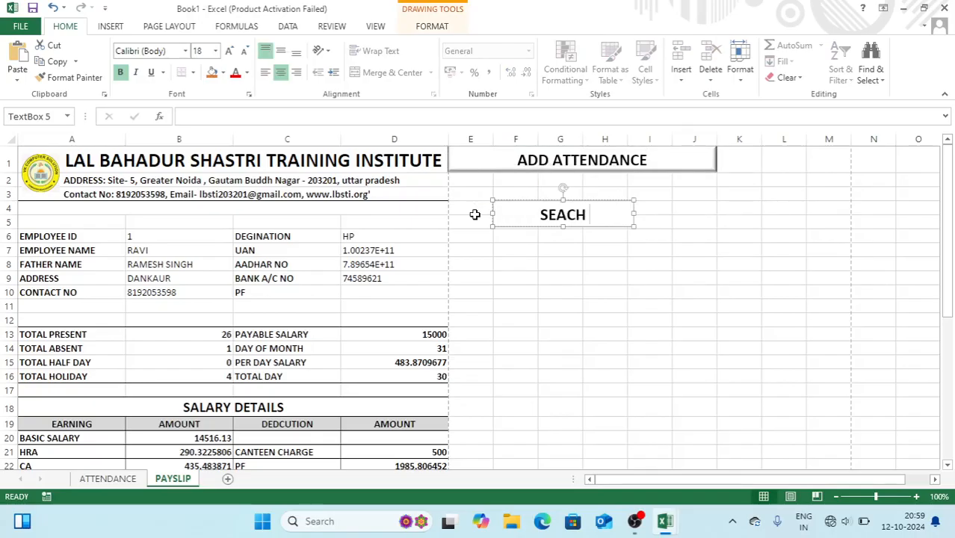
key("BackSpace")
key("BackSpace")
key("BackSpace")
key("BackSpace")
type("ARCH DATA")
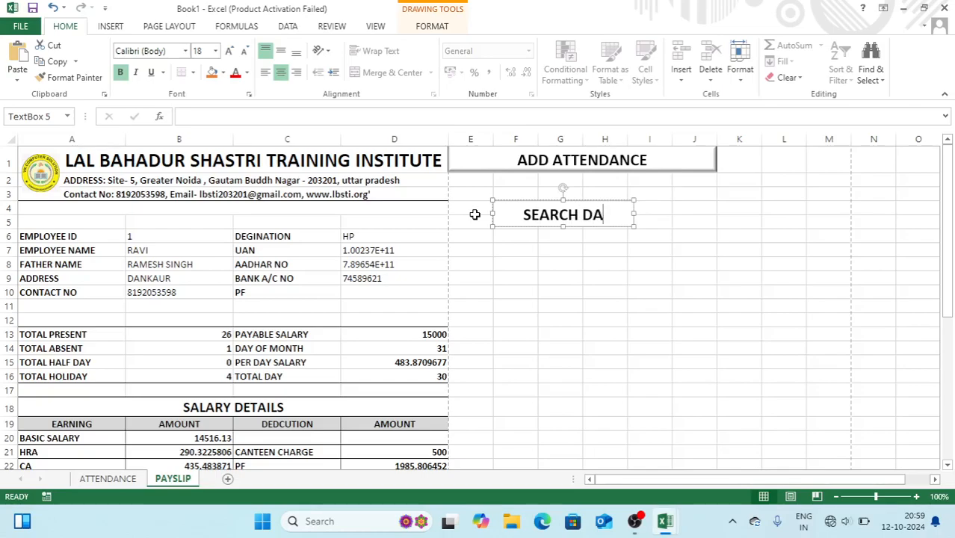
key("BackSpace")
key("BackSpace")
key("BackSpace")
key("BackSpace")
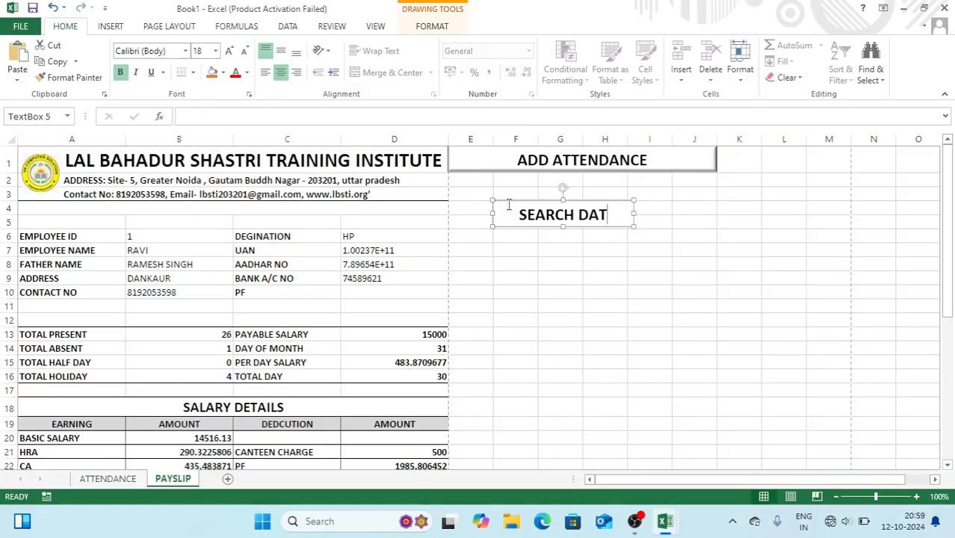
type("IF")
key("BackSpace")
type("D")
left_click_drag(543, 202, 588, 230)
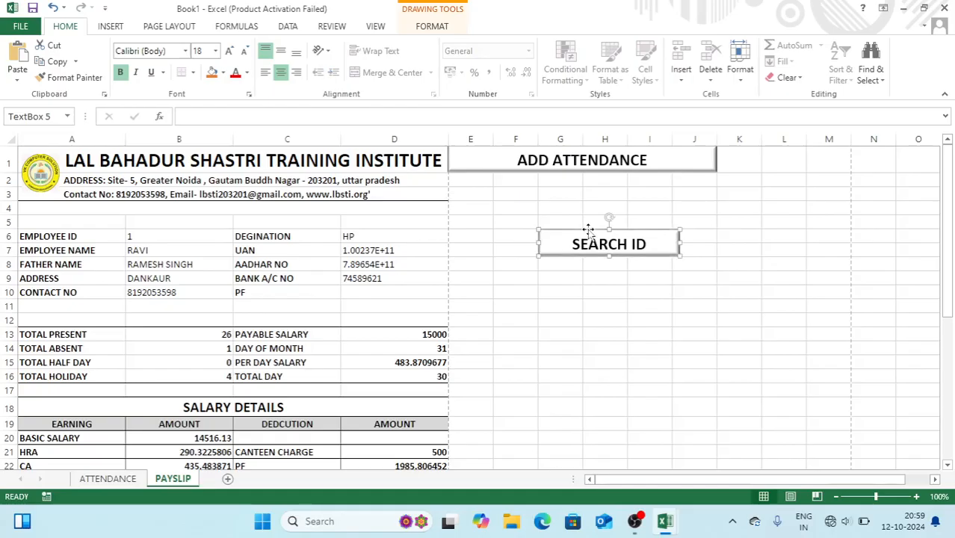
left_click_drag(565, 198, 635, 224)
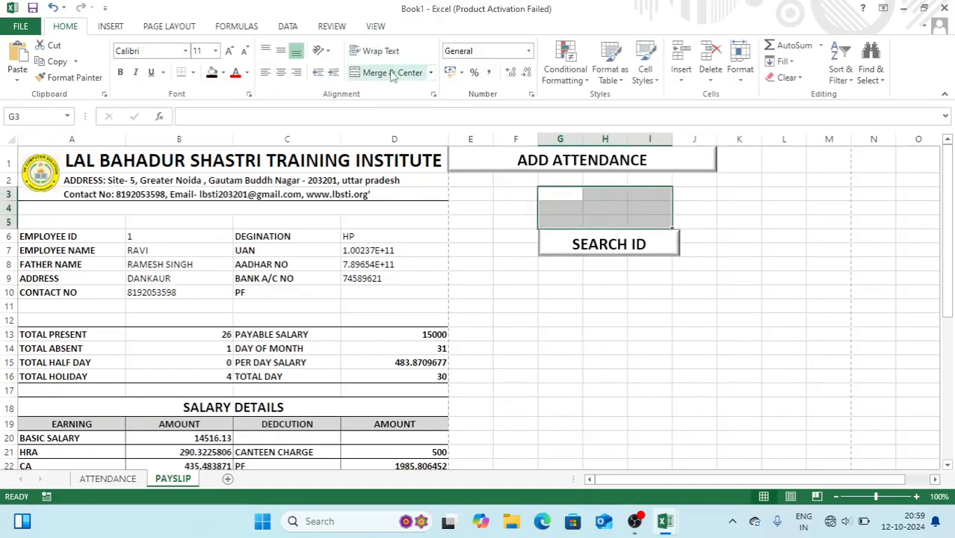
Merge G3:I5 into one centred cell with all borders and a larger font
left_click(391, 72)
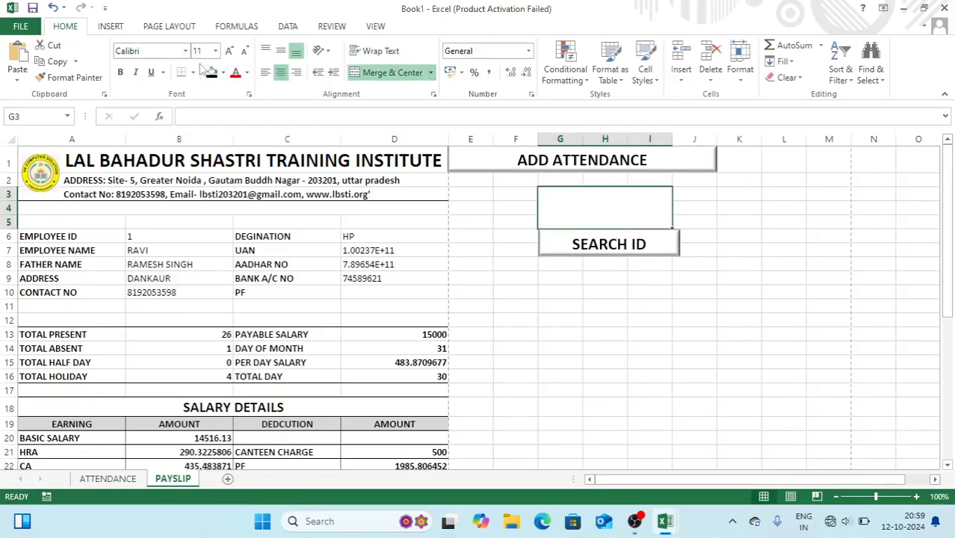
left_click(194, 73)
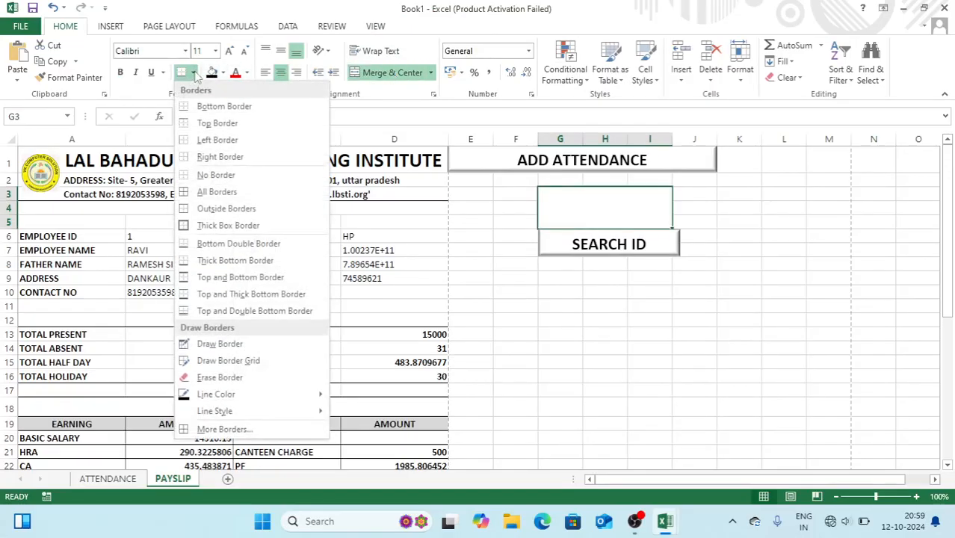
left_click(189, 192)
left_click(228, 51)
left_click(228, 51)
left_click(229, 50)
left_click(229, 51)
left_click(229, 51)
Enter employee ID 1 in the merged cell and set its font size to 36
type("1")
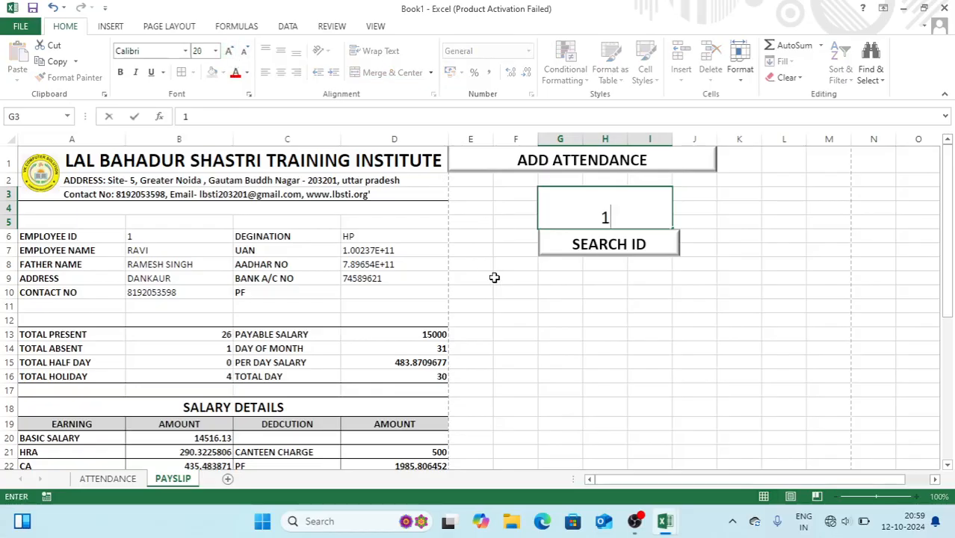
key("Return")
left_click(607, 215)
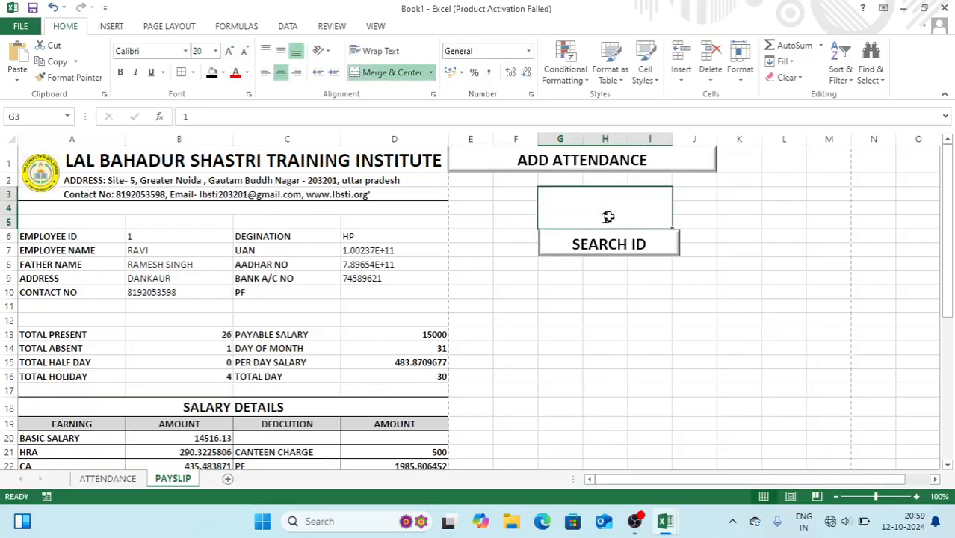
left_click(231, 53)
left_click(230, 52)
left_click(230, 52)
left_click(231, 52)
left_click(230, 52)
left_click(244, 52)
left_click(244, 51)
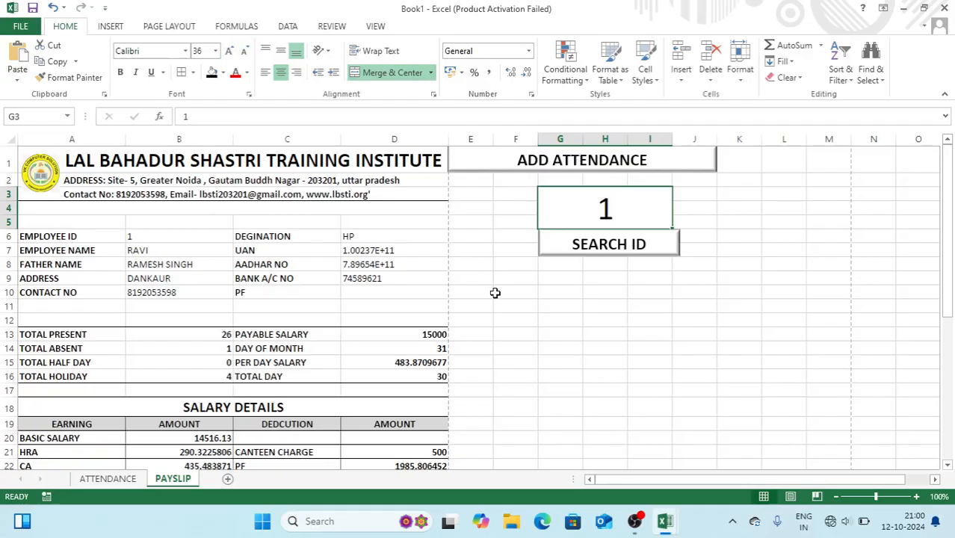
left_click(495, 294)
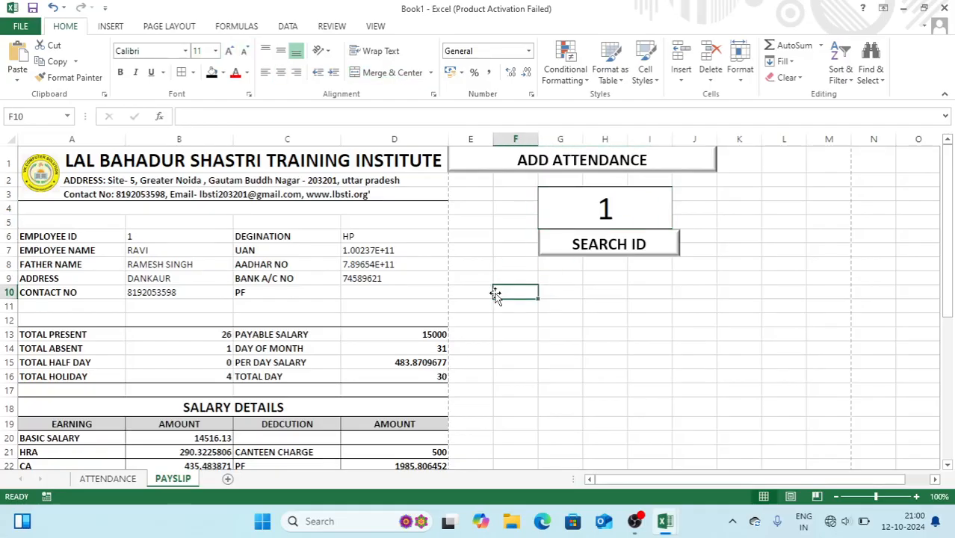
Hyperlink the ADD ATTENDANCE box to the ATTENDANCE sheet and test the link
left_click(613, 243)
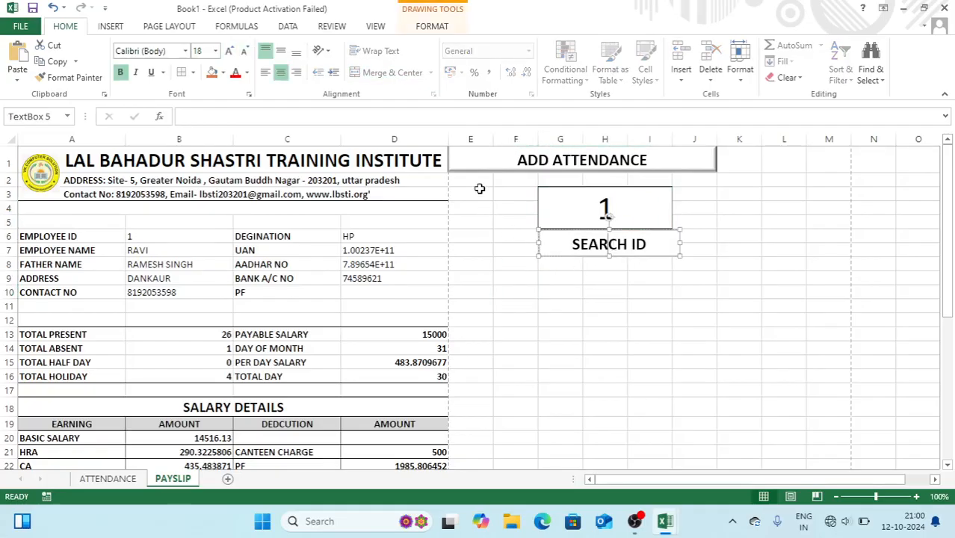
left_click(505, 164)
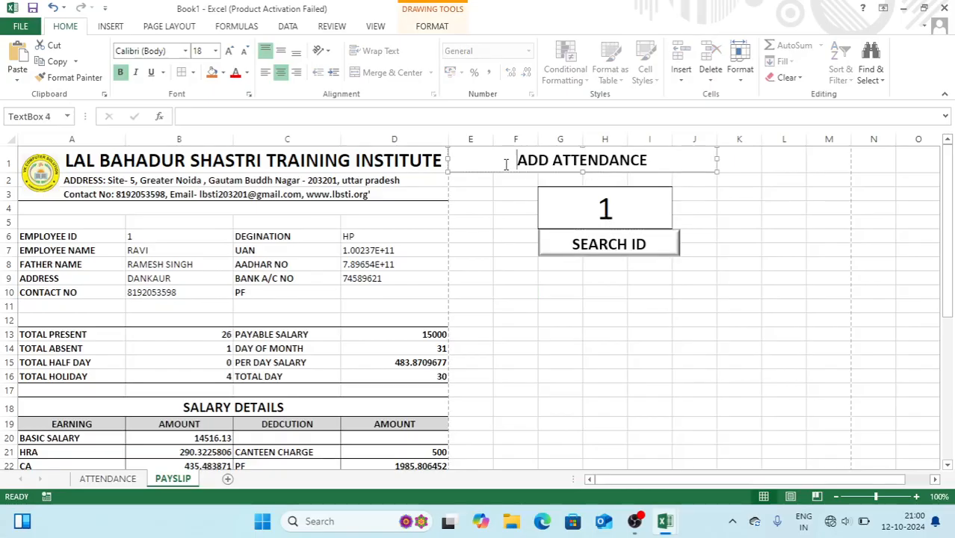
key("ctrl+k")
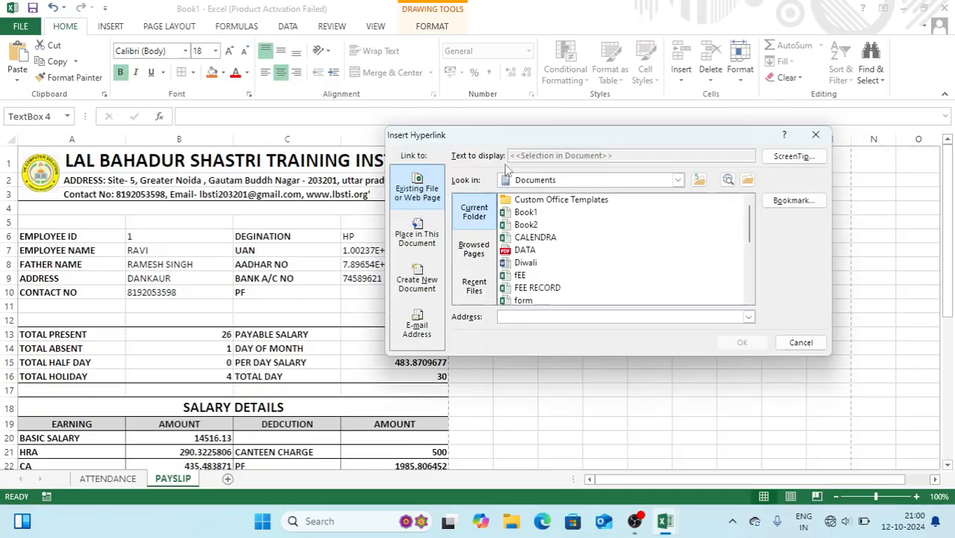
left_click(417, 236)
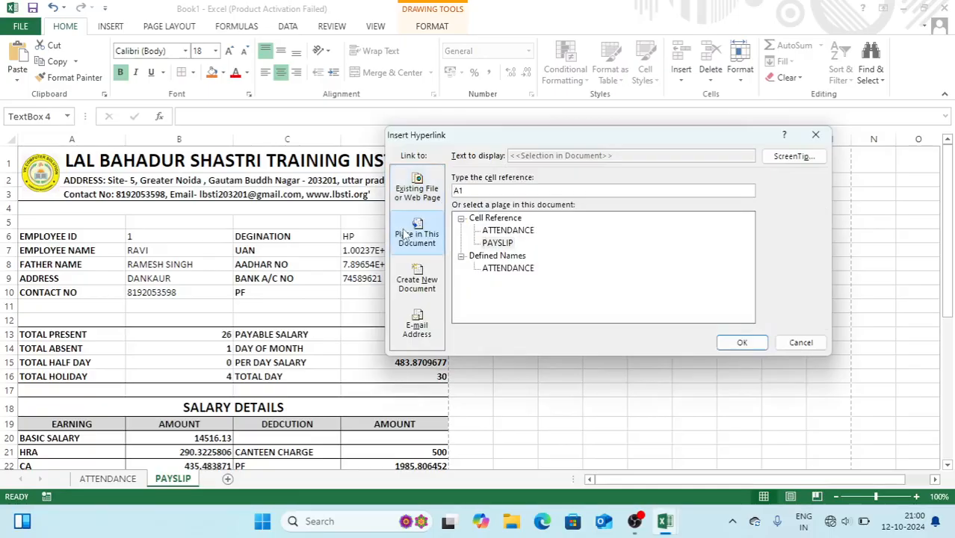
left_click_drag(511, 142, 542, 228)
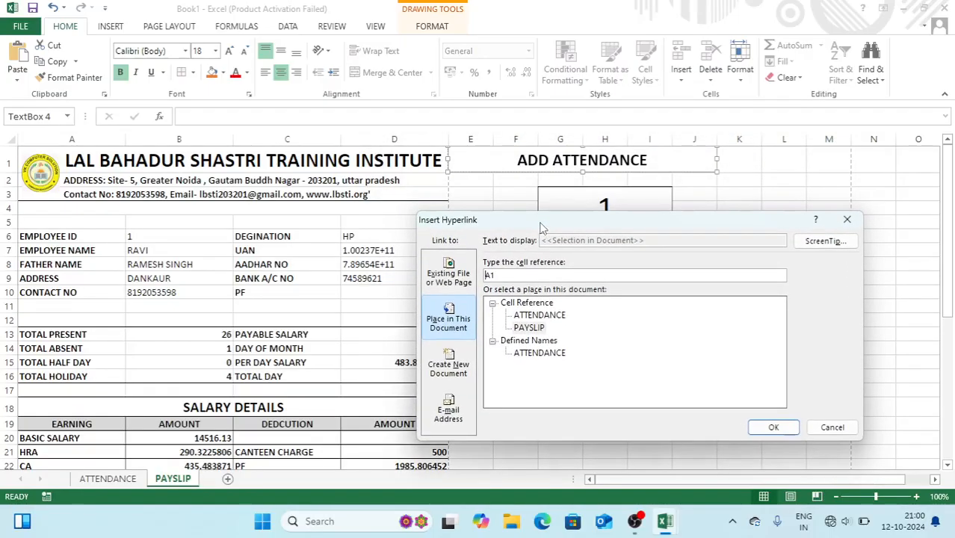
left_click(535, 316)
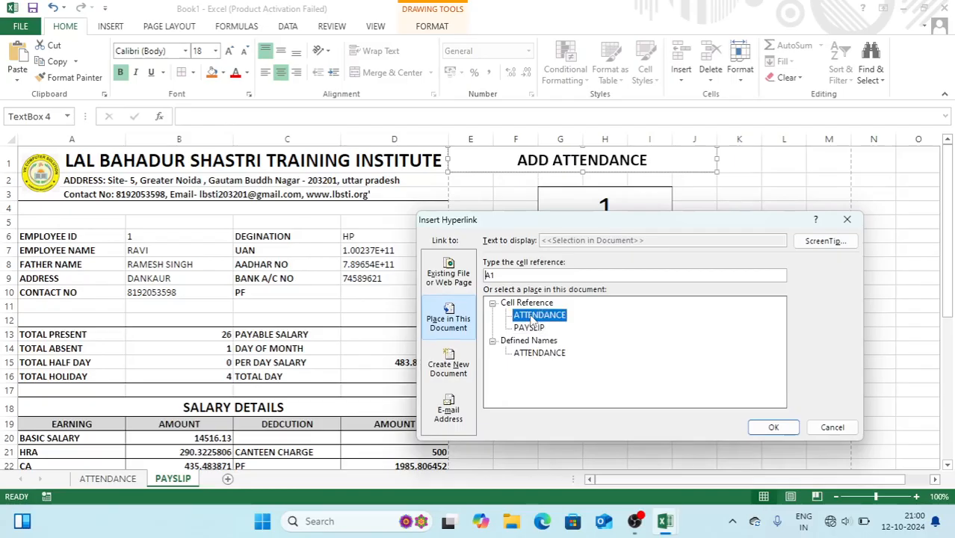
left_click(768, 431)
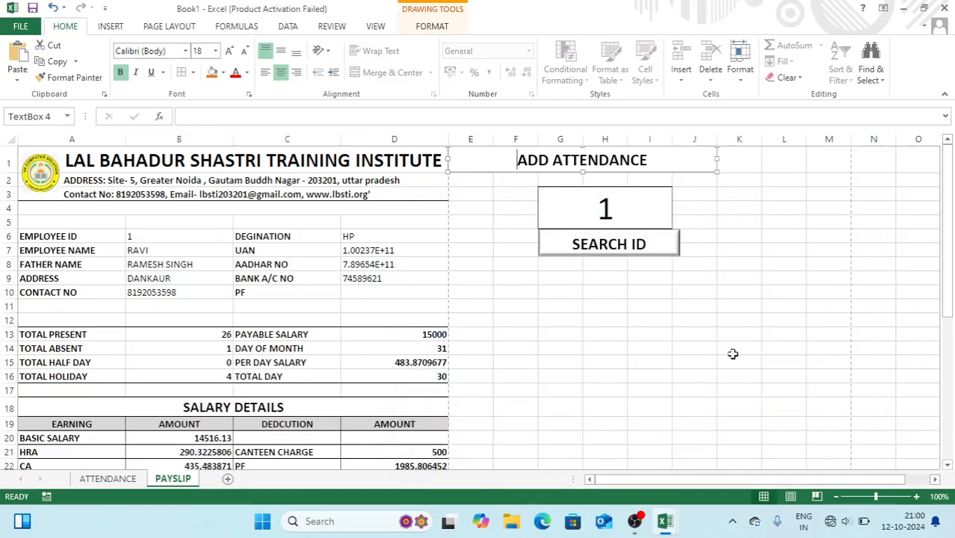
left_click(756, 234)
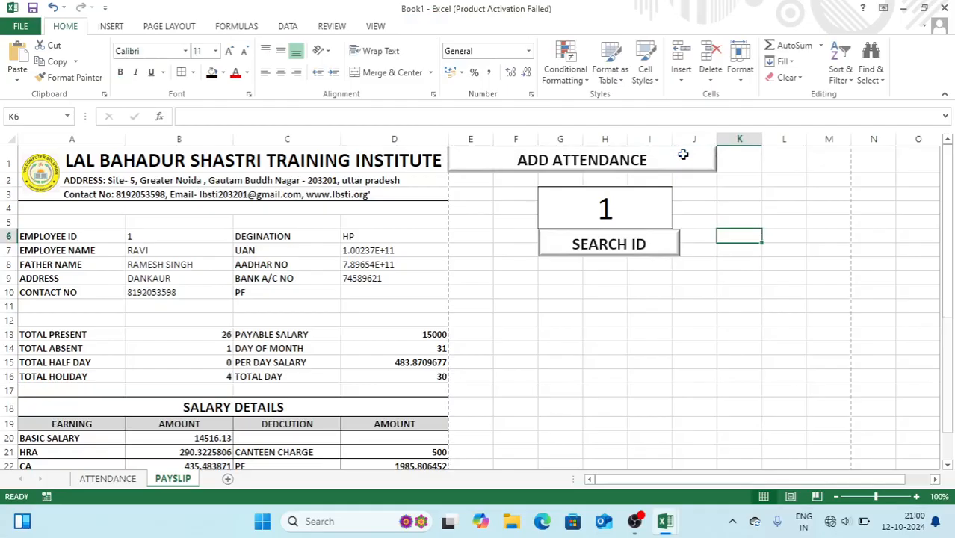
left_click(683, 158)
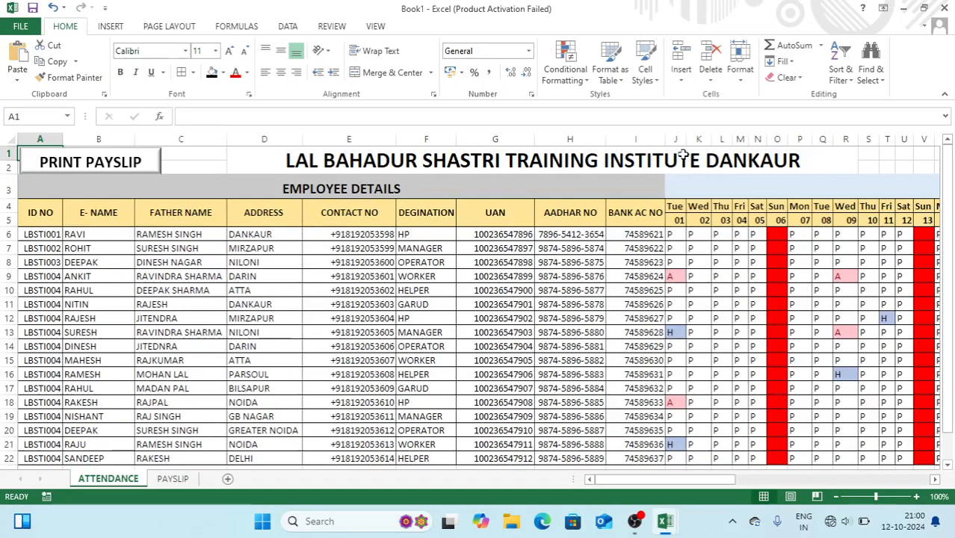
Hyperlink the ATTENDANCE sheet's PRINT PAYSLIP box to the PAYSLIP sheet and test it
left_click(137, 158, "ctrl")
left_click(137, 160)
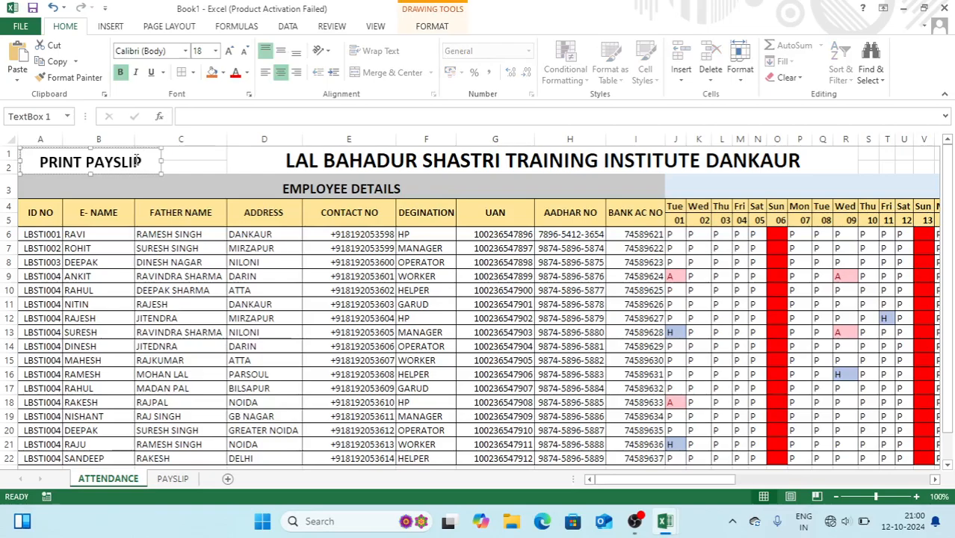
key("ctrl+k")
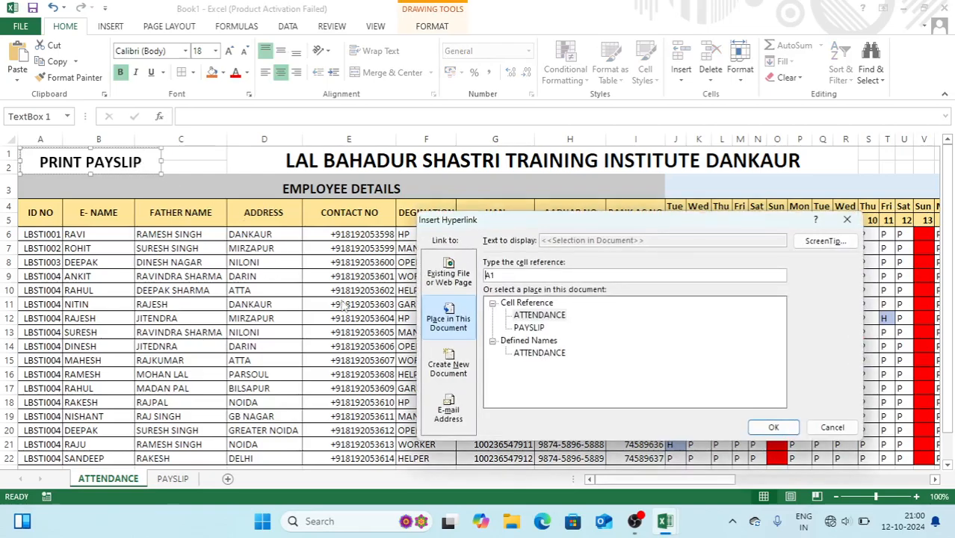
left_click(529, 328)
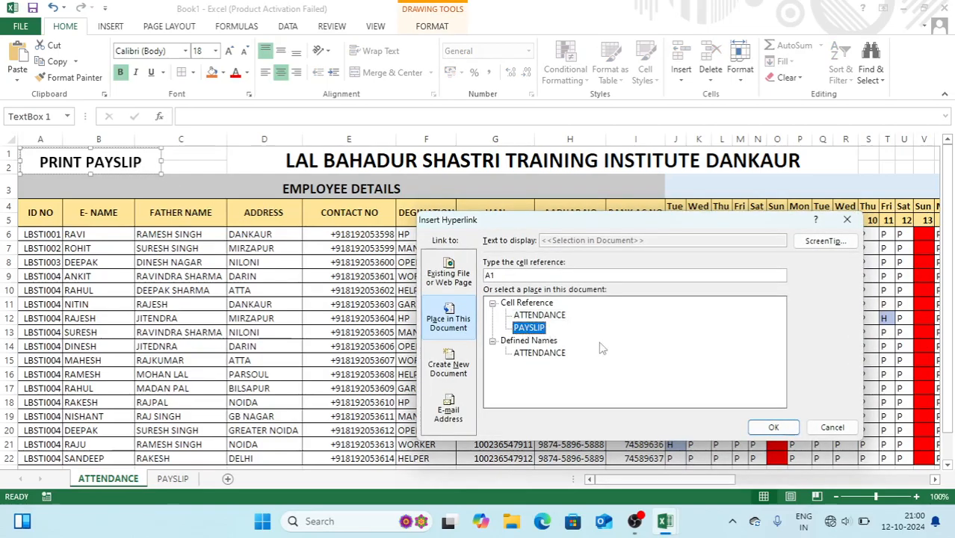
left_click(772, 429)
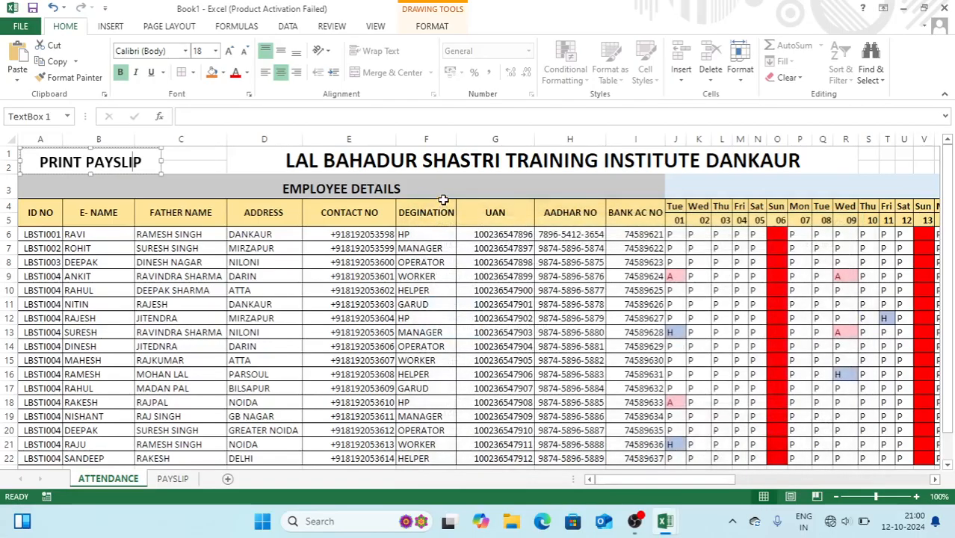
left_click(452, 193)
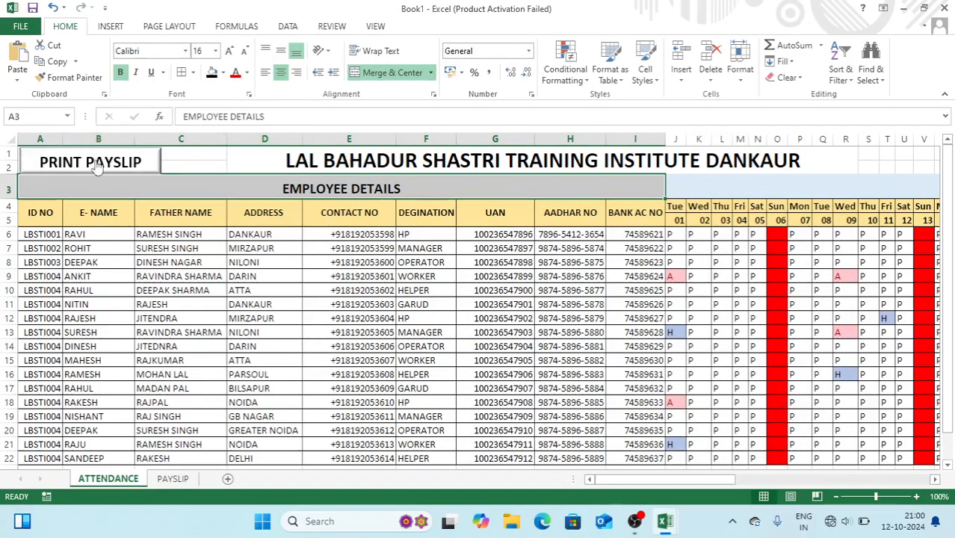
left_click(96, 166)
left_click(501, 288)
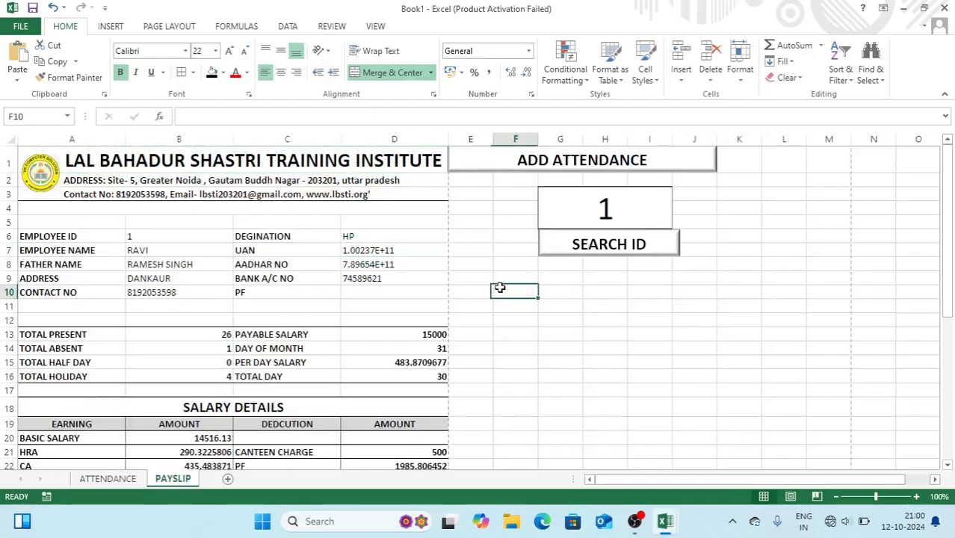
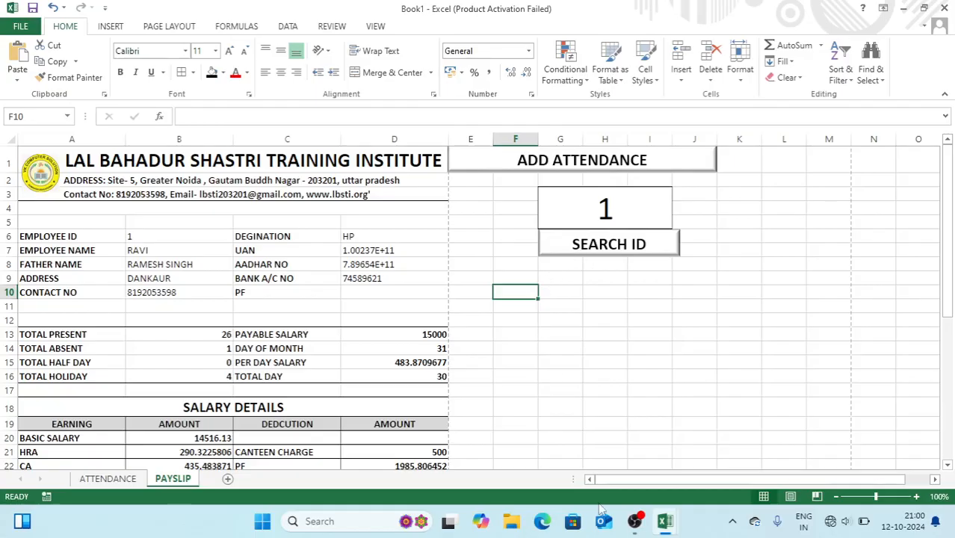
Give B6 the custom number format "LBSTI"000 so the ID reads LBSTI001
left_click_drag(574, 481, 52, 482)
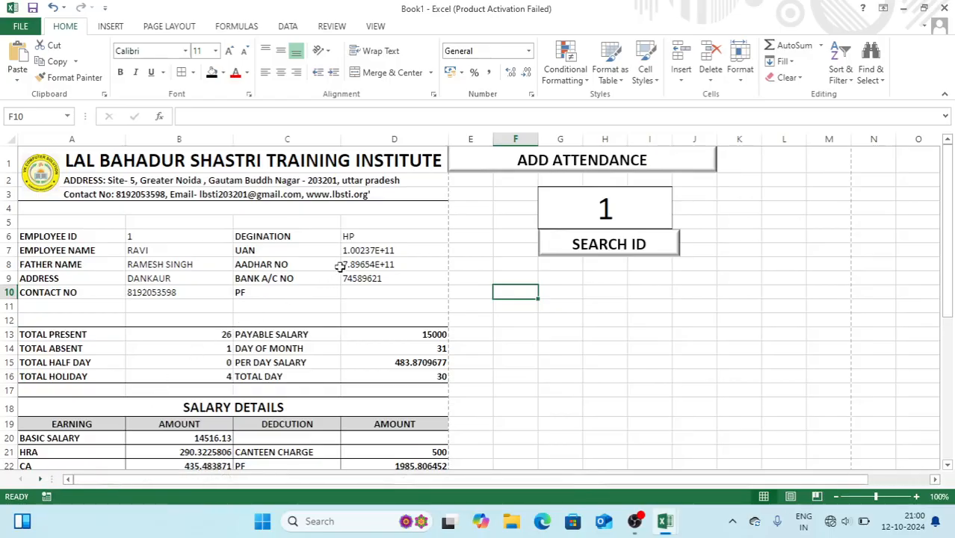
left_click(570, 213)
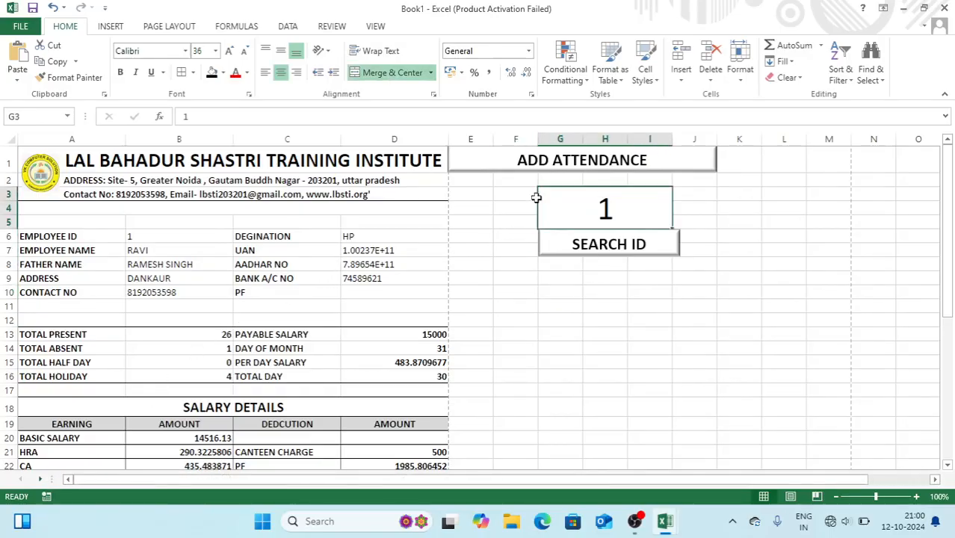
left_click(190, 235)
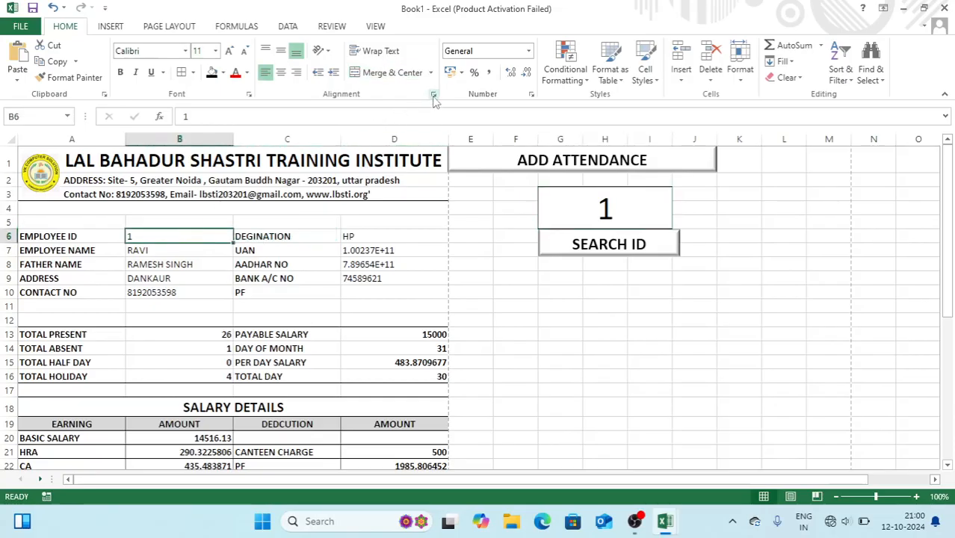
left_click(532, 95)
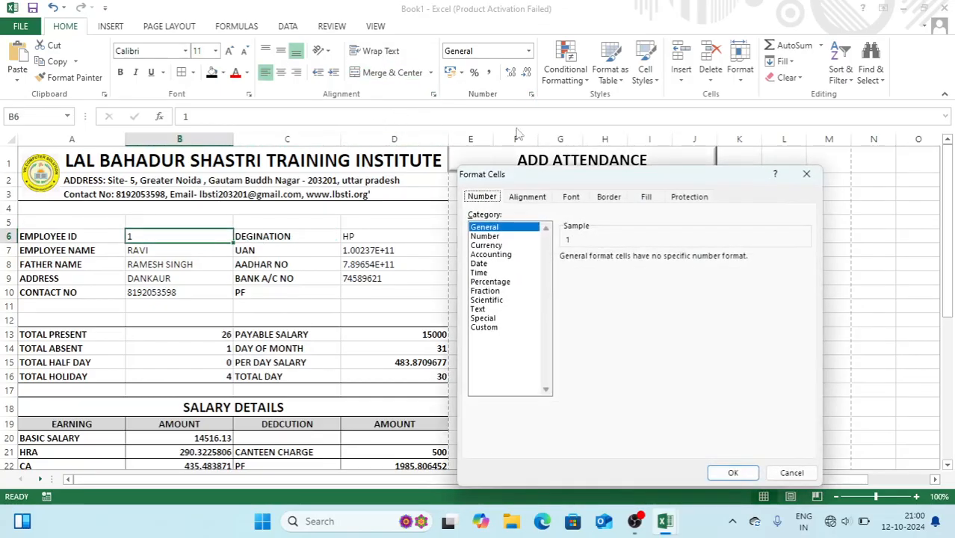
left_click(483, 328)
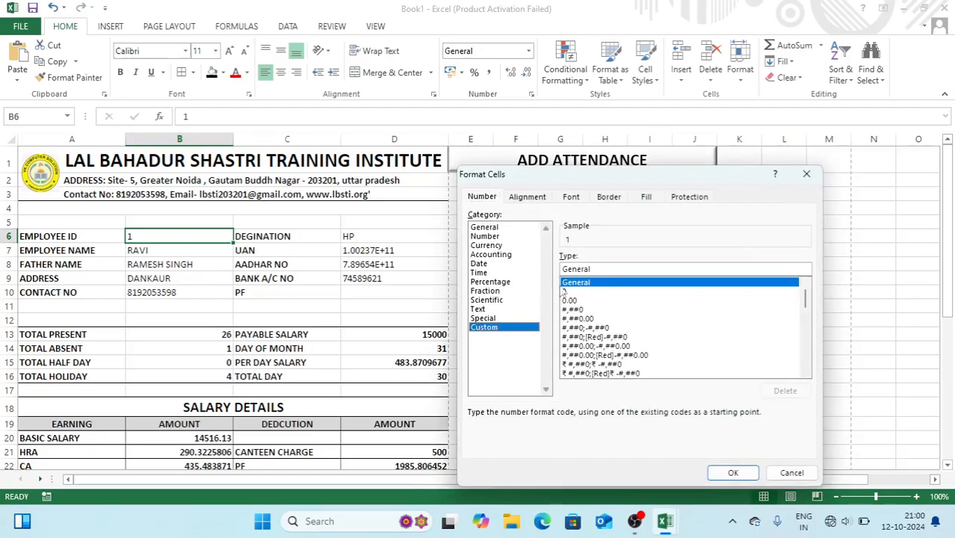
double_click(603, 269)
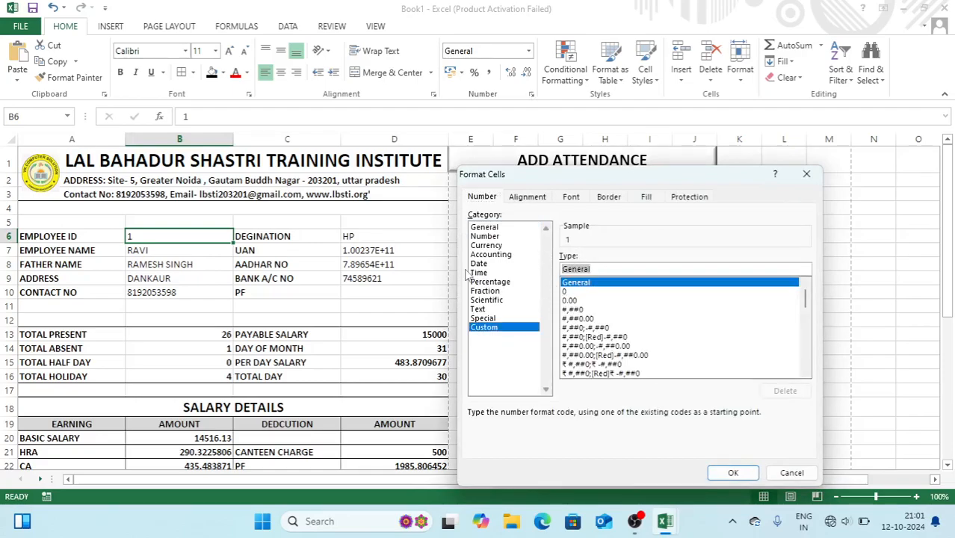
type("\"LBSTI")
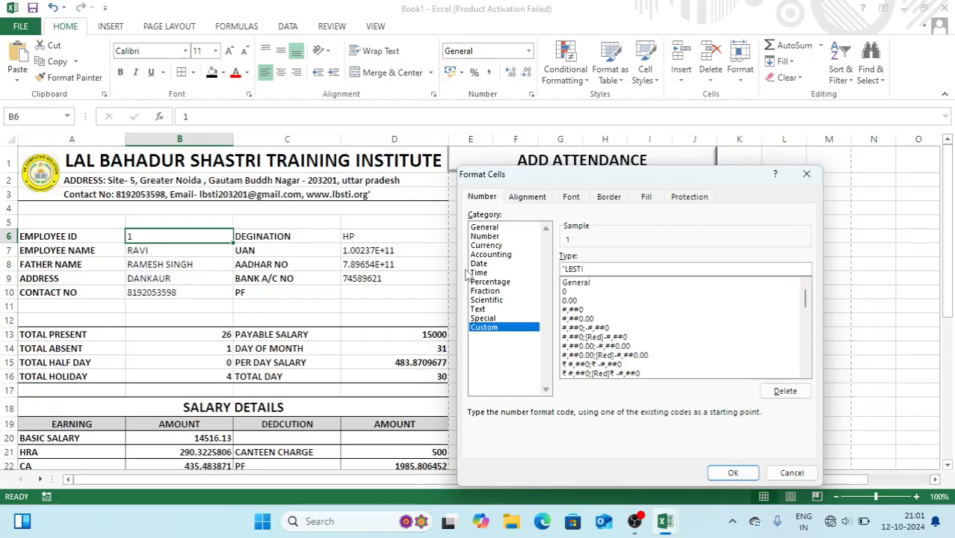
type("\"000")
key("Return")
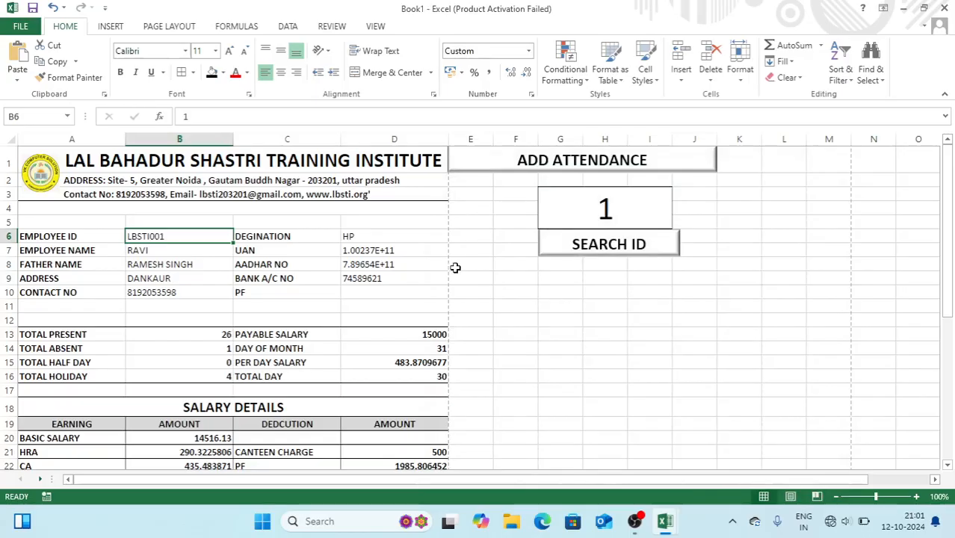
left_click(416, 252)
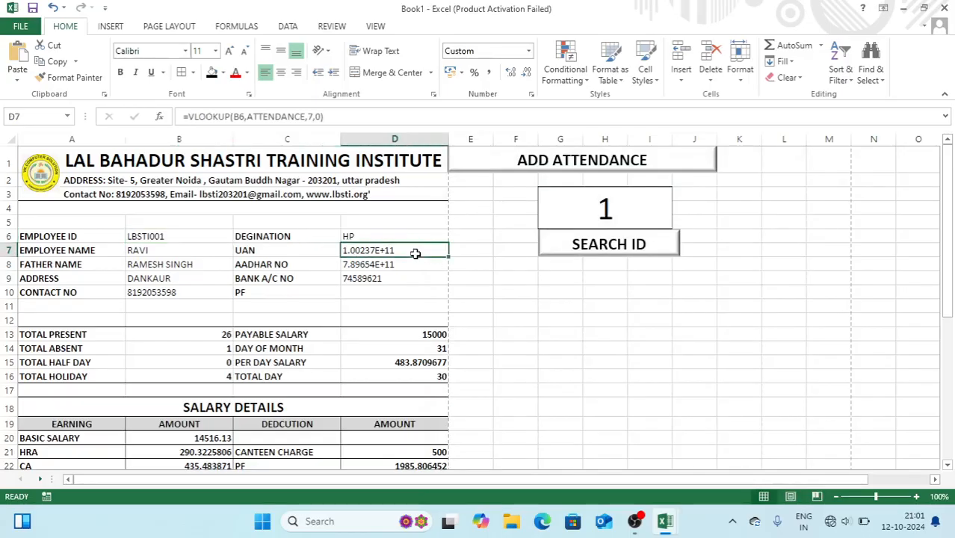
left_click(532, 94)
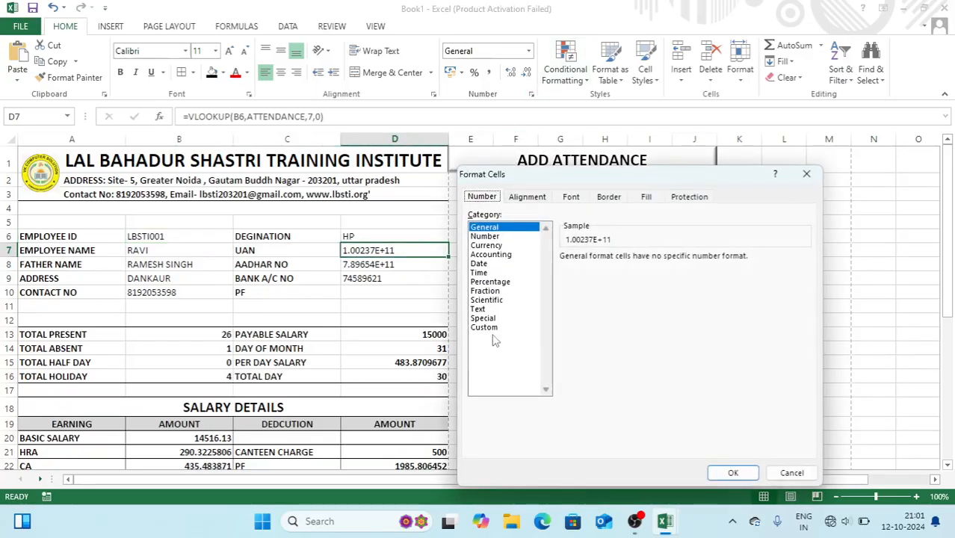
left_click(487, 328)
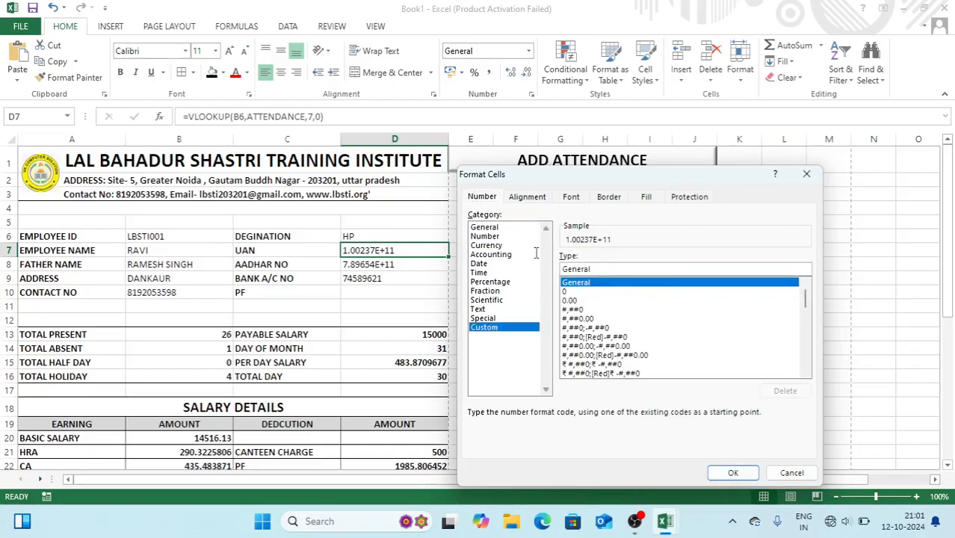
key("BackSpace")
key("BackSpace")
key("BackSpace")
key("BackSpace")
key("BackSpace")
key("BackSpace")
key("BackSpace")
type("000000000000")
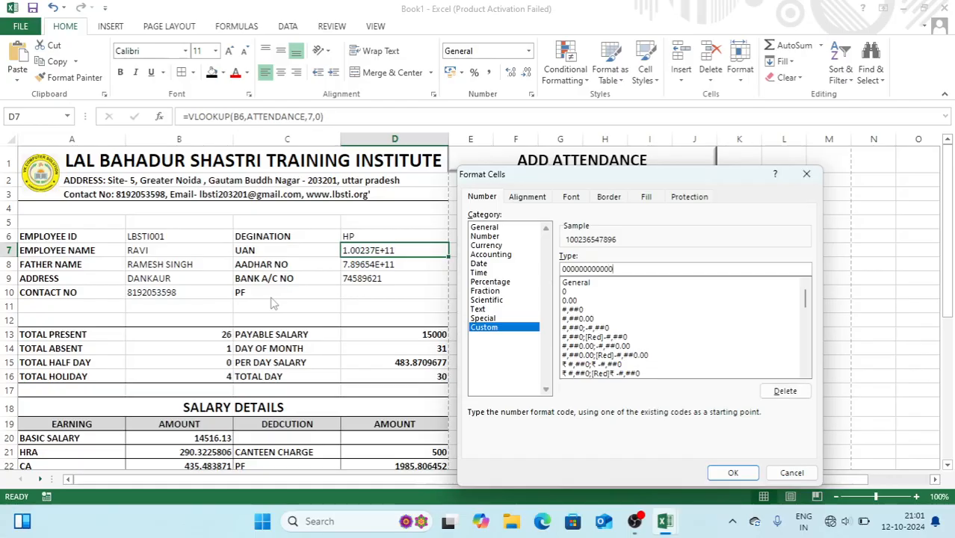
key("Return")
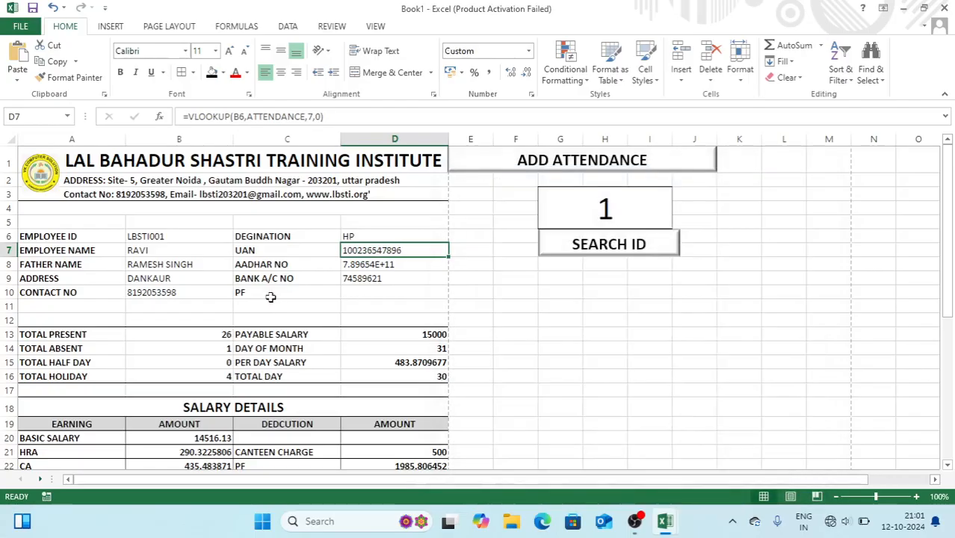
left_click(402, 264)
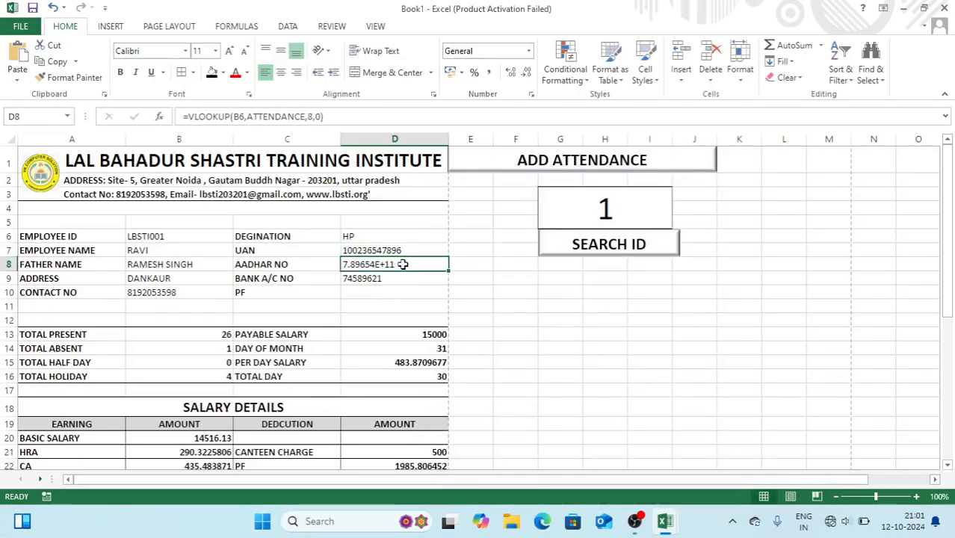
left_click(532, 95)
left_click(484, 328)
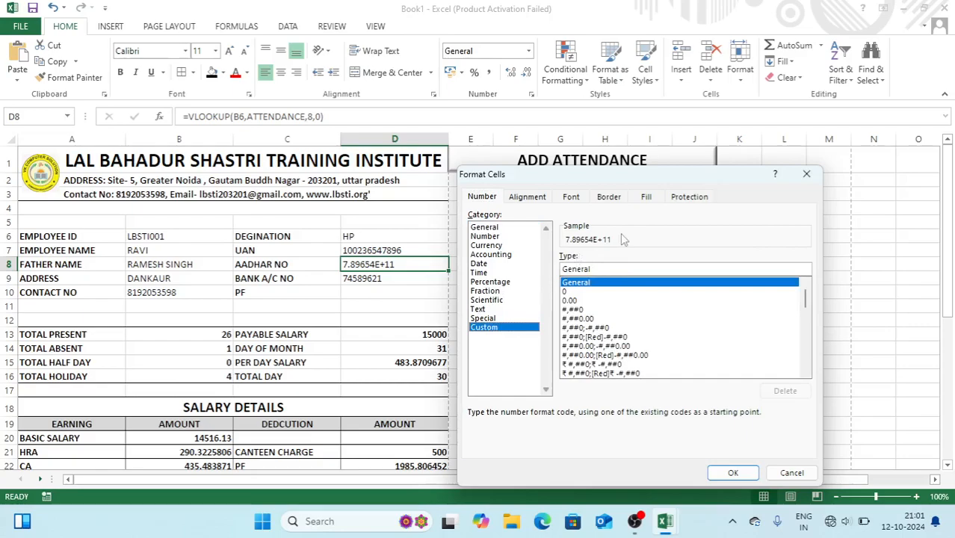
left_click(592, 267)
key("BackSpace")
key("BackSpace")
key("BackSpace")
key("BackSpace")
key("BackSpace")
key("BackSpace")
key("BackSpace")
type("0000-0000-0000")
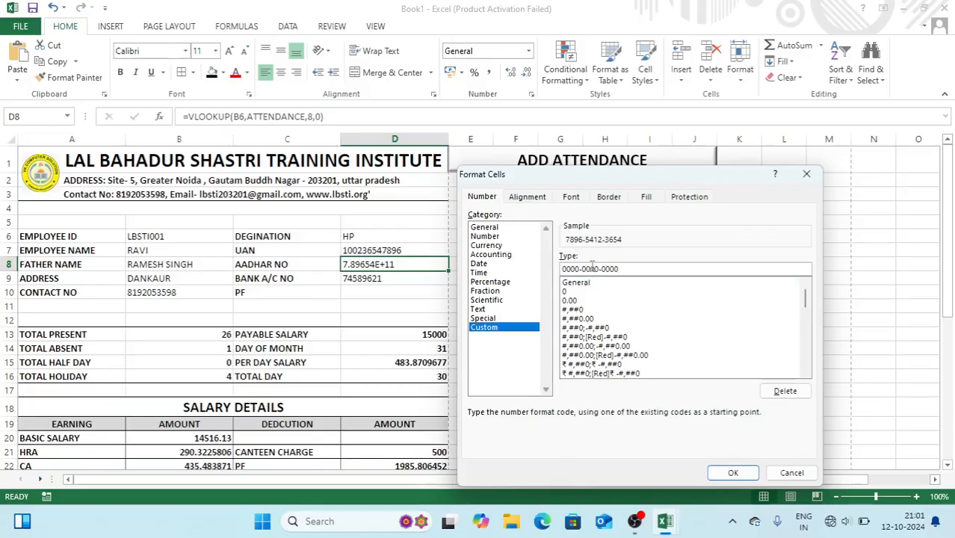
key("Return")
left_click(469, 276)
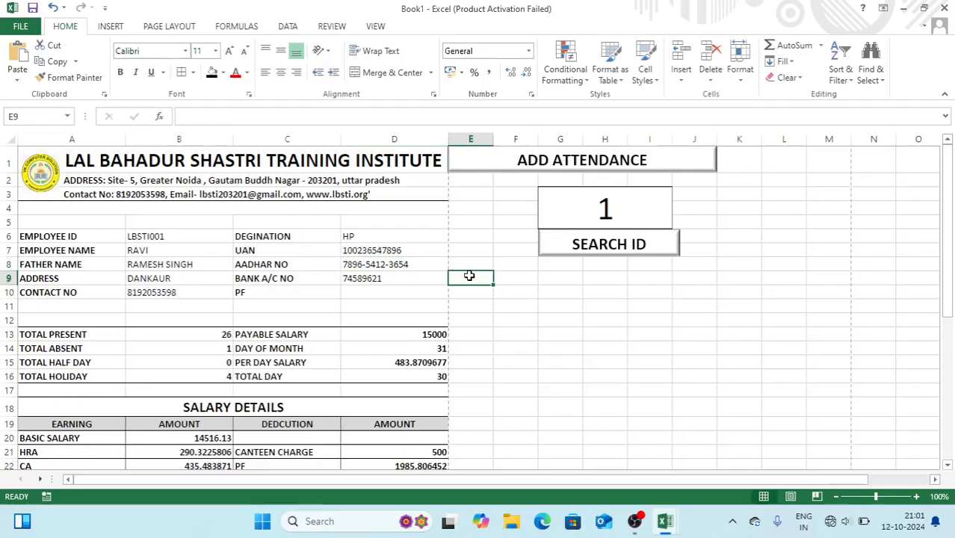
With G3 selected, start recording a new macro named SEARCH
left_click(562, 210)
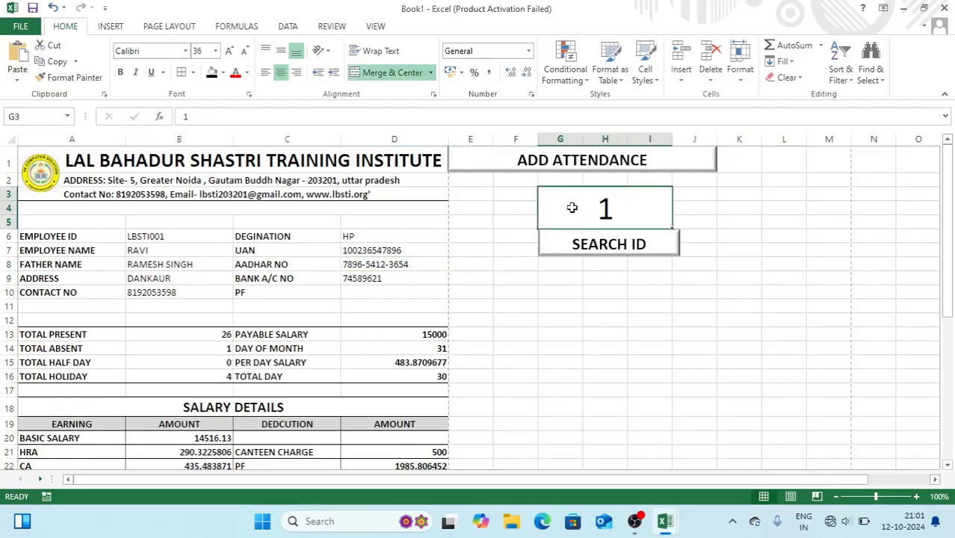
left_click(376, 27)
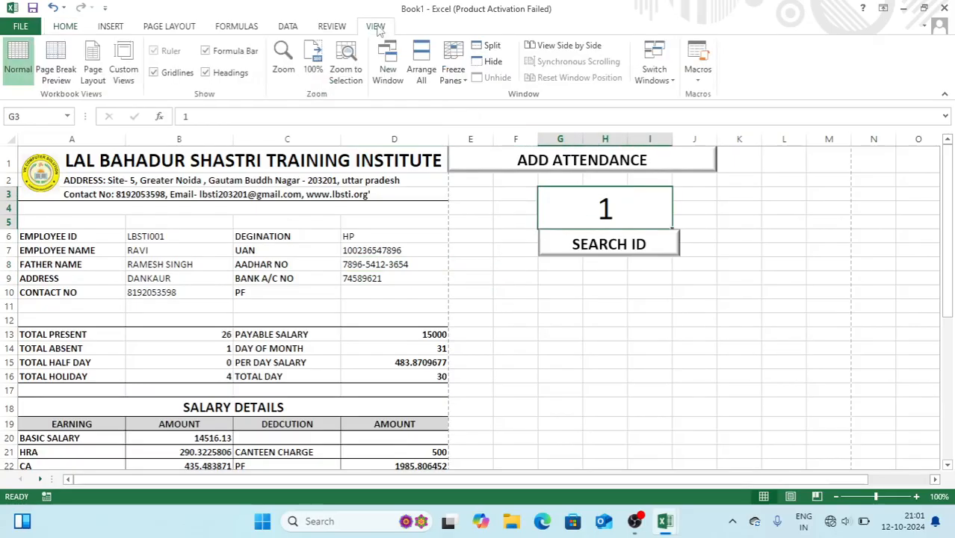
left_click(698, 82)
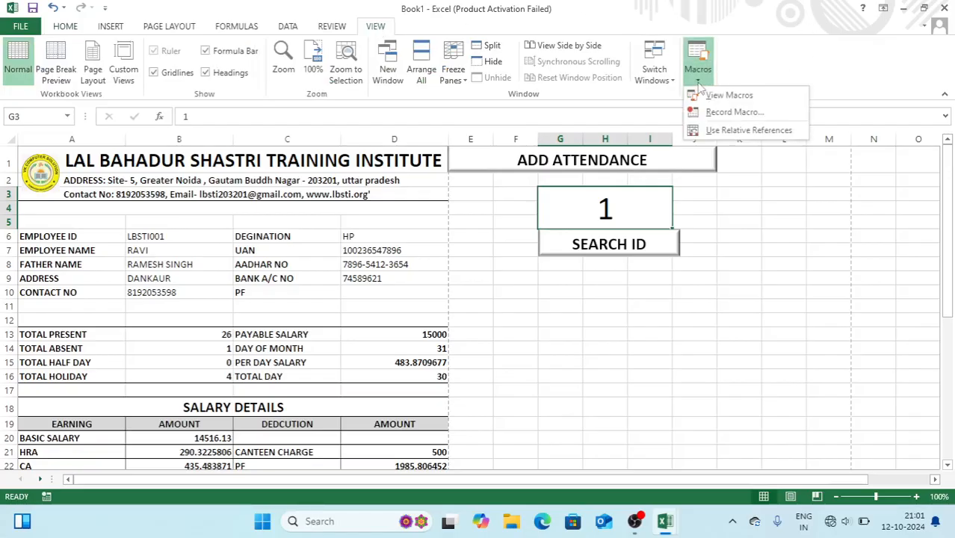
left_click(735, 114)
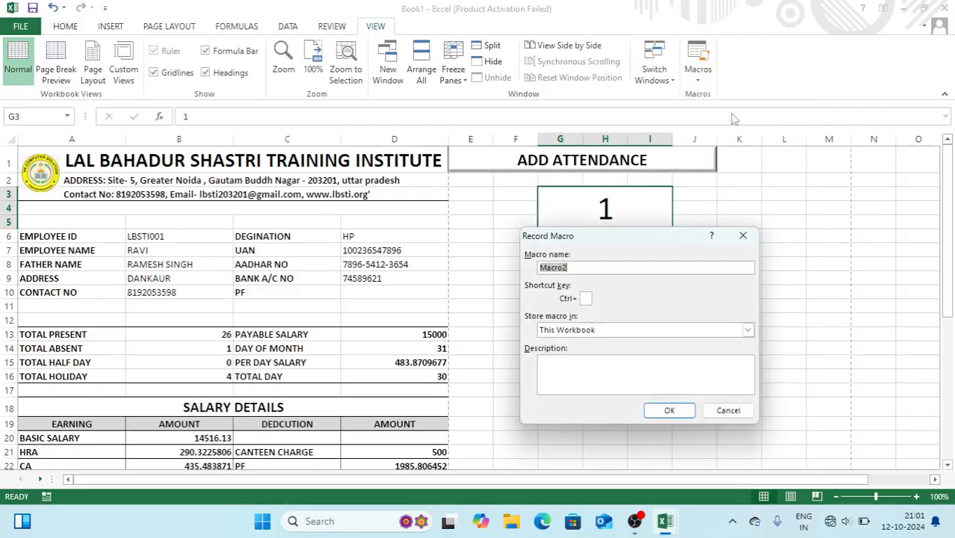
key("BackSpace")
type("SEARCH")
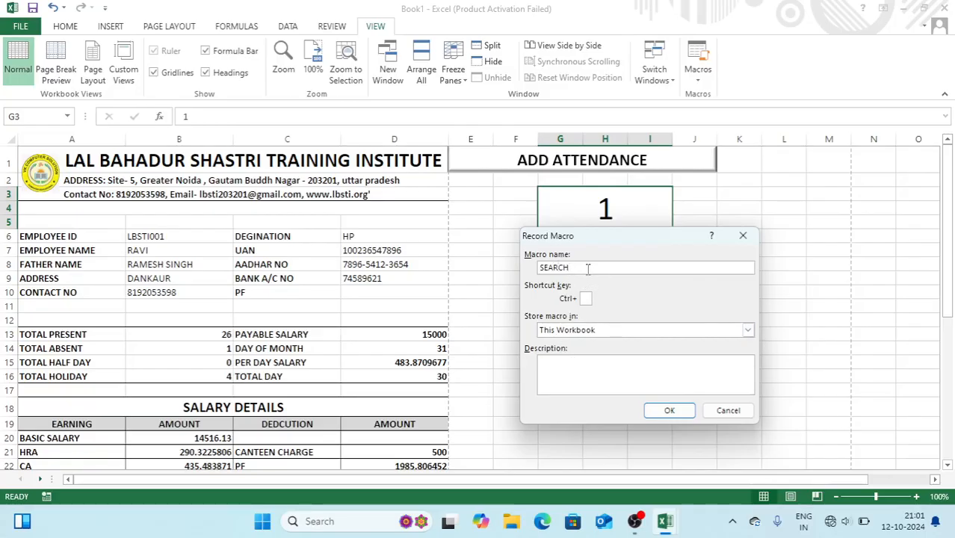
left_click(669, 413)
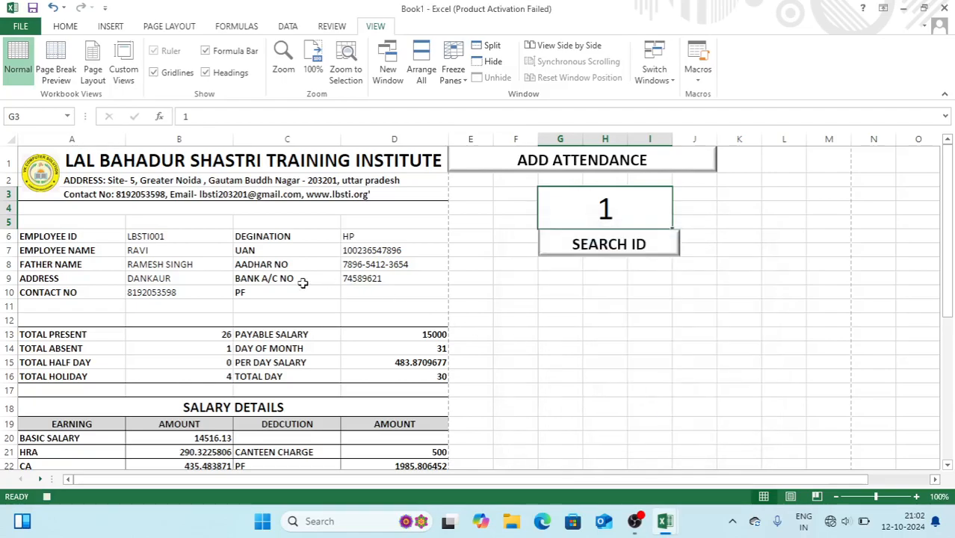
Enter the formula =G3 in B6 so the employee ID follows the search cell
left_click(170, 236)
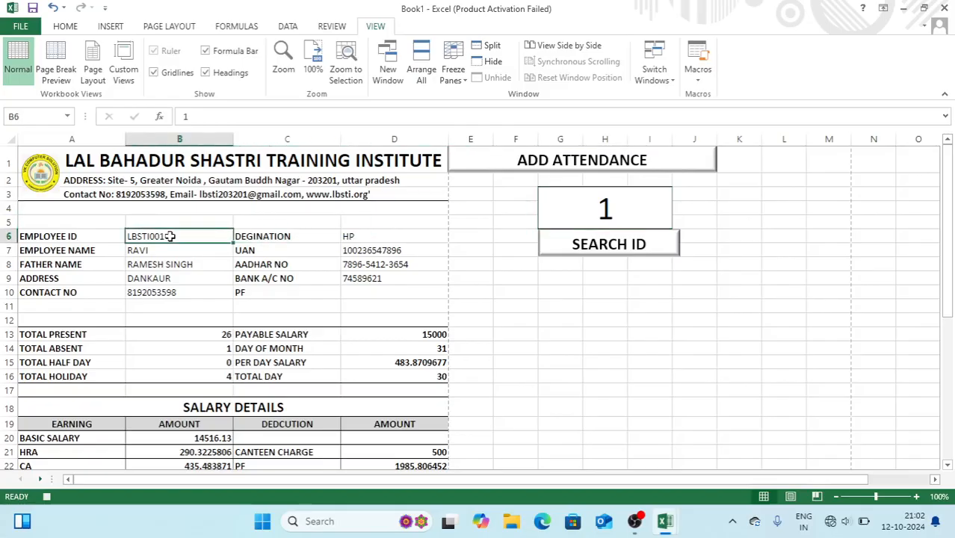
type("=")
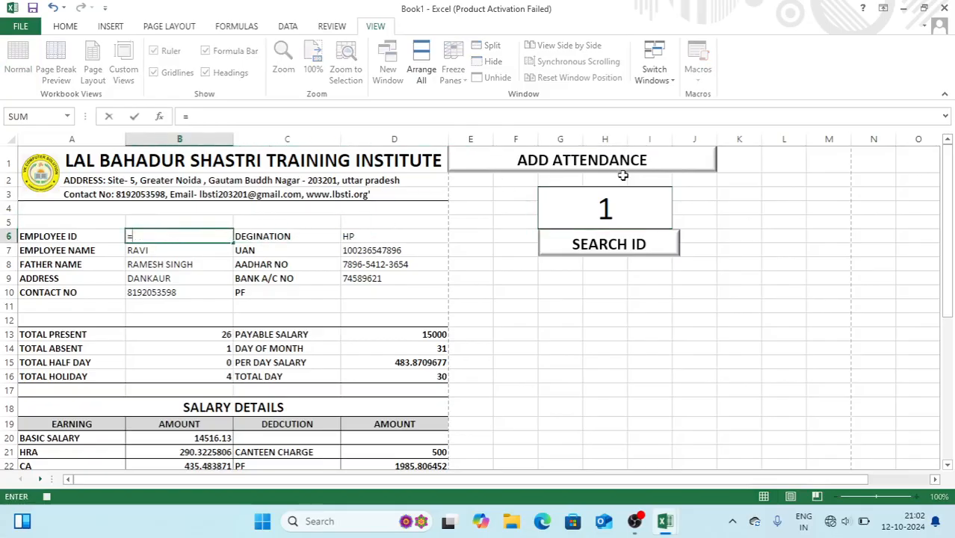
left_click(589, 205)
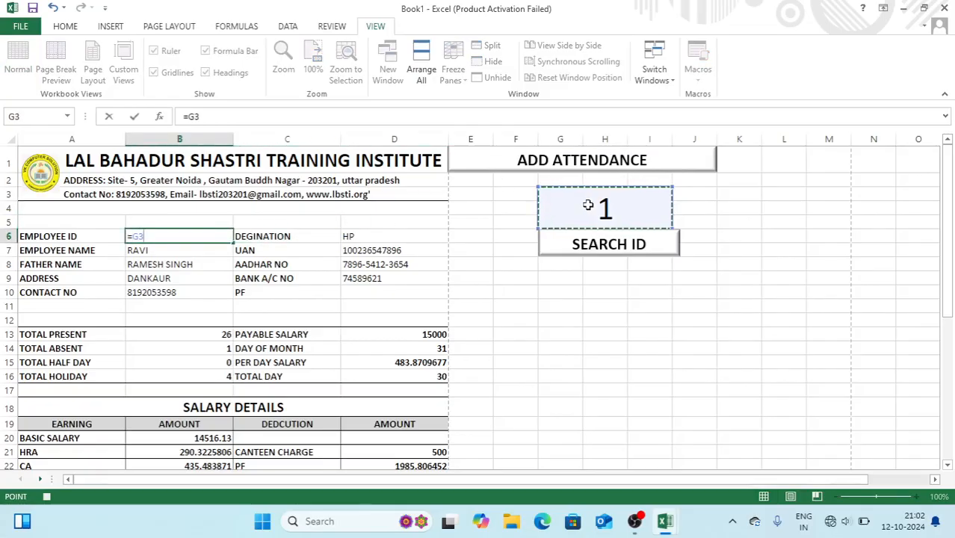
key("Return")
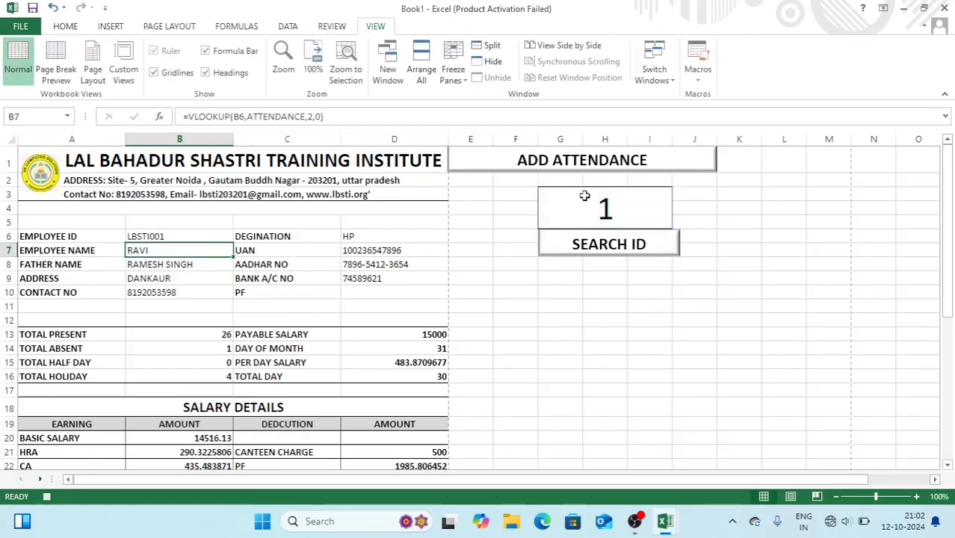
left_click(576, 203)
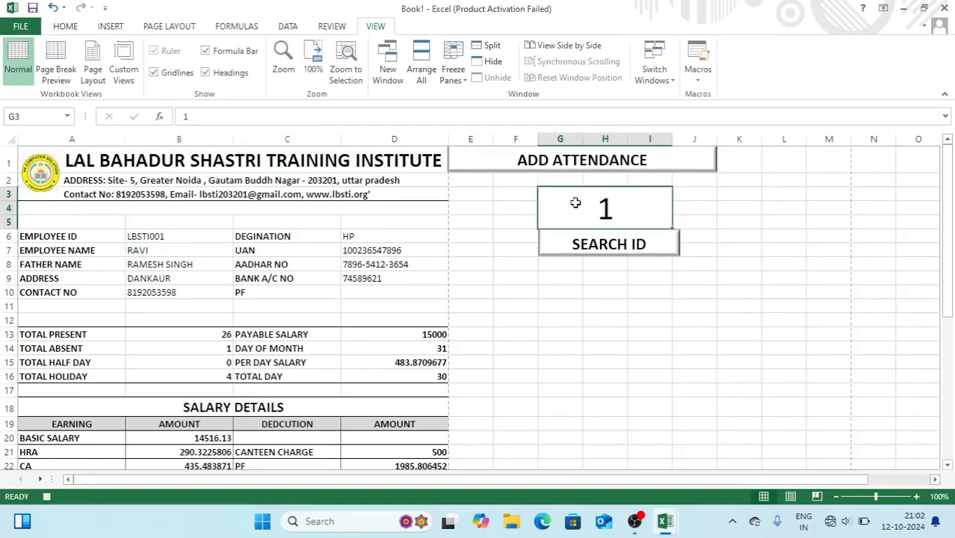
Stop the macro recording and assign the SEARCH macro to the SEARCH ID shape
left_click(699, 80)
left_click(719, 112)
left_click(619, 239)
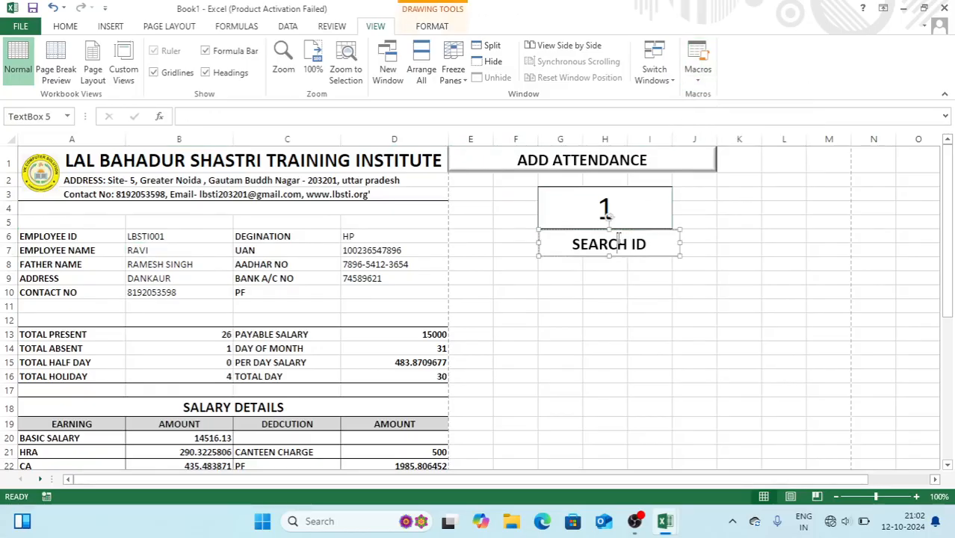
right_click(619, 240)
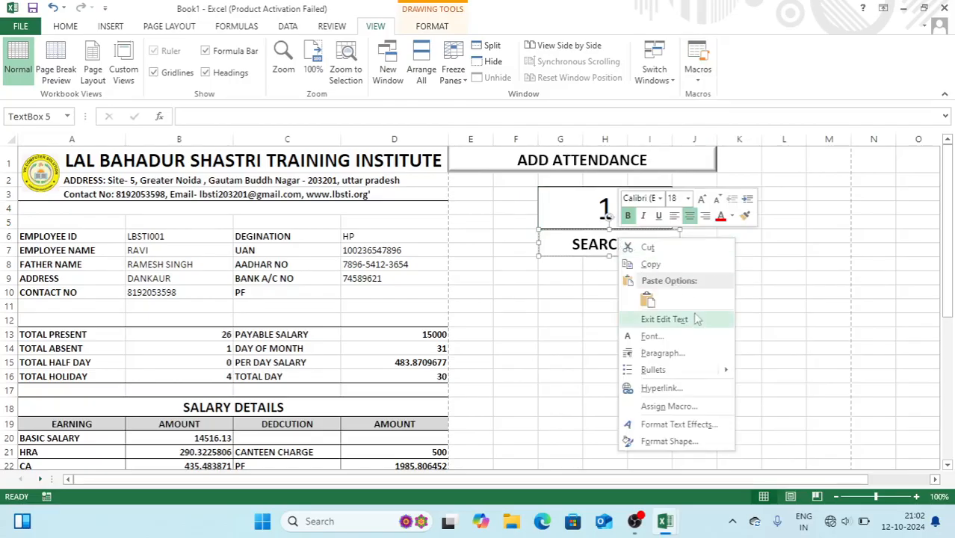
left_click(658, 406)
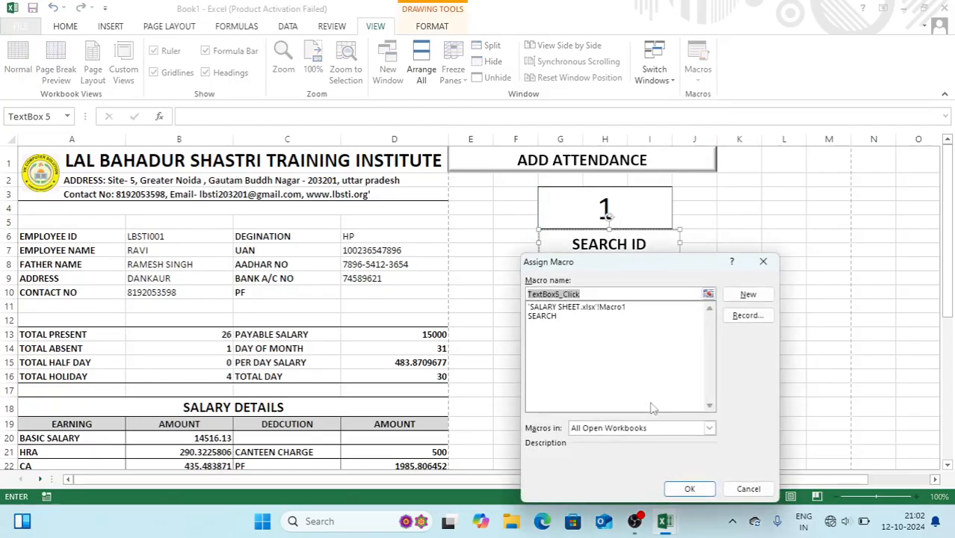
left_click(544, 318)
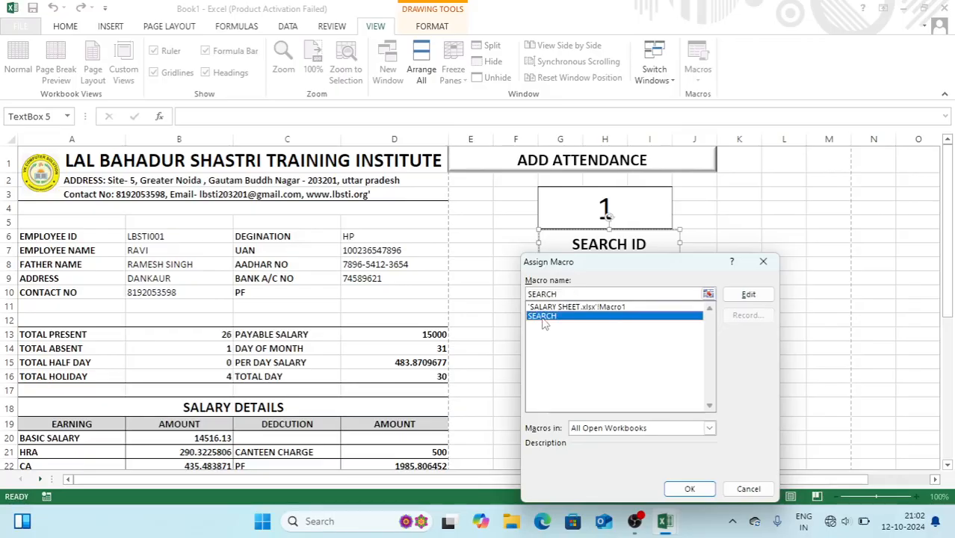
left_click(689, 489)
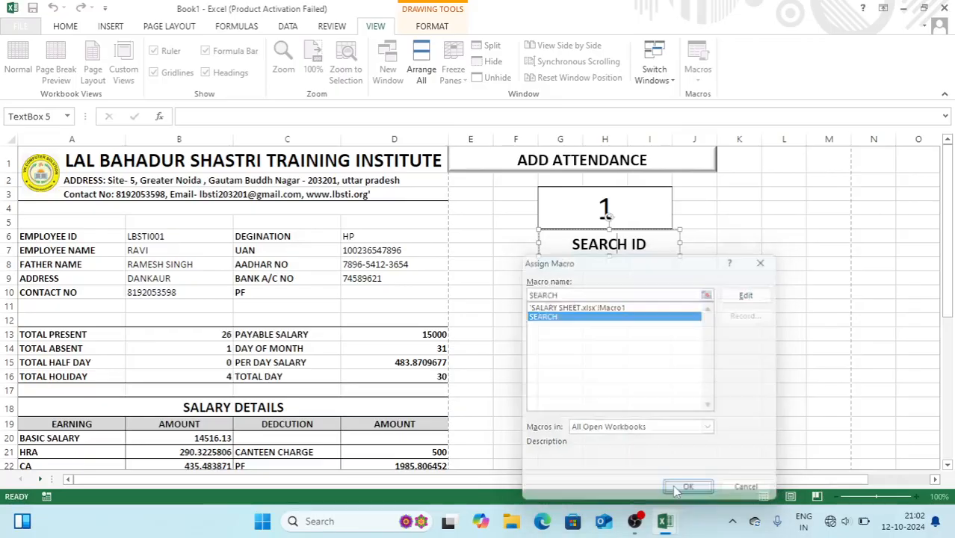
left_click(756, 322)
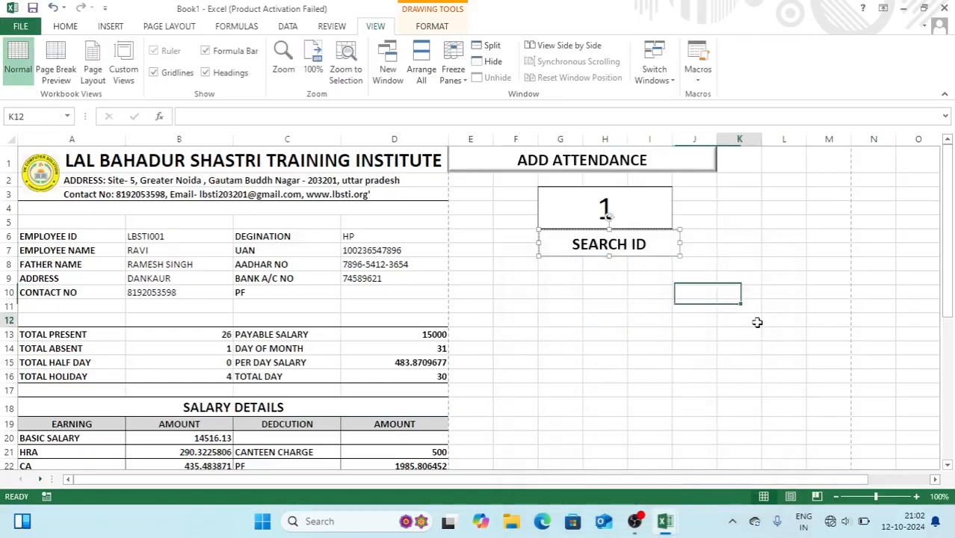
Run the SEARCH ID button once and collapse the ribbon with Ctrl+F1
left_click(634, 252)
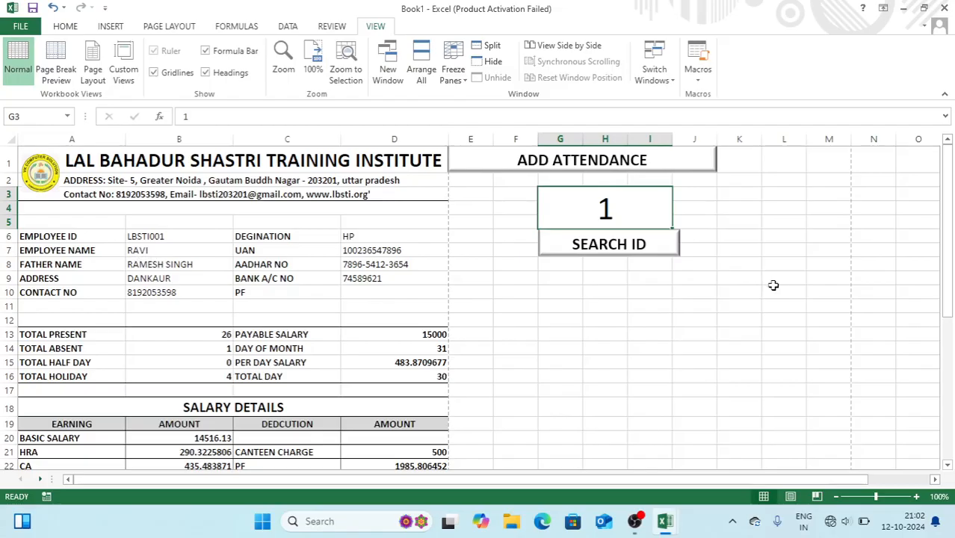
key("ctrl+F1")
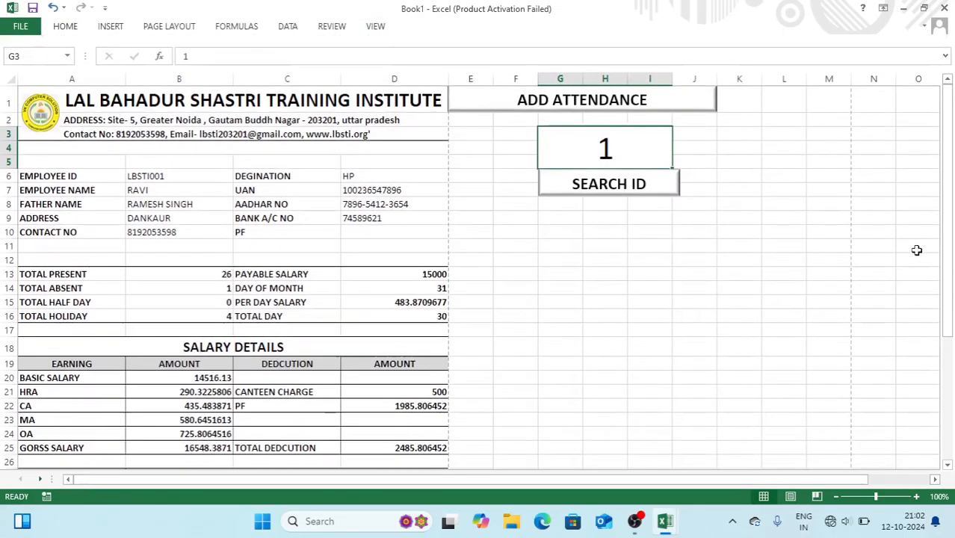
mouse_move(948, 255)
left_mouse_down()
mouse_move(950, 290)
mouse_move(951, 257)
left_mouse_up()
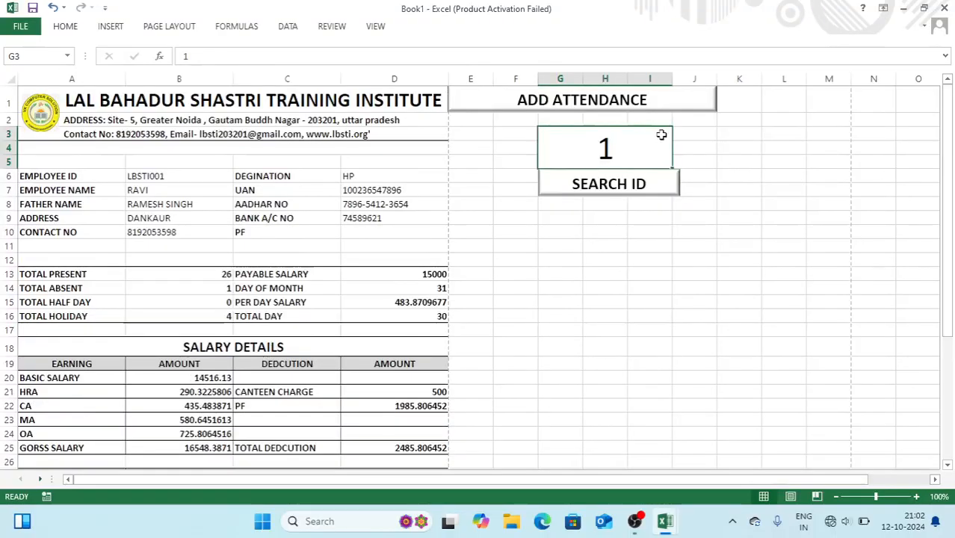
Search IDs 2, 5 and 3 from G3; ID 5 returns #N/A
type("2")
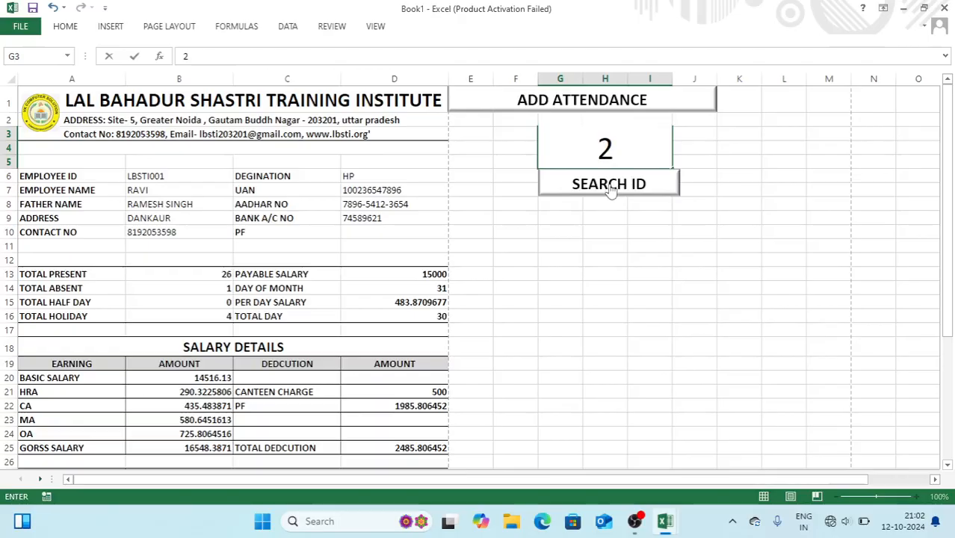
left_click(609, 186)
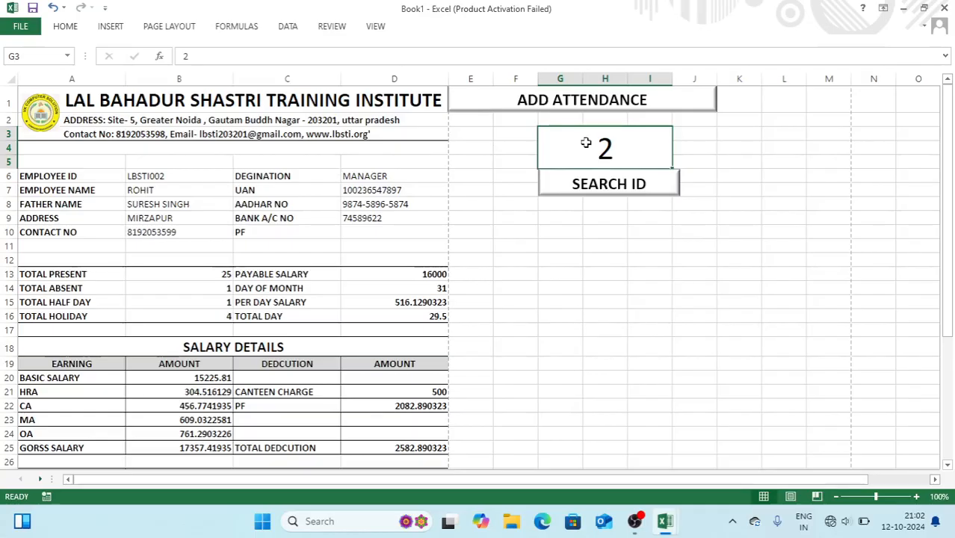
type("5")
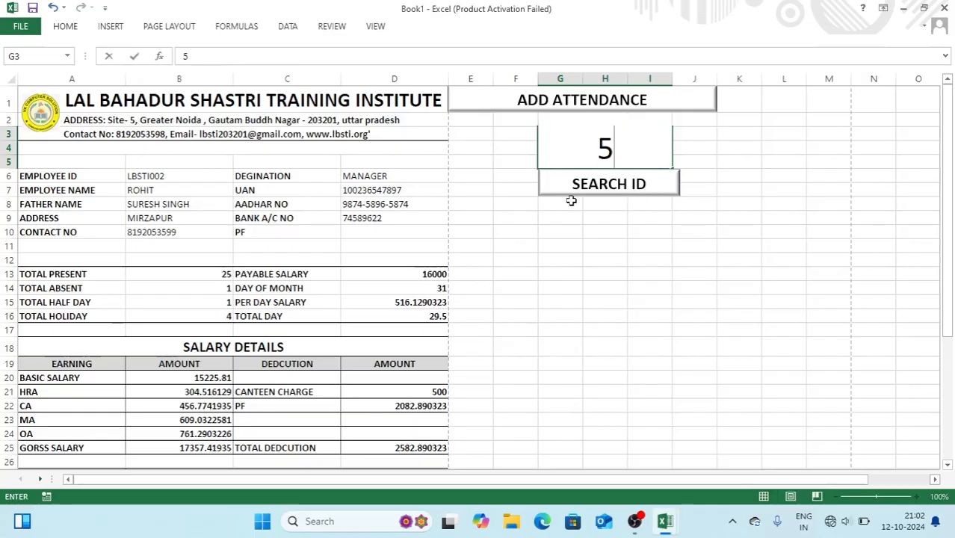
left_click(582, 193)
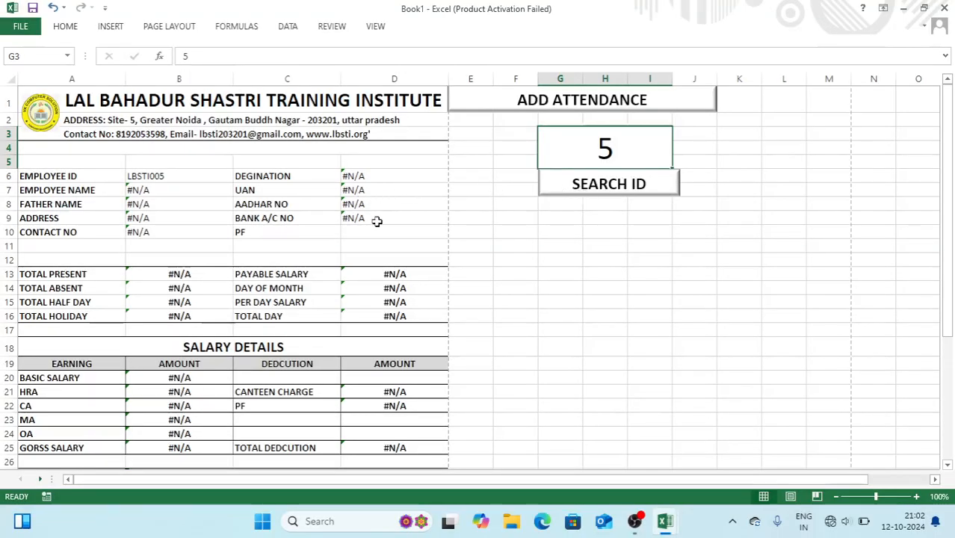
key("BackSpace")
type("3")
left_click(574, 193)
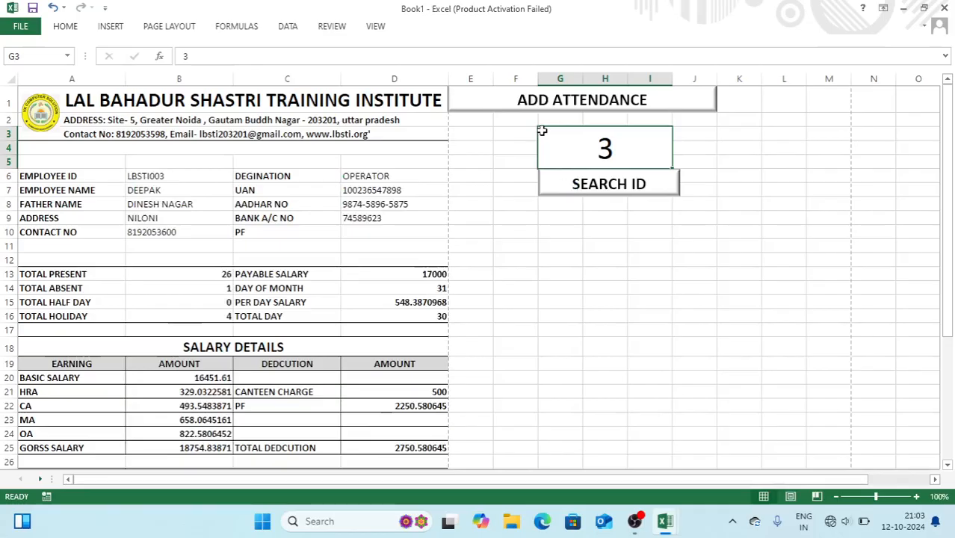
On the employee details sheet, fill A8 down to A22 so IDs run LBSTI001–LBSTI017
left_click(535, 103)
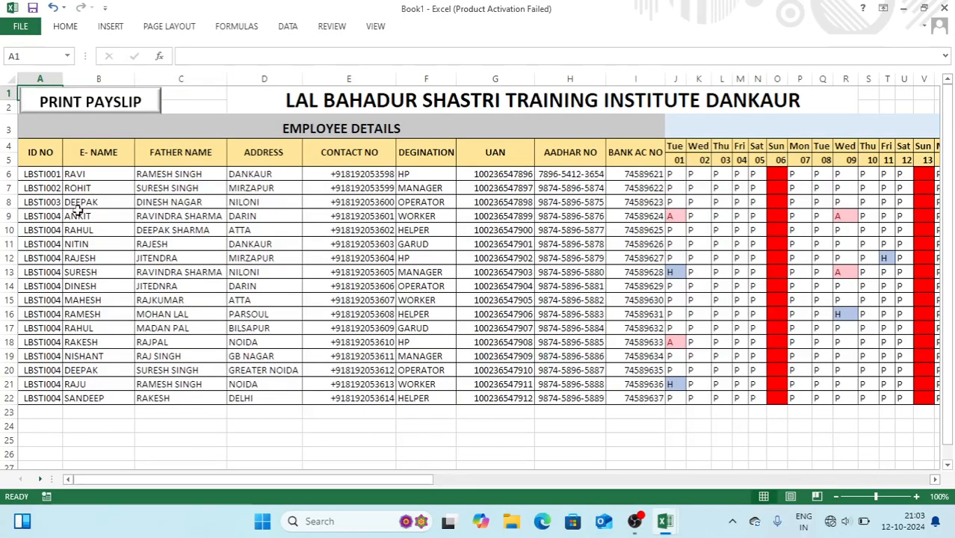
left_click(45, 286)
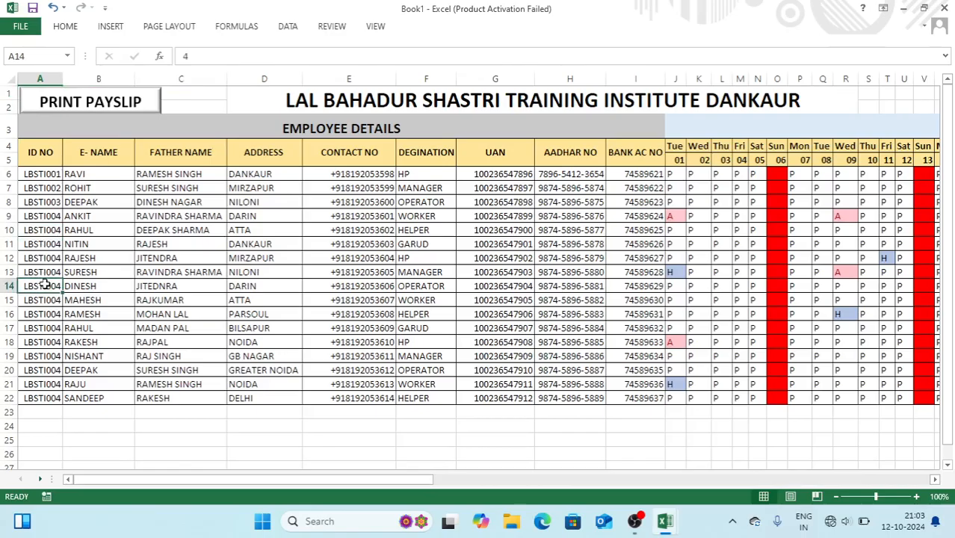
left_click(46, 201)
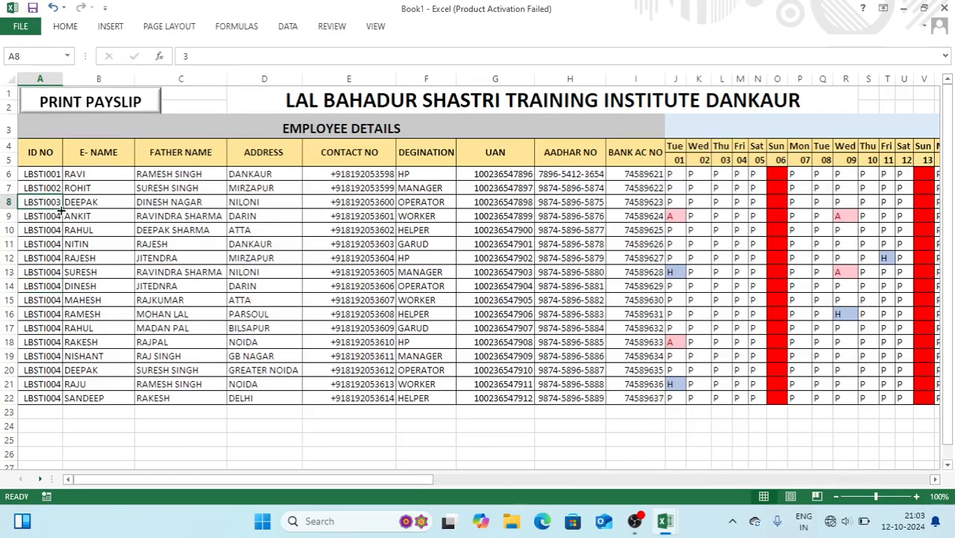
left_click_drag(62, 212, 62, 405)
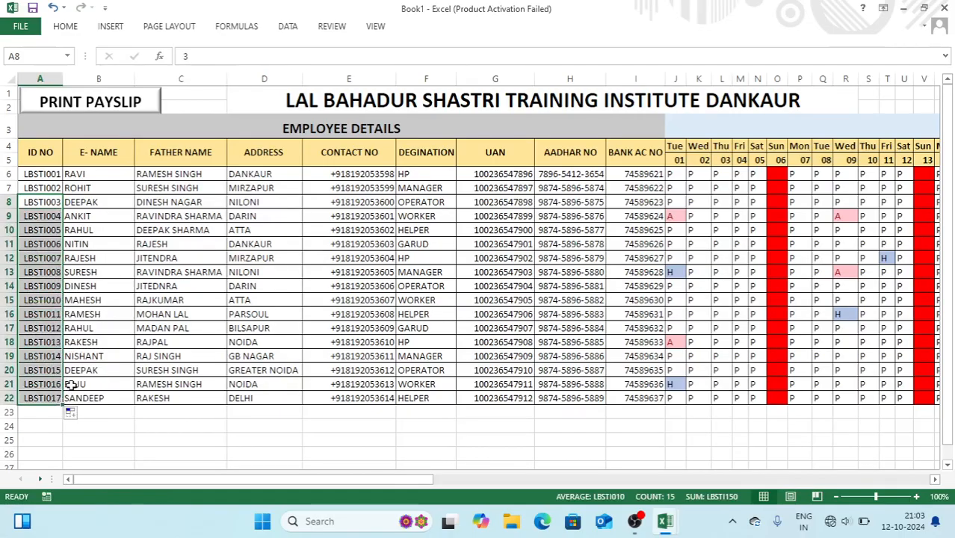
left_click(101, 100)
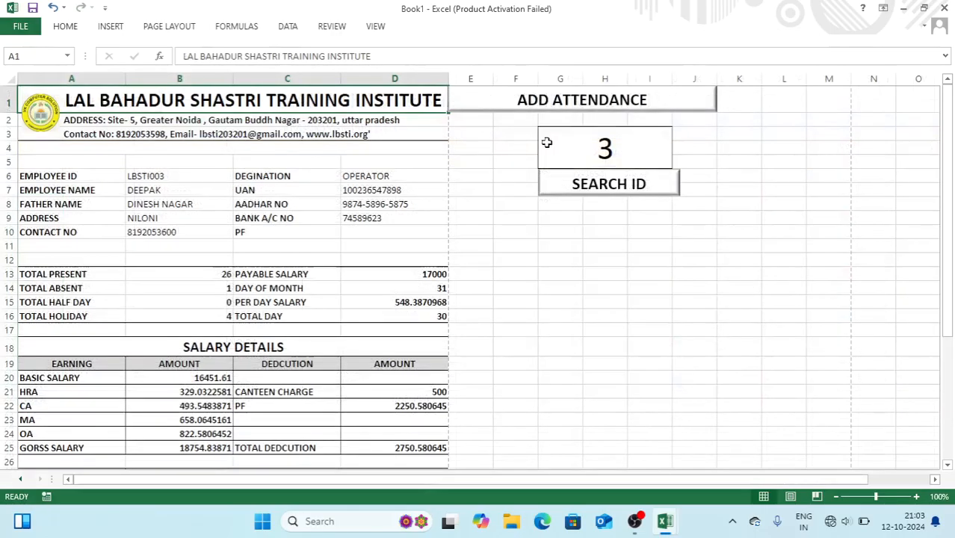
Search IDs 2, 3 and 5 in G3; ID 5 now loads with payable salary 19000
left_click(574, 141)
type("2")
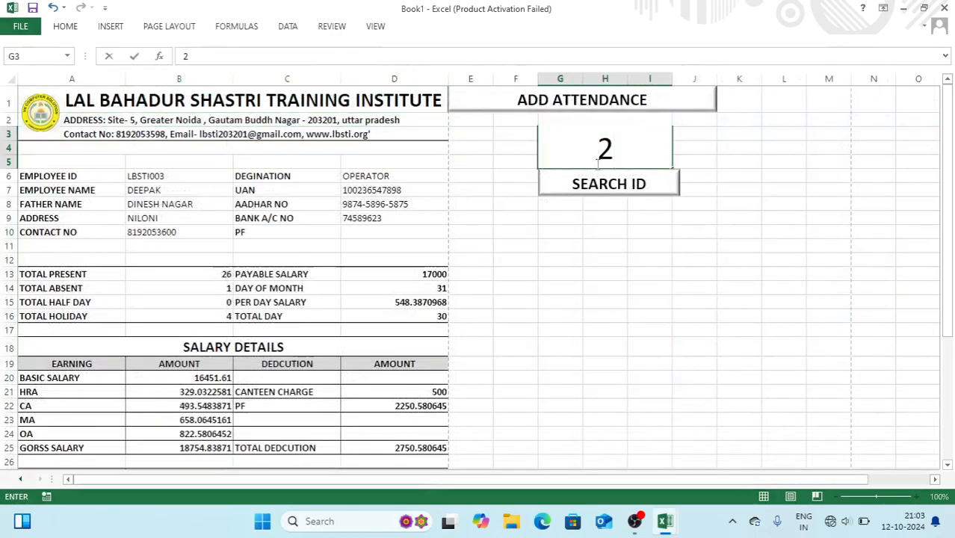
left_click(594, 144)
type("3")
left_click(604, 187)
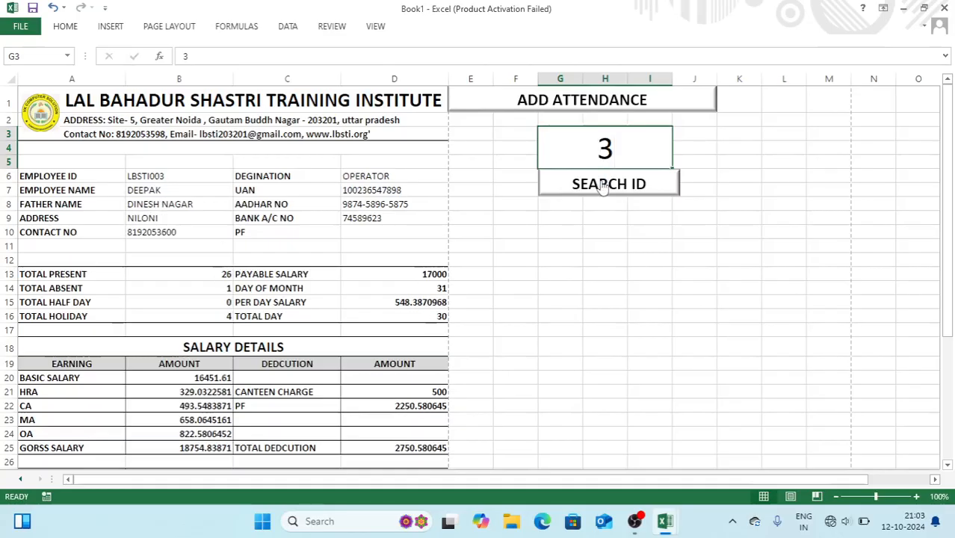
type("5")
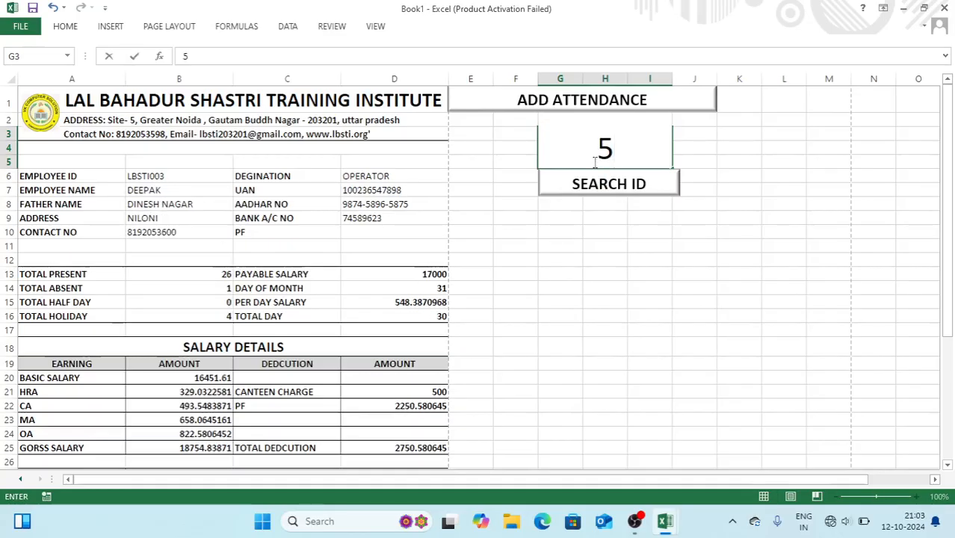
left_click(598, 184)
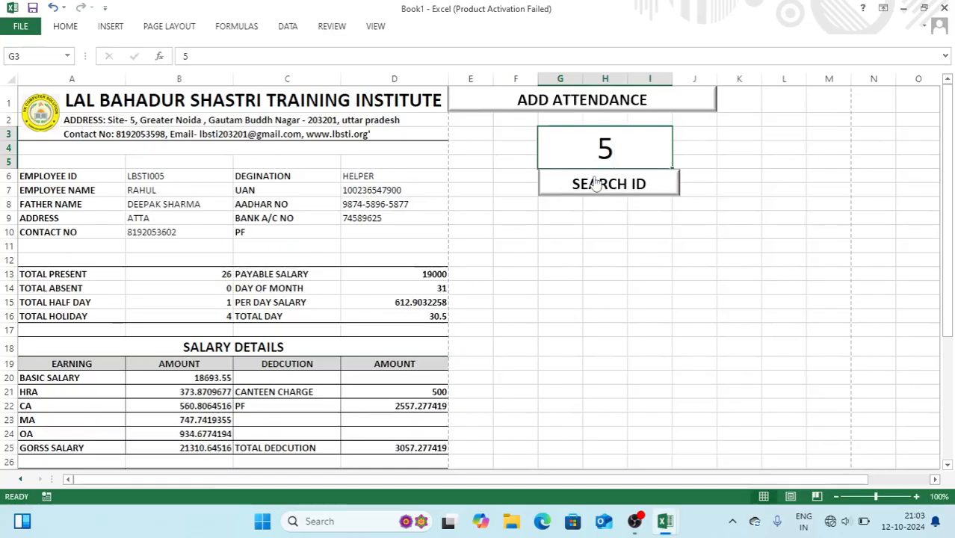
left_click(582, 231)
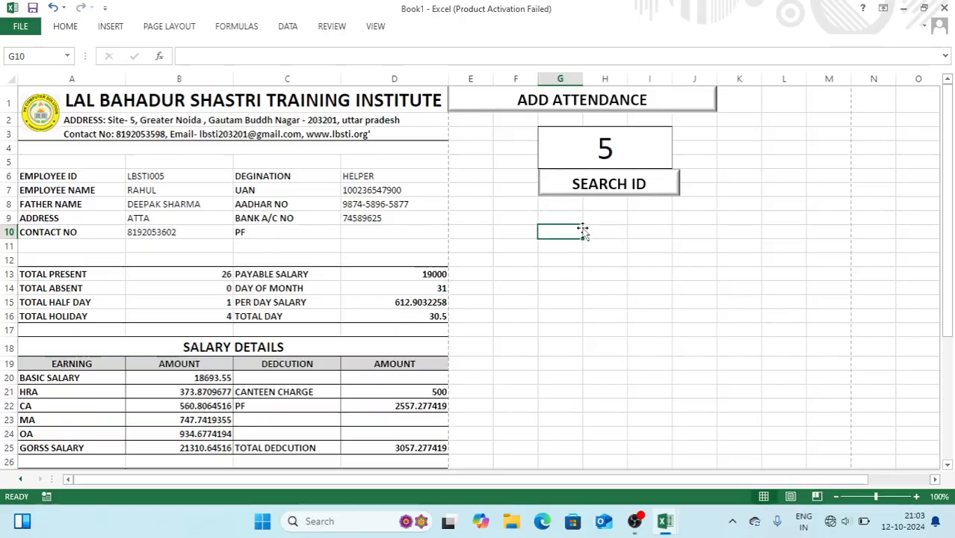
left_click(634, 521)
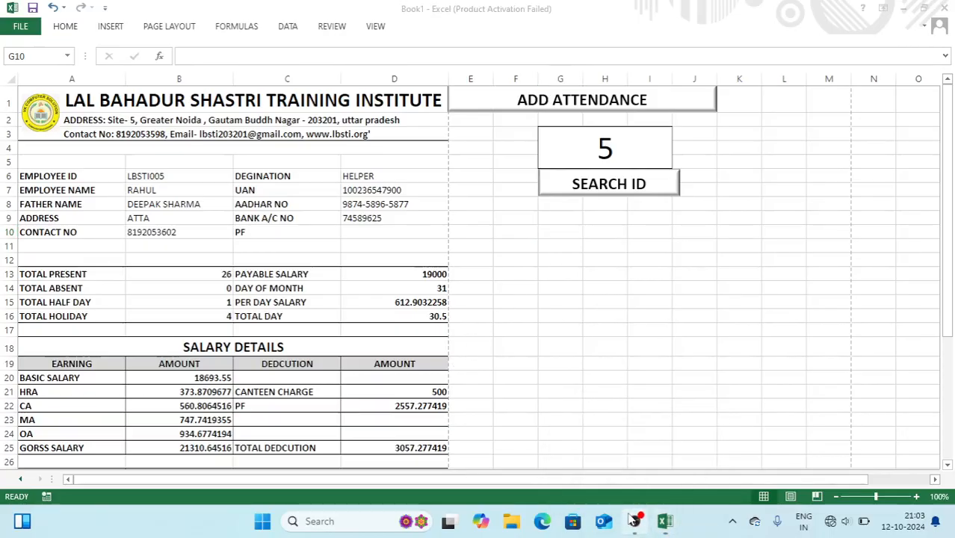